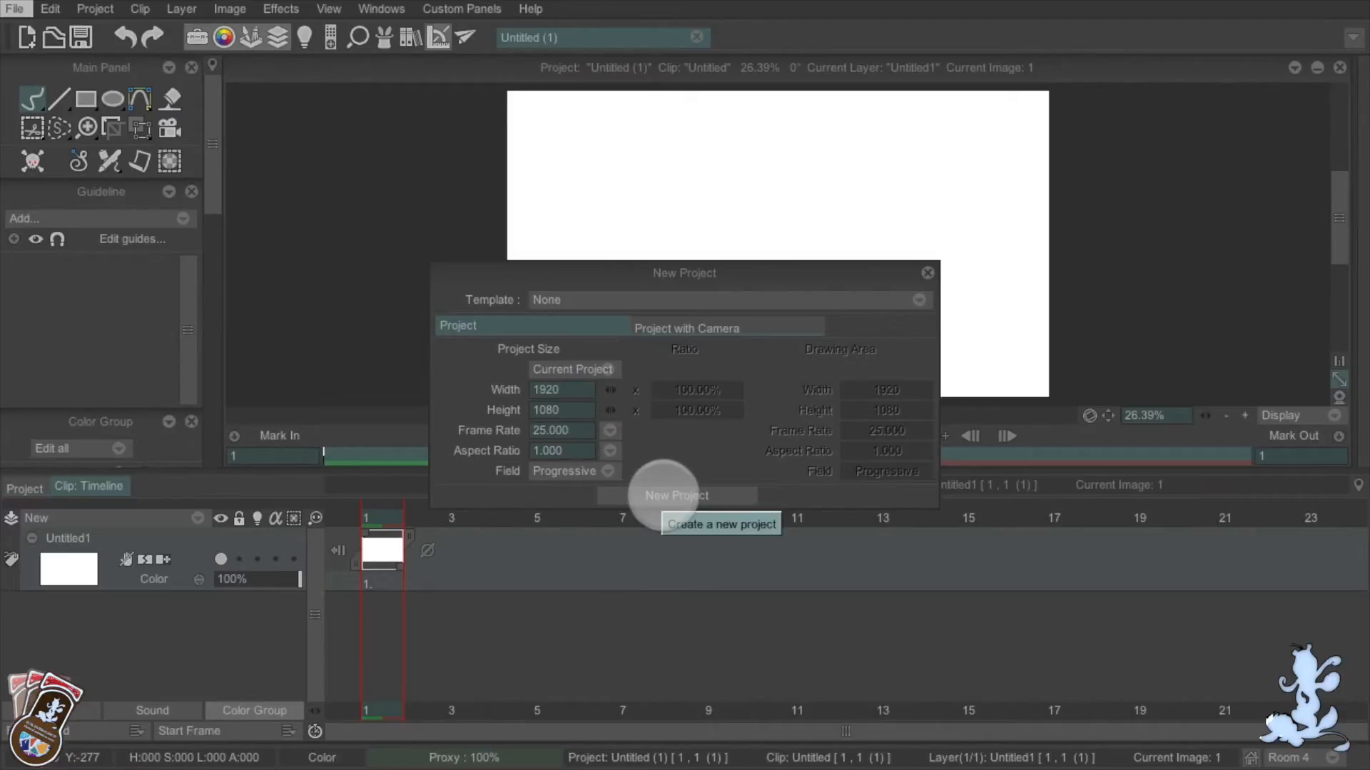
Create a 1920 x 1080 project at 25 fps and save it on the Desktop as ANIMATIC.tvpp
left_click(661, 495)
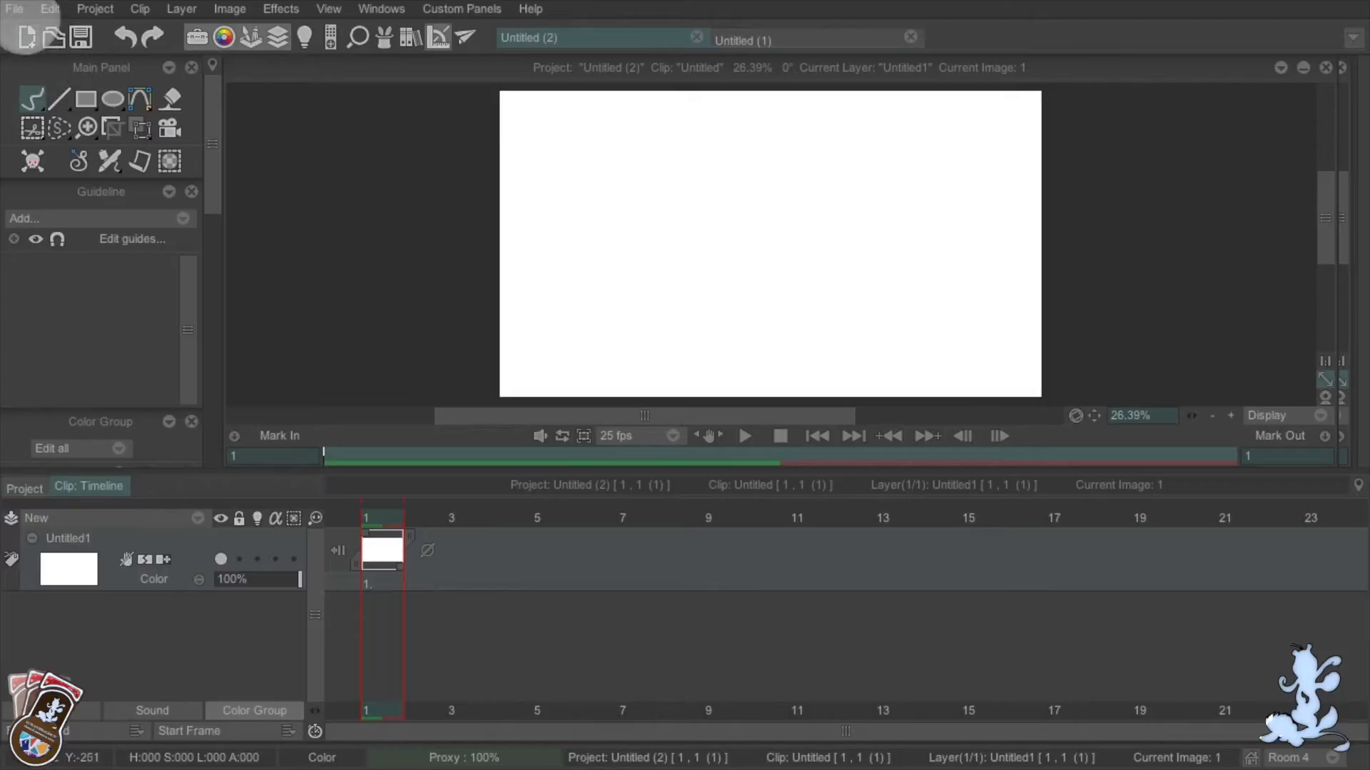
left_click(14, 9)
left_click(114, 119)
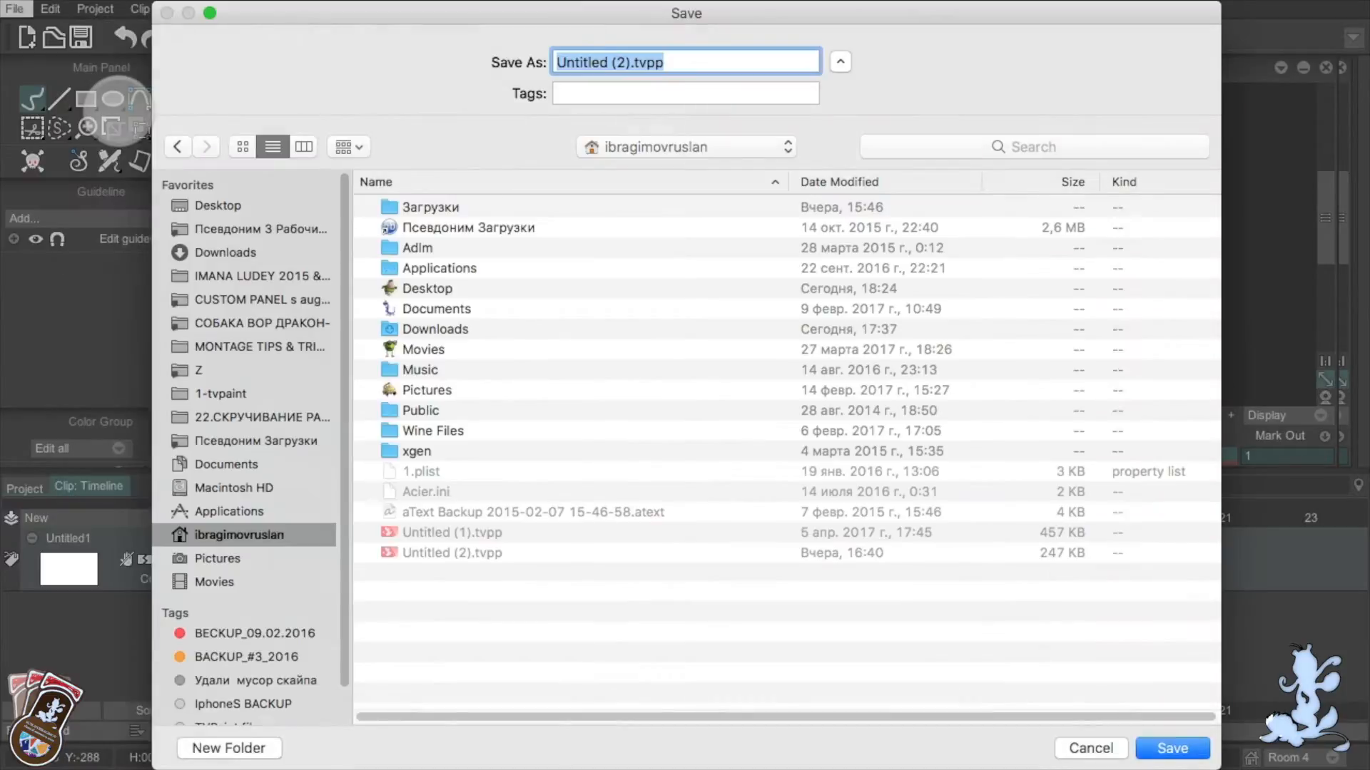
left_click(228, 207)
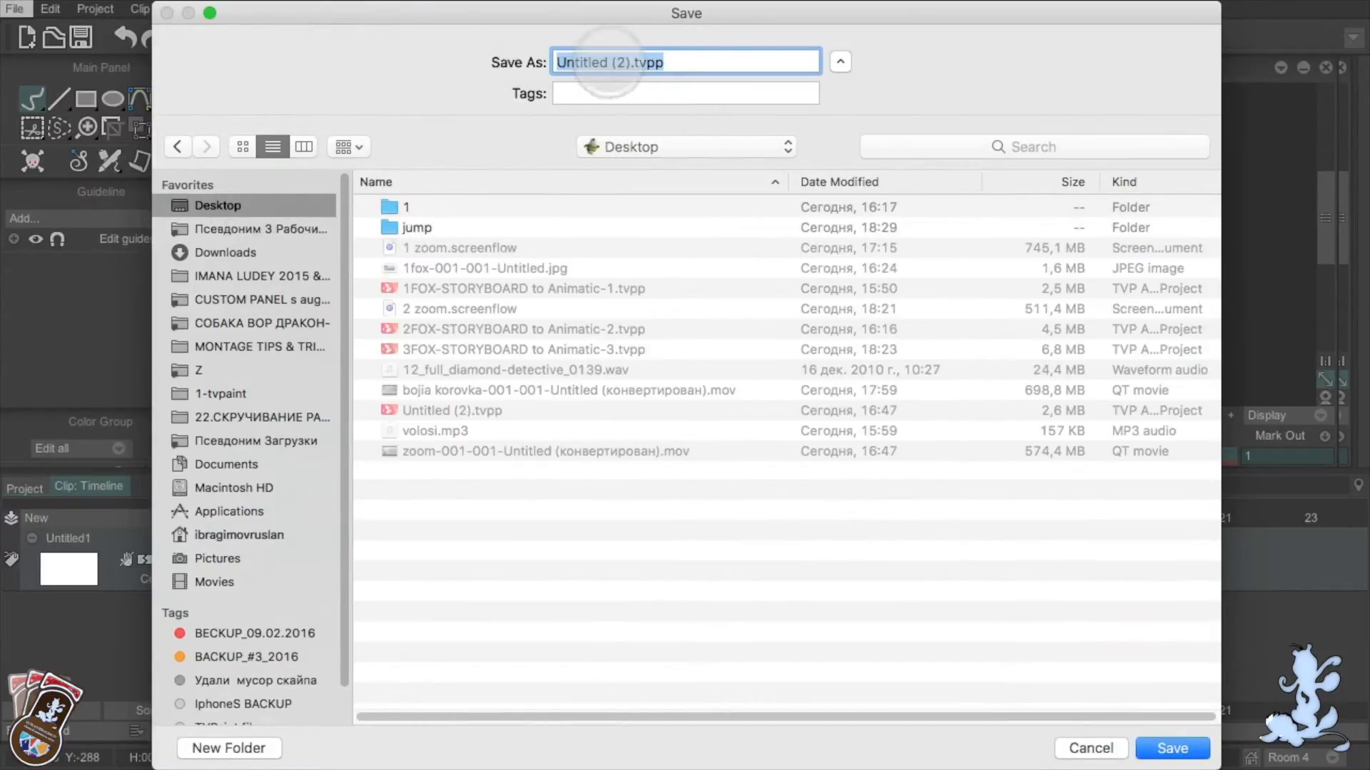
left_click(618, 63)
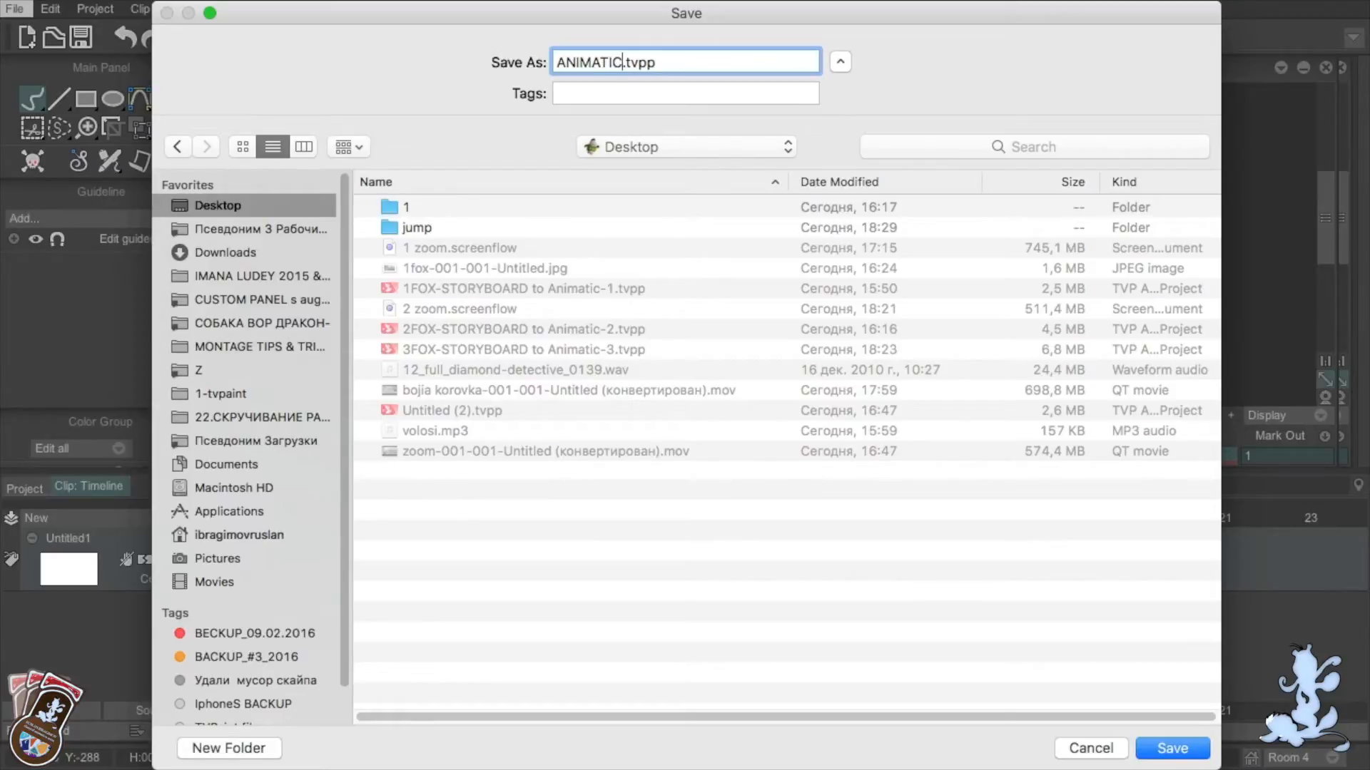
left_click(1172, 748)
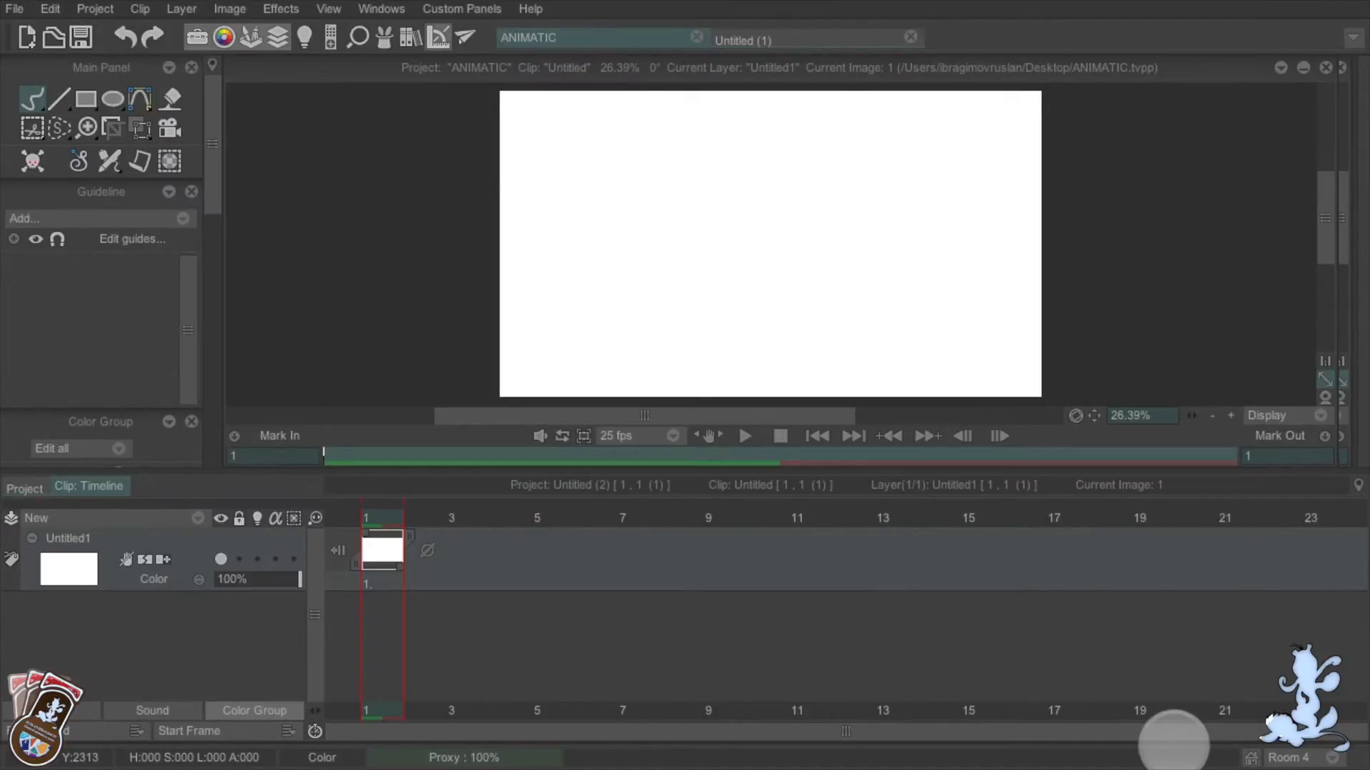
Close the Untitled (1) project
left_click(758, 35)
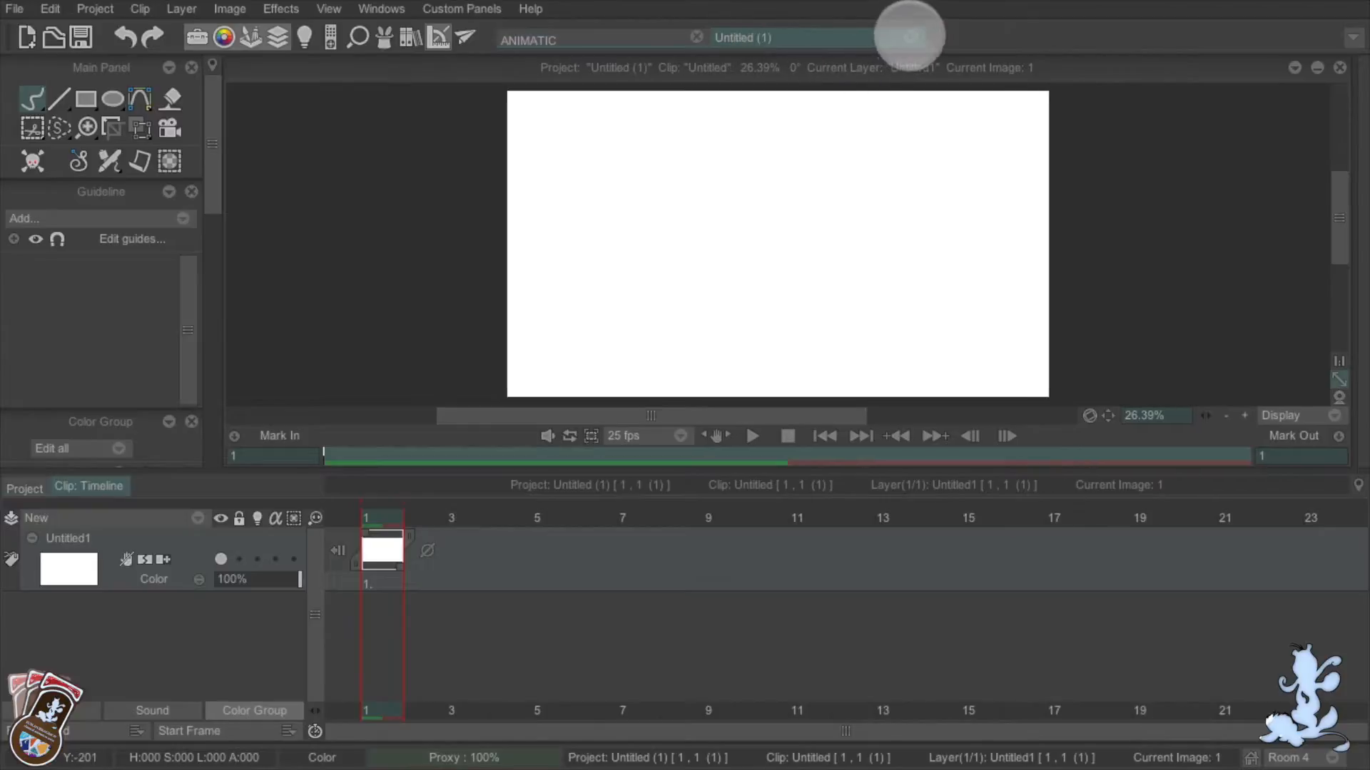
left_click(911, 37)
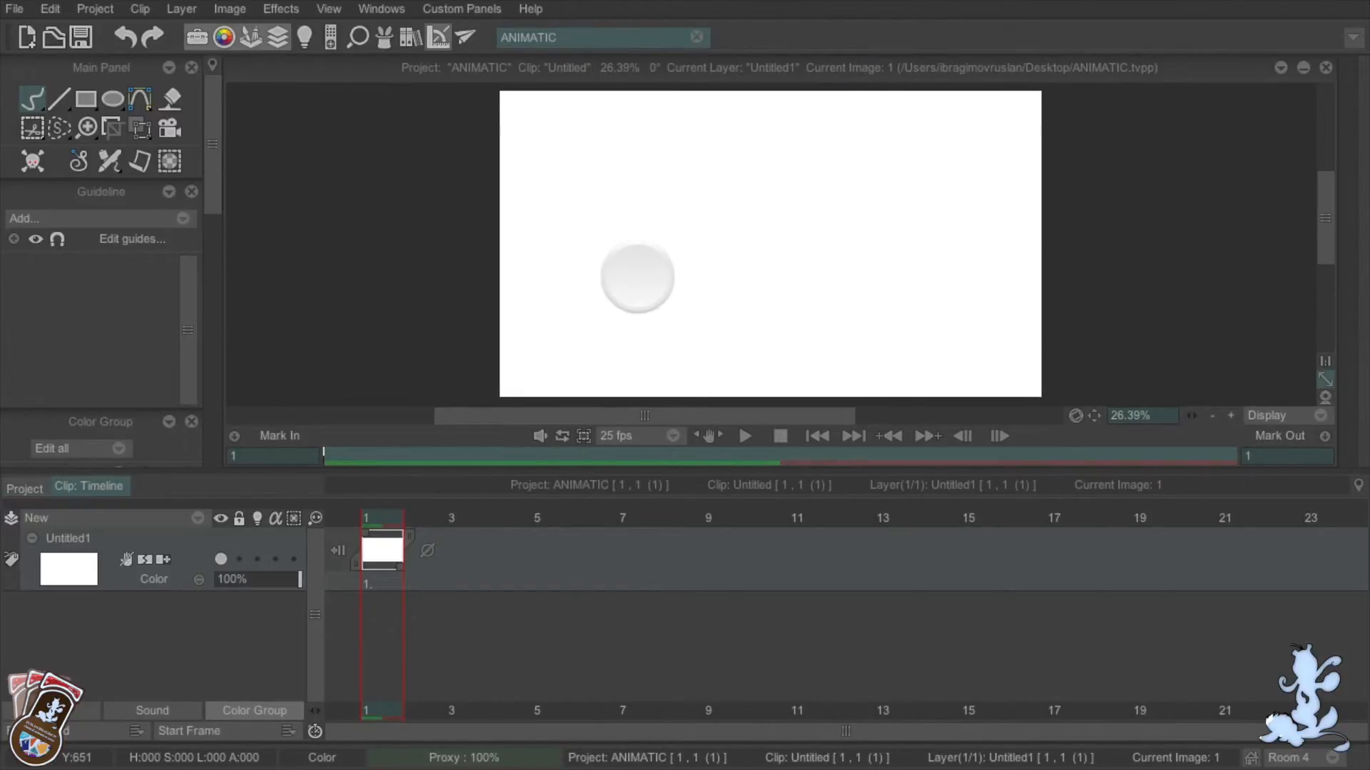
Open the storyboard image sequence in the Desktop folder jump/JUMP - as footage, picking IMG_2966.JPG
left_click(151, 520)
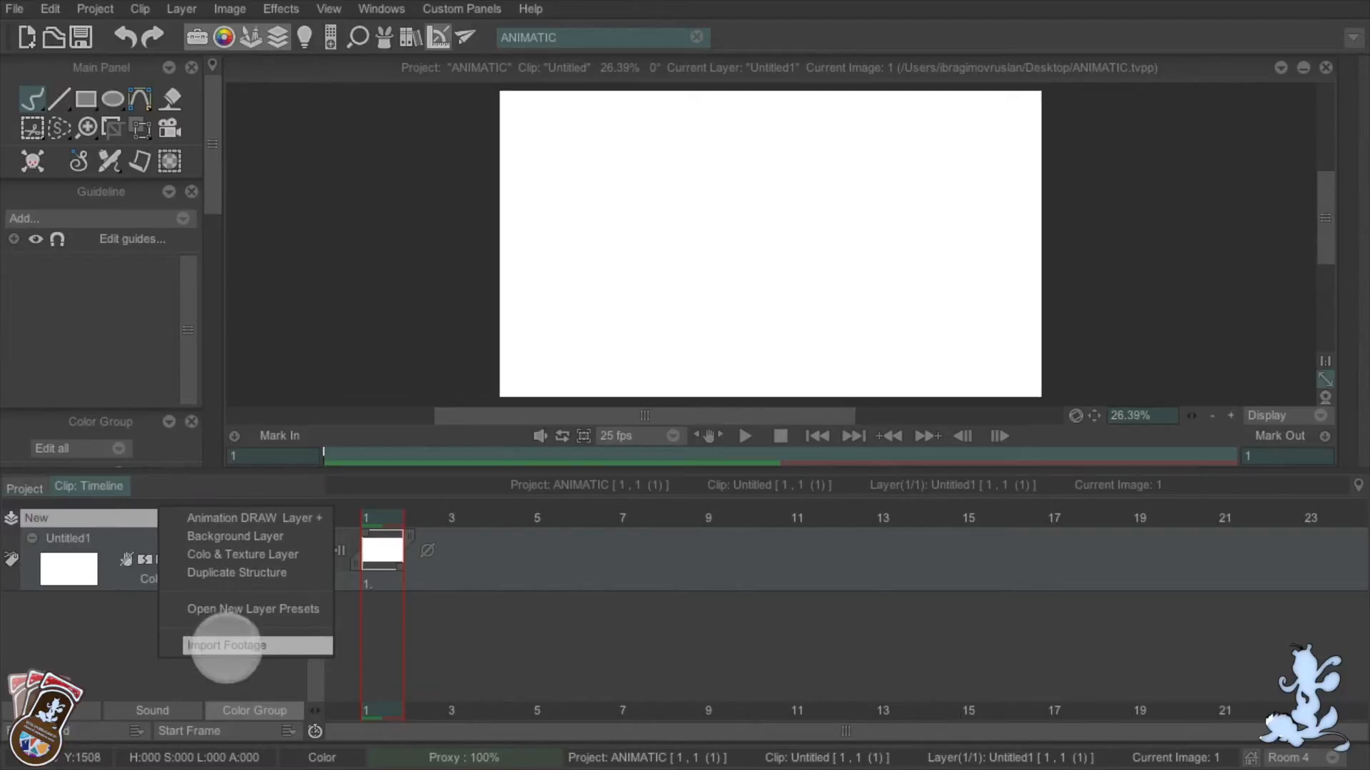
left_click(226, 646)
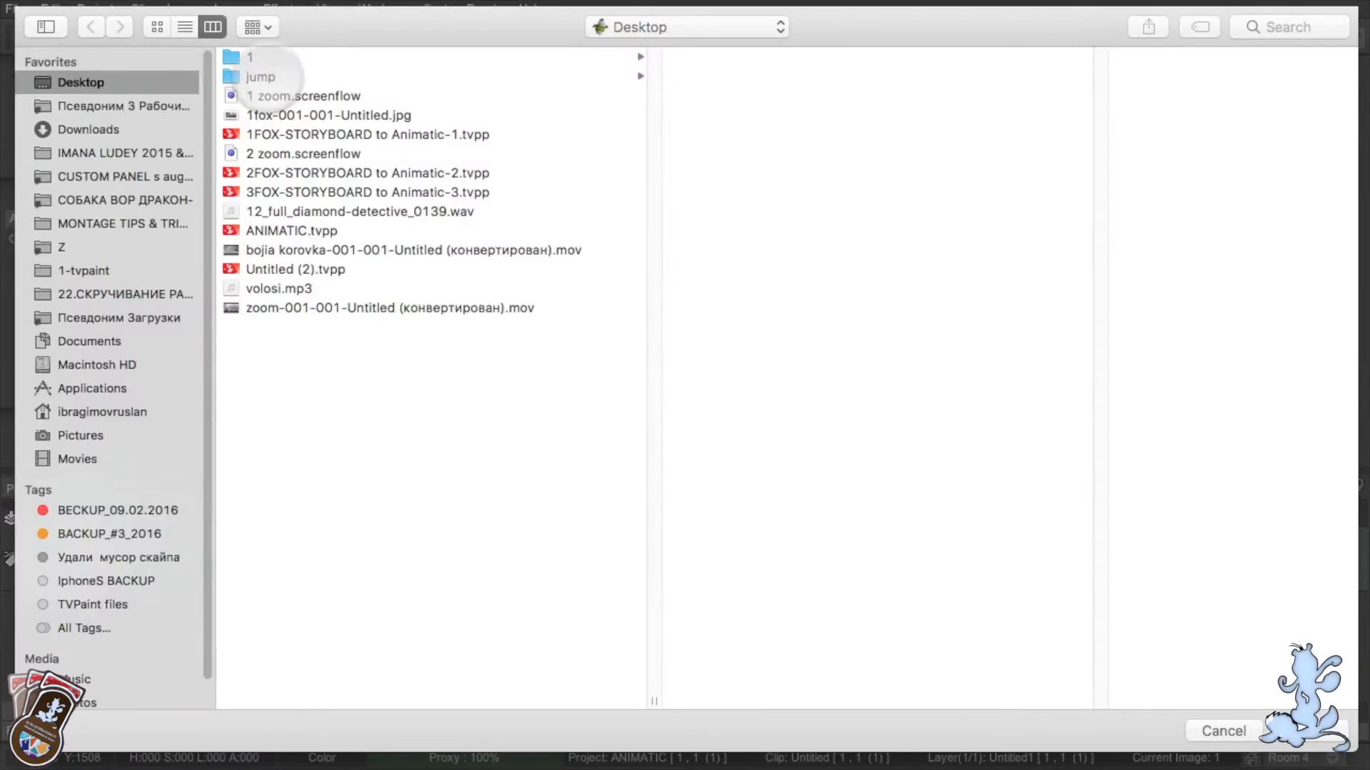
left_click(262, 77)
left_click(706, 59)
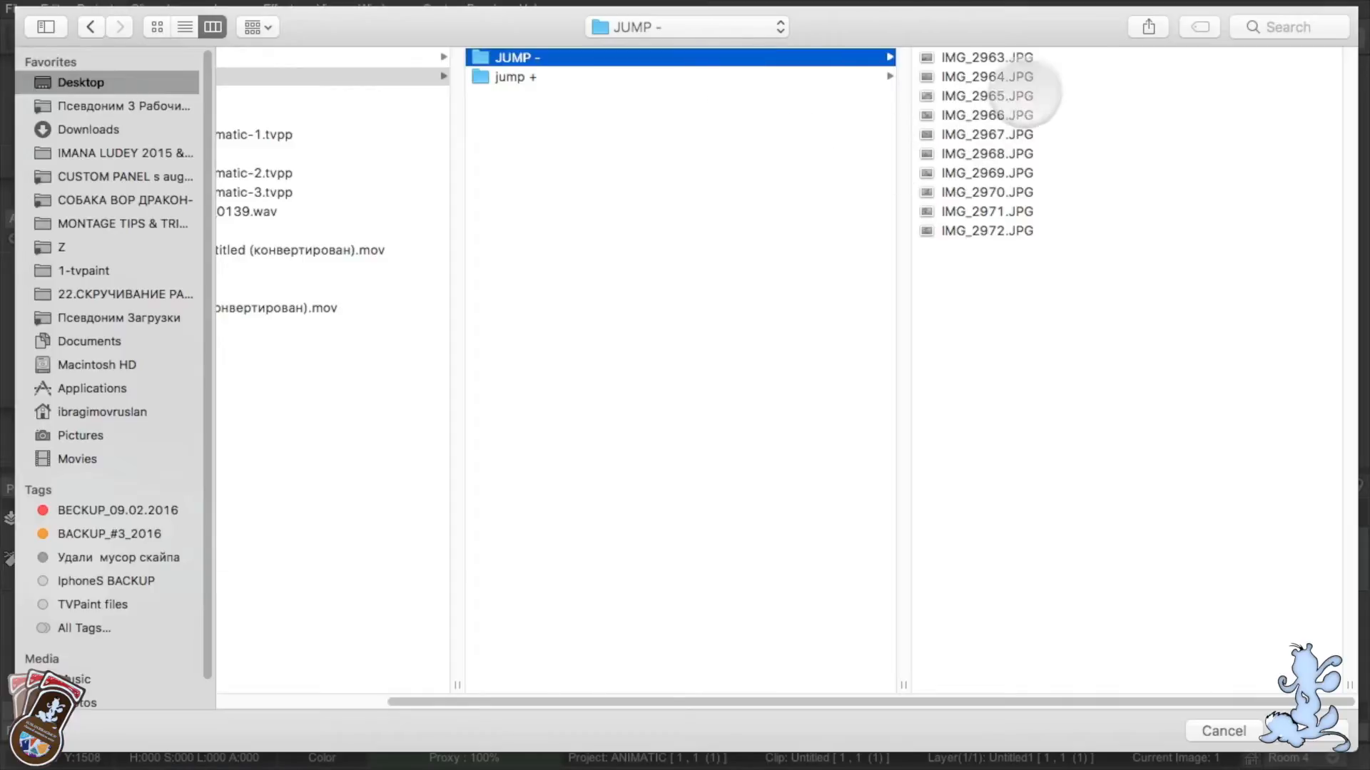
left_click(988, 59)
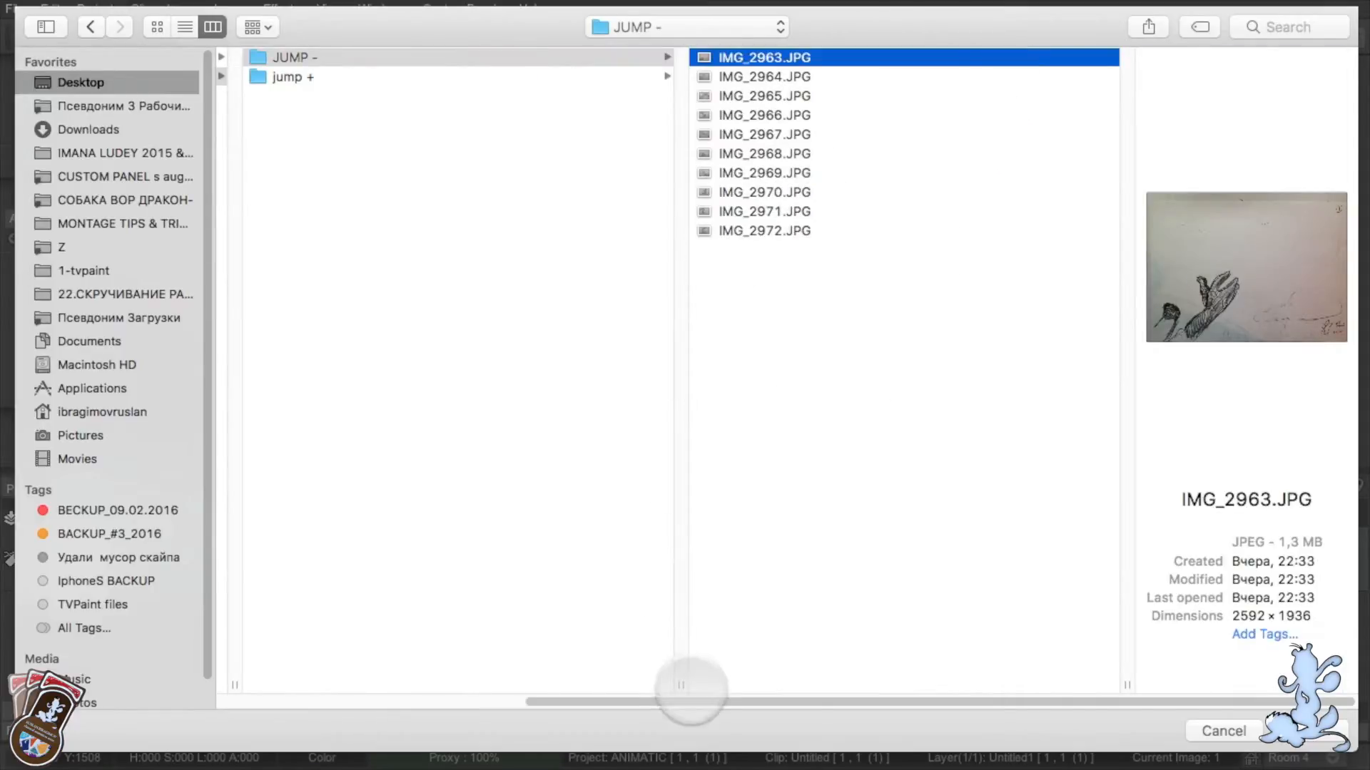
left_click_drag(677, 684, 297, 627)
left_click(491, 78)
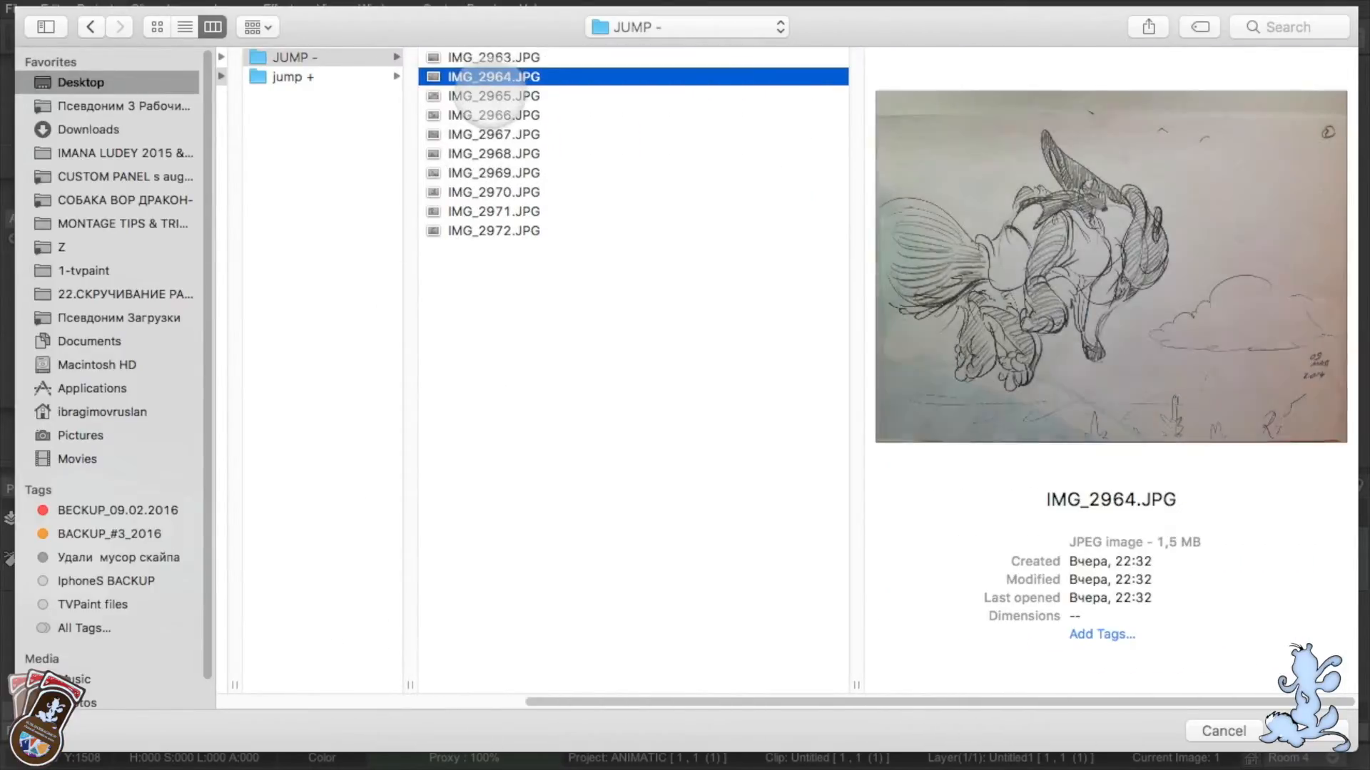
left_click(490, 97)
left_click(485, 120)
left_click(485, 153)
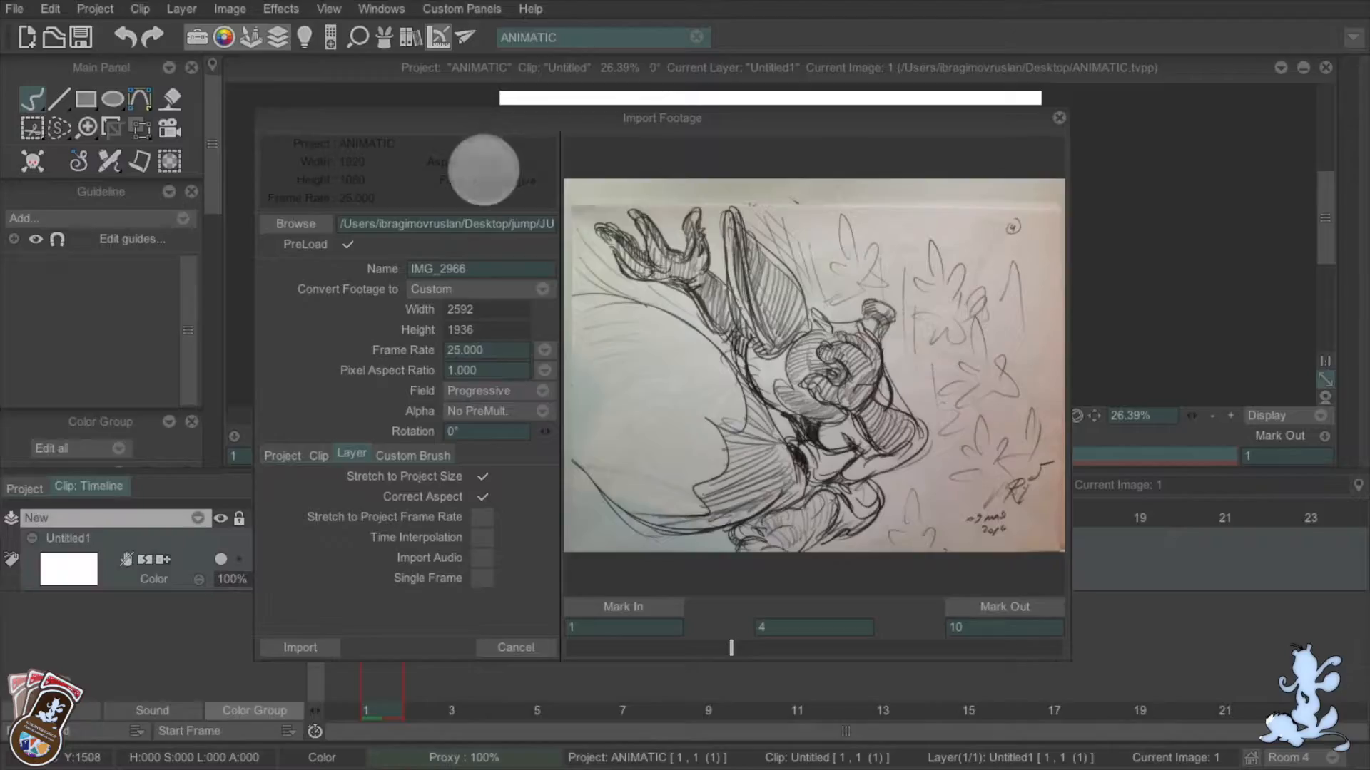
Import the image sequence as a layer with Stretch to Project Size off and Stretch to Project Frame Rate on
mouse_move(730, 647)
left_mouse_down()
mouse_move(620, 642)
mouse_move(1037, 636)
mouse_move(566, 642)
left_mouse_up()
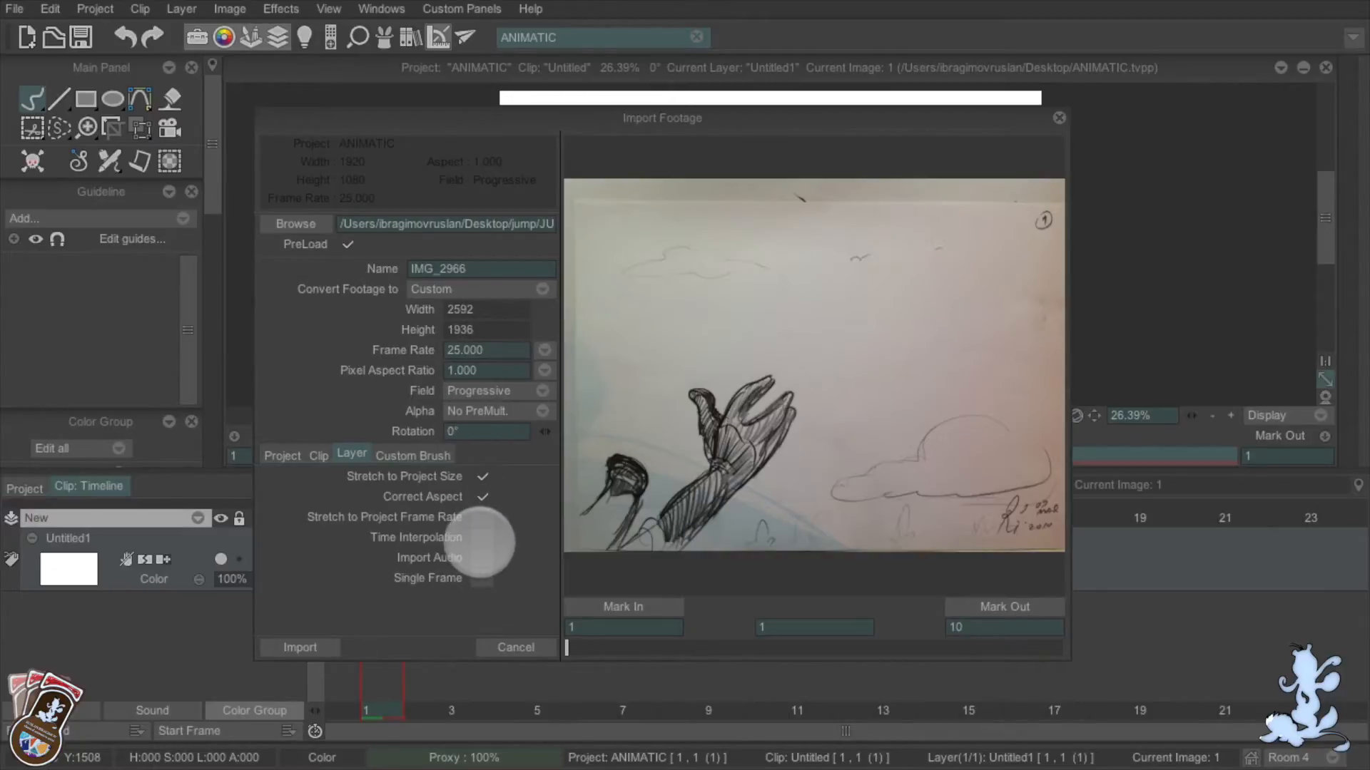
left_click(482, 517)
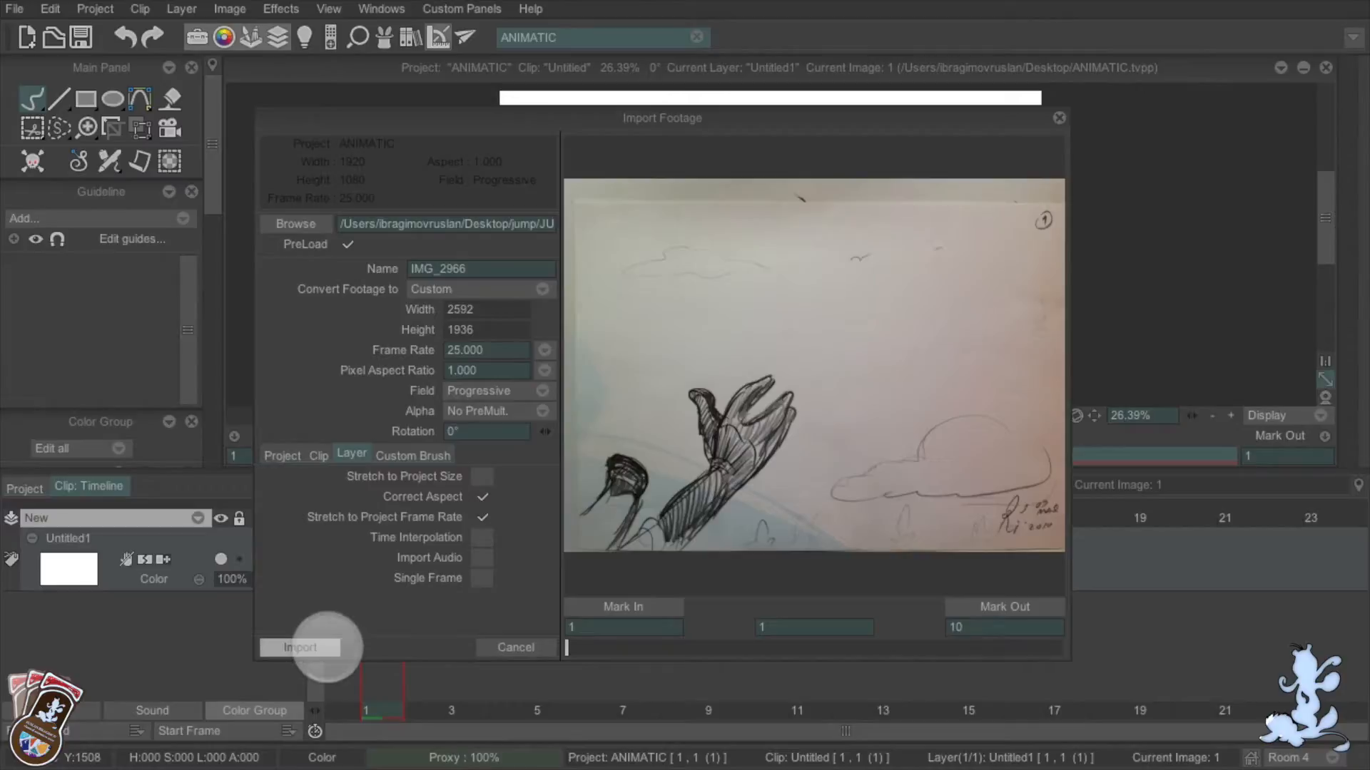
left_click(314, 647)
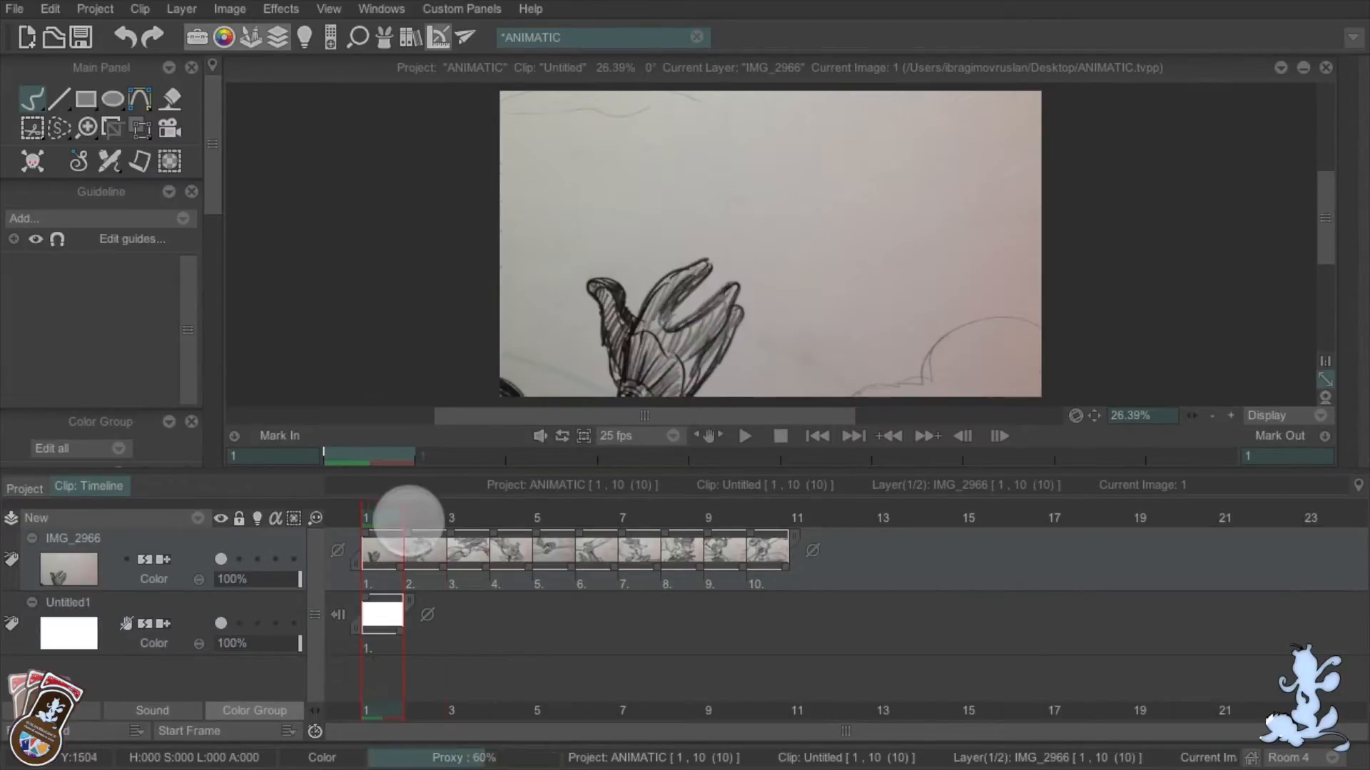
mouse_move(409, 521)
left_mouse_down()
mouse_move(716, 525)
mouse_move(388, 520)
left_mouse_up()
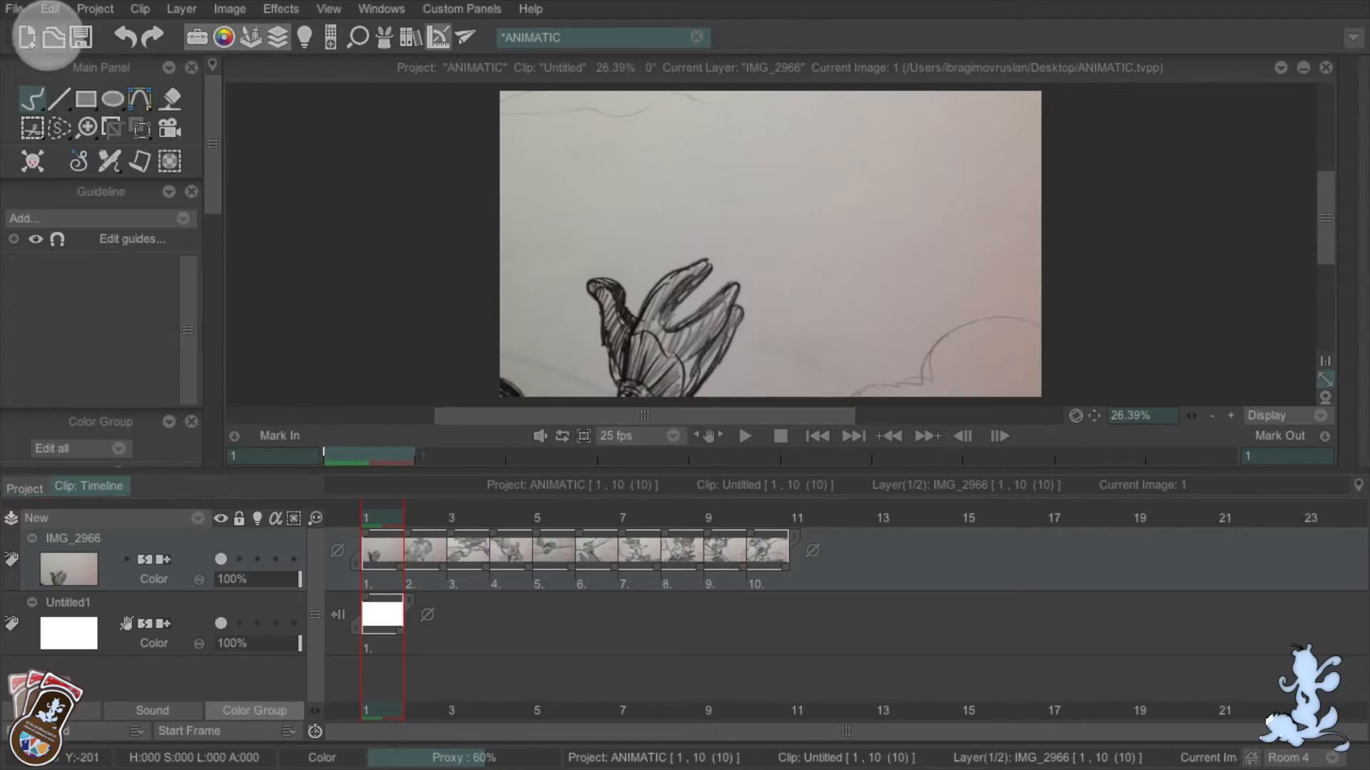
Delete the imported IMG_2966 layer
right_click(177, 547)
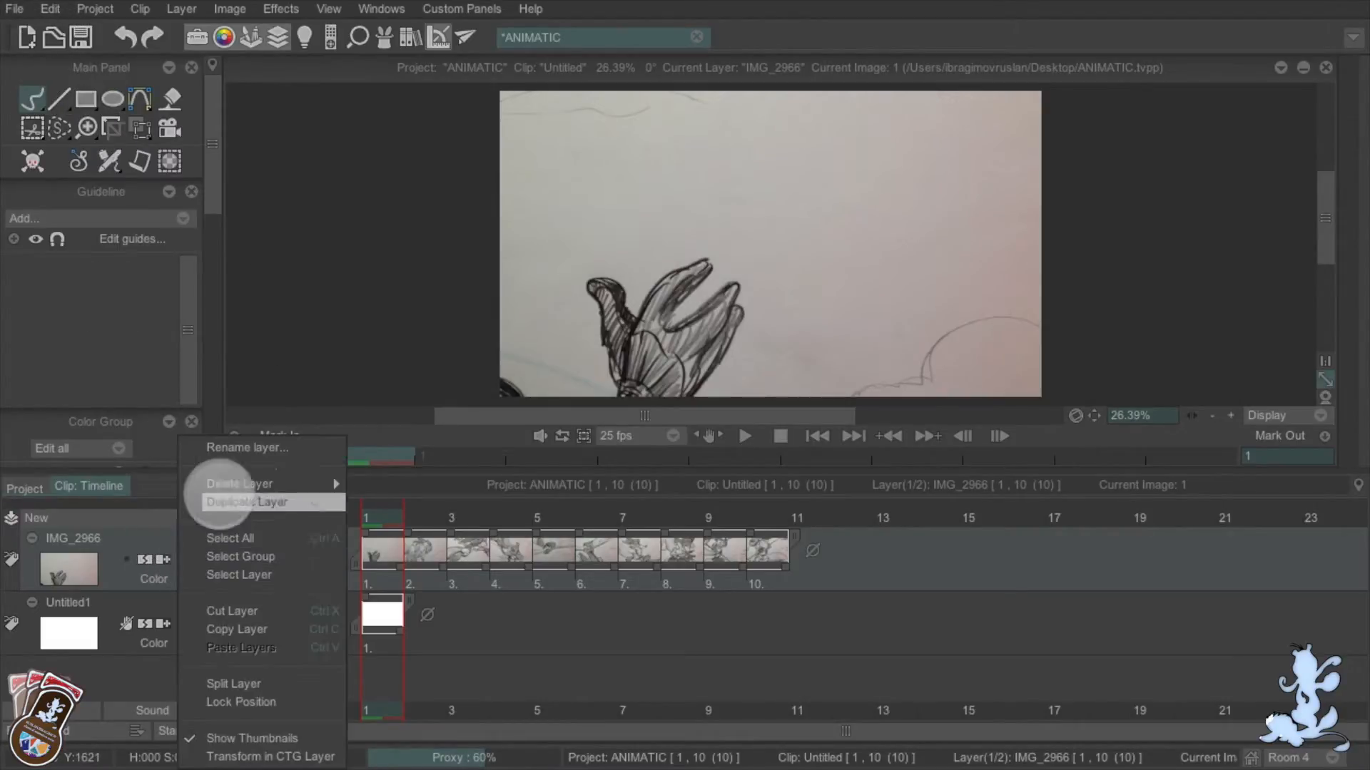
mouse_move(336, 484)
left_click(396, 484)
Import the footage sequence starting from IMG_2963.JPG as a layer with Stretch to Project Size enabled
left_click(134, 519)
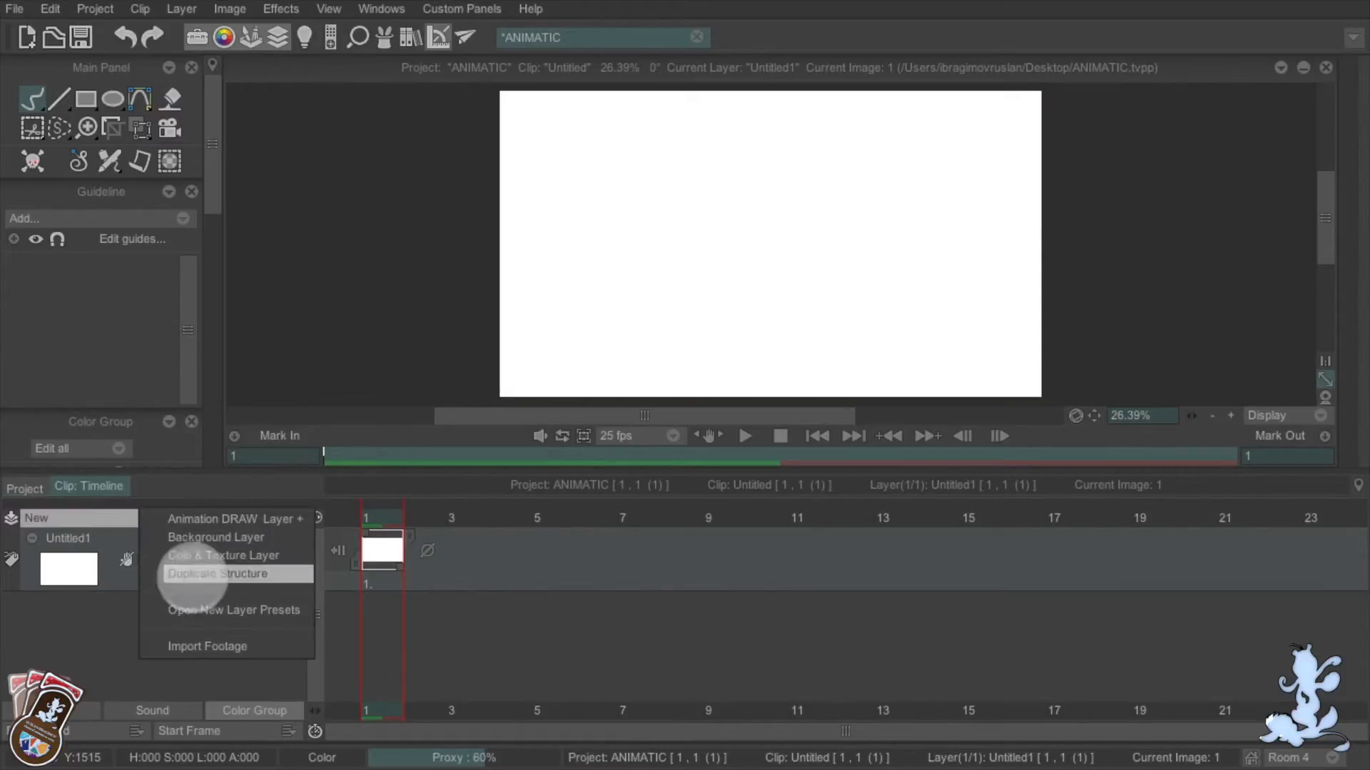
left_click(207, 645)
left_click(300, 59)
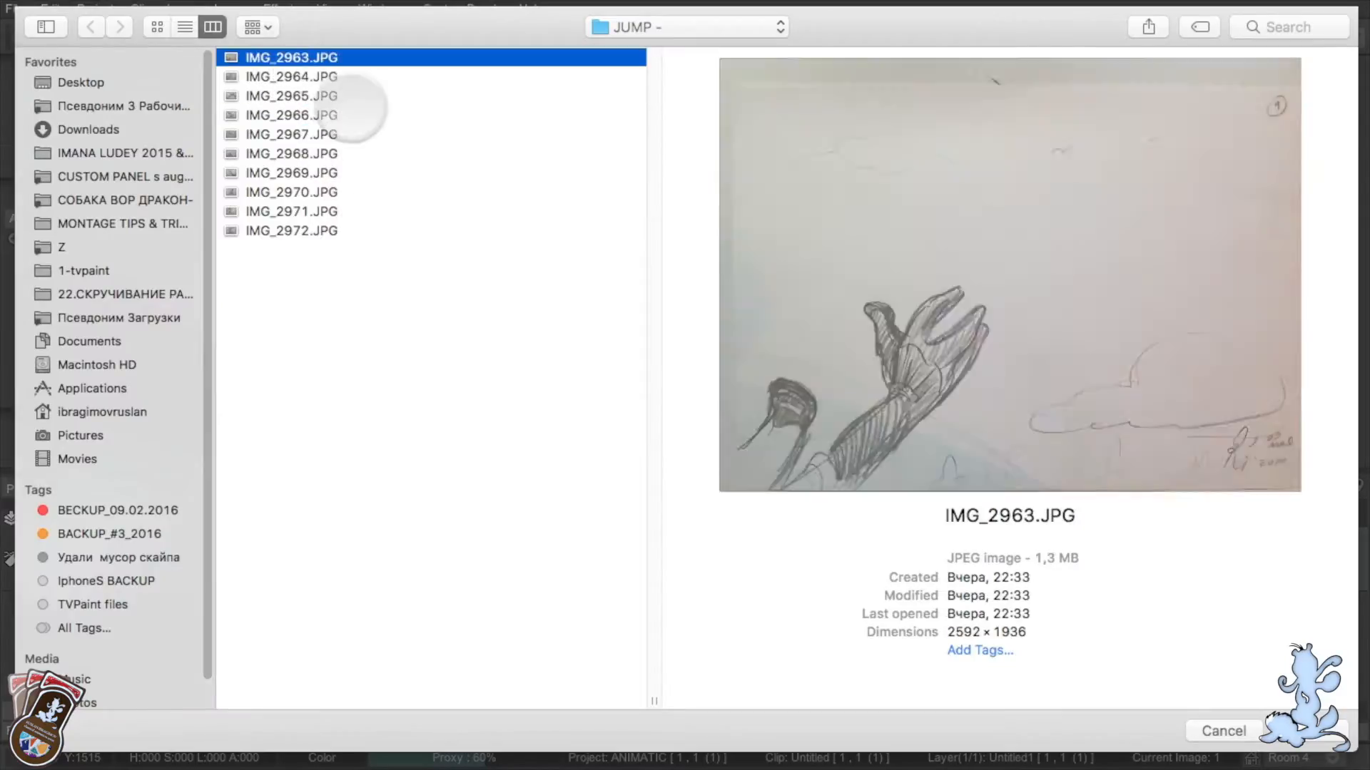
left_click(1315, 729)
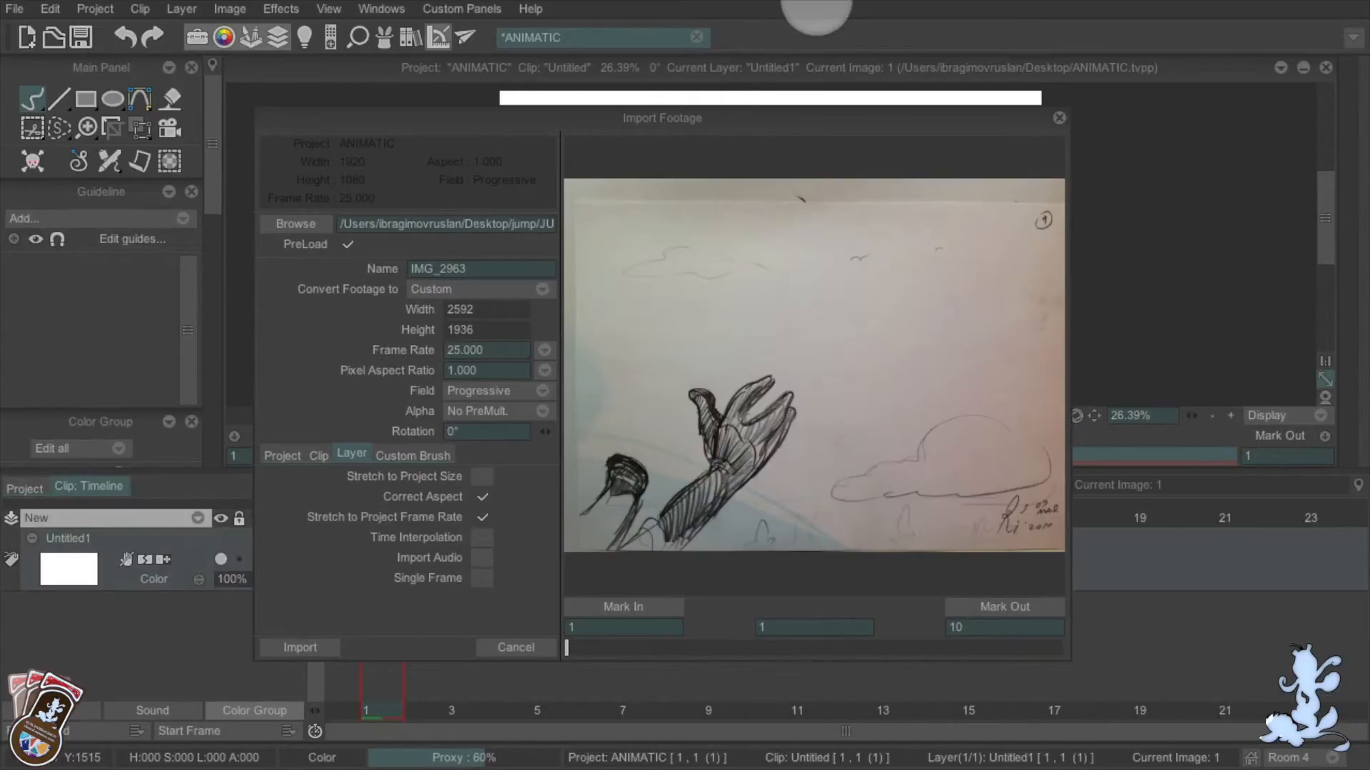
mouse_move(810, 18)
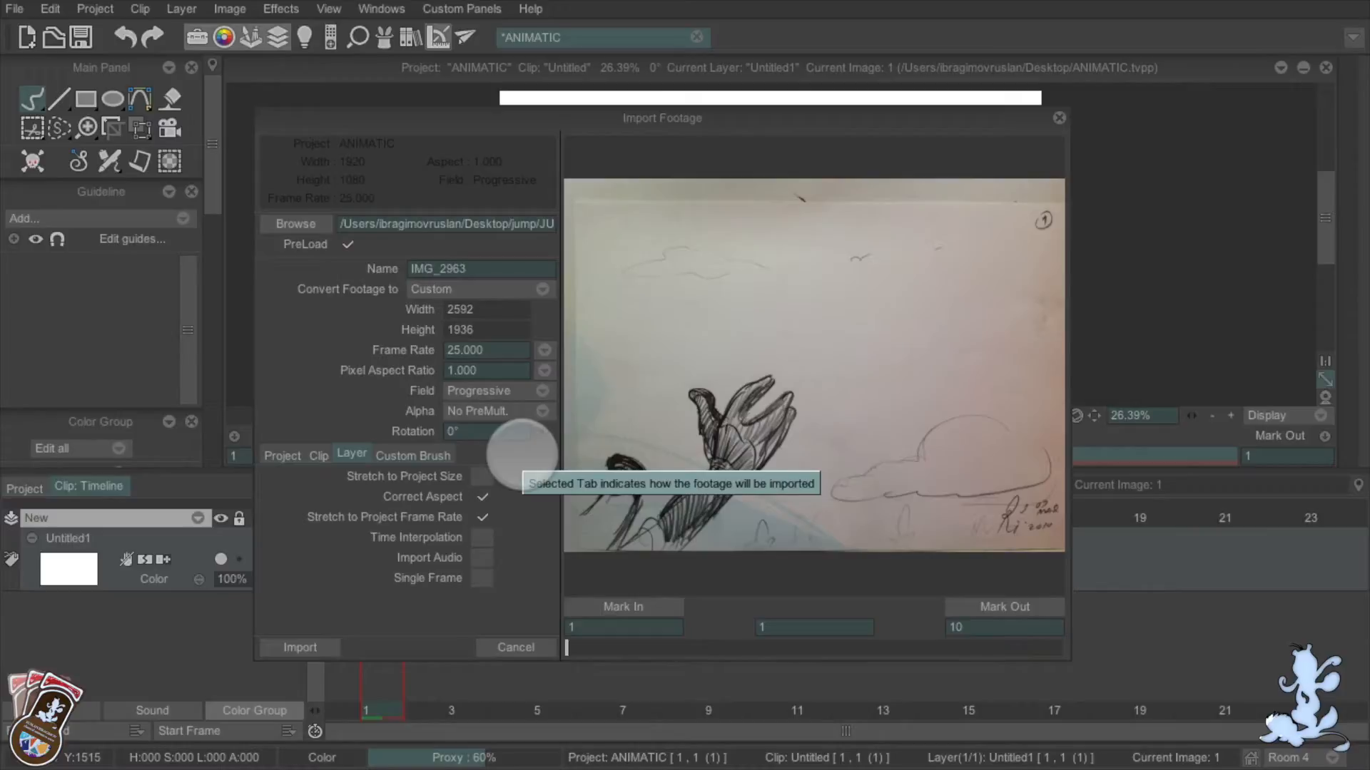
left_click(482, 476)
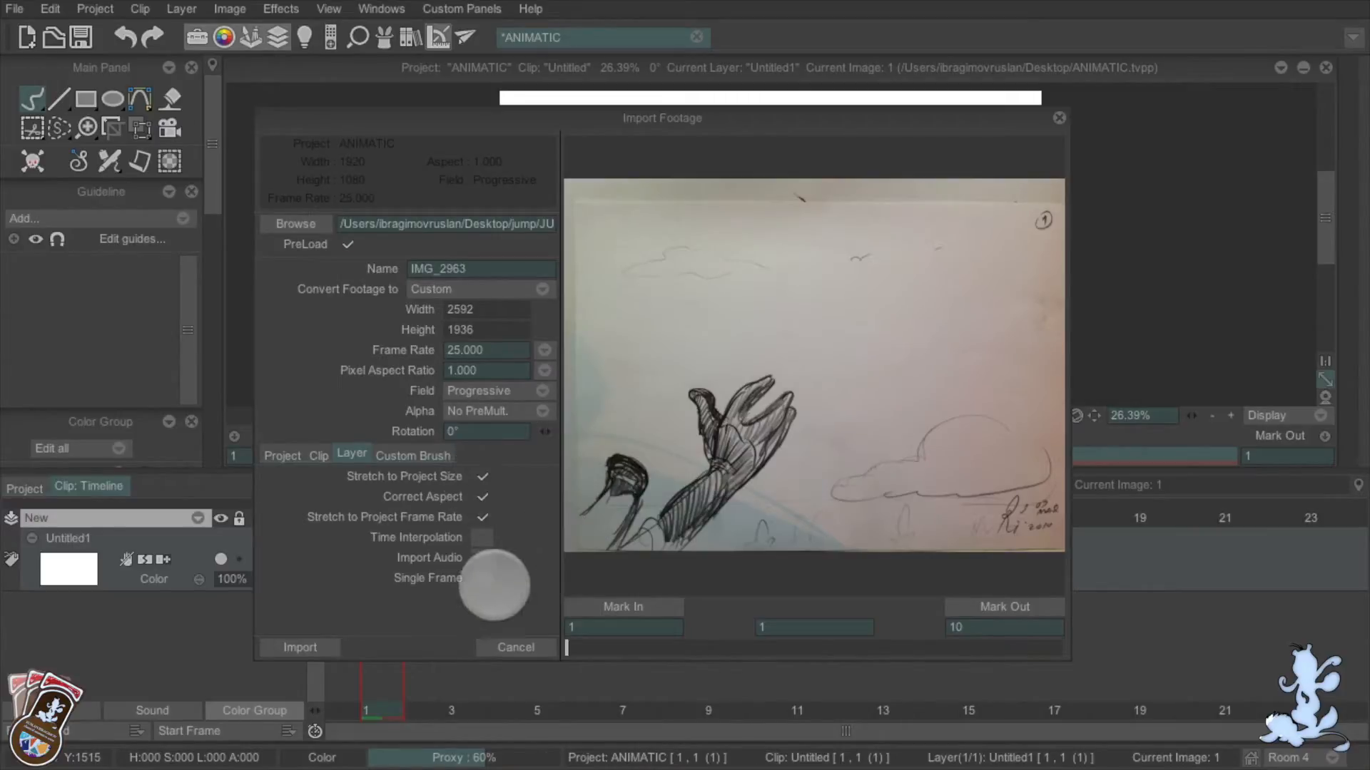
left_click(307, 647)
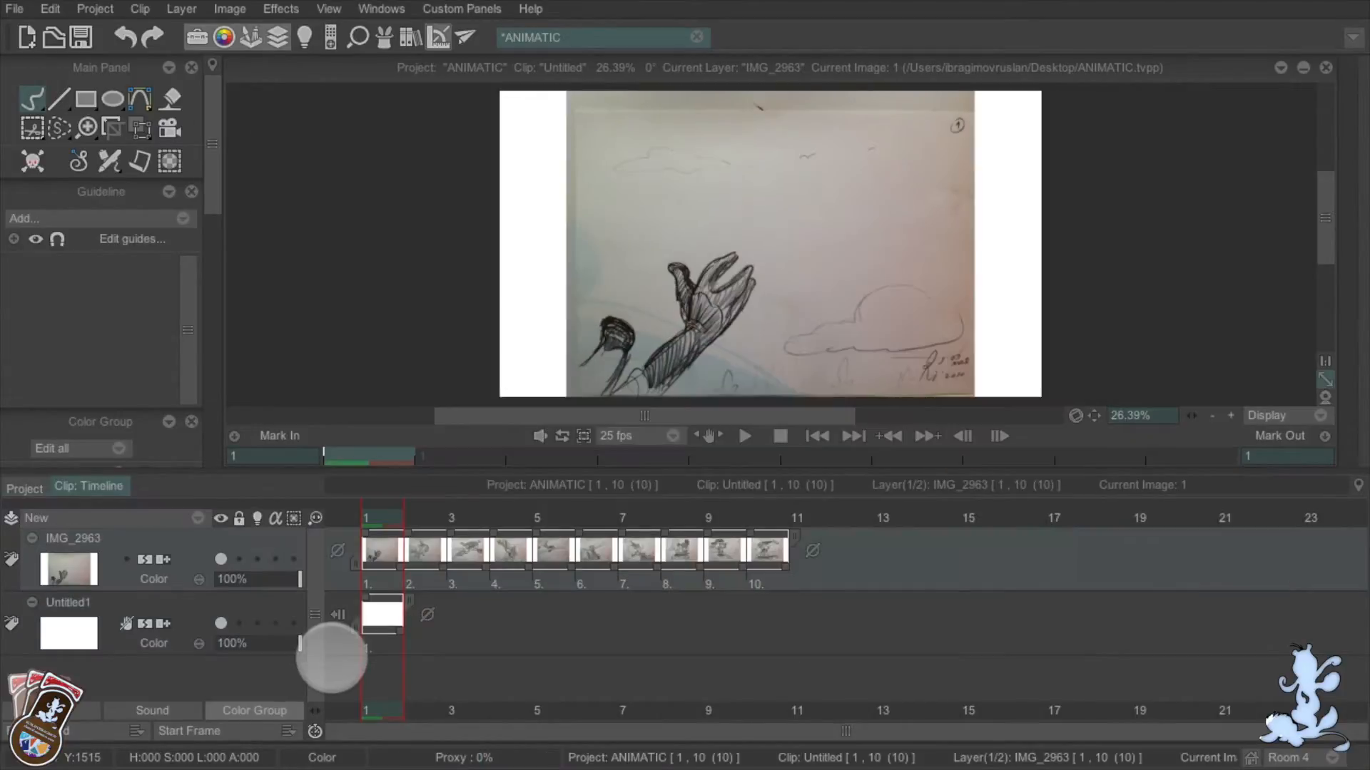
mouse_move(399, 521)
left_mouse_down()
mouse_move(755, 519)
mouse_move(393, 519)
left_mouse_up()
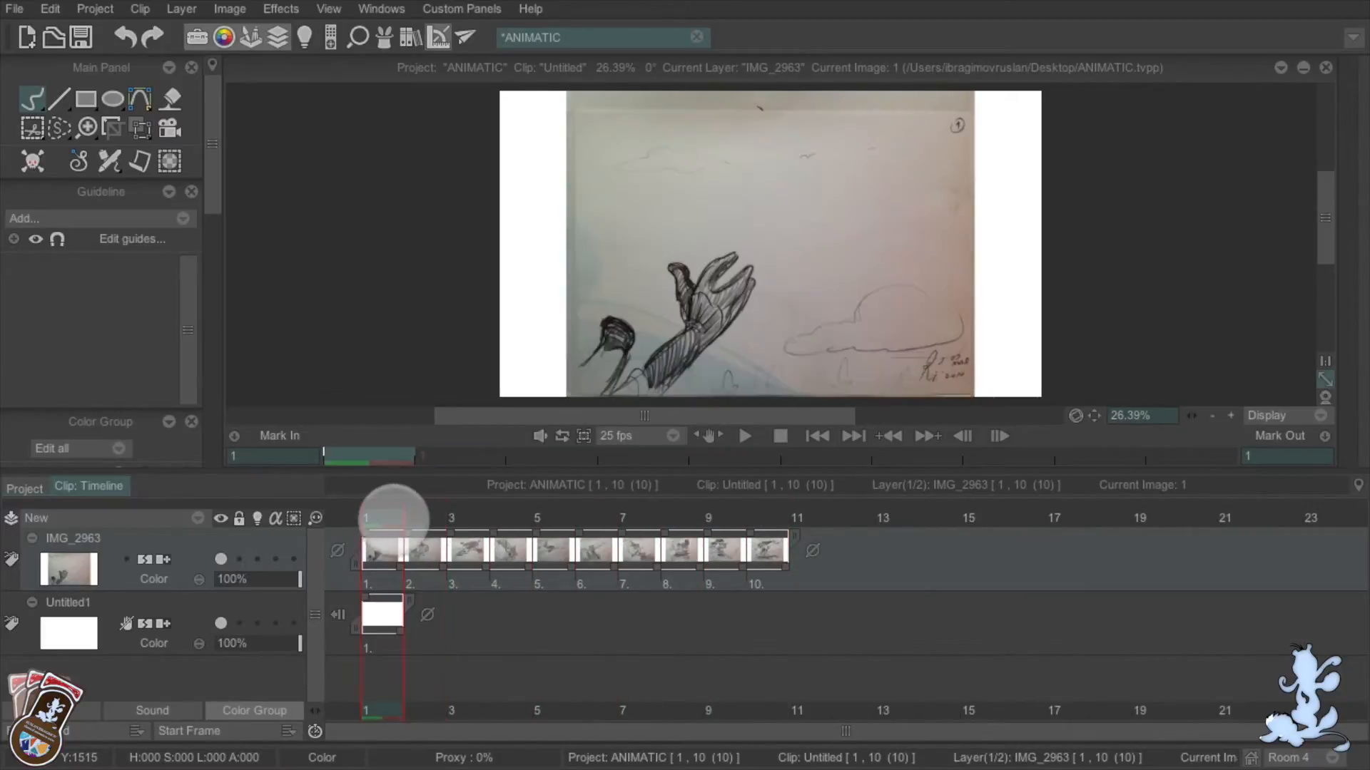
Delete the empty Untitled1 layer and scrub through the imported storyboard frames
left_click(183, 596)
right_click(191, 610)
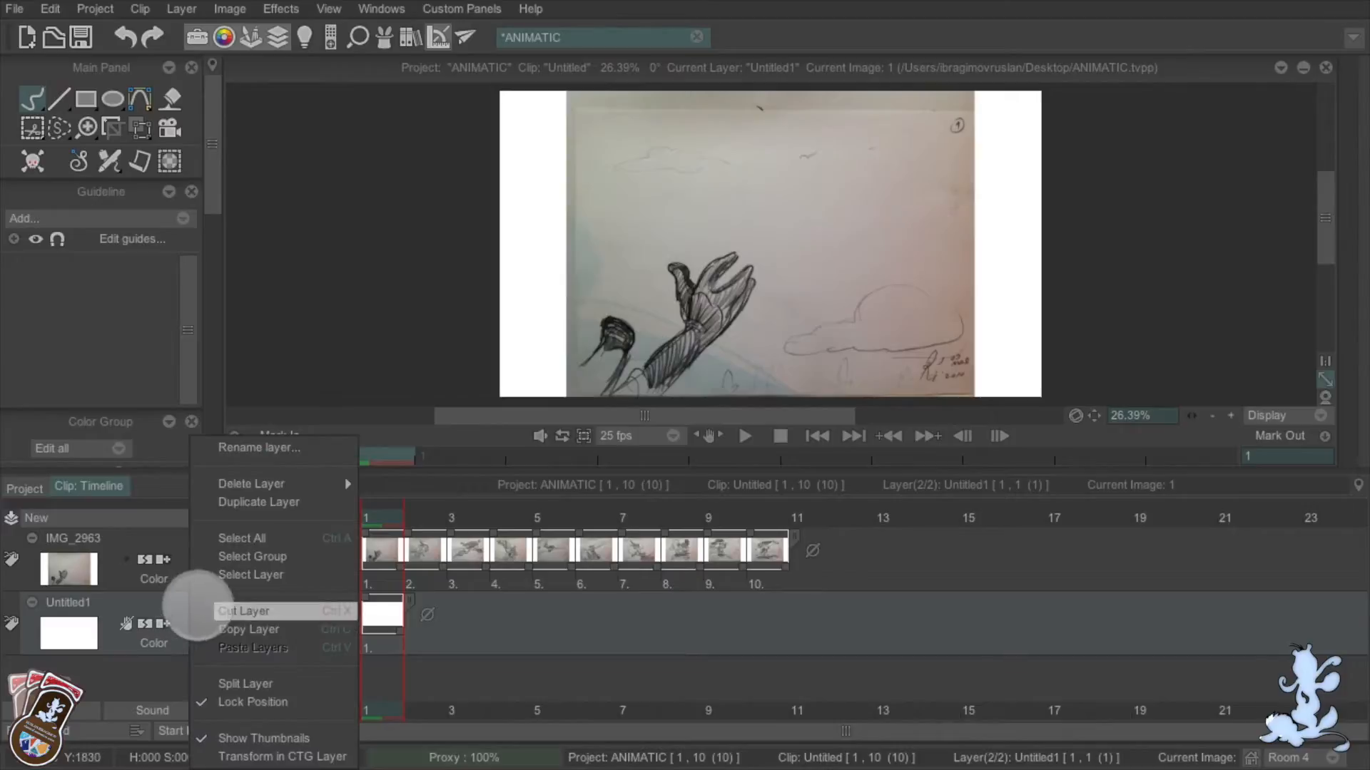
left_click(397, 480)
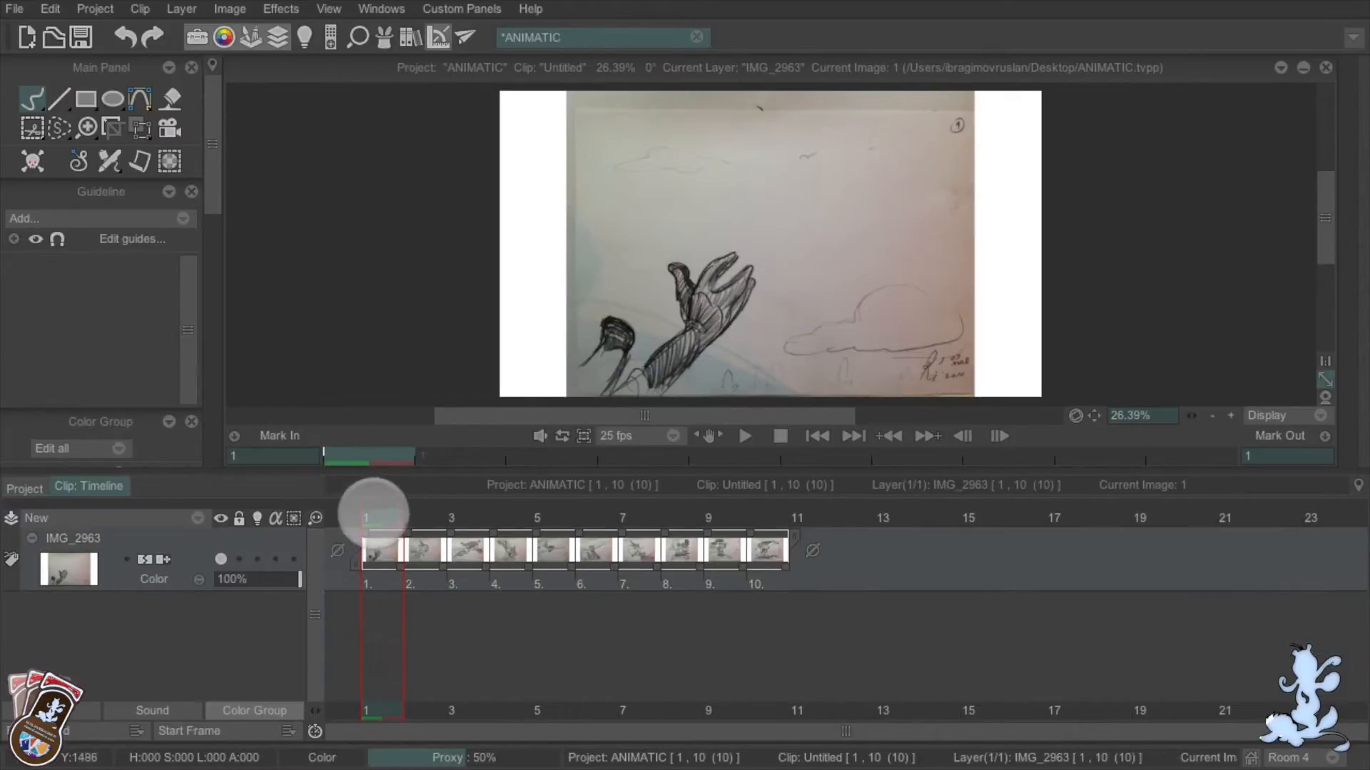
mouse_move(367, 513)
left_mouse_down()
mouse_move(749, 519)
mouse_move(385, 519)
mouse_move(749, 514)
mouse_move(373, 508)
mouse_move(385, 519)
mouse_move(437, 504)
mouse_move(384, 514)
left_mouse_up()
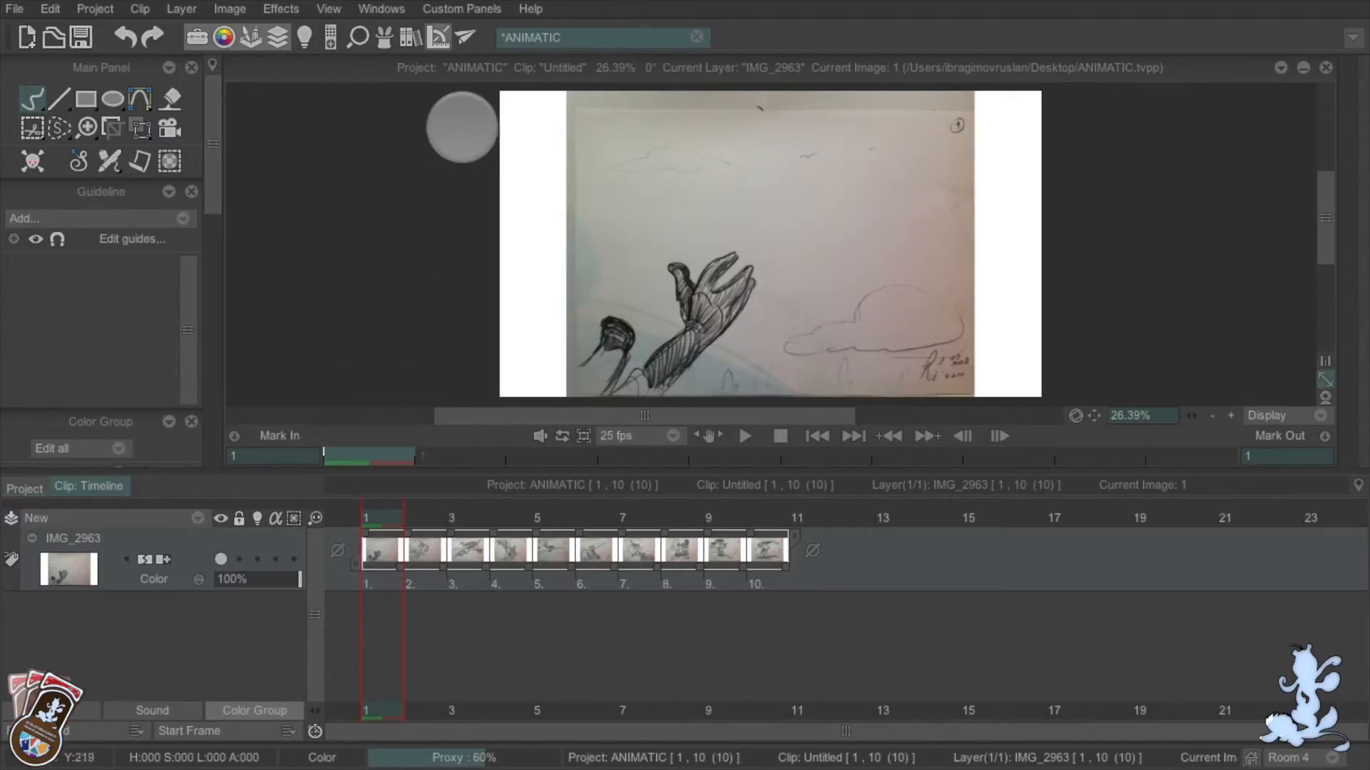
Open the FX Stack, add a Color Adjust effect for the IMG_2963 layer and move the window higher
left_click(462, 8)
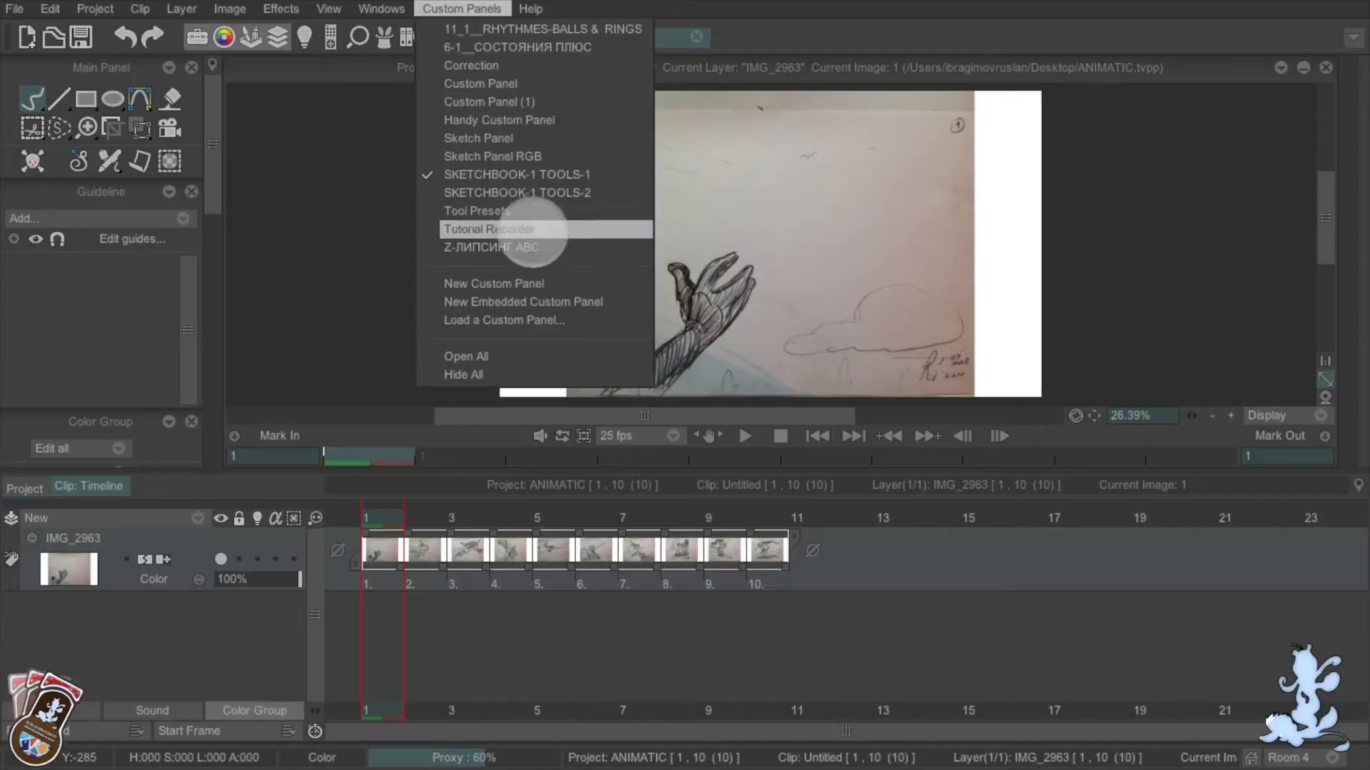
mouse_move(381, 12)
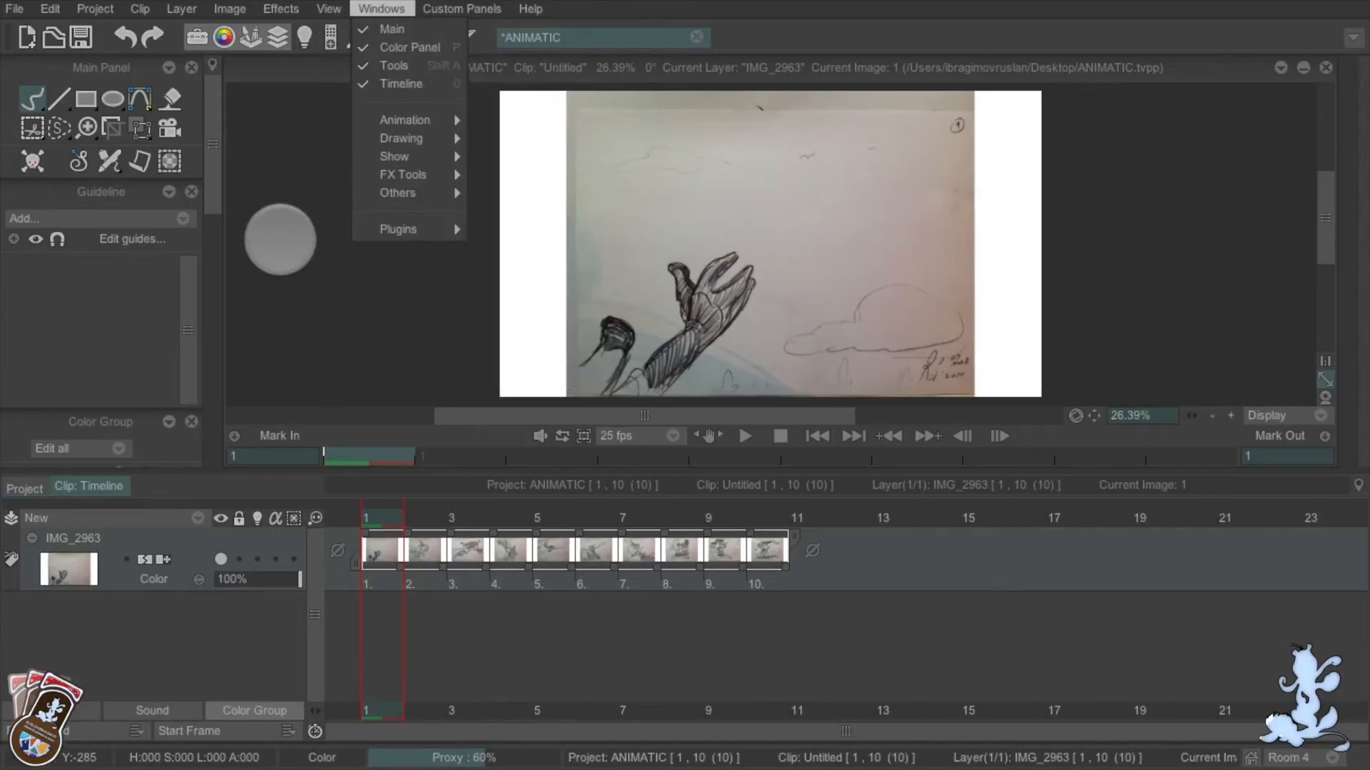
left_click(385, 37)
left_click_drag(967, 308, 926, 297)
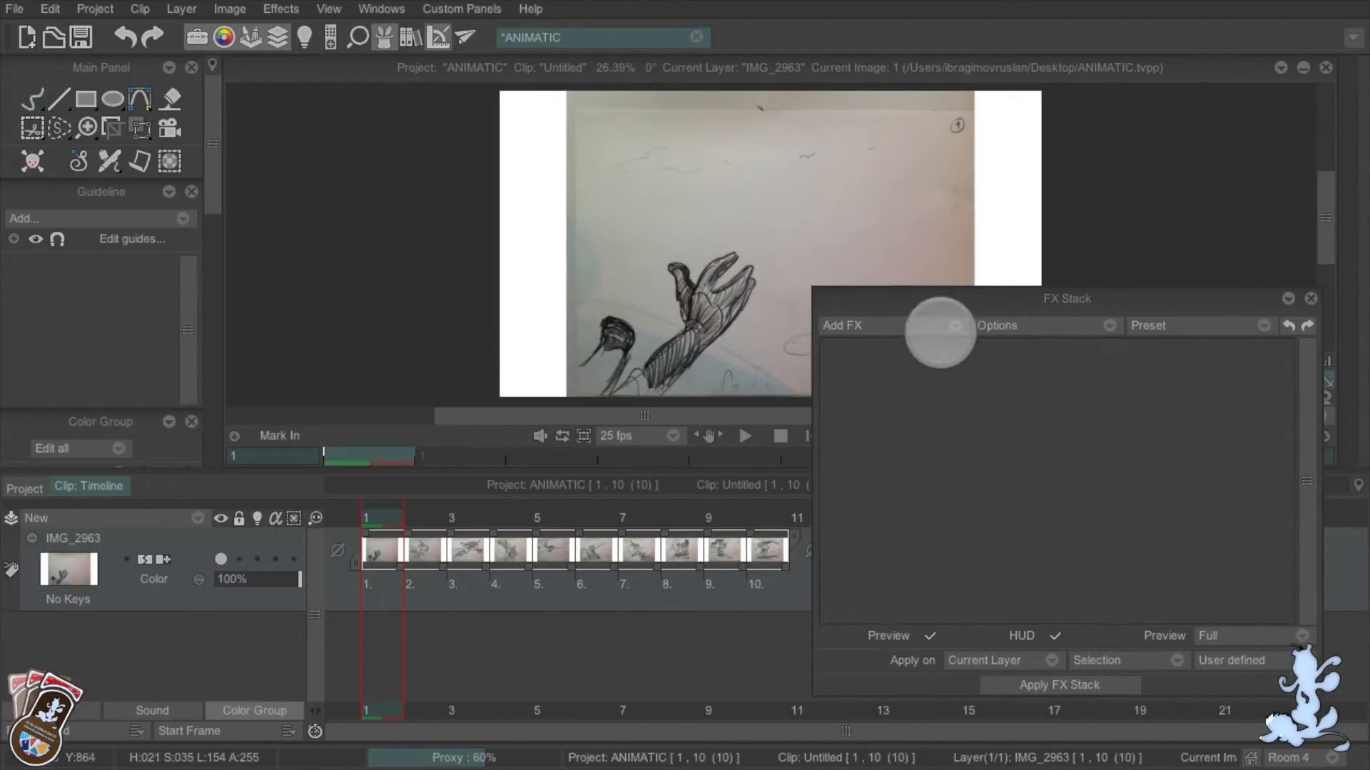
left_click(953, 326)
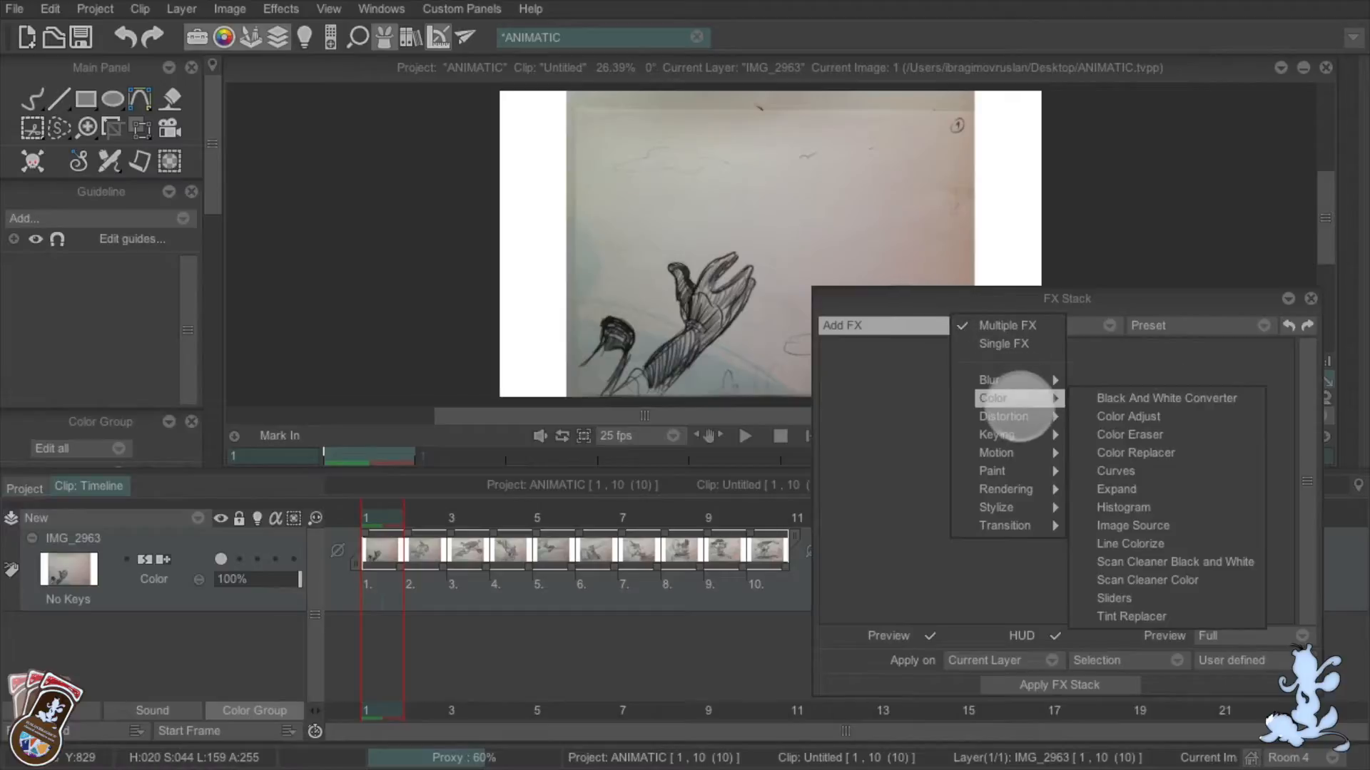
mouse_move(1019, 415)
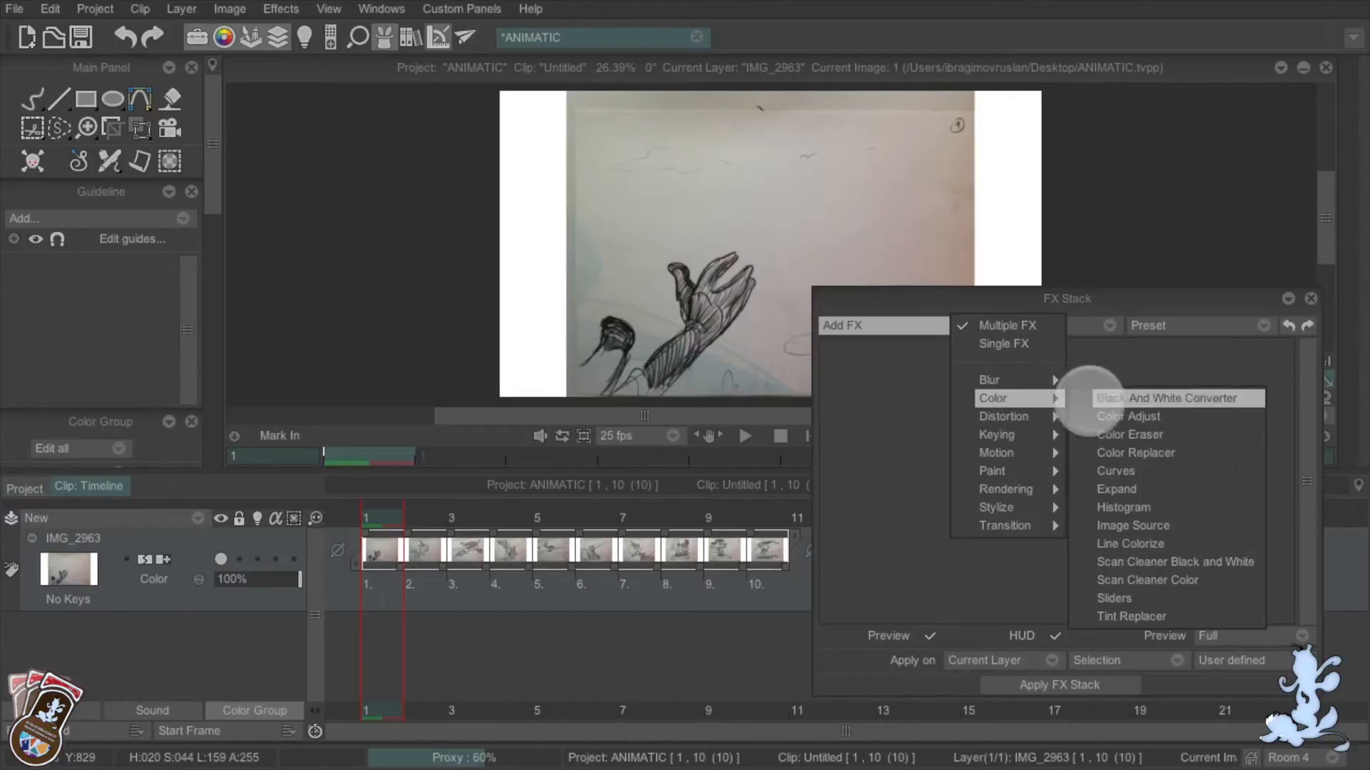
left_click(1129, 417)
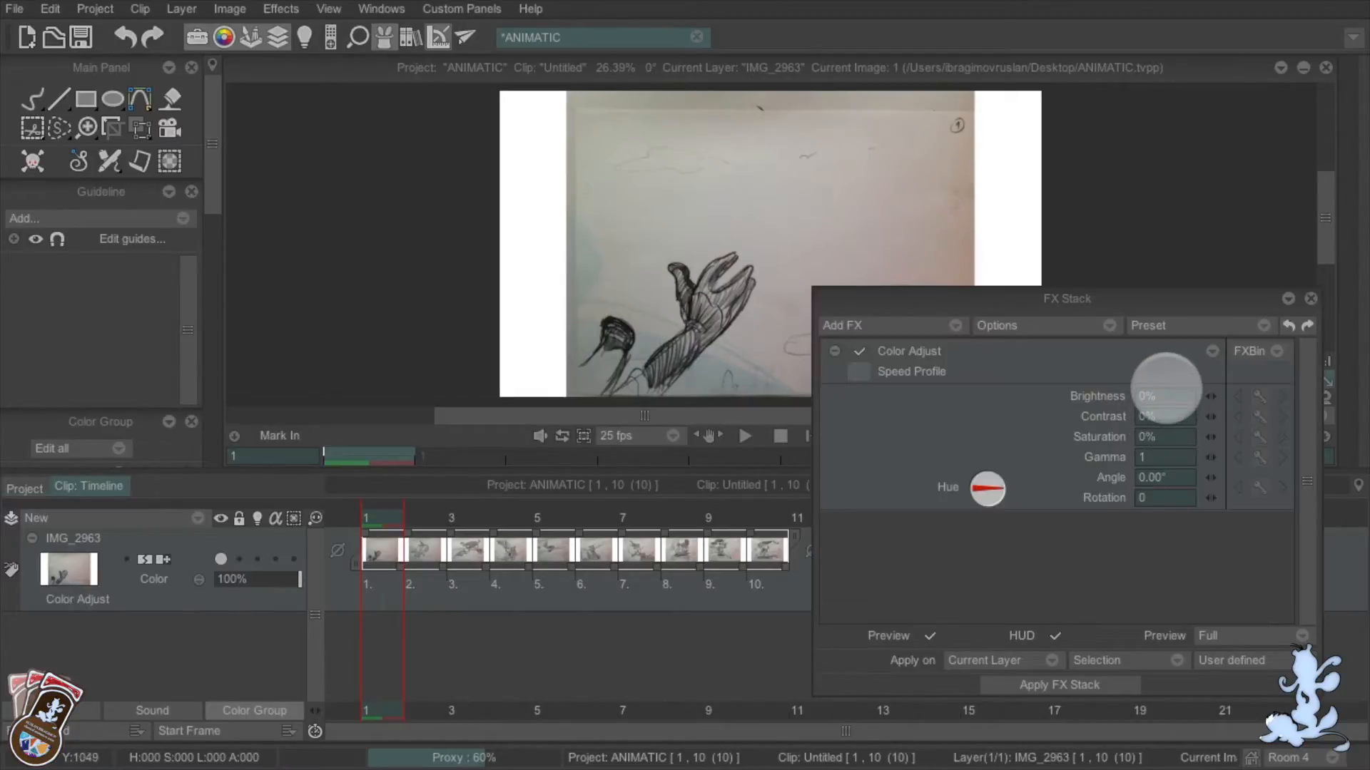
left_click_drag(1177, 299, 1190, 111)
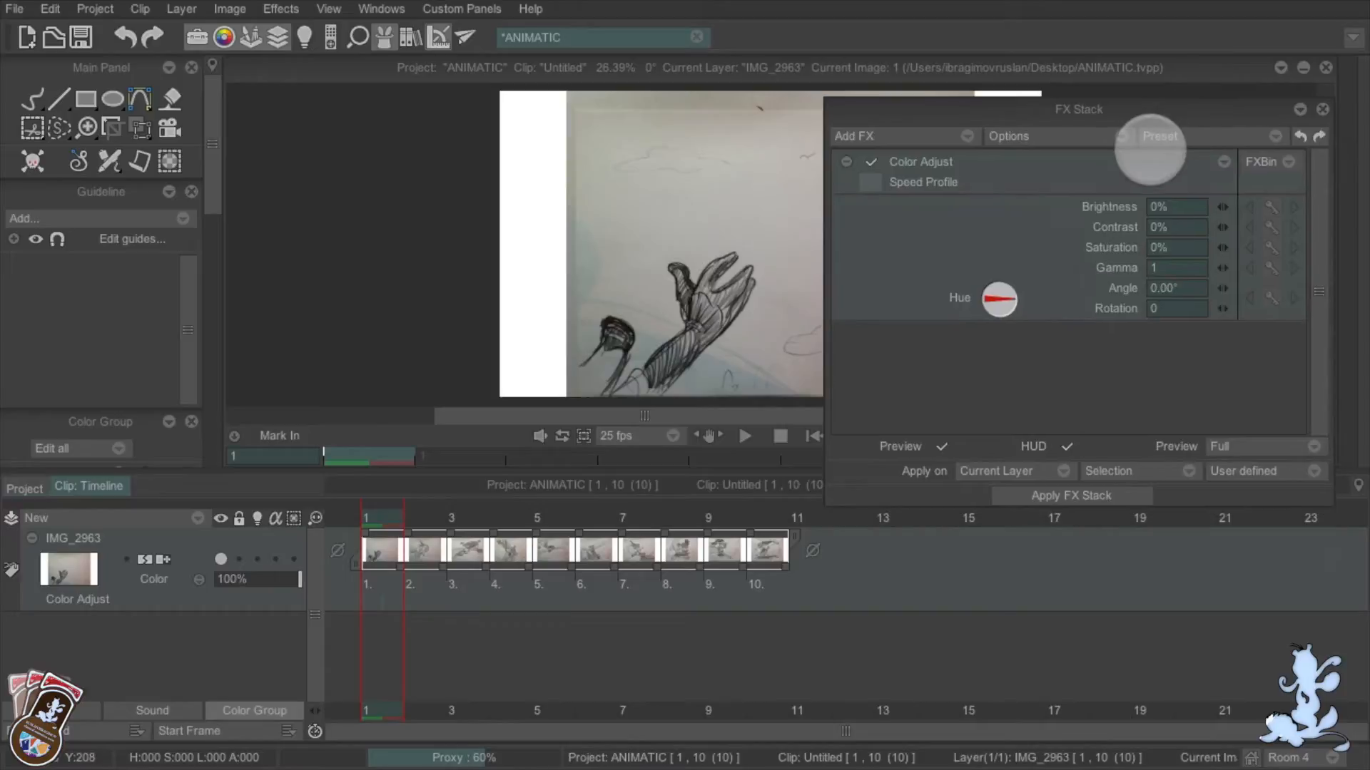
With frame 3 current, select all frames of the IMG_2963 layer and set Color Adjust brightness to 25% and contrast to 22%
left_click_drag(396, 511, 464, 511)
left_click_drag(943, 121, 947, 275)
left_click(478, 588)
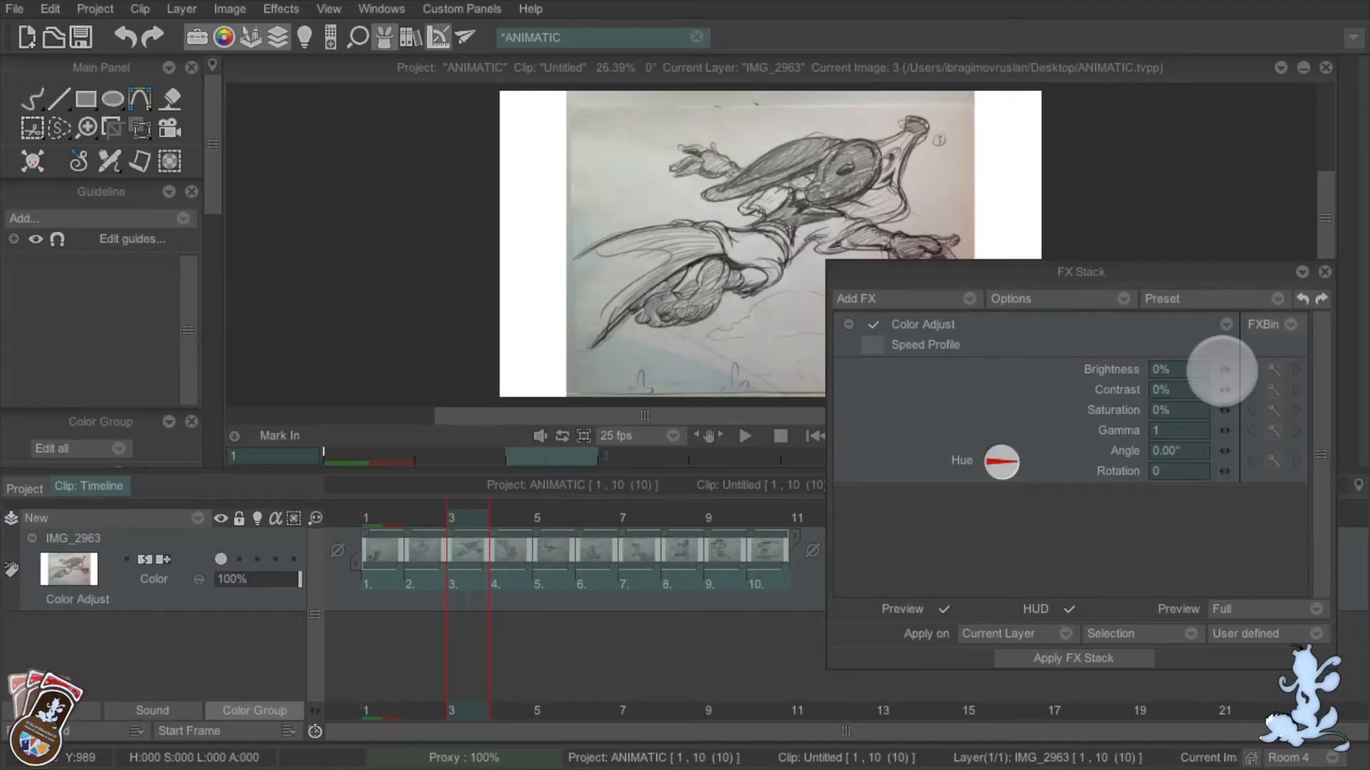
left_click_drag(1222, 370, 1223, 388)
left_click_drag(1190, 287, 1184, 353)
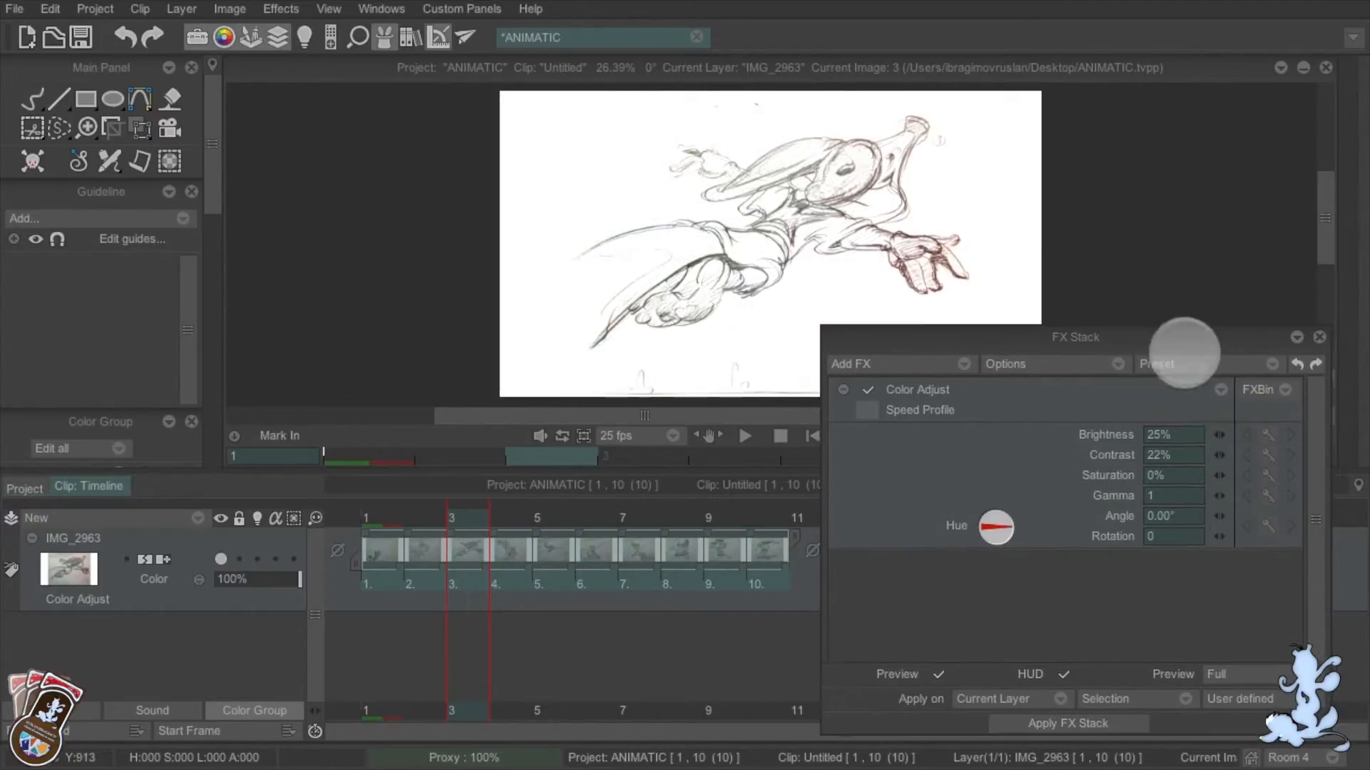
Fully desaturate the drawings by setting the Color Adjust saturation to -100%
left_click(1216, 475)
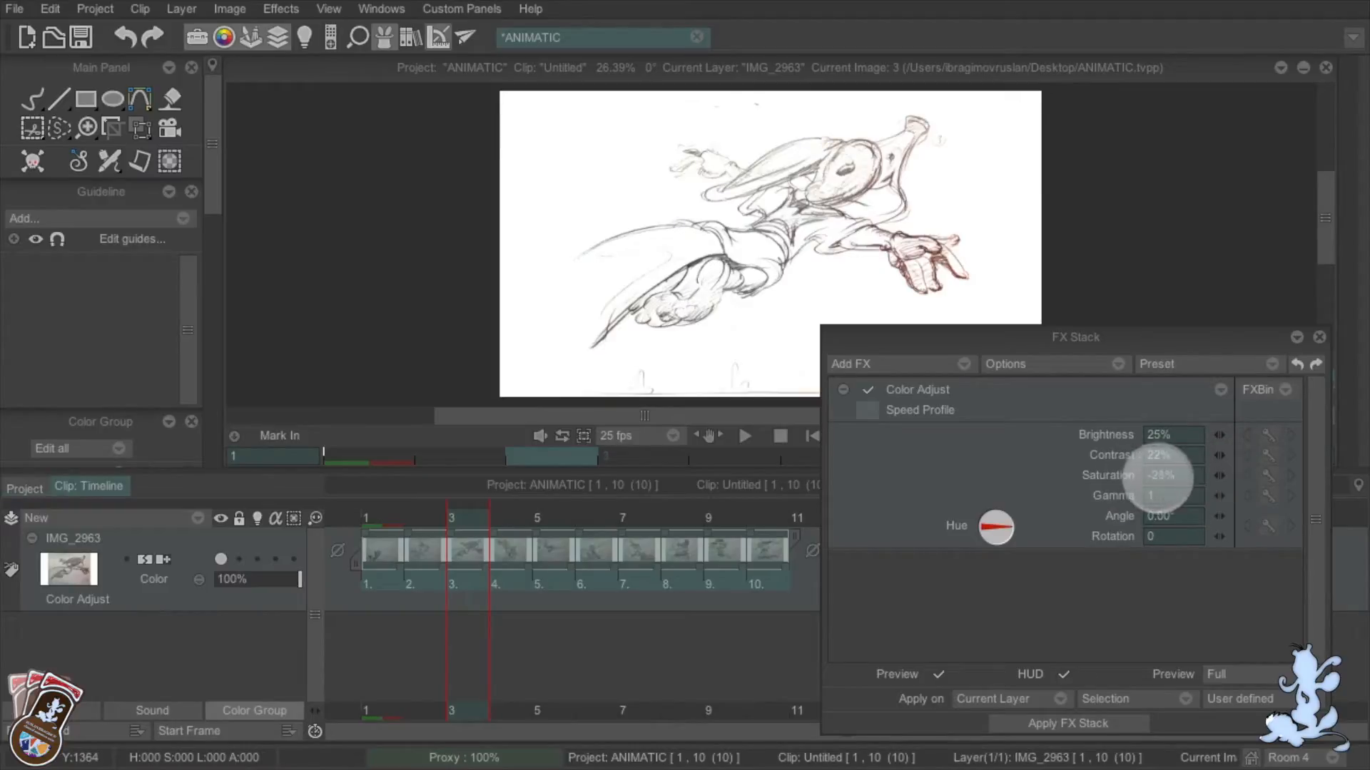
left_click_drag(1218, 477, 1058, 505)
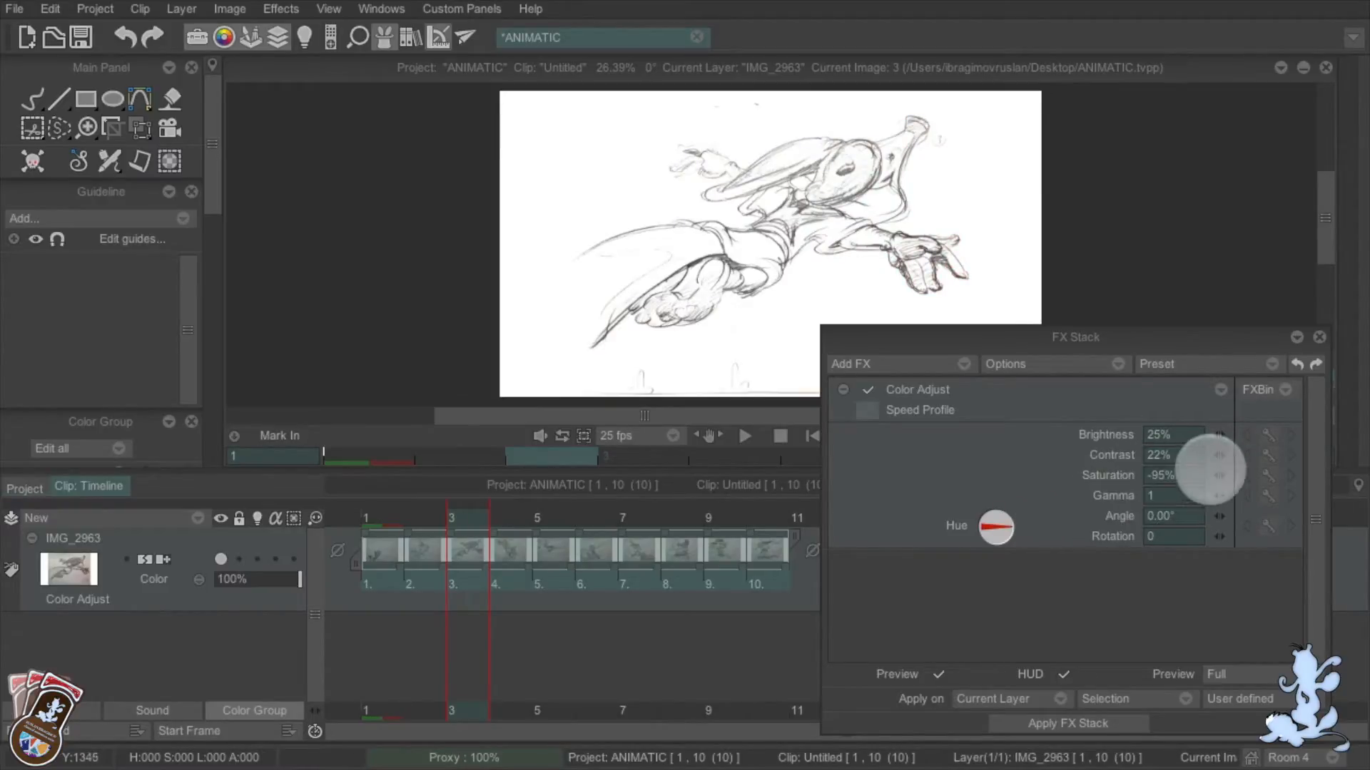
mouse_move(1216, 477)
left_mouse_down()
mouse_move(1188, 396)
mouse_move(1219, 469)
left_mouse_up()
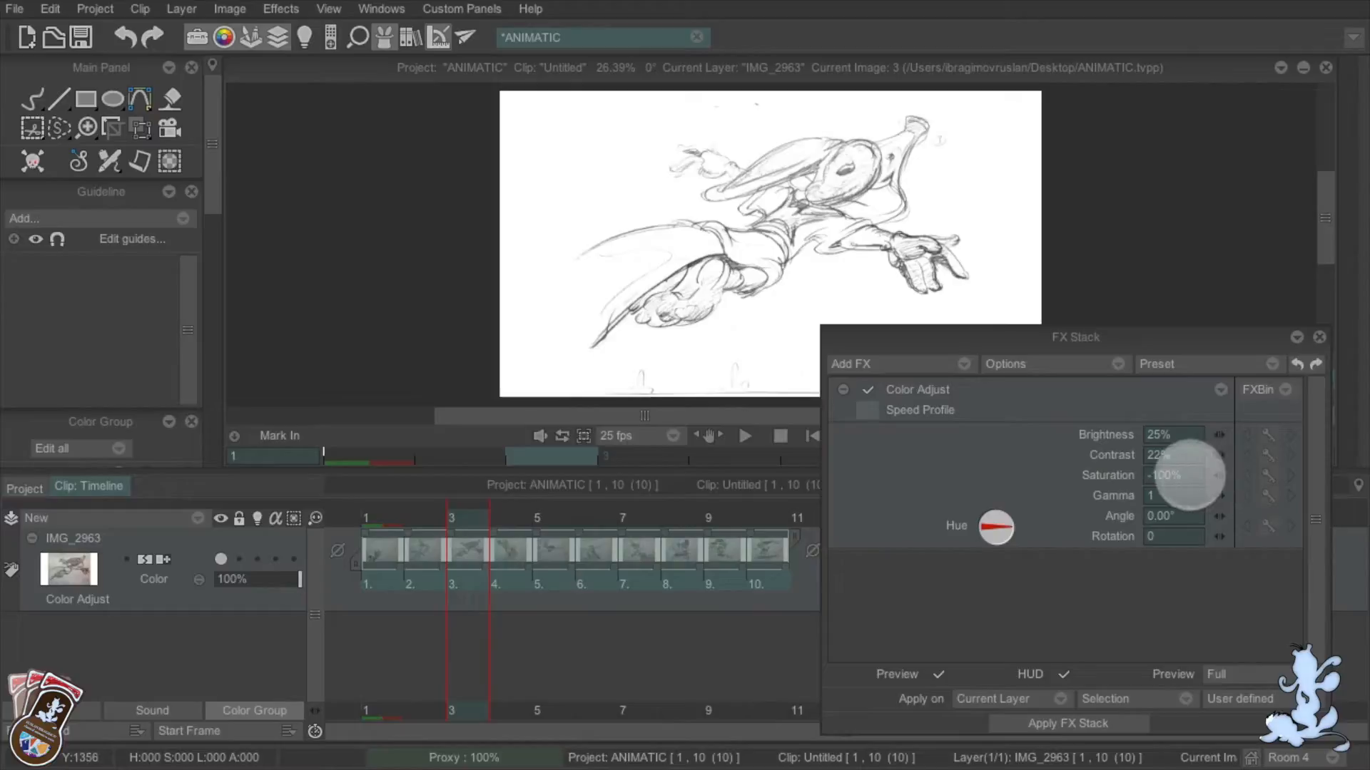
Lower the Color Adjust gamma, check the line contrast on frame 7 and set the gamma to 0.41
mouse_move(1177, 336)
left_mouse_down()
mouse_move(1154, 342)
mouse_move(1194, 344)
left_mouse_up()
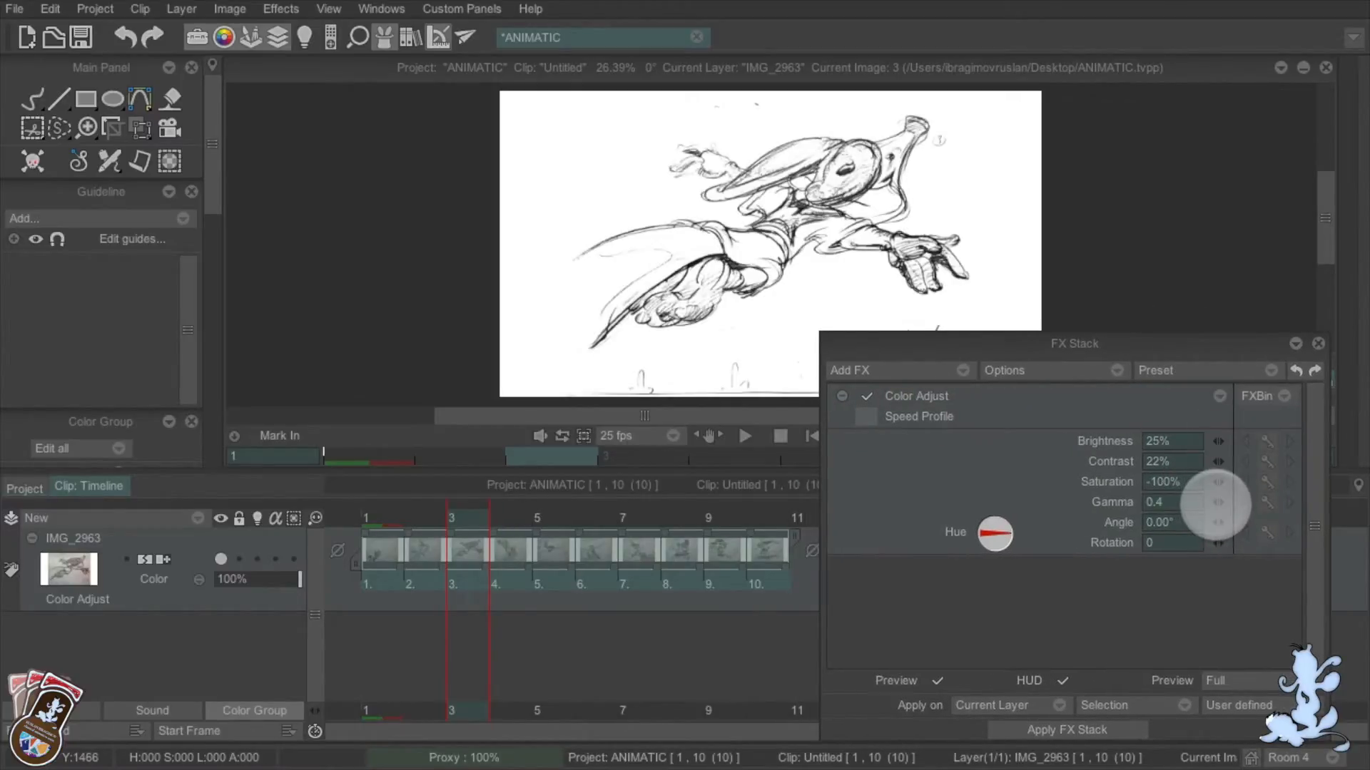
left_click_drag(1217, 503, 1199, 486)
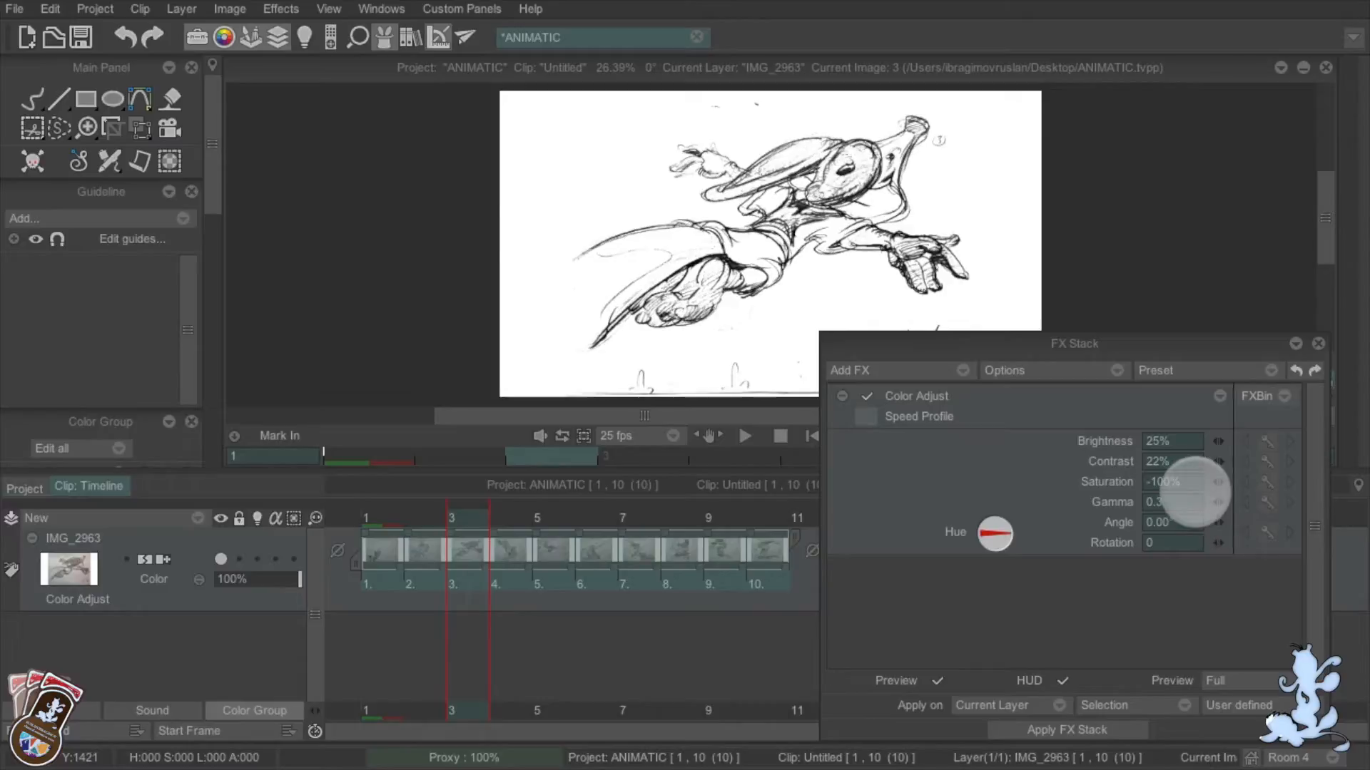
mouse_move(473, 511)
left_mouse_down()
mouse_move(728, 514)
mouse_move(499, 520)
mouse_move(400, 549)
mouse_move(768, 537)
mouse_move(631, 544)
left_mouse_up()
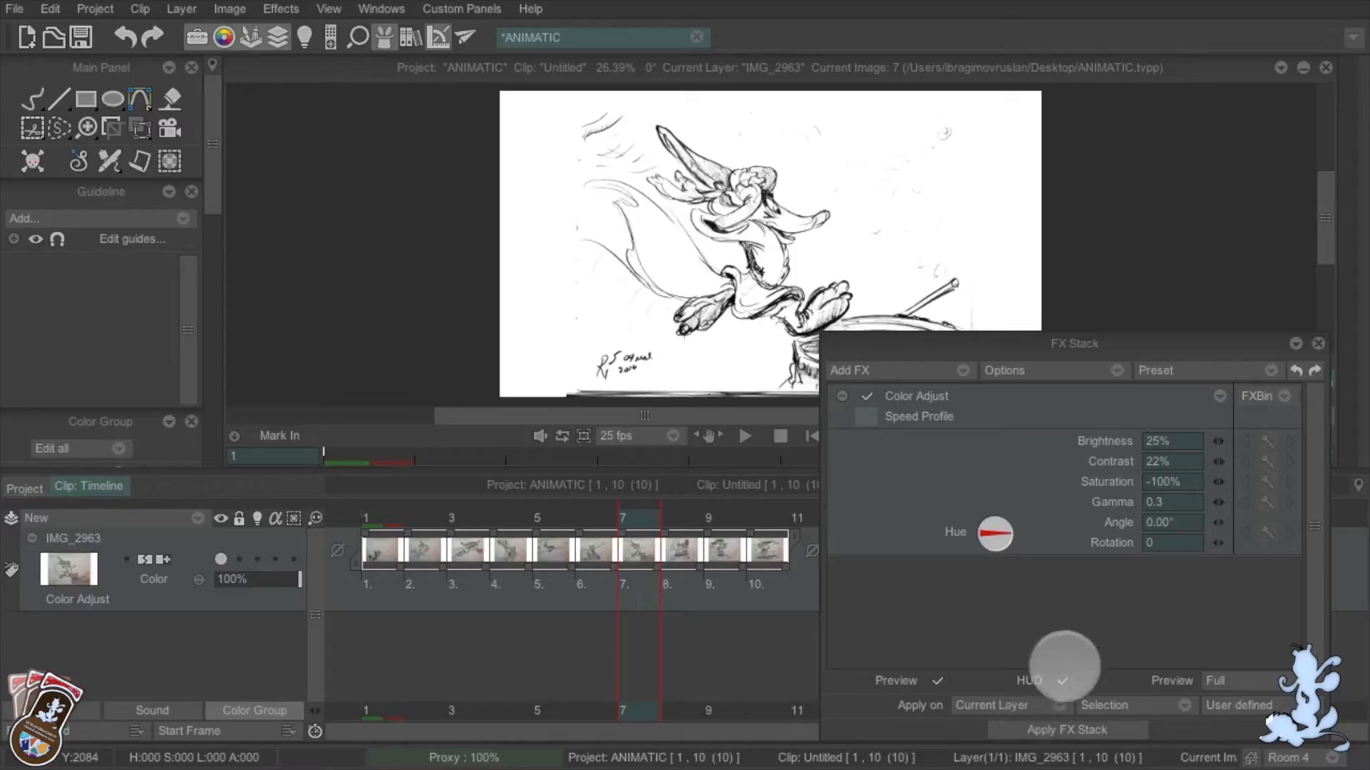
left_click_drag(1212, 508, 1211, 492)
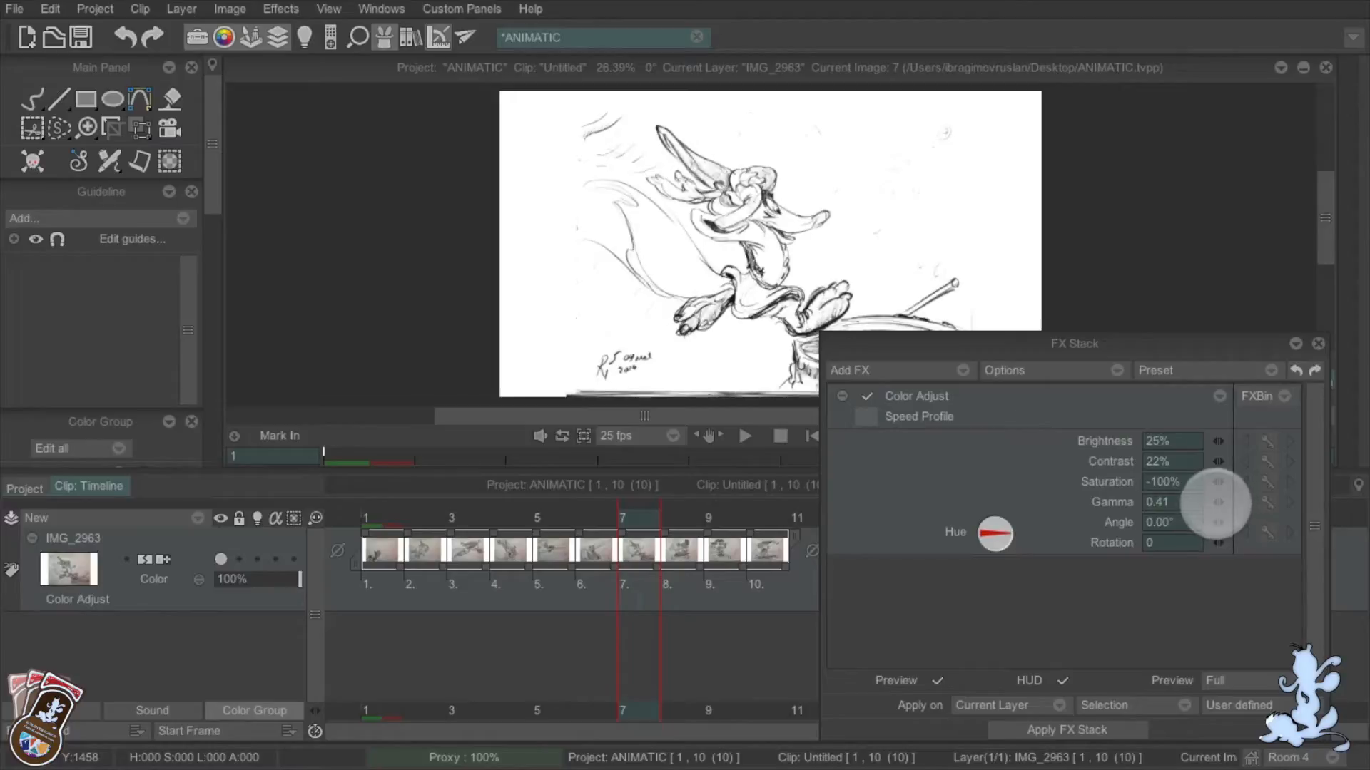
Select all frames of the IMG_2963 layer and apply the Color Adjust effect to them
left_click_drag(1114, 348, 1123, 274)
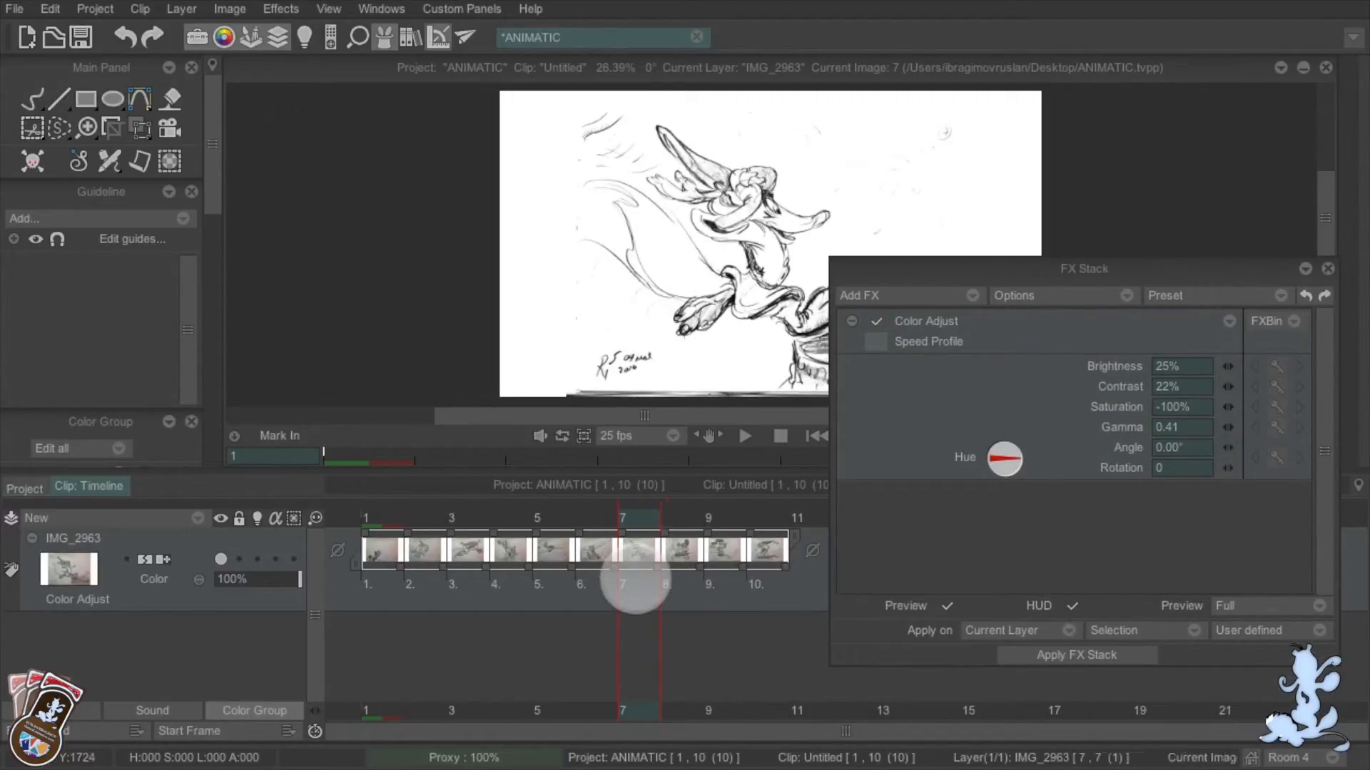
double_click(635, 581)
left_click(1049, 655)
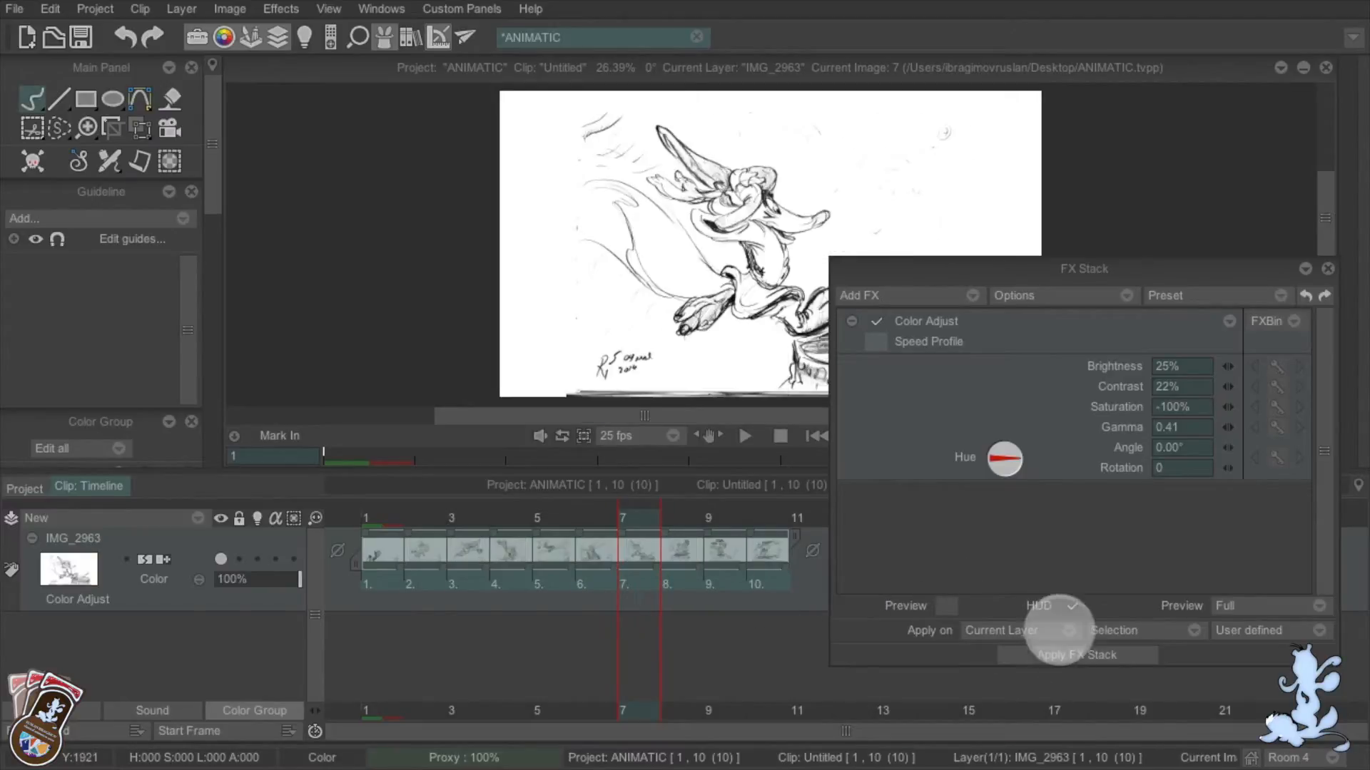
Look through the available effect categories and scrub back to frame 1 to check the adjusted drawings
left_click_drag(1050, 274, 1006, 284)
left_click_drag(1178, 282, 1168, 299)
left_click(907, 320)
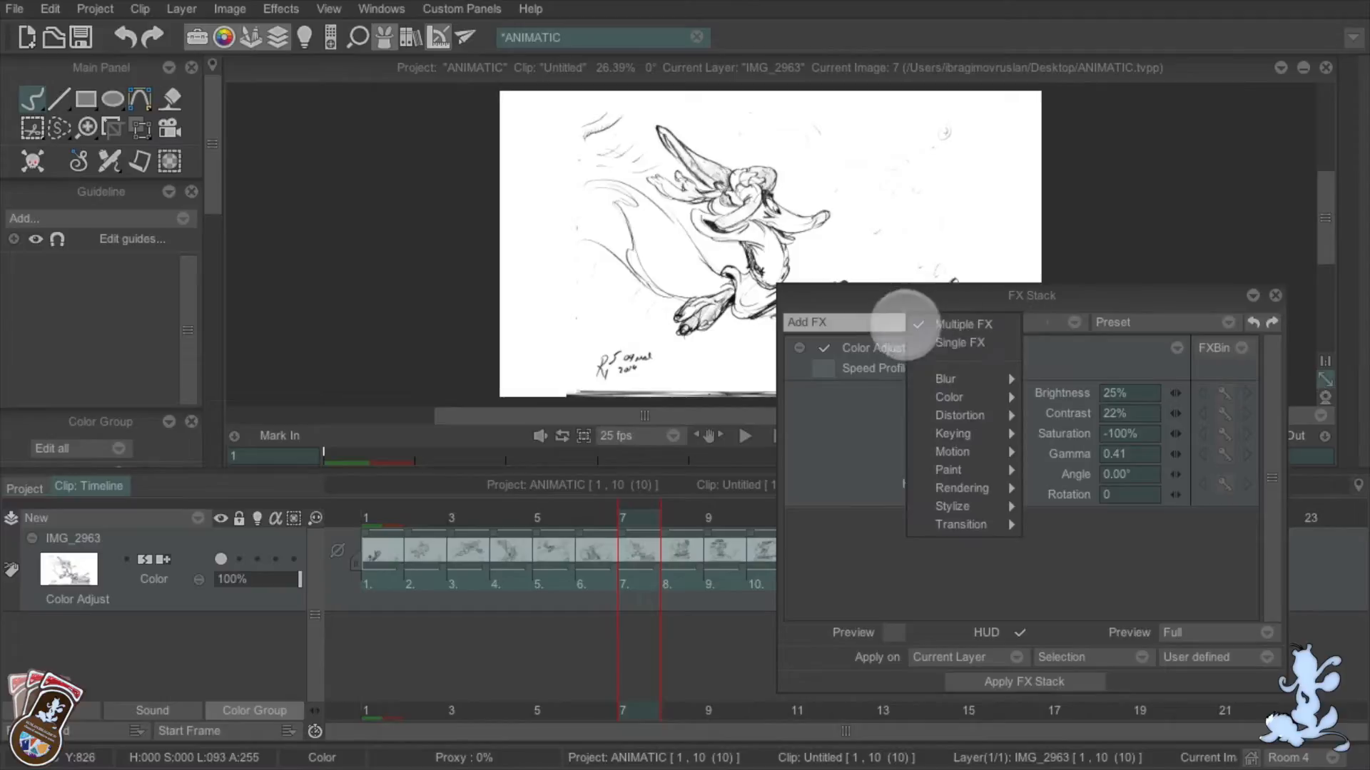
left_click(856, 546)
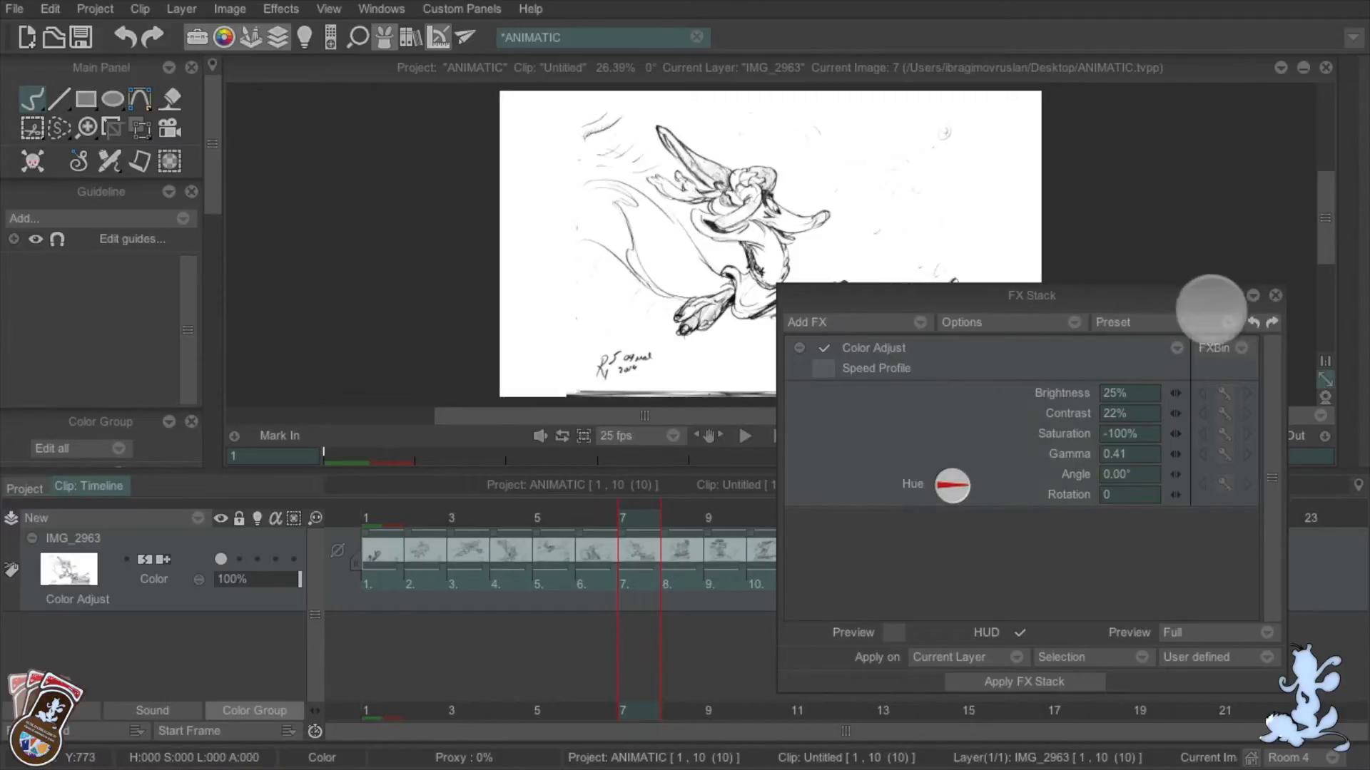
mouse_move(1169, 293)
left_mouse_down()
mouse_move(1195, 297)
mouse_move(1158, 287)
left_mouse_up()
left_click_drag(633, 513, 382, 512)
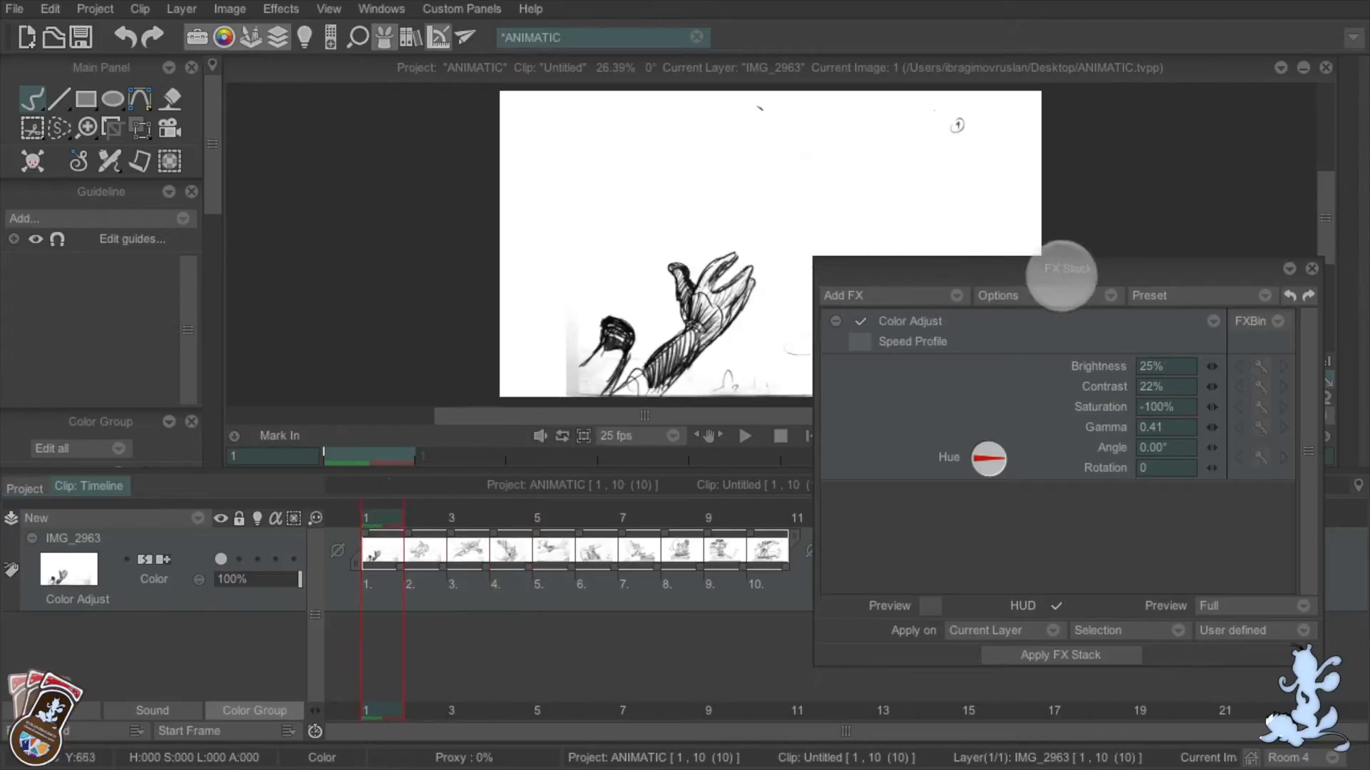
Delete all effects from the FX Stack and close its window
left_click_drag(1061, 269, 1018, 306)
left_click(953, 321)
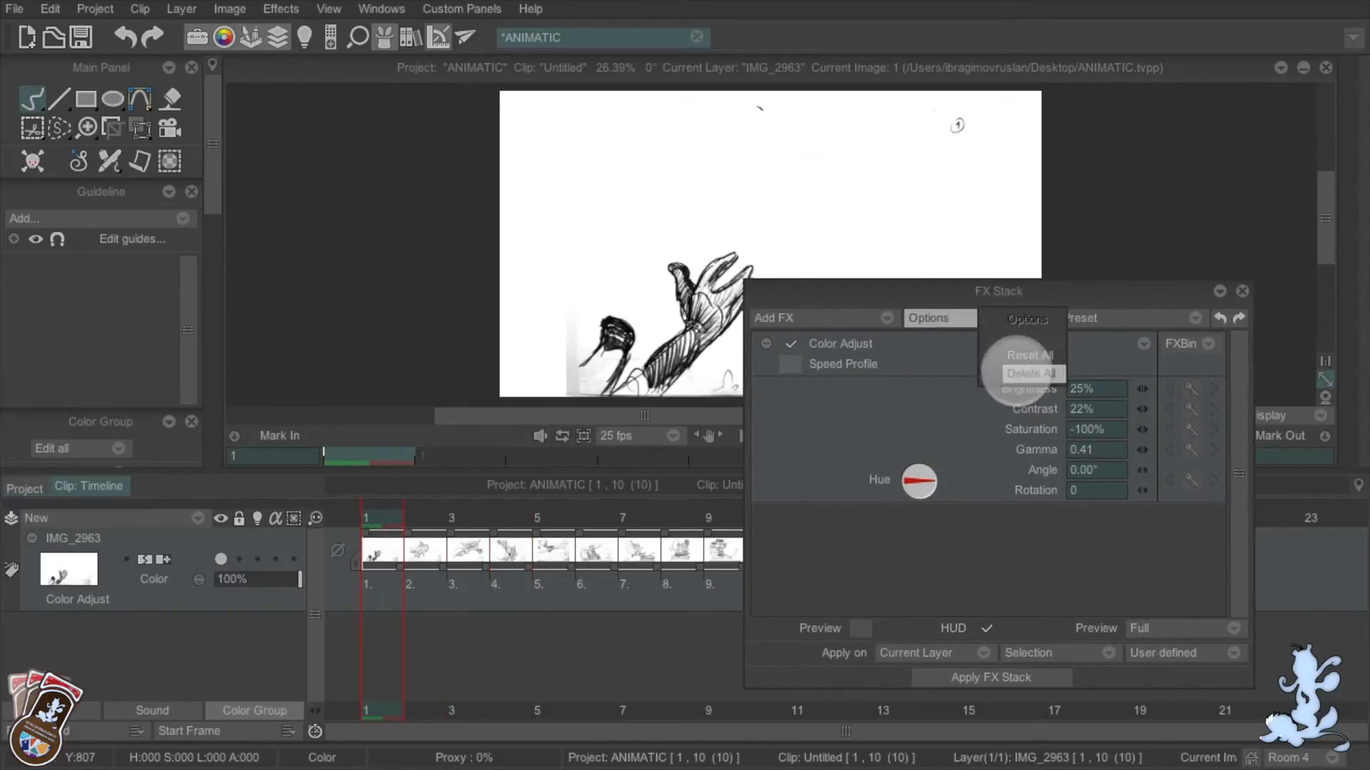
left_click(1025, 371)
left_click(1242, 291)
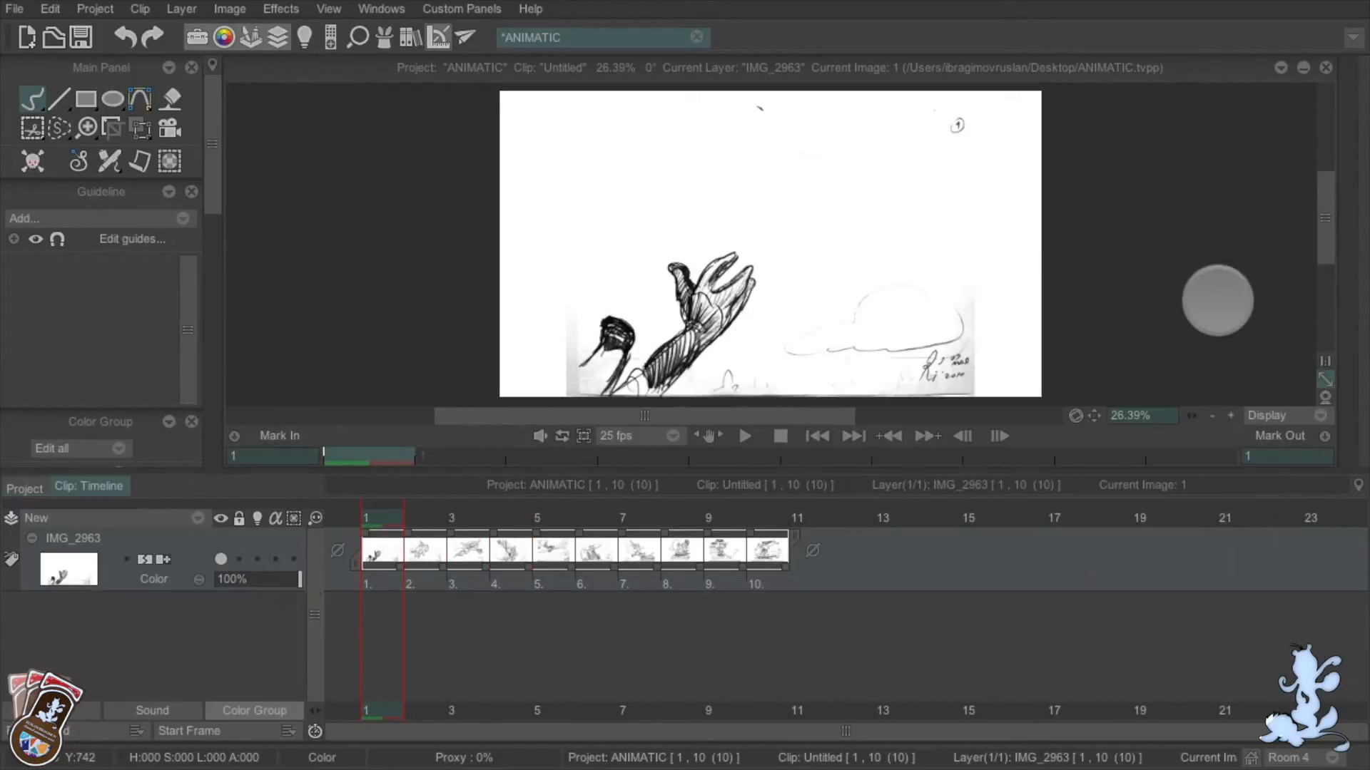
On frame 2, erase the gray paper-edge shading beside the cloud and return to the Color drawing mode
mouse_move(404, 509)
left_mouse_down()
mouse_move(428, 505)
mouse_move(389, 510)
mouse_move(429, 519)
left_mouse_up()
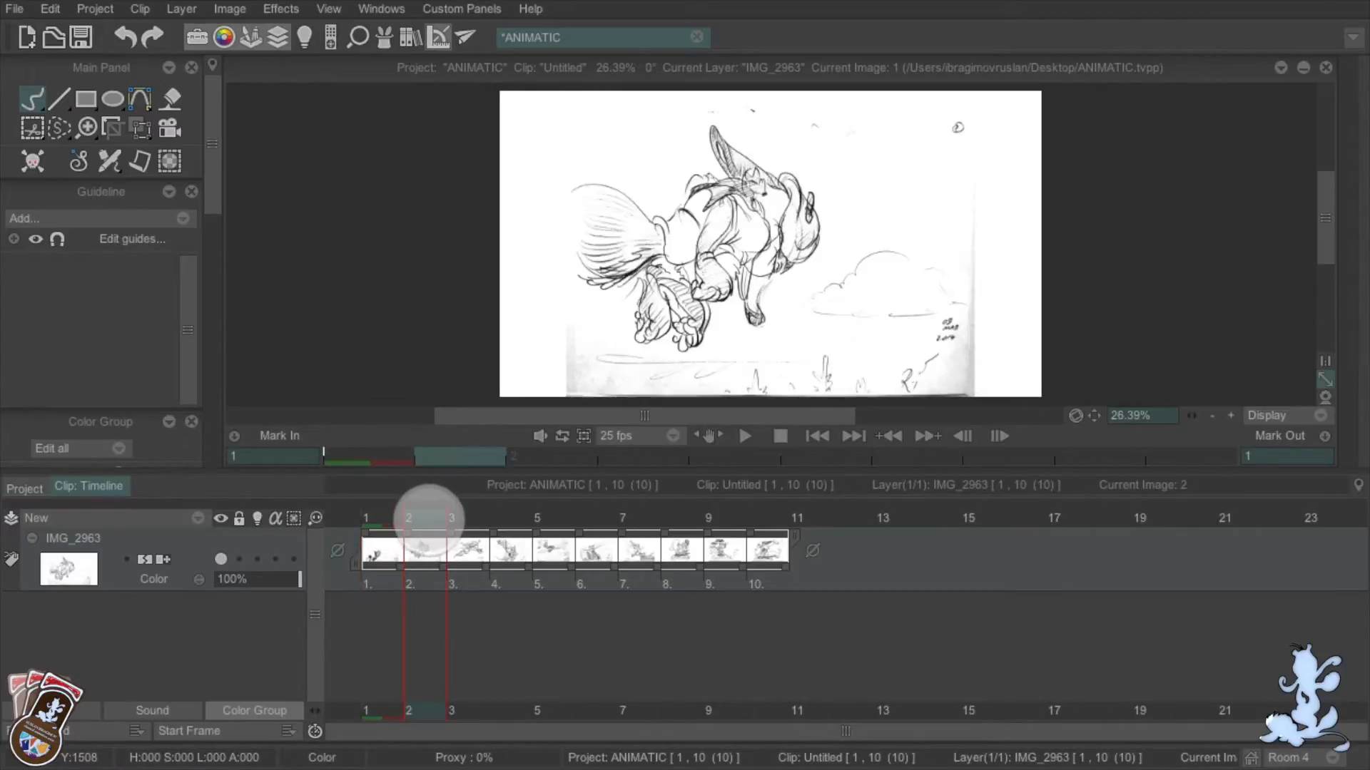
key("e")
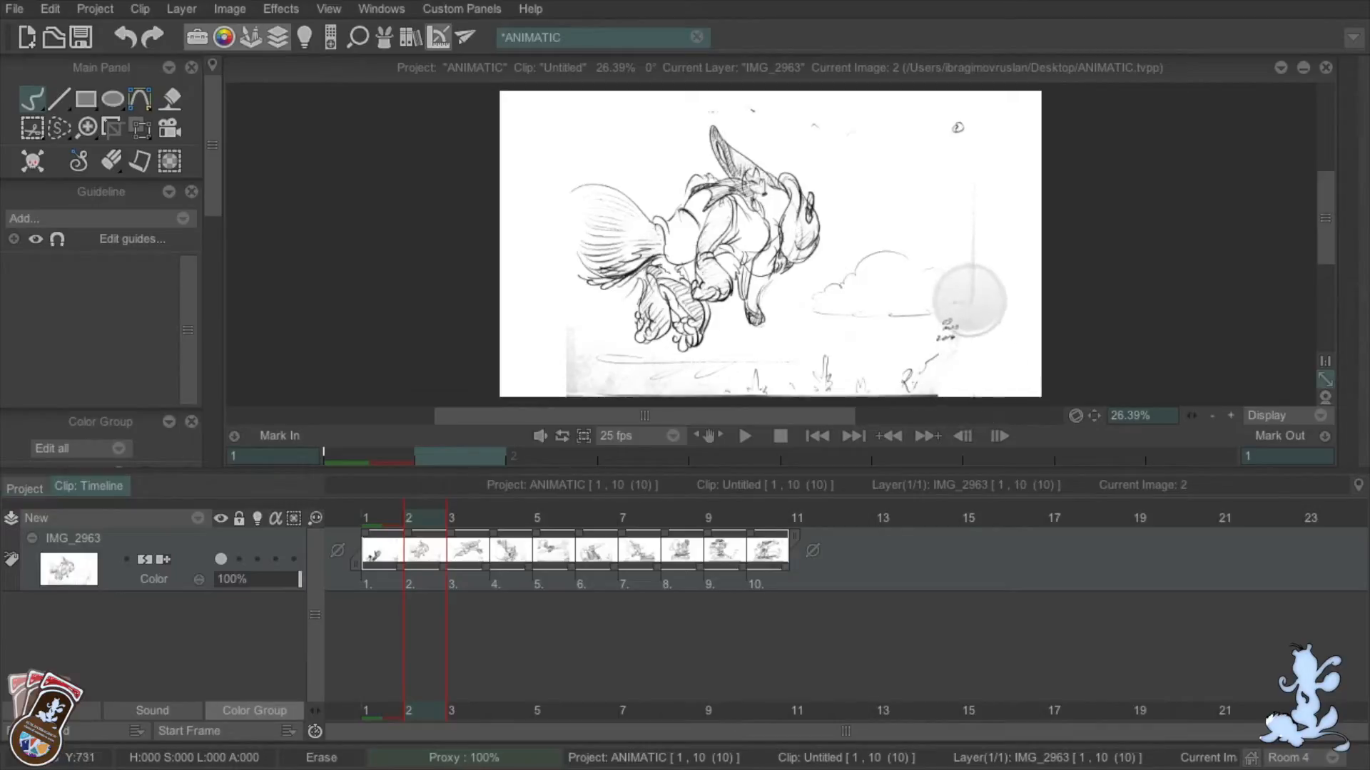
mouse_move(970, 300)
left_mouse_down()
mouse_move(973, 210)
mouse_move(973, 316)
mouse_move(970, 287)
left_mouse_up()
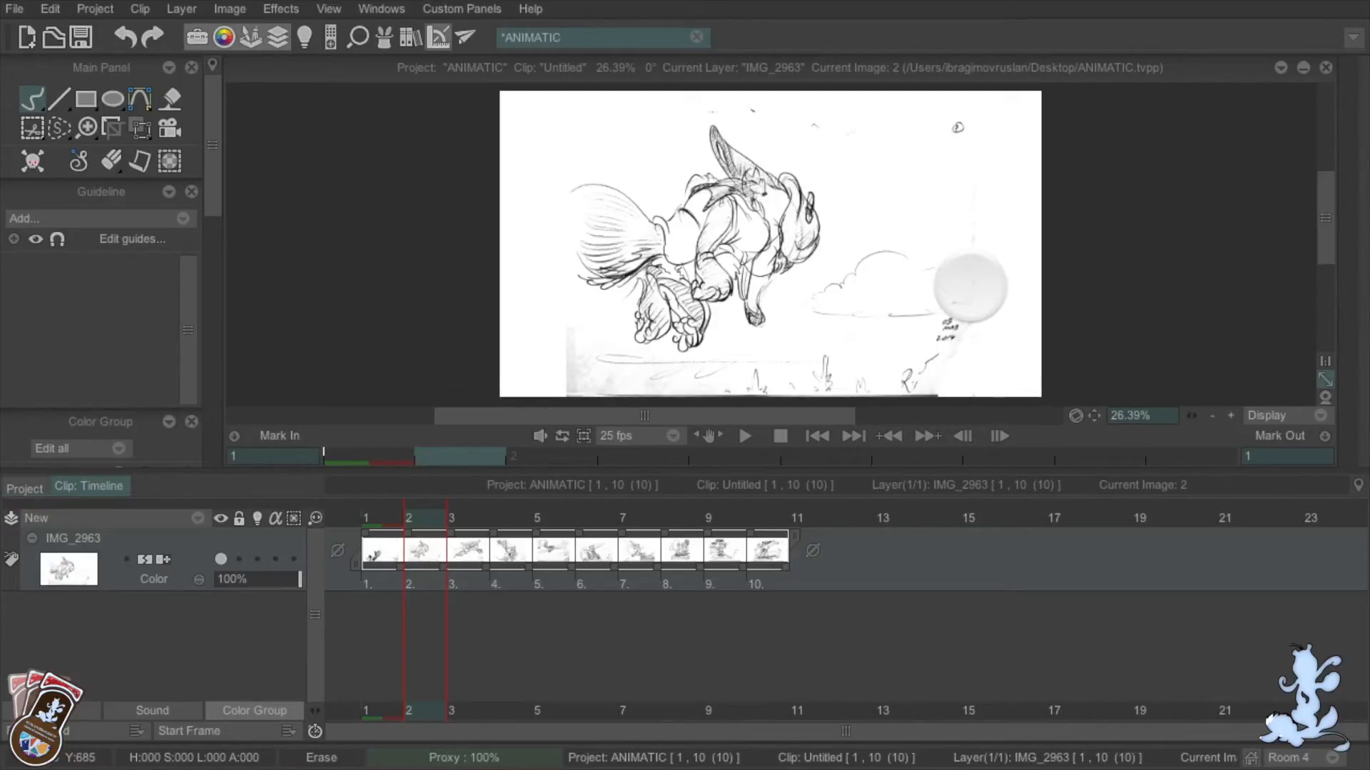
key("e")
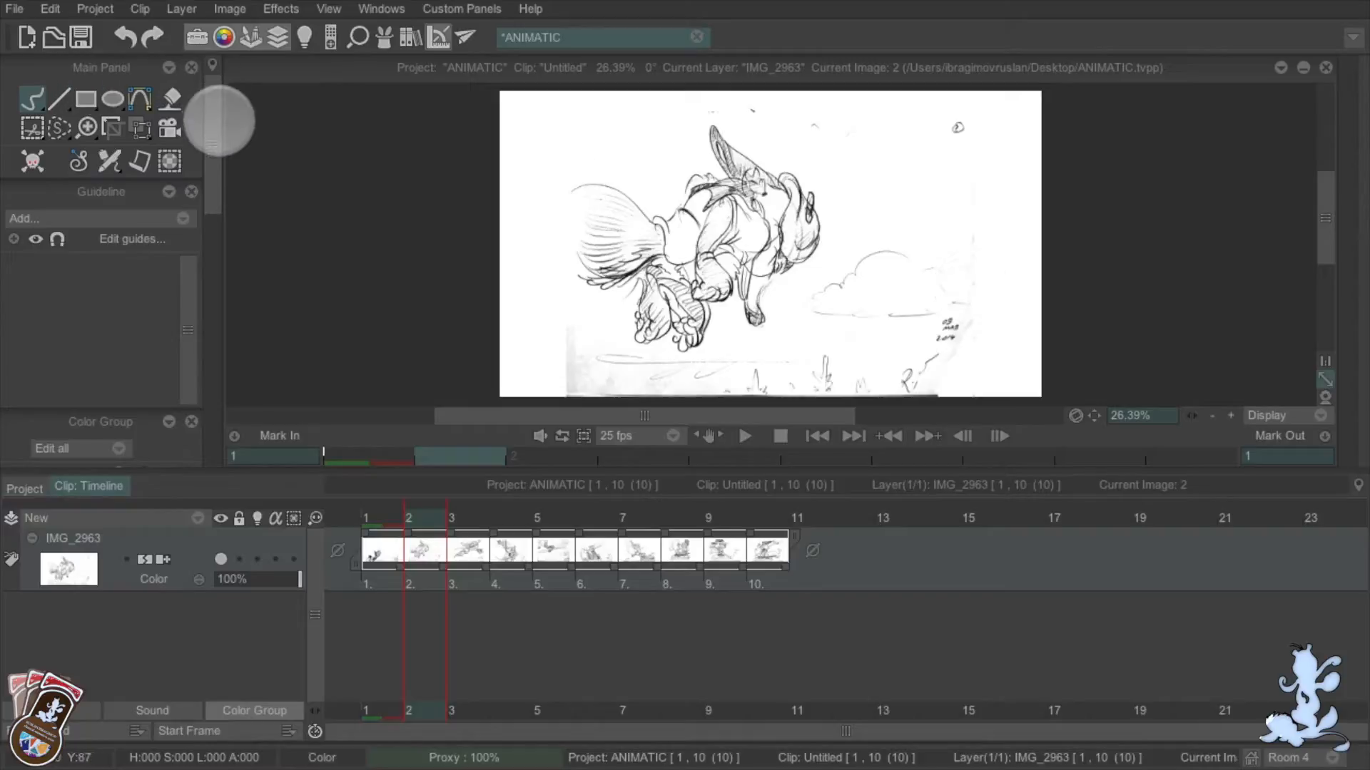
left_click_drag(209, 119, 208, 147)
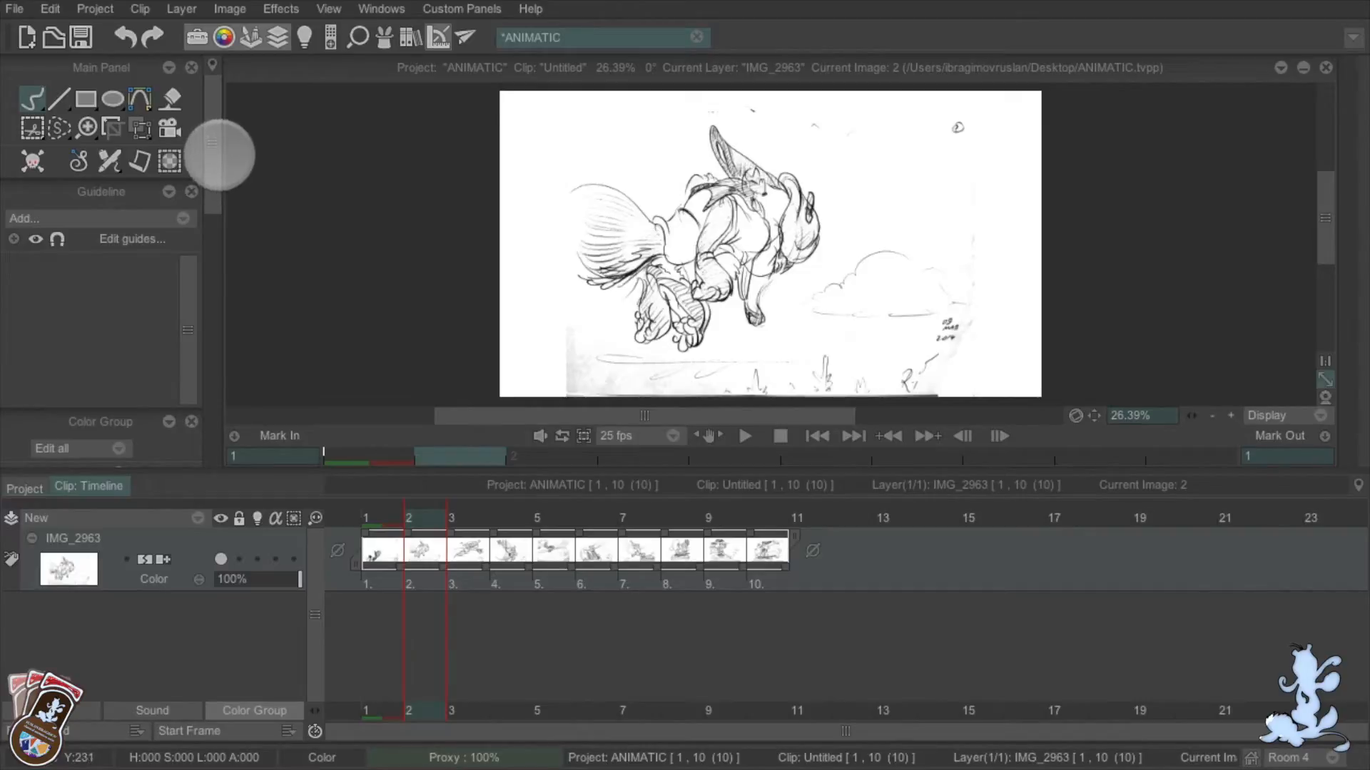
left_click_drag(209, 125, 210, 115)
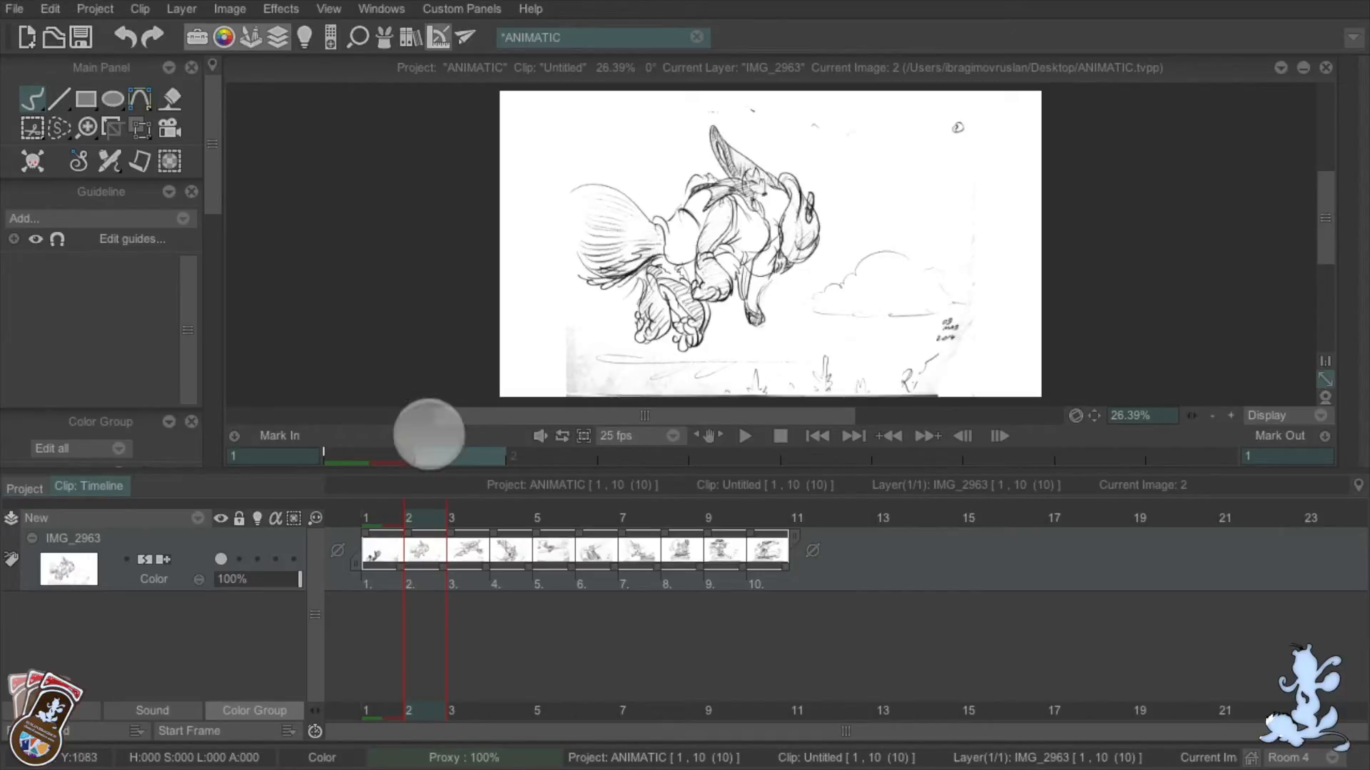
left_click_drag(410, 512, 376, 499)
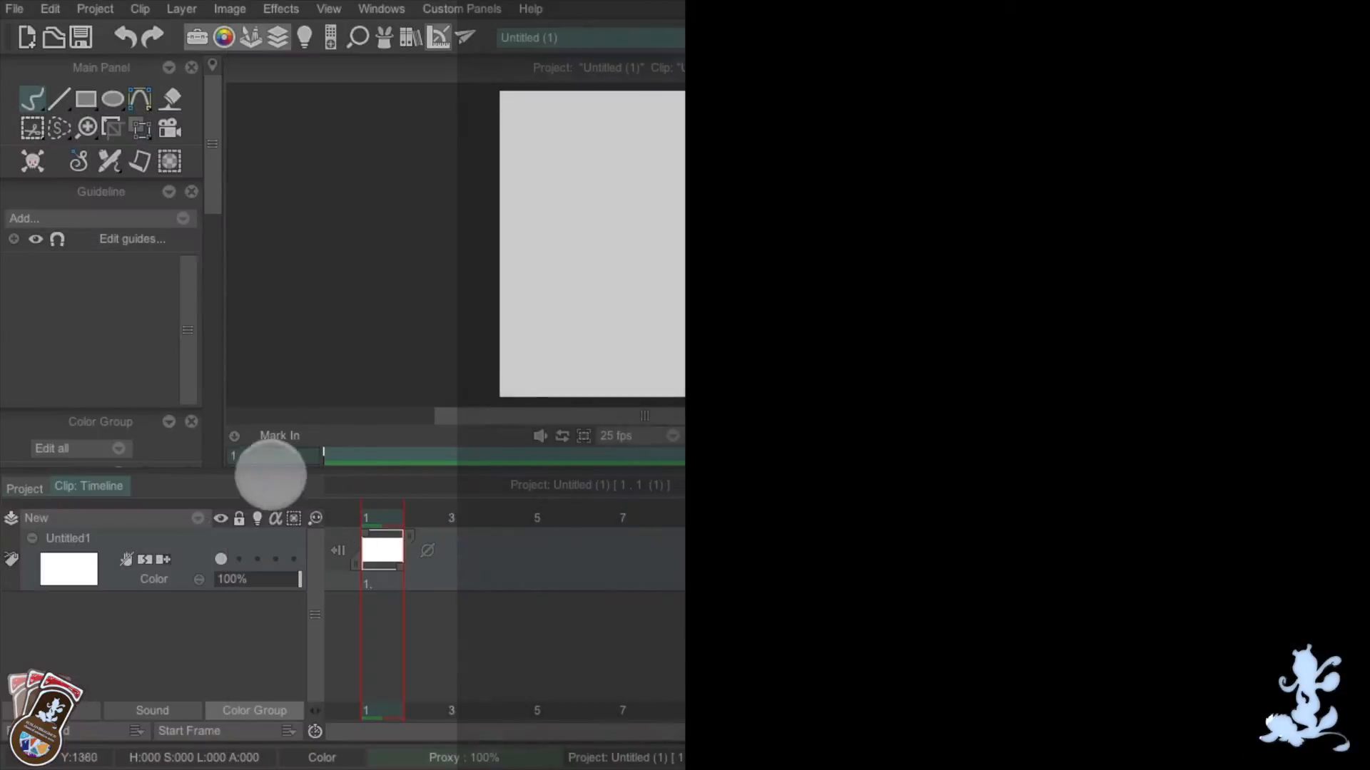
Start a footage import in the Untitled (1) project and open 3FOX-STORYBOARD to Animatic-3-001-001-Untitled.jpg from the jump + folder on the Desktop
left_click(122, 518)
left_click(200, 644)
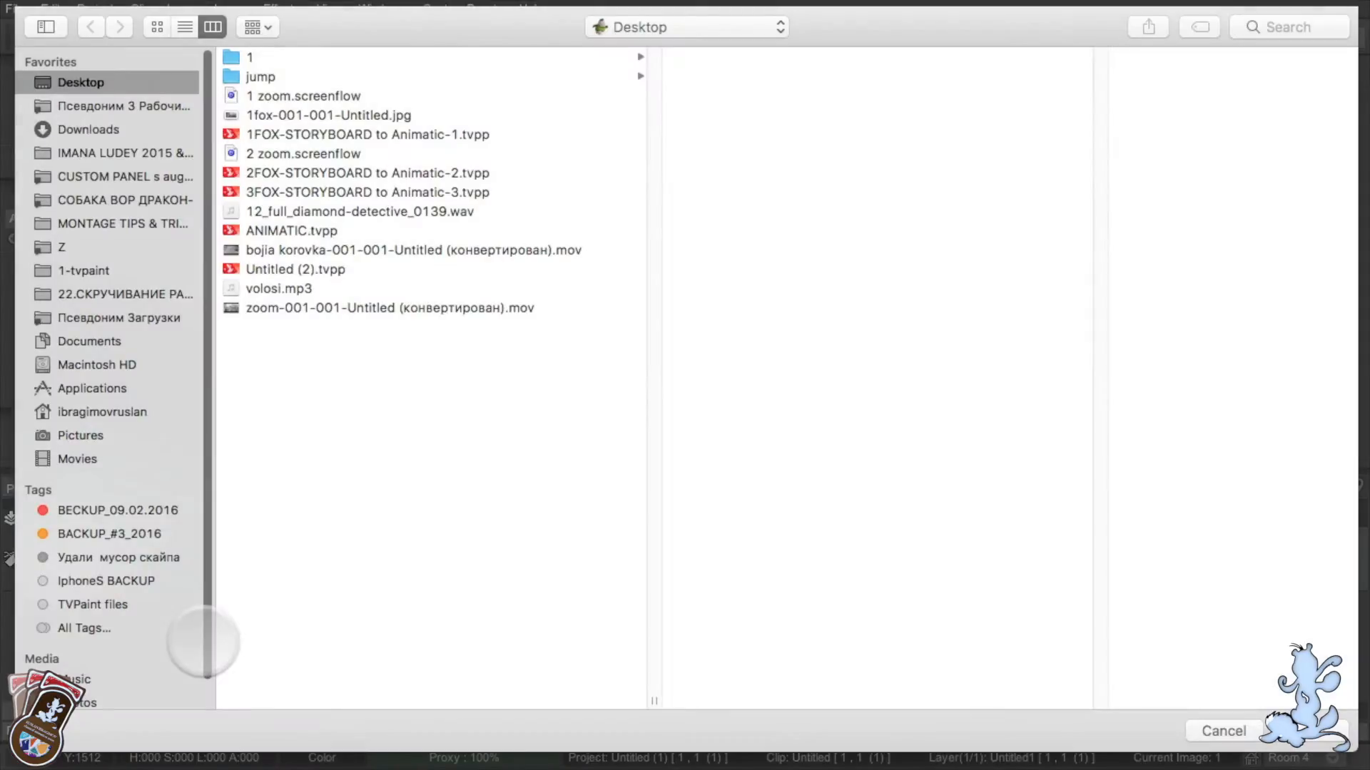
left_click(261, 77)
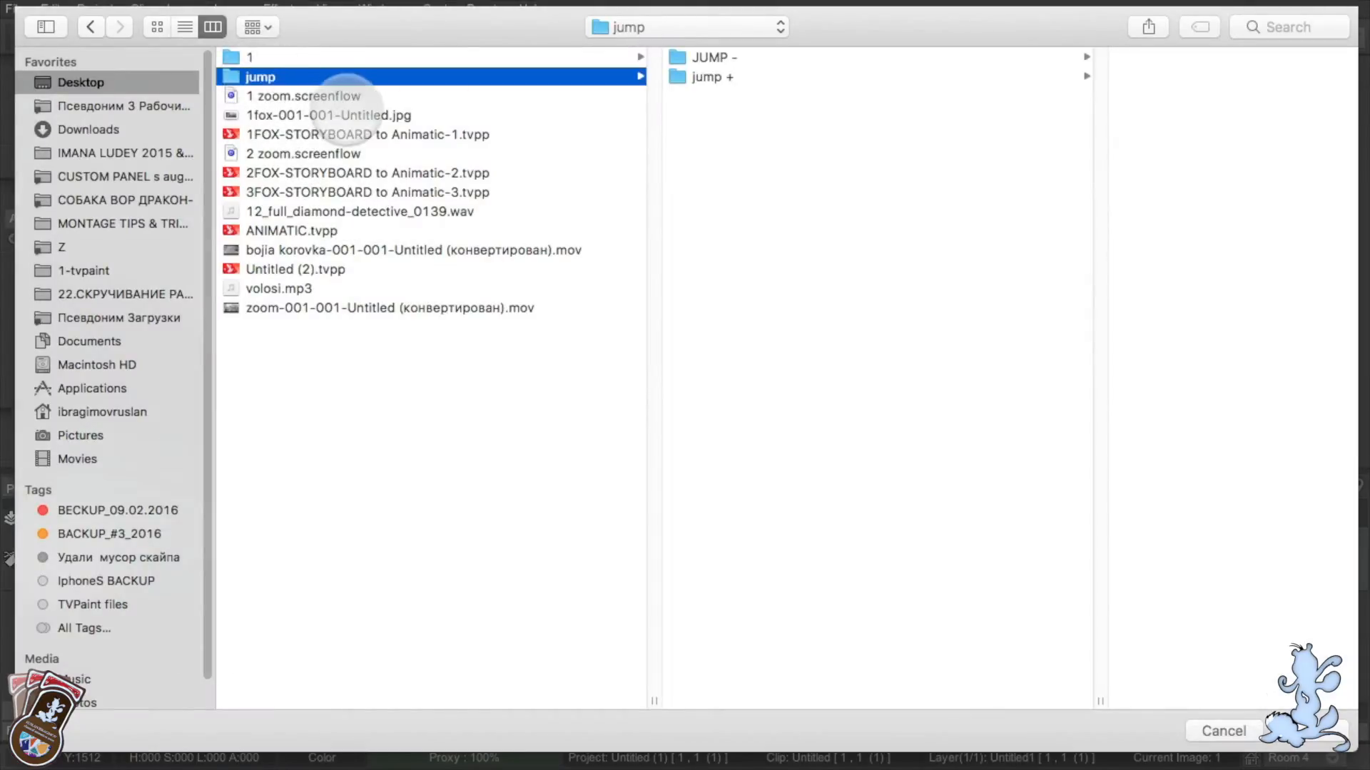
left_click(714, 77)
left_click(970, 57)
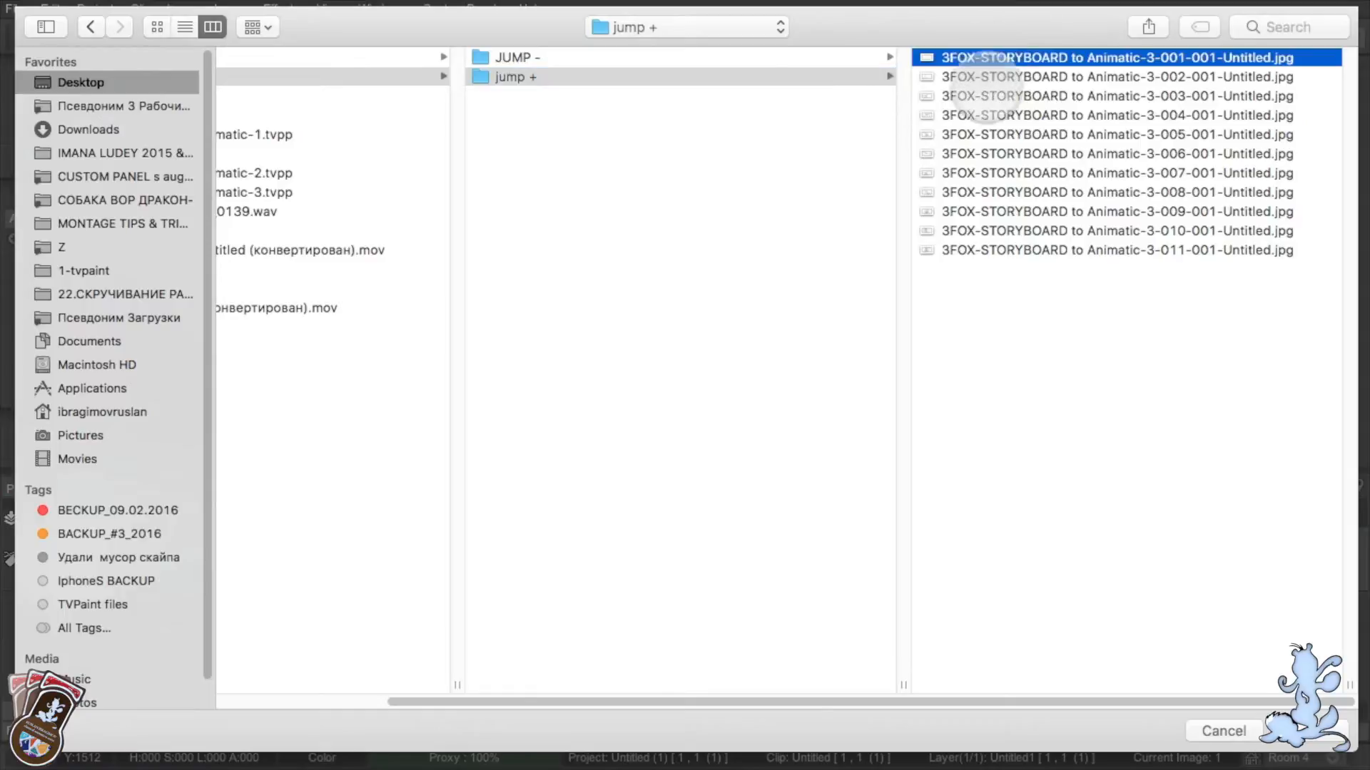
left_click(1311, 730)
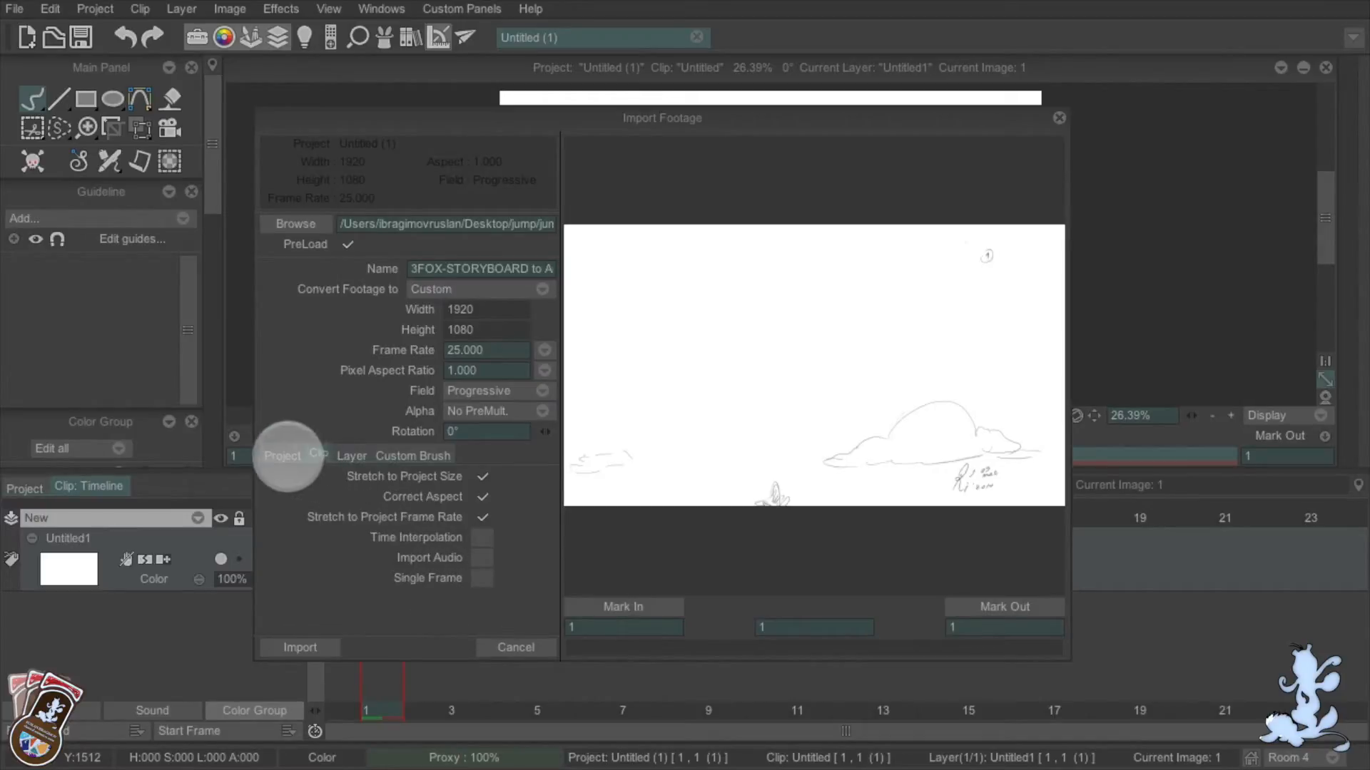
Import the storyboard footage as a new project with Split Scene set to Clip-Image
left_click(282, 453)
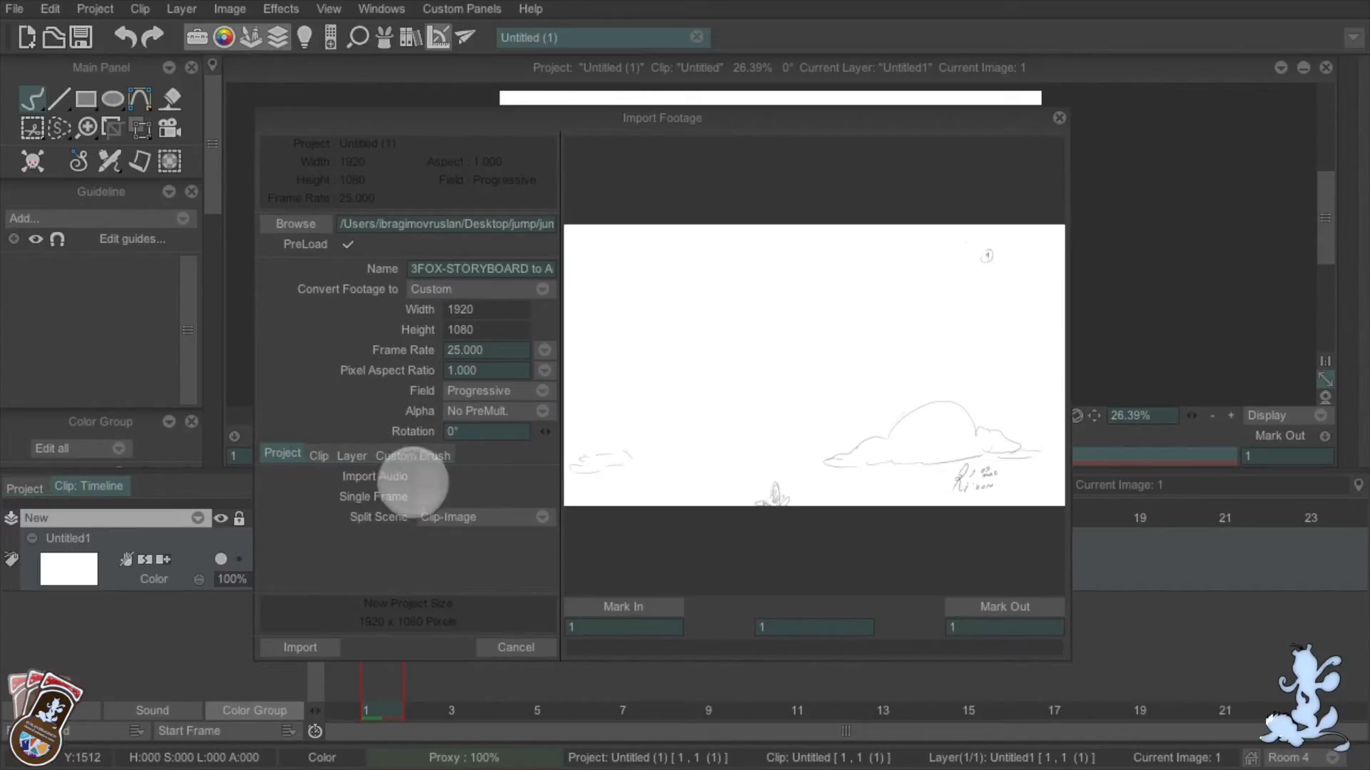
left_click(542, 517)
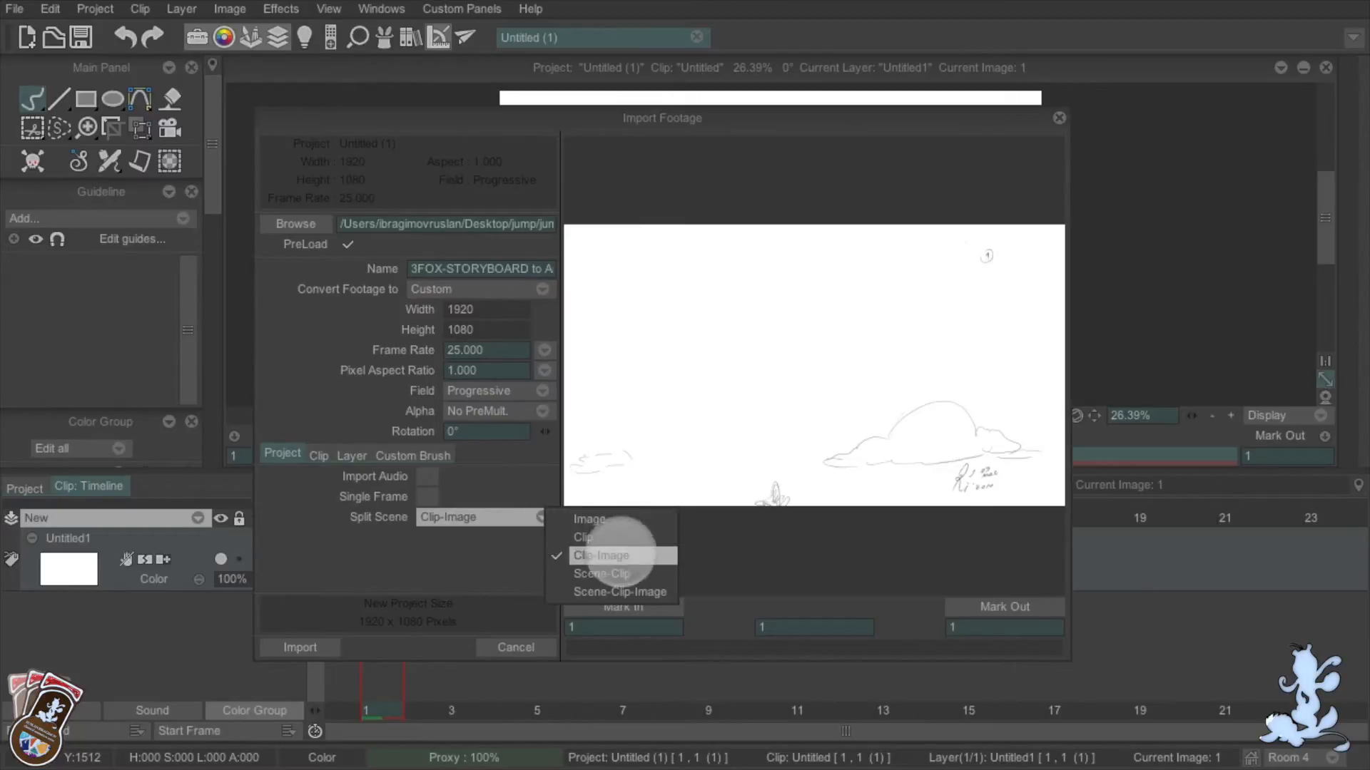
left_click(612, 556)
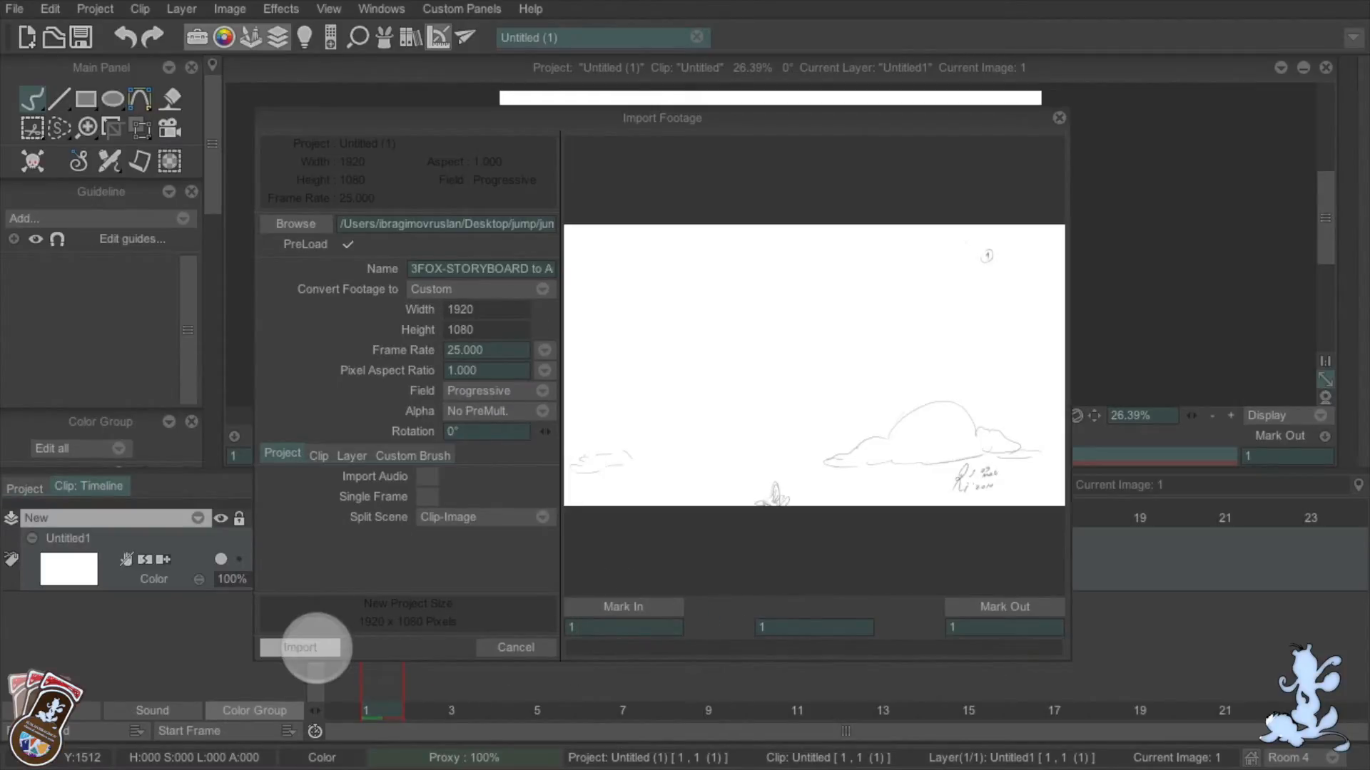
left_click(316, 647)
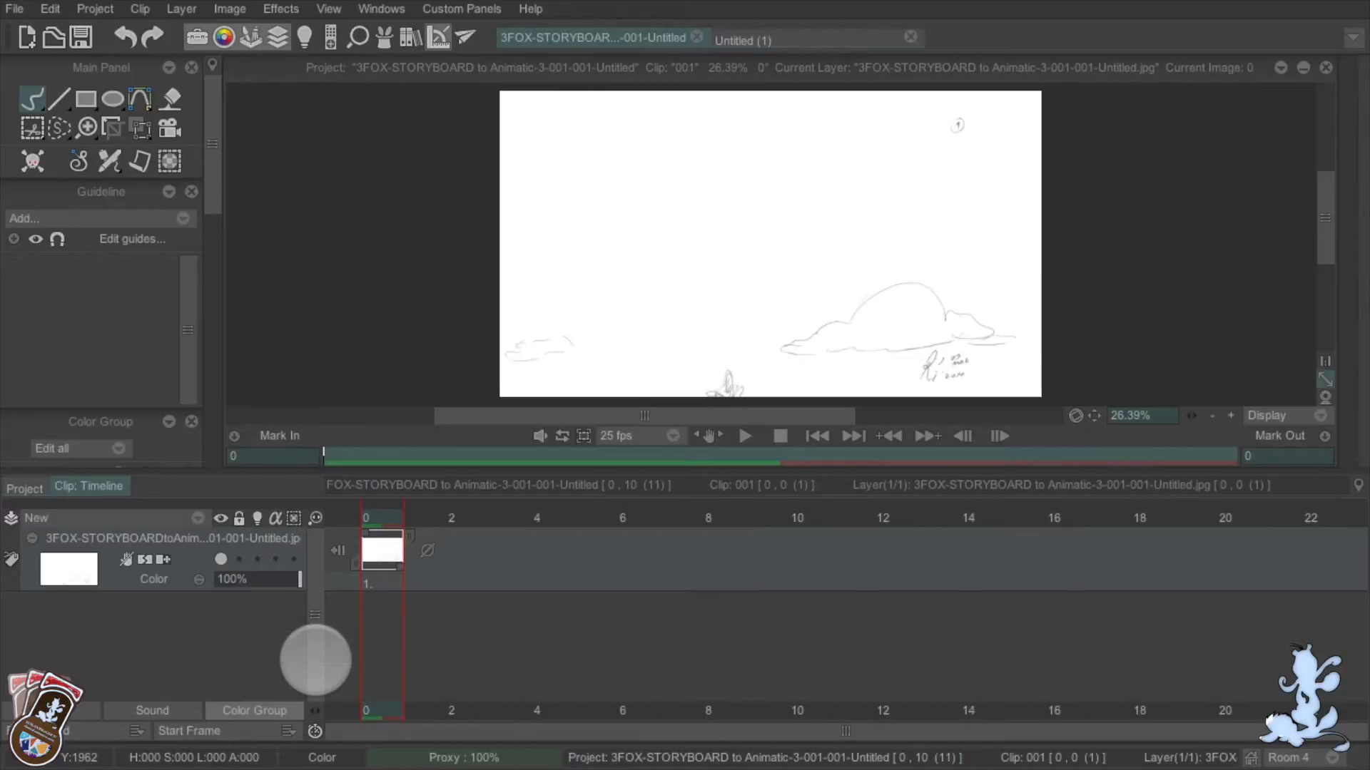
Show the imported storyboard clips in the project view and select all clips
left_click(27, 487)
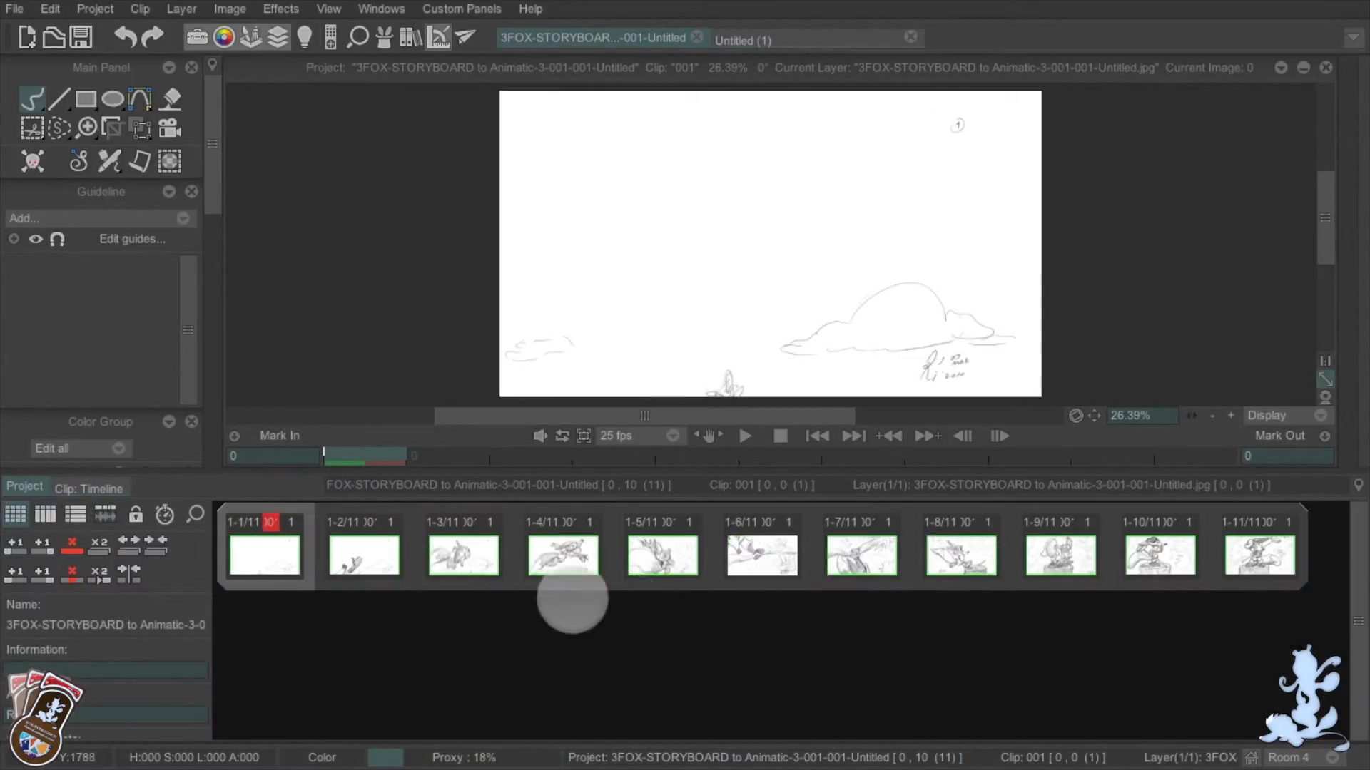
right_click(274, 553)
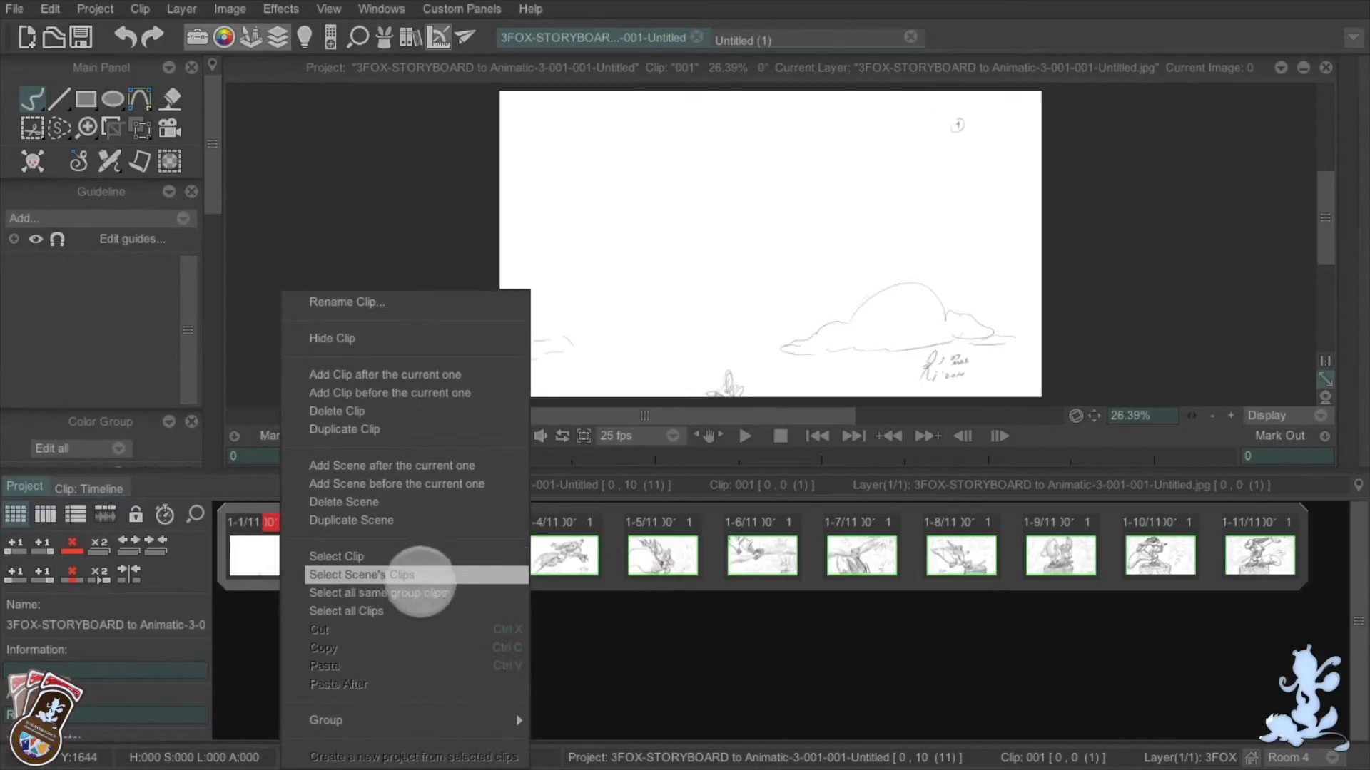
left_click(418, 610)
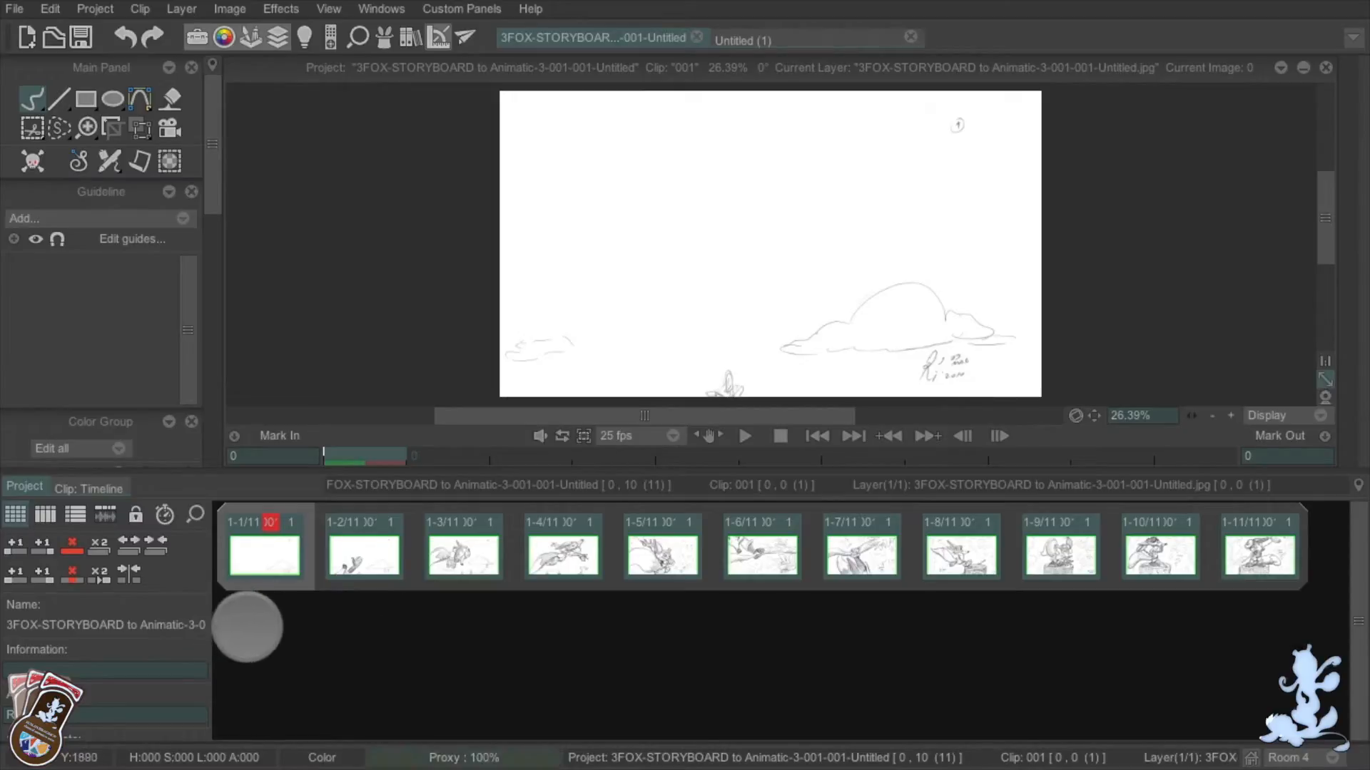
left_click(248, 628)
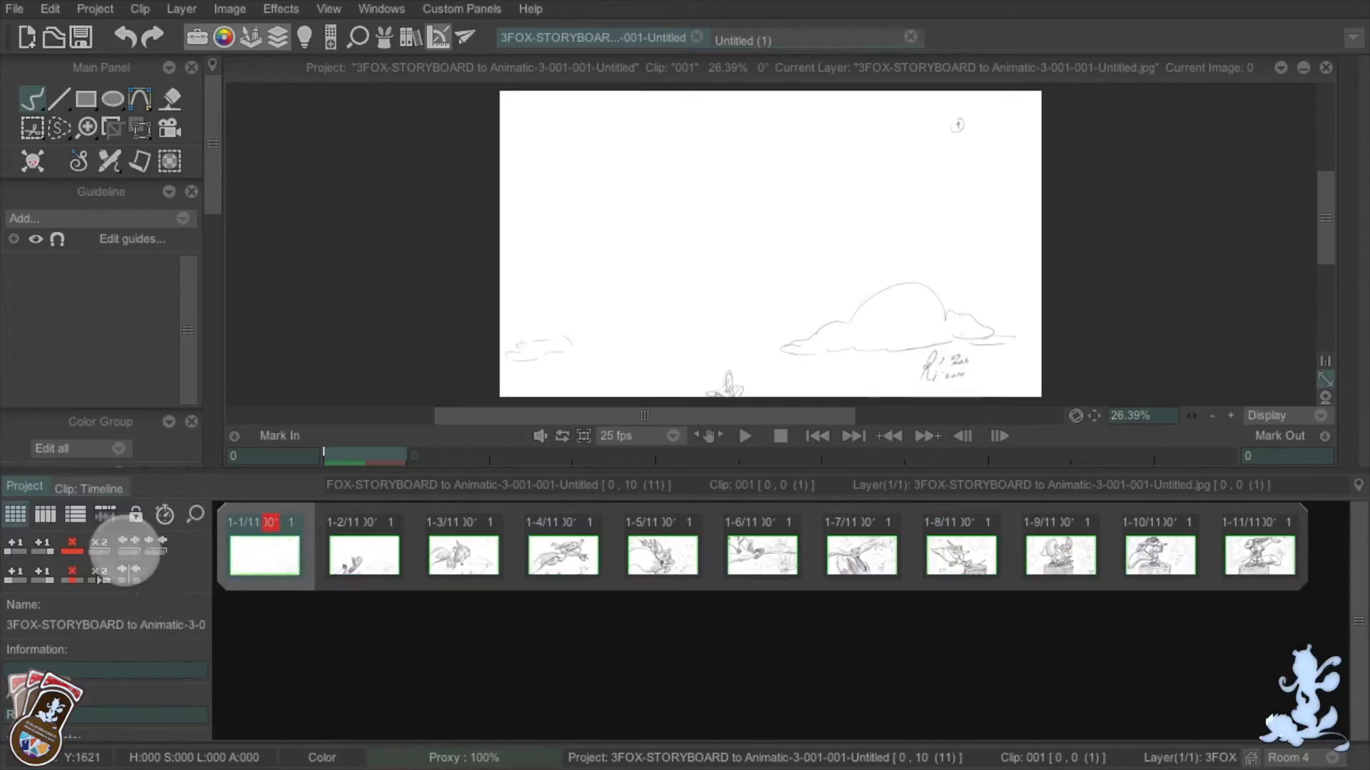
Split the imported storyboard scene after each of its first five clips so every one stands as its own scene
left_click(127, 549)
left_click(360, 544)
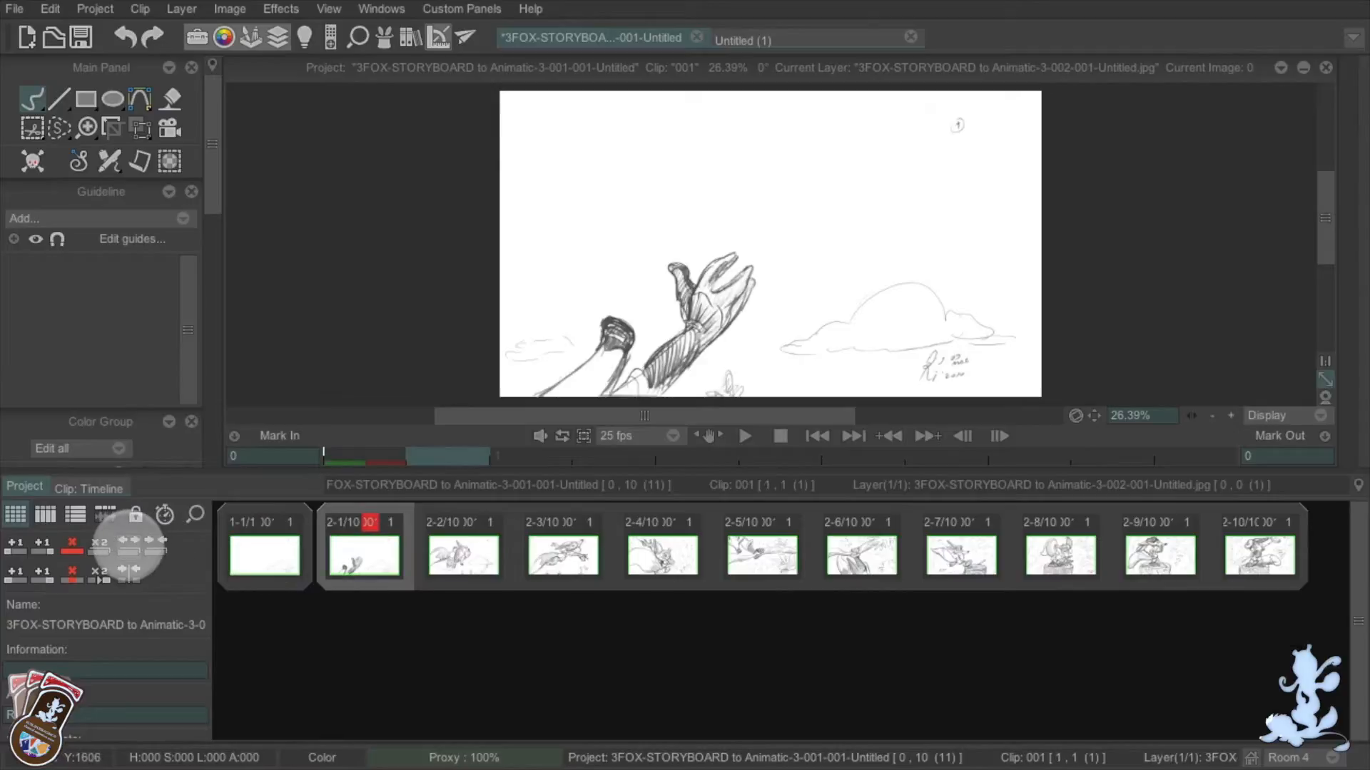
left_click(128, 547)
left_click(550, 553)
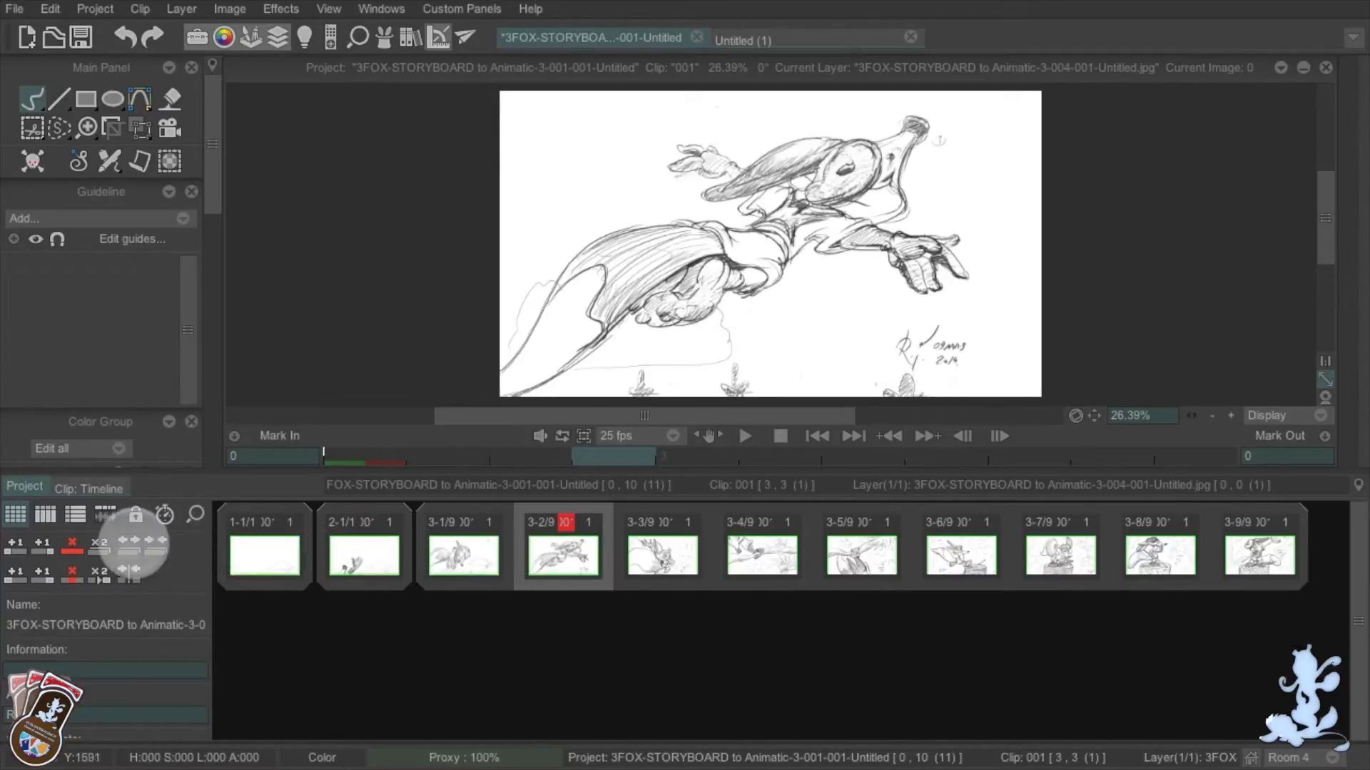
left_click(127, 547)
left_click(467, 553)
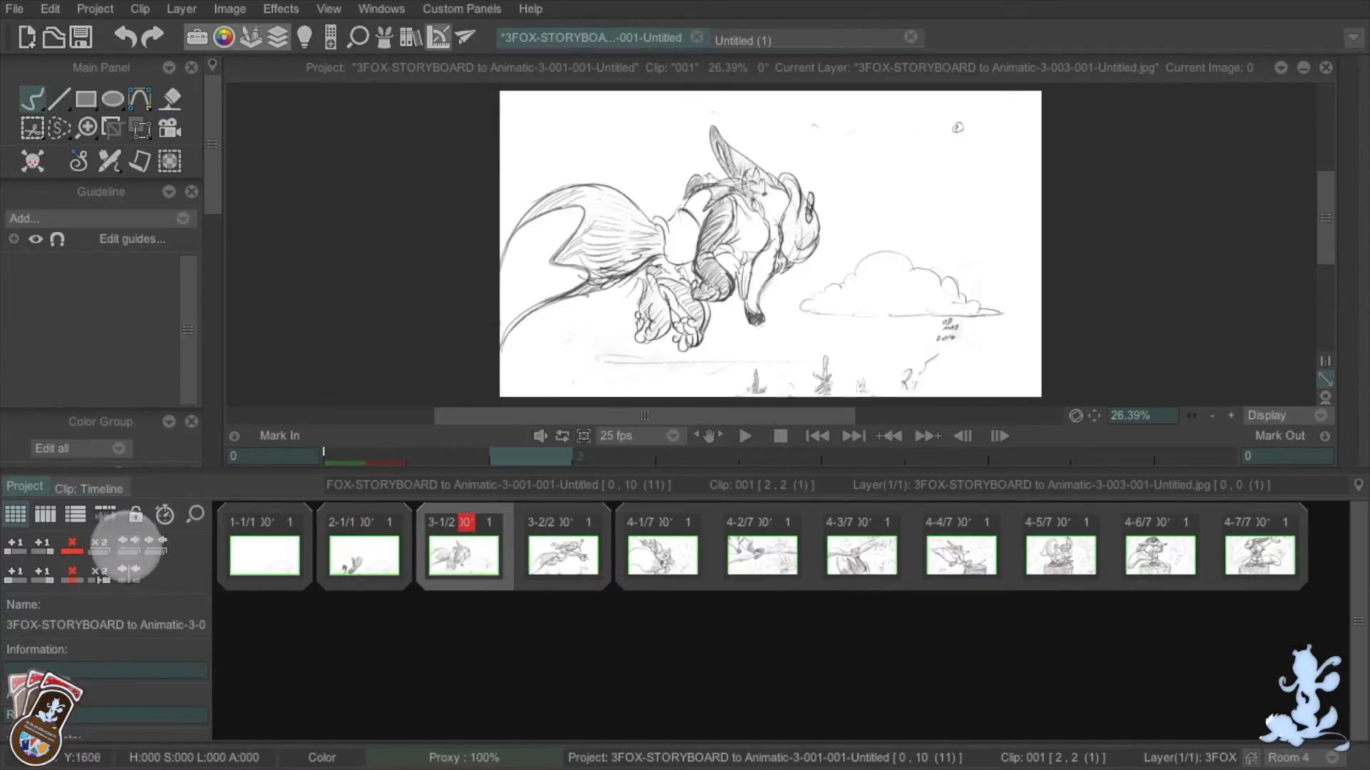
left_click(127, 547)
left_click(662, 555)
left_click(127, 547)
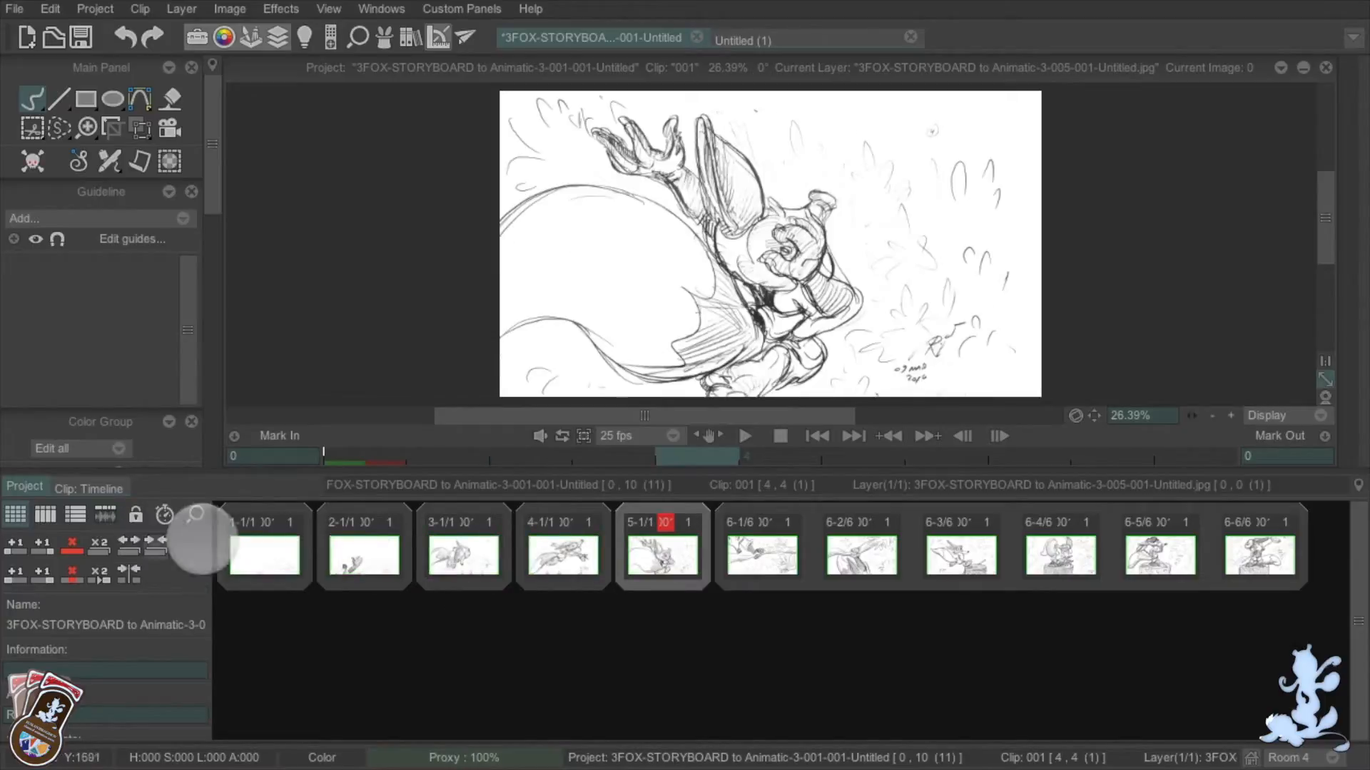
Split the remaining clips, six to eleven, into single-clip scenes and scrub through the whole row to check them
left_click(787, 539)
left_click(127, 547)
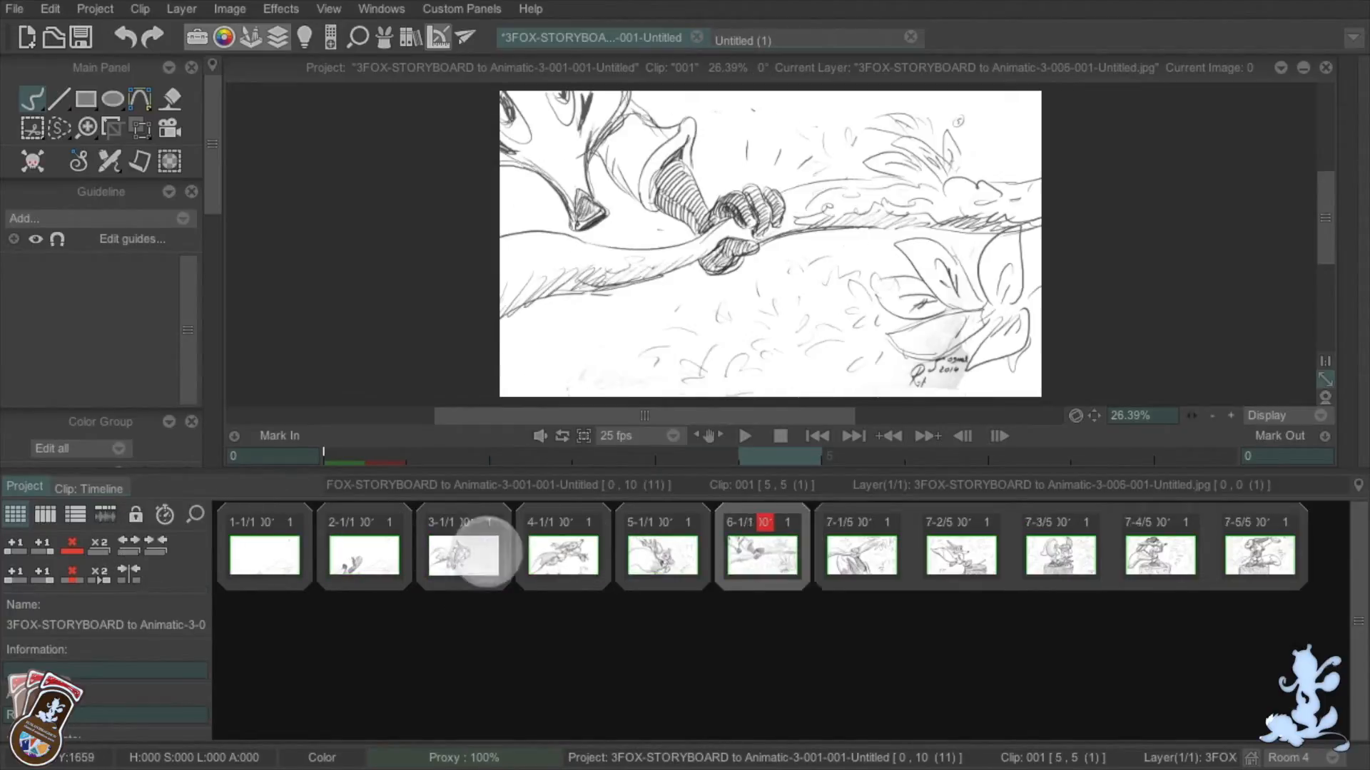
left_click(848, 545)
left_click(127, 547)
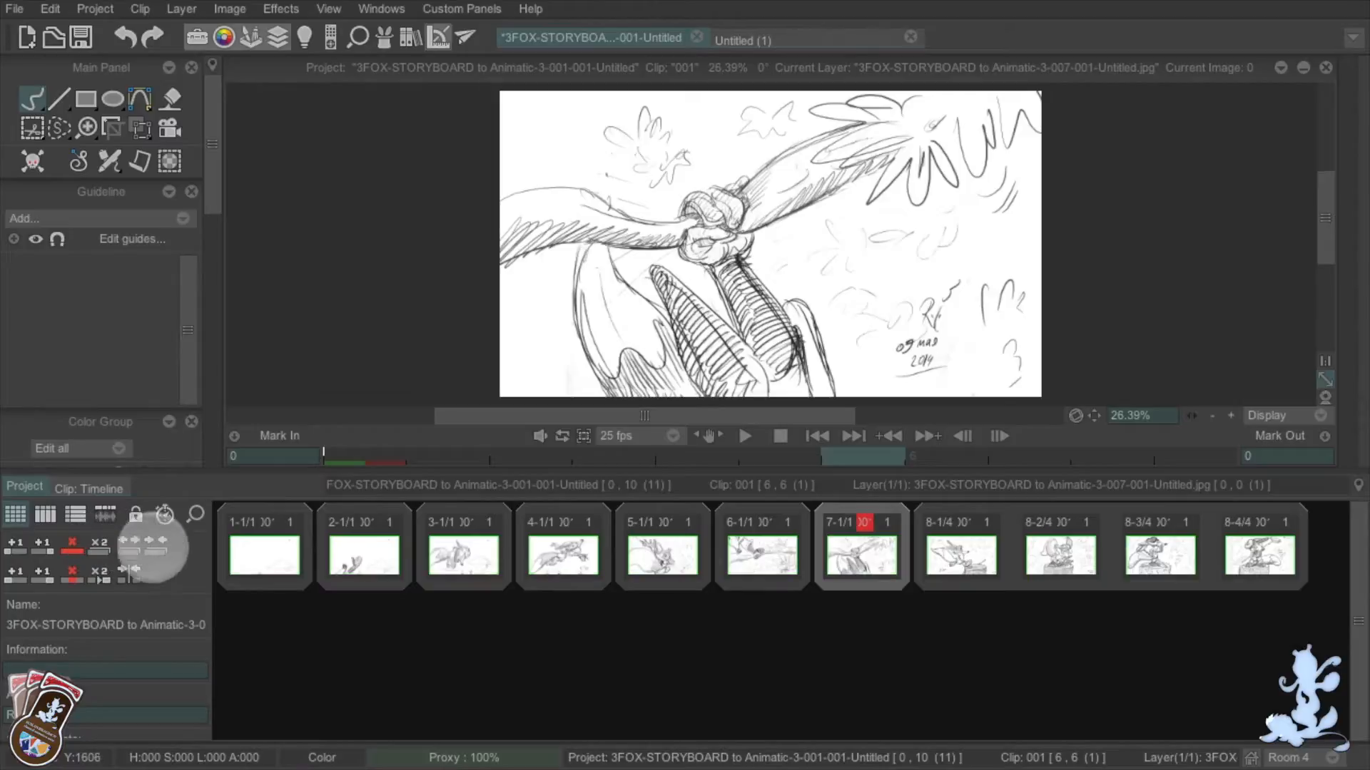
left_click(956, 546)
left_click(127, 547)
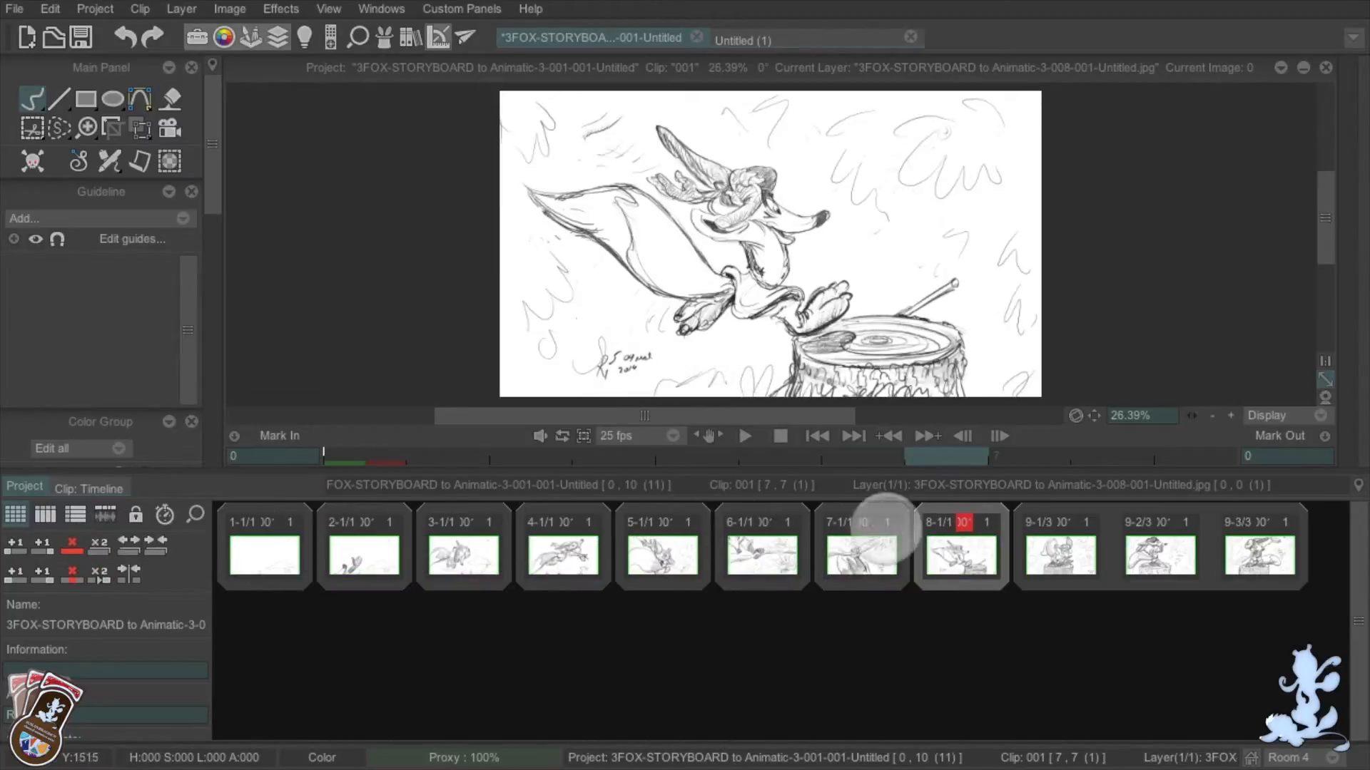
left_click(1042, 546)
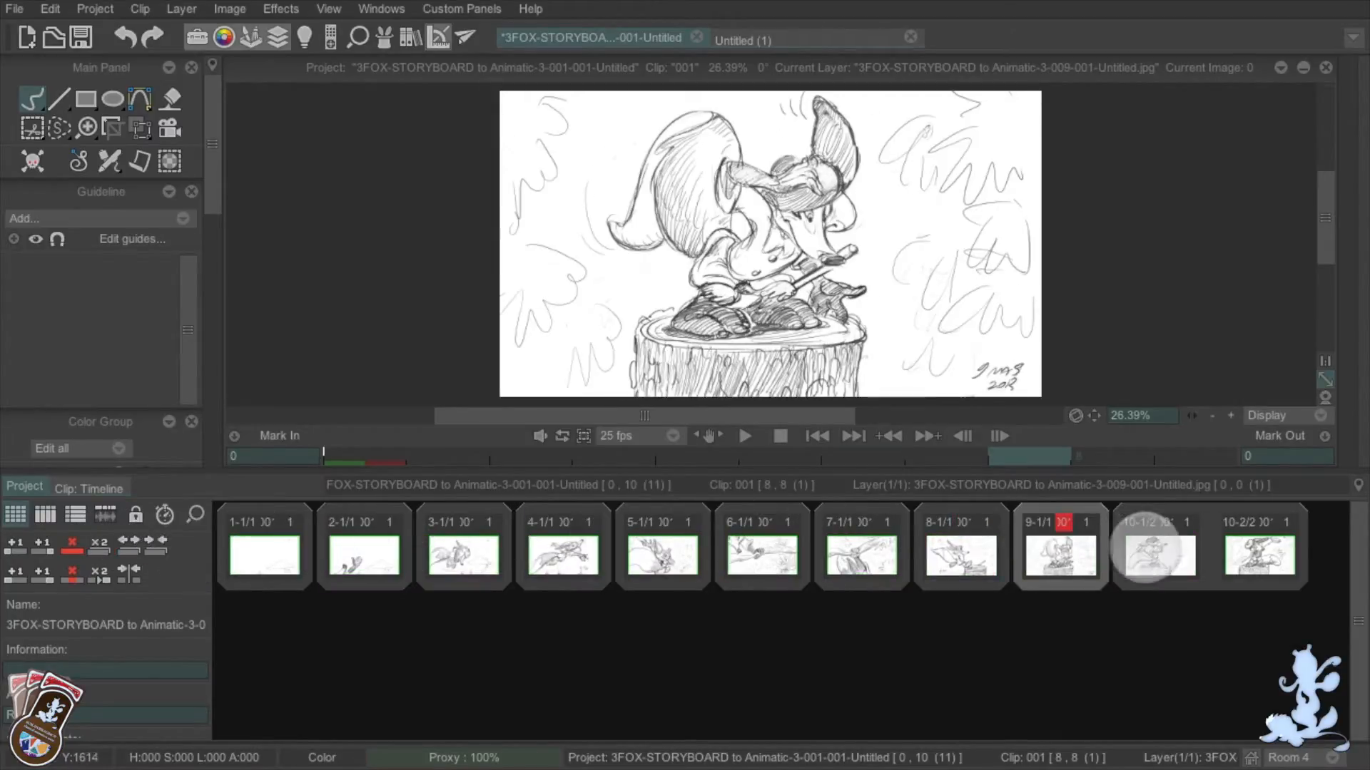
left_click(1146, 546)
left_click(127, 547)
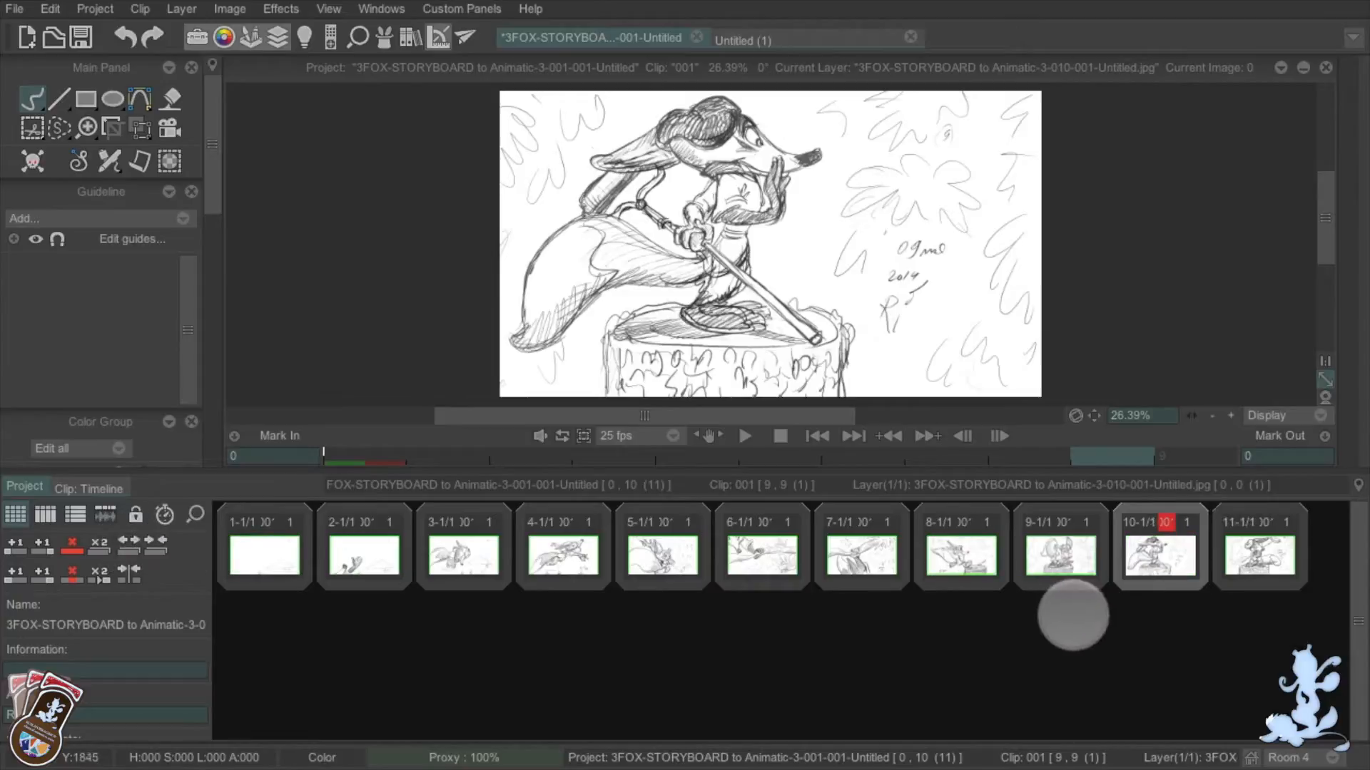
left_click(289, 542)
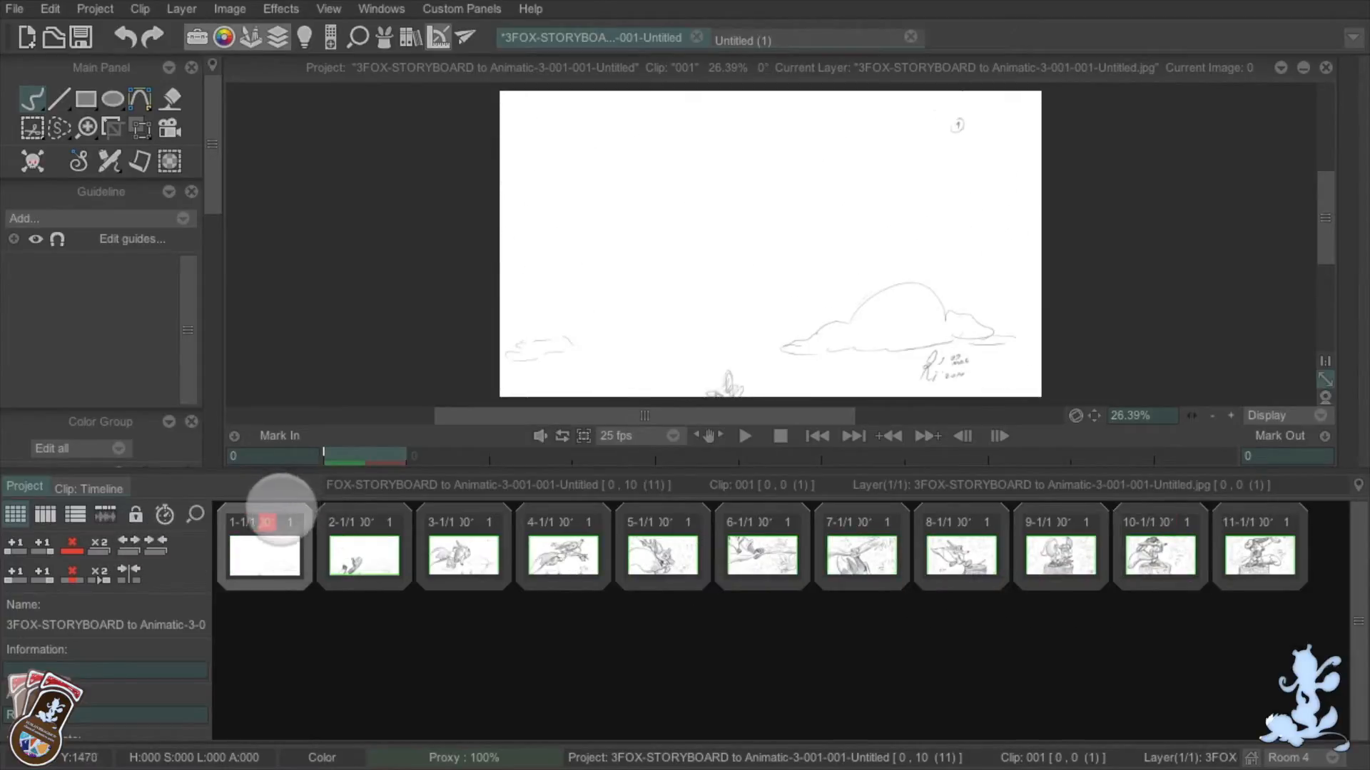
mouse_move(281, 508)
left_mouse_down()
mouse_move(328, 551)
mouse_move(576, 551)
left_mouse_up()
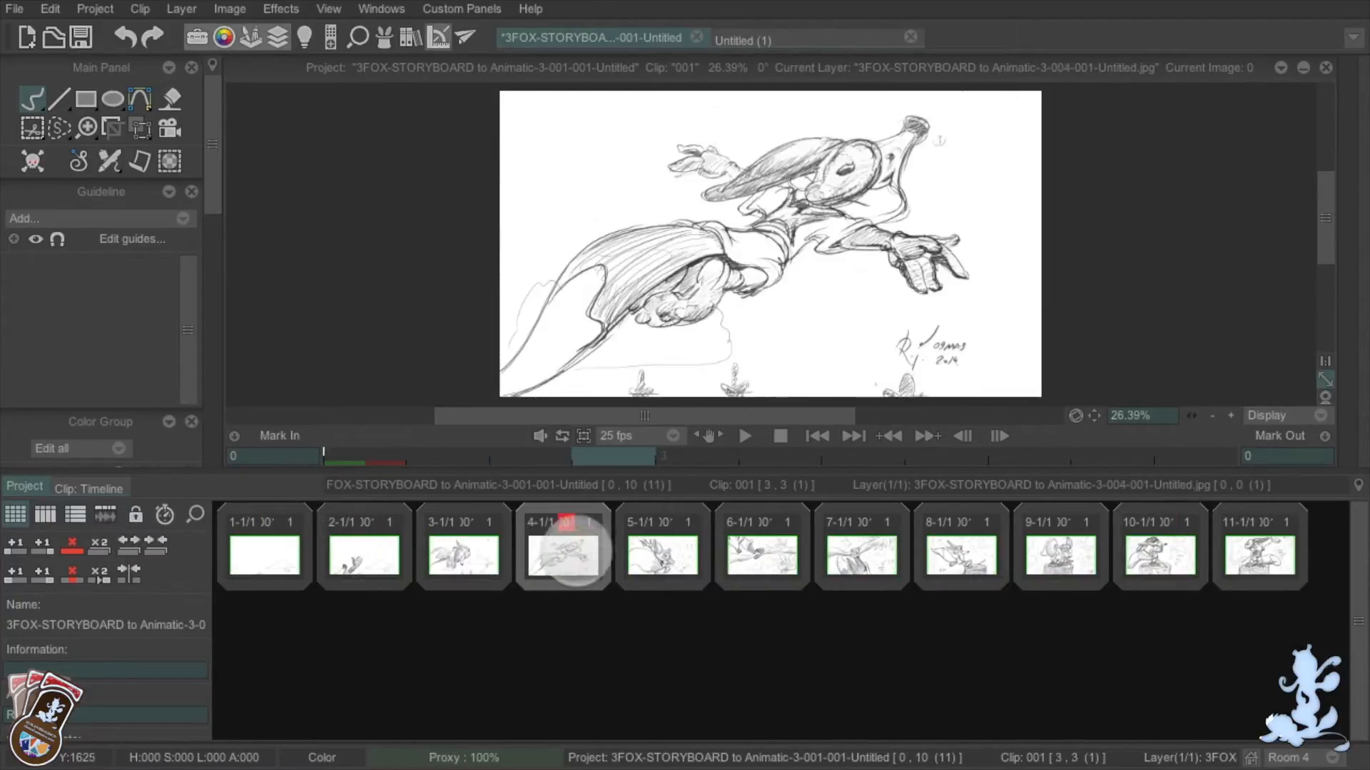
left_click_drag(659, 553, 1253, 545)
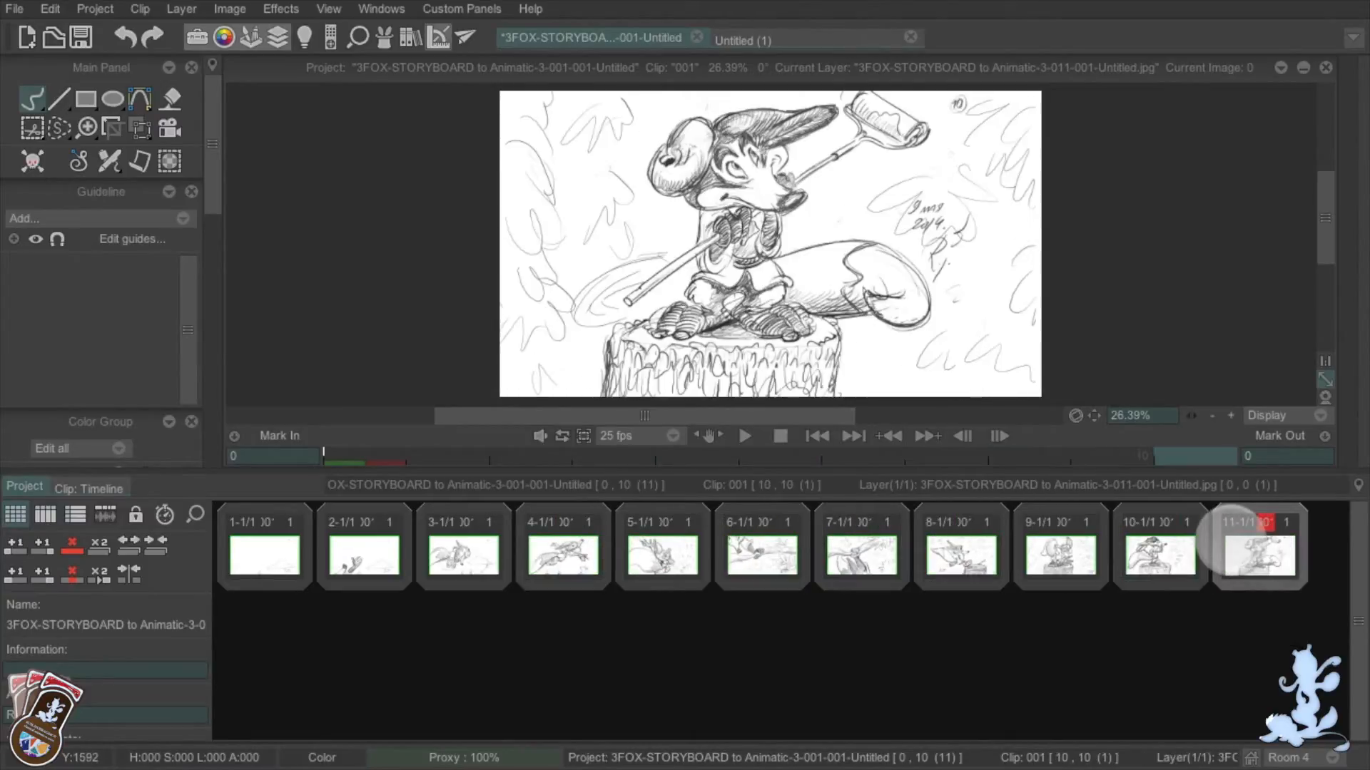
Assign the first scene's clip to the orange ЗАПЯСТЬЕ group and the second scene's clip to the red ГОЛОВА group
left_click(271, 548)
right_click(274, 545)
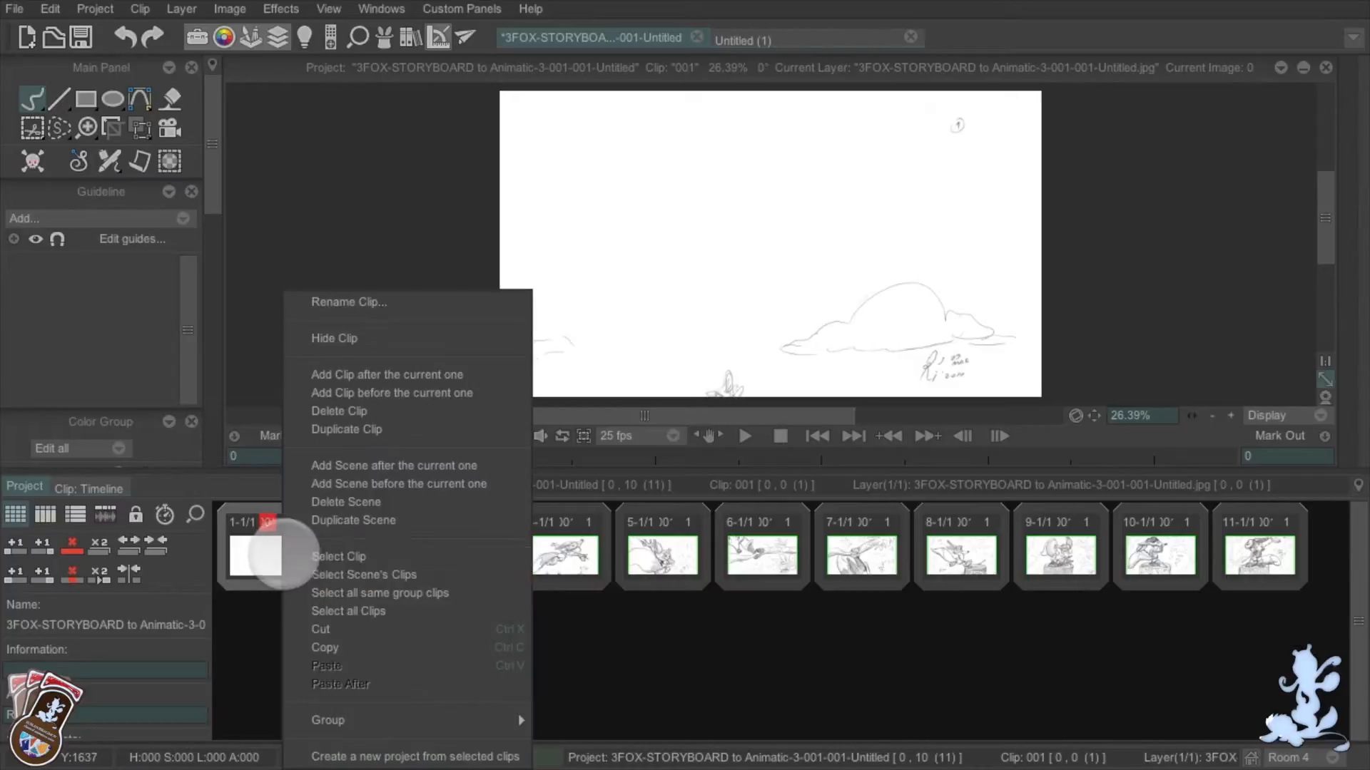
mouse_move(428, 719)
left_click(566, 661)
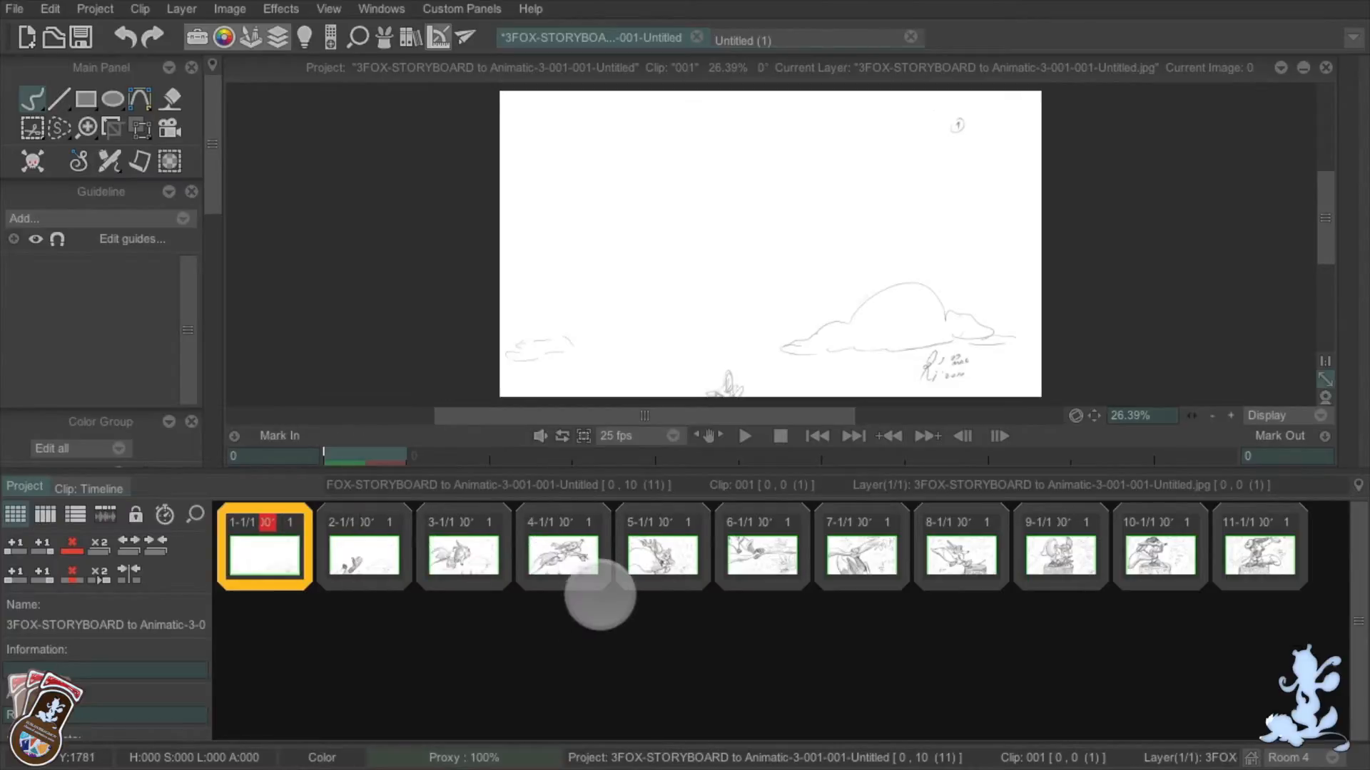
right_click(393, 549)
mouse_move(550, 709)
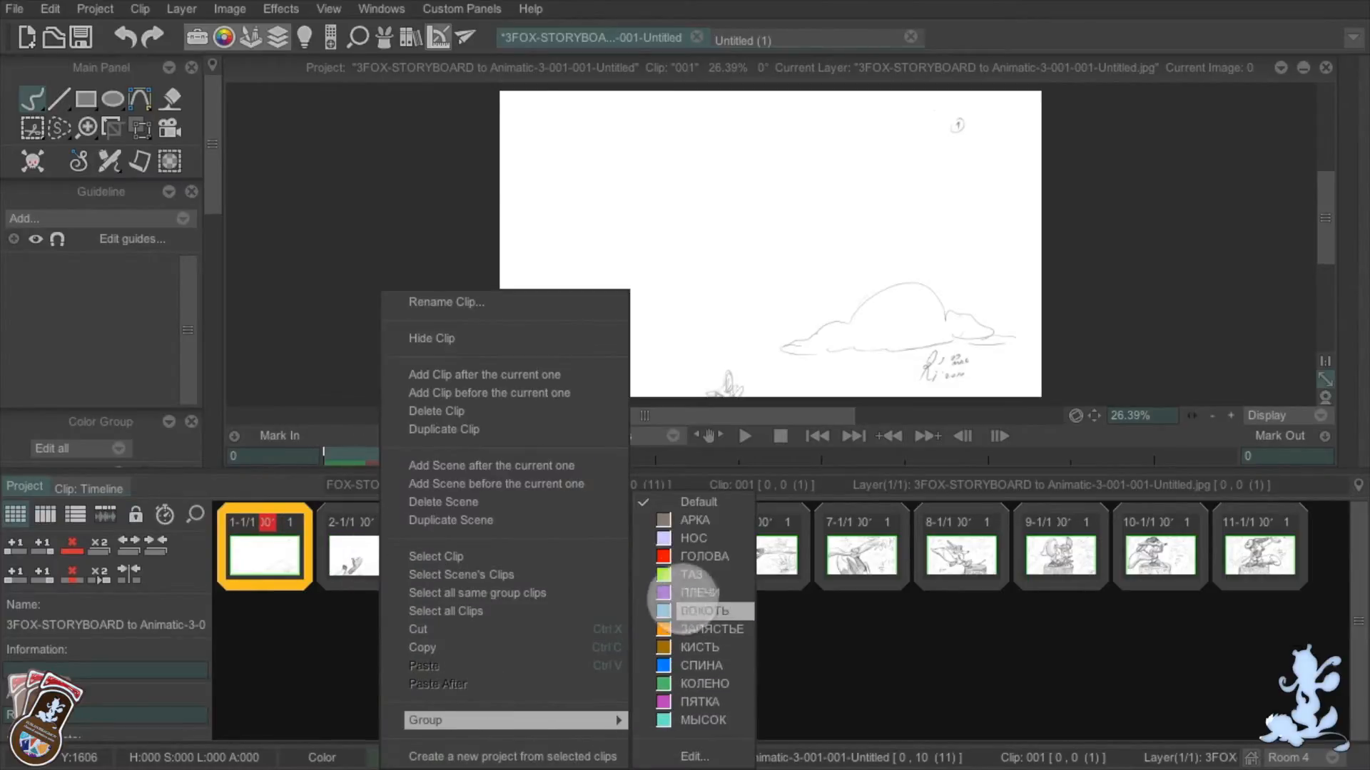
left_click(651, 606)
Assign the third scene's clip to the blue СПИНА group and the fourth scene's clip to the green КОЛЕНО group
right_click(605, 549)
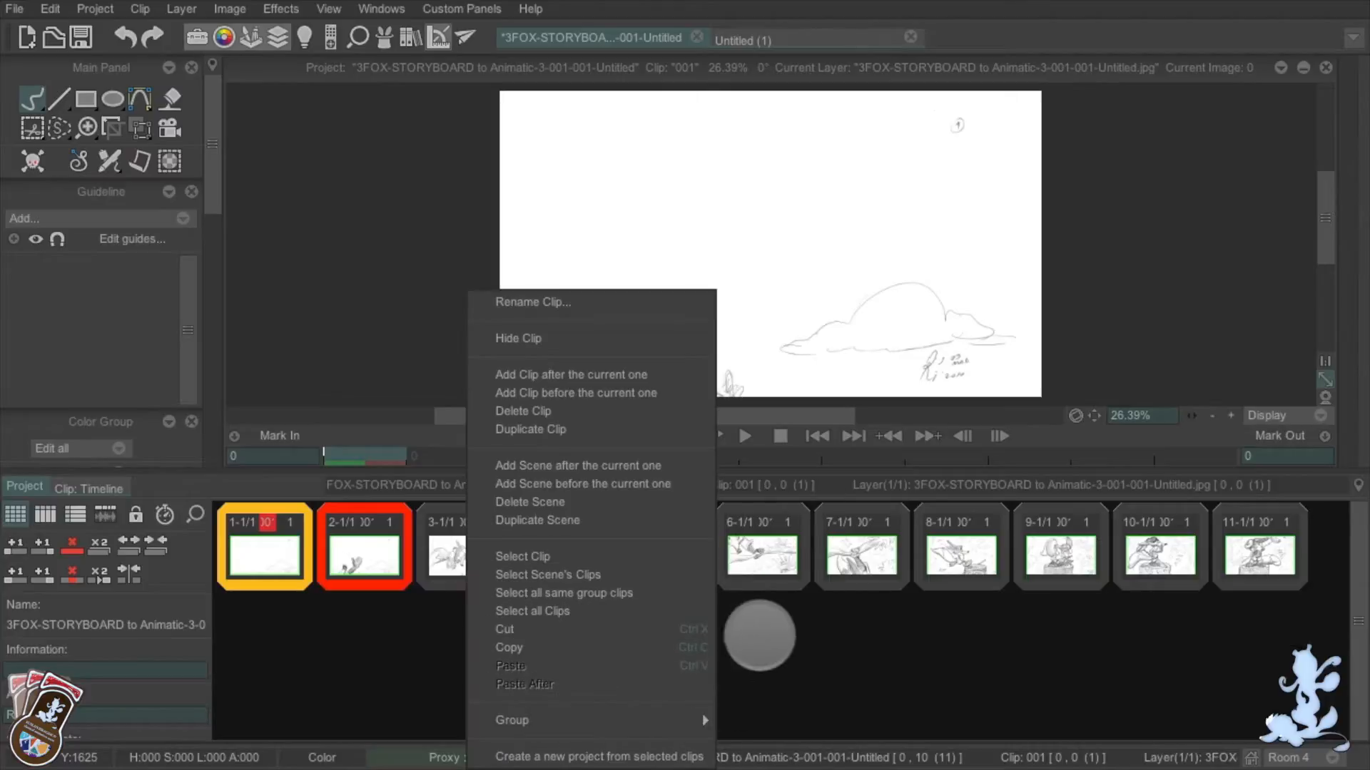
left_click(781, 665)
right_click(613, 571)
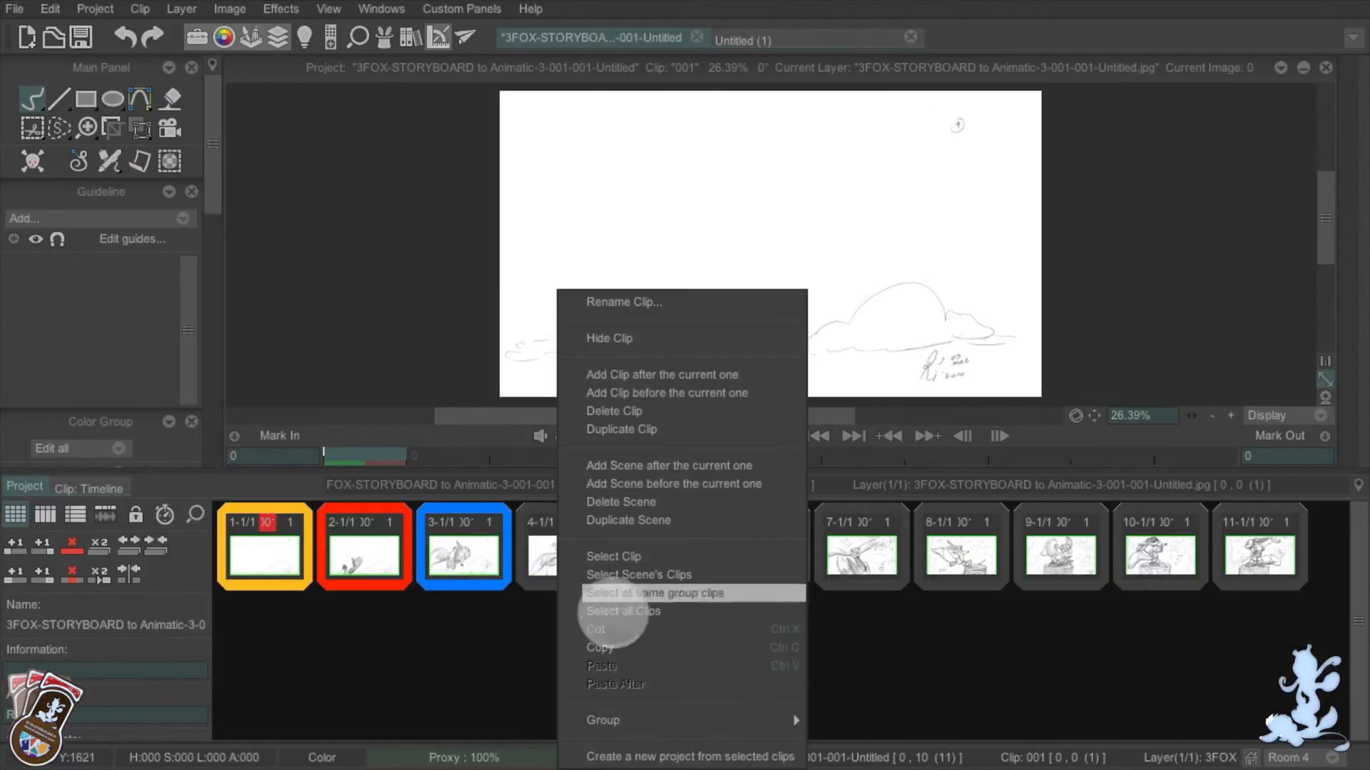
mouse_move(779, 720)
left_click(878, 683)
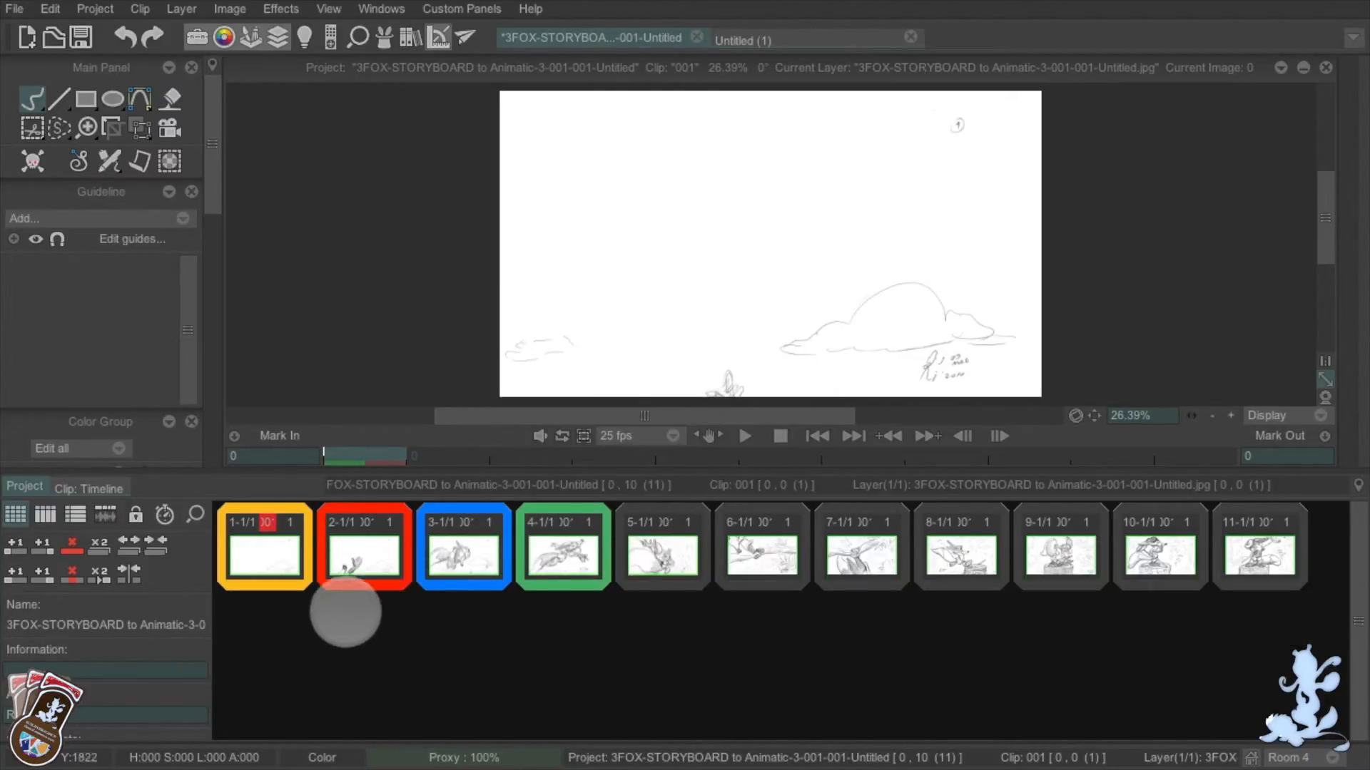
Adjust the size of the clip thumbnails in the project view to inspect the color-grouped storyboard drawings
left_click_drag(195, 514, 128, 514)
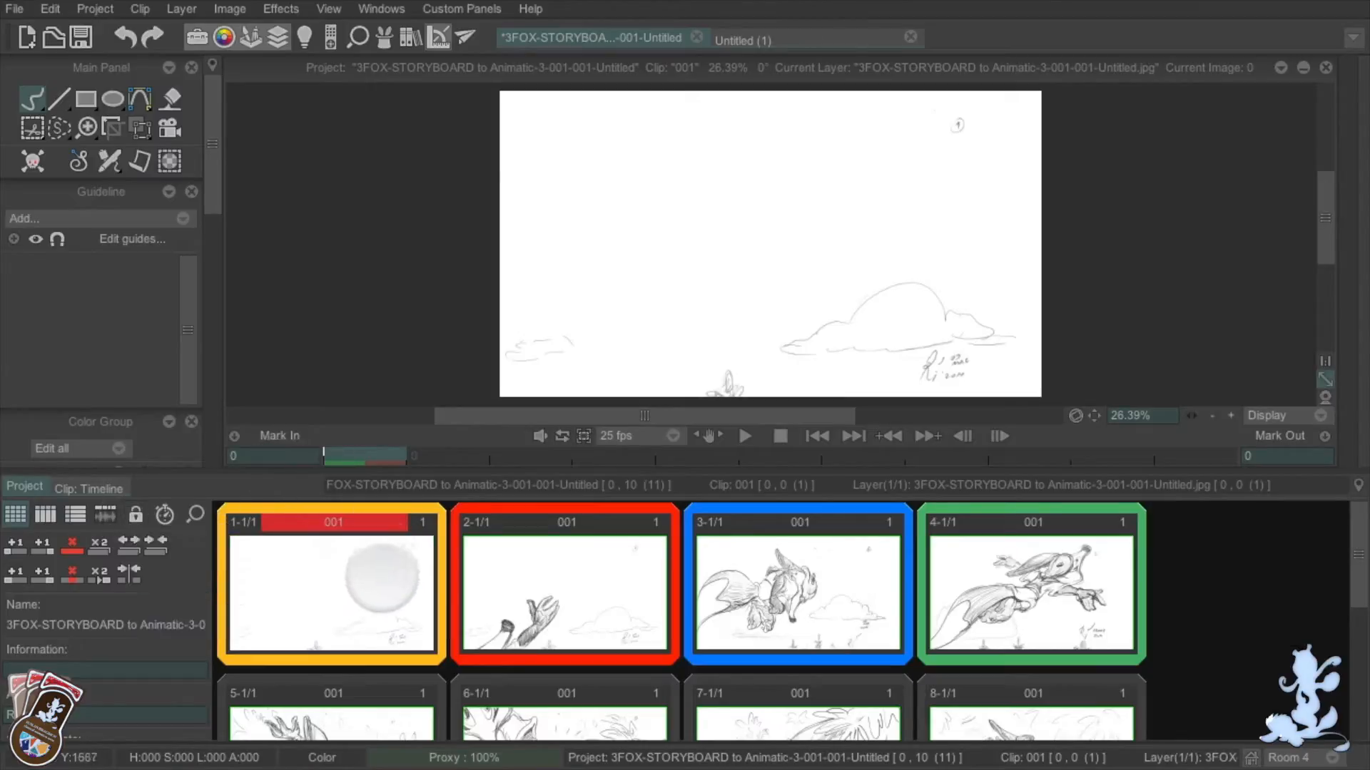
left_click_drag(386, 608, 736, 311)
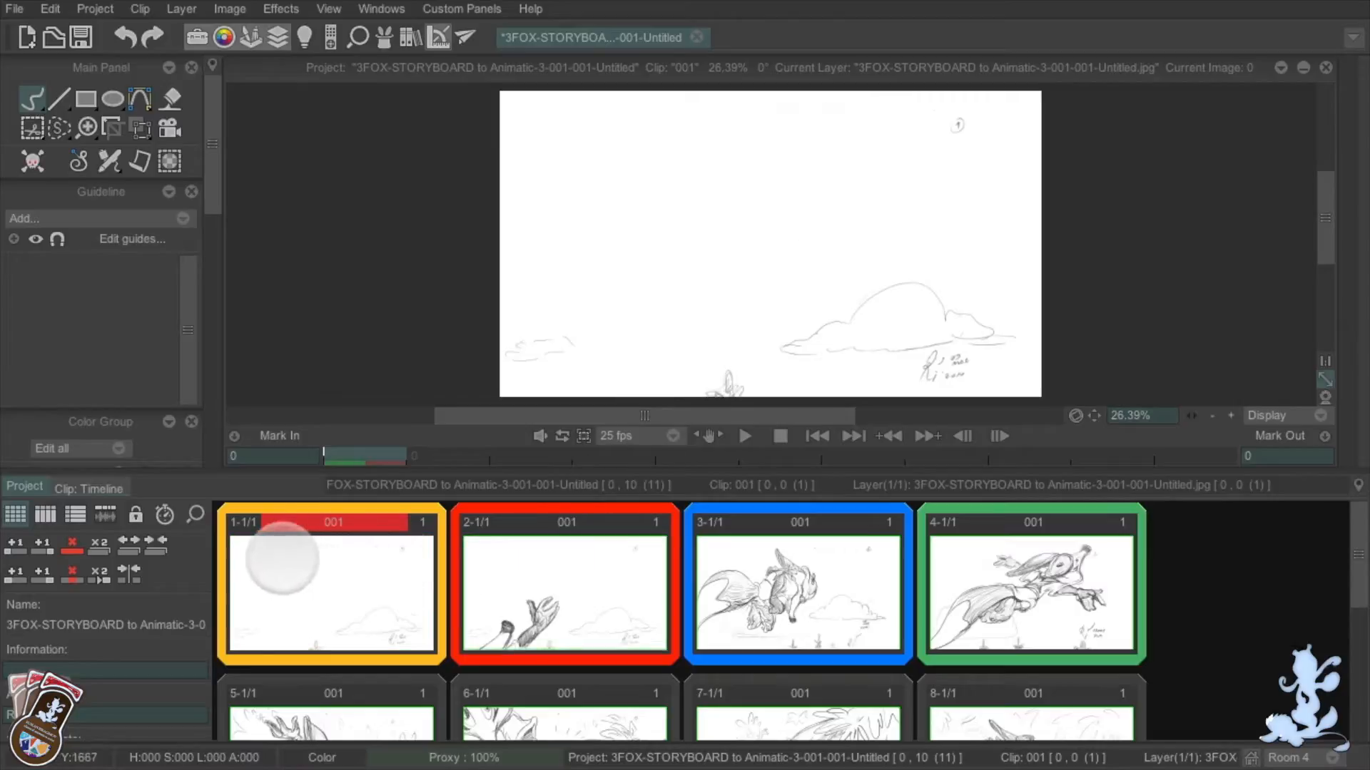
left_click(193, 513)
left_click_drag(146, 495, 122, 513)
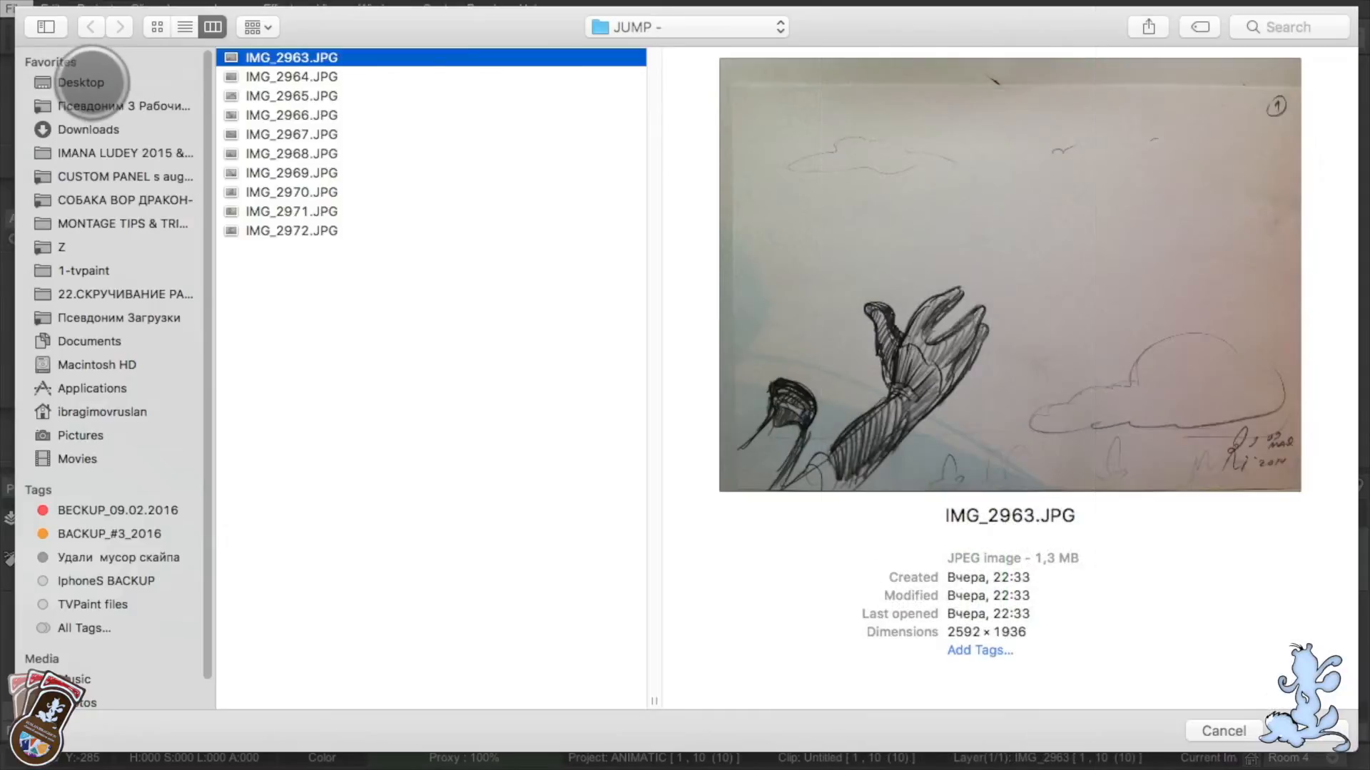
Open the project 3FOX-STORYBOARD to Animatic-3.tvpp from the Desktop and show its clips in the project view
left_click(82, 82)
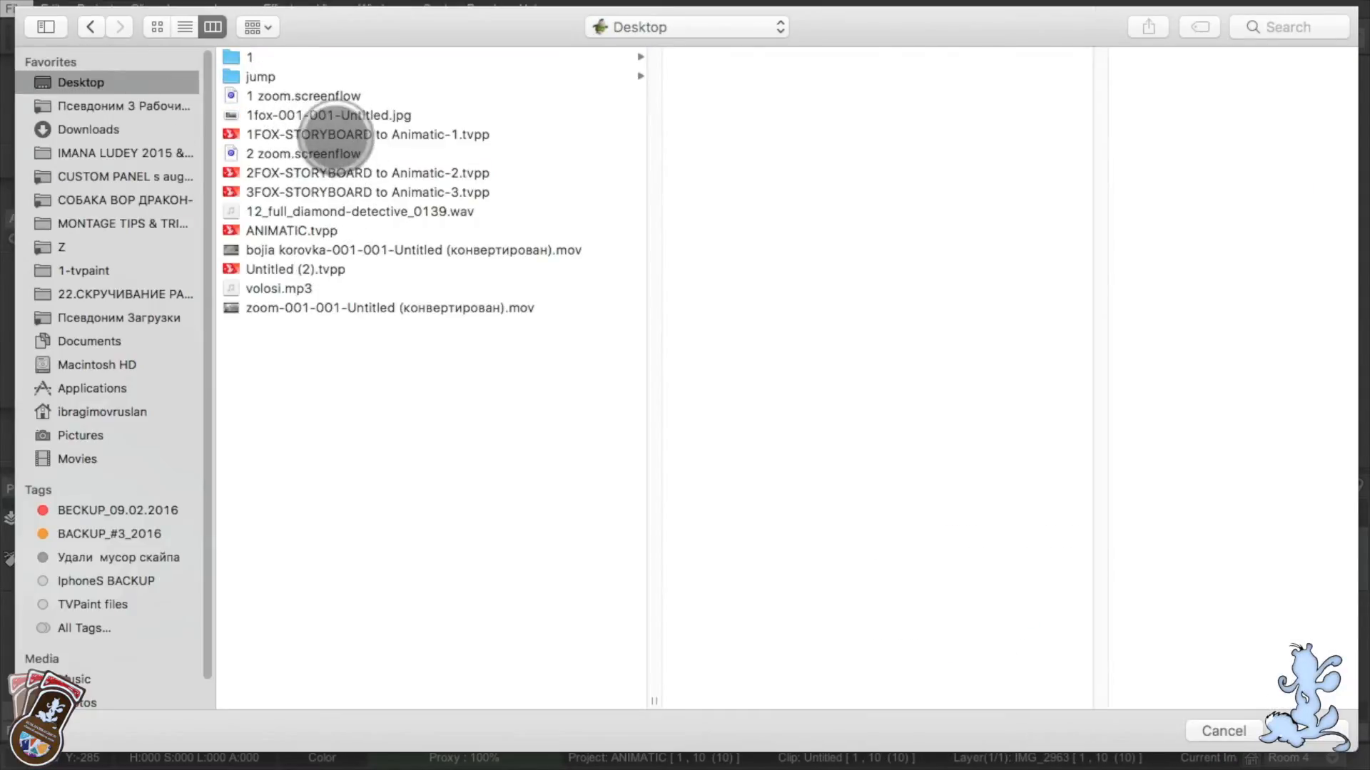
left_click(347, 190)
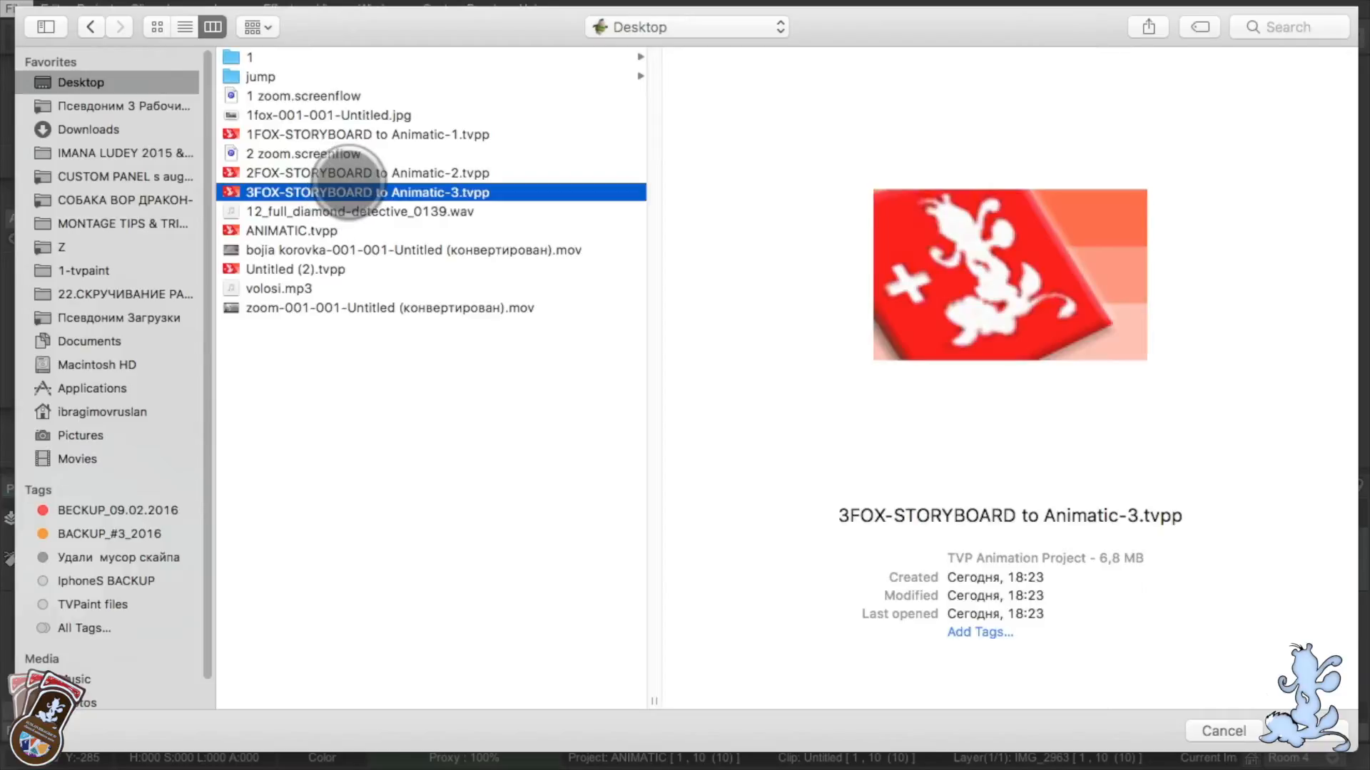
double_click(339, 190)
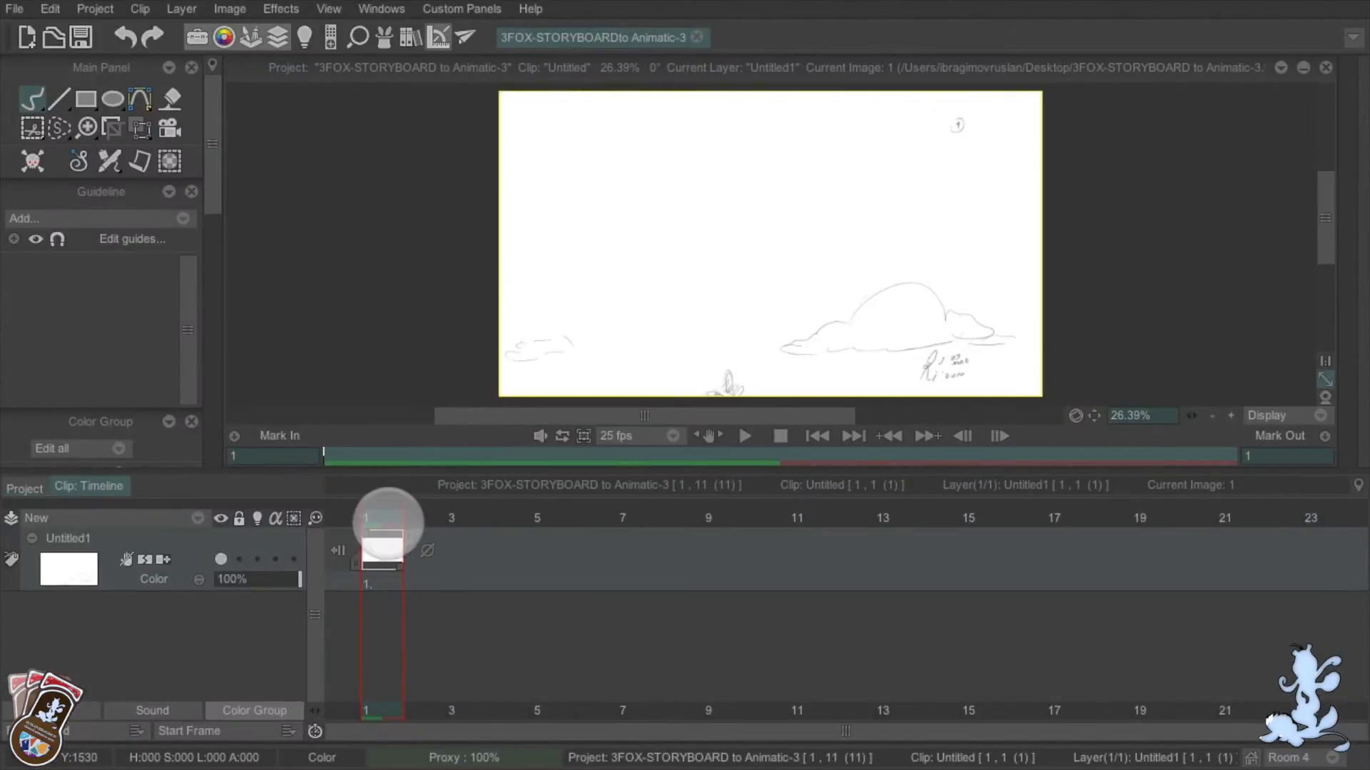
mouse_move(380, 515)
left_mouse_down()
mouse_move(425, 514)
mouse_move(380, 512)
left_mouse_up()
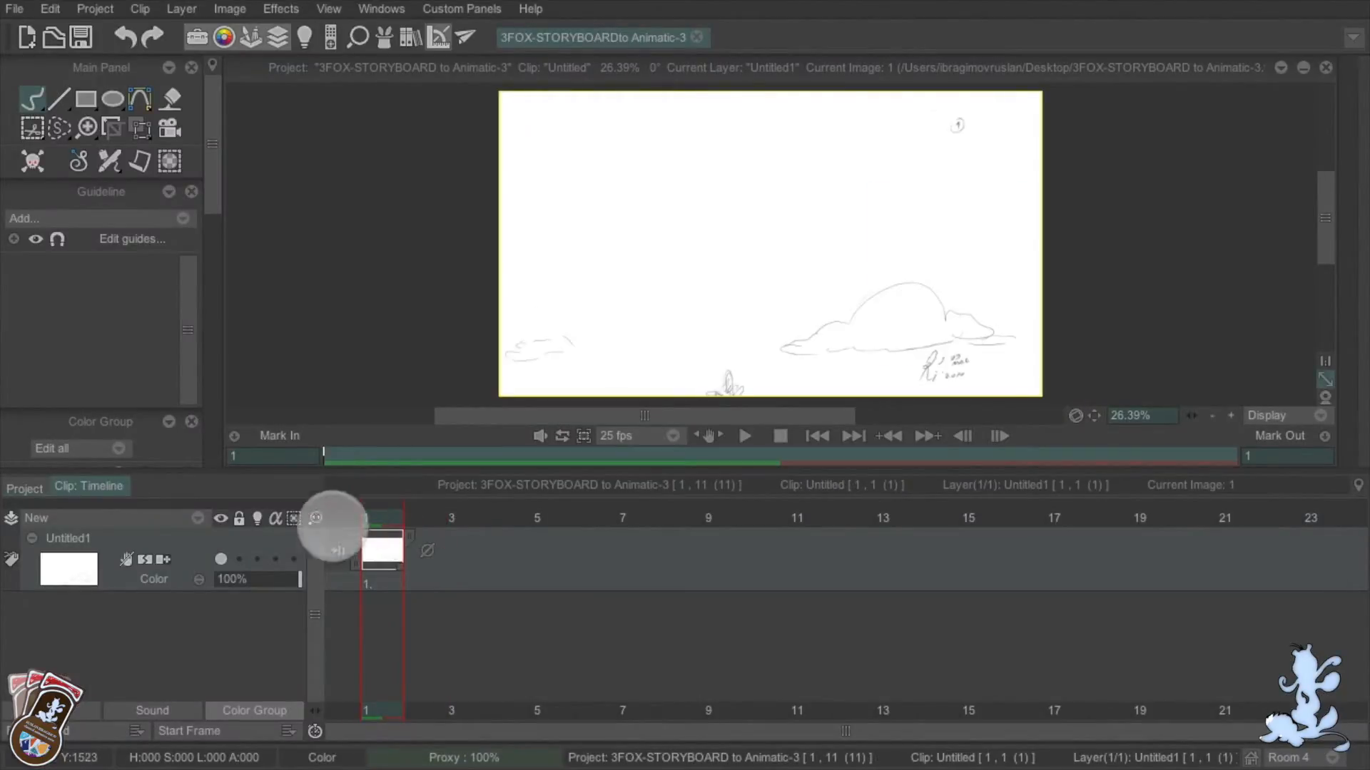
left_click(25, 488)
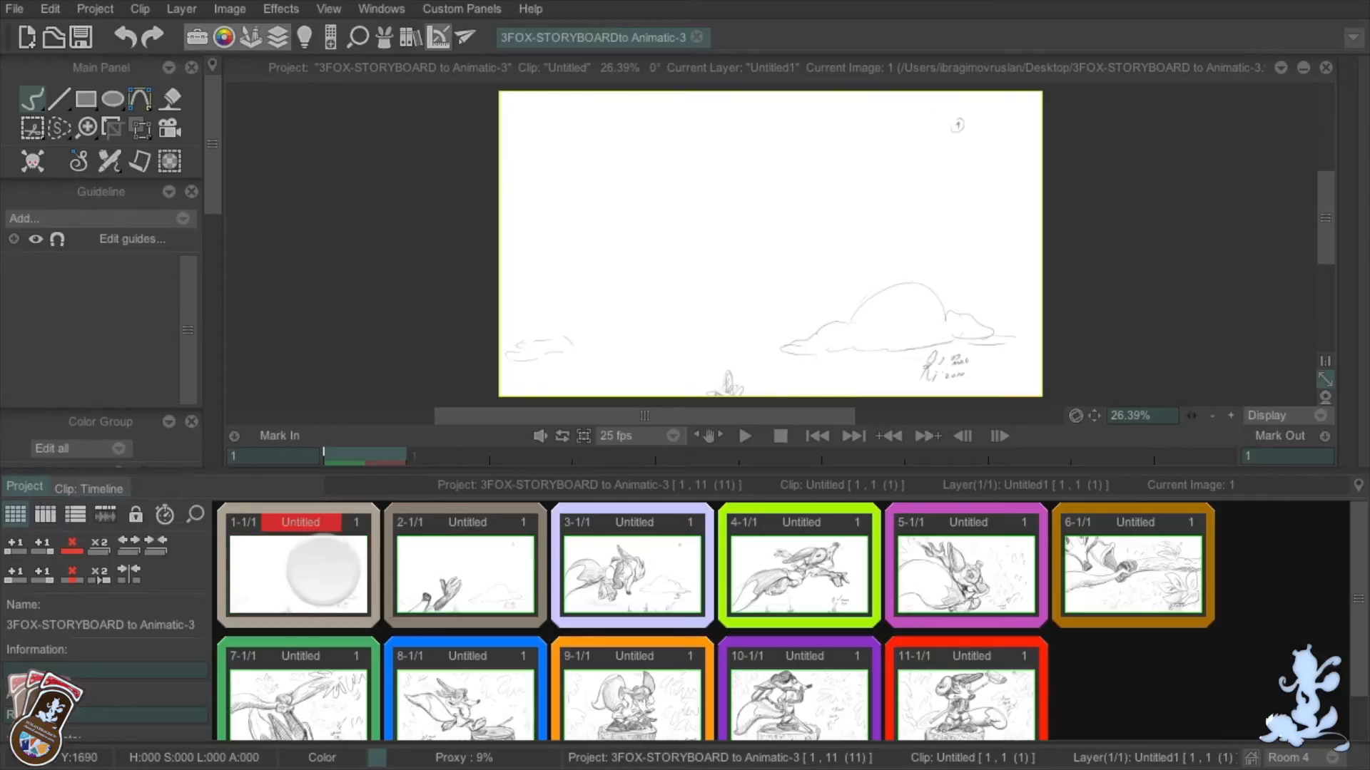
Check frames 1 and 2 in the first clip's timeline, return to the project view and shrink the thumbnails to one row
double_click(323, 570)
left_click(400, 521)
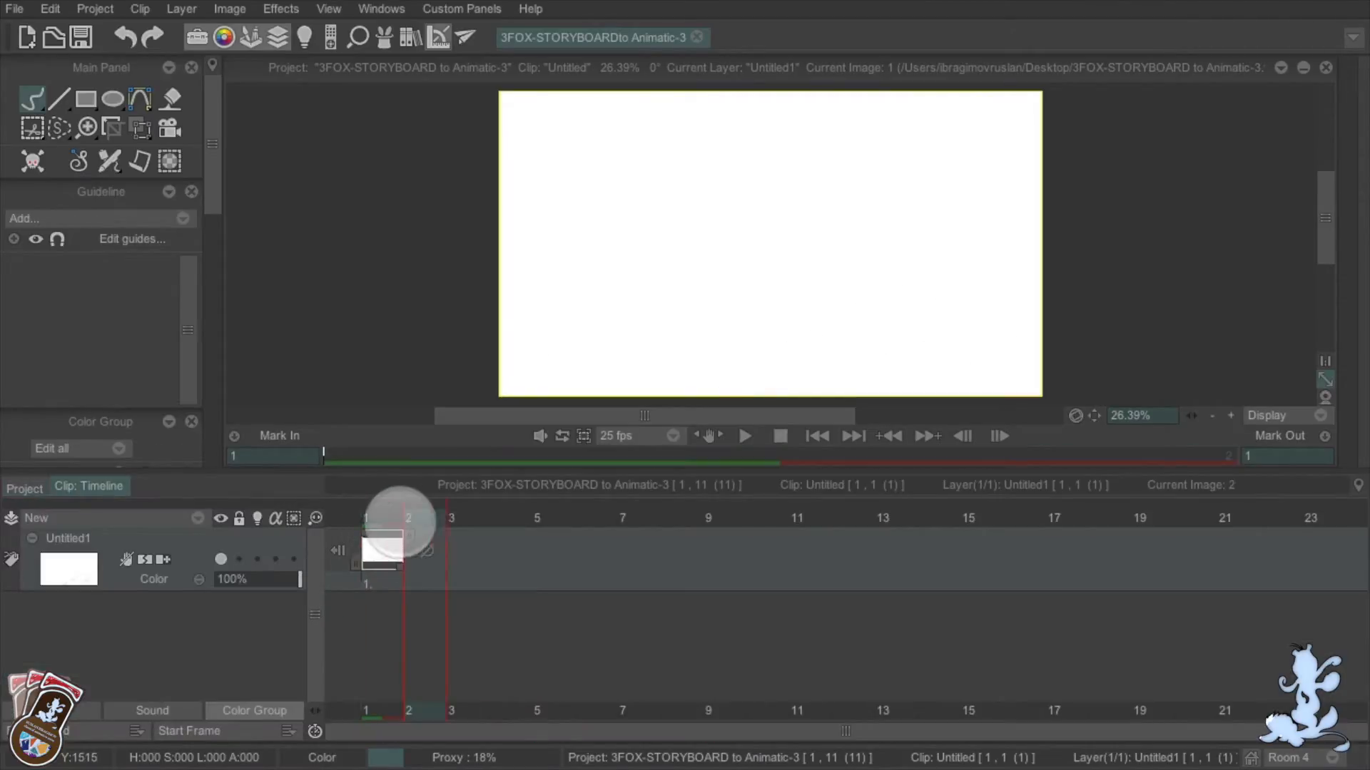
left_click(366, 517)
left_click(24, 488)
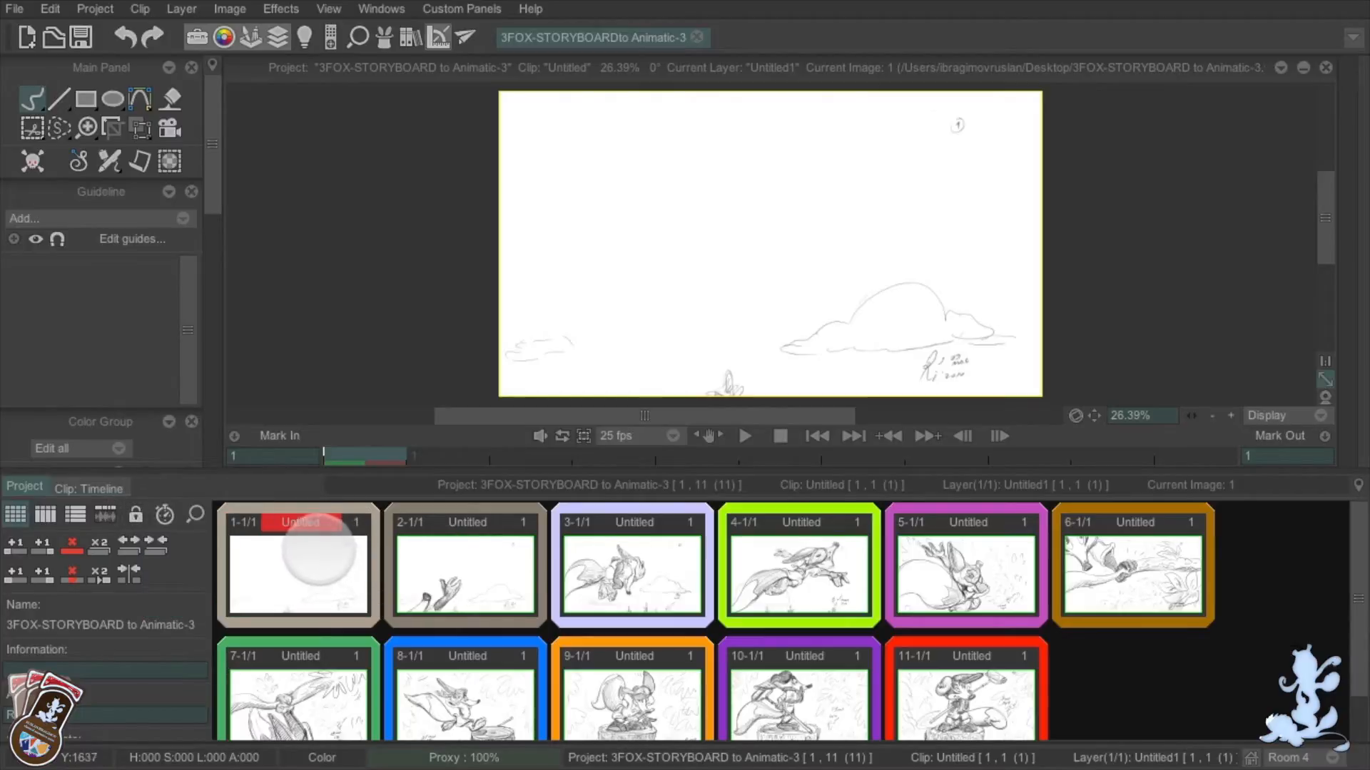
left_click_drag(196, 514, 76, 524)
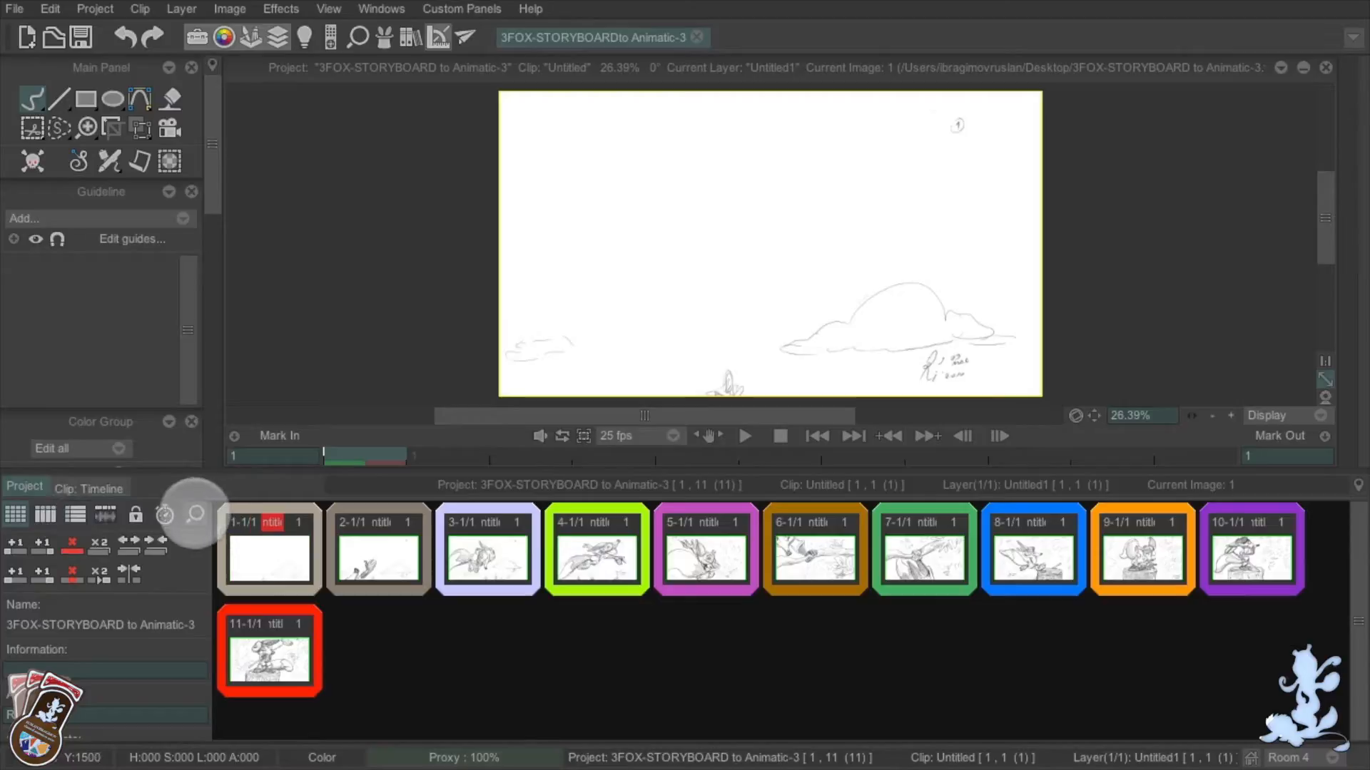
left_click_drag(195, 513, 163, 515)
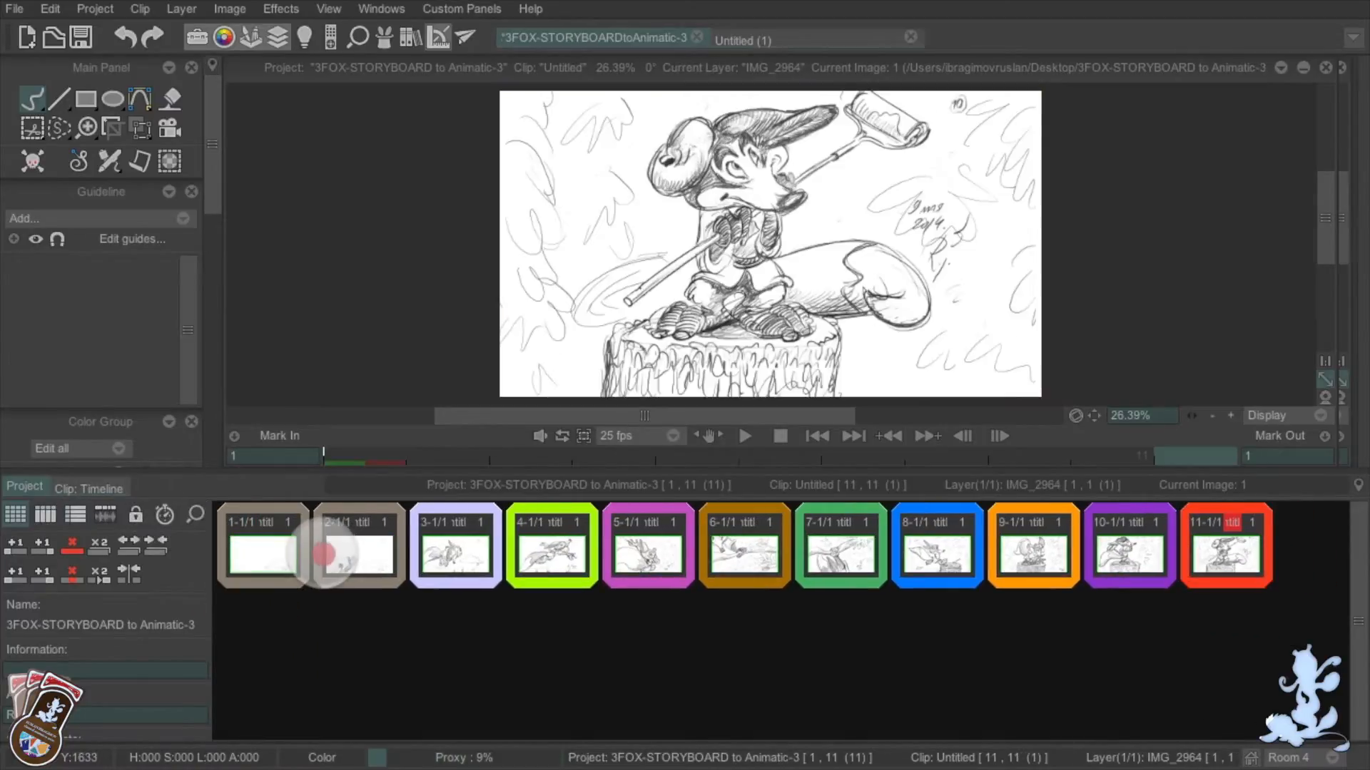
Join the first two gray-brown clips into one scene and split them back into separate scenes
left_click(344, 555)
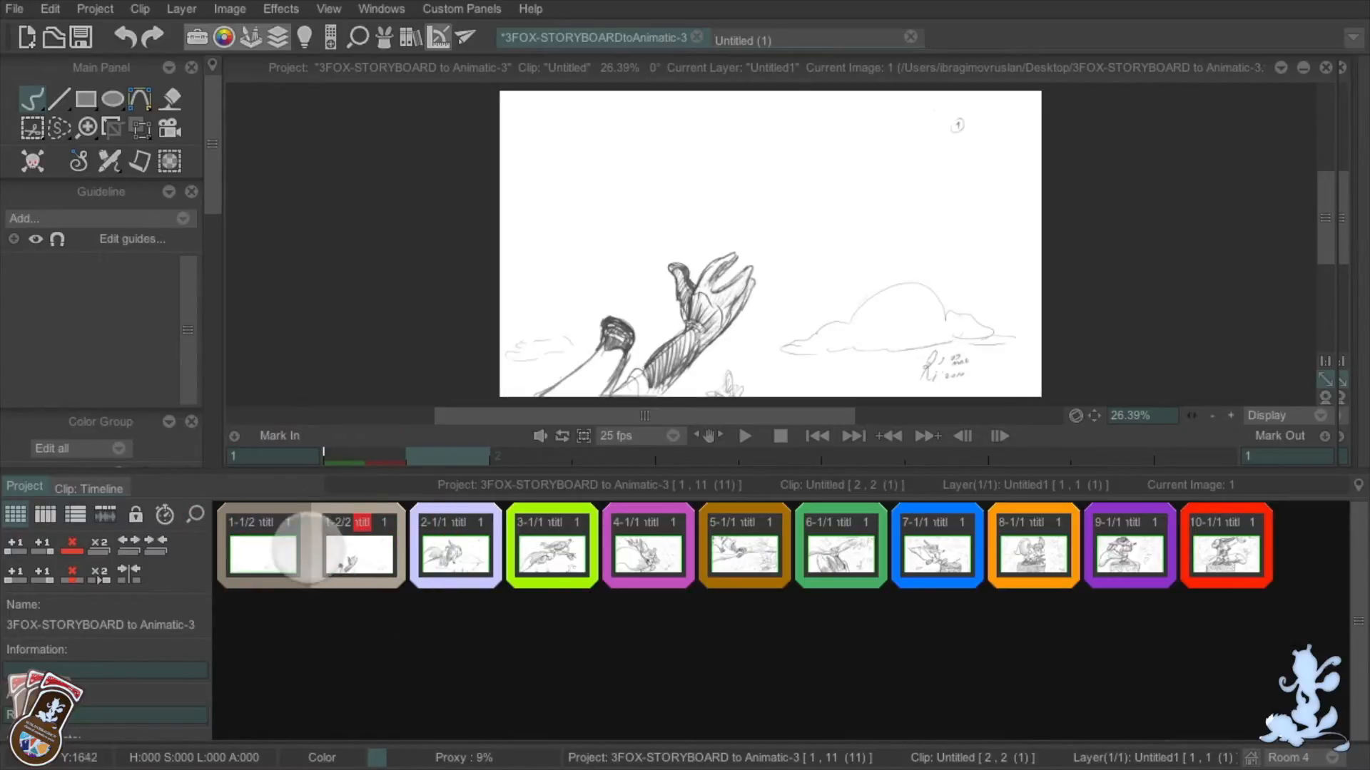
left_click(274, 551)
left_click(329, 554)
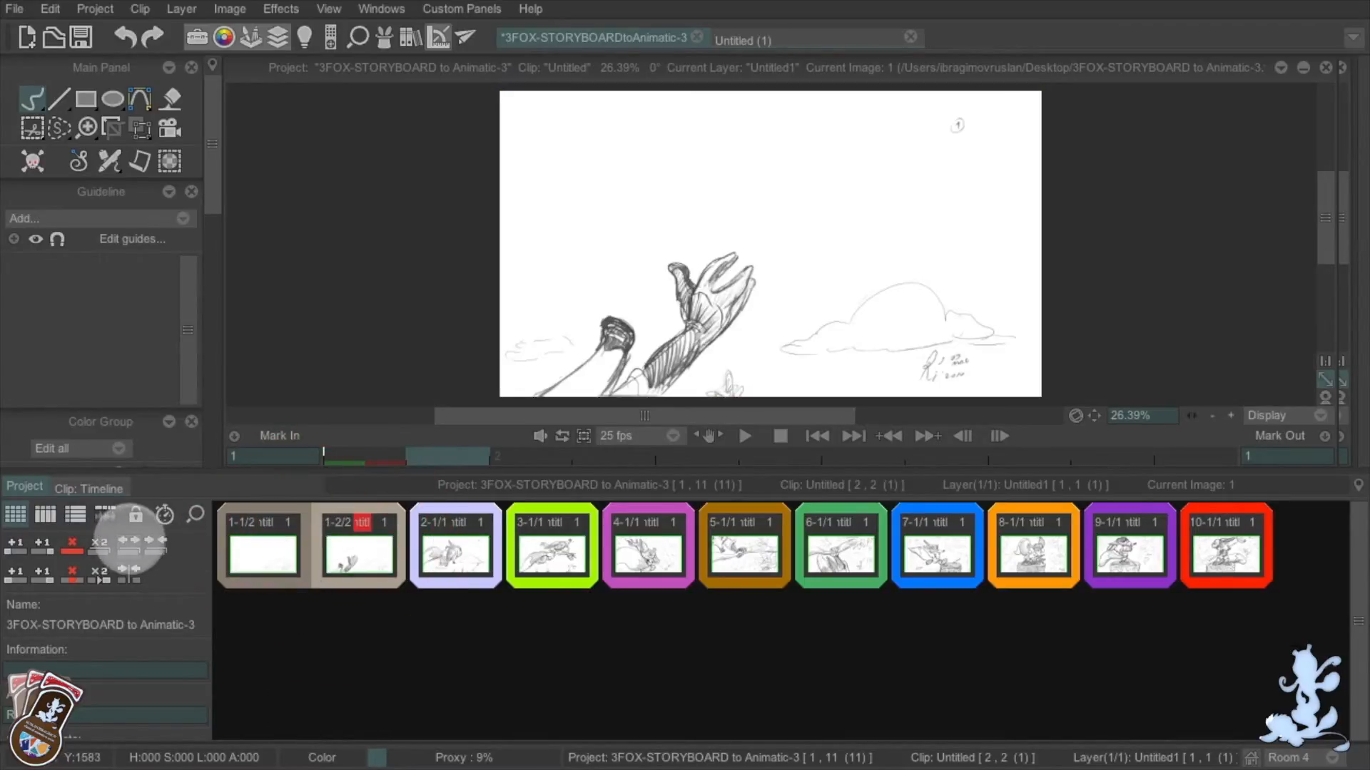
left_click(131, 575)
left_click(254, 550)
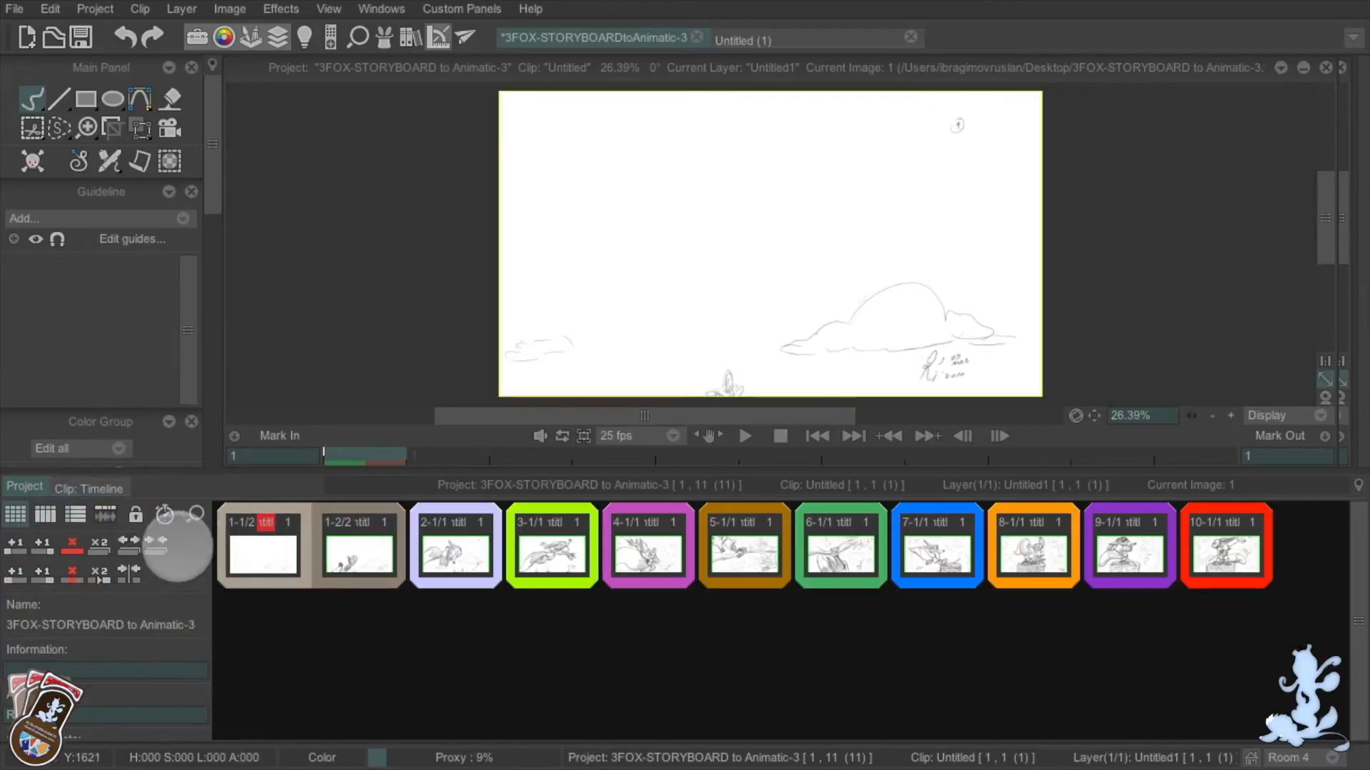
left_click(130, 568)
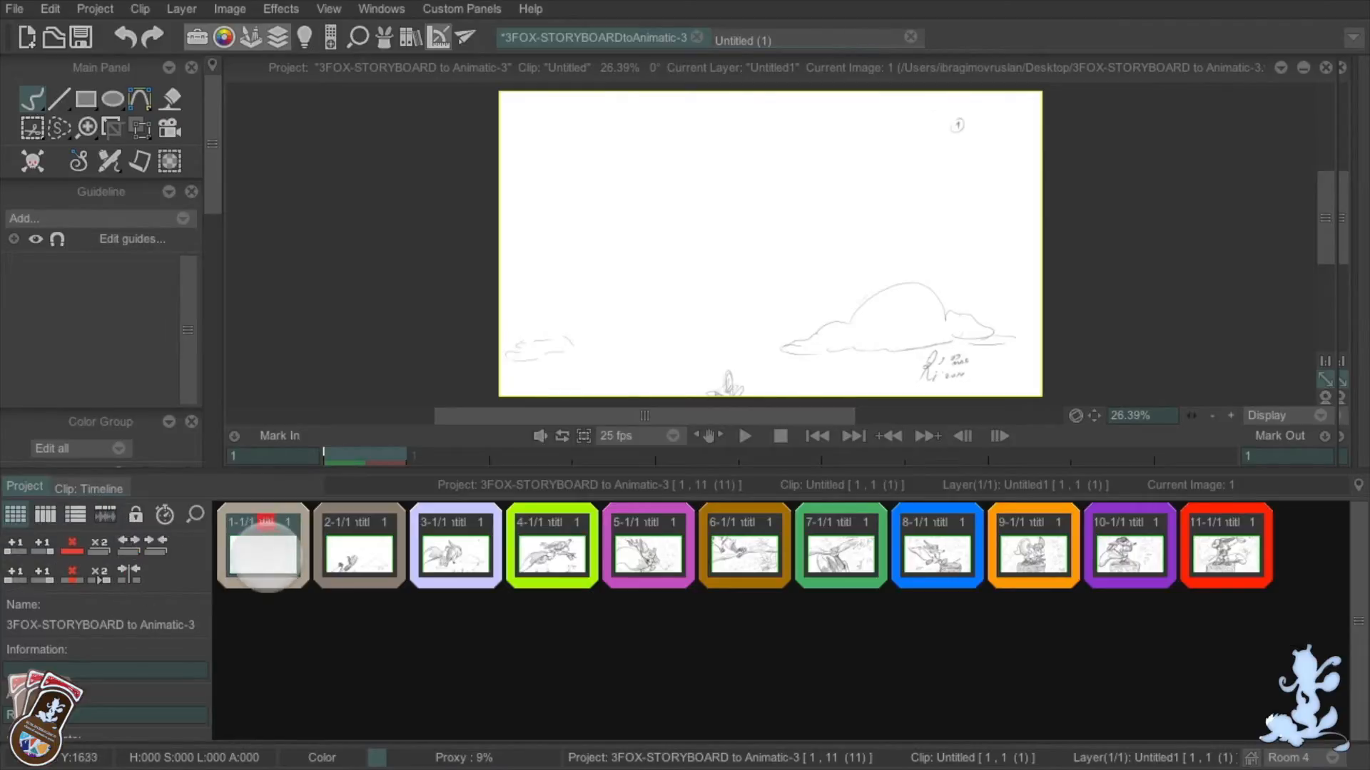
left_click(348, 557)
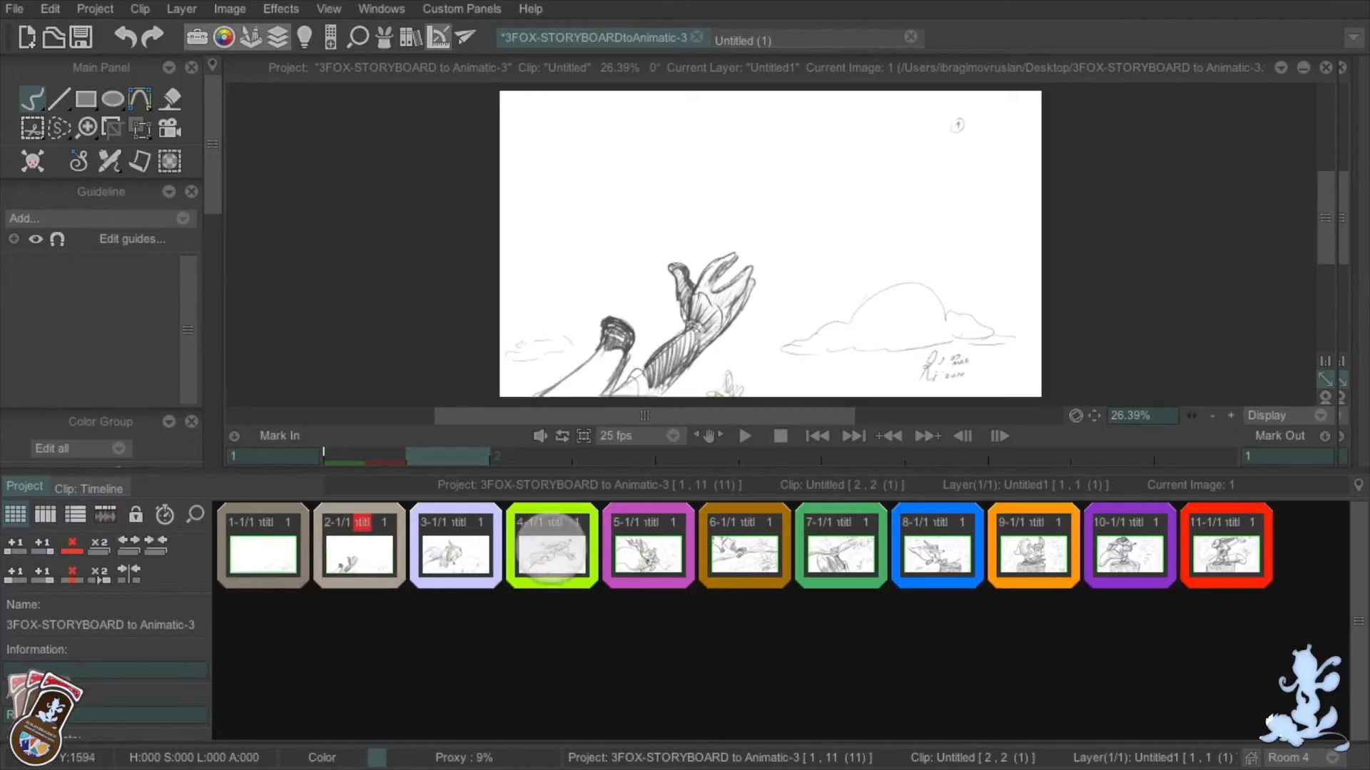
Duplicate the bright green scene four times in the project view and check the copies against the neighbouring scenes
left_click(545, 570)
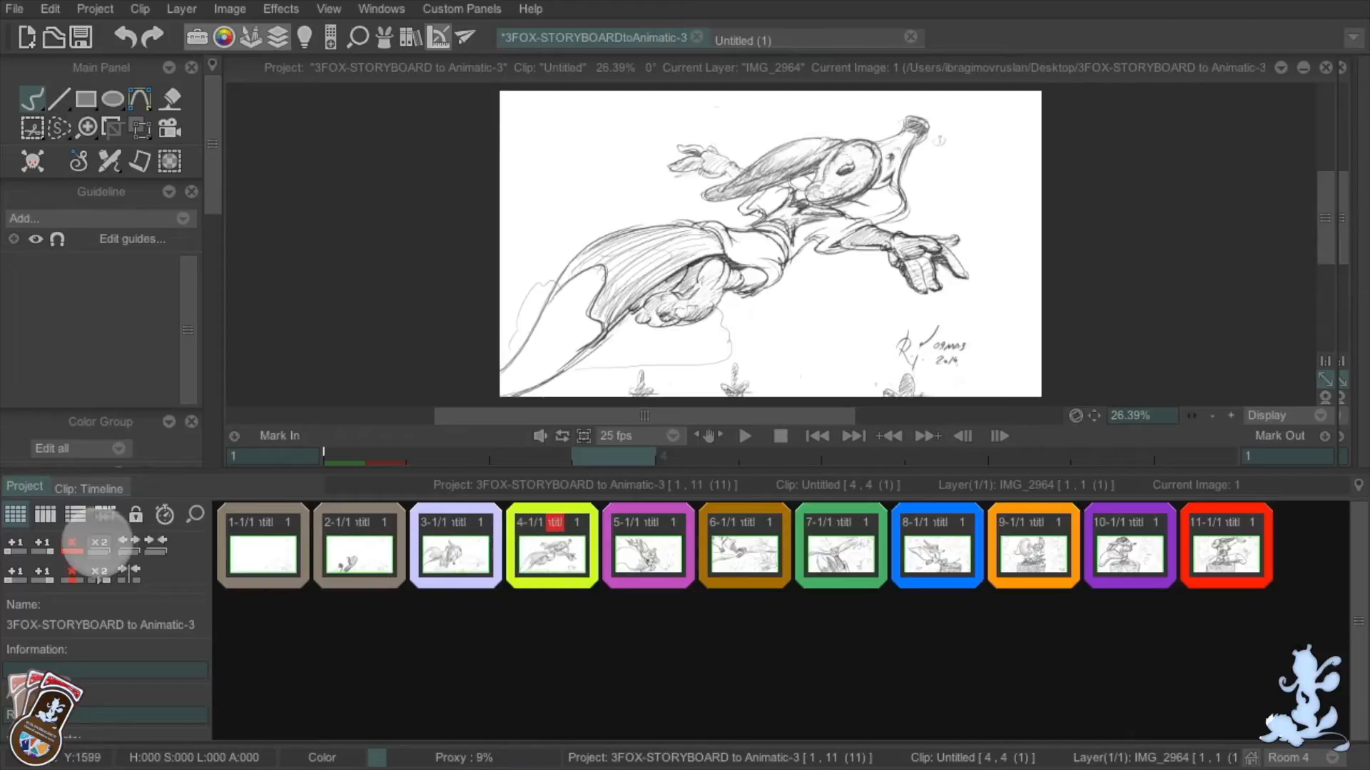
left_click(99, 544)
left_click(100, 544)
left_click(100, 544)
left_click(99, 545)
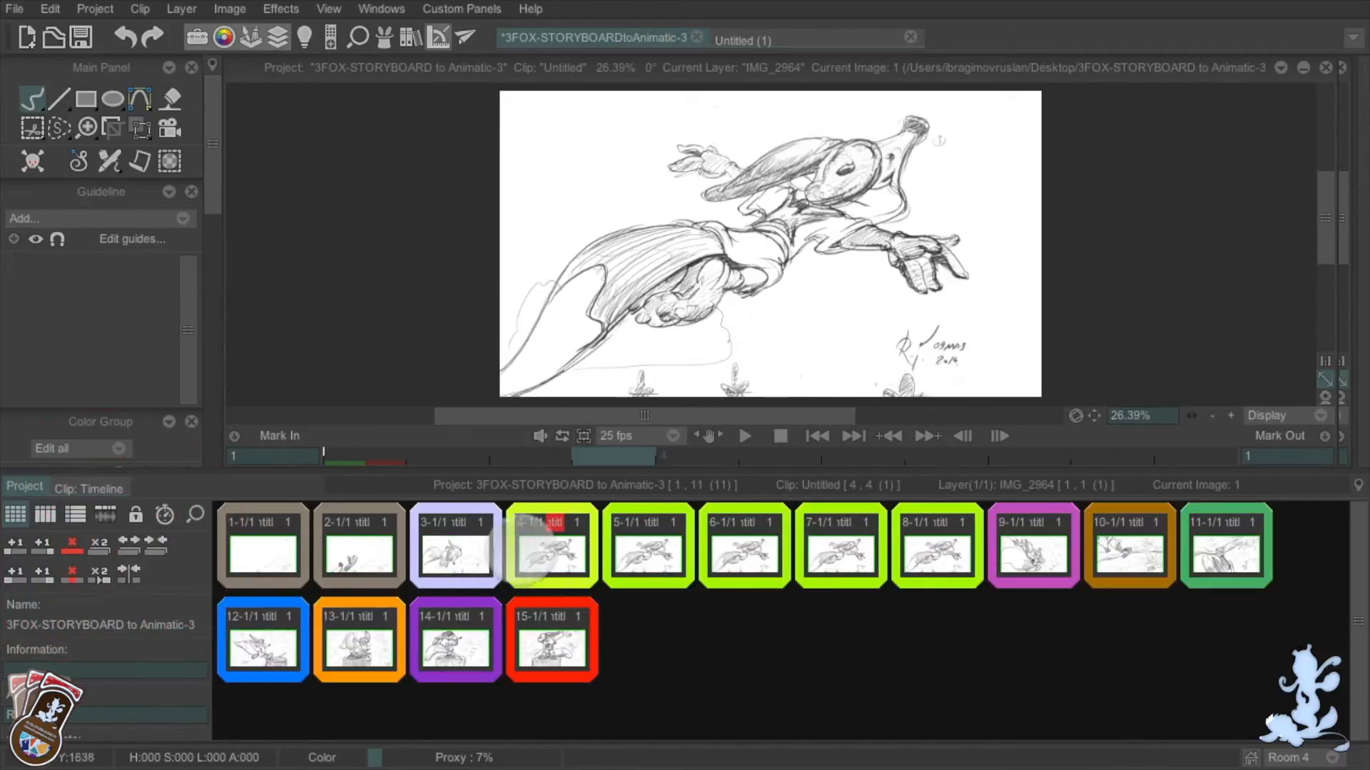
left_click_drag(577, 547, 1013, 549)
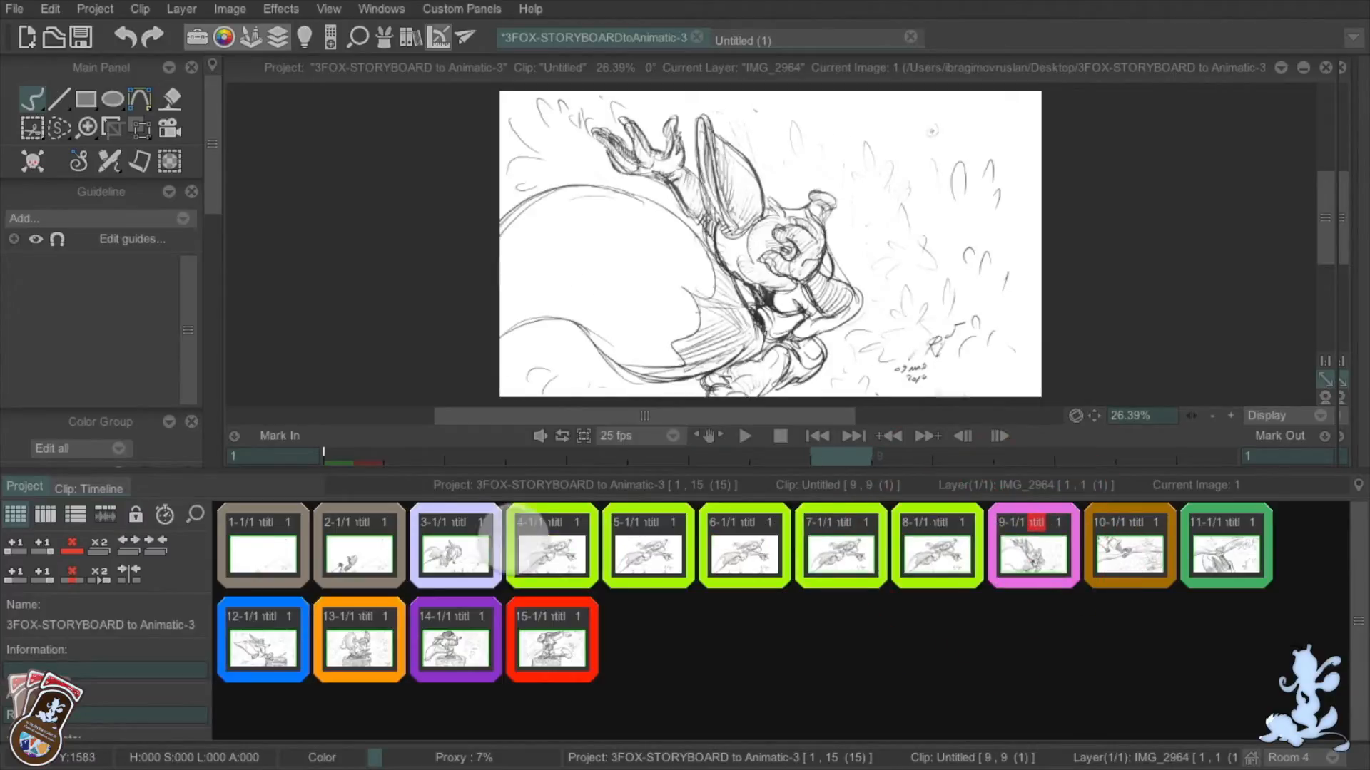
left_click(464, 549)
left_click(538, 549)
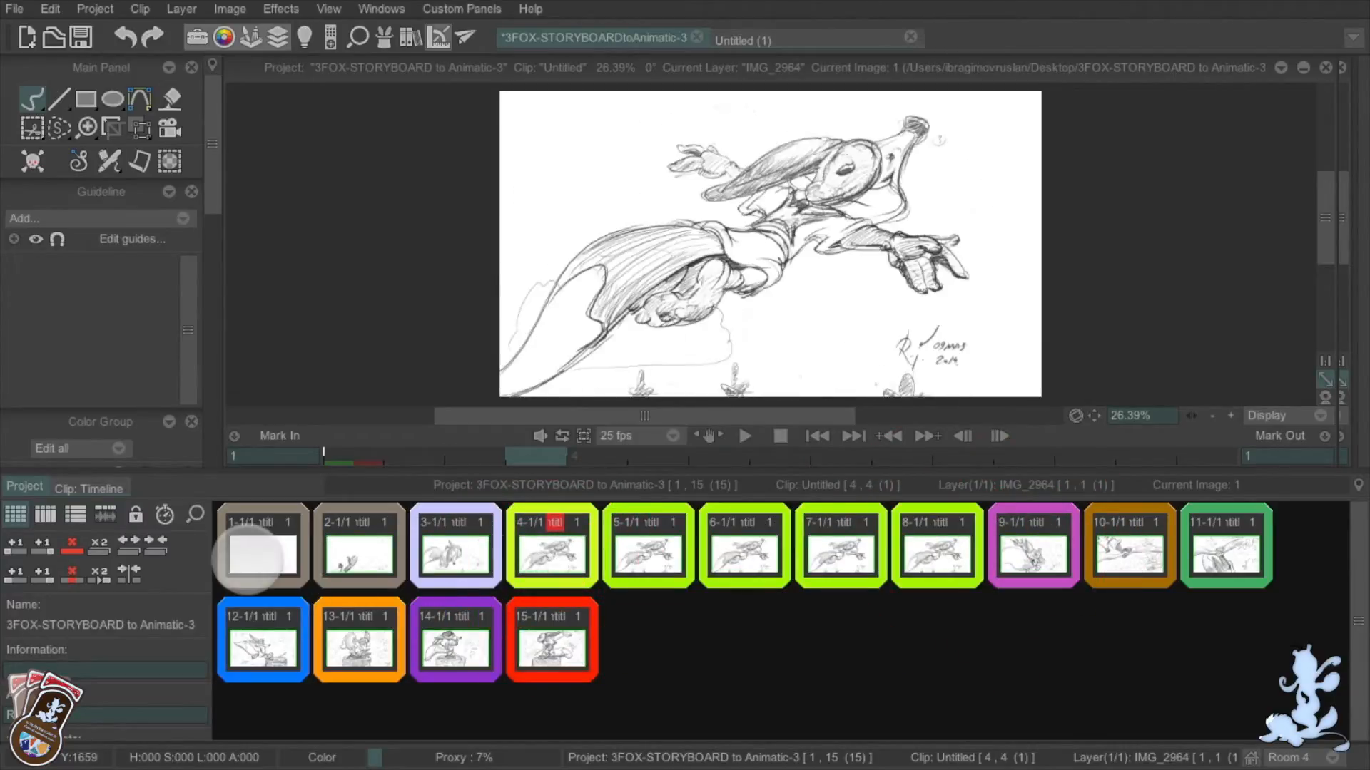
Undo the four duplications of the bright green scene
key("super+z")
key("super+z")
key("super+z")
key("super+z")
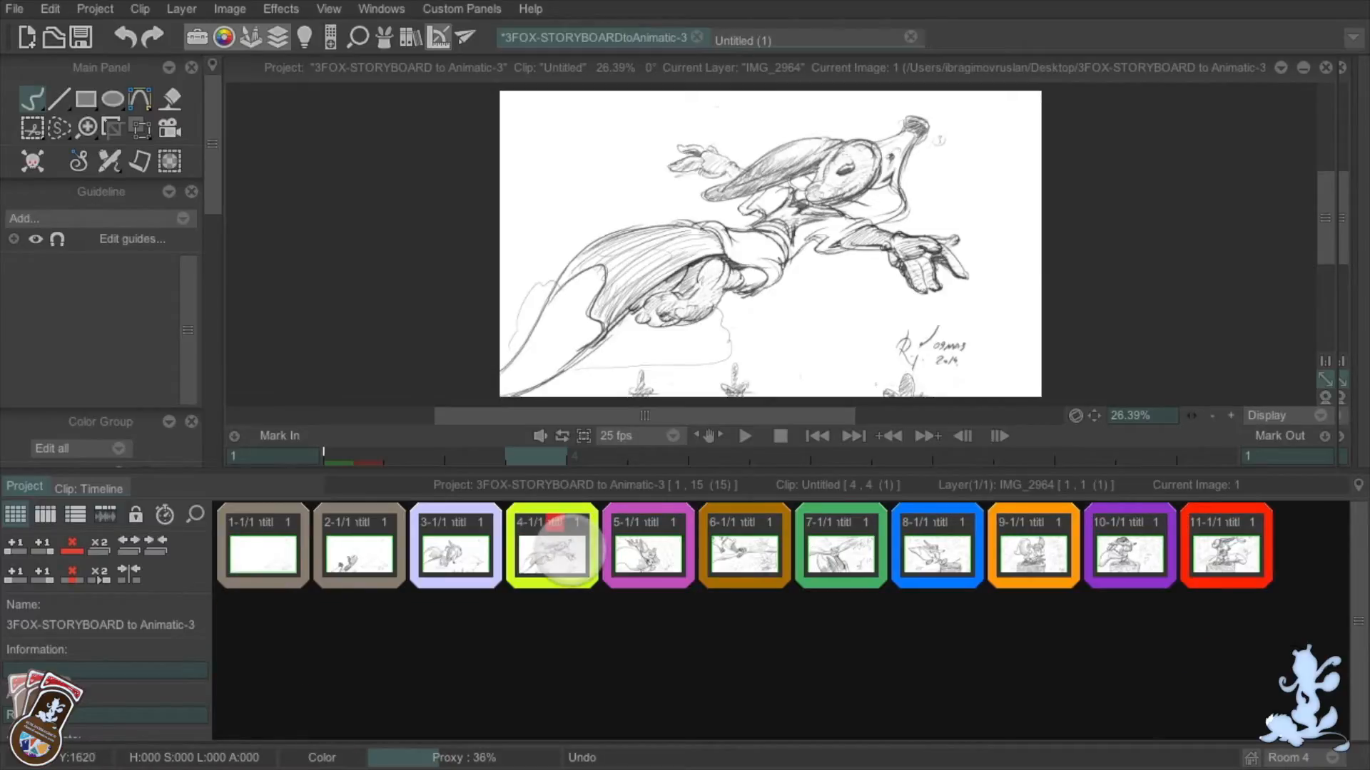
Duplicate the bright green scene once, delete the copy and reselect the original scene
left_click(550, 549)
left_click(99, 544)
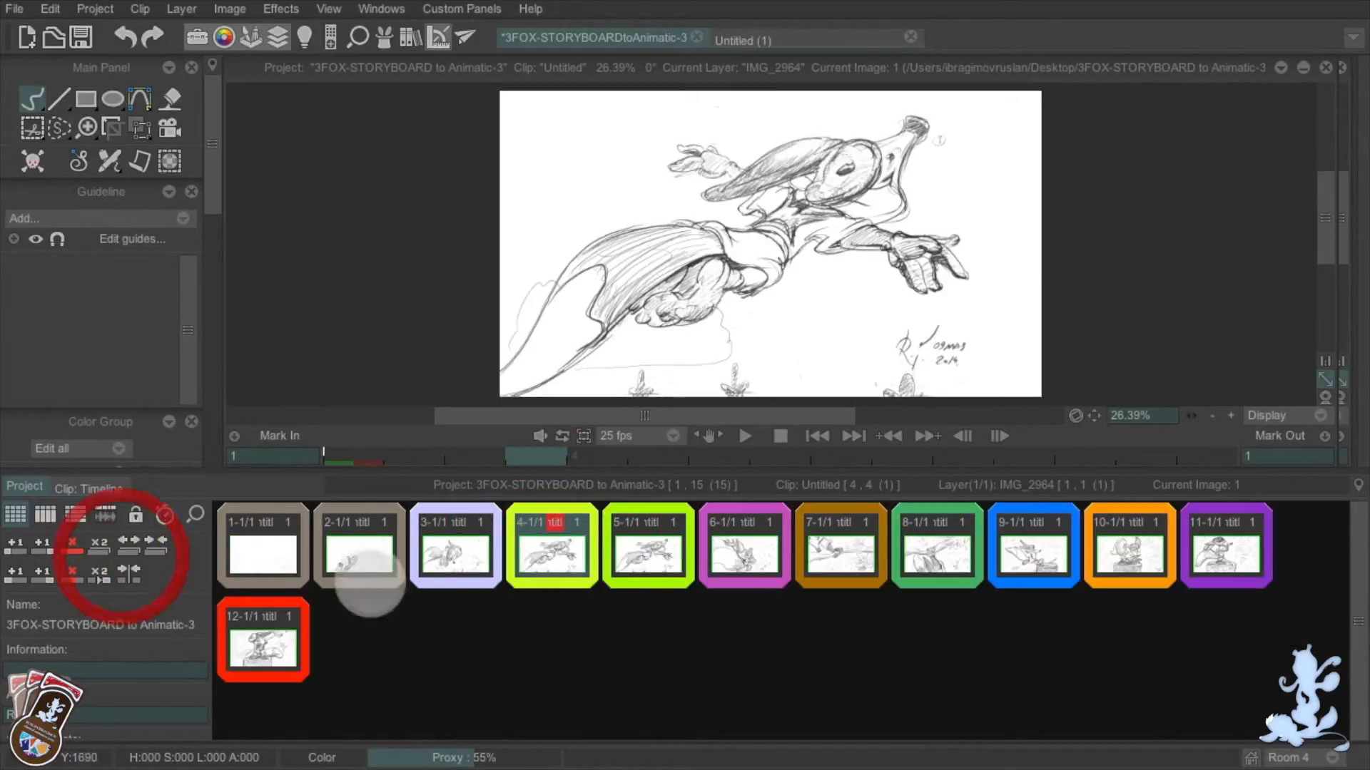
left_click(640, 553)
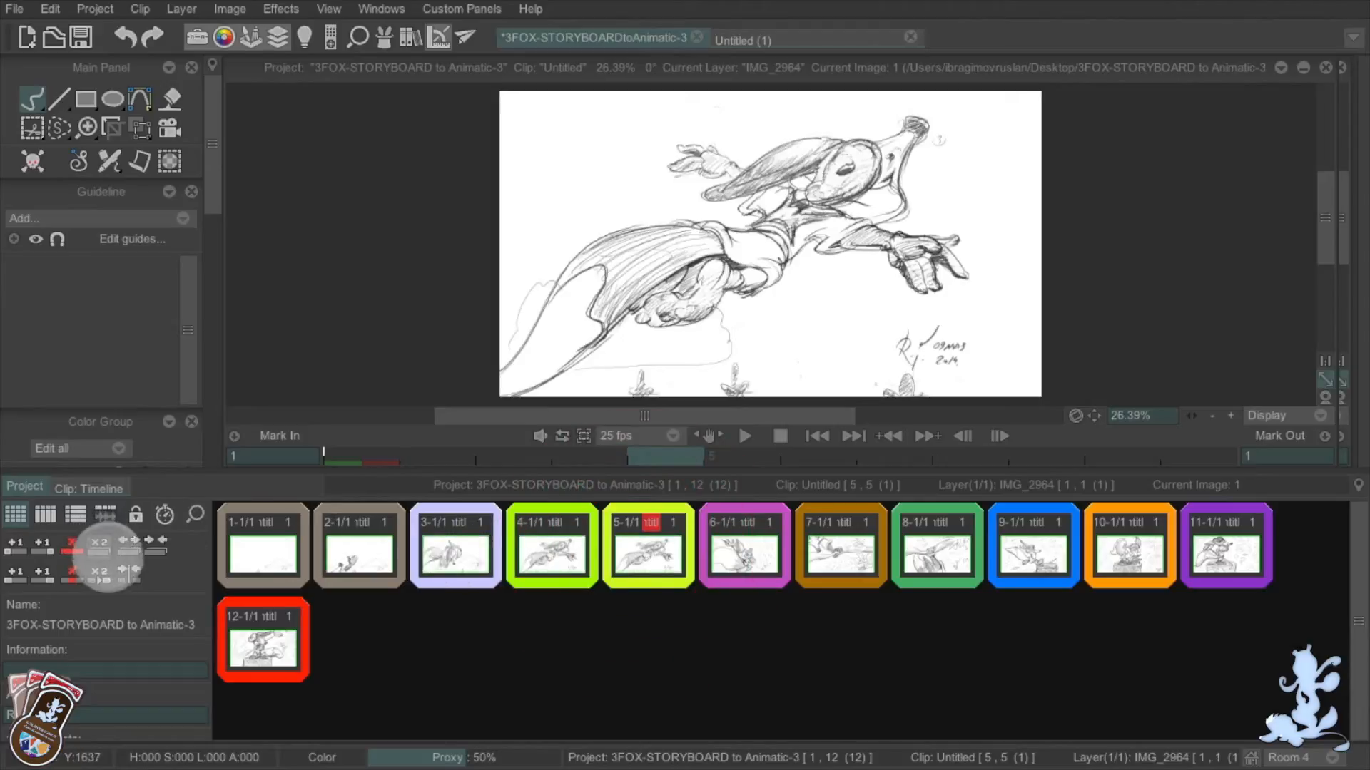
left_click(72, 544)
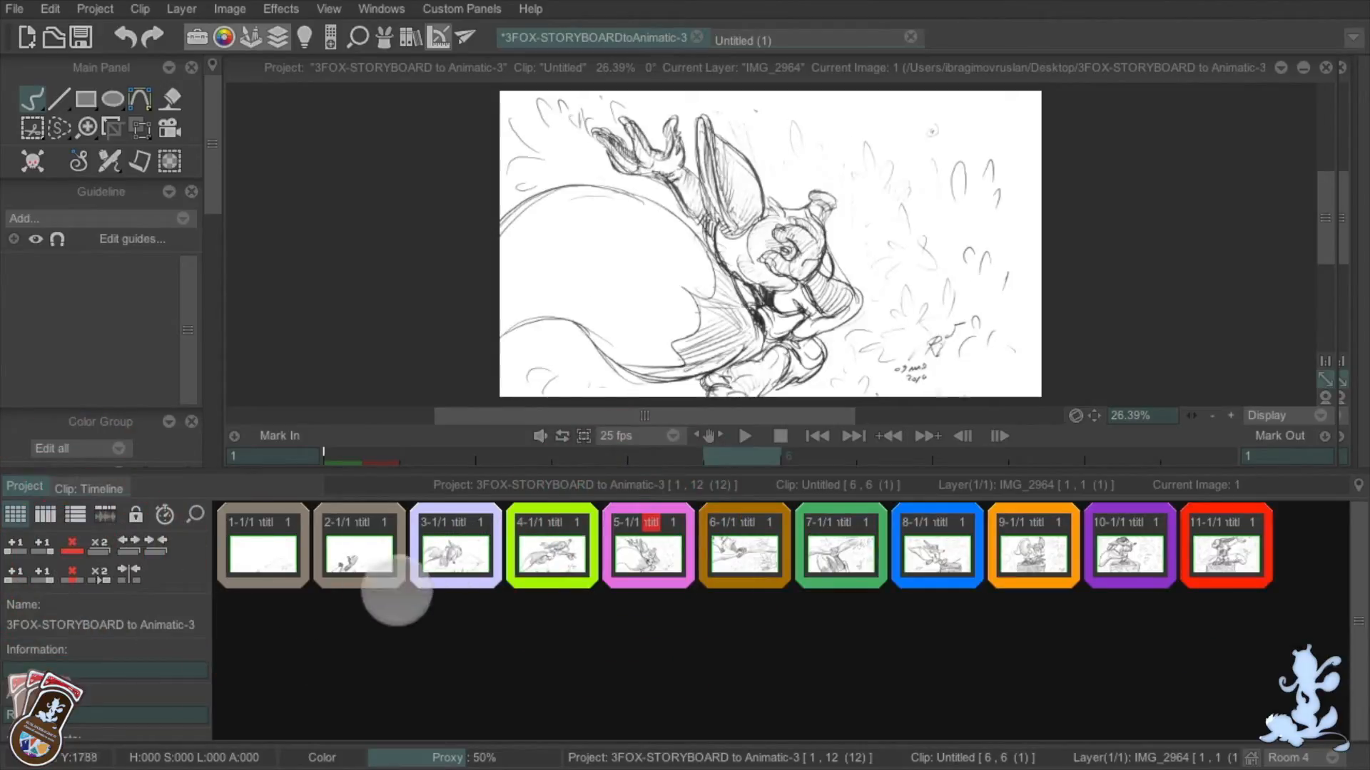
left_click(551, 549)
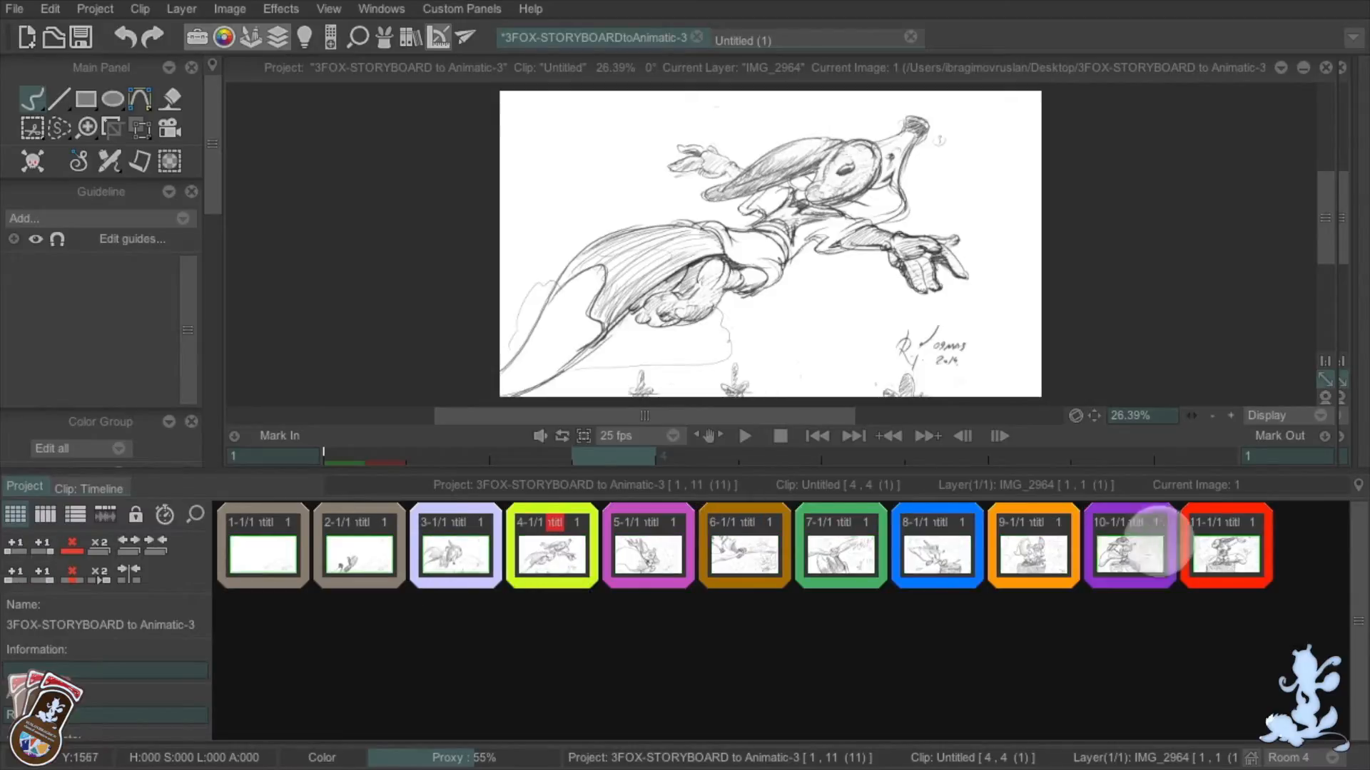
Add six new empty scenes after the red scene at the end of the project
left_click(1224, 548)
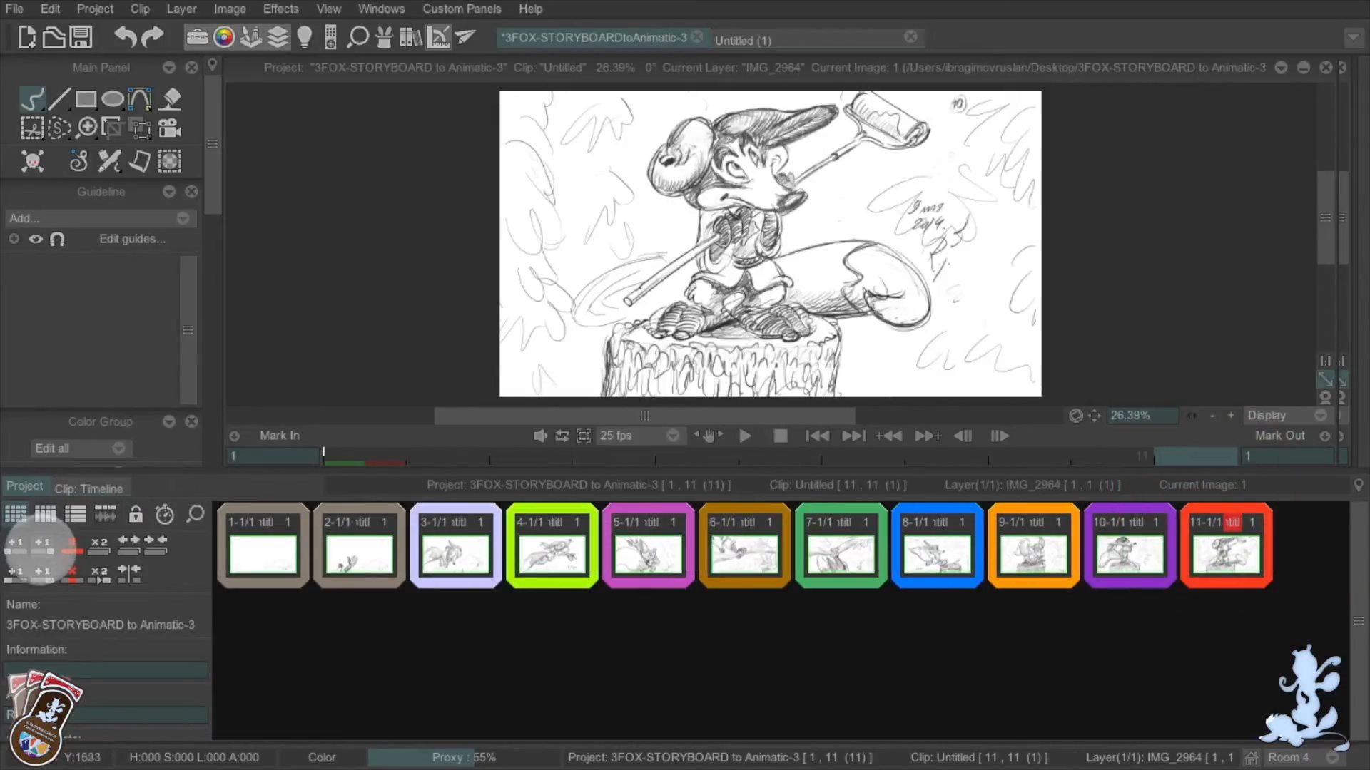
left_click(41, 547)
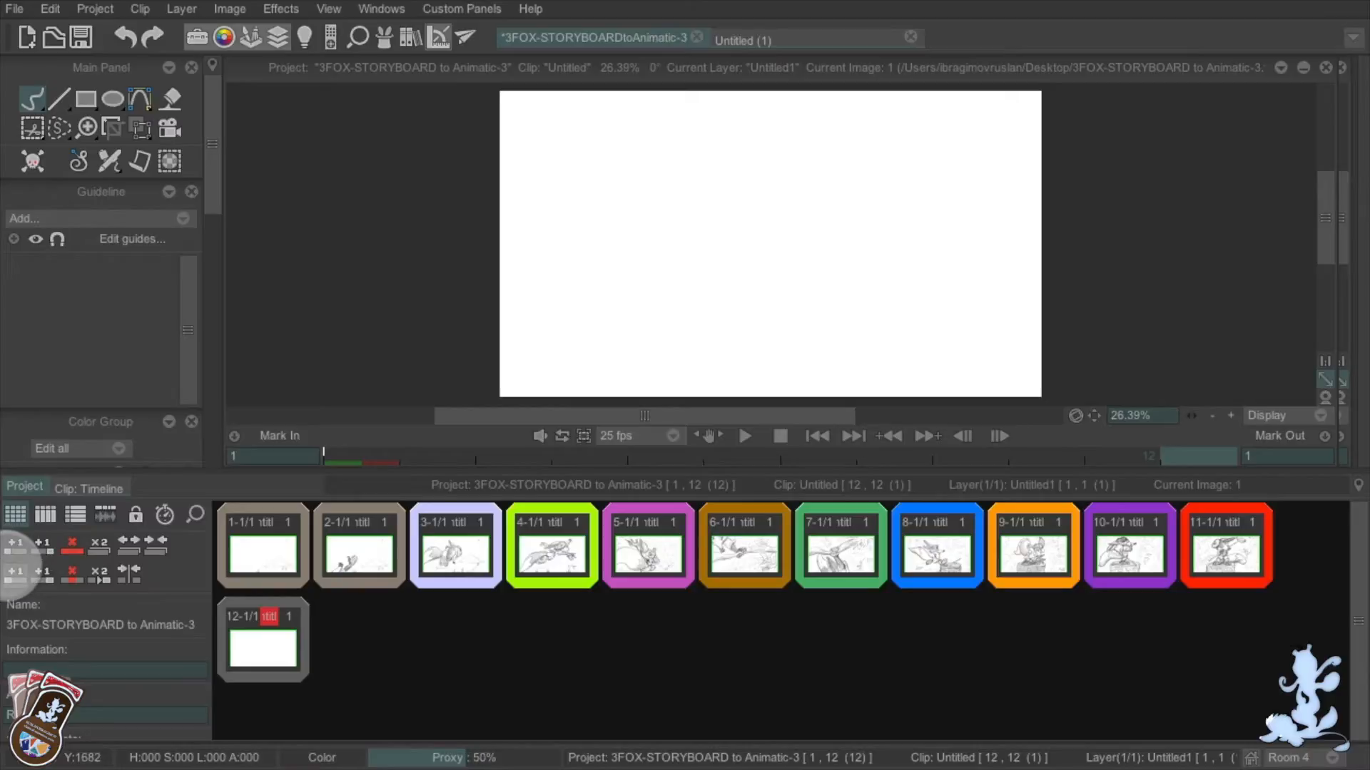
left_click(41, 547)
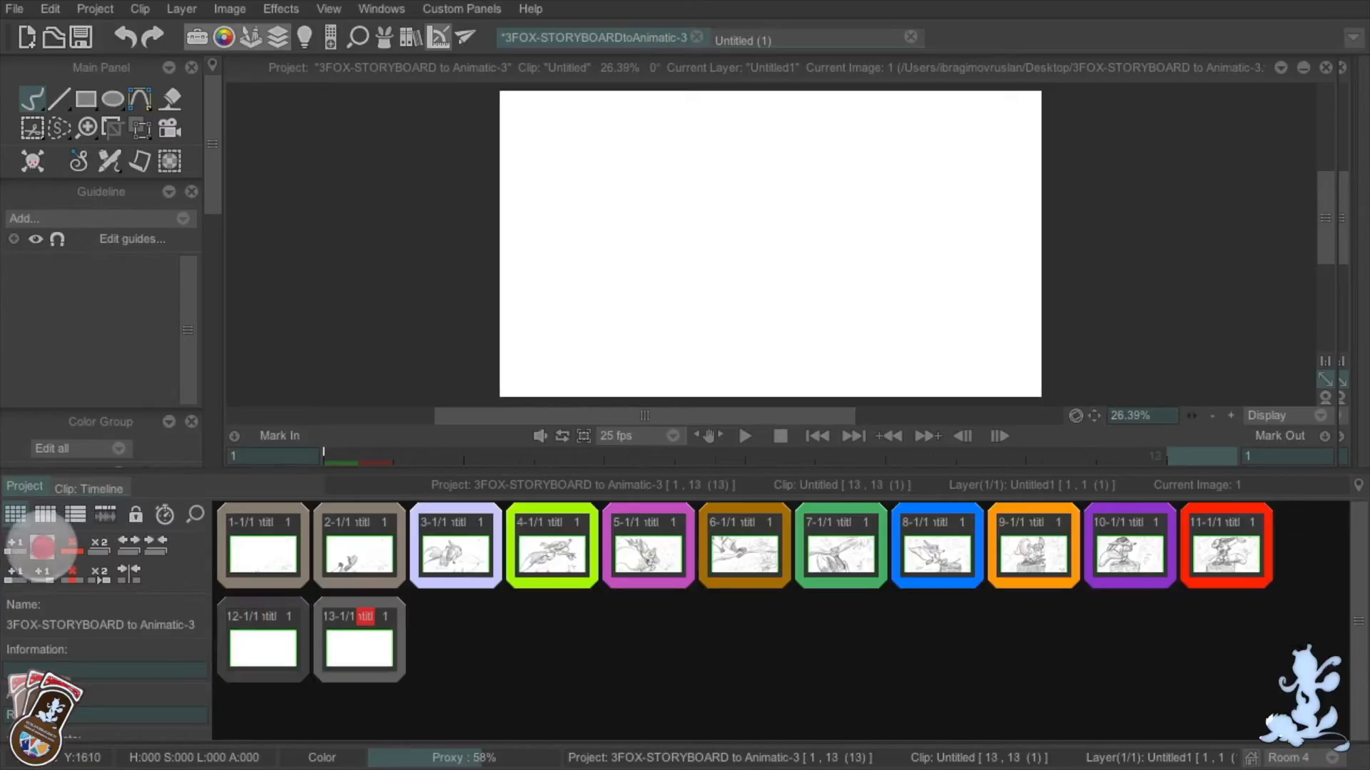
left_click(41, 546)
left_click(41, 546)
left_click(42, 546)
left_click(41, 547)
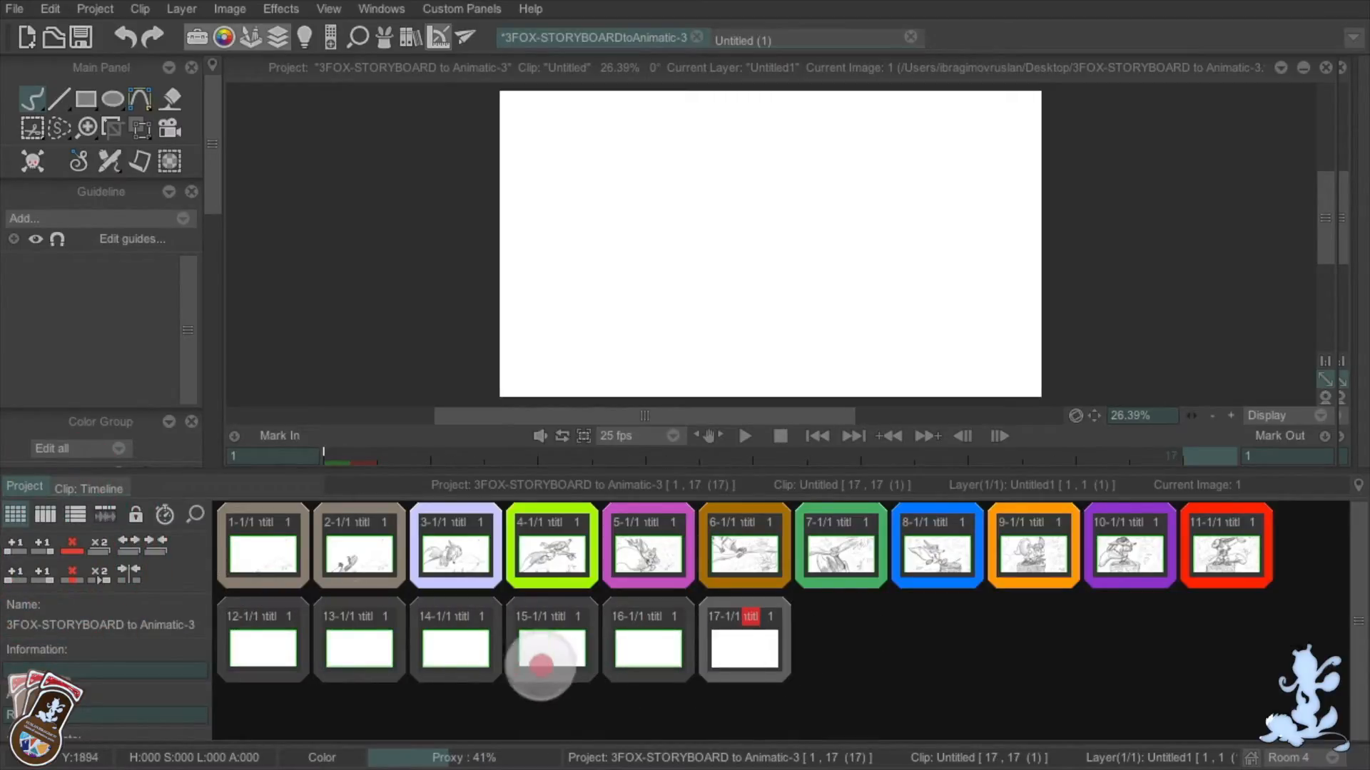
Delete the six empty scenes that follow the red scene, working back from the last one
left_click(383, 665)
left_click(722, 639)
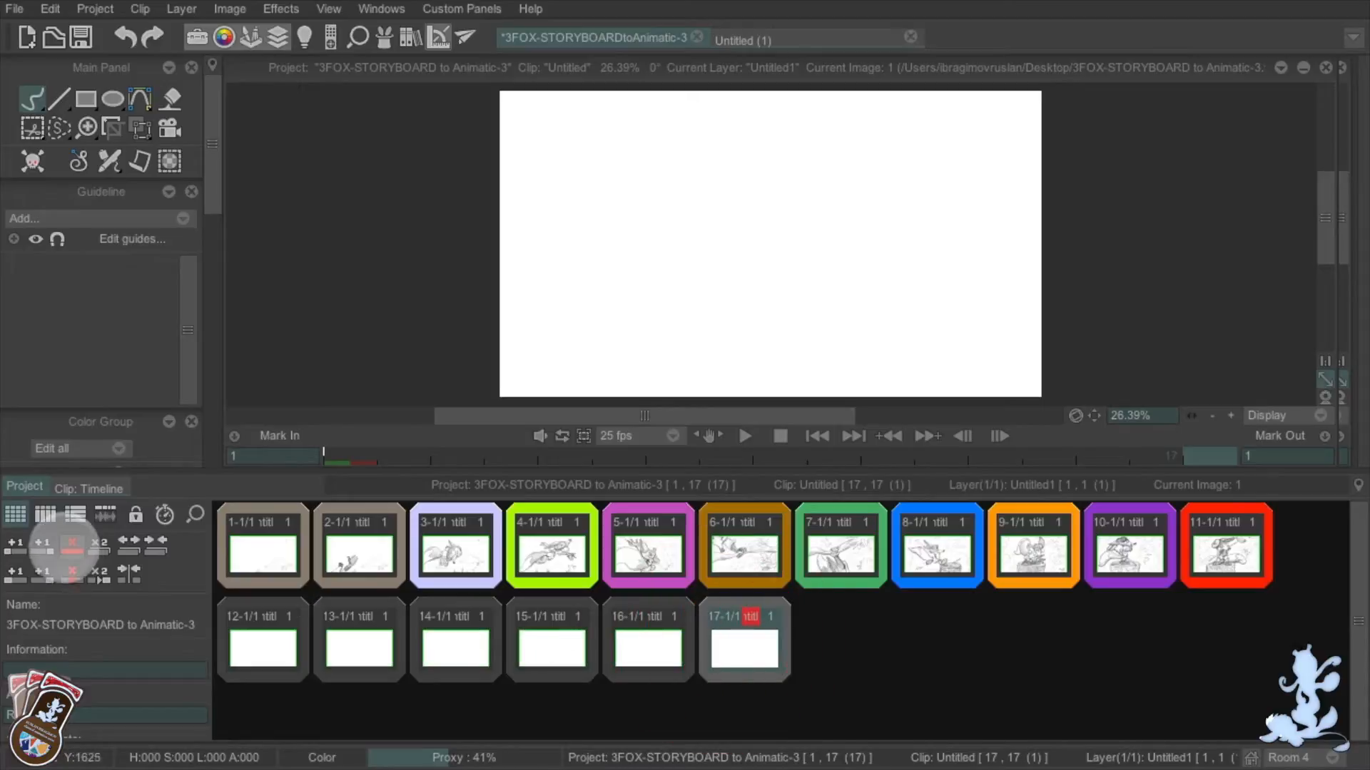
left_click(72, 546)
left_click(71, 546)
left_click(71, 546)
left_click(71, 547)
left_click(71, 547)
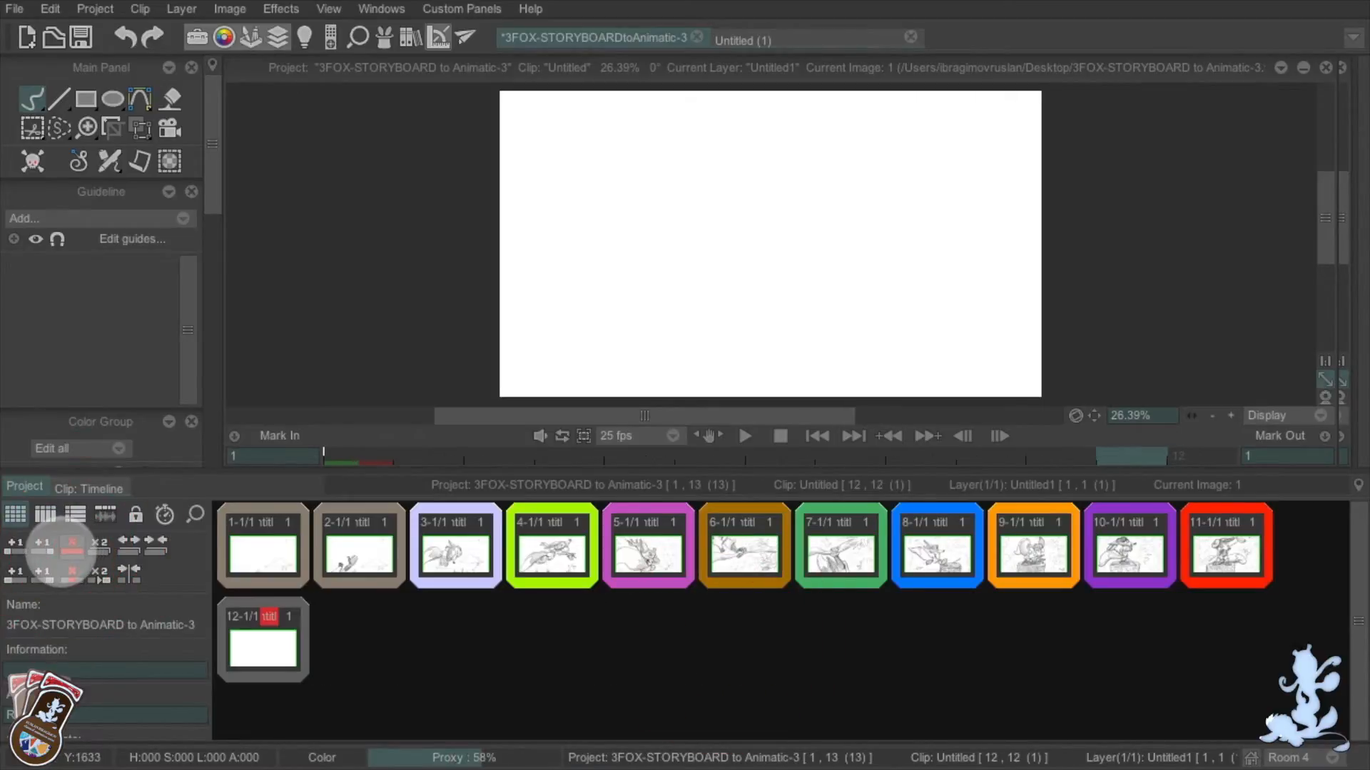
left_click(71, 546)
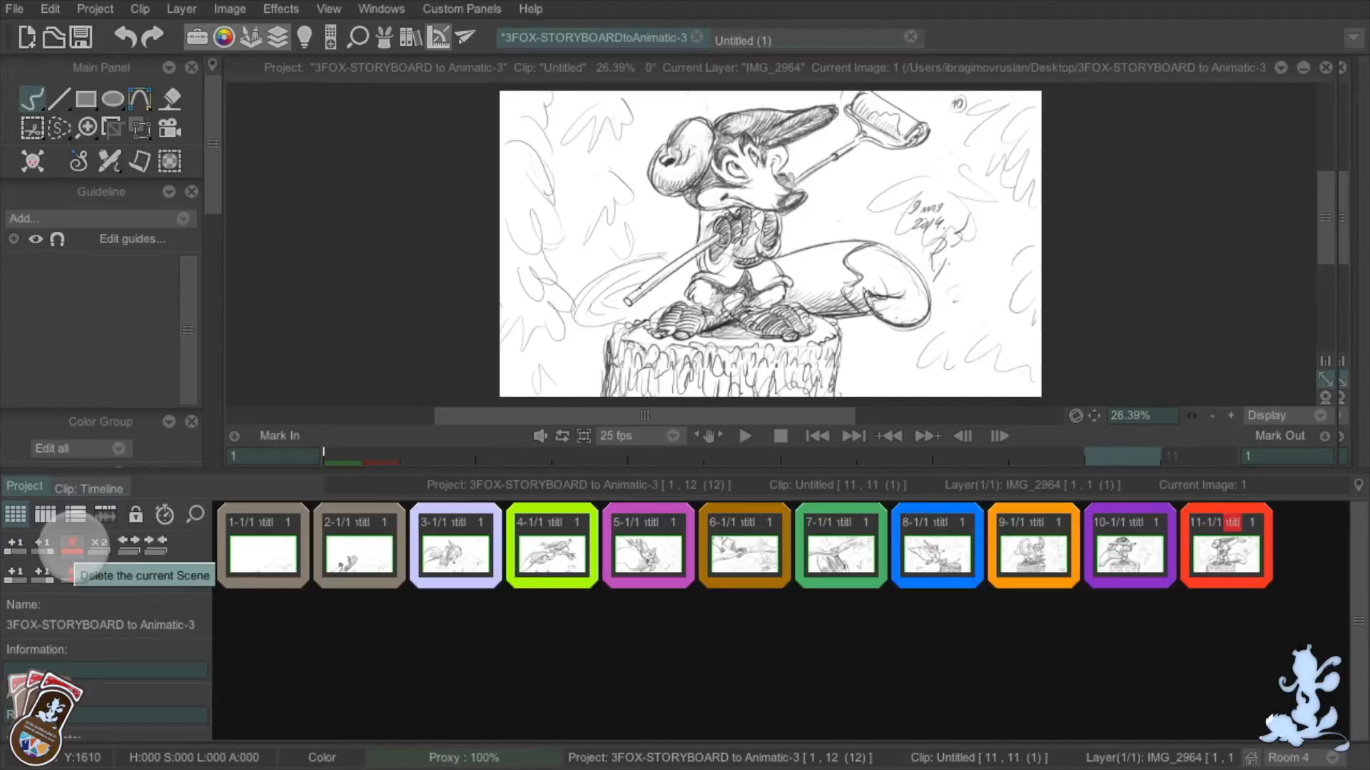
Duplicate the red scene six times at the end of the project
left_click(1202, 567)
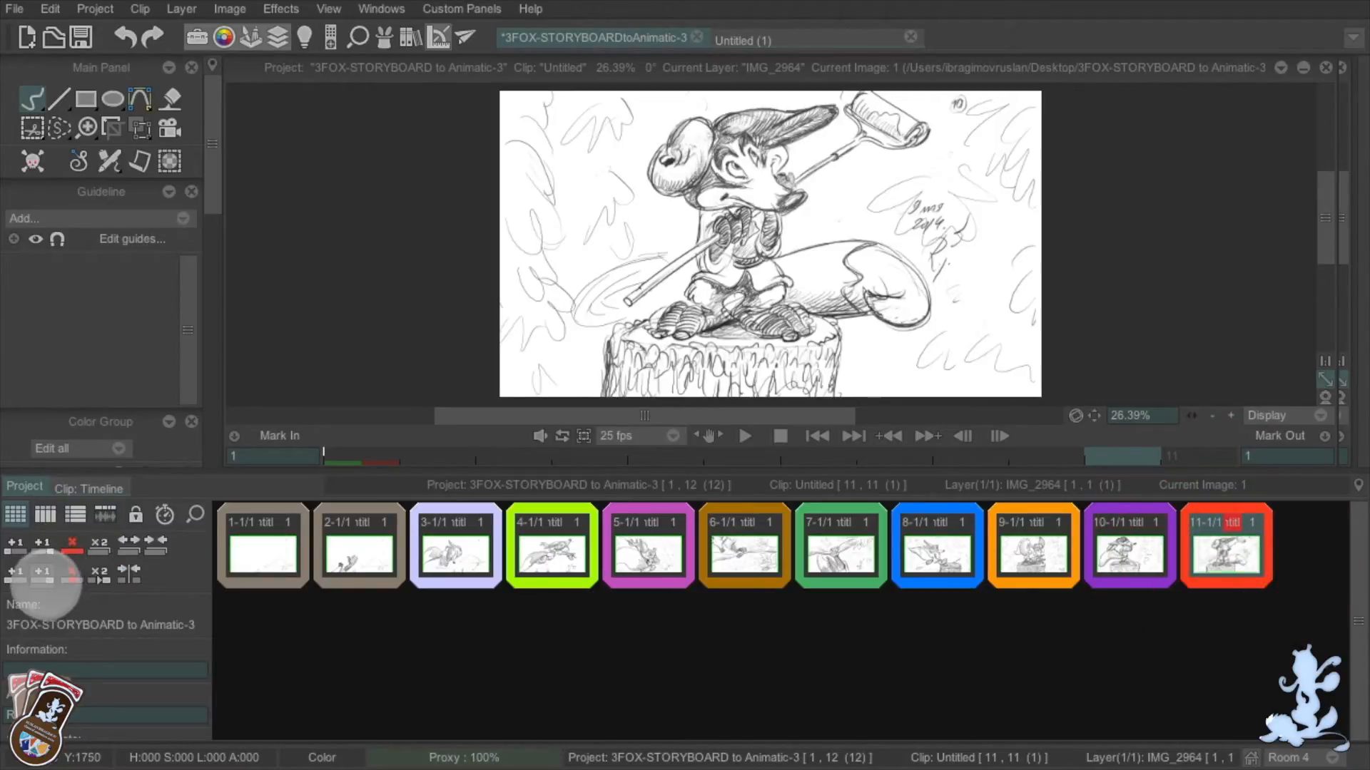
left_click(98, 546)
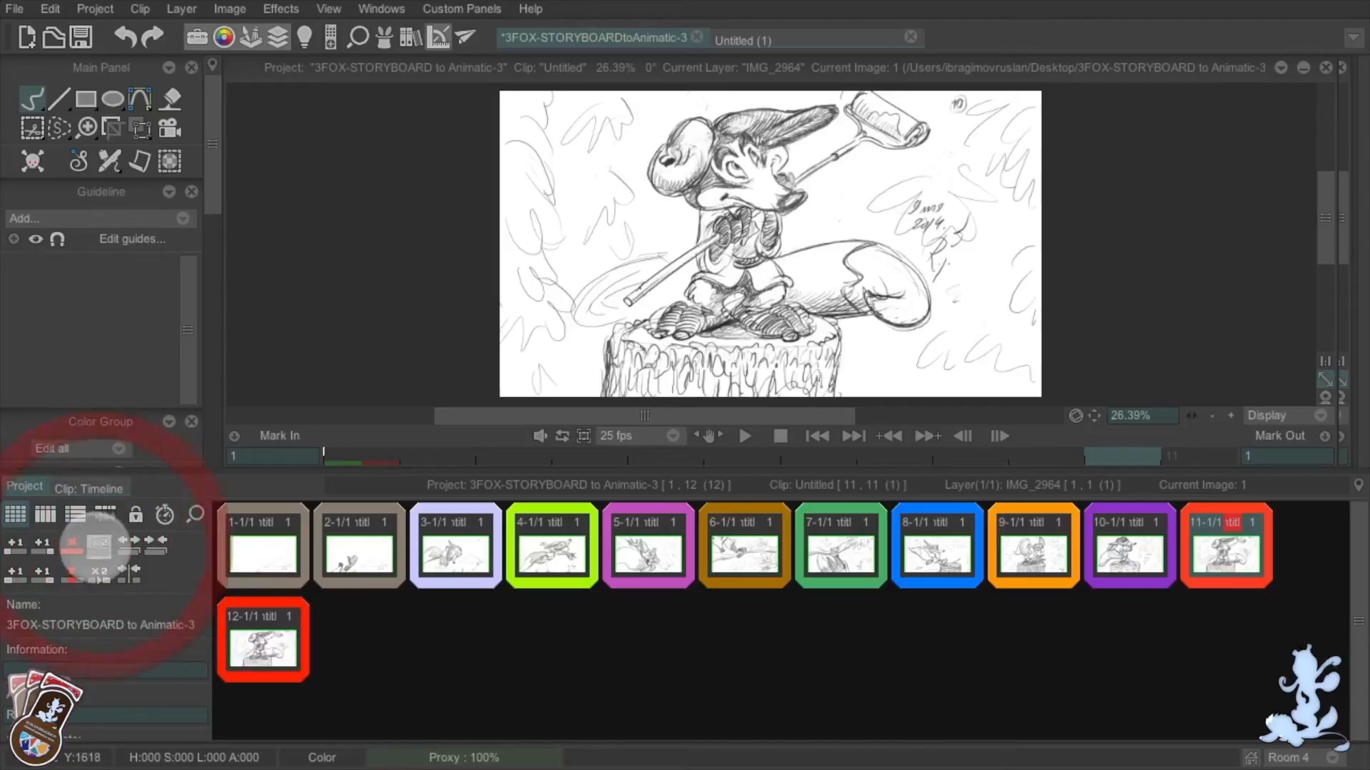
left_click(99, 546)
left_click(99, 546)
left_click(99, 546)
left_click(98, 546)
left_click(99, 546)
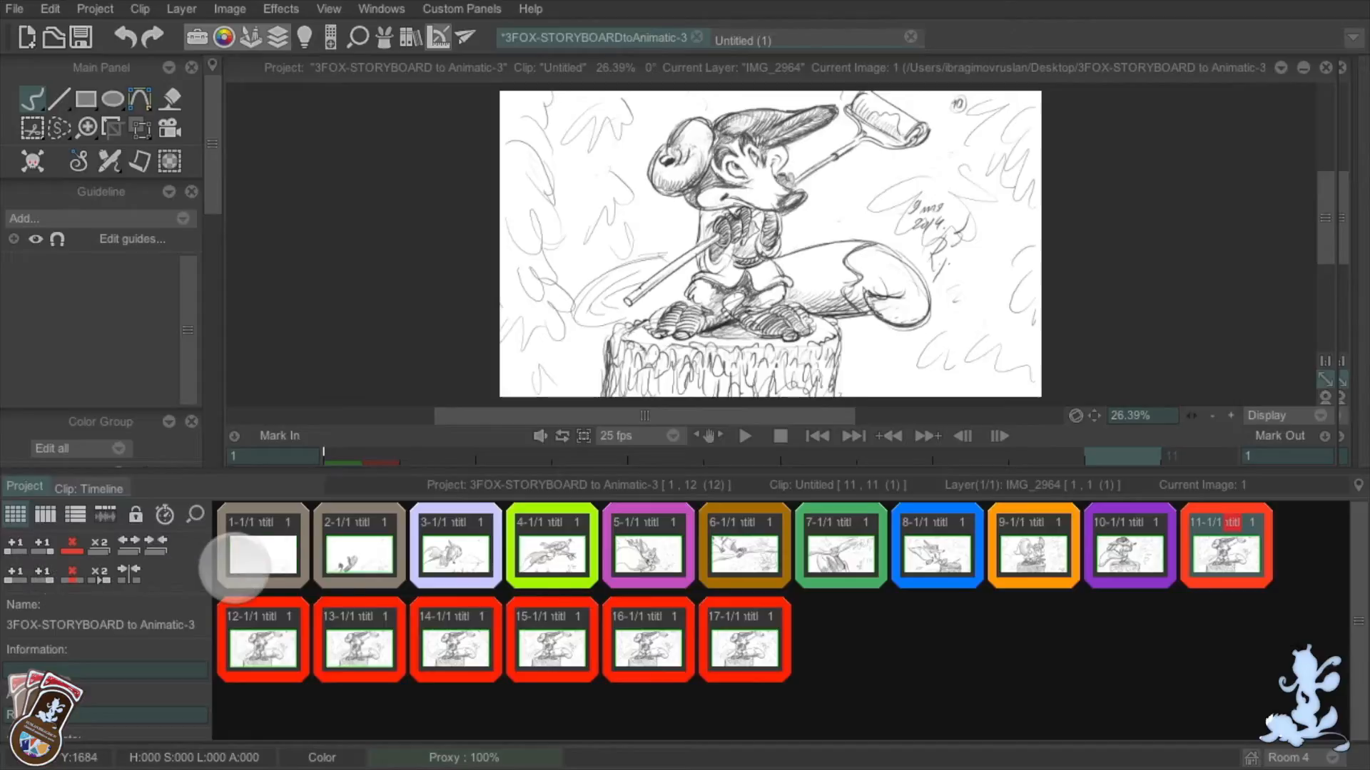
Delete the six duplicated red scenes, keeping only the original red scene 11
left_click(738, 635)
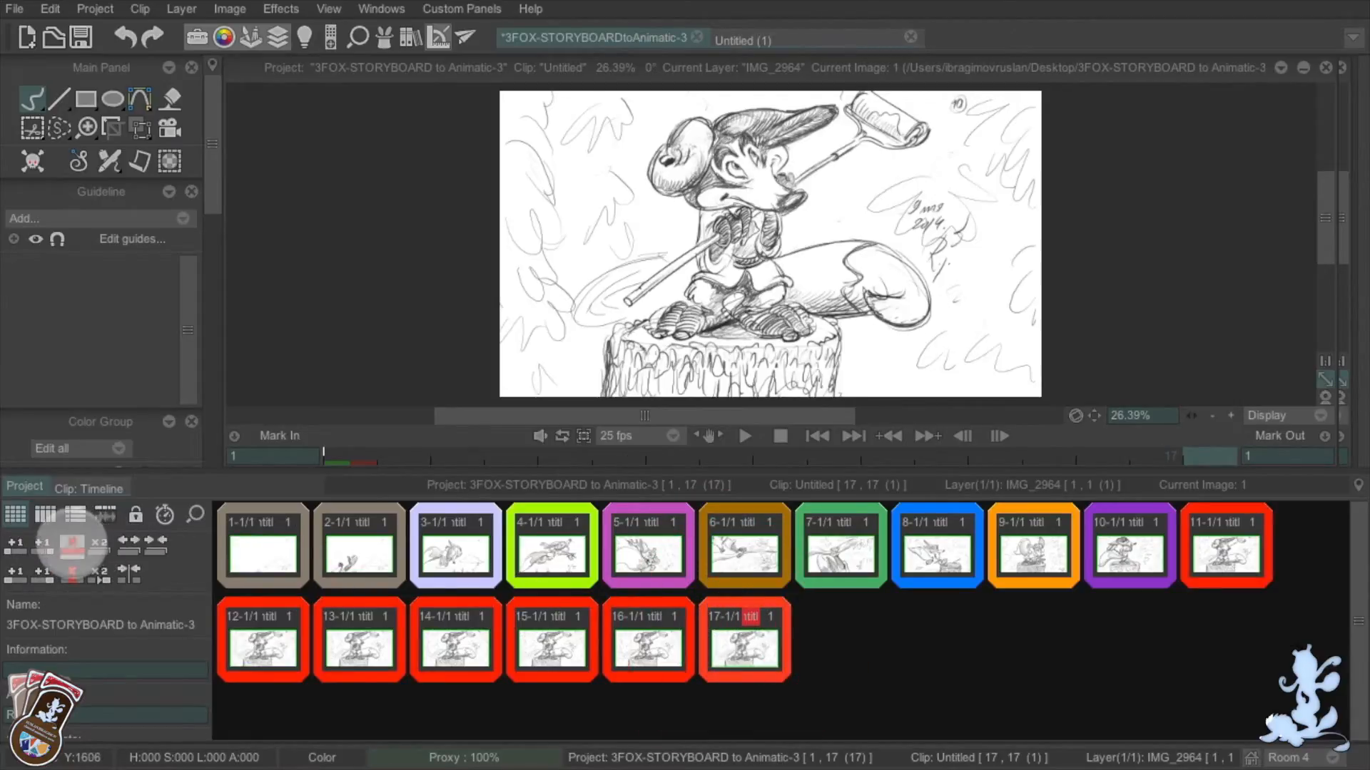
left_click(72, 545)
left_click(72, 544)
left_click(71, 544)
left_click(72, 544)
left_click(71, 544)
left_click(72, 545)
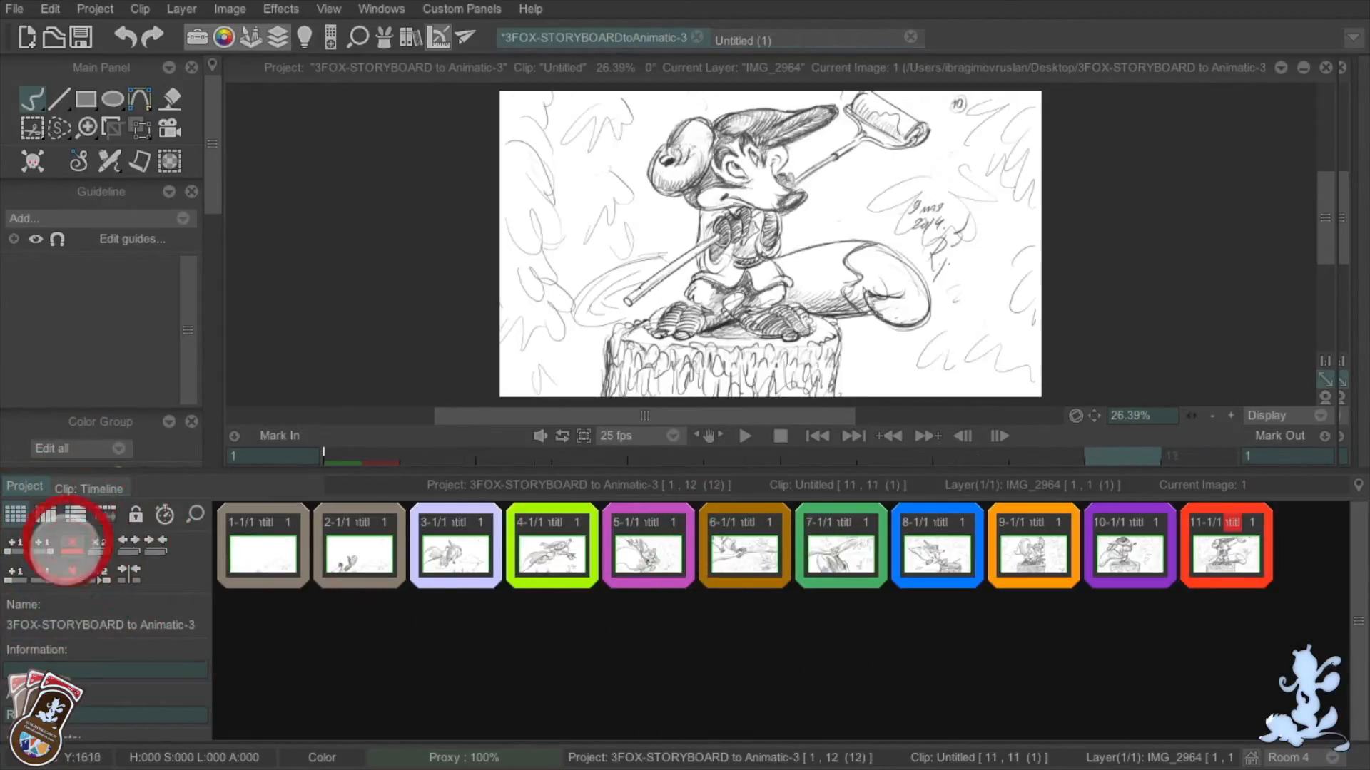
Duplicate the red clip six times inside scene 11 so the scene holds seven clips
left_click(1205, 553)
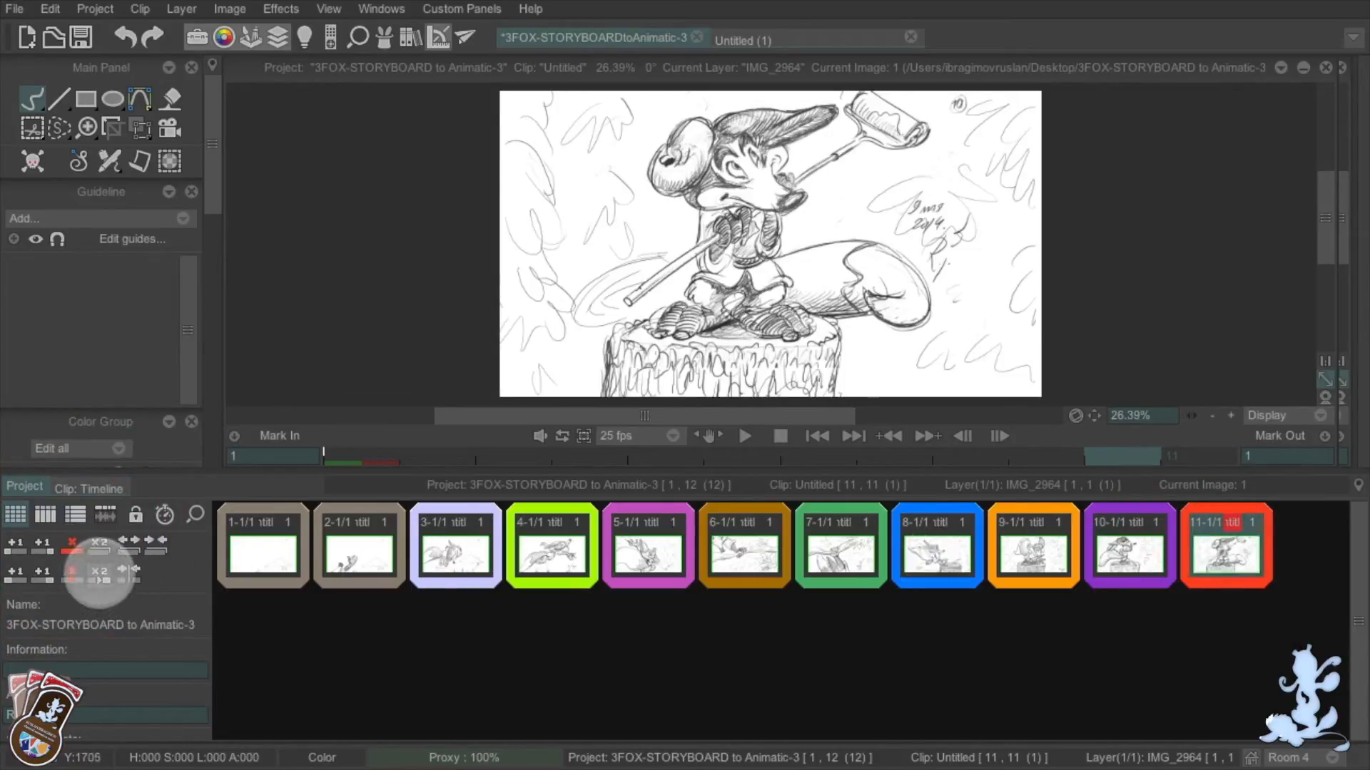
left_click(99, 572)
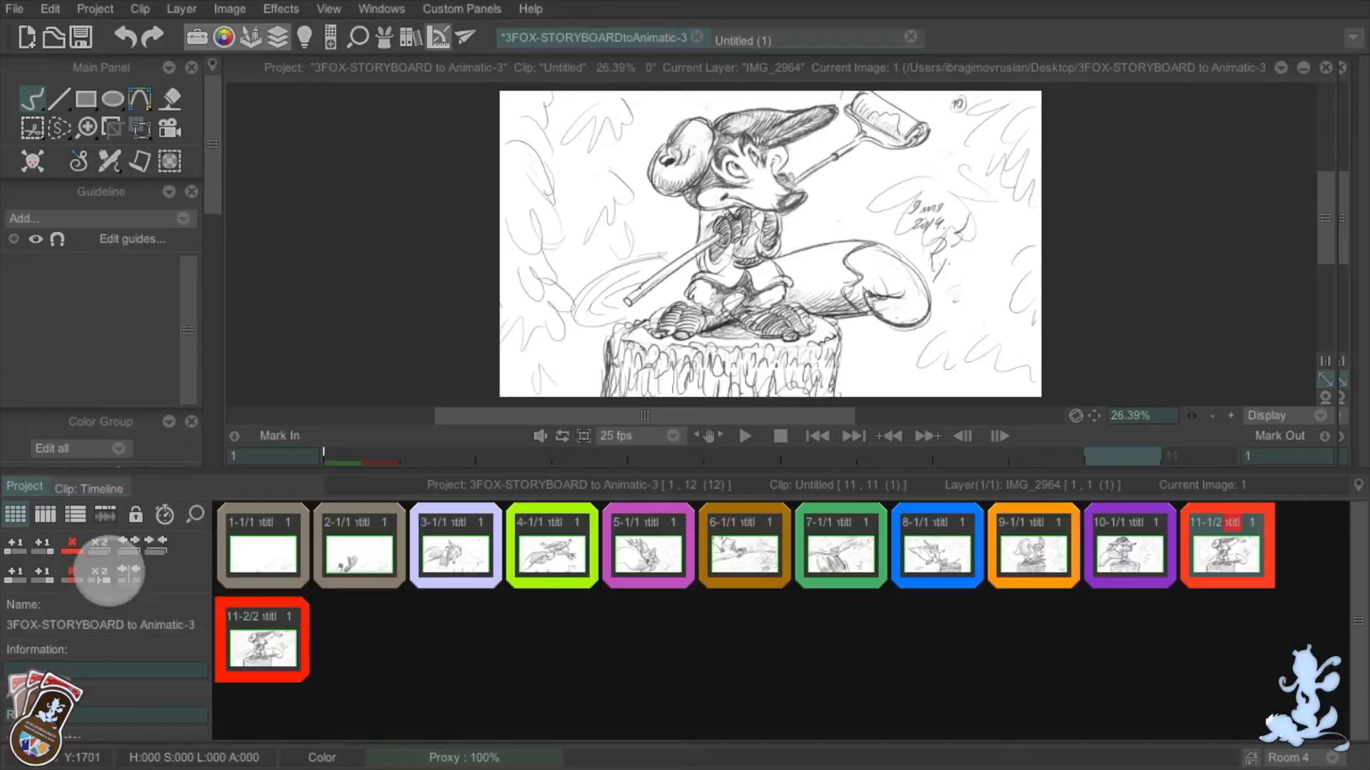
left_click(107, 571)
left_click(107, 571)
left_click(107, 570)
left_click(107, 571)
left_click(107, 570)
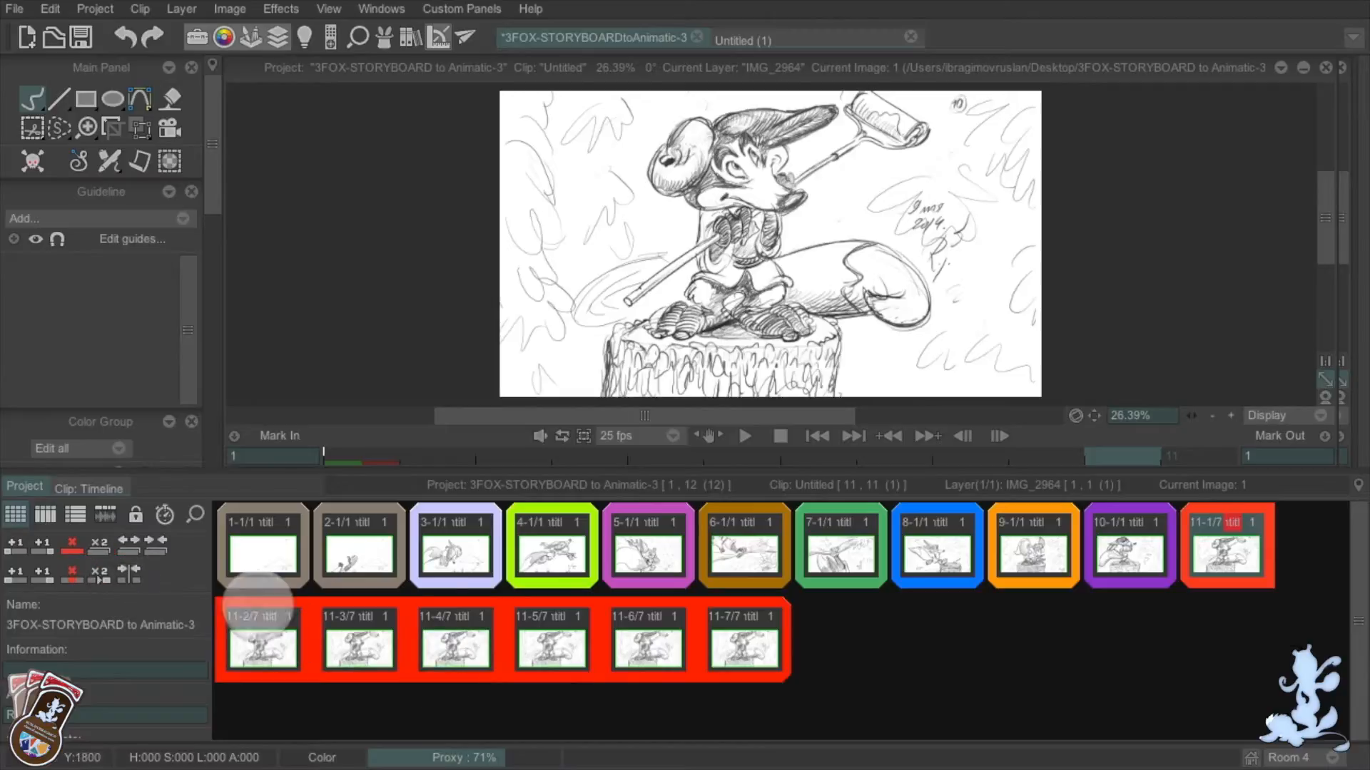
Merge the sixth and seventh clips of the red scene into one clip
left_click(622, 642)
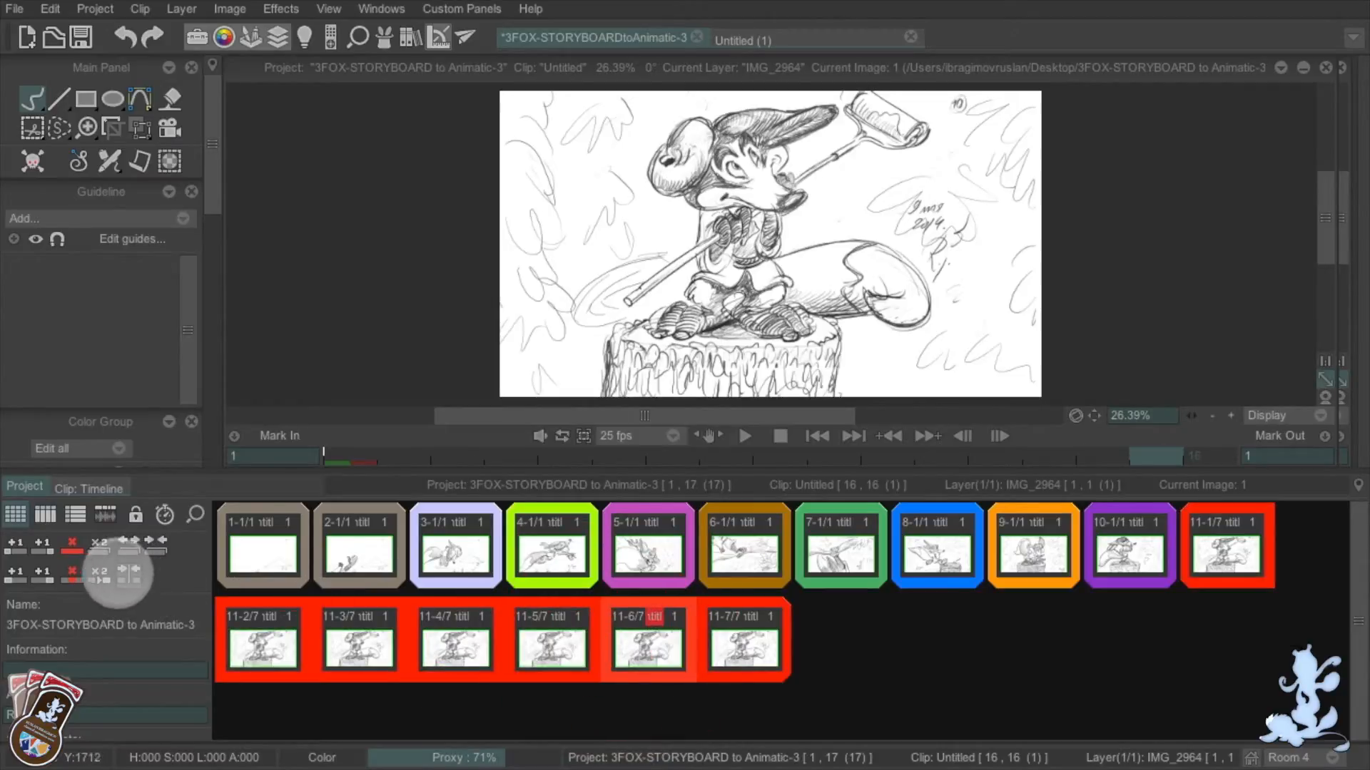
left_click(128, 572)
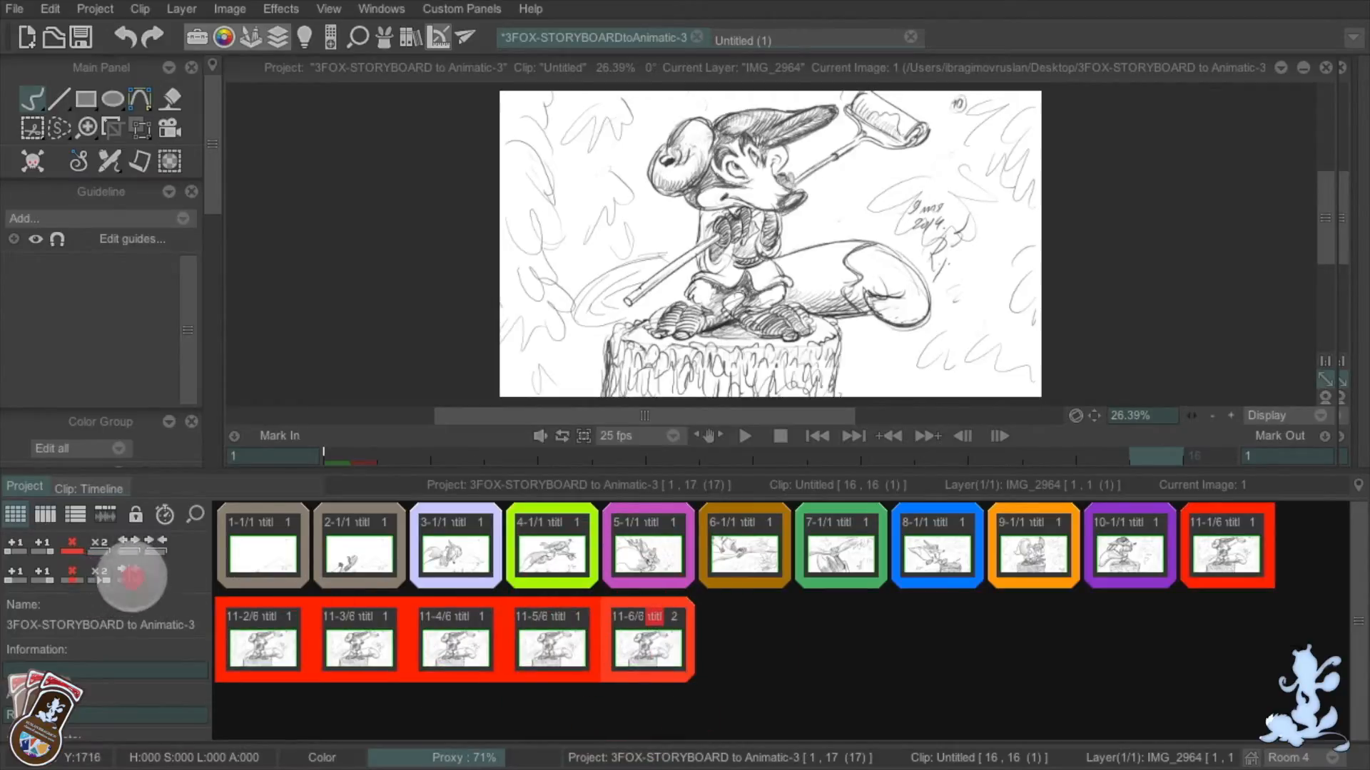
left_click(128, 543)
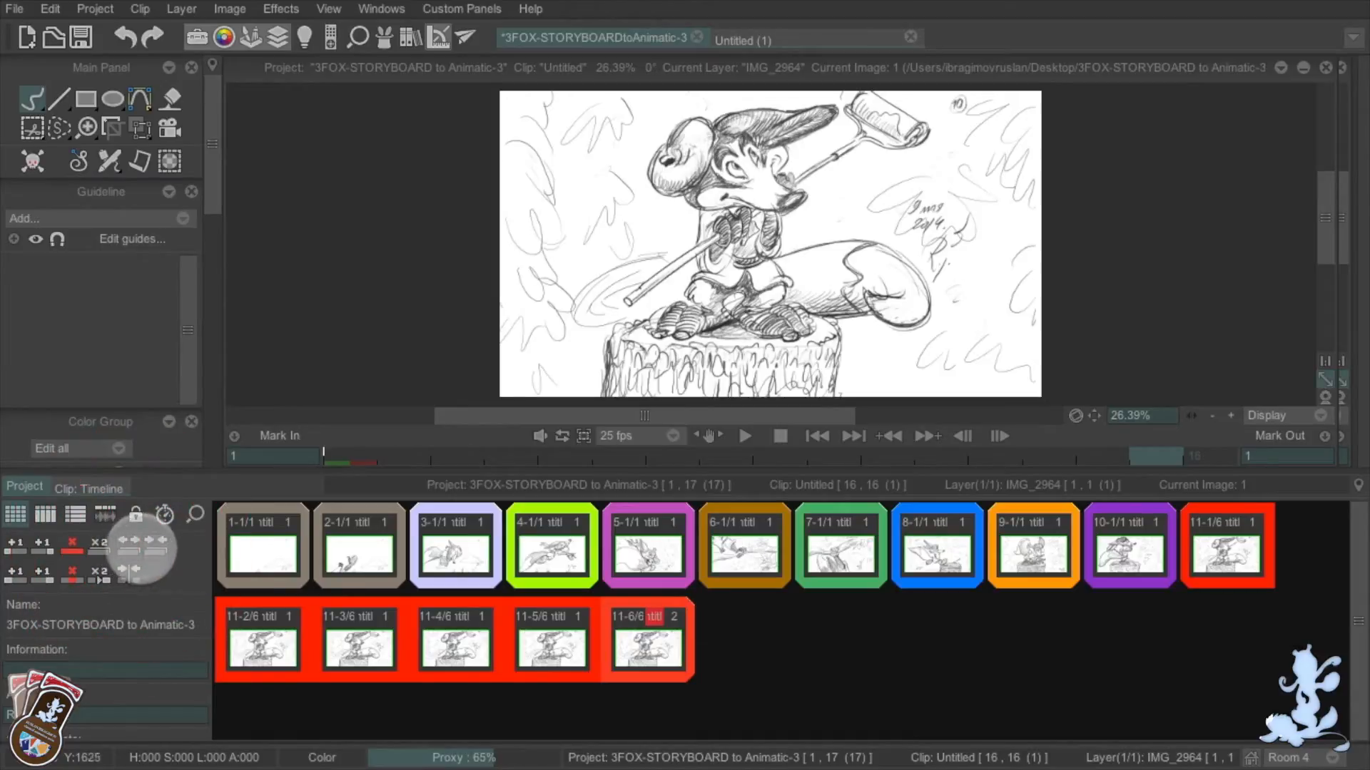
Split the red scene after its fifth clip and again after its fourth clip, separating the last two clips into their own scenes
left_click(546, 637)
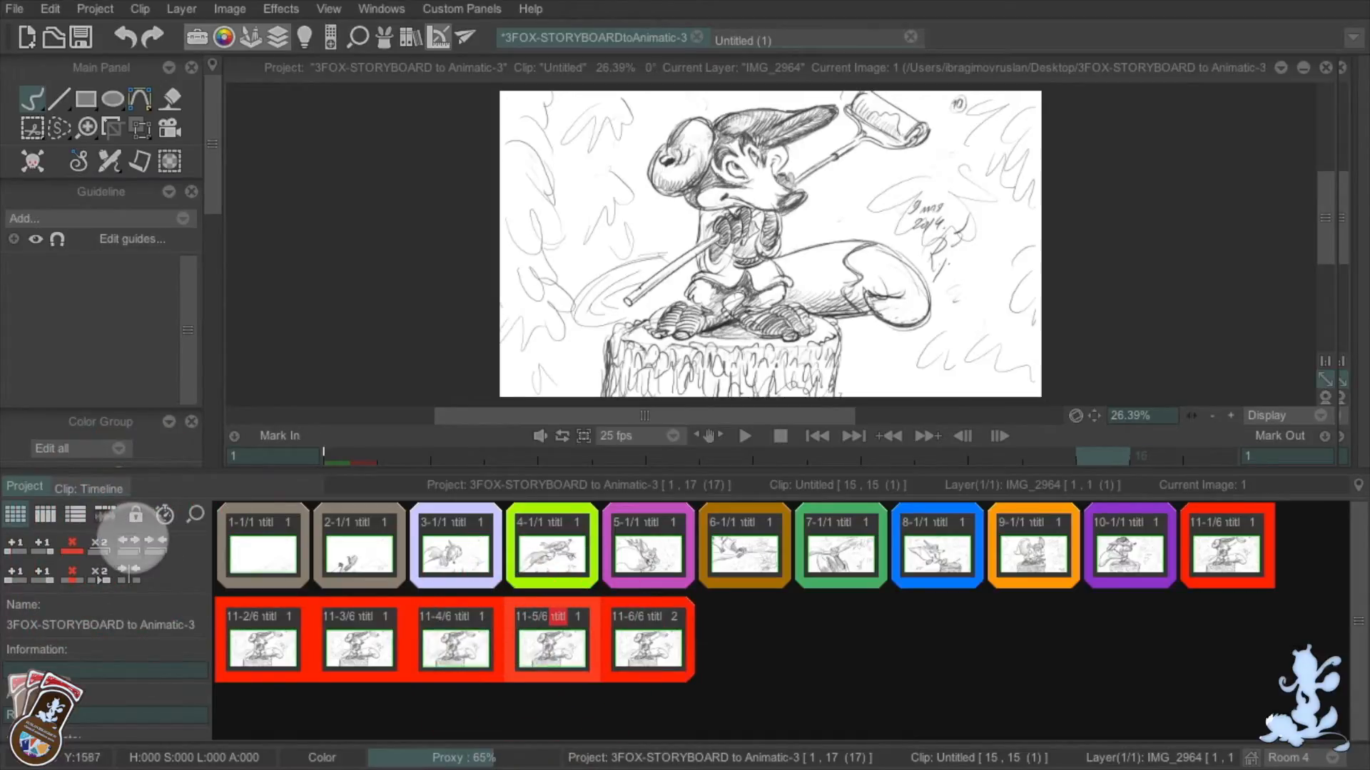
left_click(129, 544)
left_click(454, 626)
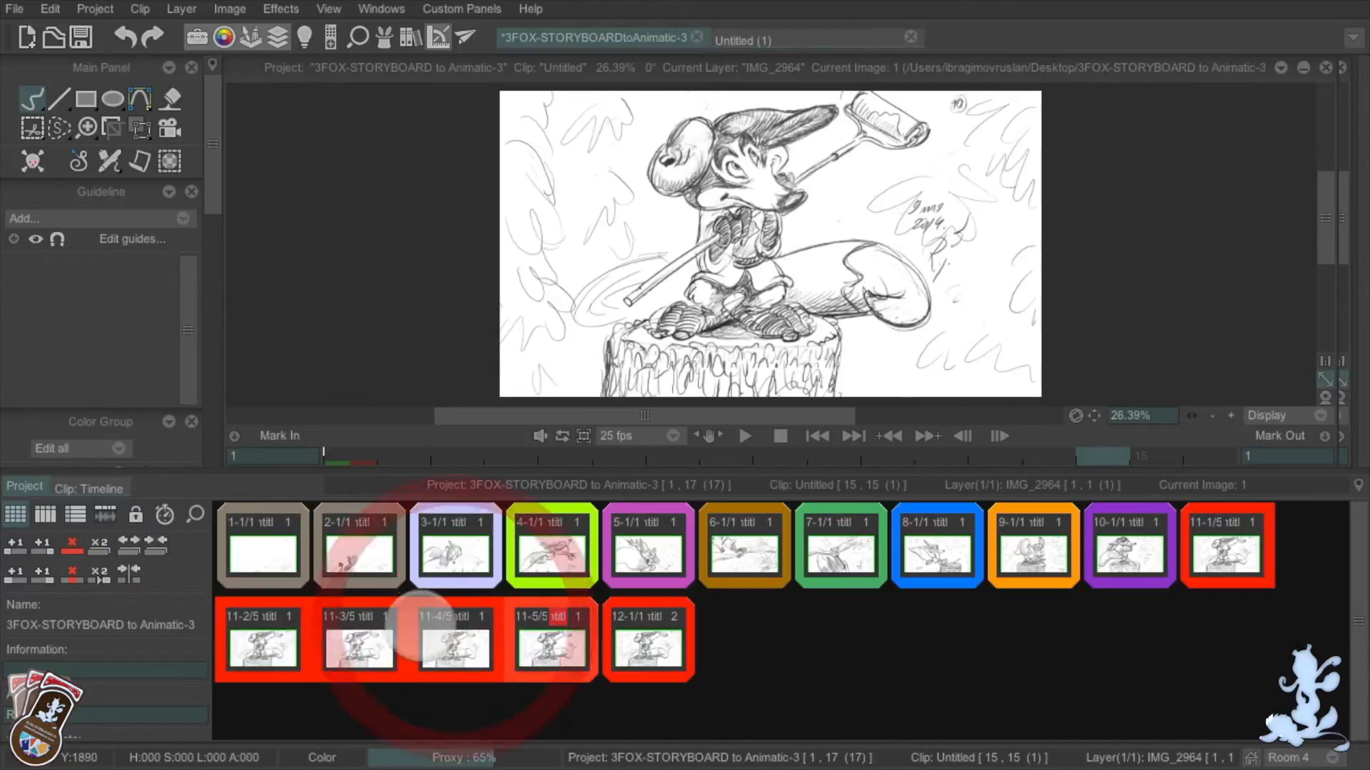
left_click(457, 644)
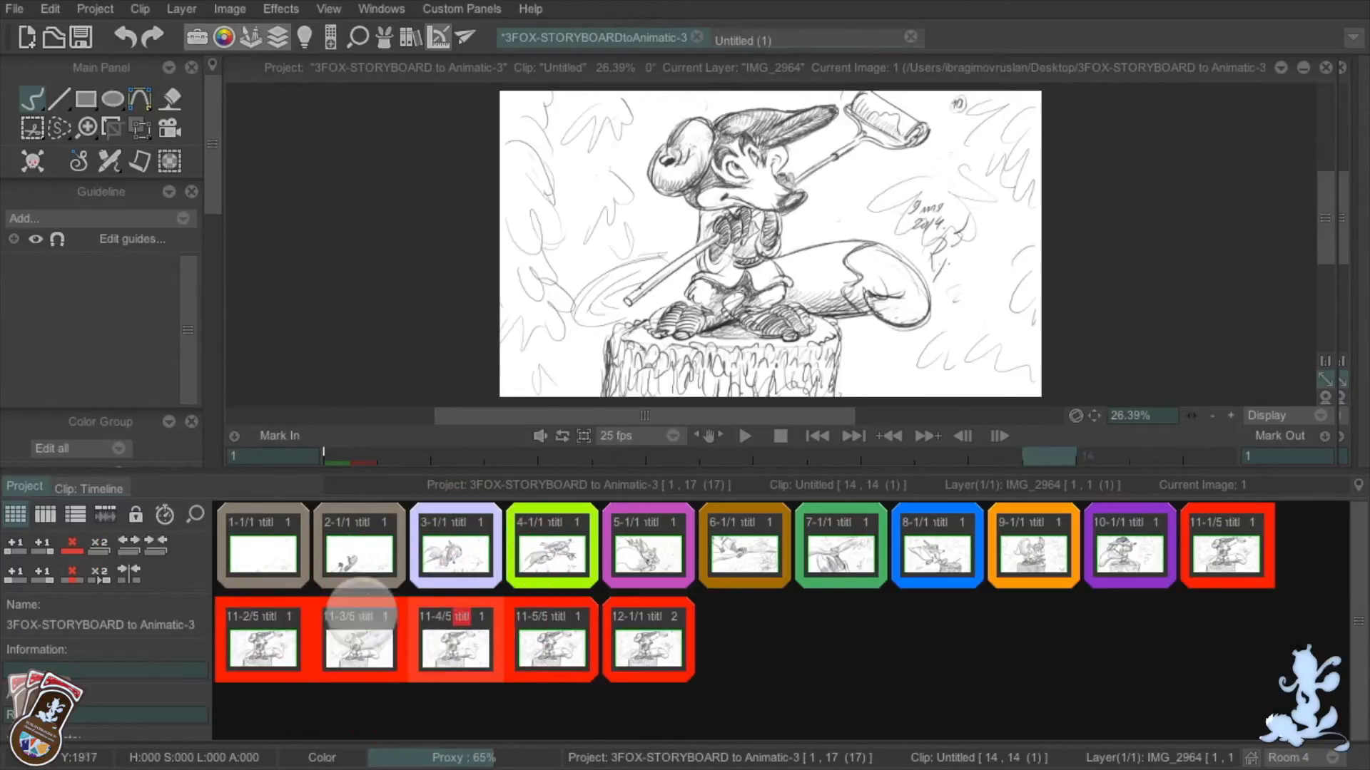
left_click(127, 544)
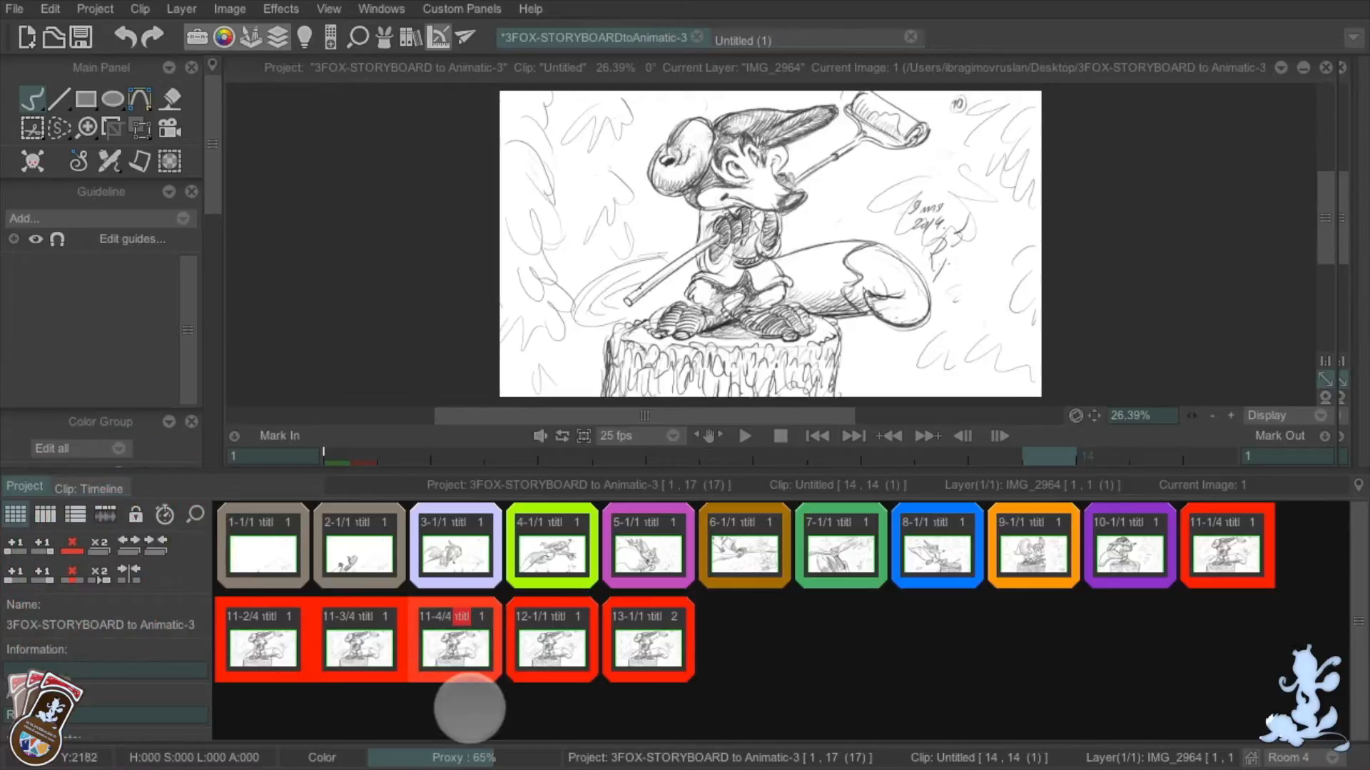
Delete the two single-clip red scenes 12 and 13 at the end of the project
left_click(644, 631)
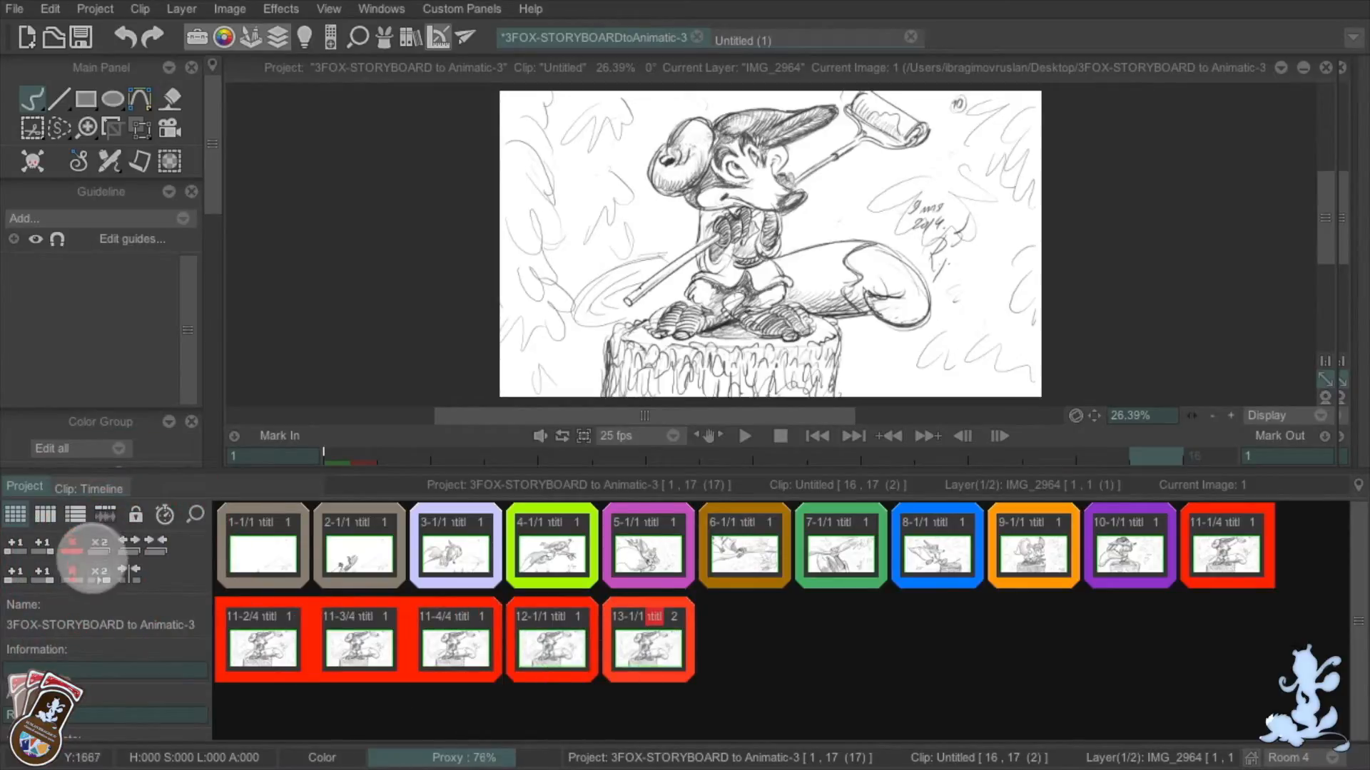
left_click(72, 545)
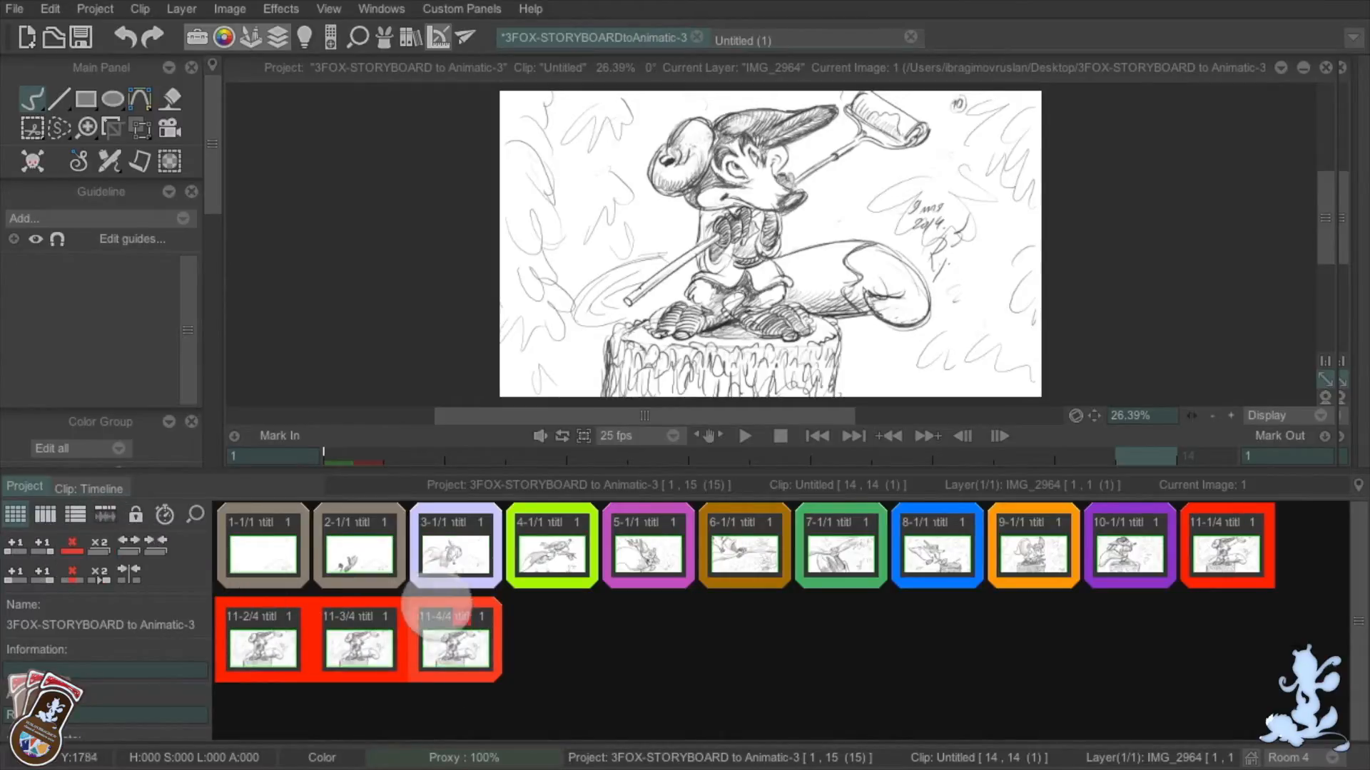
Split the red scene after its first clip and select the last clip of the new three-clip scene
left_click(1212, 569)
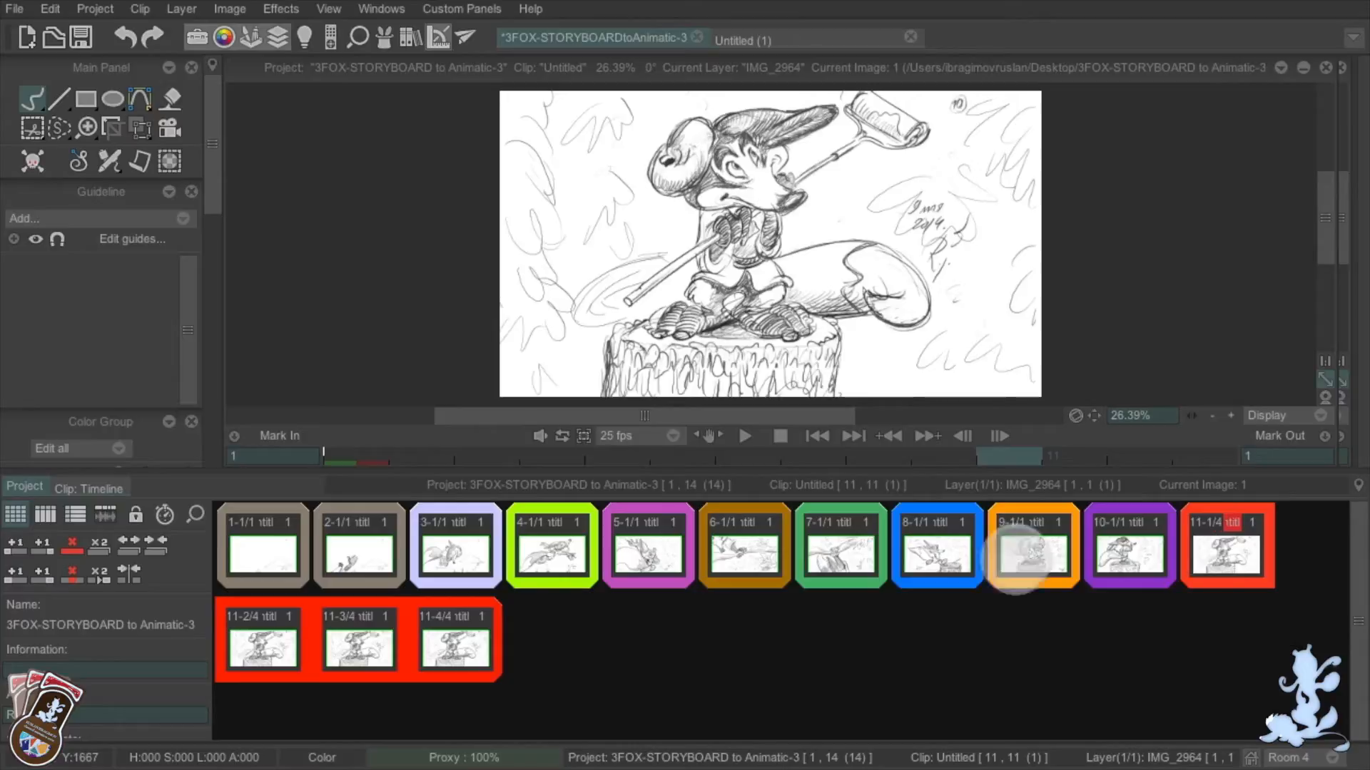
left_click(128, 545)
left_click(449, 637)
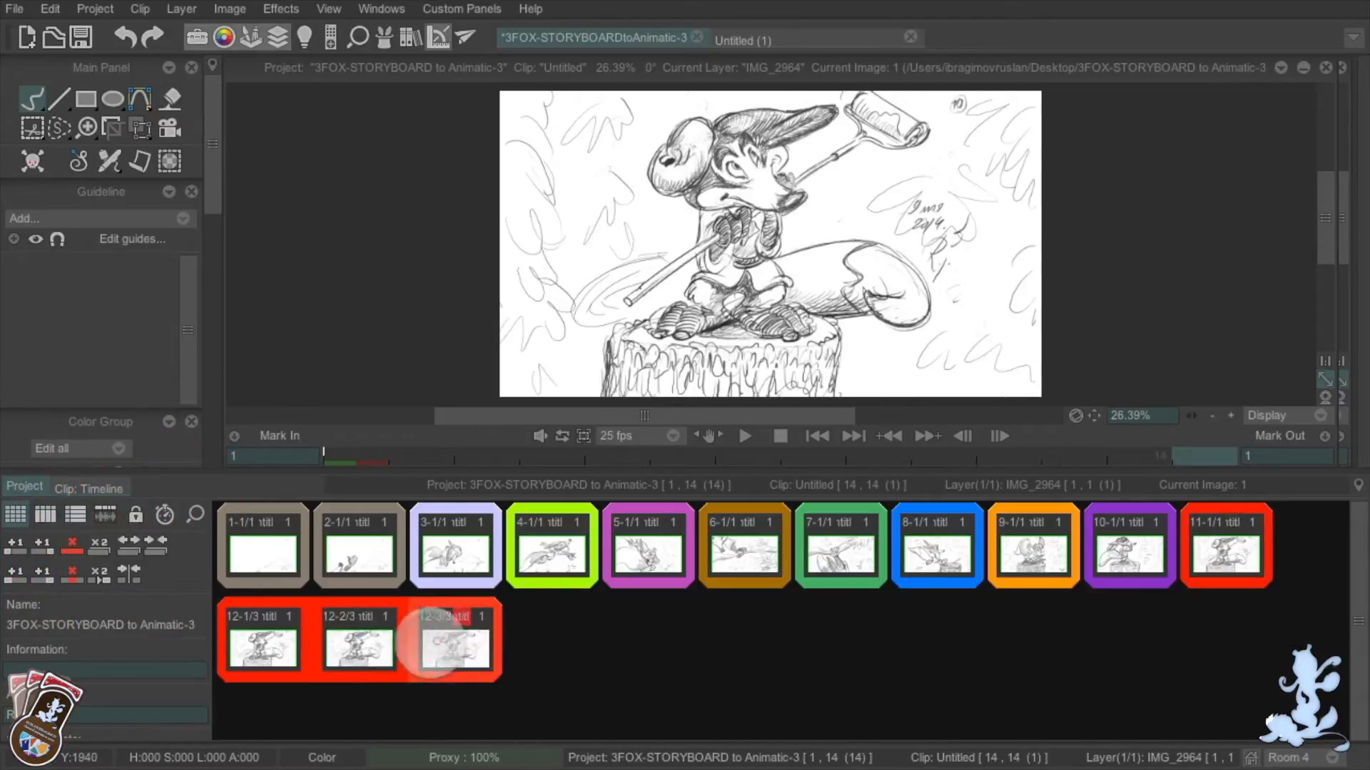
Delete the three-clip red scene 12 at the end of the project
left_click(71, 544)
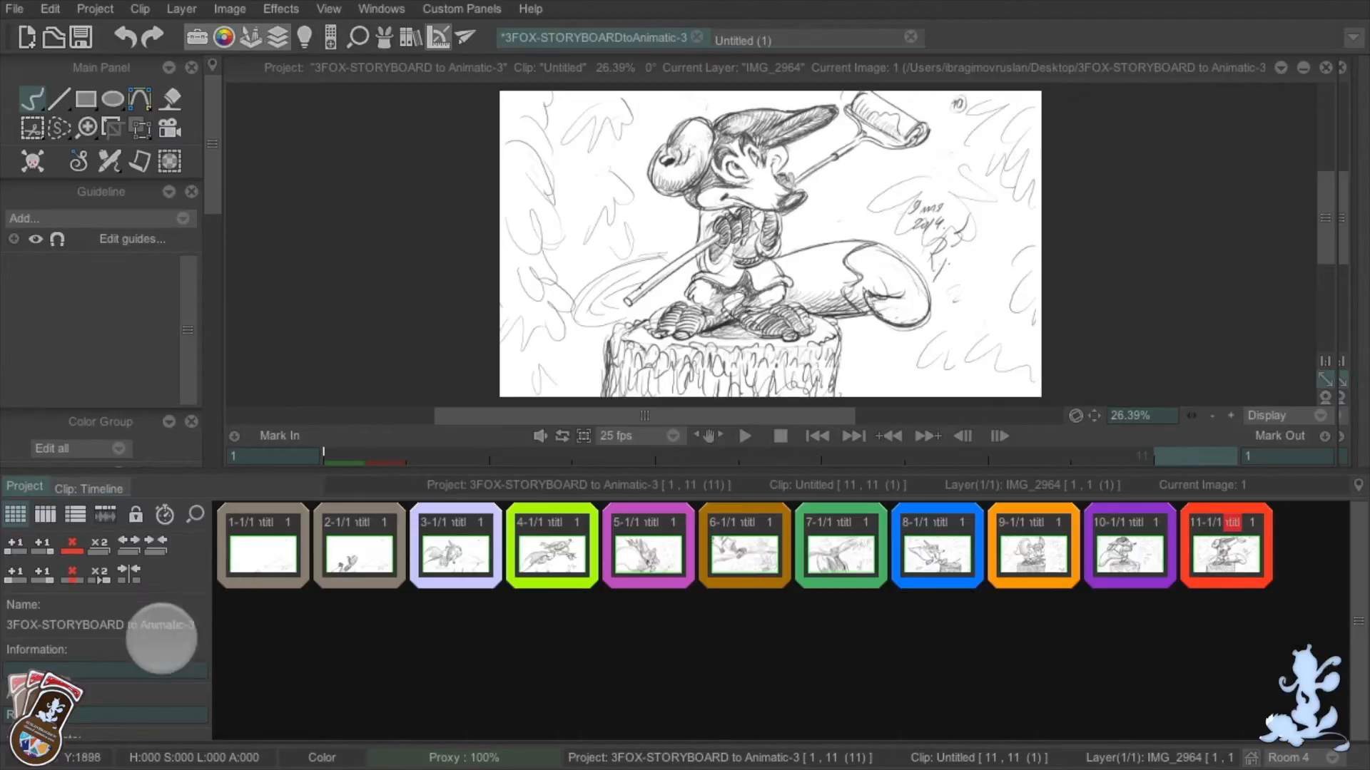
mouse_move(1, 428)
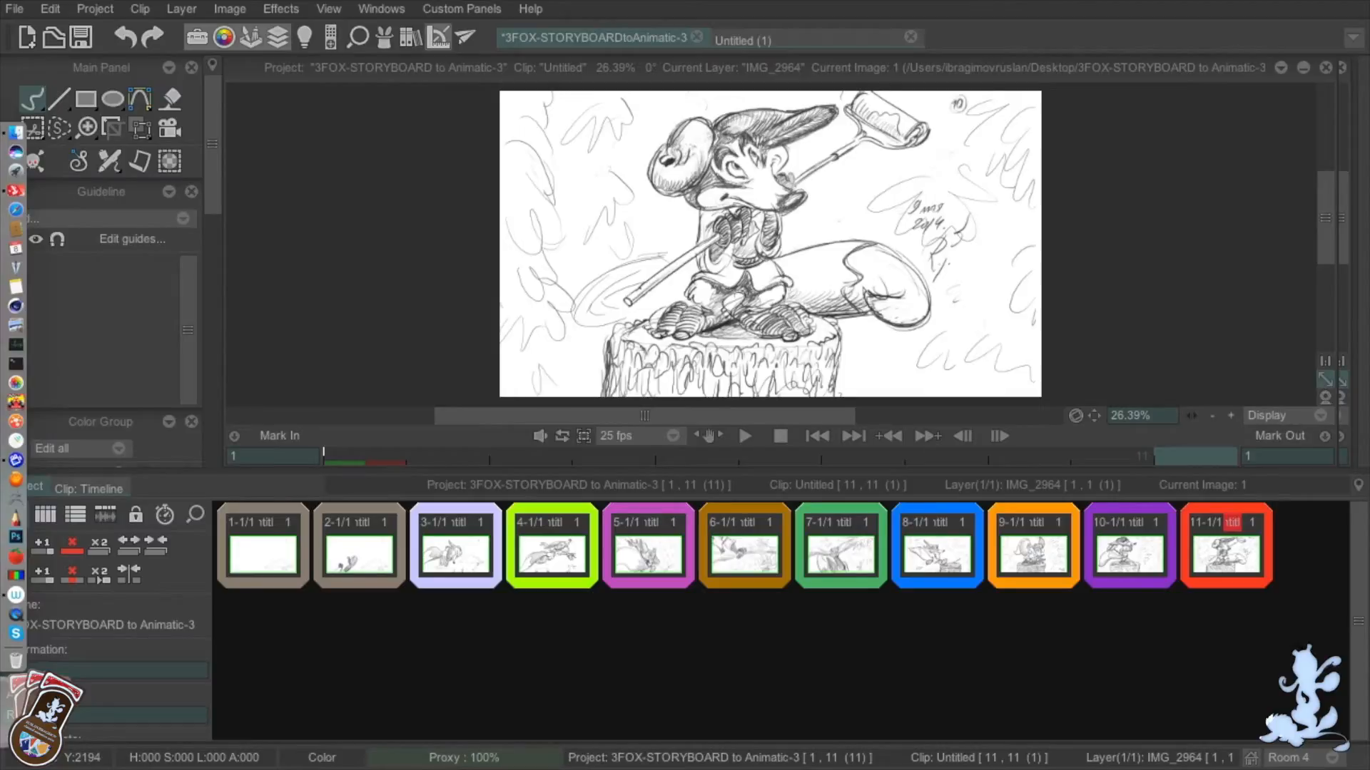
left_click(382, 670)
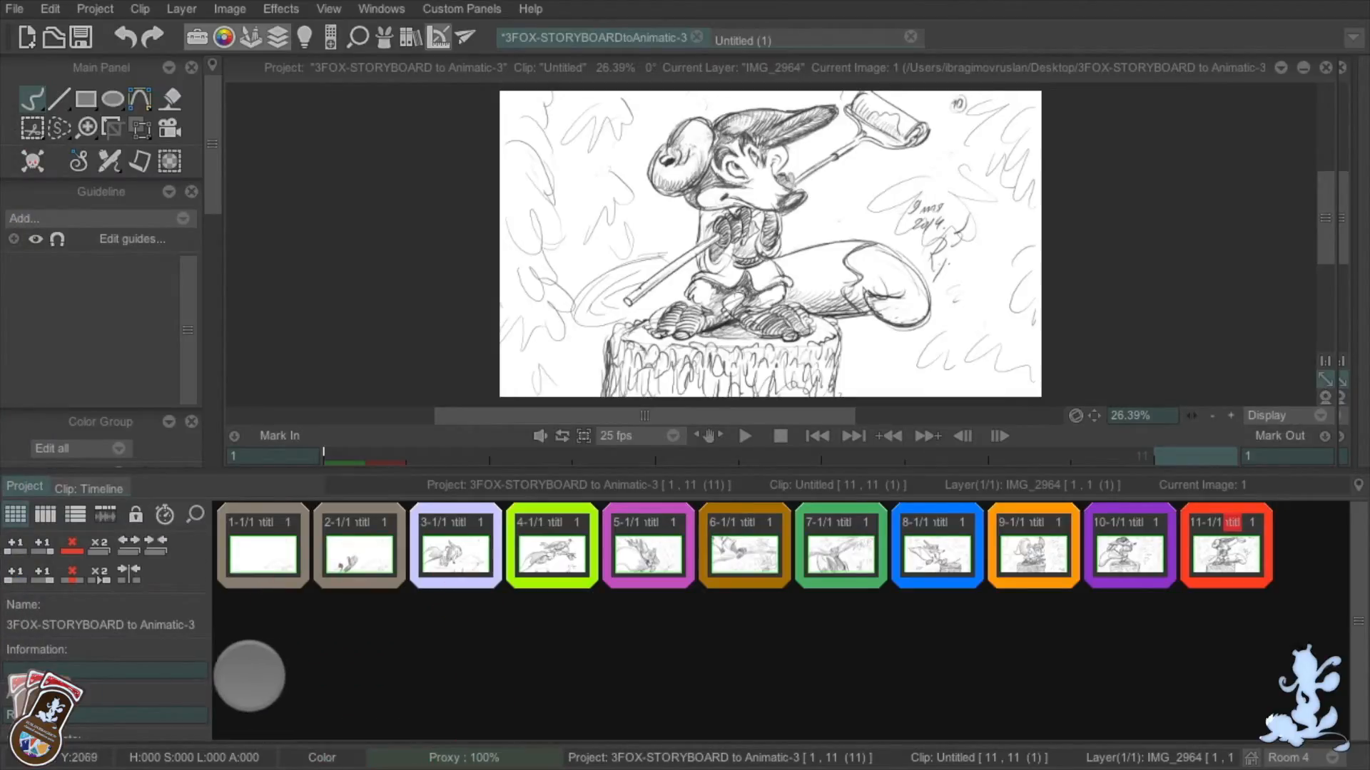
mouse_move(210, 190)
left_mouse_down()
mouse_move(208, 257)
mouse_move(199, 183)
left_mouse_up()
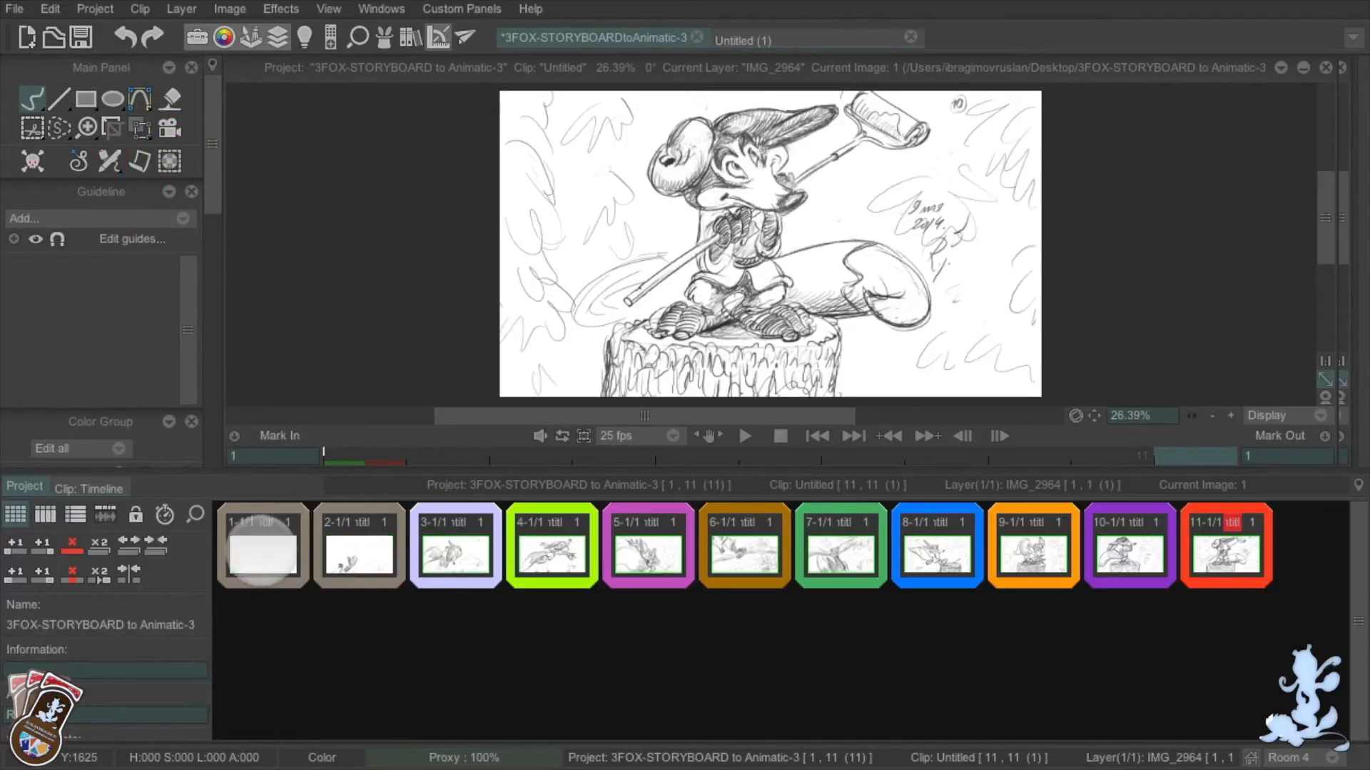
Play back the animatic, stop it and return to the clip of scene 1
left_click(277, 556)
key("space")
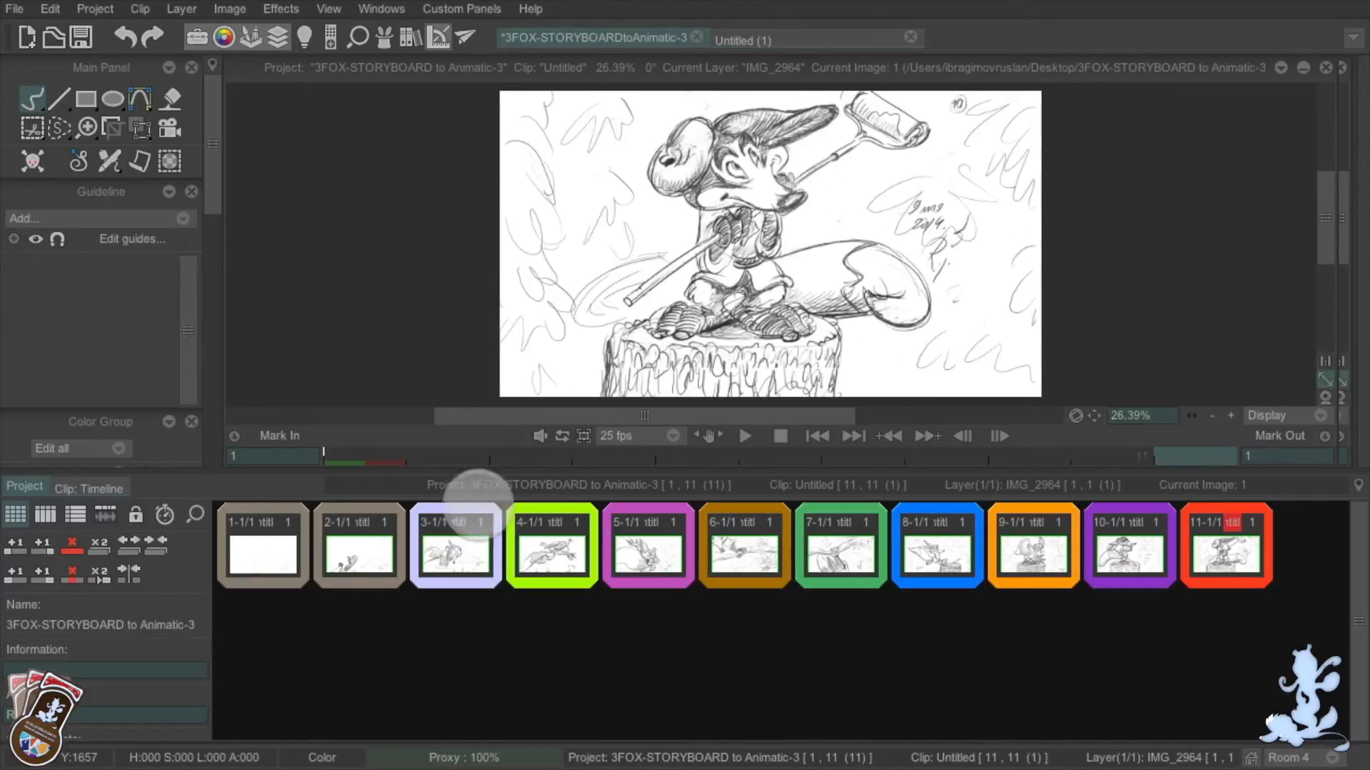
left_click(745, 435)
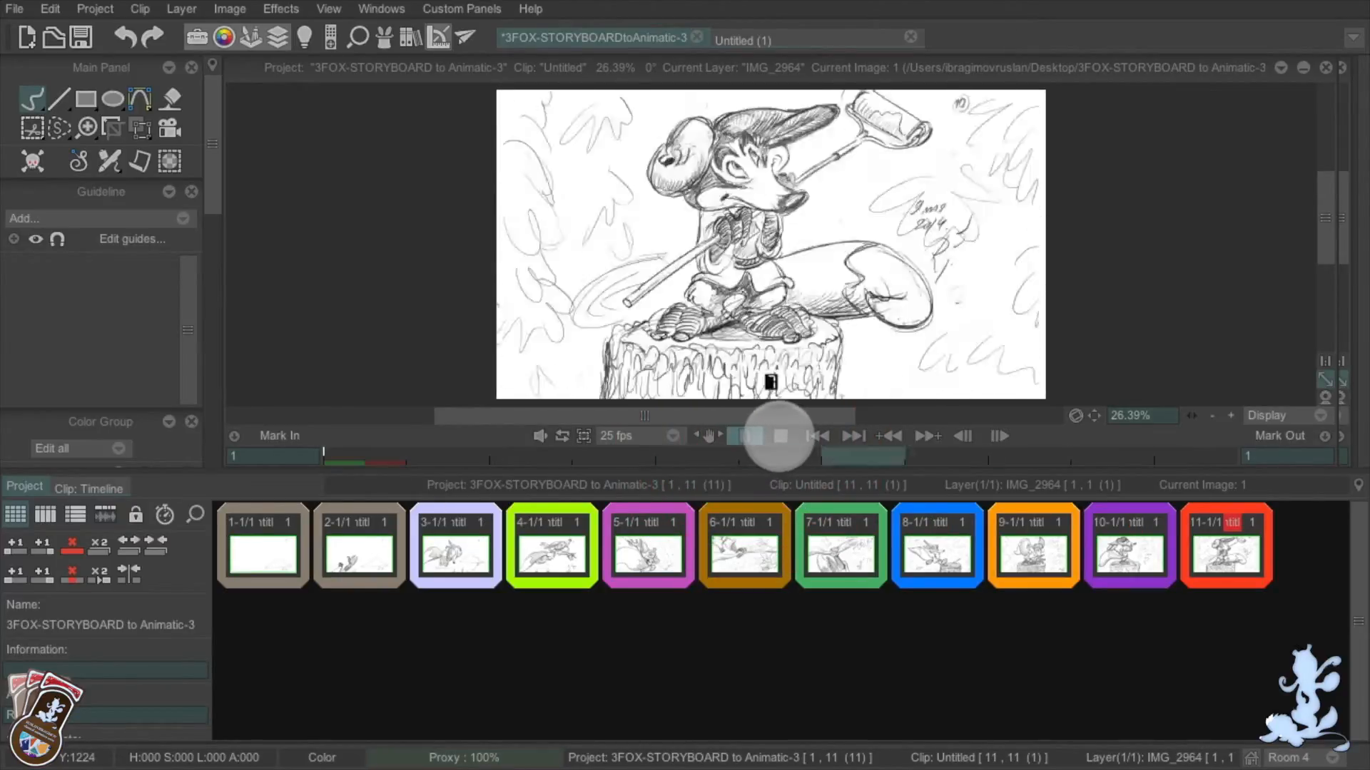
left_click(770, 436)
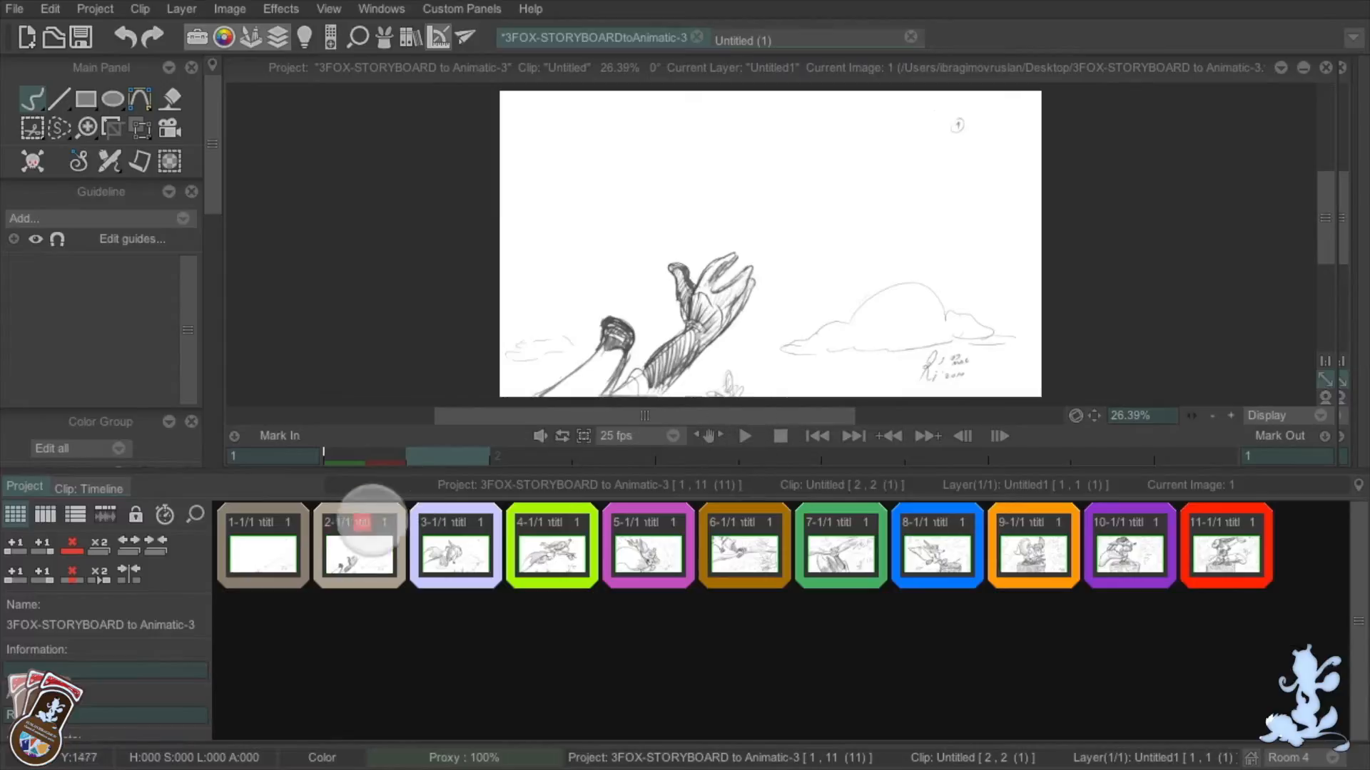
left_click(269, 546)
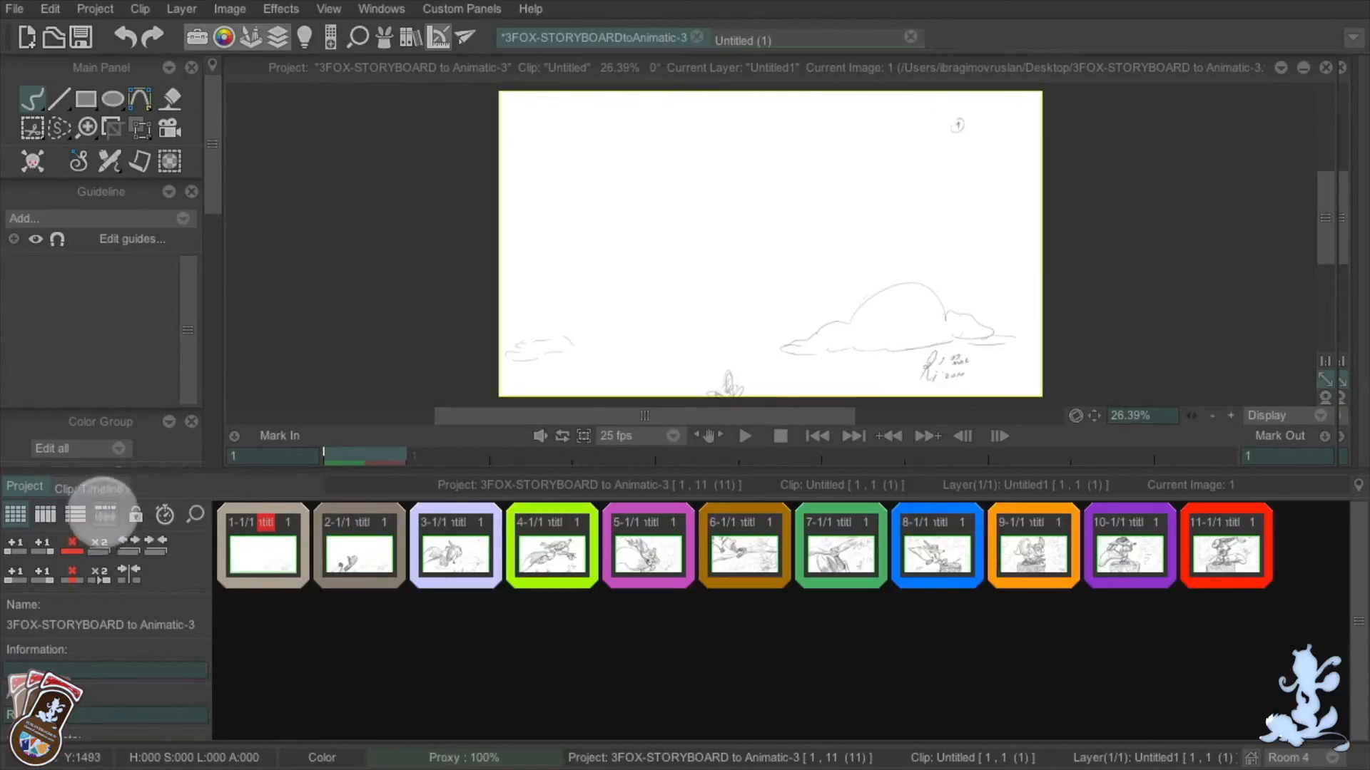
Look at the project in the timeline and grid layouts and switch it to the column view
left_click(104, 514)
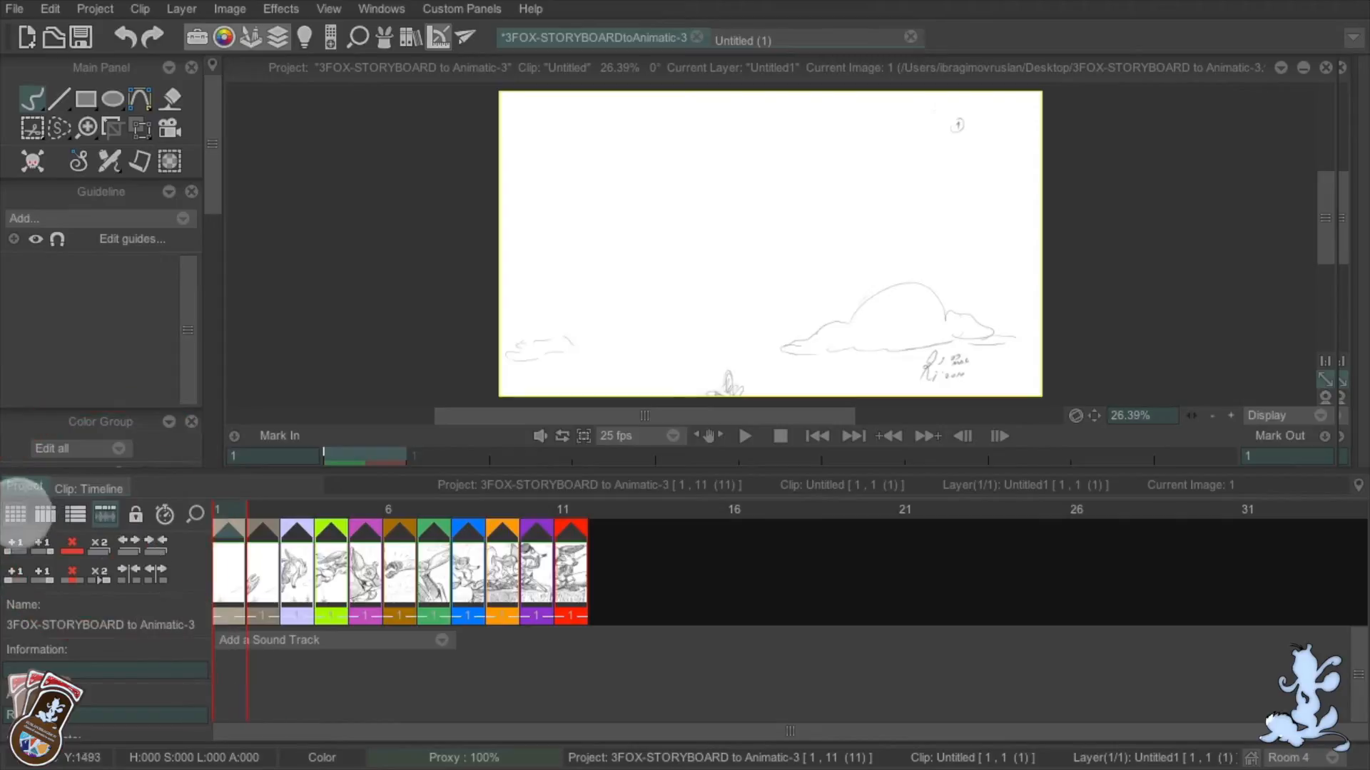
left_click(16, 513)
left_click(45, 514)
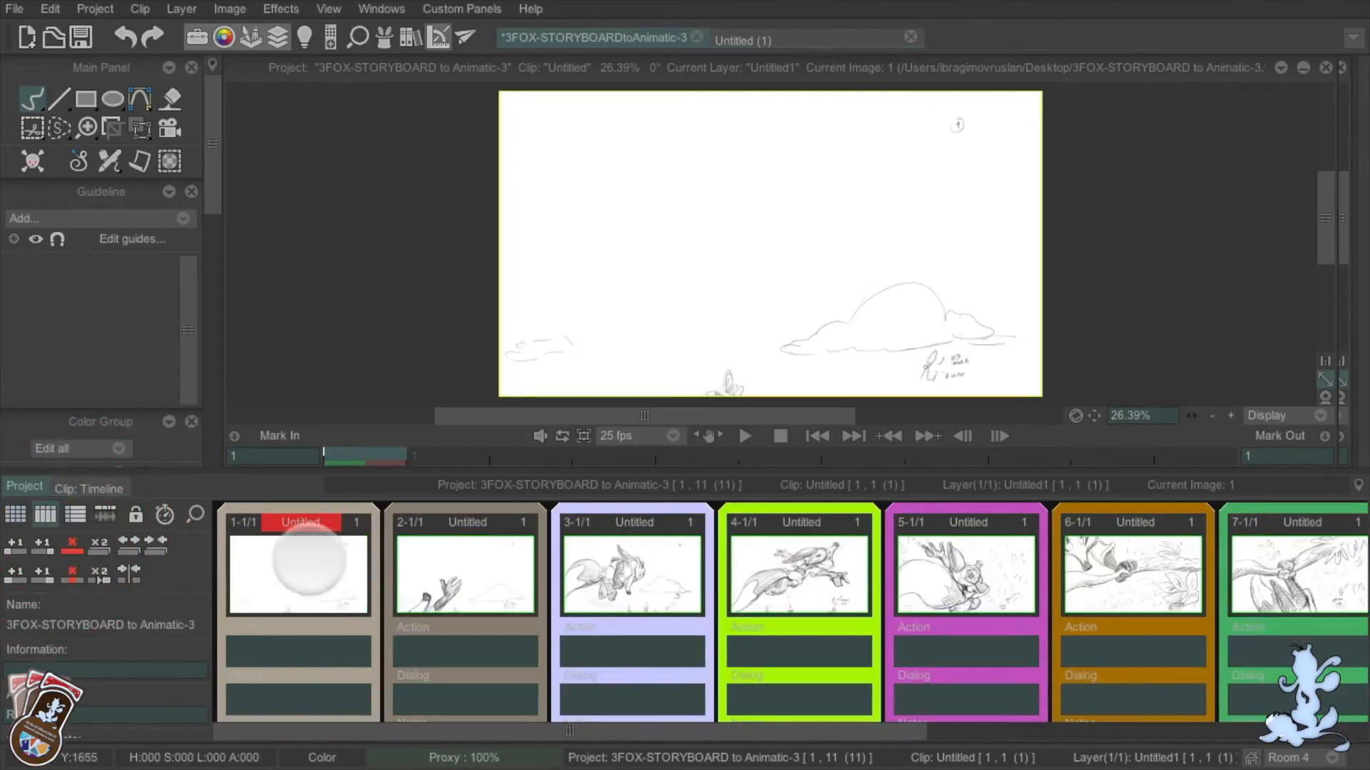
Fill in the Action notes of scenes 2 to 5 with "выход", "сгруппировался", "парит" and "вниз"
left_click(428, 650)
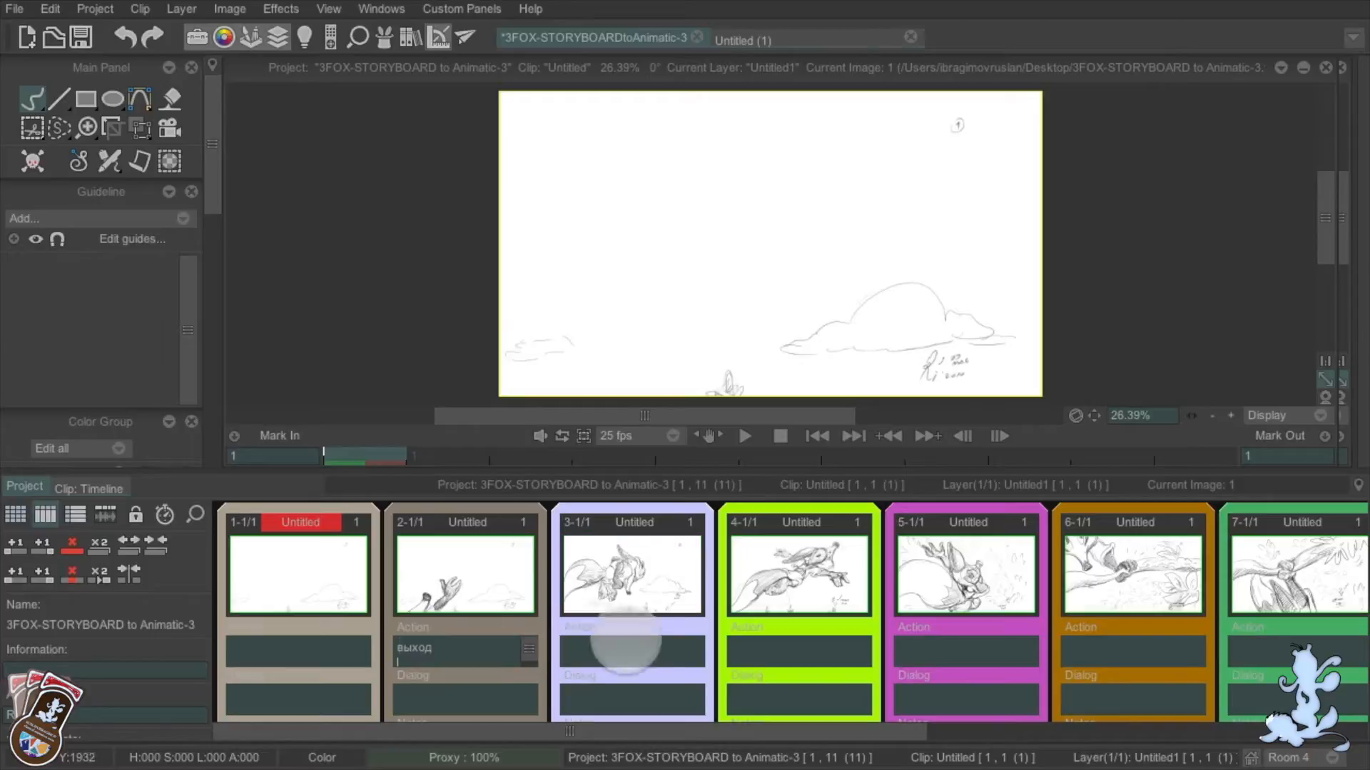
type("парит")
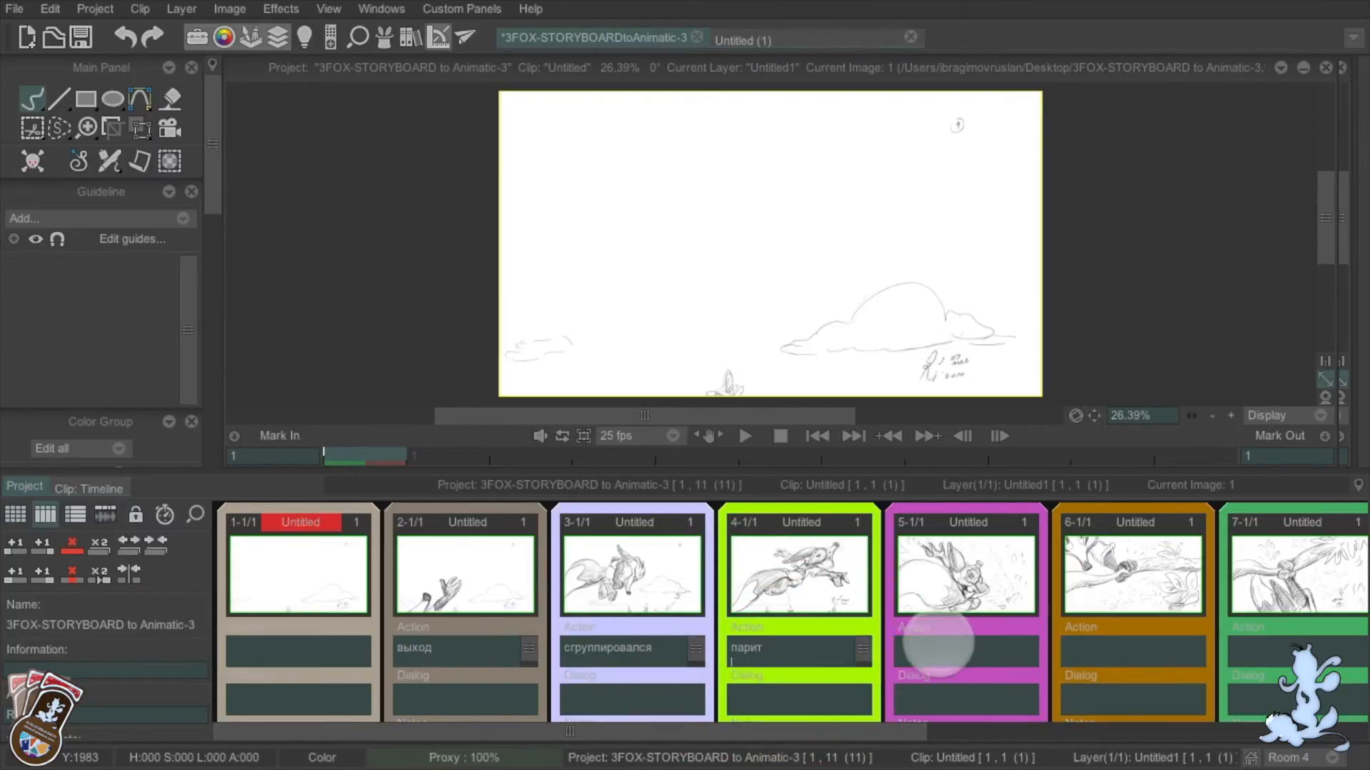
left_click(935, 653)
type("вниз")
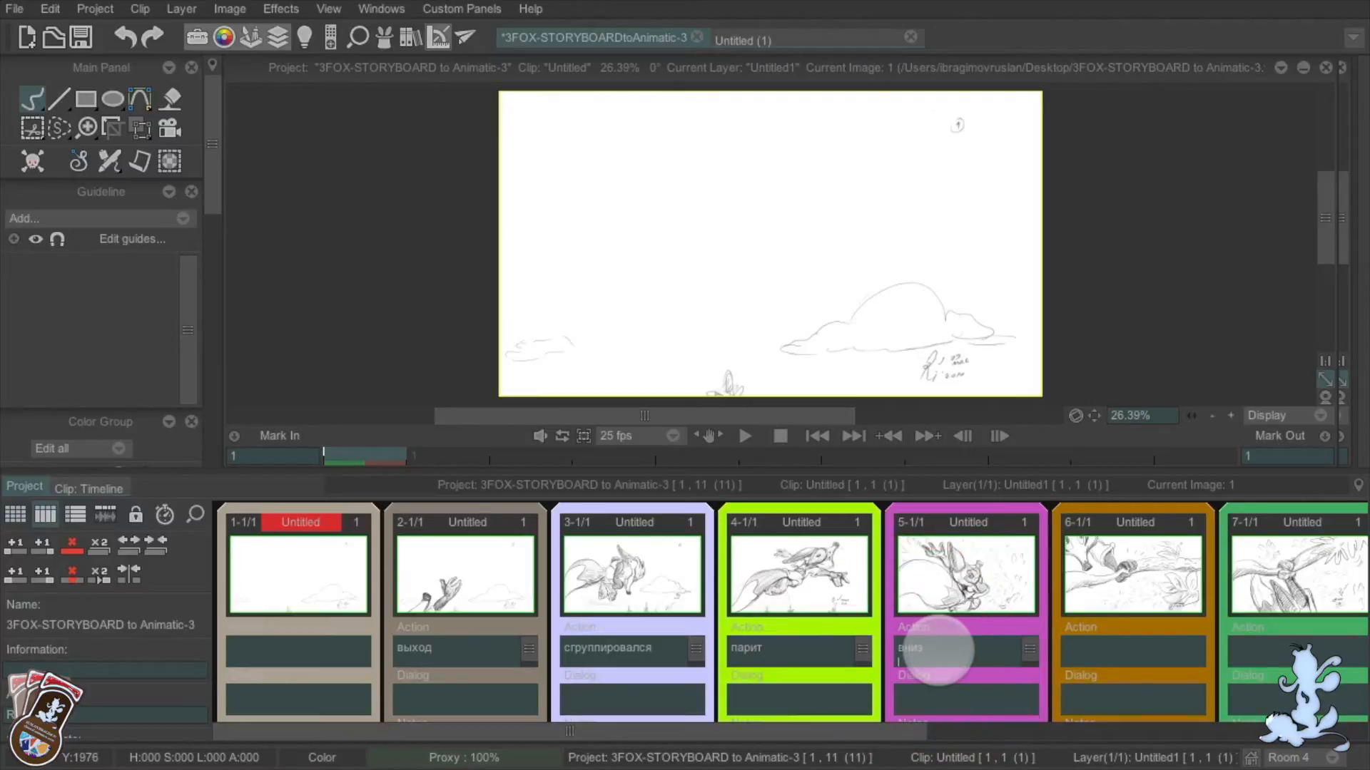
Shrink the storyboard columns and step forward and back through the scenes to check their drawings
left_click_drag(193, 513, 77, 535)
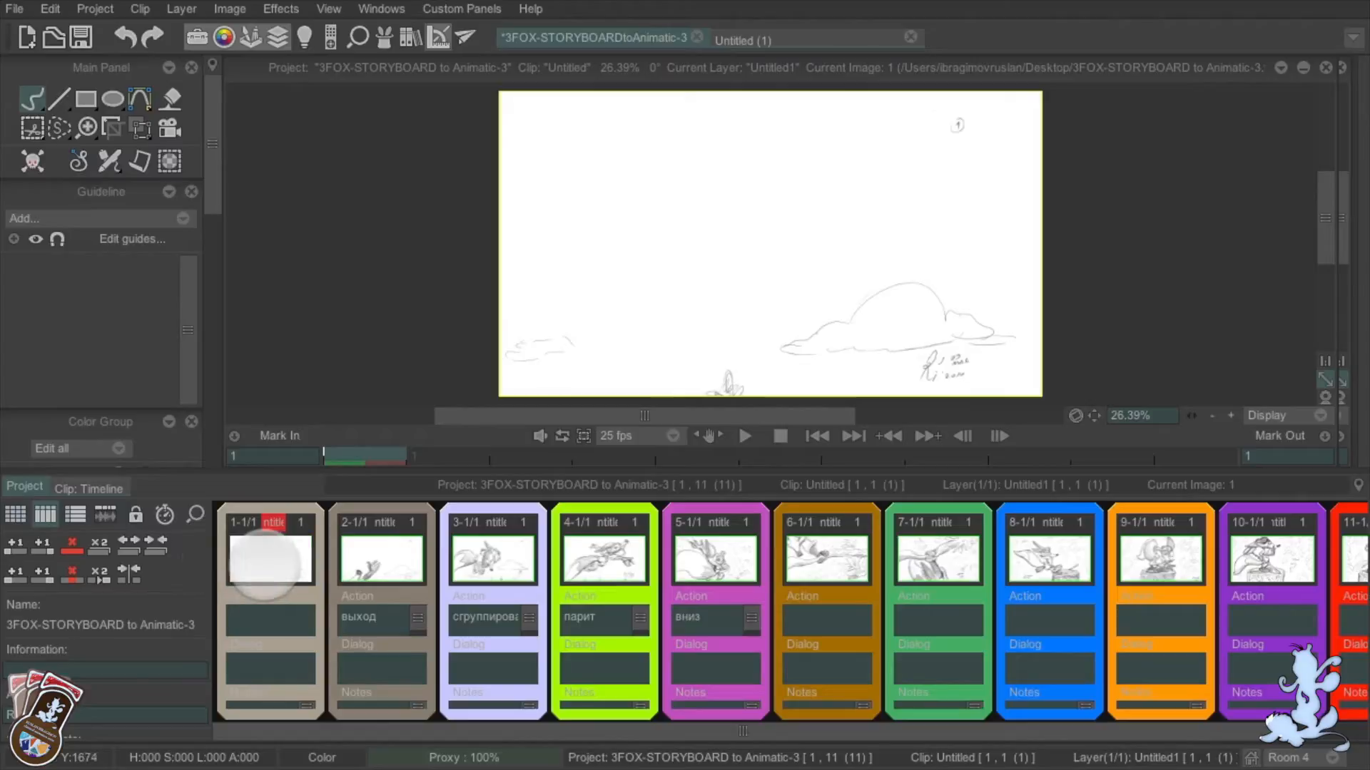
key("Right")
key("Right")
key("Right")
key("Right")
key("Right")
key("Right")
key("Right")
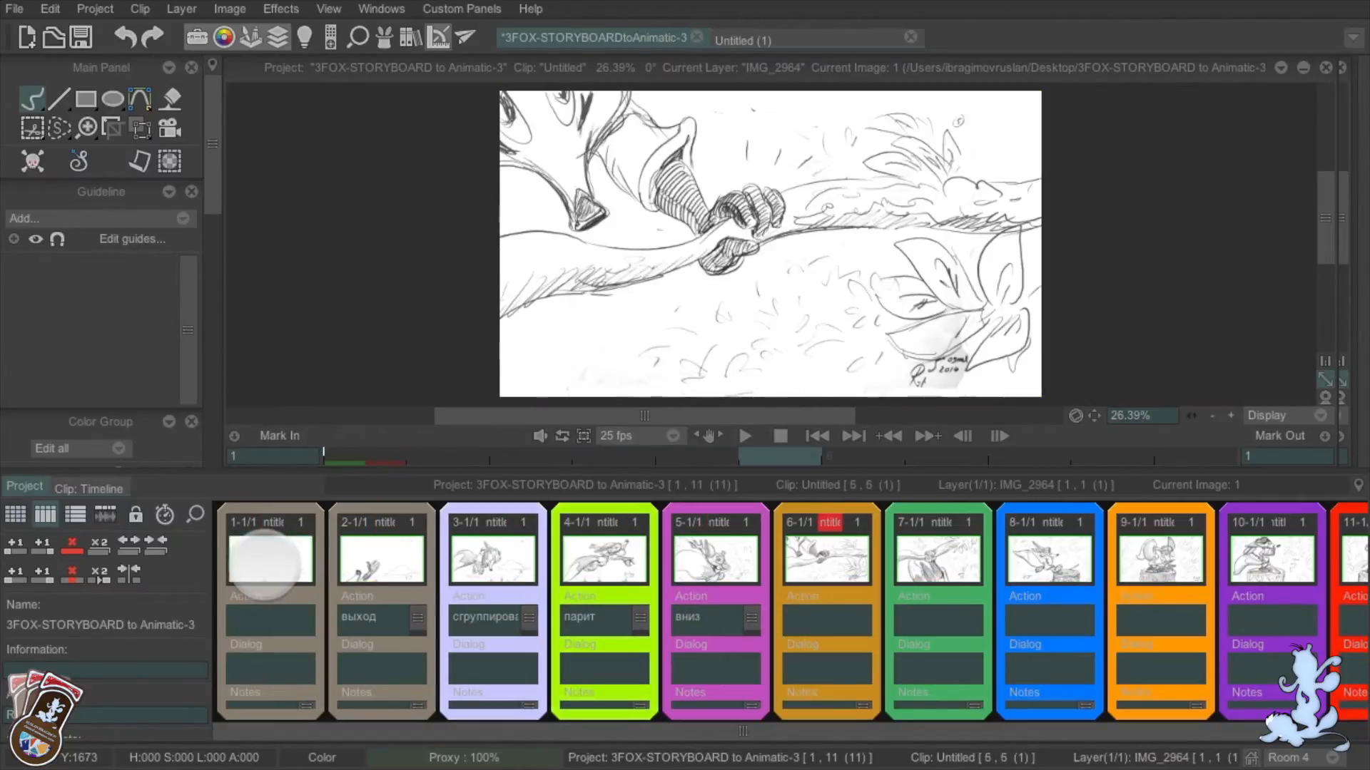
key("Left")
key("Left")
key("Left")
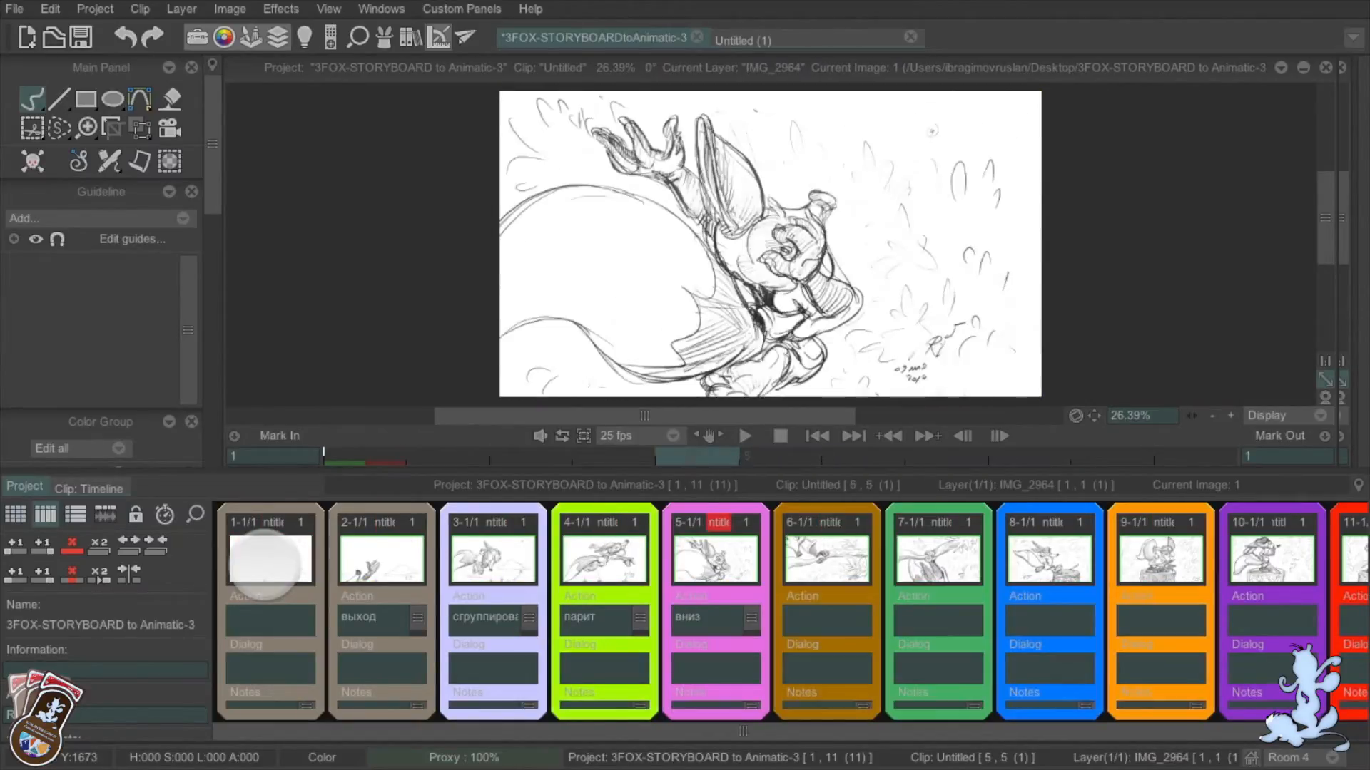
Switch the project to the row view and step through the scenes to the last one and back to the first
left_click(75, 514)
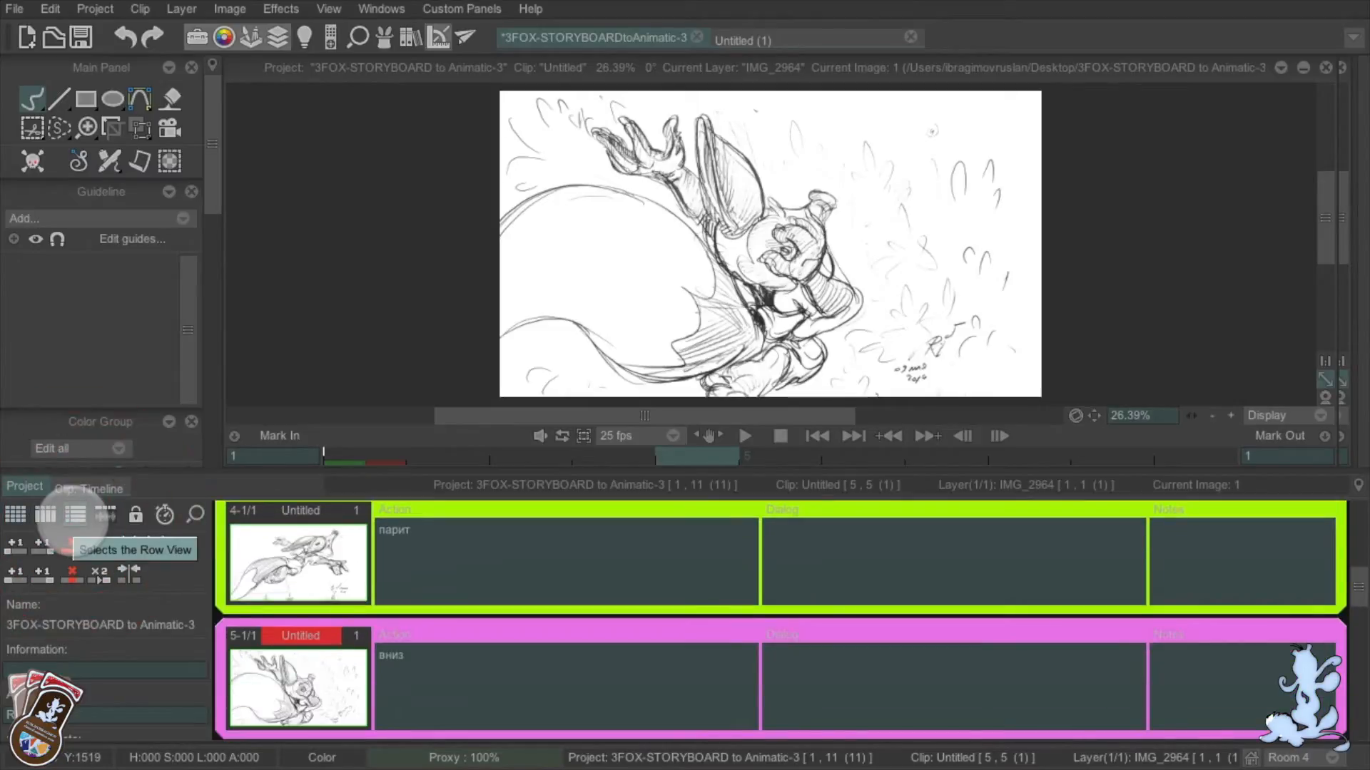
key("Left")
key("Left")
key("Left")
key("Right")
key("Right")
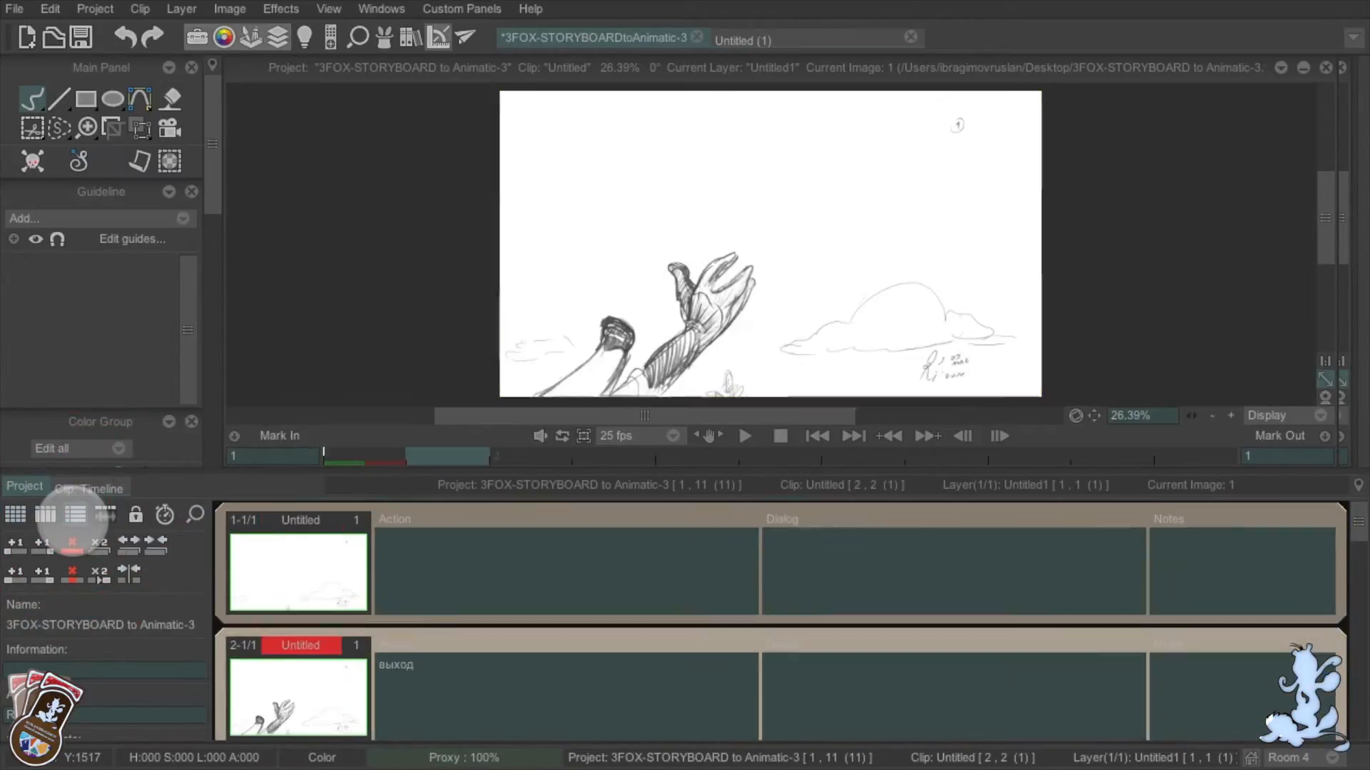
key("Right")
key("Right")
key("Right")
key("Right")
key("Right")
key("Right")
key("Right")
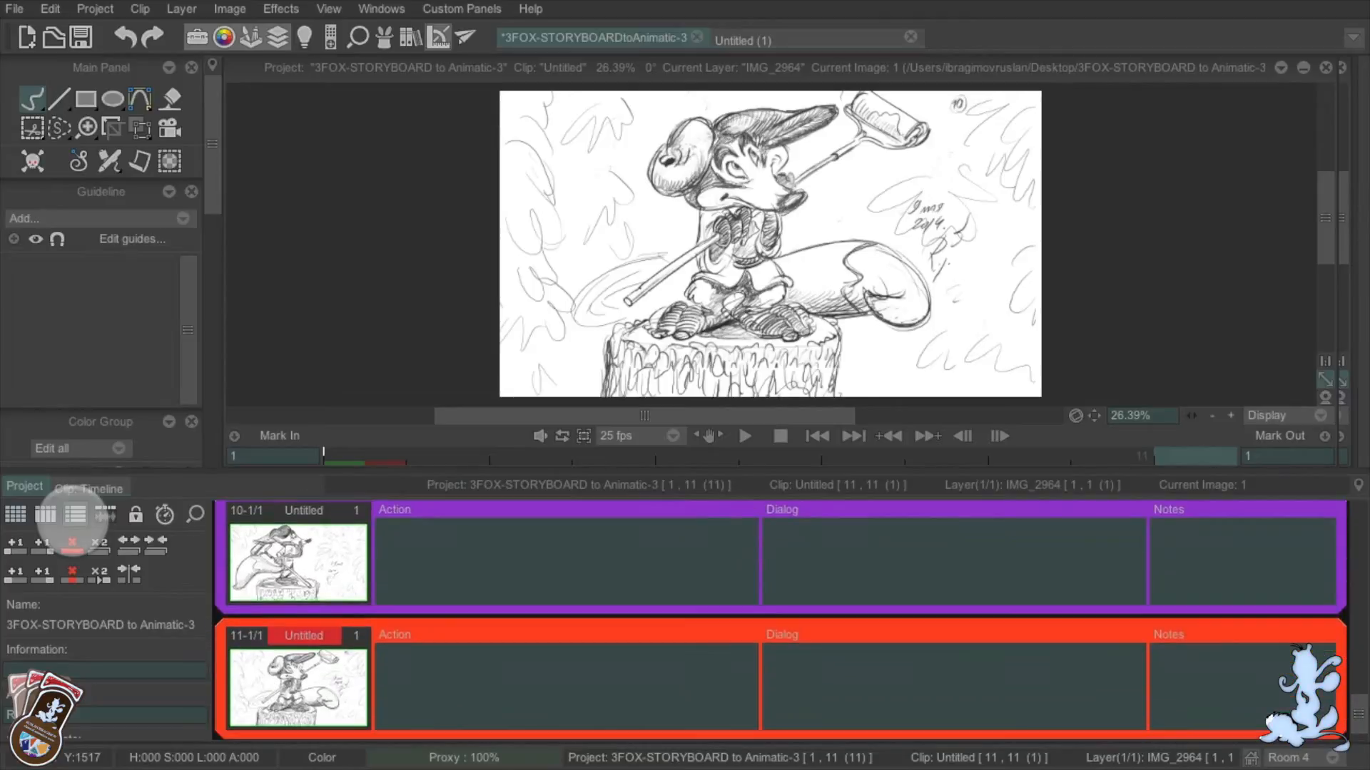
key("Left")
key("Left")
key("Left")
key("Left")
key("Left")
key("Left")
key("Left")
key("Left")
key("Left")
key("Left")
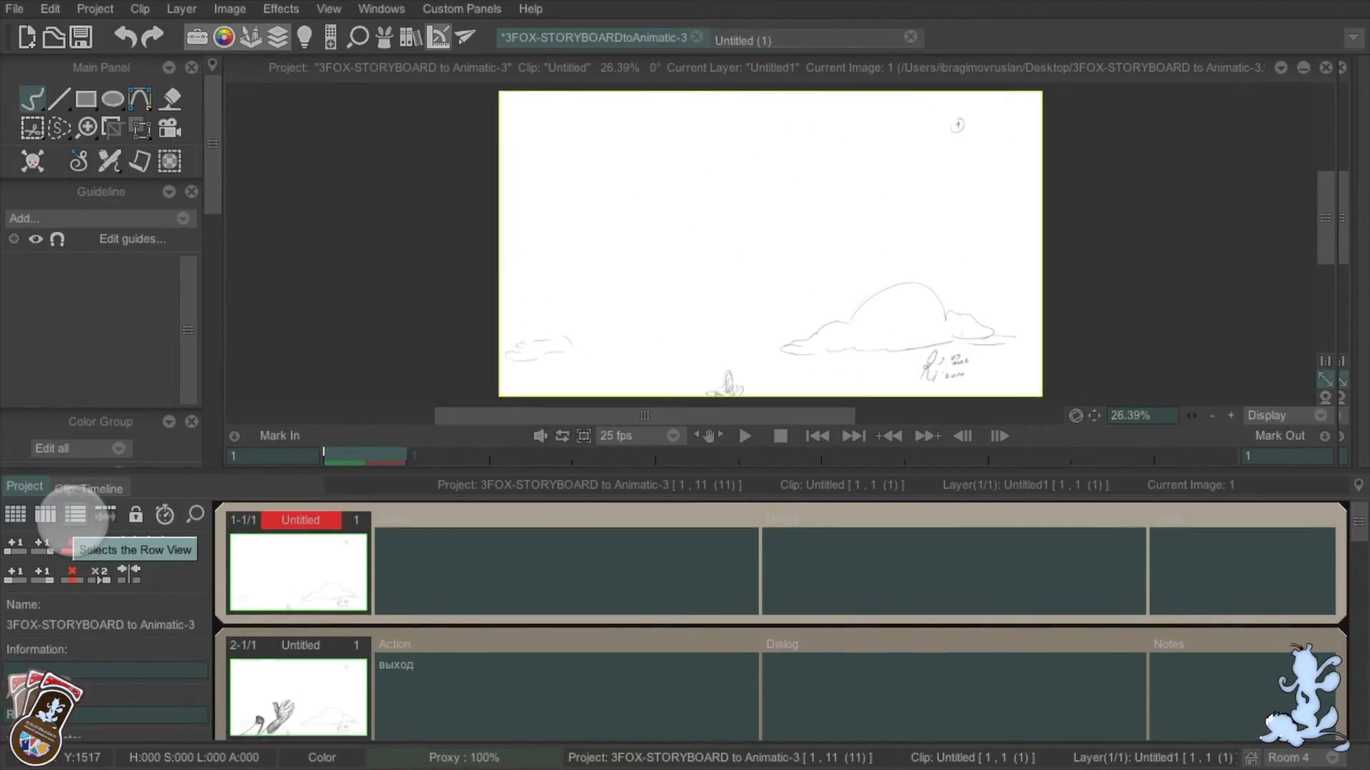
Enter "начало" as the Action note of scene 1
left_click(74, 513)
left_click(426, 560)
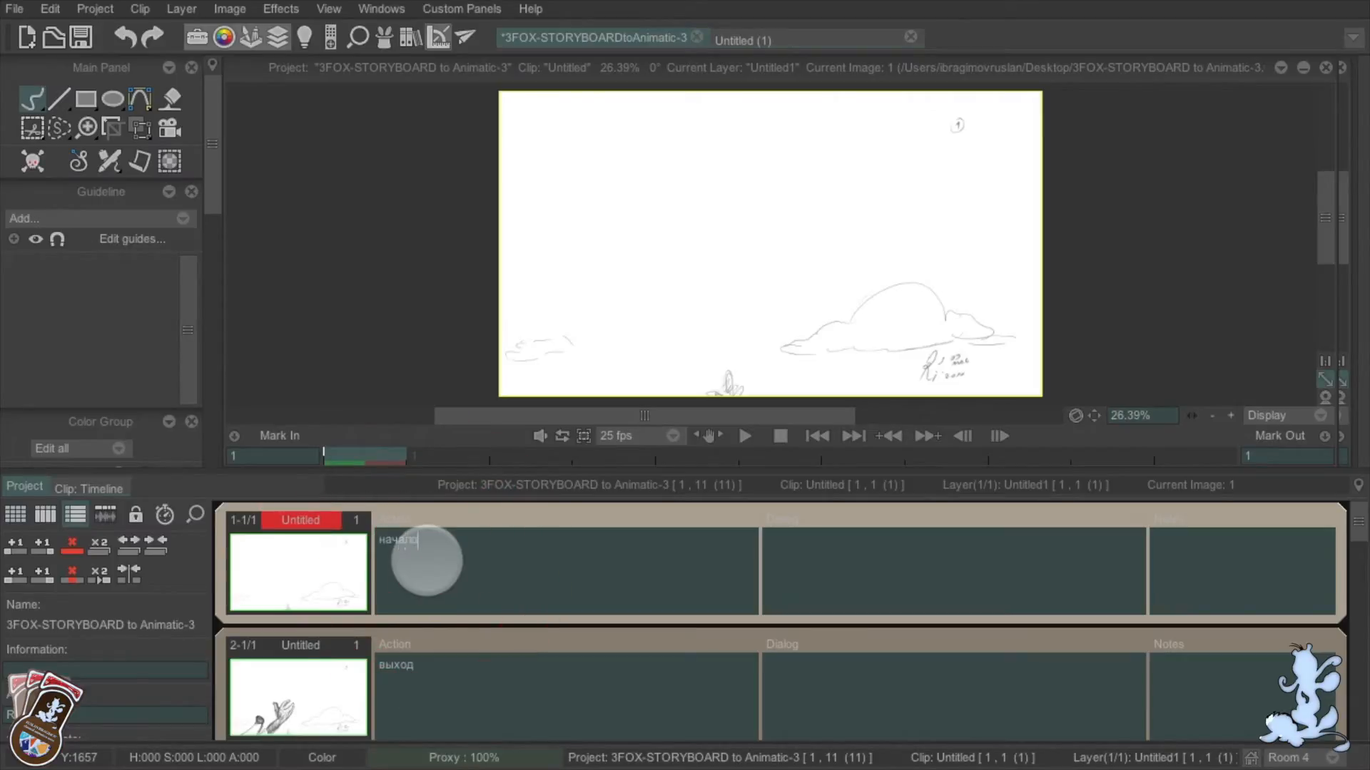
left_click(819, 548)
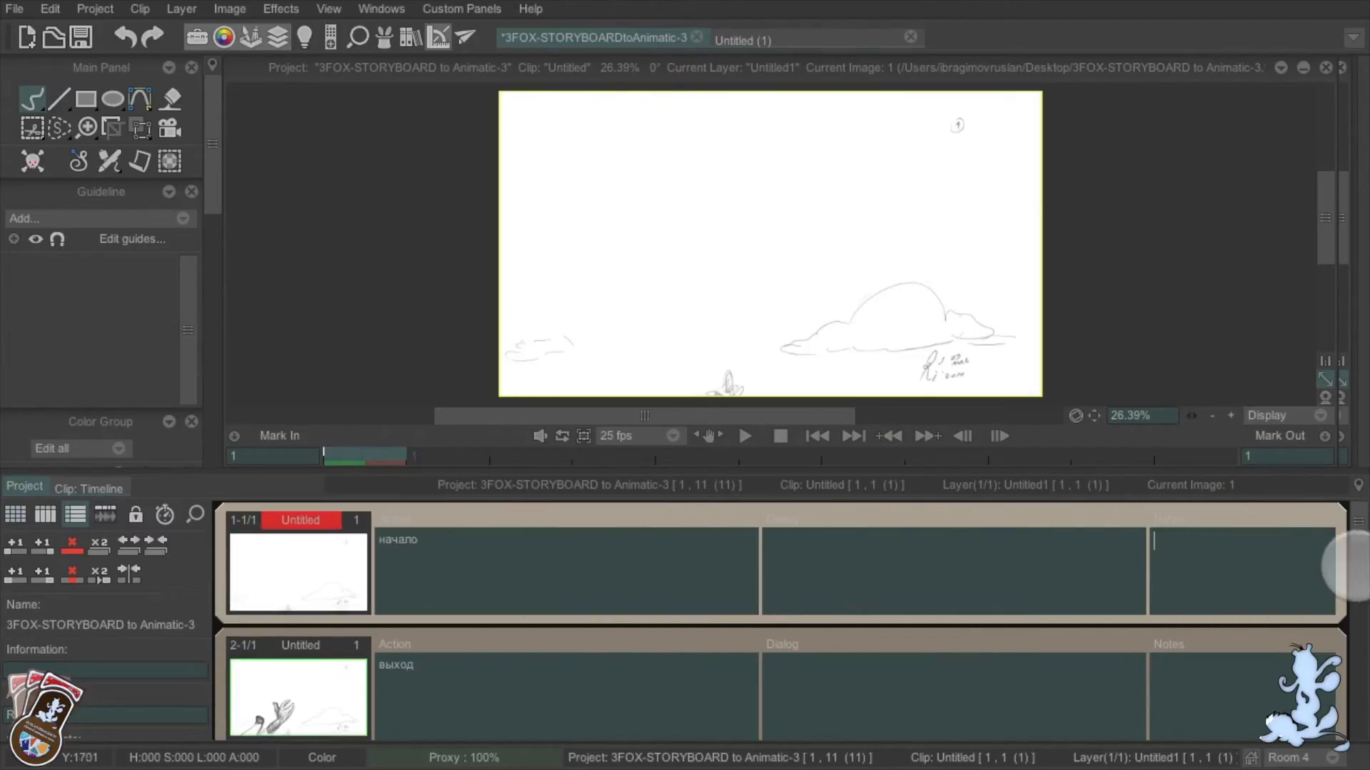
Enter ")))" as the Dialog and "))))" as the Notes of the green scene 4
left_click_drag(1357, 533, 1358, 589)
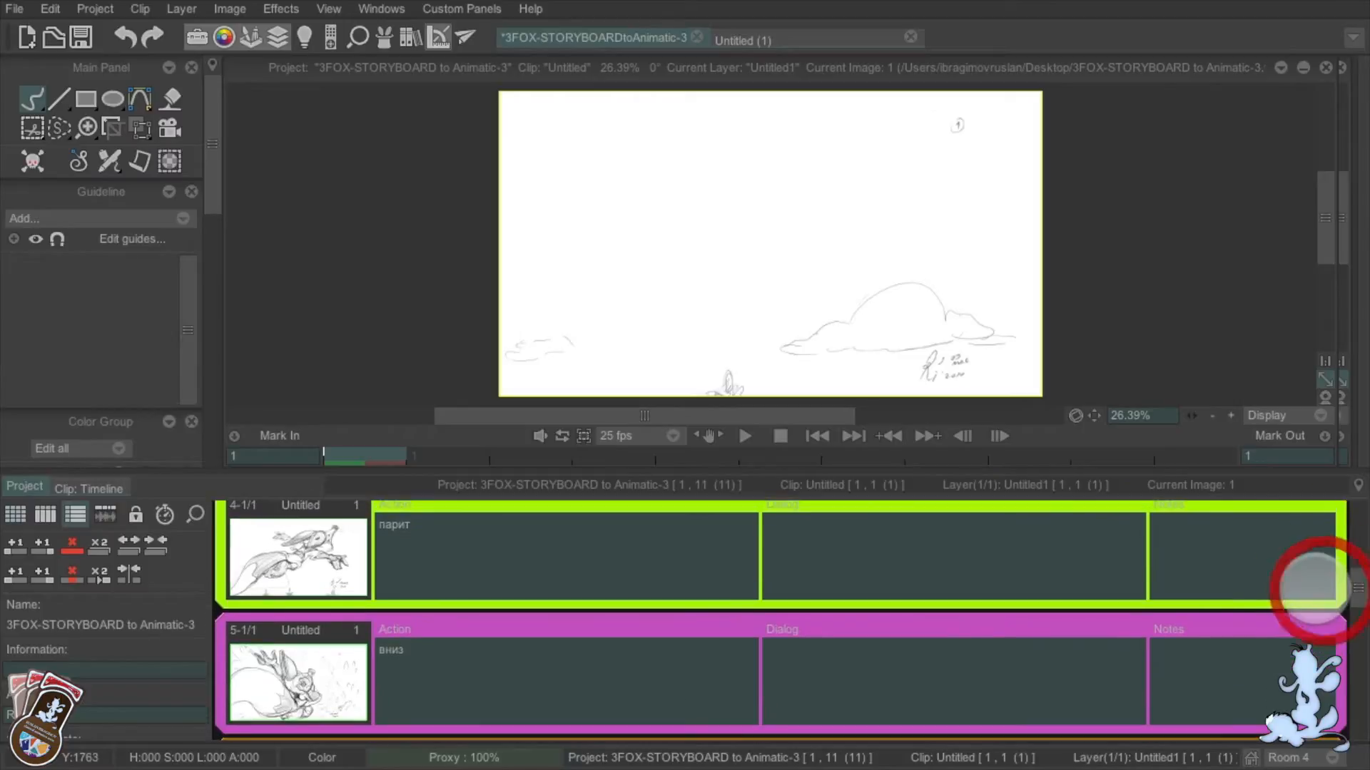
left_click(805, 554)
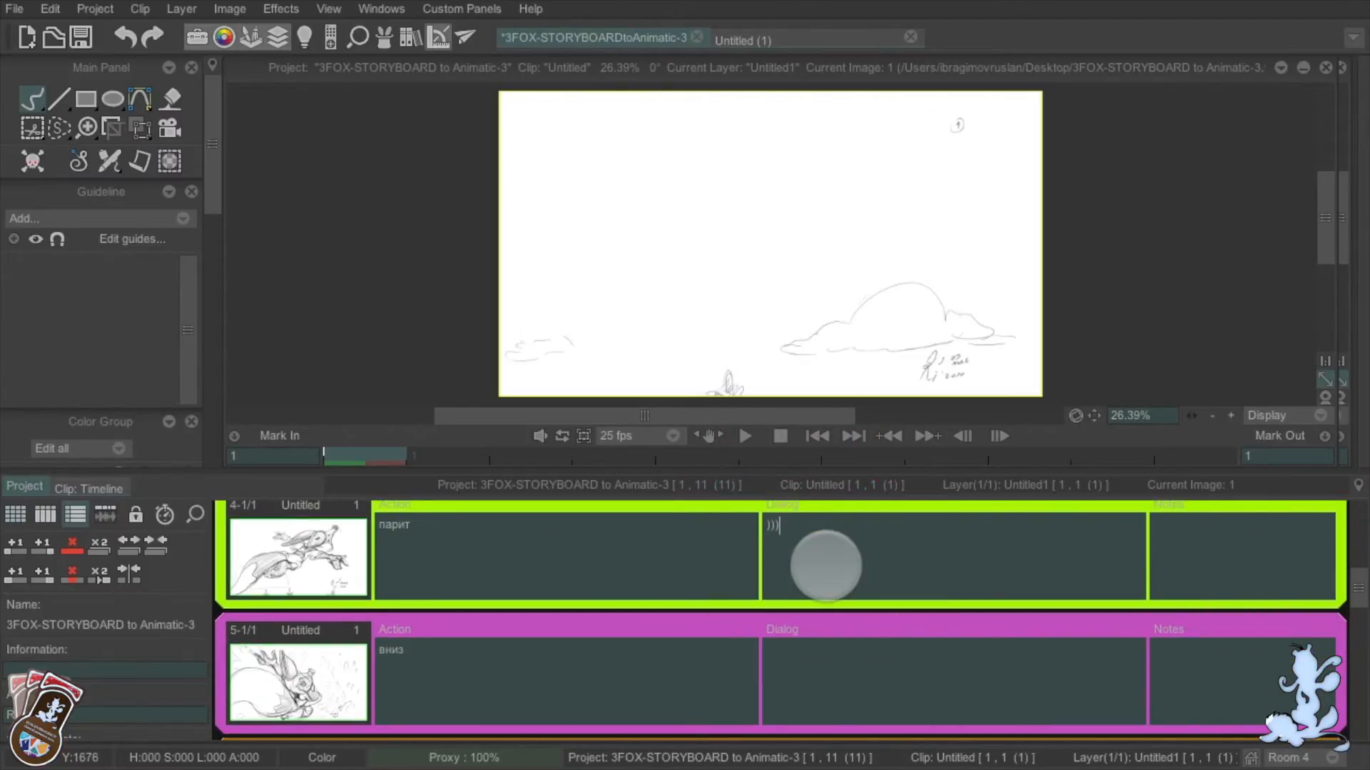
type(")))")
left_click(1177, 552)
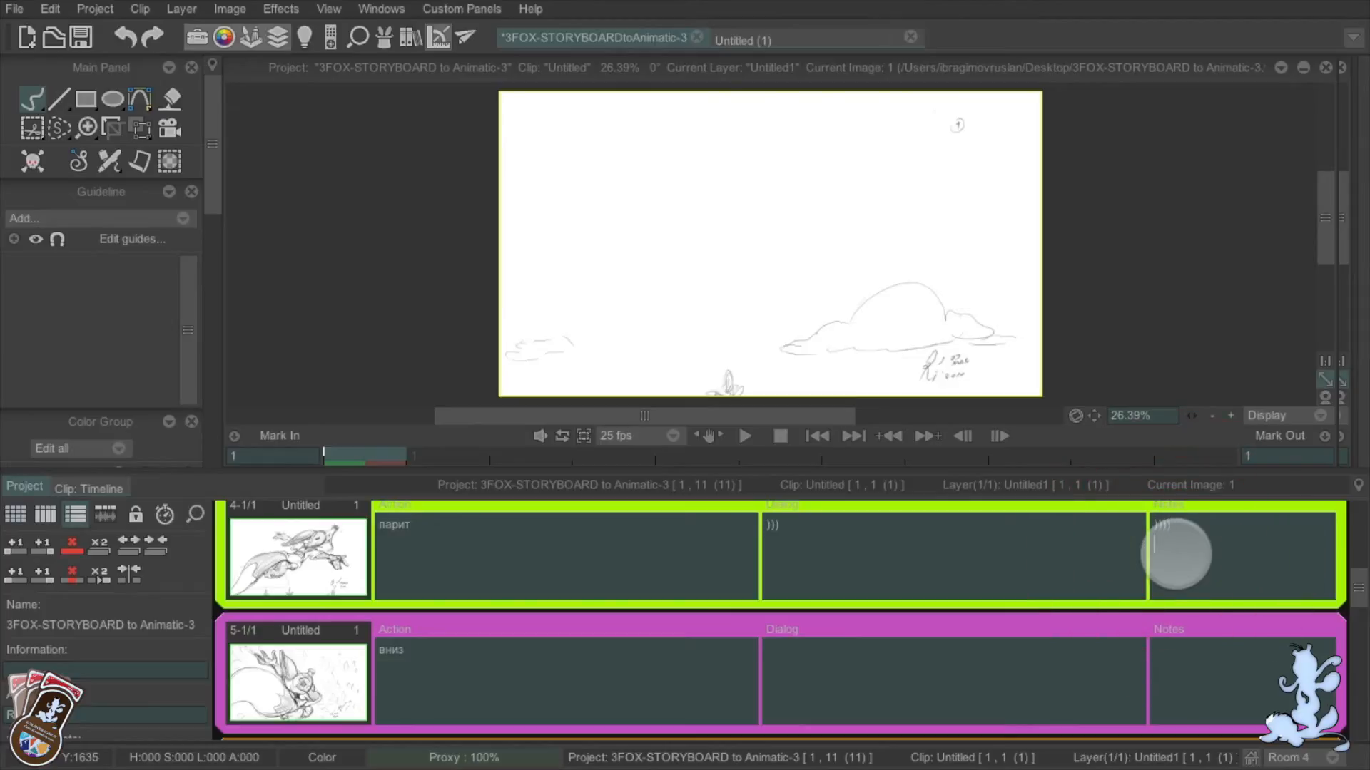
Rename the clip of the magenta scene 5 as "вниз"
left_click(413, 637)
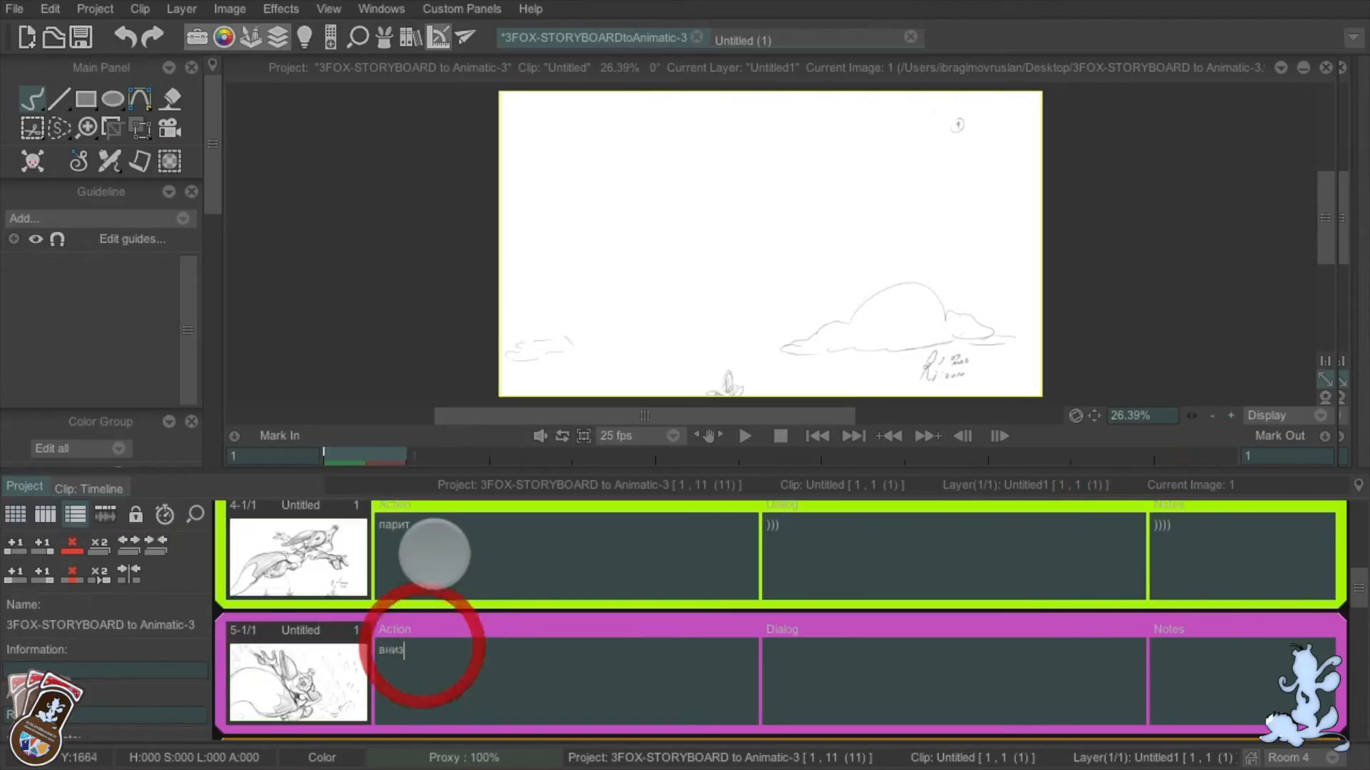
left_click(328, 570)
left_click(308, 646)
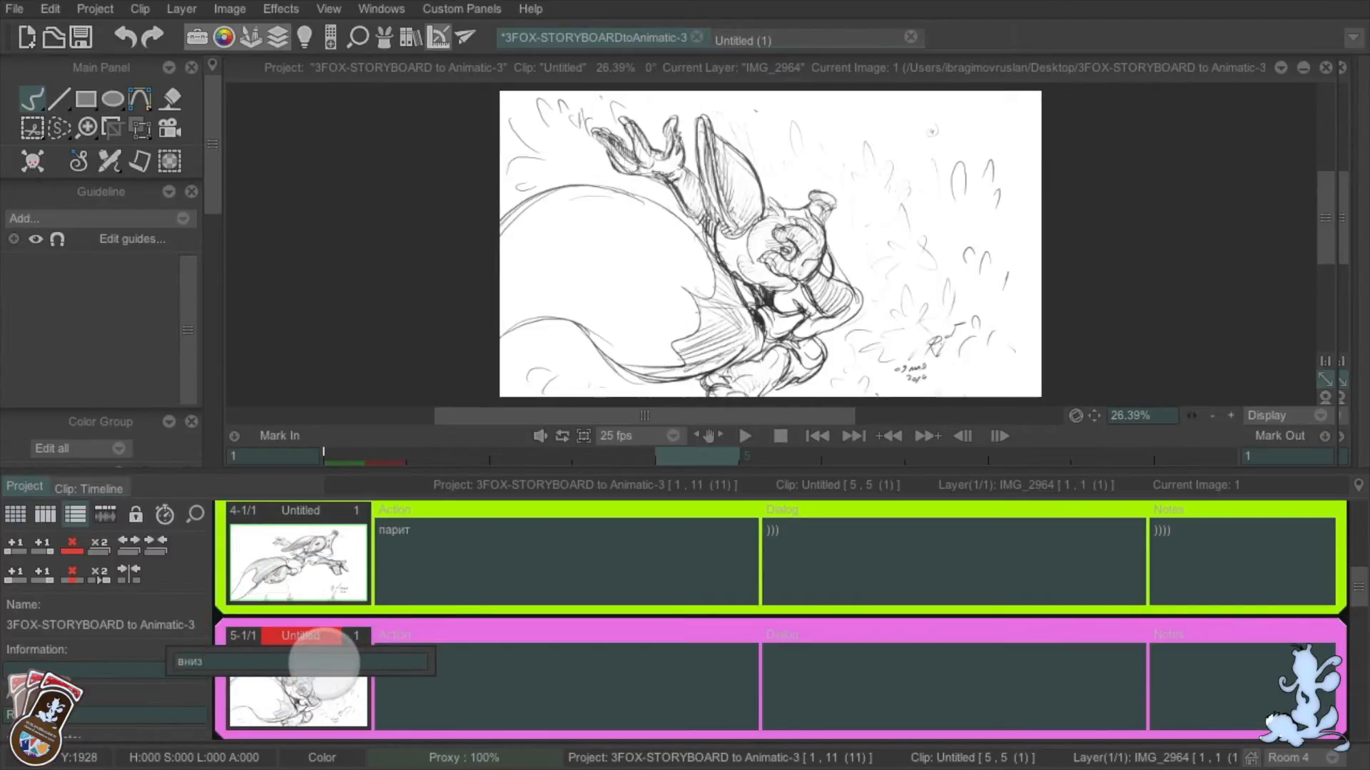
type("вниз")
key("Return")
Select the clip of scene 4 and reduce the row size to look over the scene list from its start
left_click(306, 553)
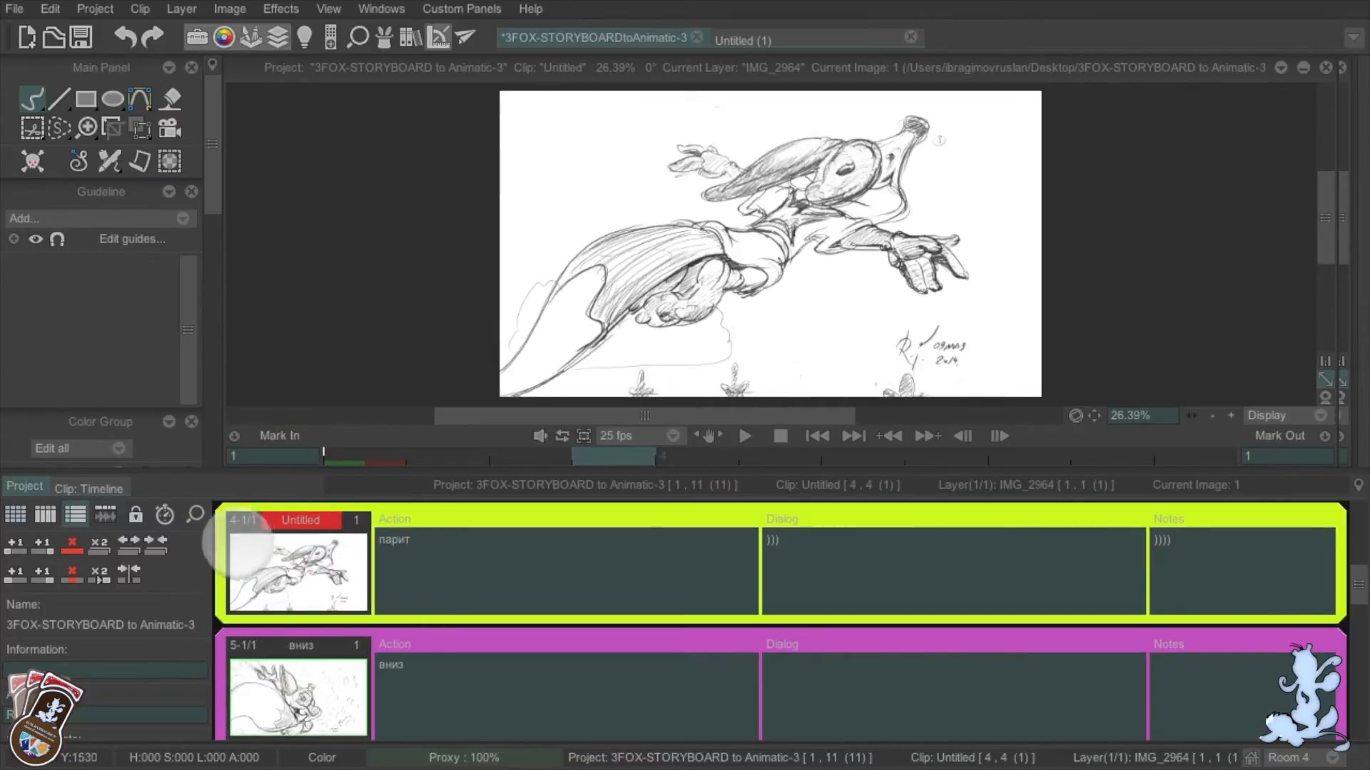
left_click_drag(1360, 588, 1330, 566)
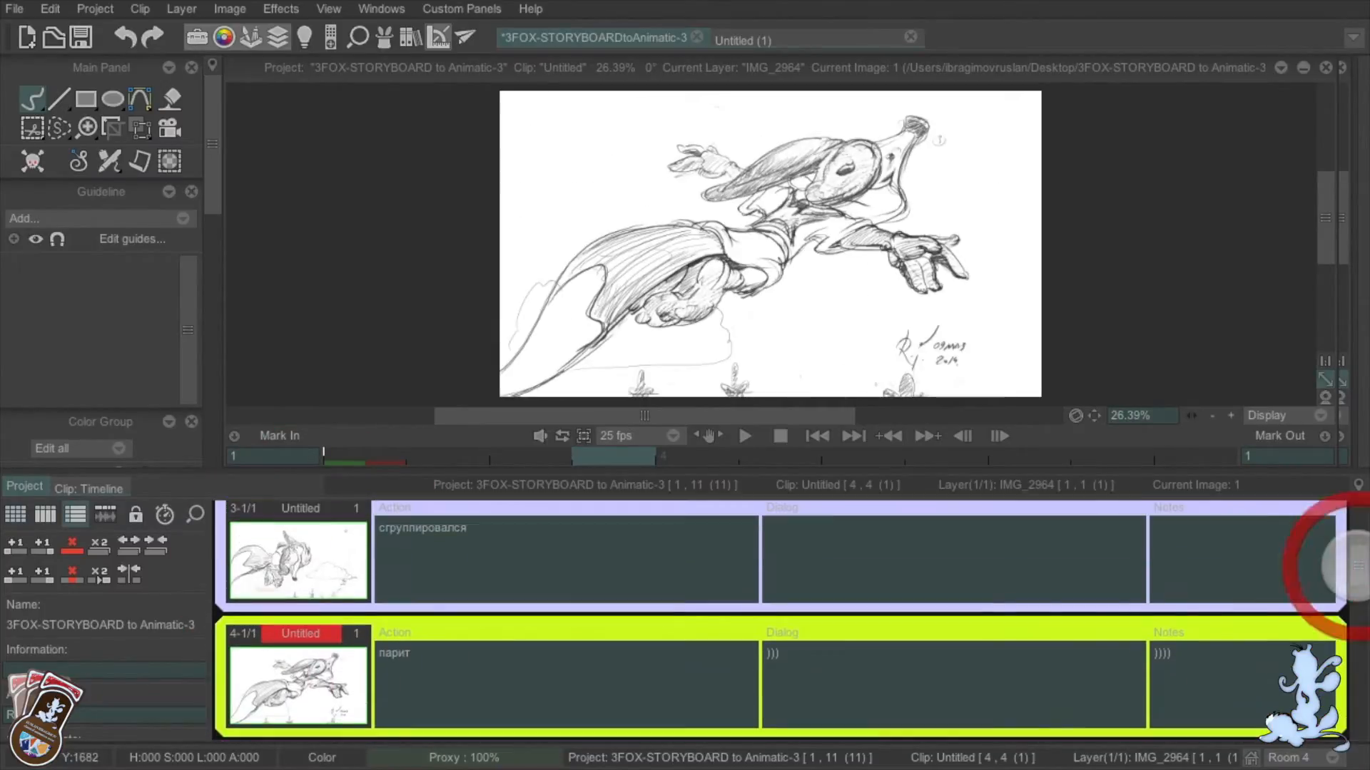
left_click_drag(195, 513, 15, 695)
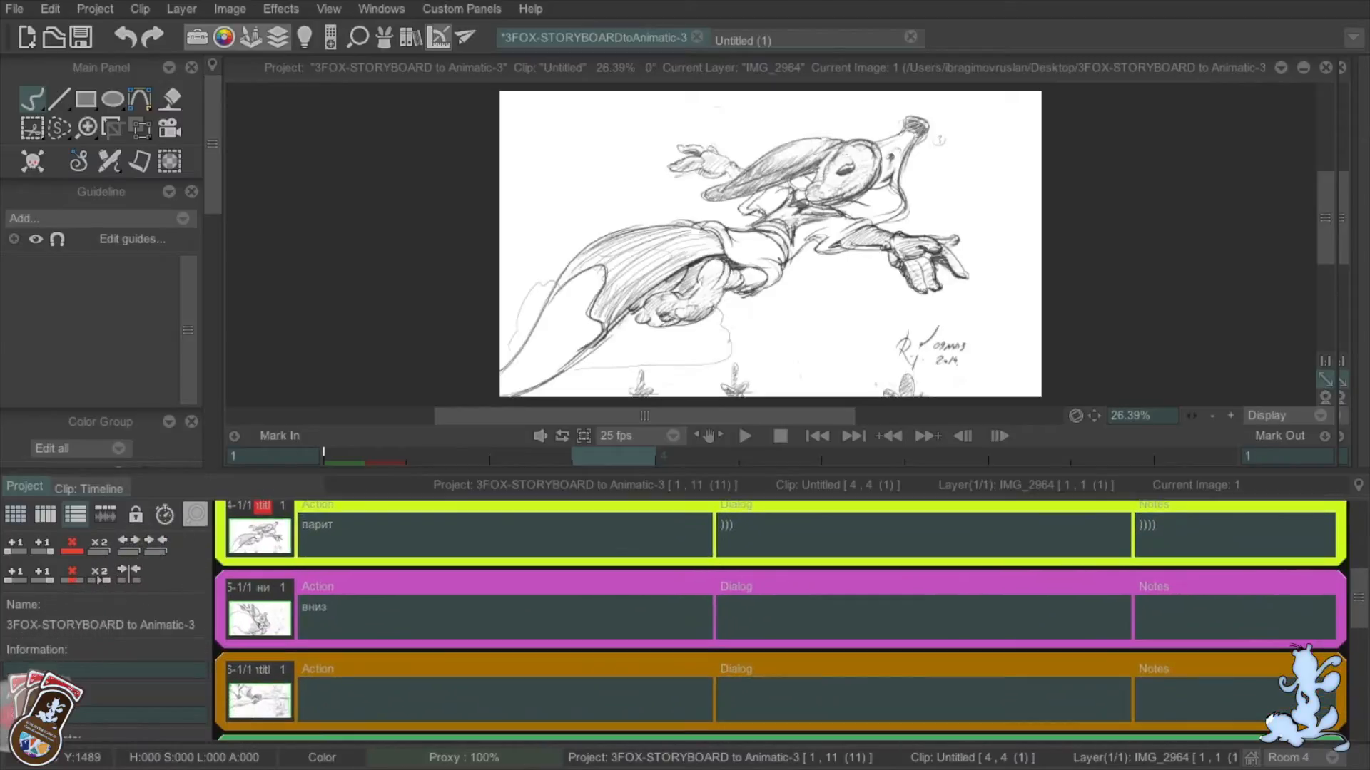
left_click_drag(1358, 603, 1355, 492)
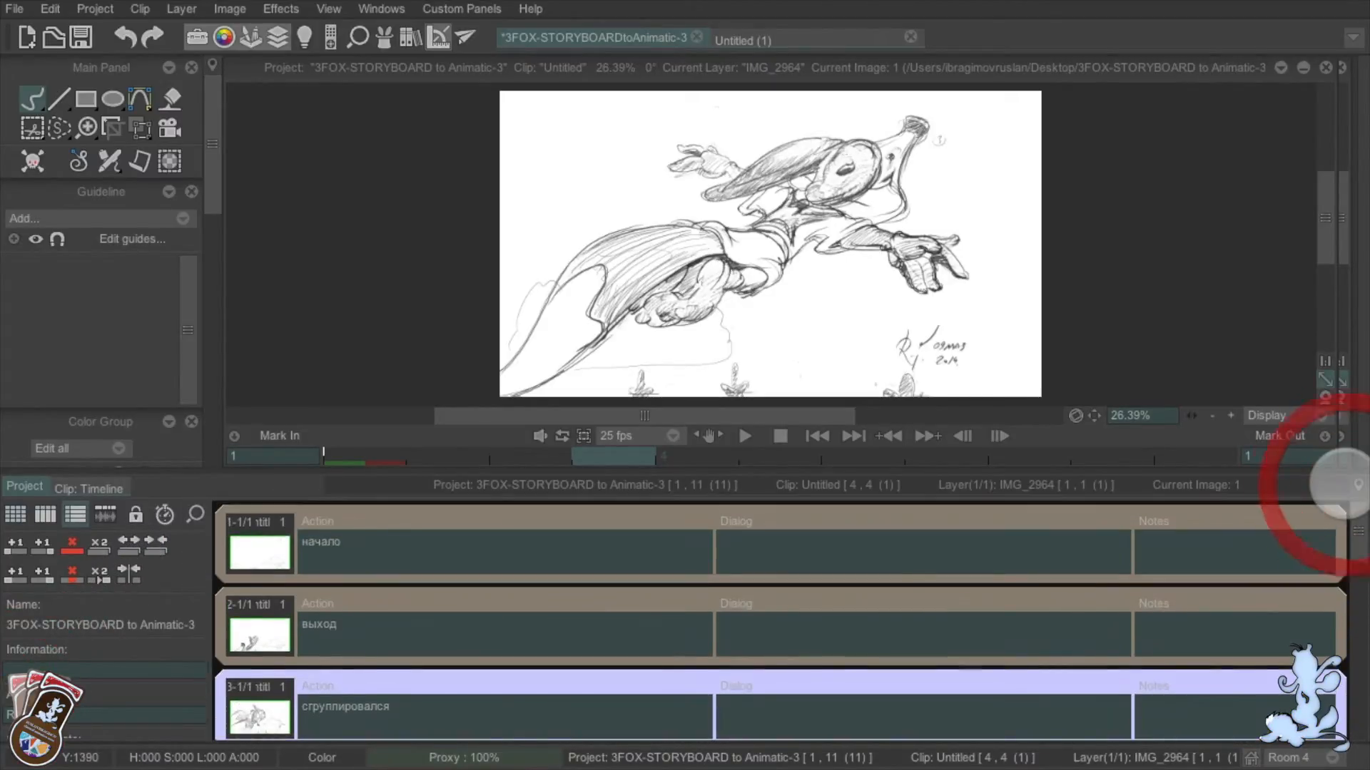
Show the project as a timeline and add the audio file volosi.mp3 from the Desktop as a sound track
left_click(105, 514)
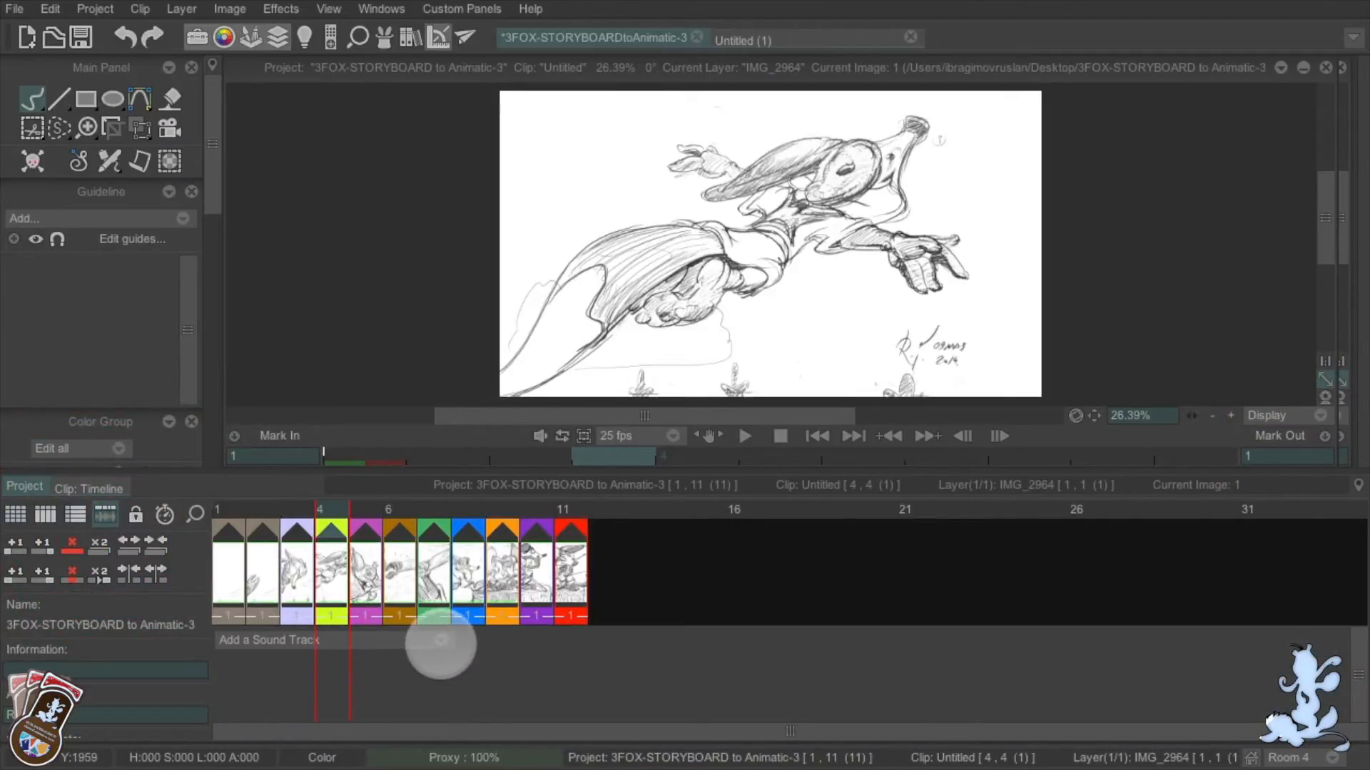
left_click(440, 643)
left_click(521, 525)
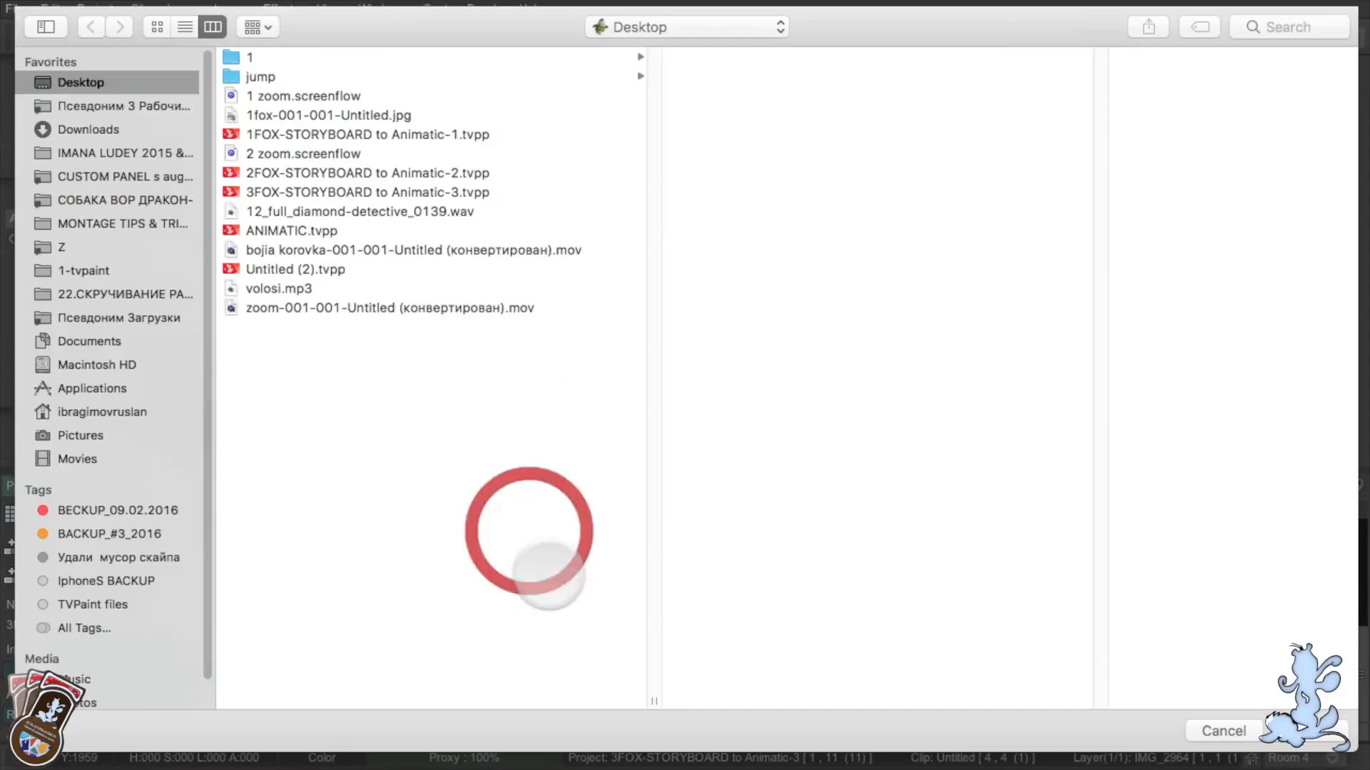
left_click(286, 289)
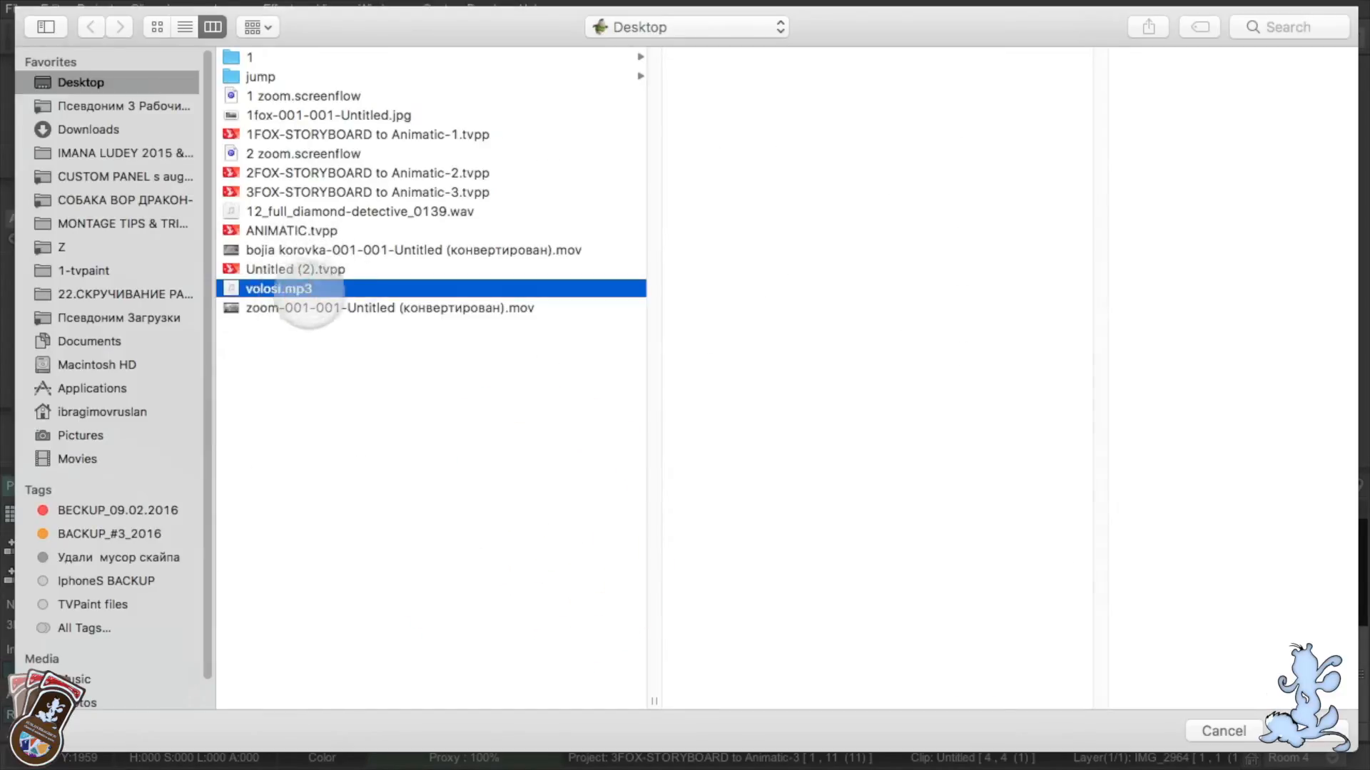
left_click(1299, 730)
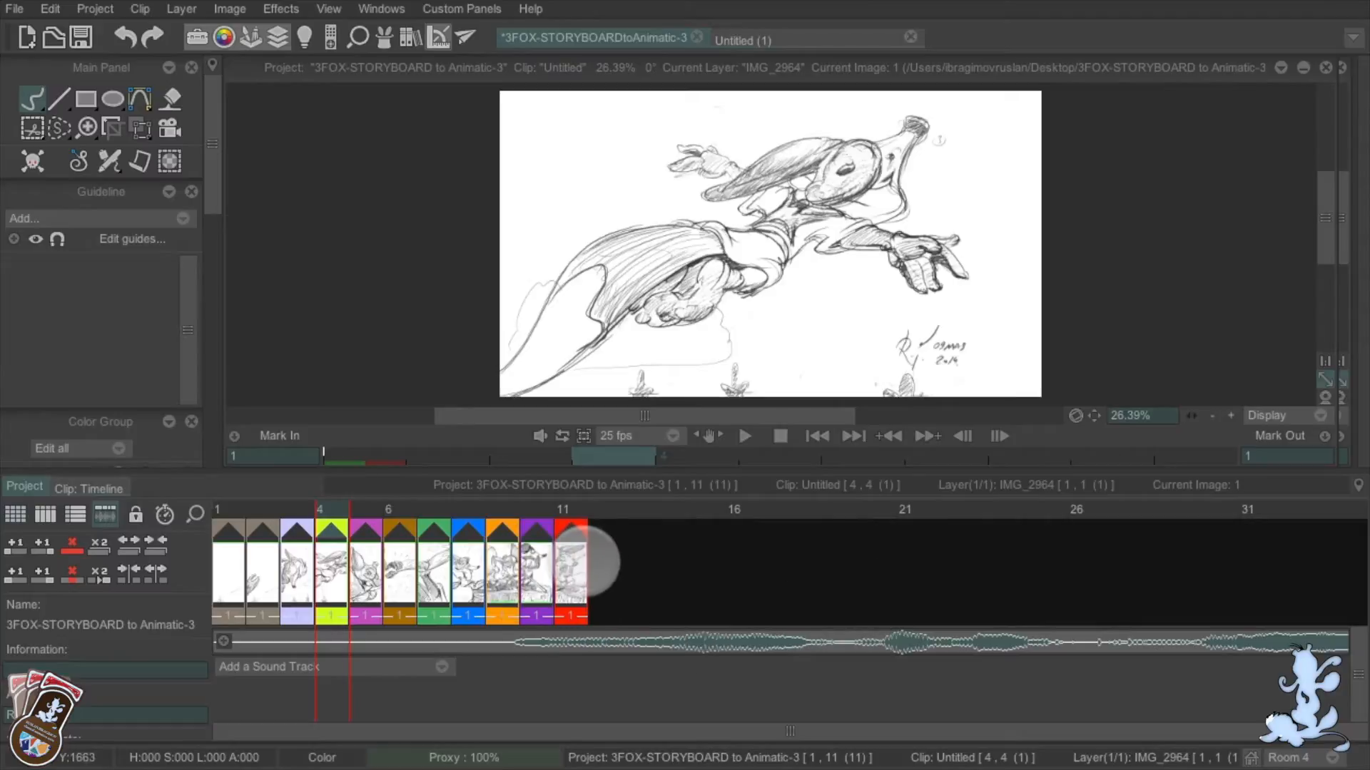
Extend the last six project clips: red to 12 frames, purple 9, orange 10, blue 11, green 11 and brown 12
left_click_drag(580, 553, 926, 547)
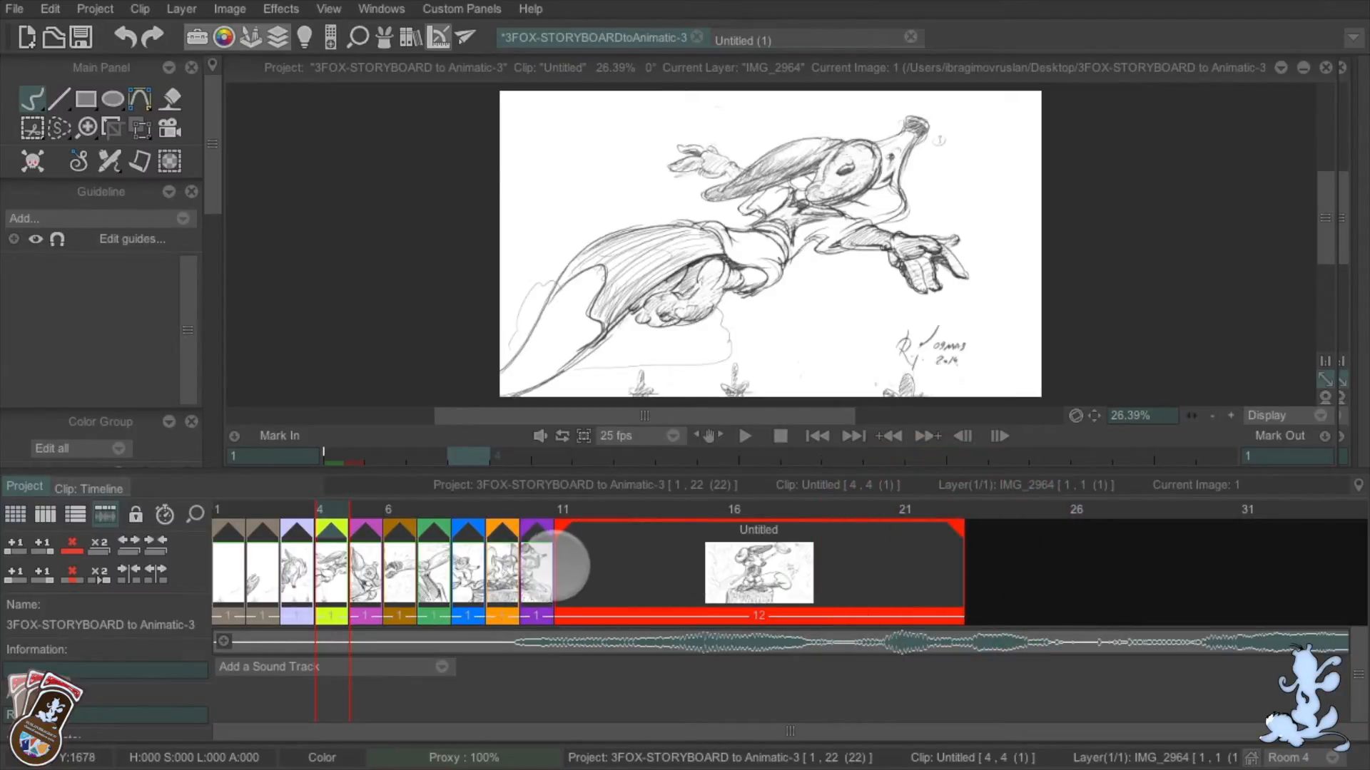
left_click_drag(555, 570, 826, 565)
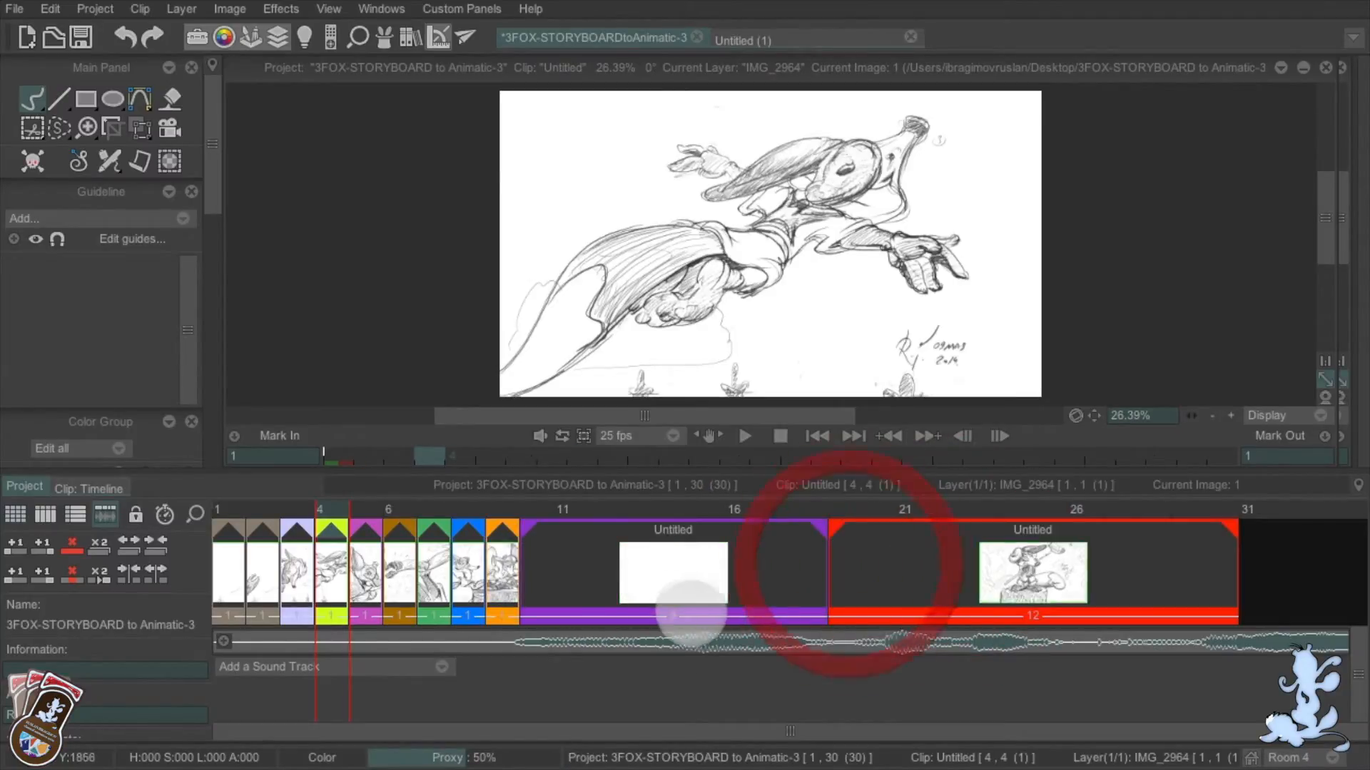
left_click_drag(524, 566, 806, 564)
left_click_drag(485, 577, 813, 581)
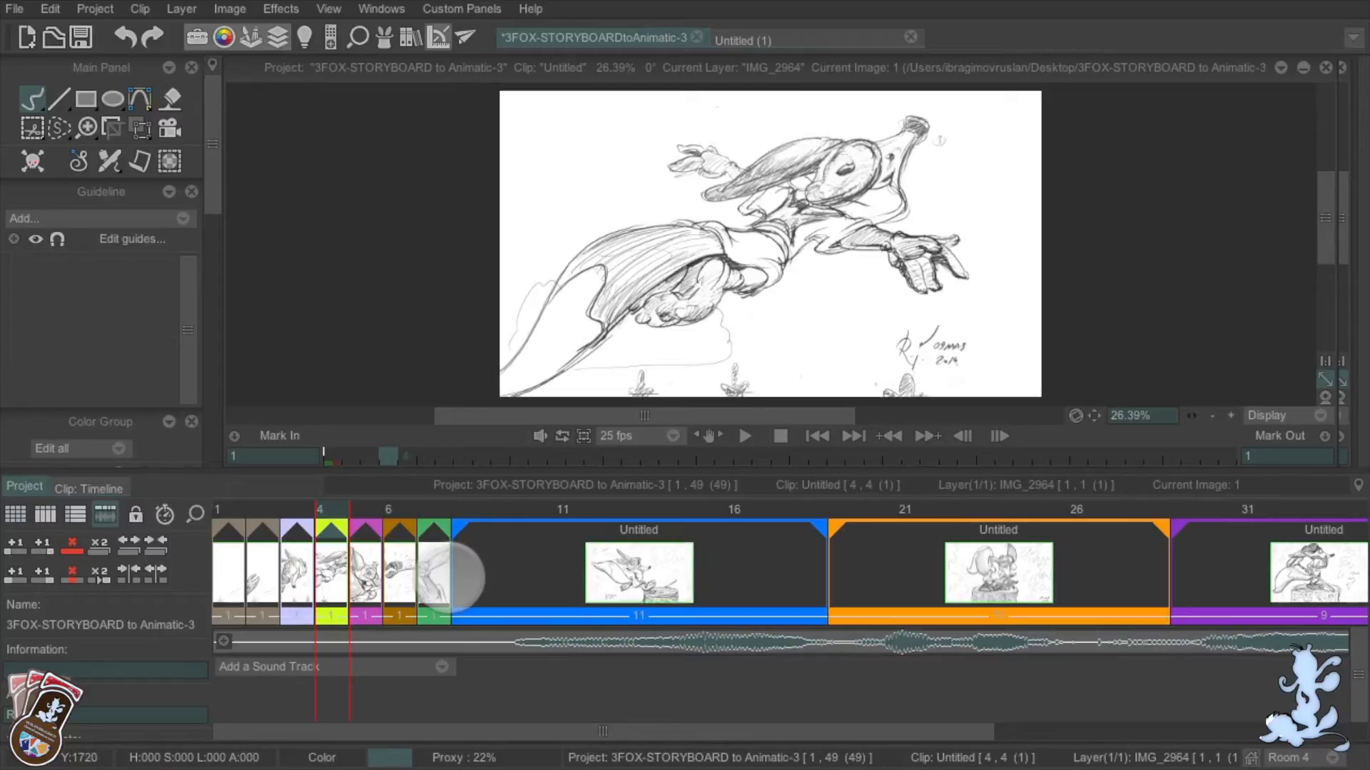
left_click_drag(451, 577, 792, 575)
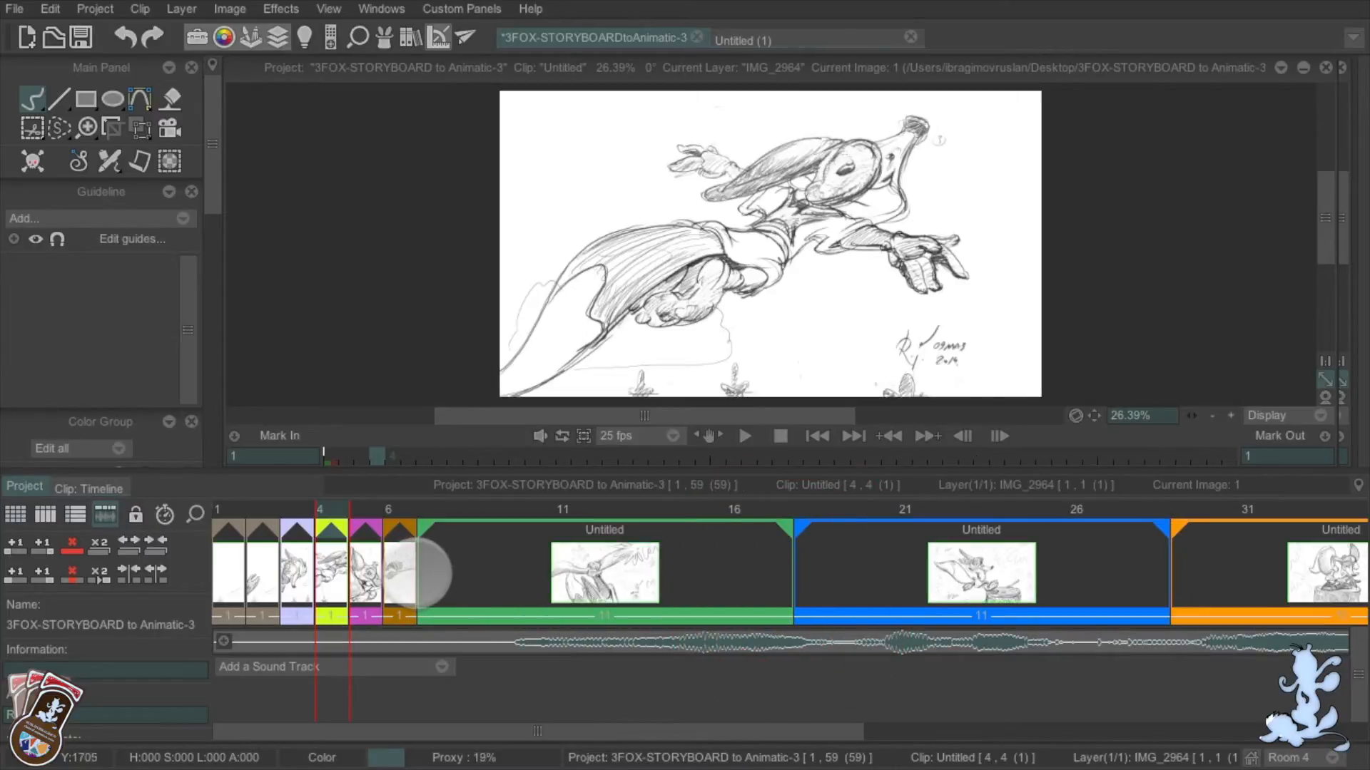
left_click_drag(417, 573, 787, 574)
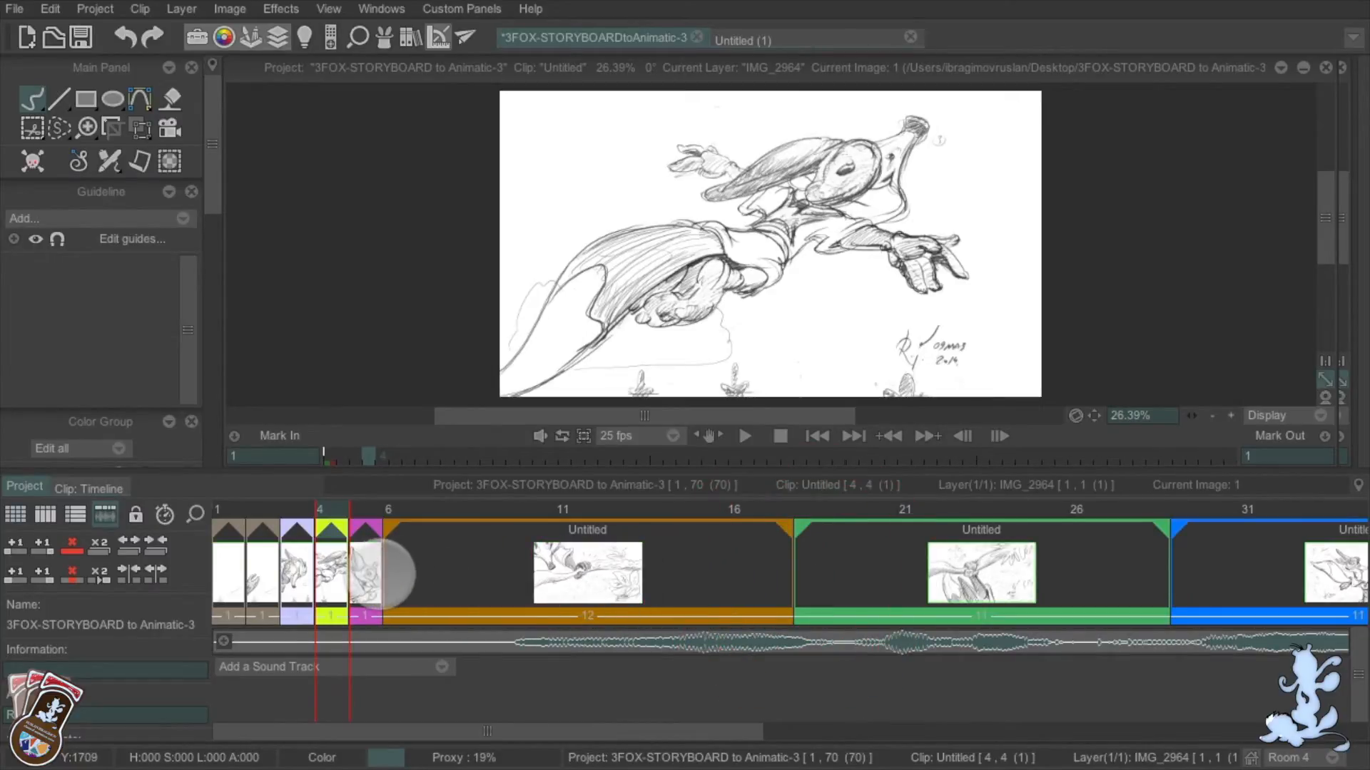
Extend the first five project clips: magenta "вниз" to 13 frames, yellow-green 14, lavender 12 and both gray clips 15 each
left_click_drag(383, 574, 794, 575)
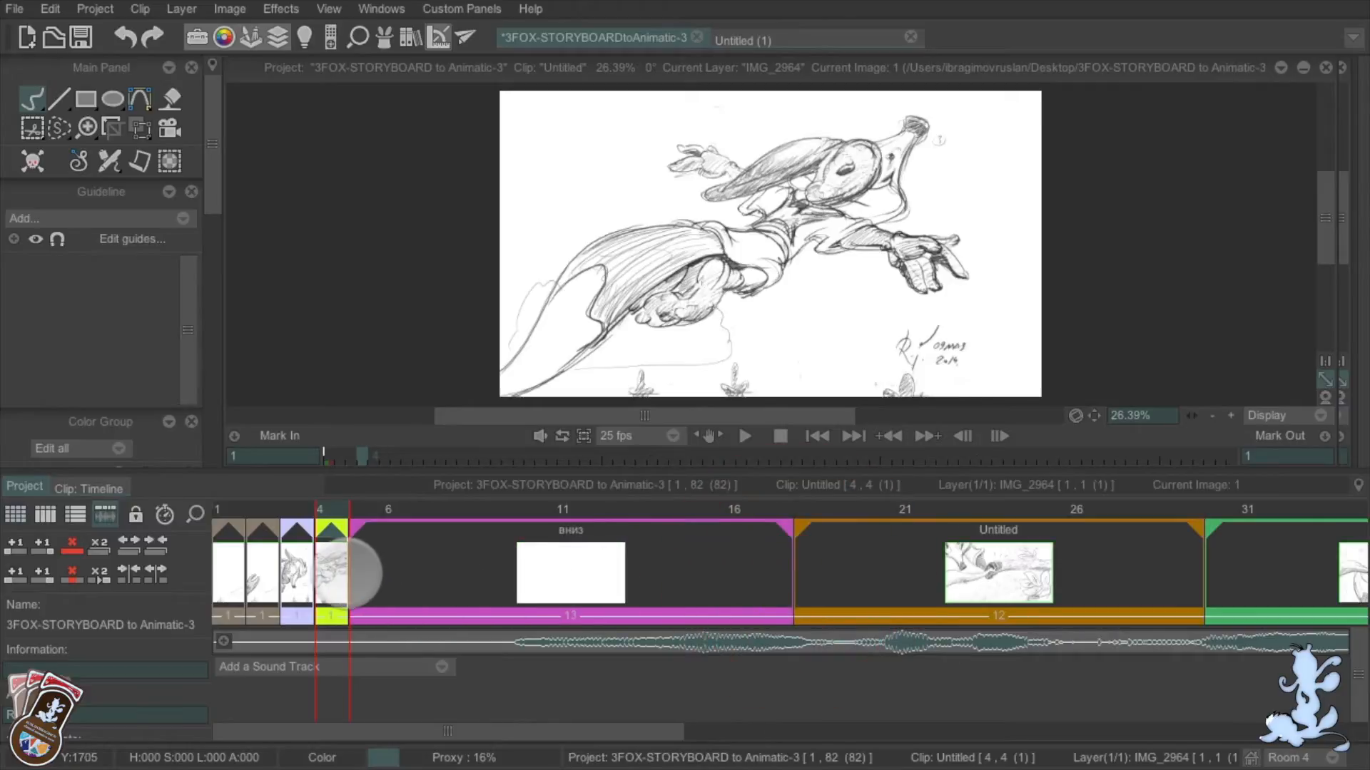
left_click_drag(349, 573, 678, 575)
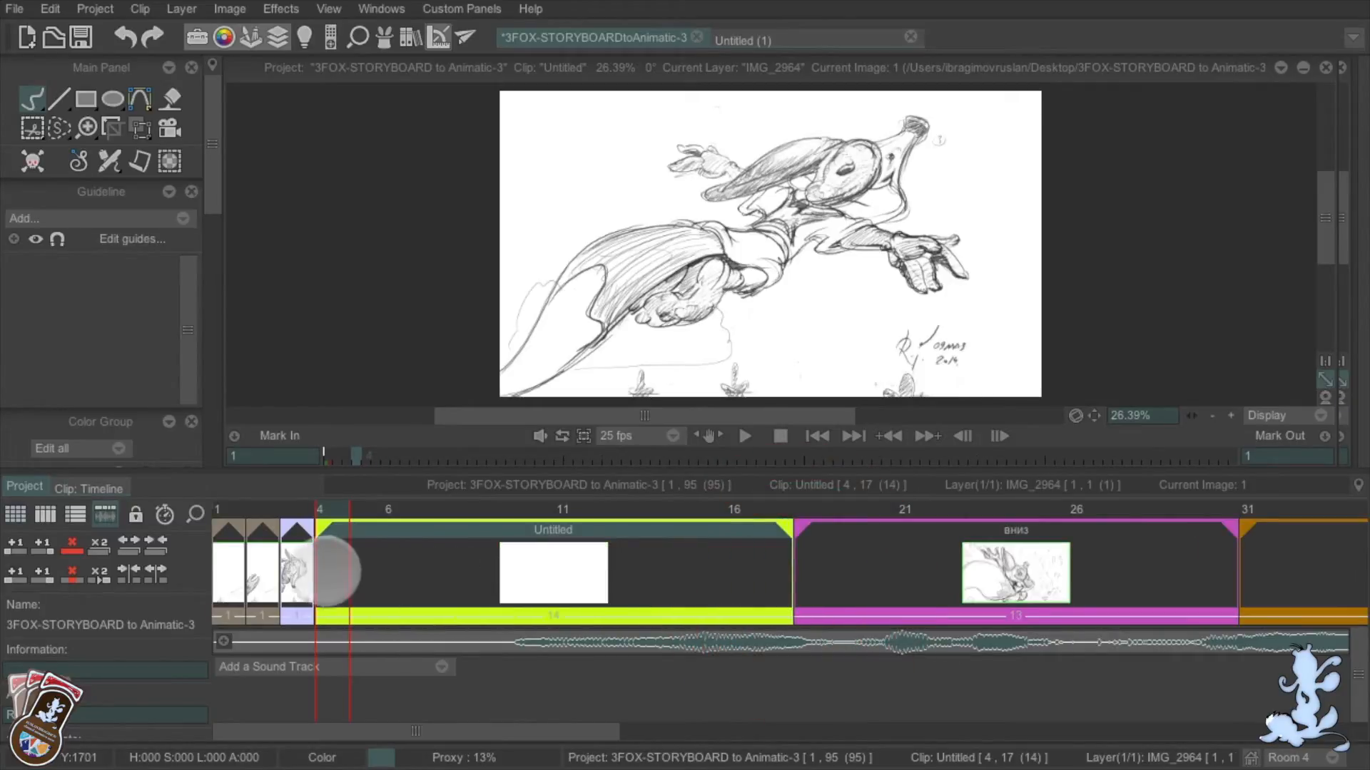
left_click_drag(314, 575, 679, 571)
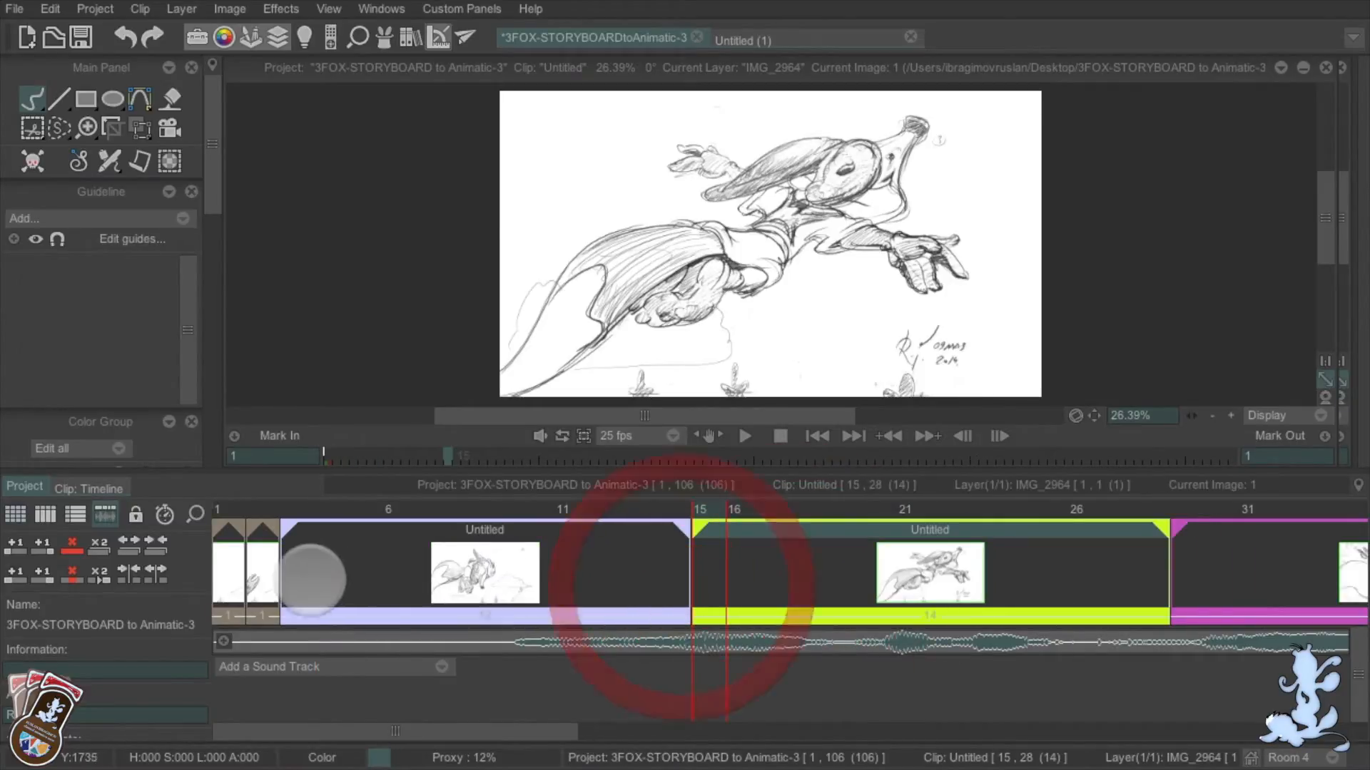
left_click_drag(291, 571, 752, 574)
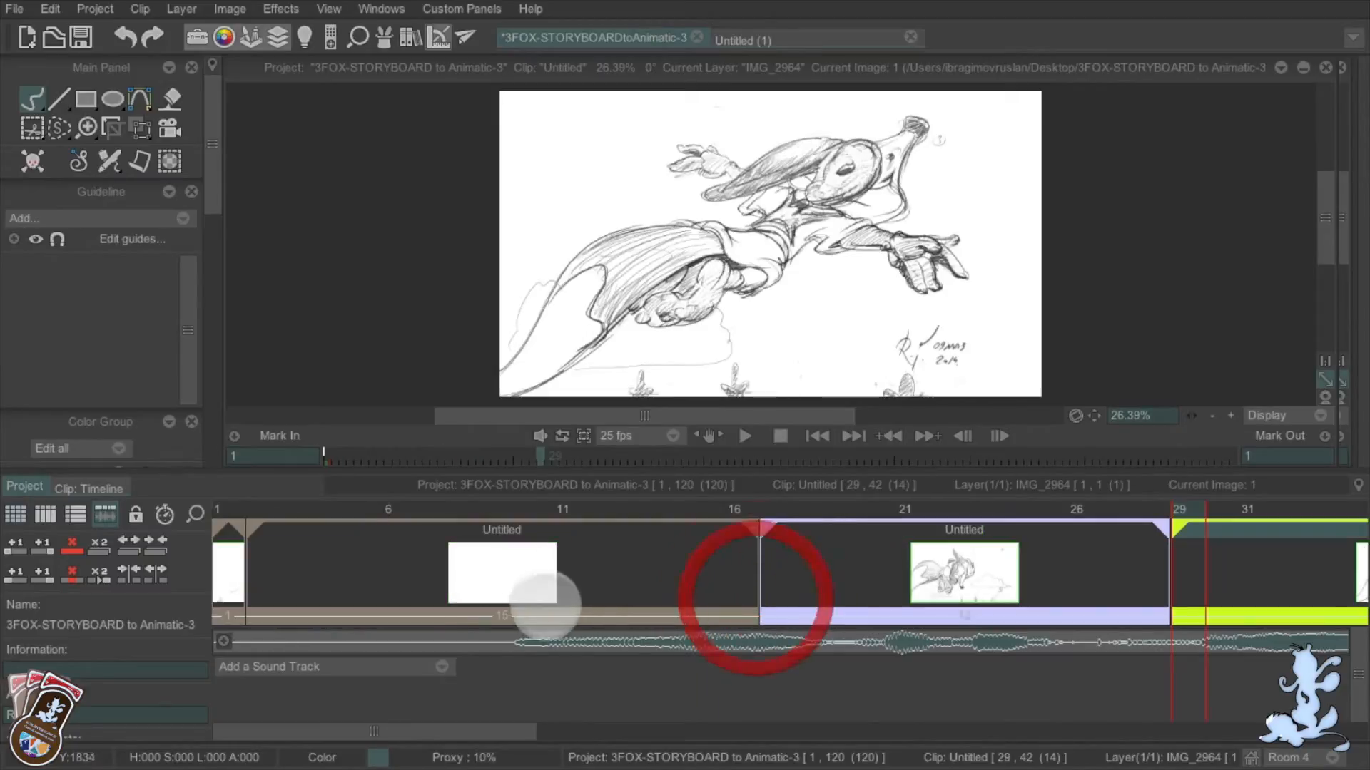
left_click_drag(242, 574, 735, 578)
Shorten the purple clip to 4 frames, the yellow-green clip to 10 and the final red clip to 9
left_click_drag(443, 727, 1245, 688)
left_click_drag(965, 575, 785, 593)
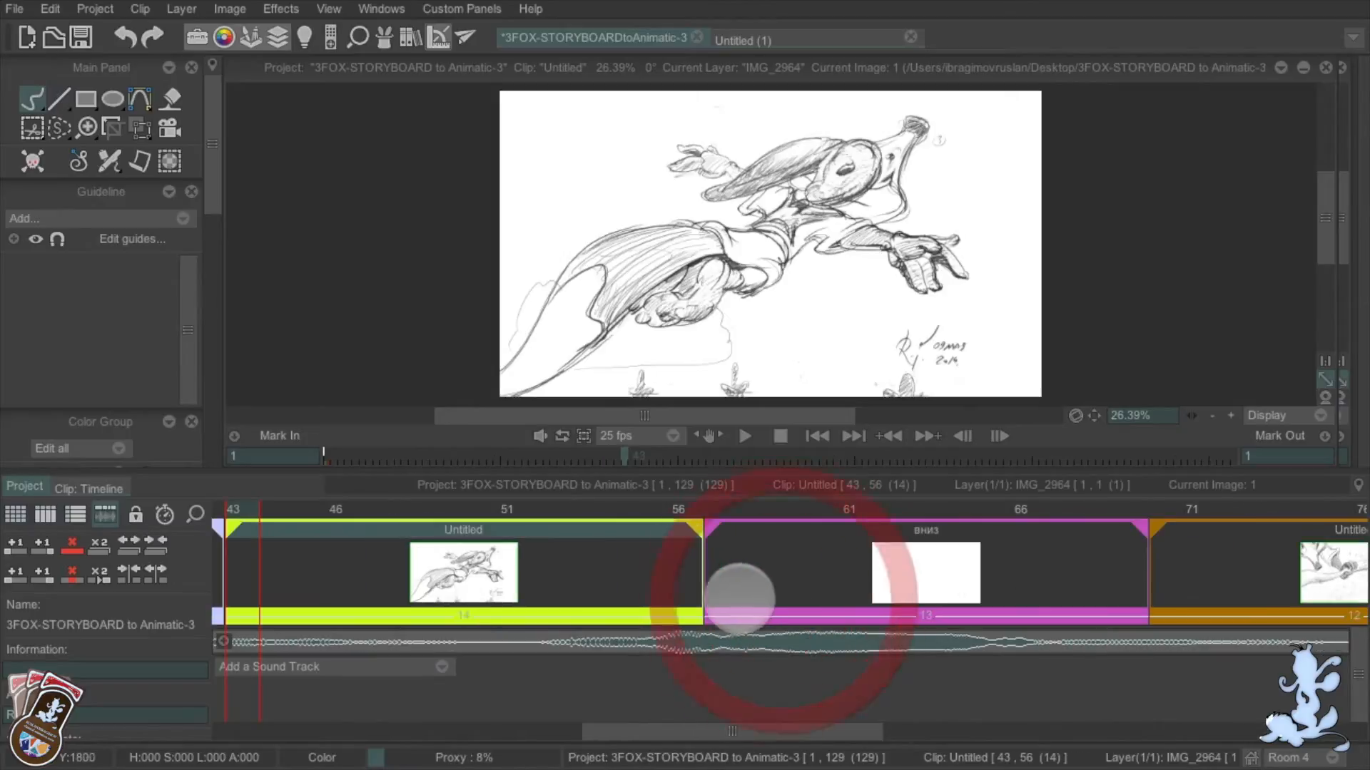
left_click_drag(702, 586, 568, 581)
left_click_drag(742, 729, 1222, 703)
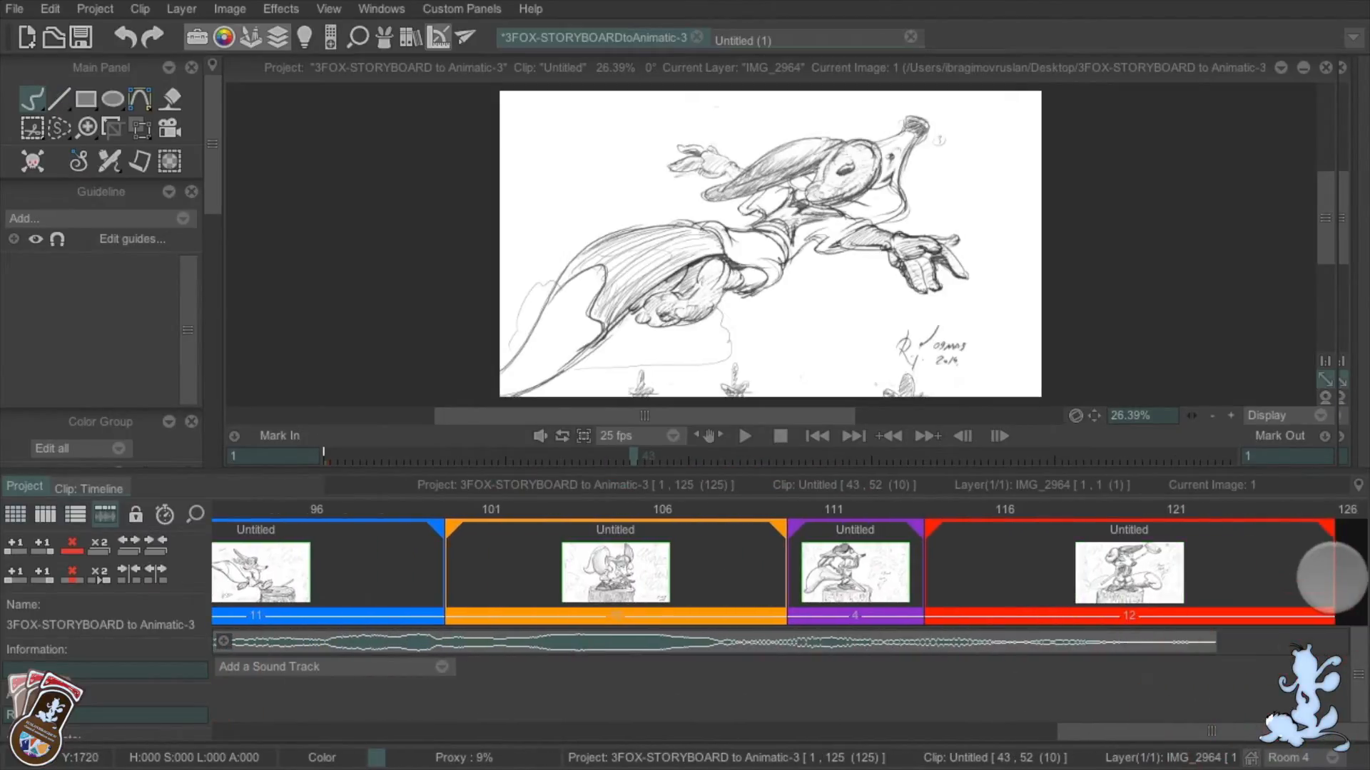
left_click_drag(1330, 571, 1217, 599)
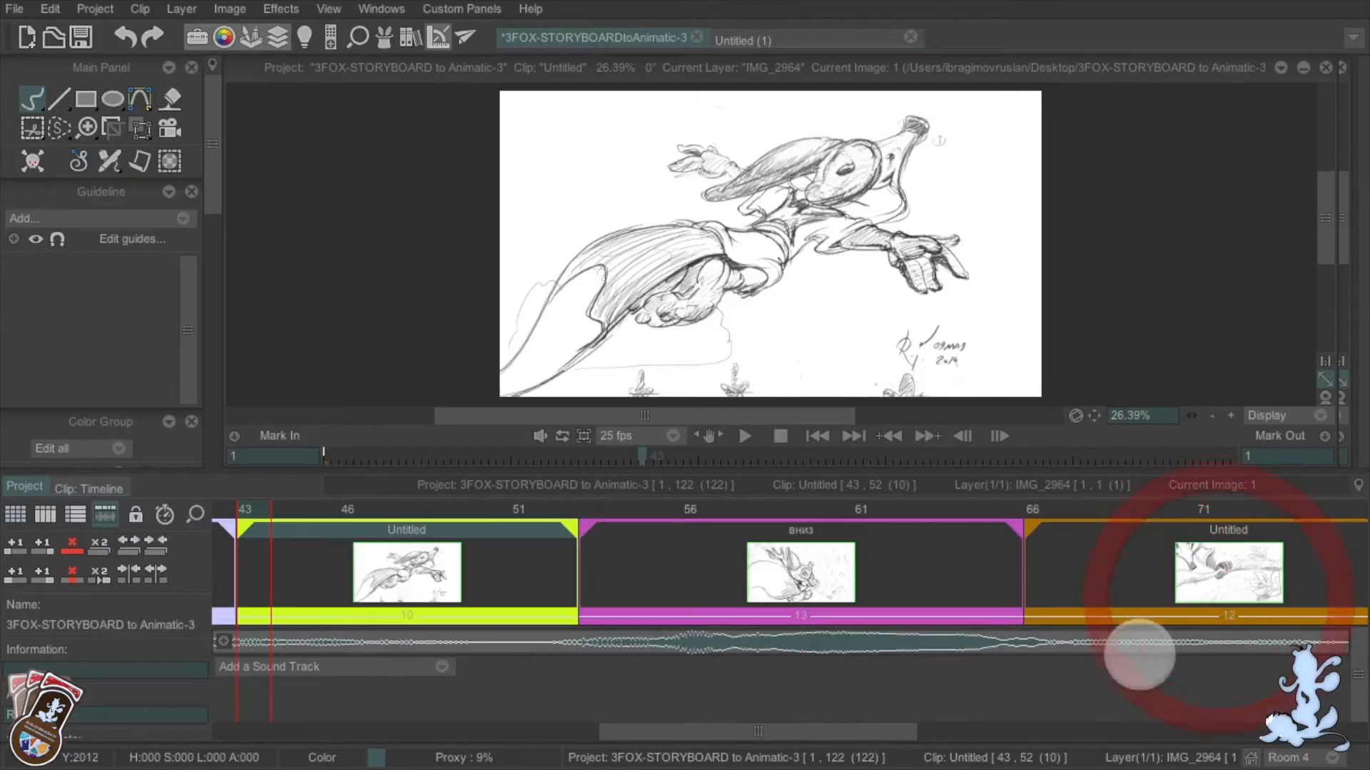
left_click_drag(906, 731, 1355, 724)
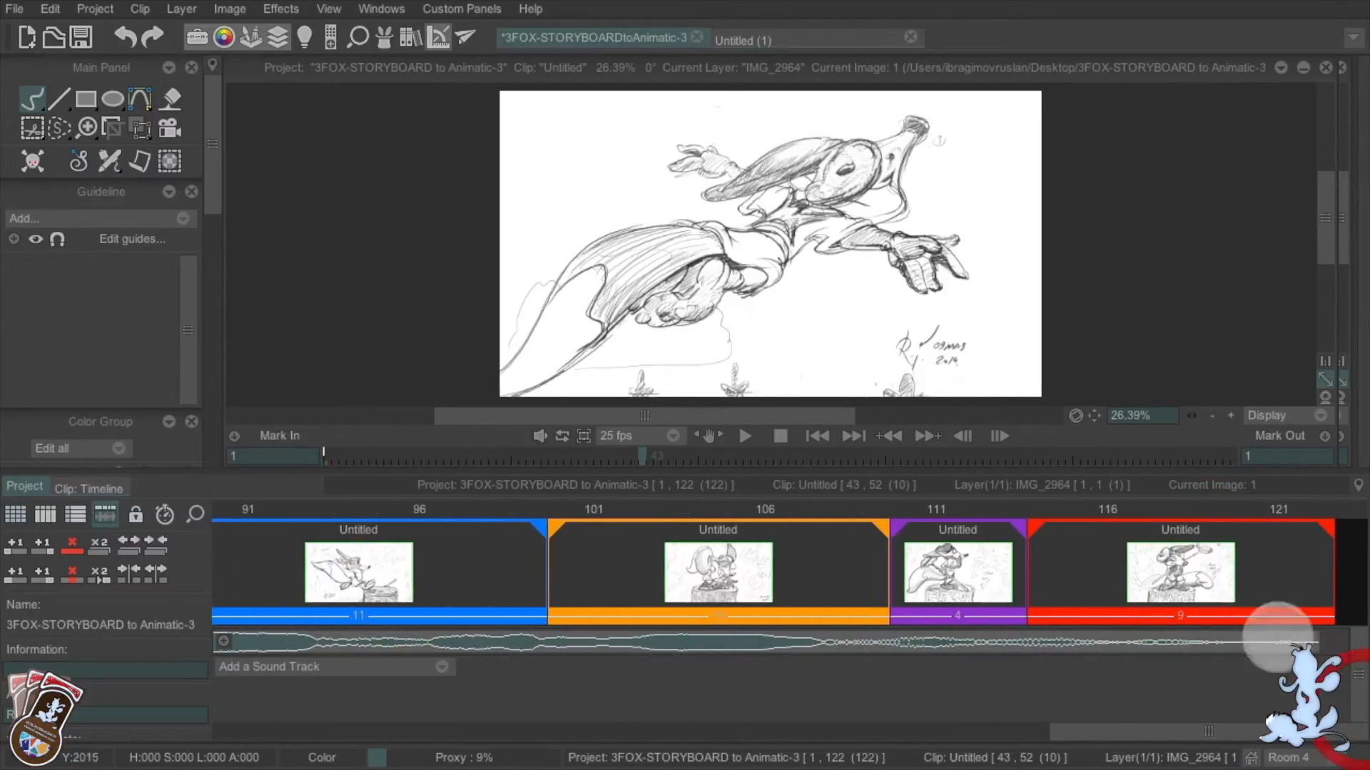
left_click_drag(1079, 729, 218, 727)
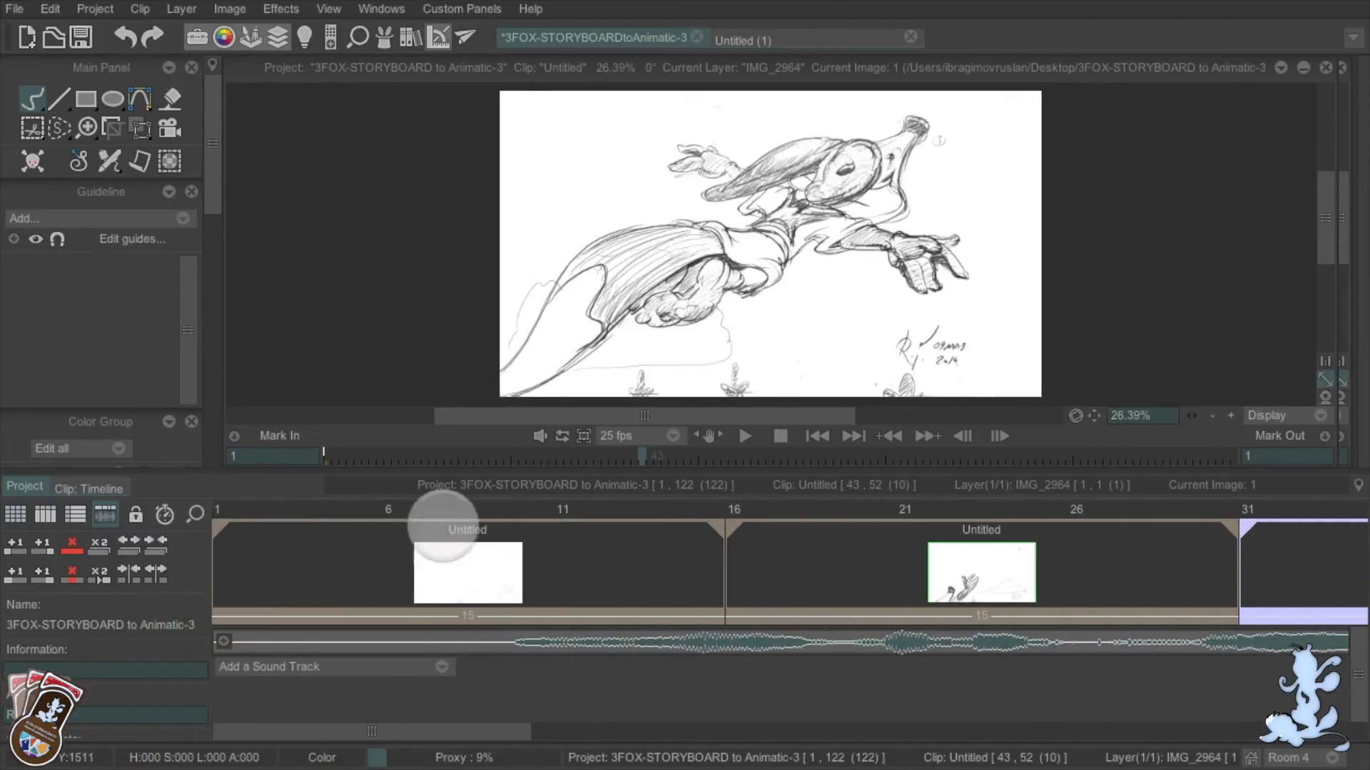
Show the project as a storyboard grid and open the clip timeline of the yellow-green scene 4
left_click(15, 513)
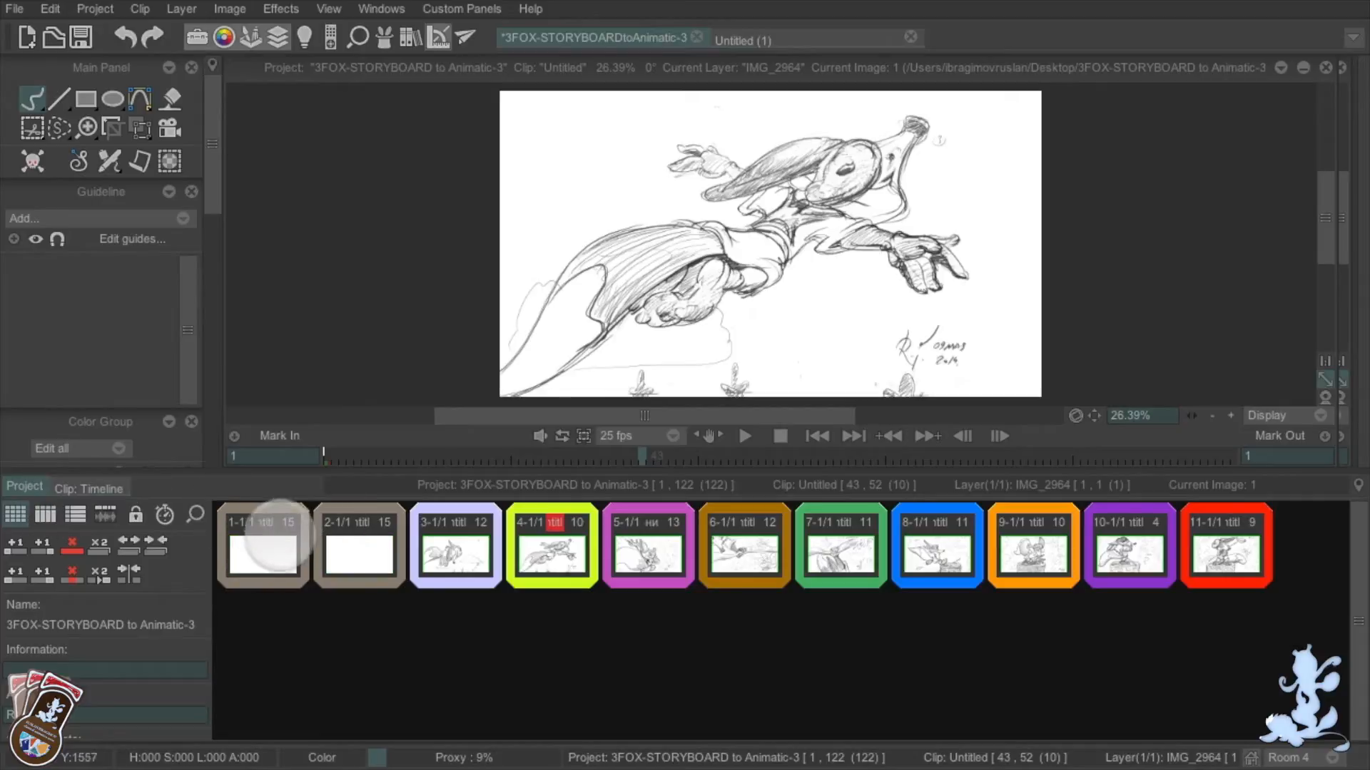
left_click(271, 553)
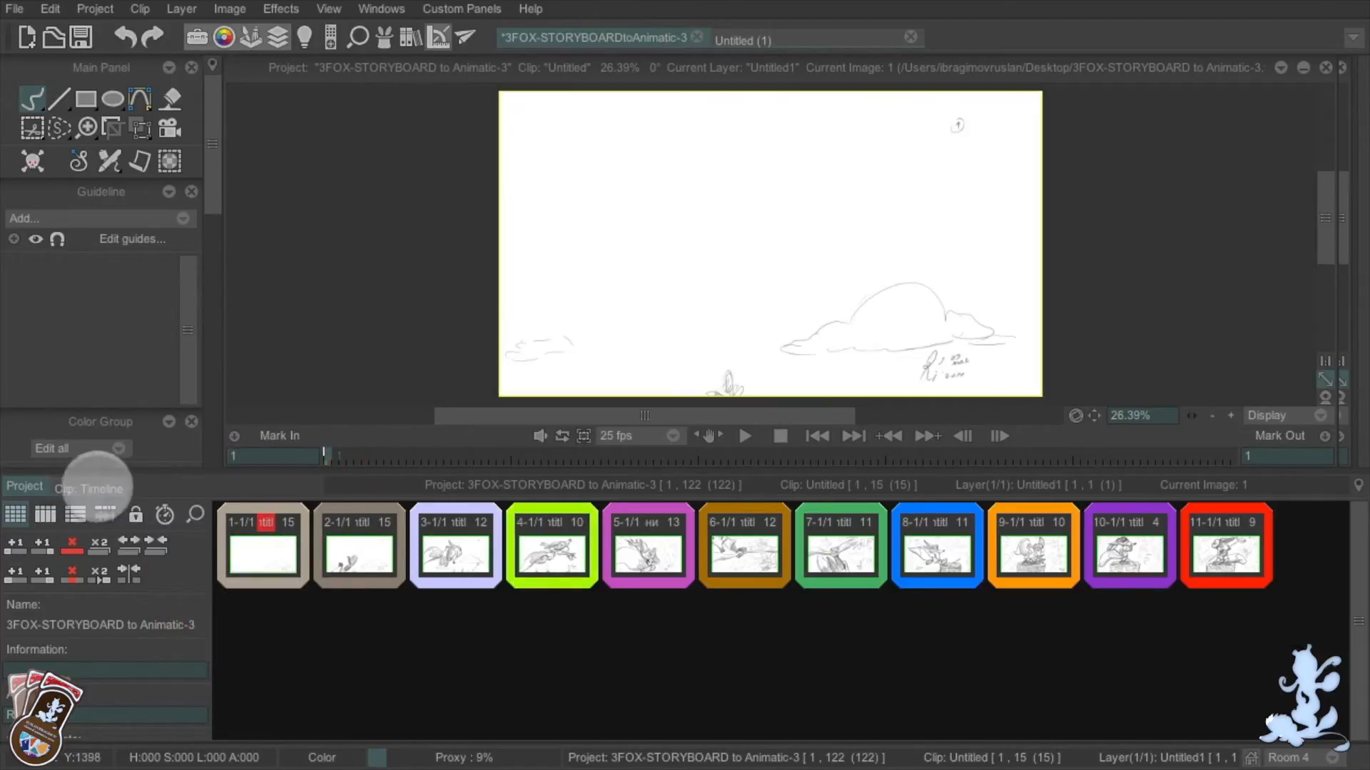
left_click(551, 554)
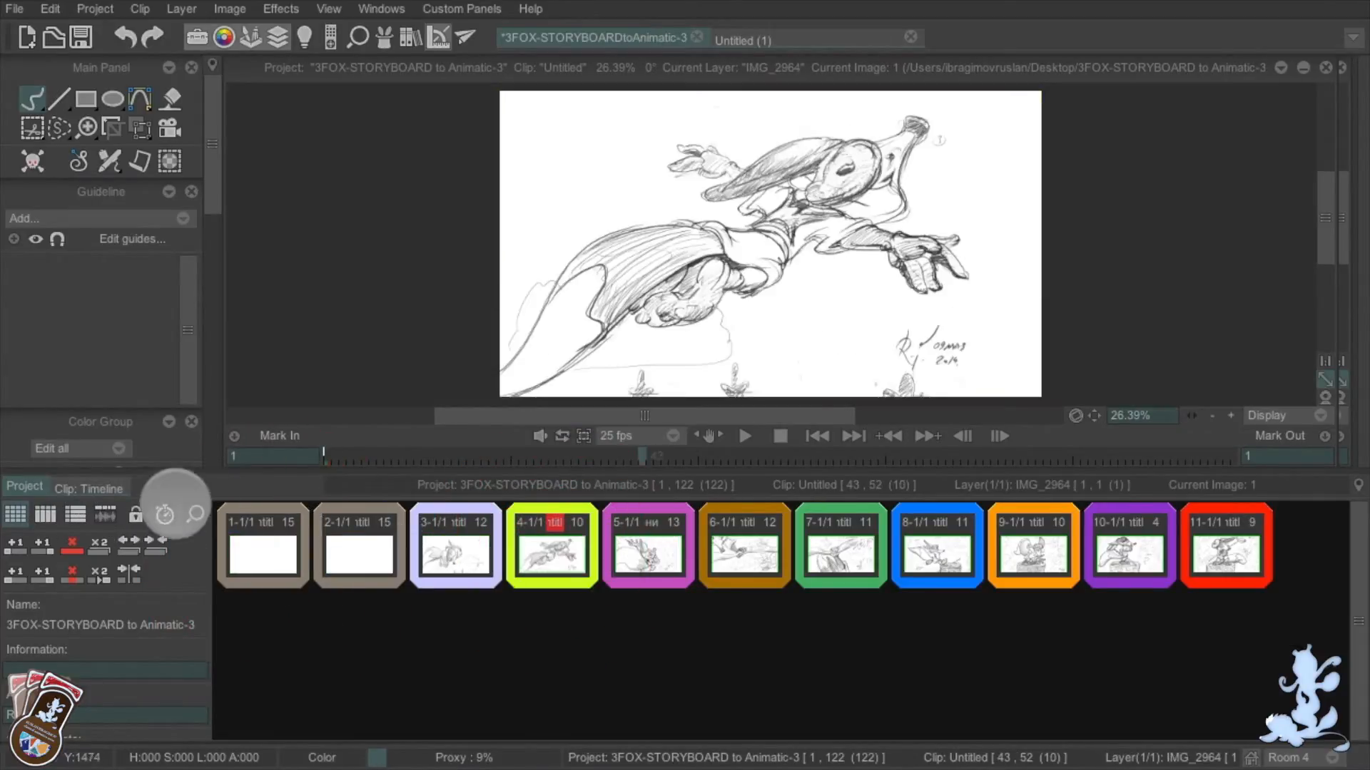
left_click(92, 488)
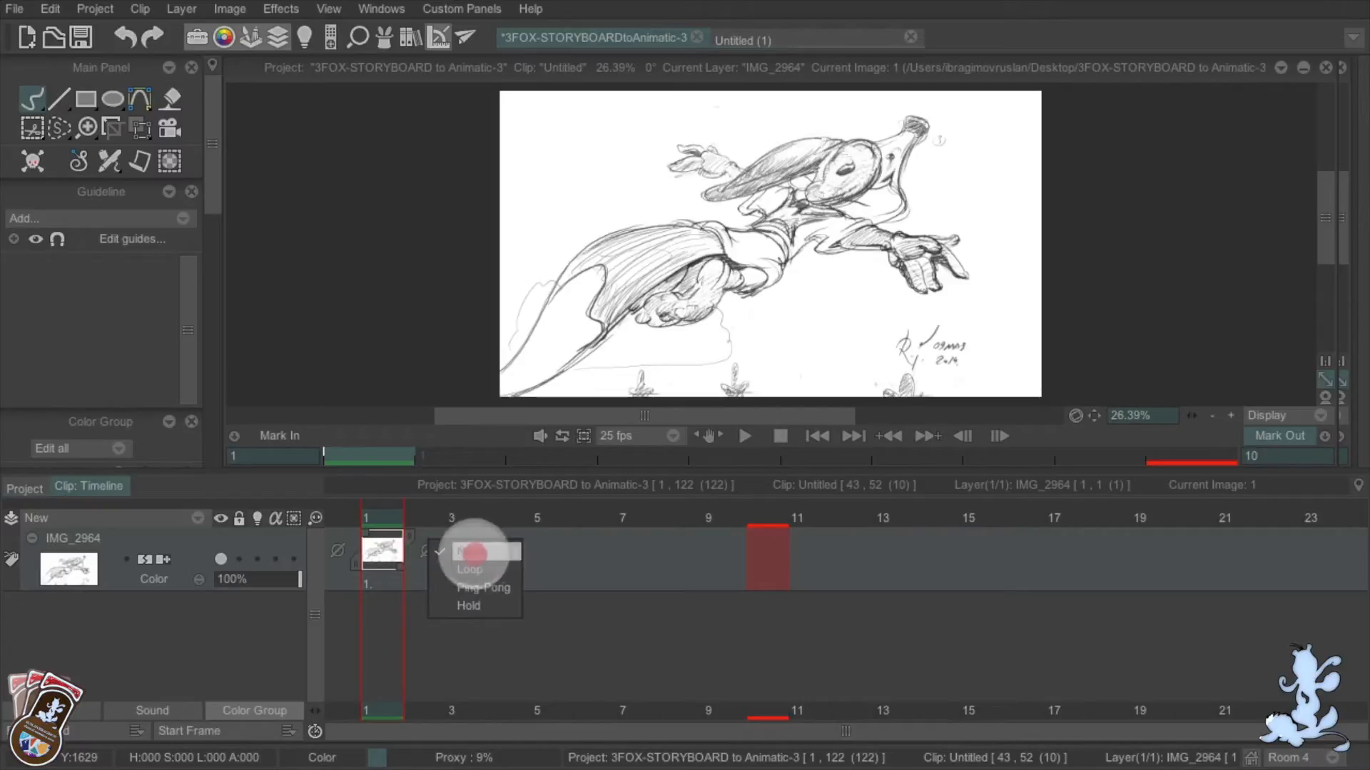
Keep the IMG_2964 layer's post-behavior at None and play the scene 4 clip briefly
left_click(493, 548)
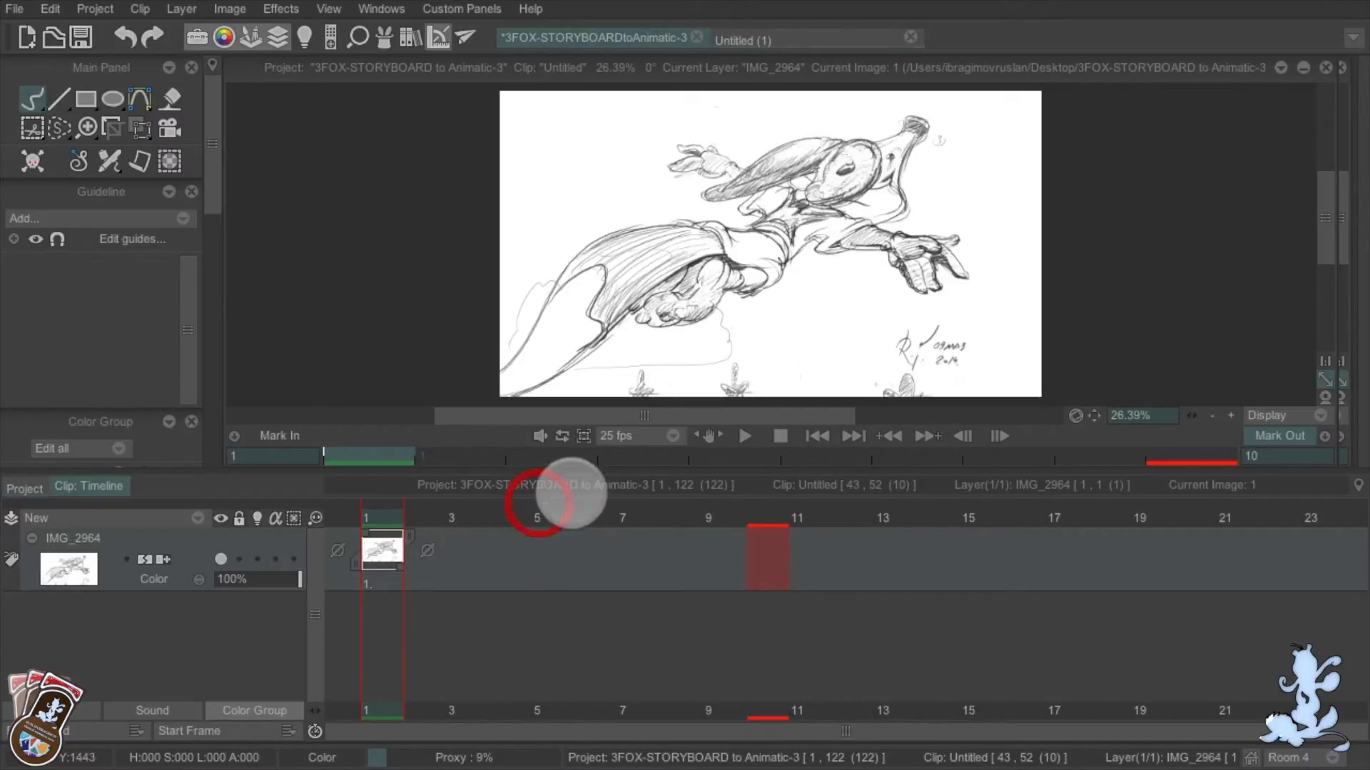
left_click(744, 436)
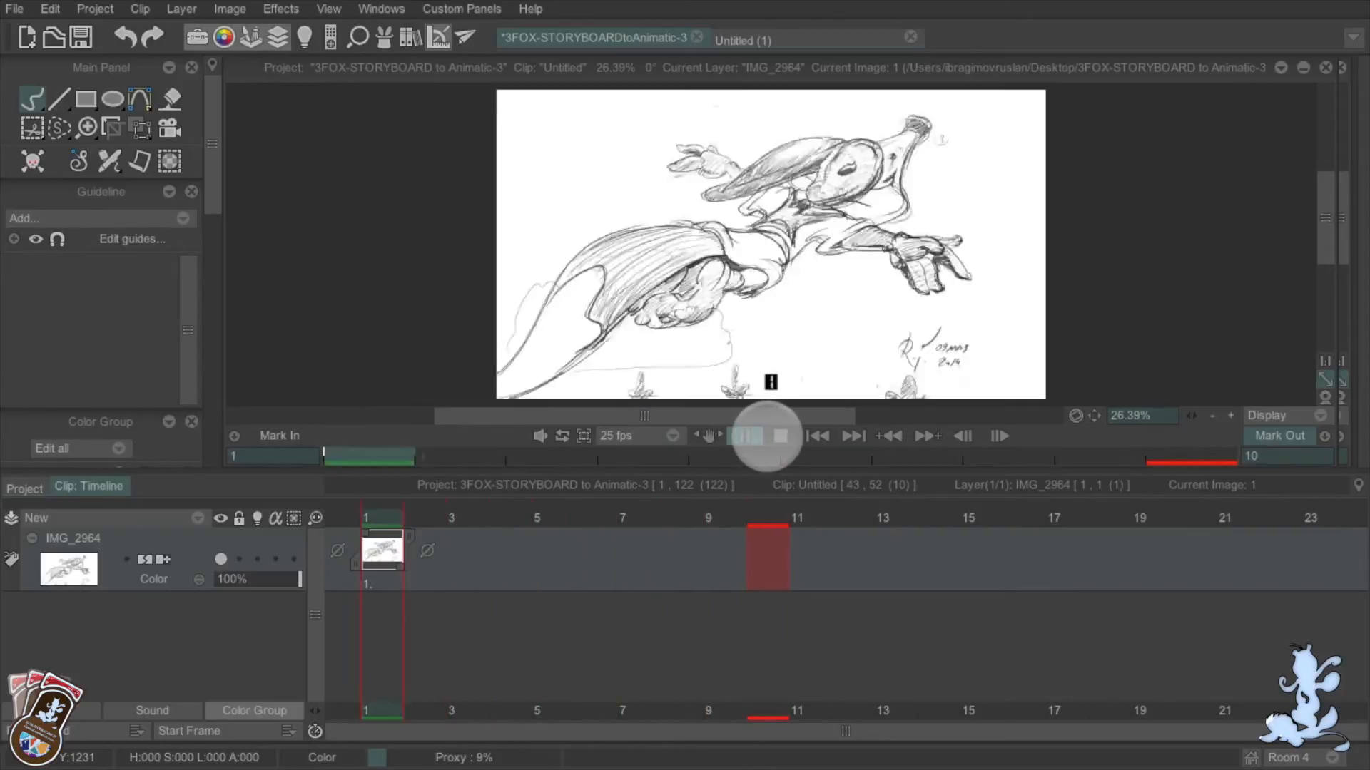
left_click(745, 436)
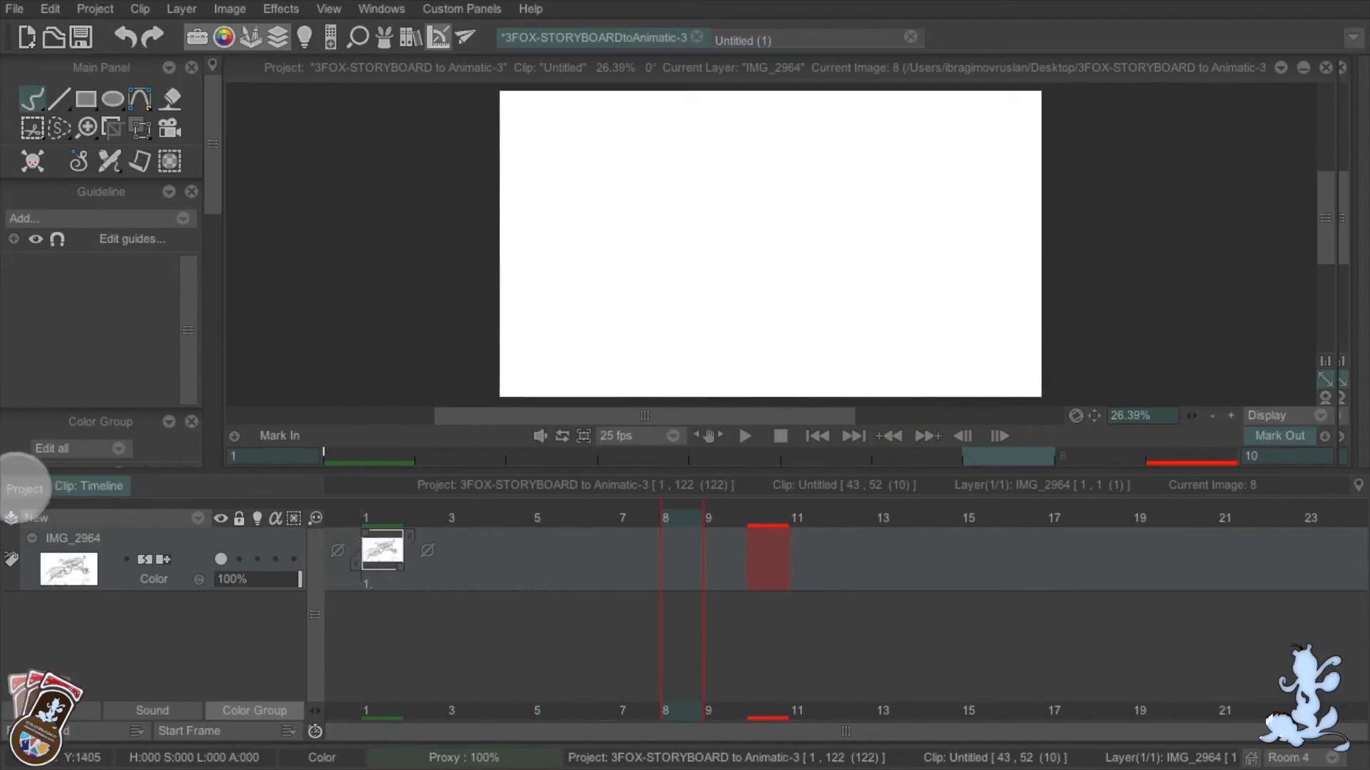
Return to the project view and play the storyboard from the first scene, stopping in the second scene
left_click(22, 488)
left_click(263, 553)
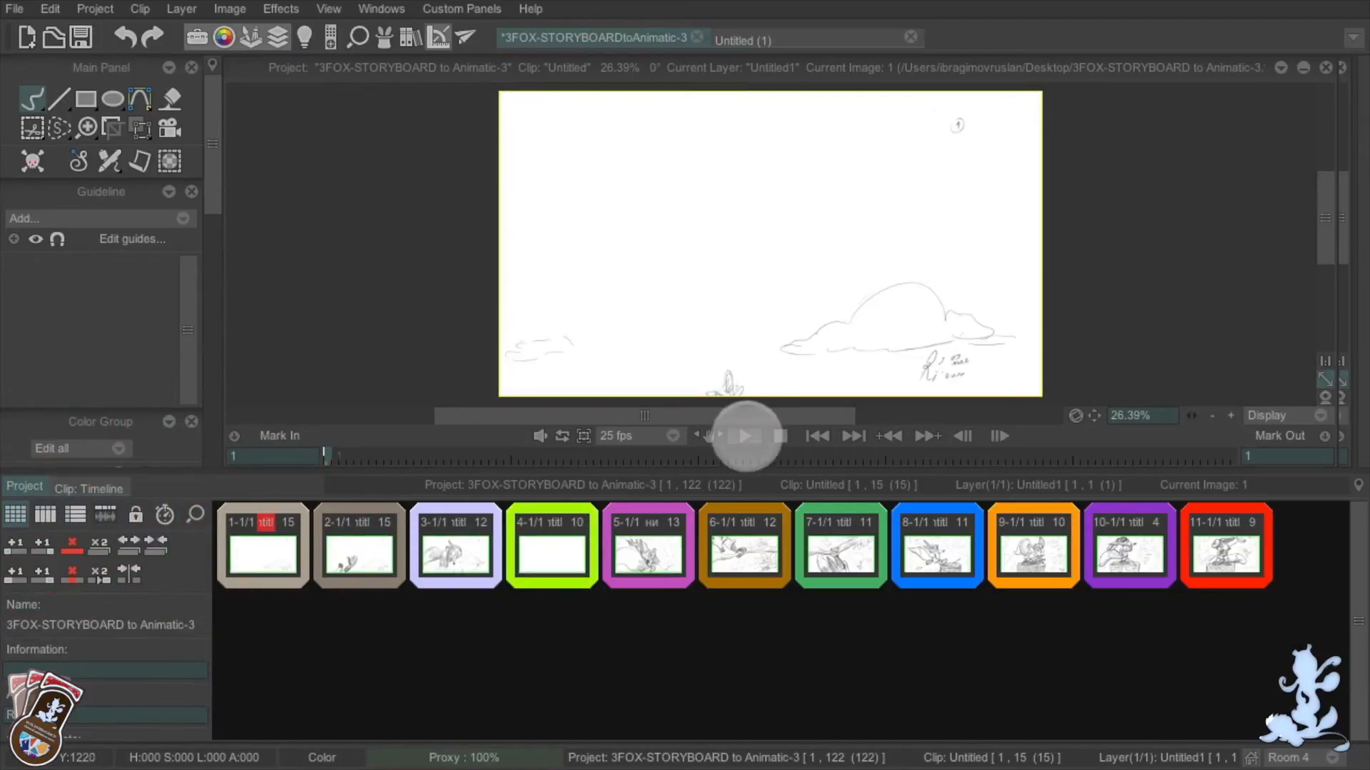
left_click(746, 436)
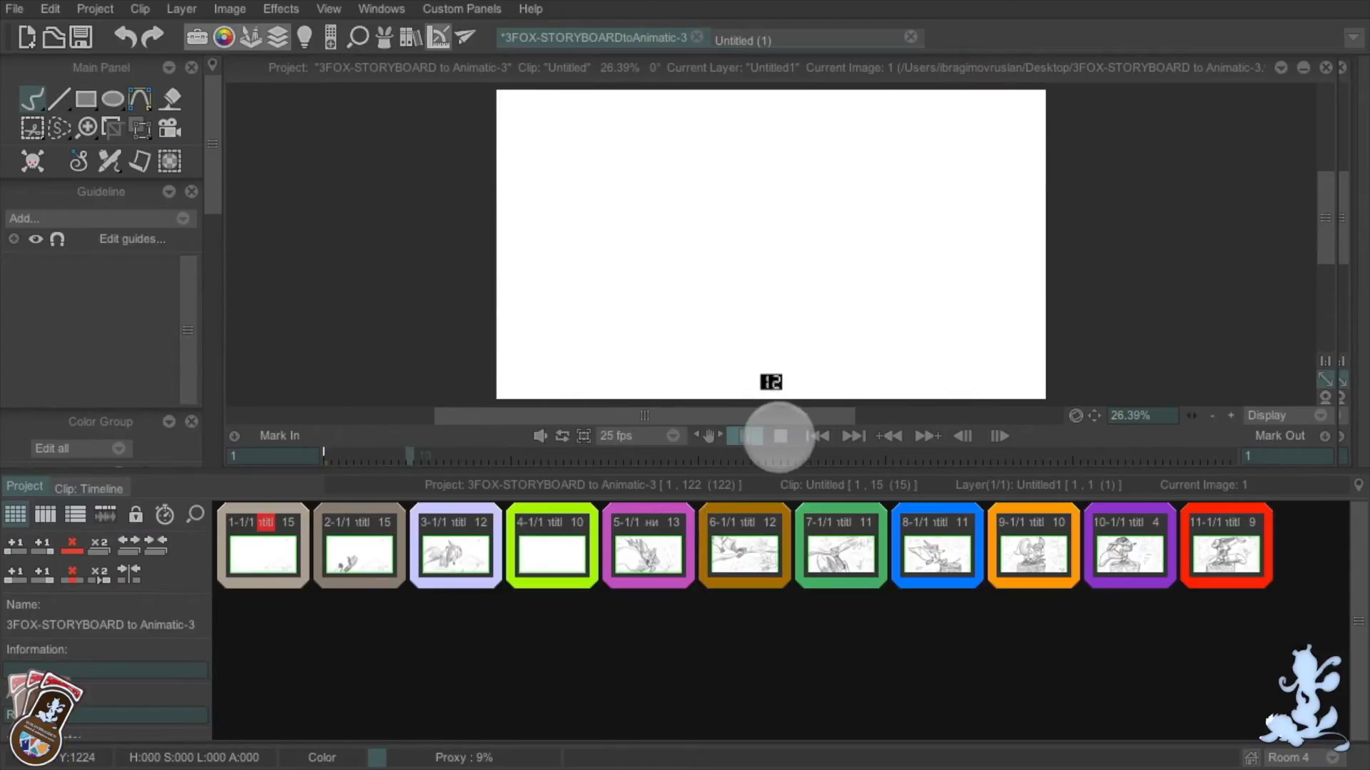
left_click(780, 436)
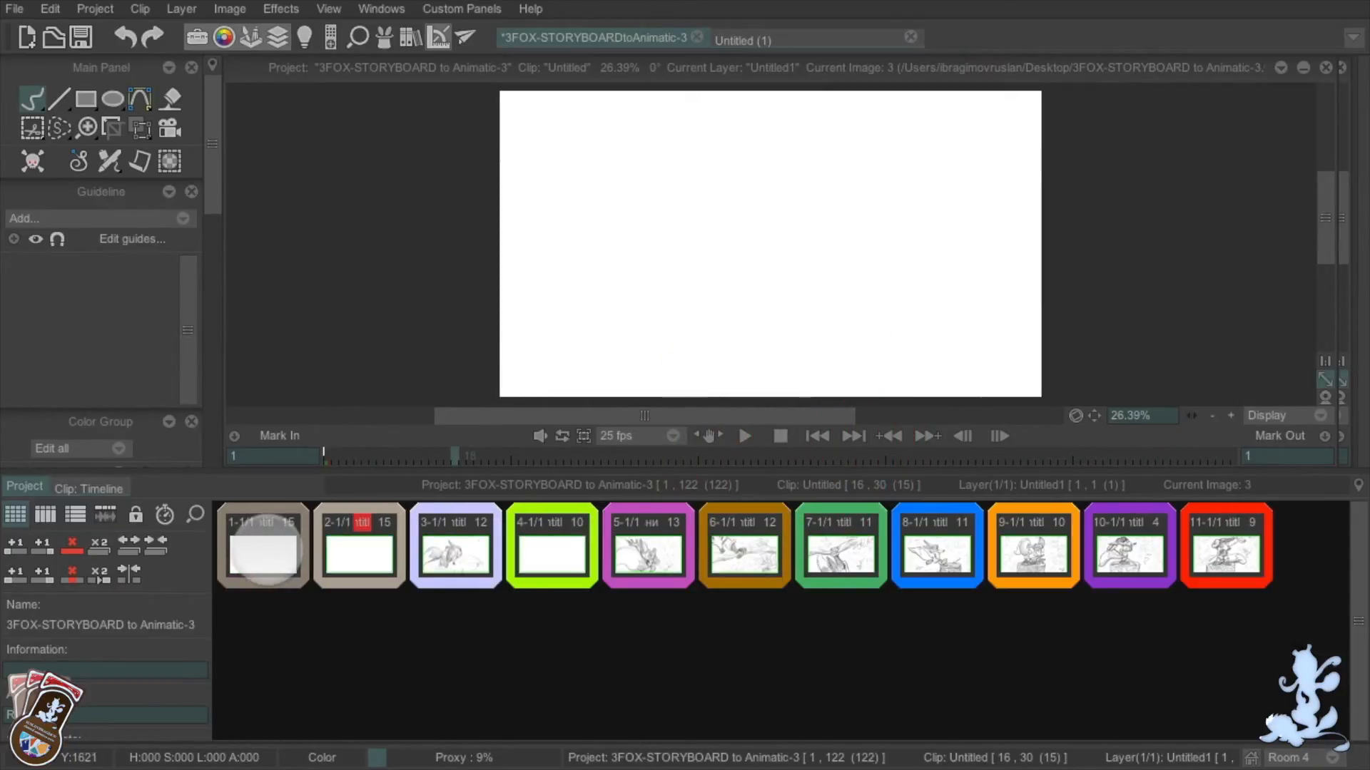
Open the first scene's clip timeline and set its layer's post-behavior to Hold
double_click(263, 549)
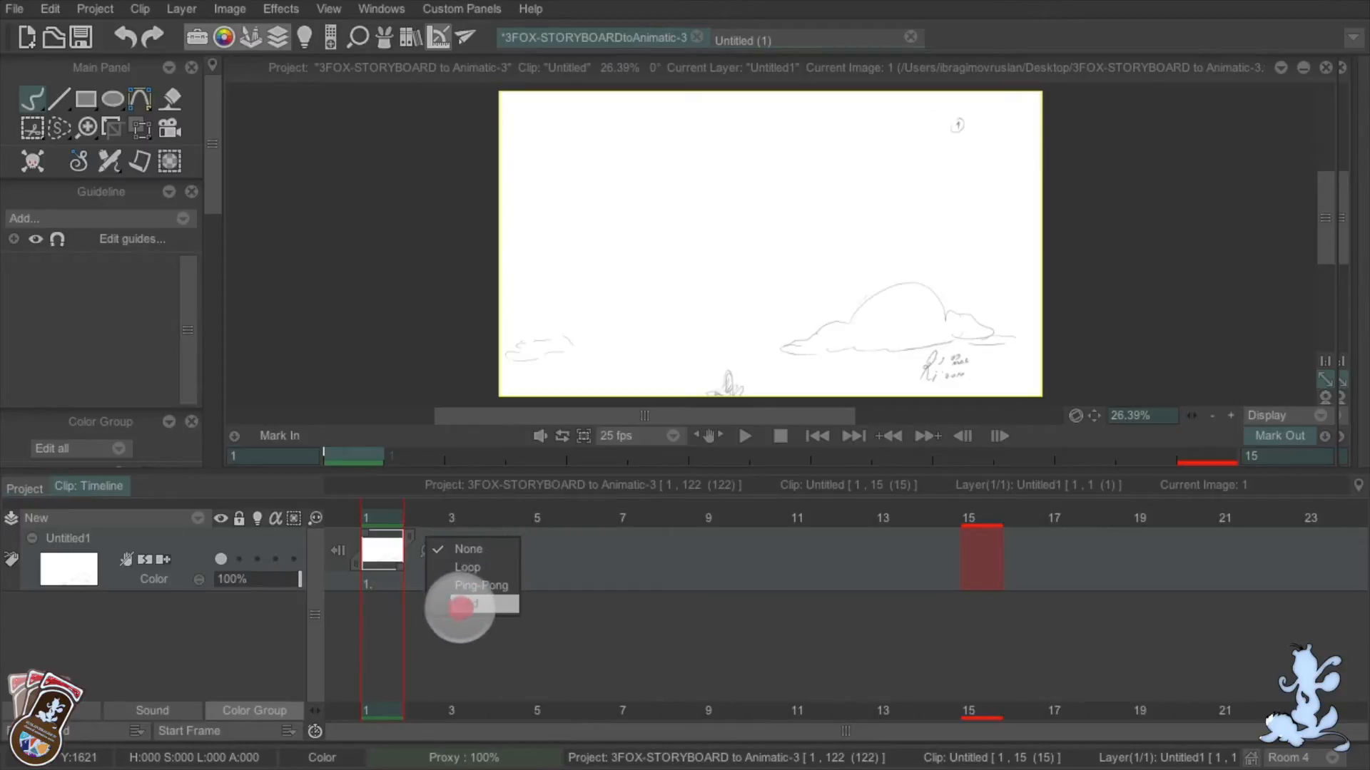
left_click(479, 604)
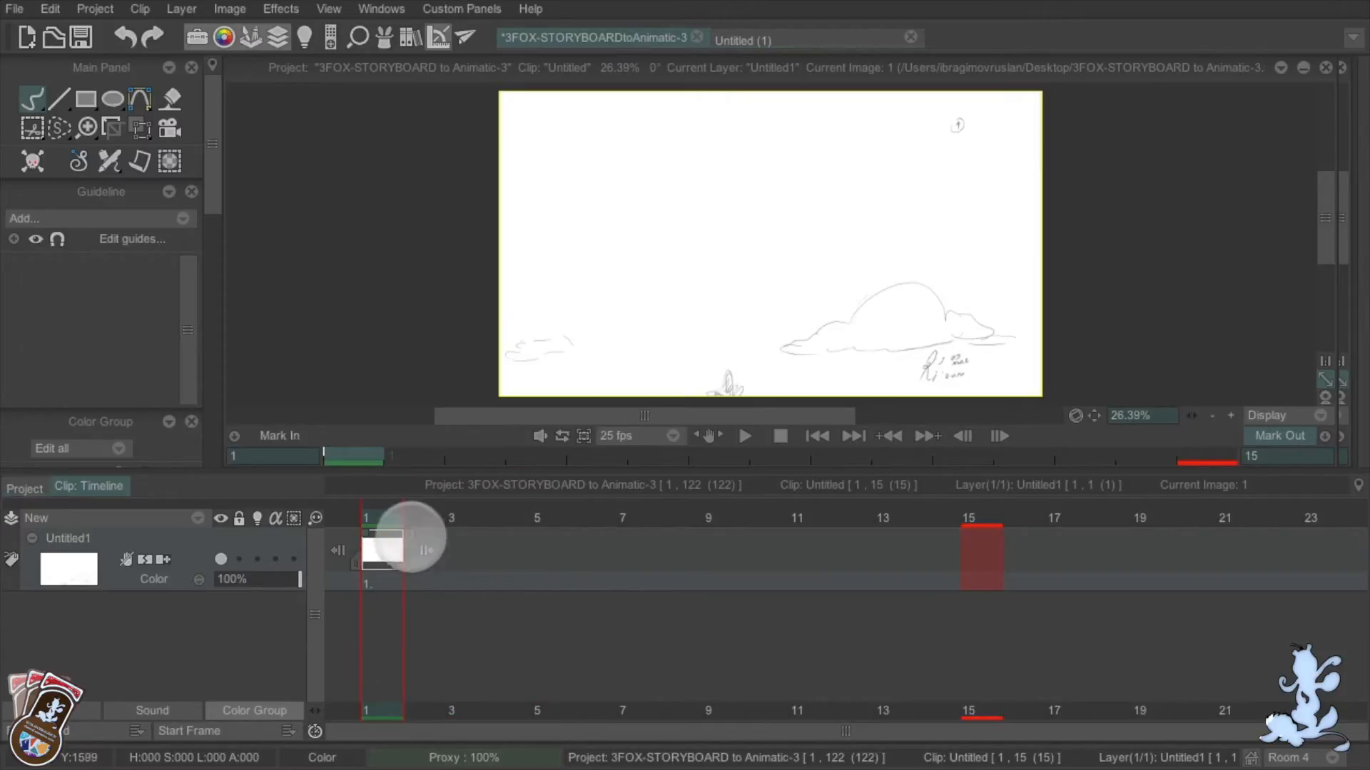
mouse_move(382, 518)
left_mouse_down()
mouse_move(932, 520)
mouse_move(386, 508)
left_mouse_up()
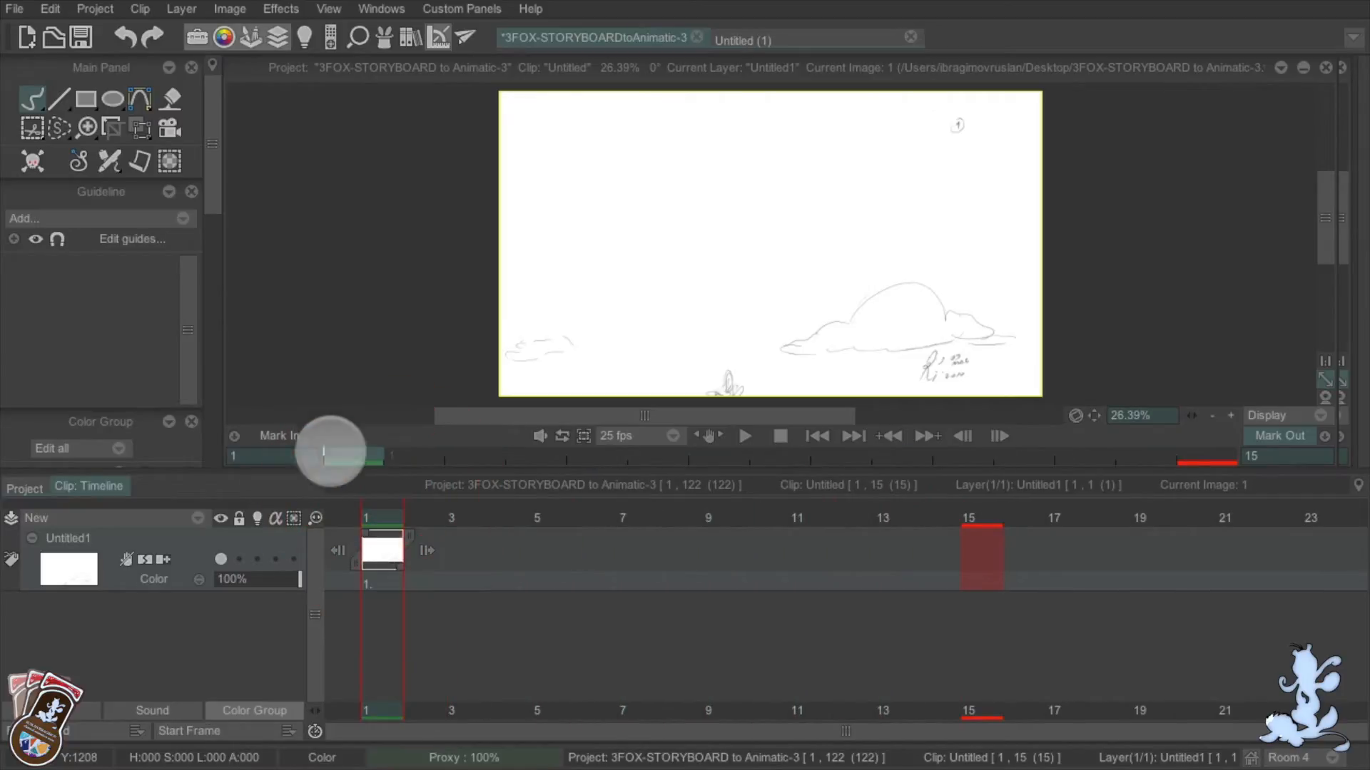
Open the second gray scene's clip from the project view and set its layer's post-behavior to Hold
left_click(25, 489)
double_click(375, 561)
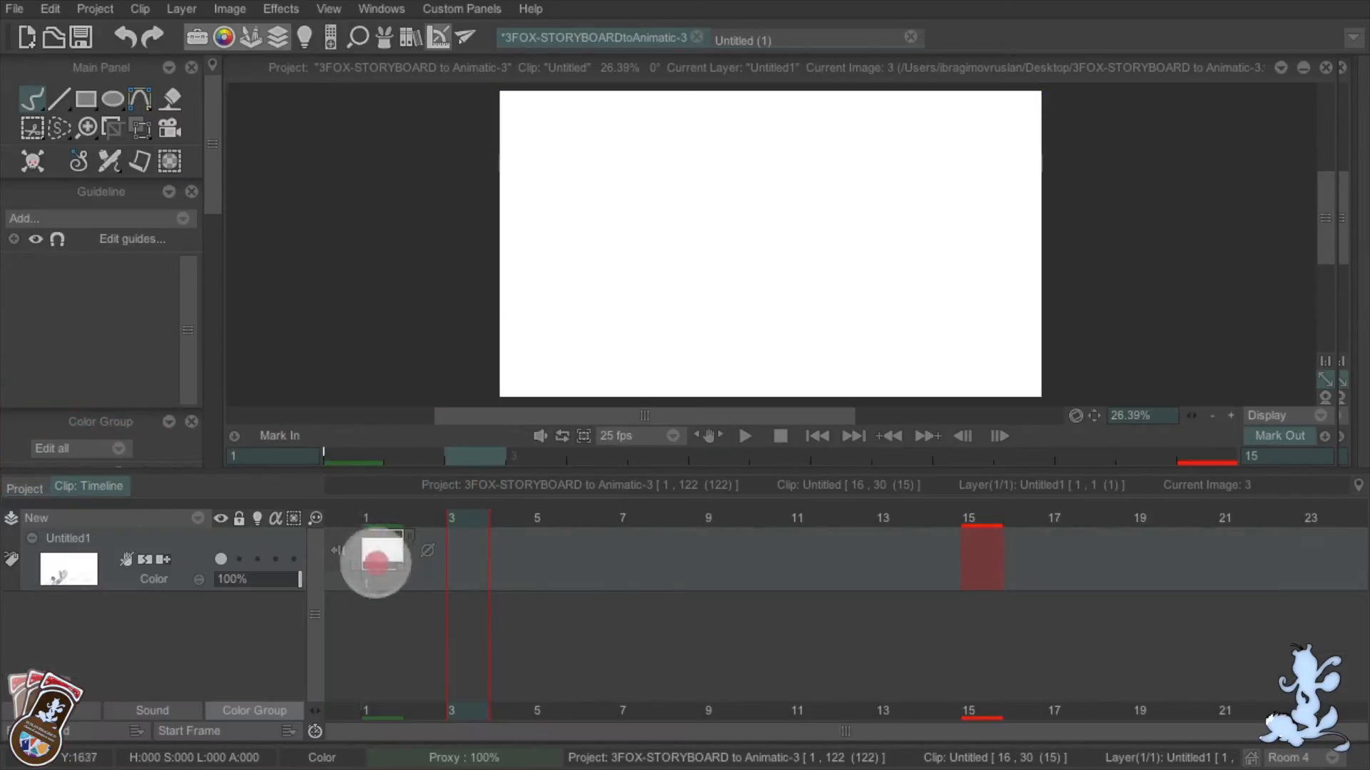
left_click(468, 568)
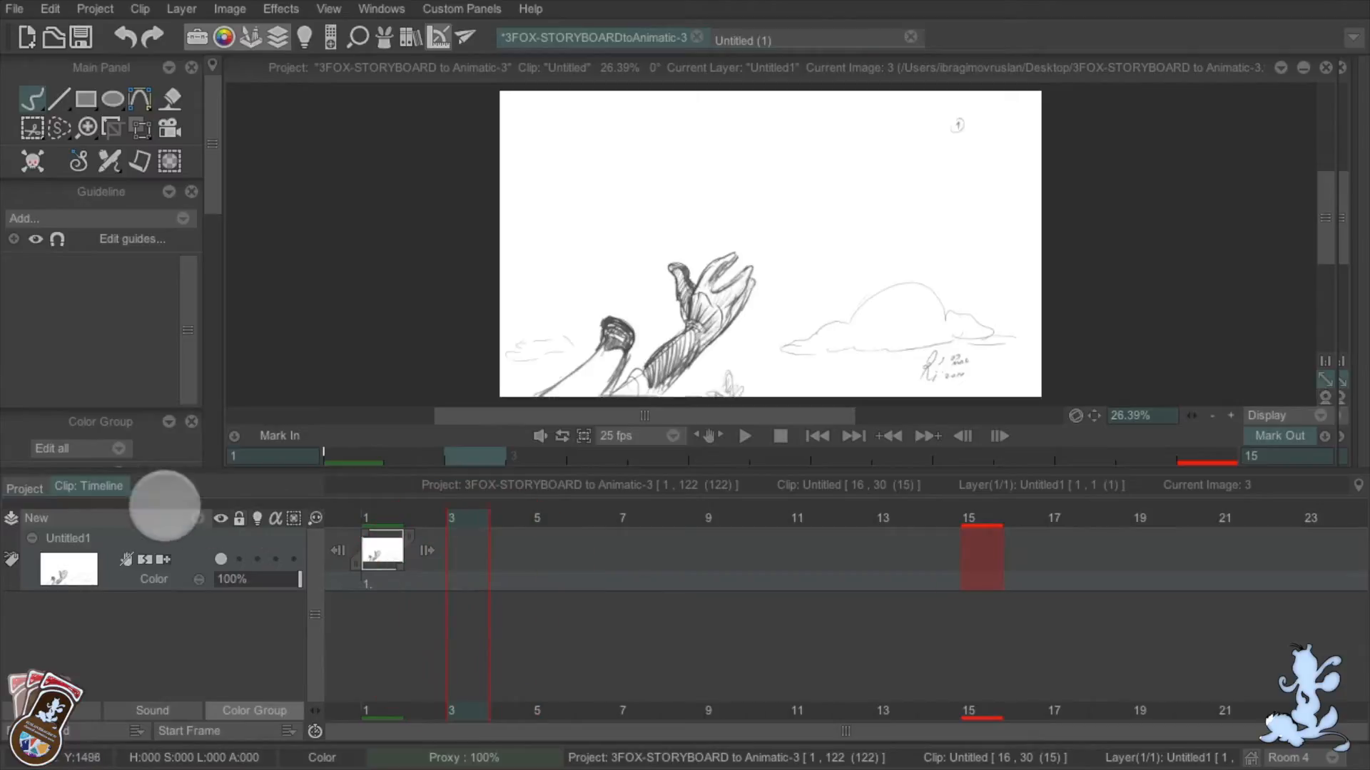
Open the third clip and then the fourth, and set the fourth clip's layer to Hold after its drawing
left_click(24, 489)
double_click(455, 556)
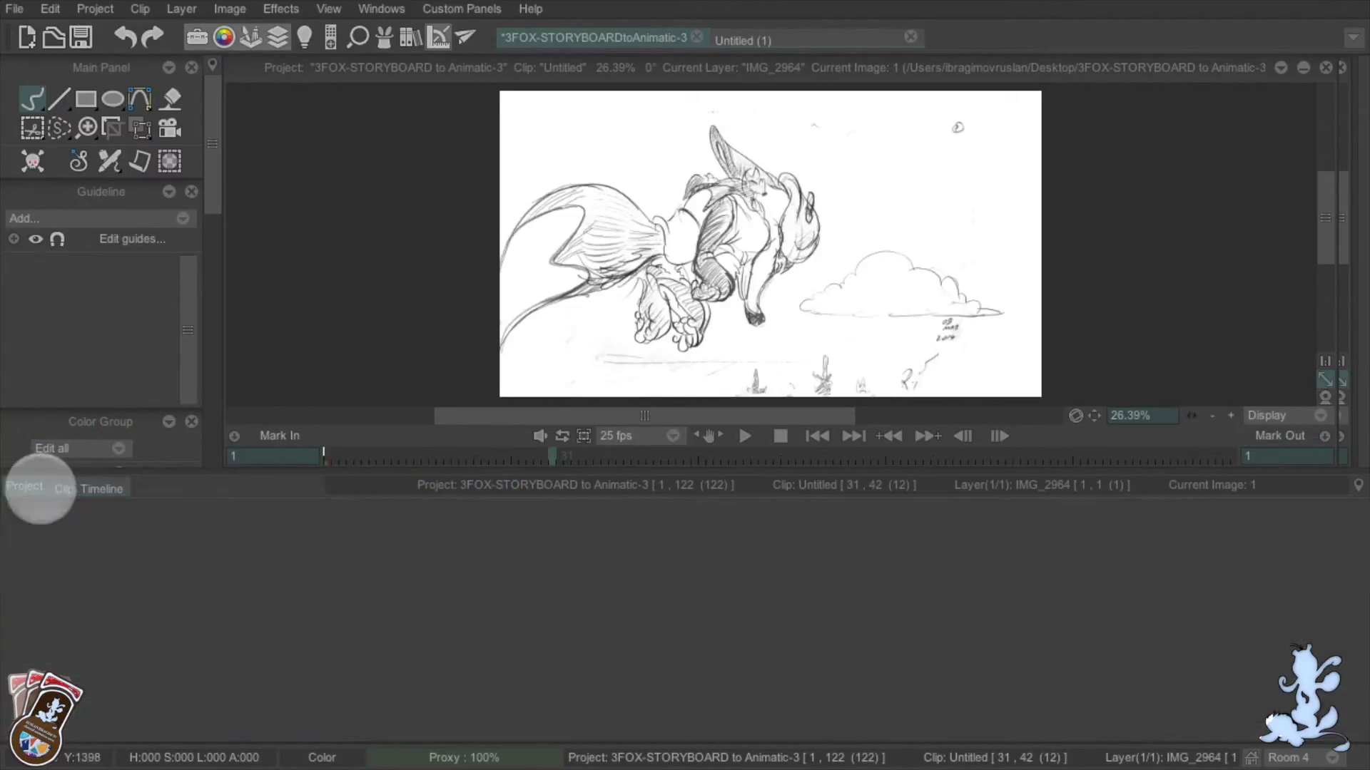
left_click(24, 488)
double_click(540, 560)
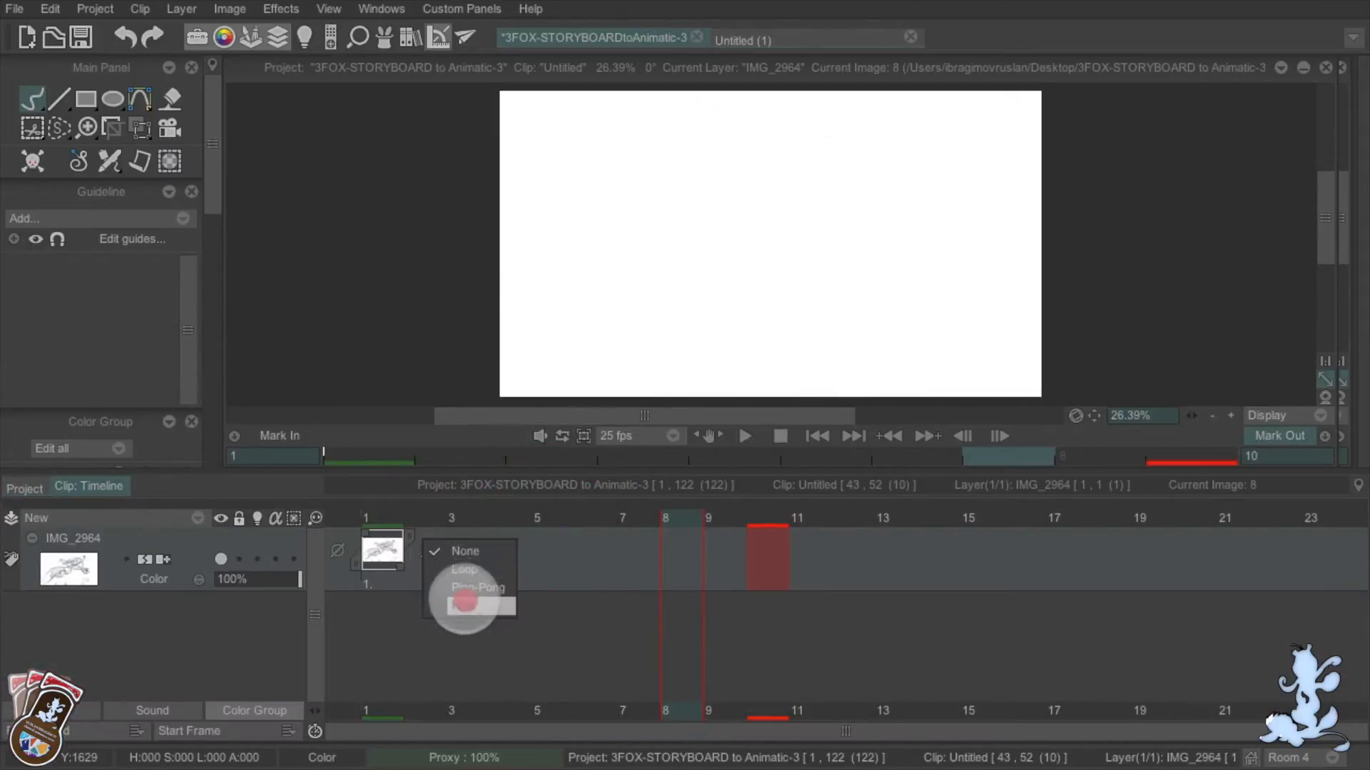
left_click(465, 601)
Reopen the fourth clip at its first frame and check that Hold is chosen for its layer
left_click(24, 489)
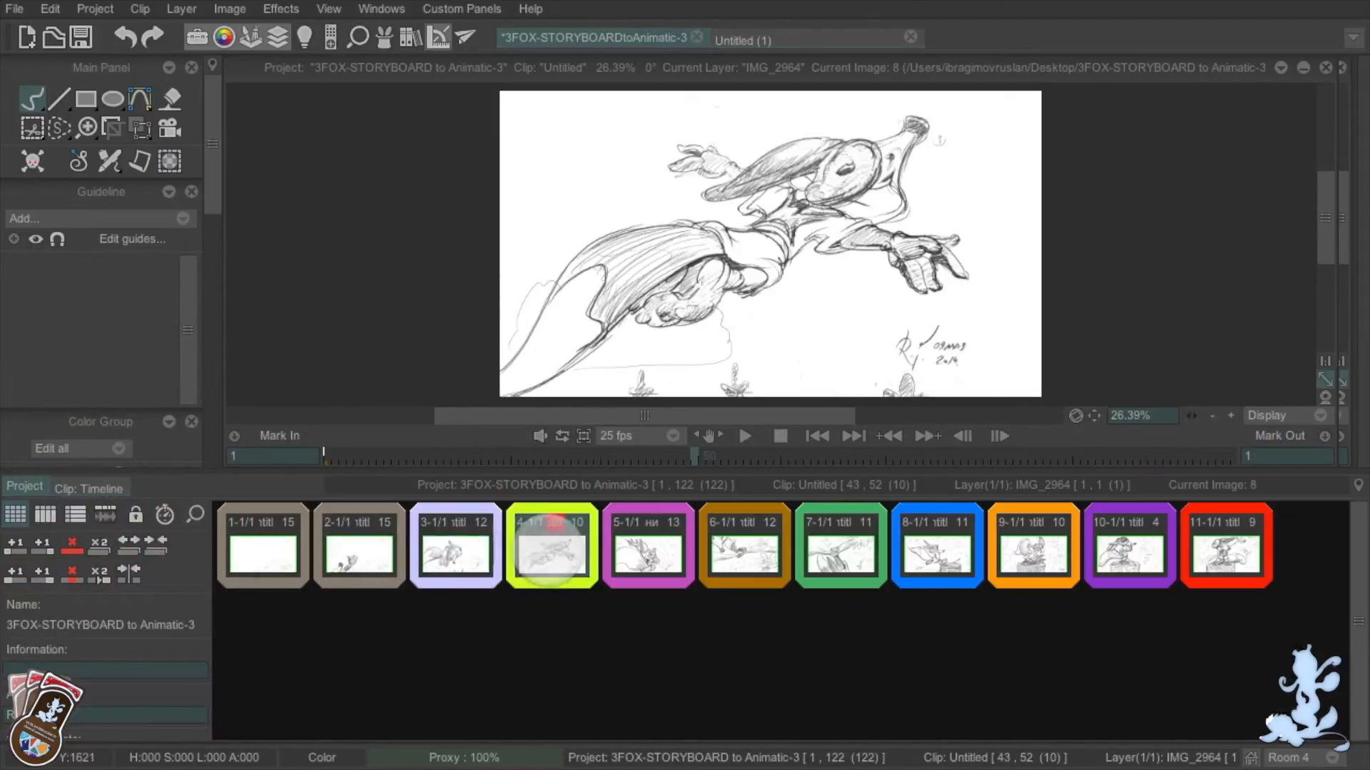
double_click(550, 553)
left_click(387, 519)
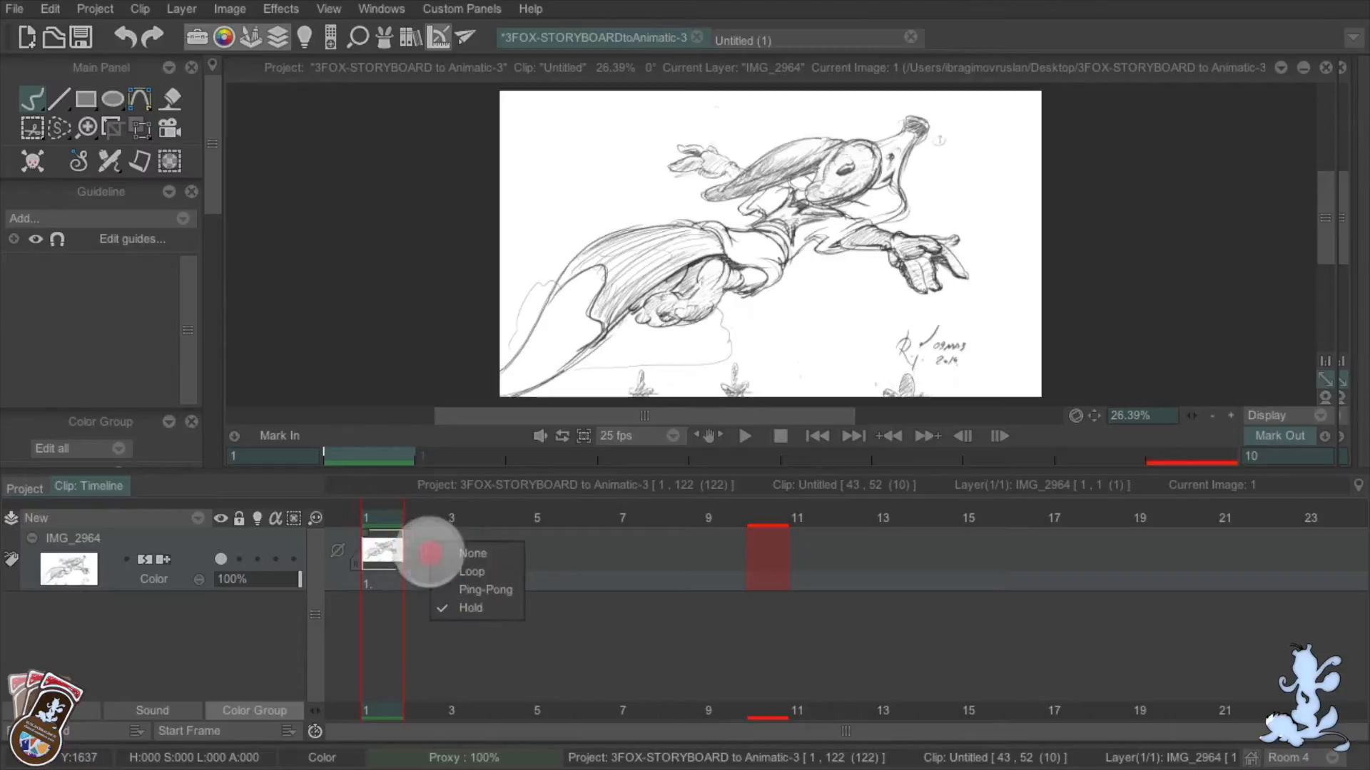
left_click(465, 608)
Open the fifth and eleventh clips from the project to inspect how their drawings are held
left_click(24, 489)
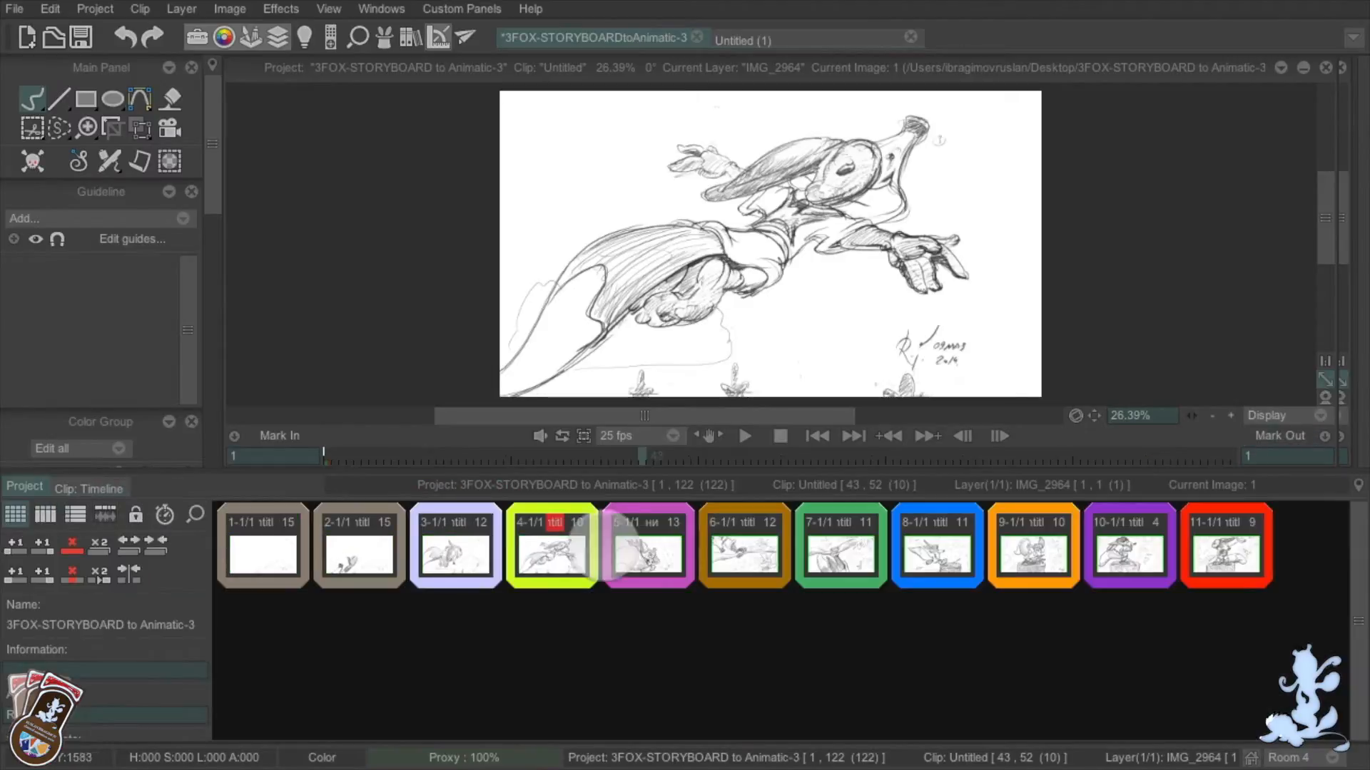
double_click(648, 554)
left_click(24, 489)
double_click(1213, 546)
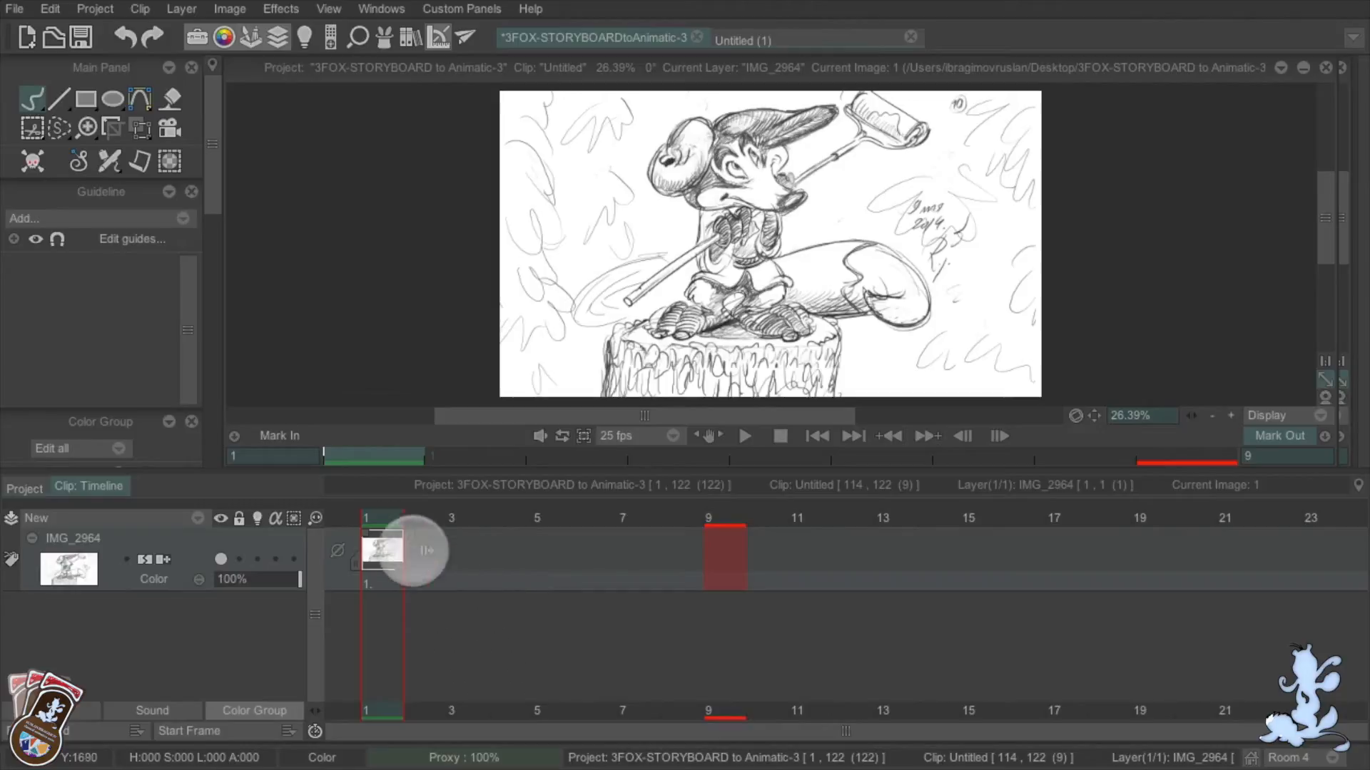
Return to the project overview, play the animatic and stop it in the second clip
left_click(24, 489)
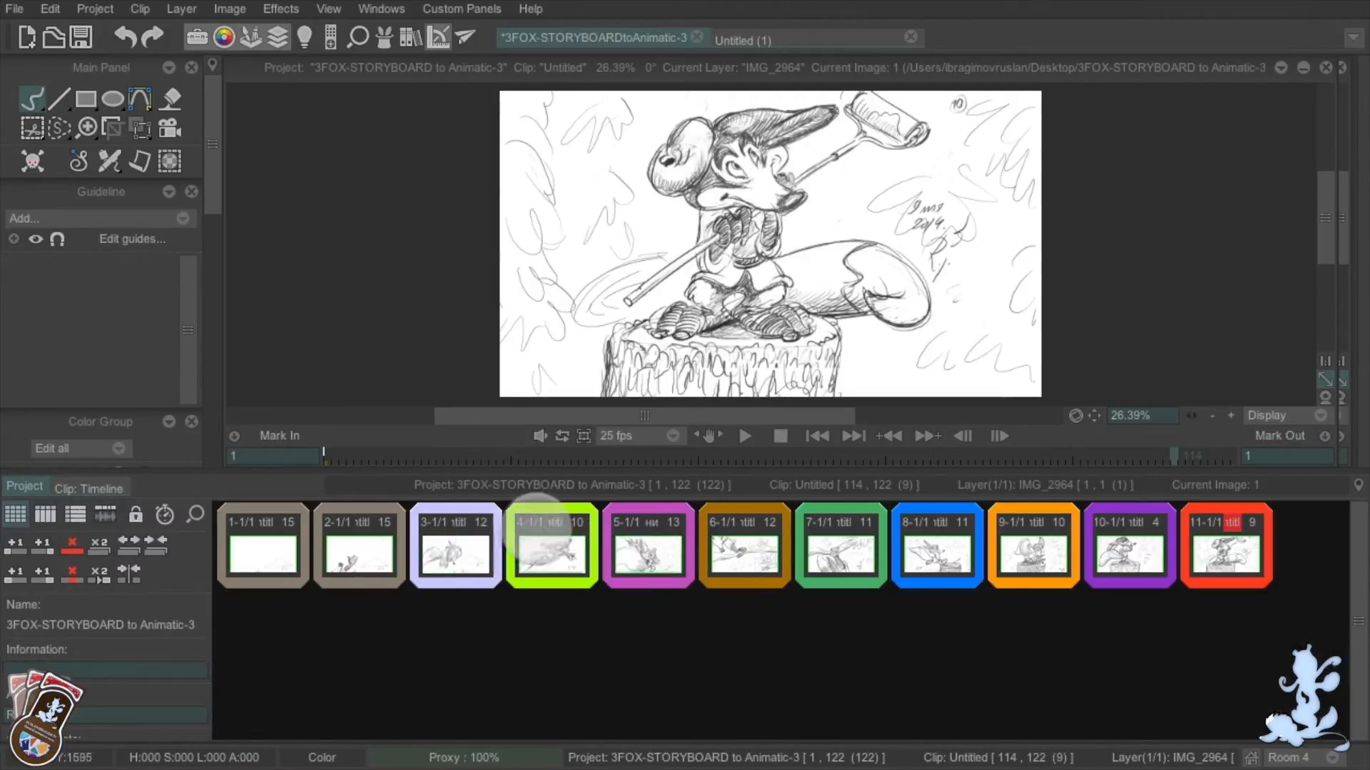
left_click(744, 435)
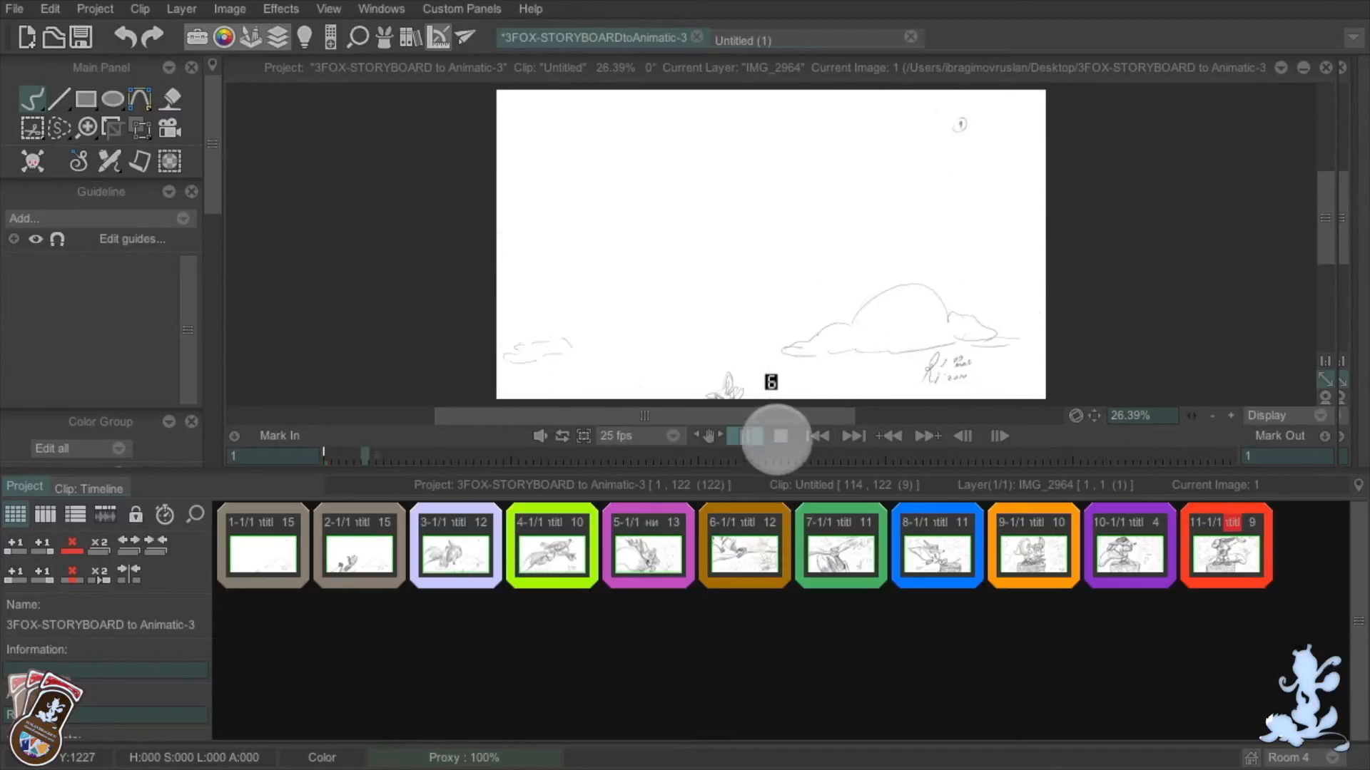
left_click(779, 435)
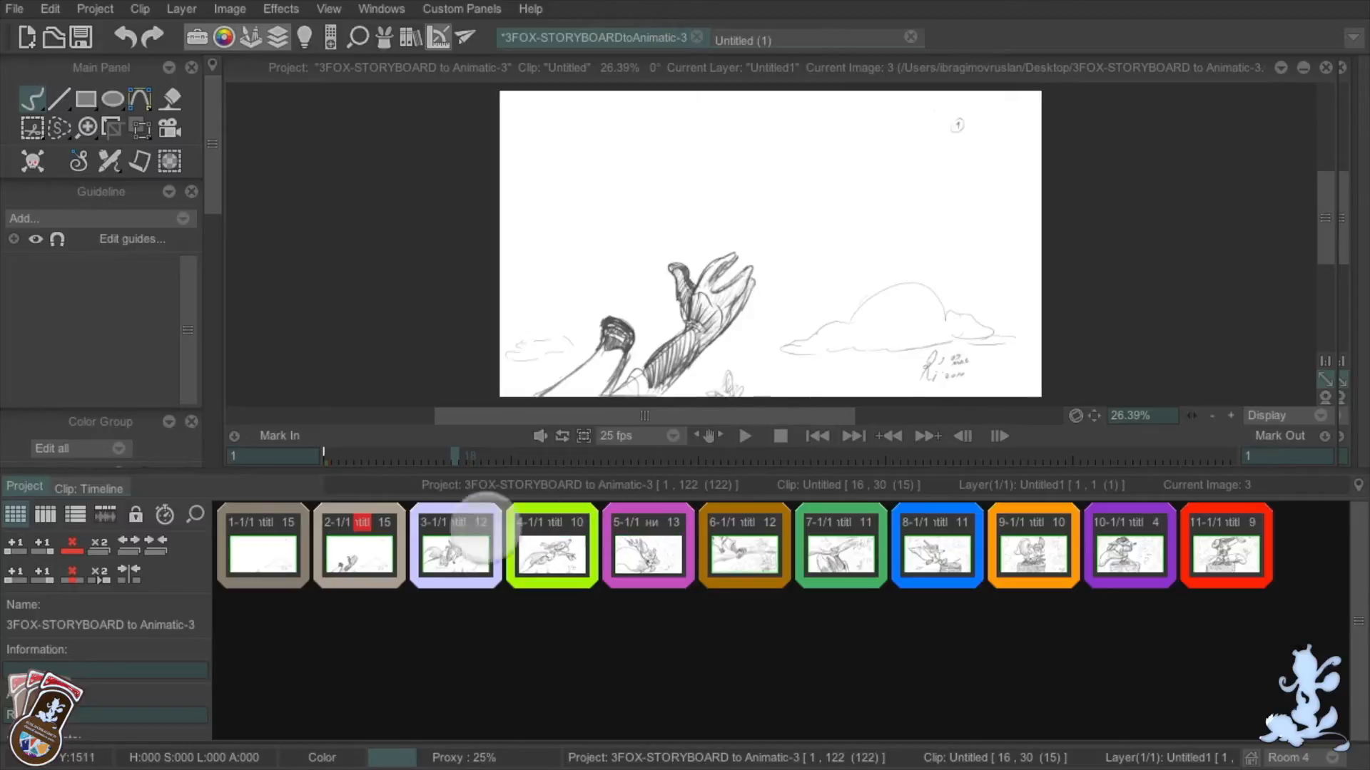
Scrub through the second and third clips in their own timelines to check the held drawings
double_click(368, 555)
left_click_drag(418, 512, 739, 504)
left_click(35, 488)
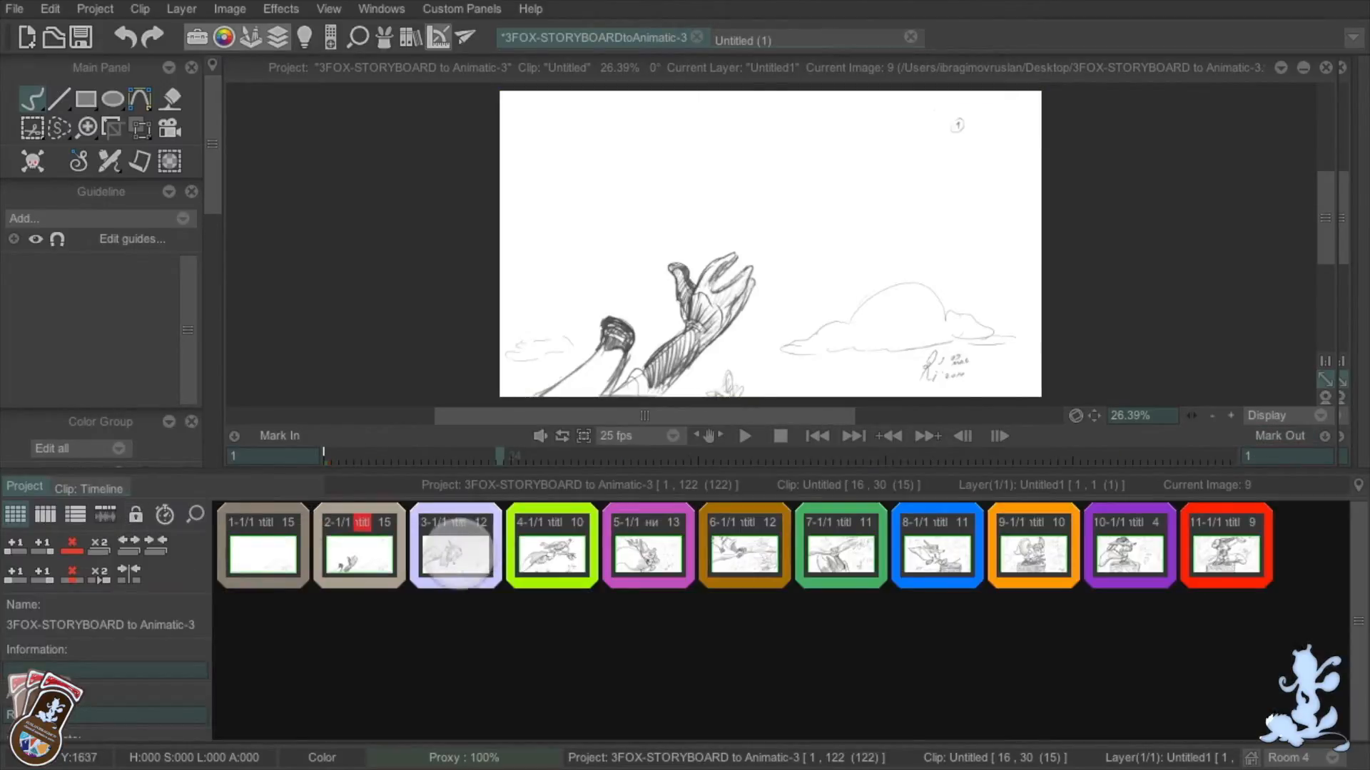
double_click(453, 546)
left_click(433, 511)
left_click_drag(433, 511, 376, 514)
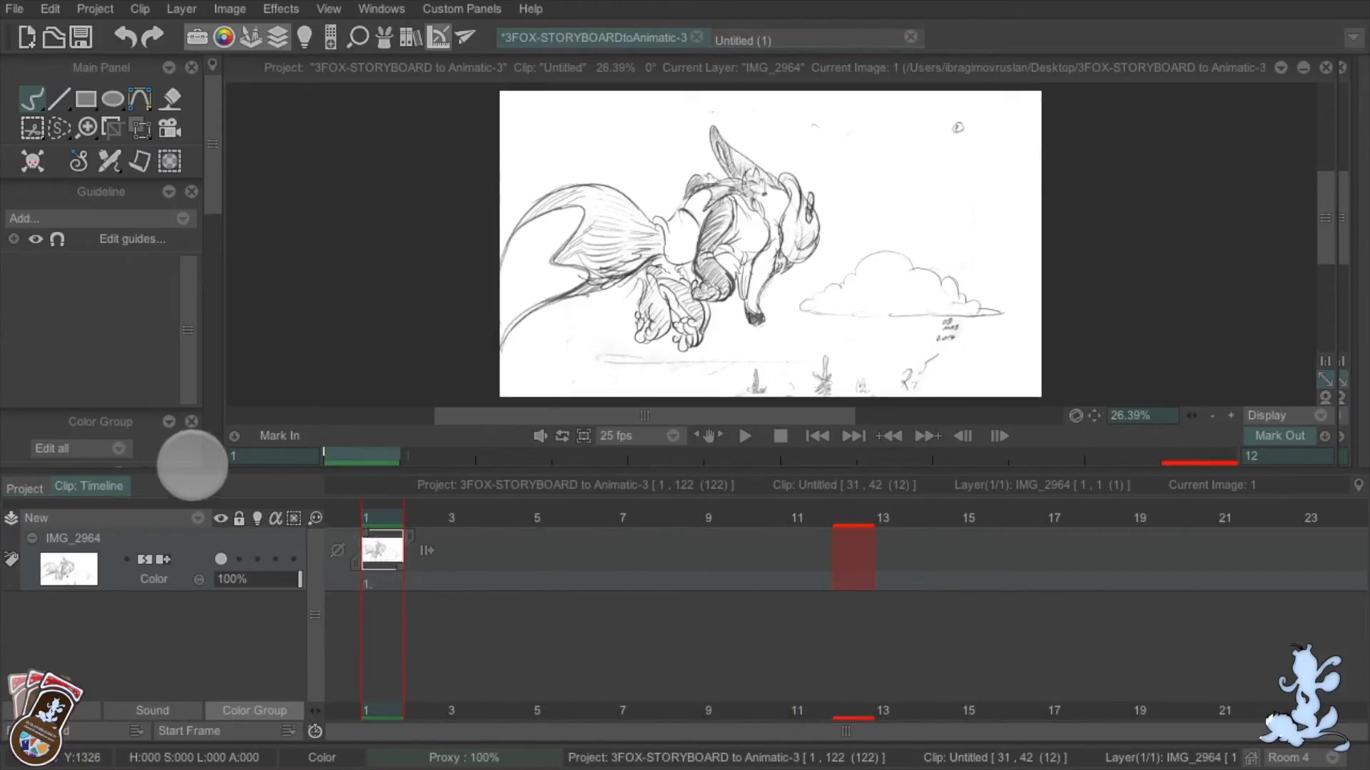
Open the fourth clip, clear its Mark Out and set it again at frame 19
left_click(29, 488)
double_click(554, 555)
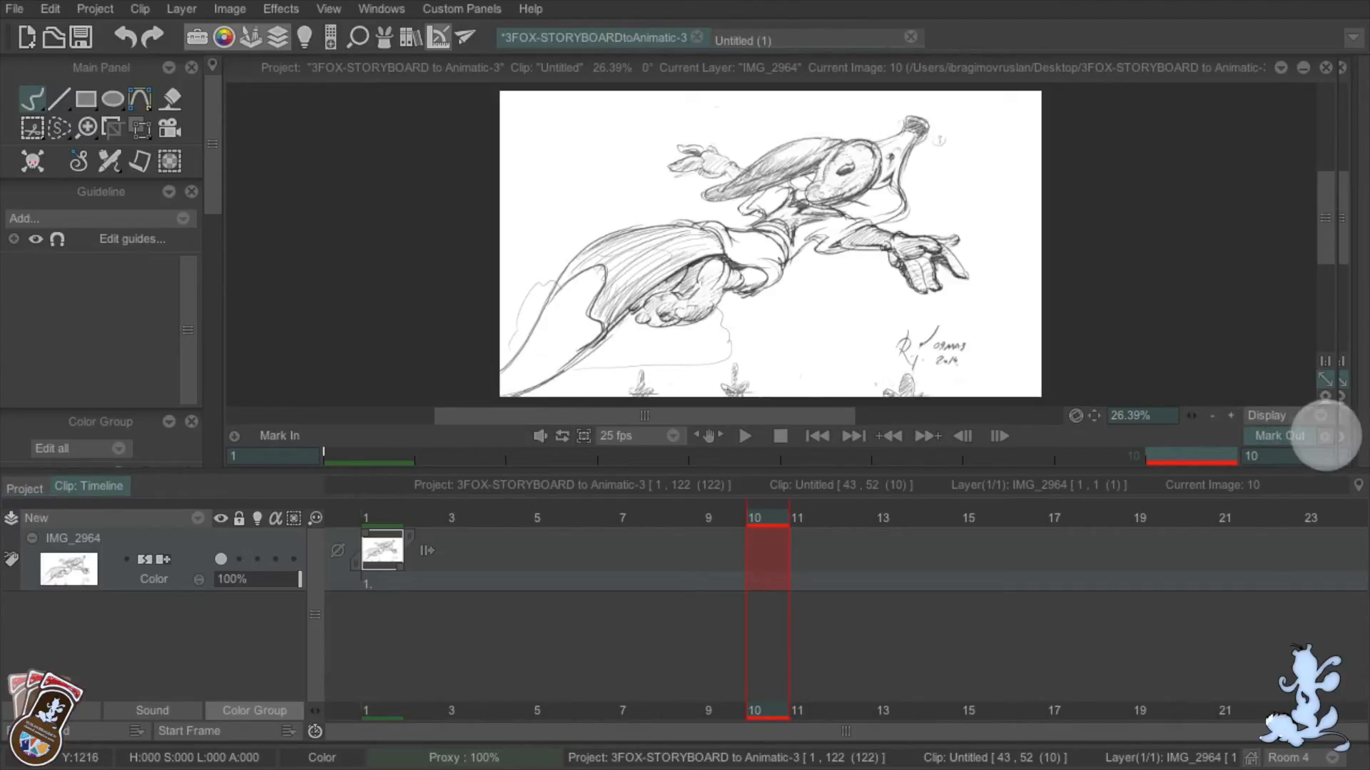
left_click(1280, 435)
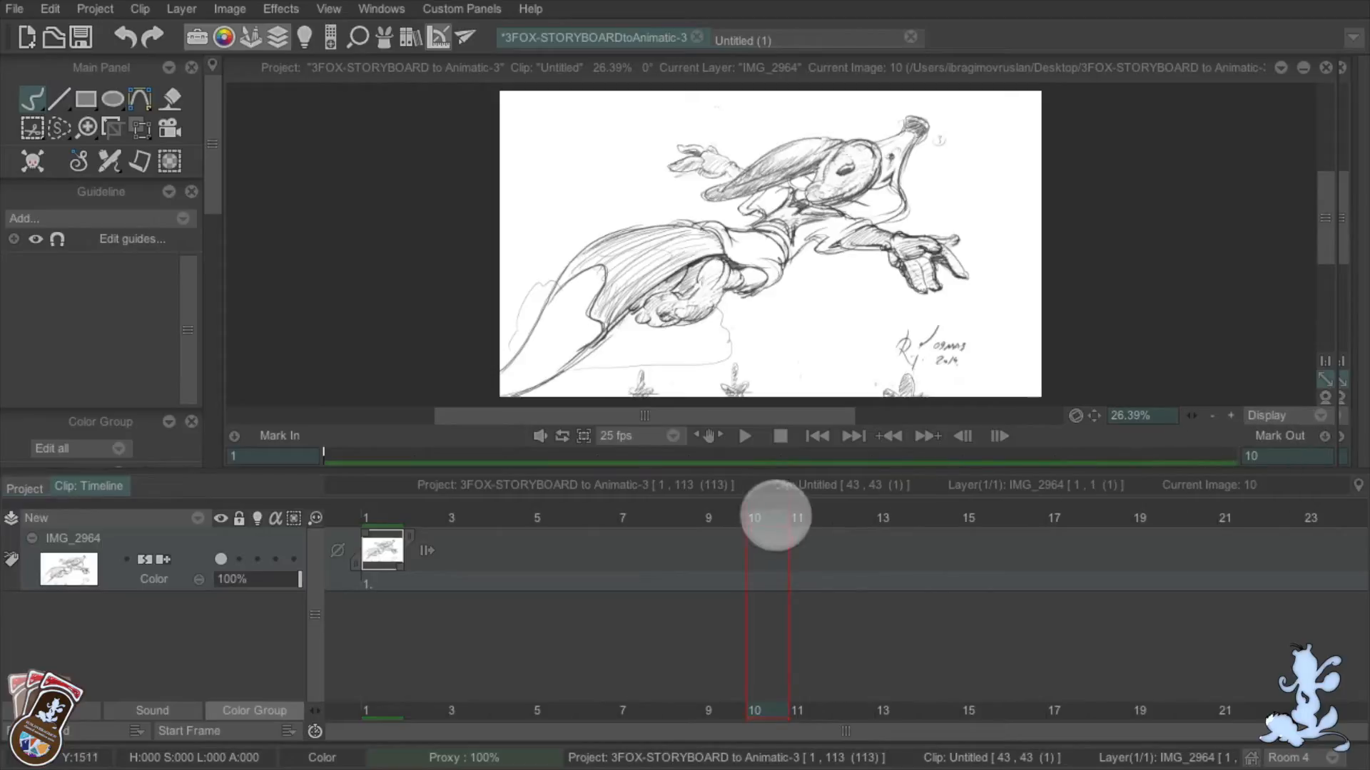
left_click_drag(779, 518, 1156, 515)
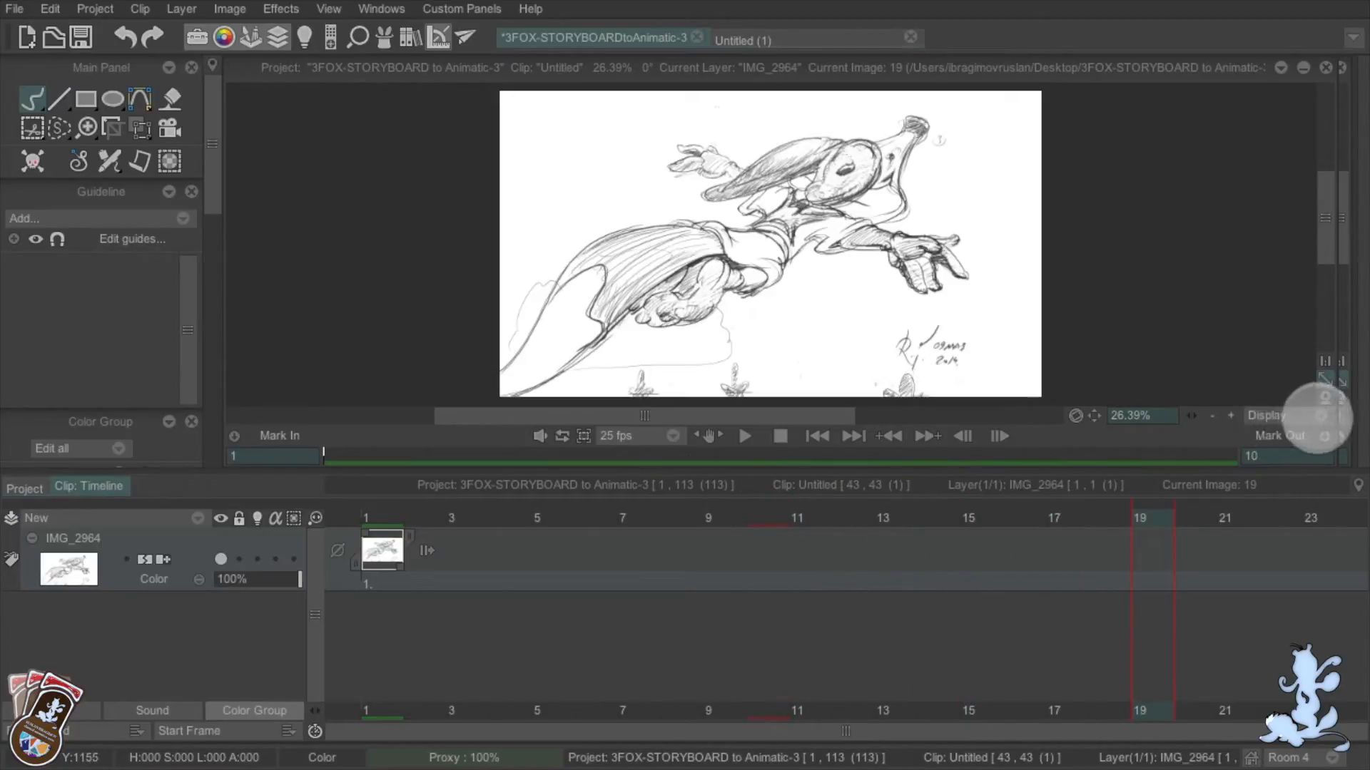
left_click(1316, 435)
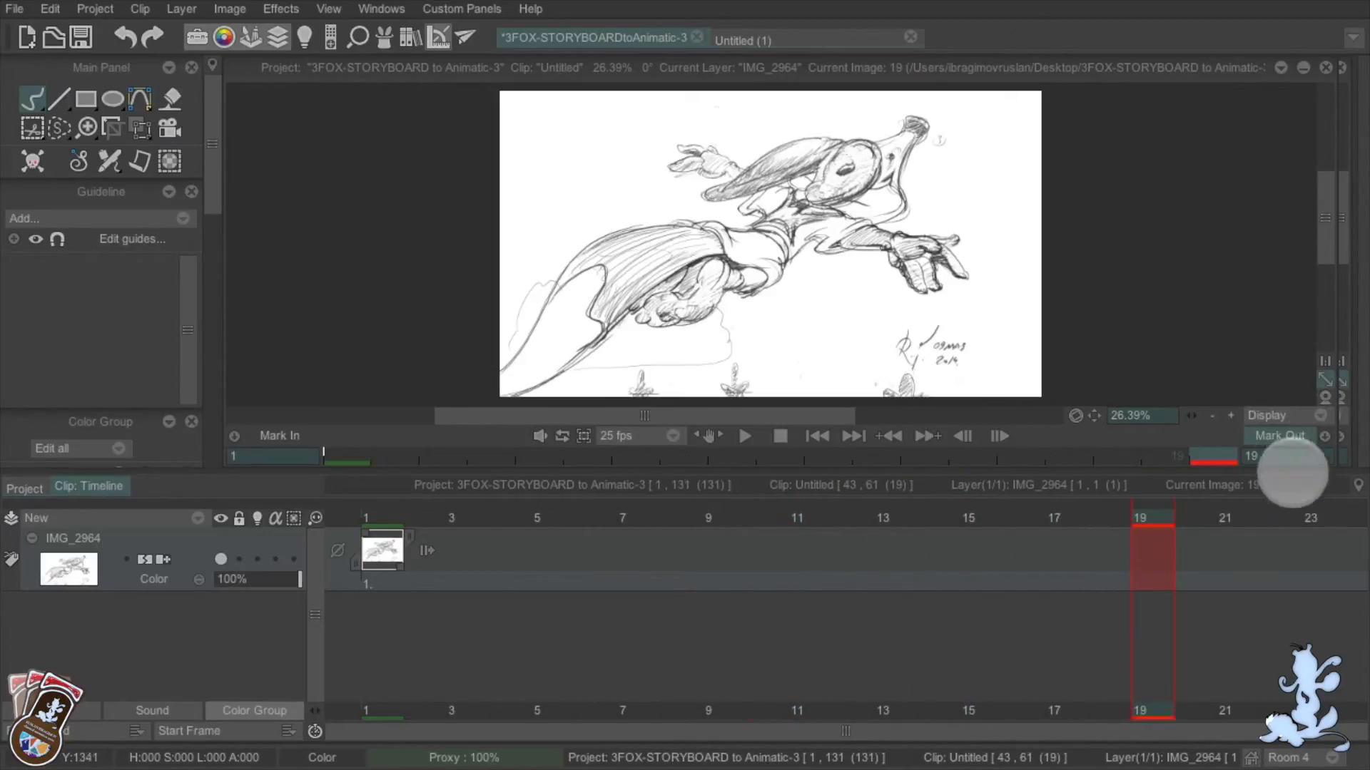
Move the fourth clip's Mark Out to frame 21 and return to its first frame
left_click_drag(715, 514, 383, 520)
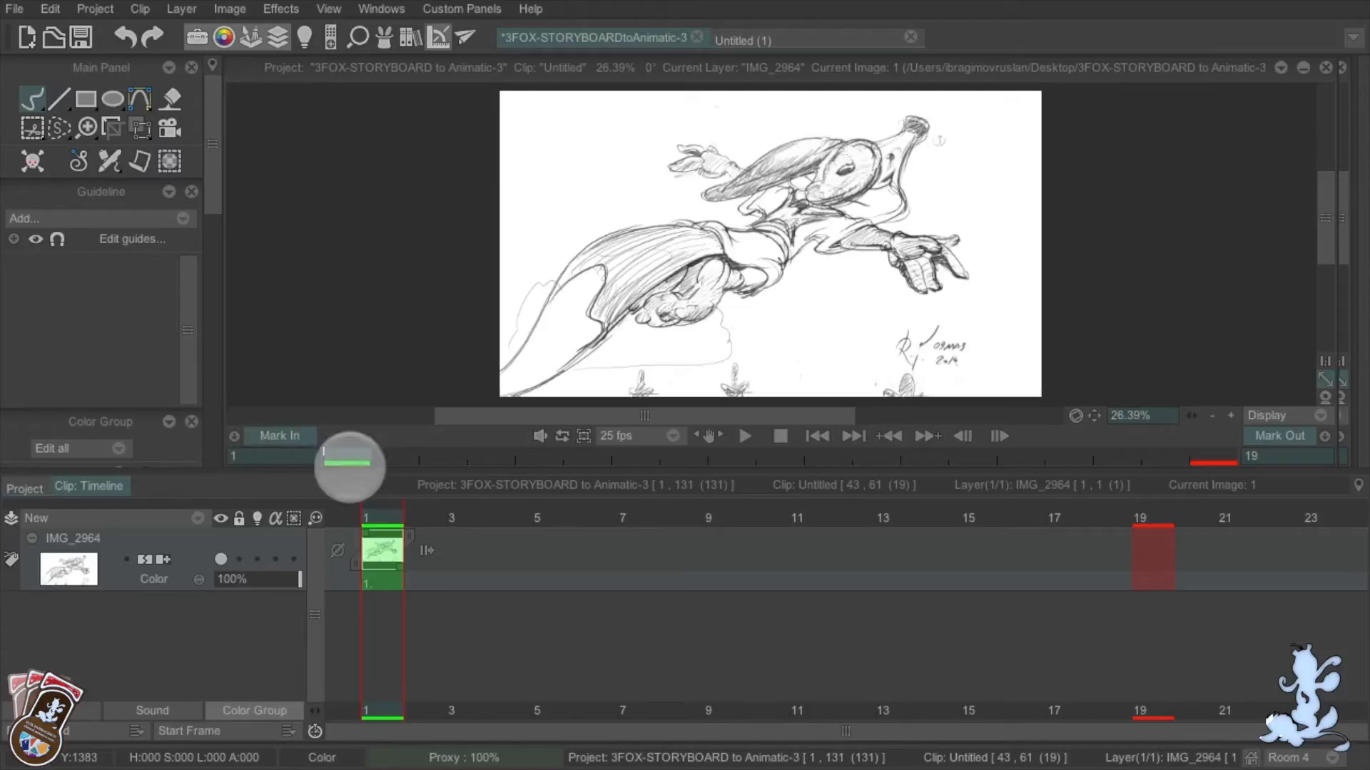
left_click(281, 439)
mouse_move(382, 520)
left_mouse_down()
mouse_move(703, 506)
mouse_move(1139, 519)
left_mouse_up()
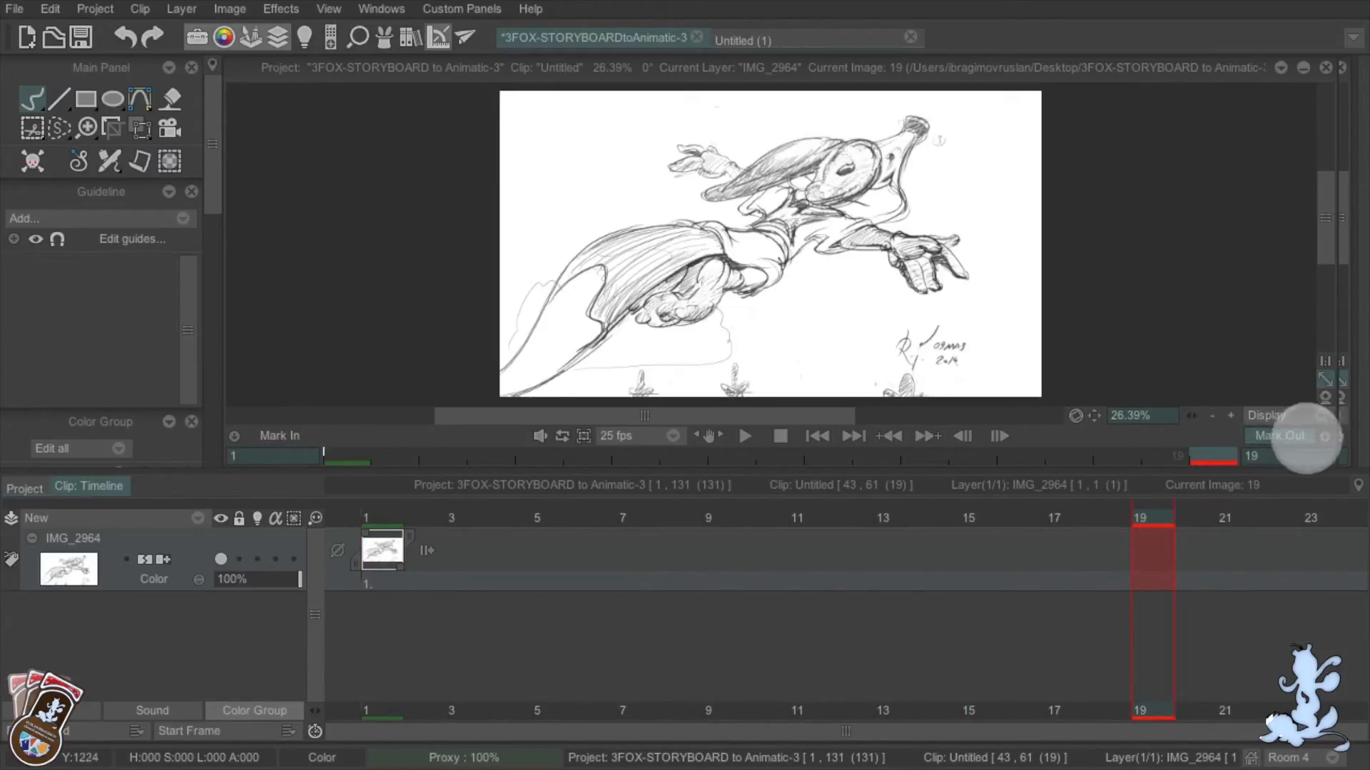
left_click(1225, 518)
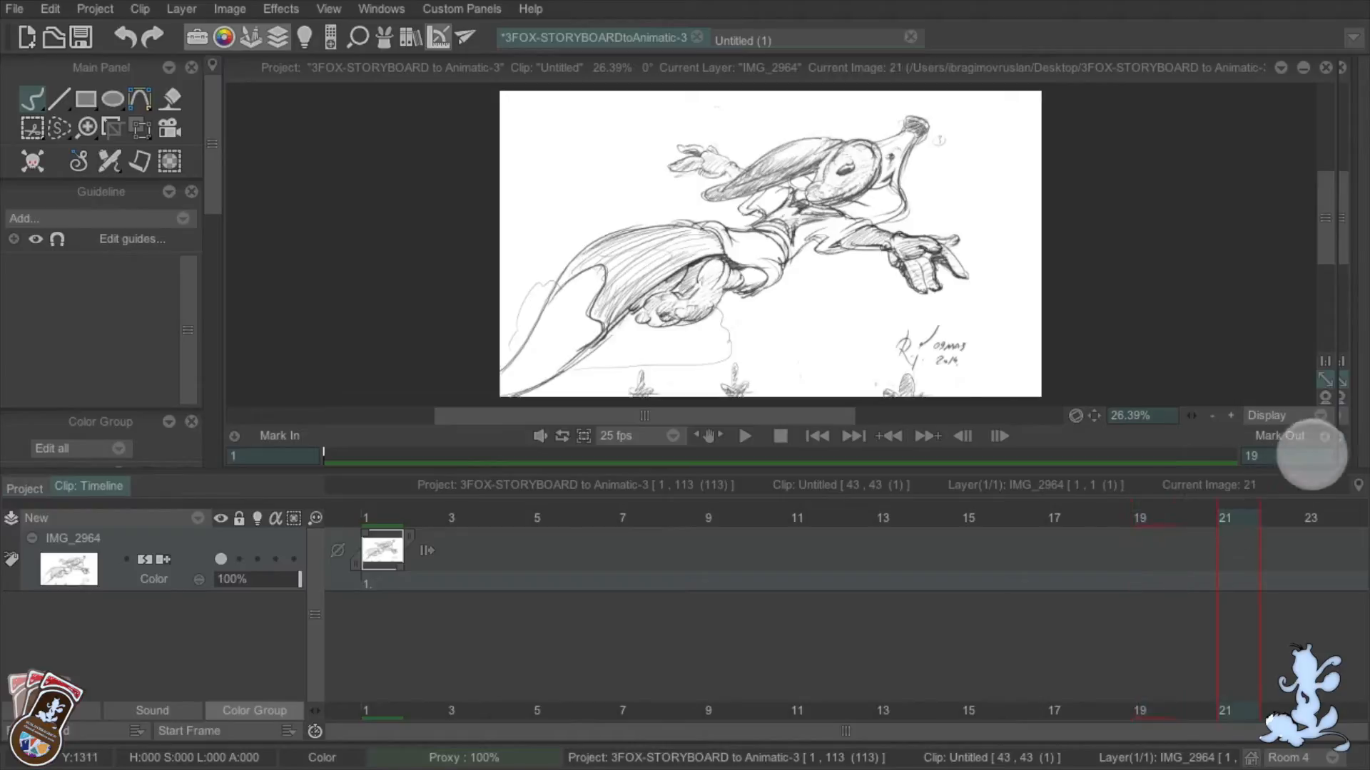
left_click(1280, 436)
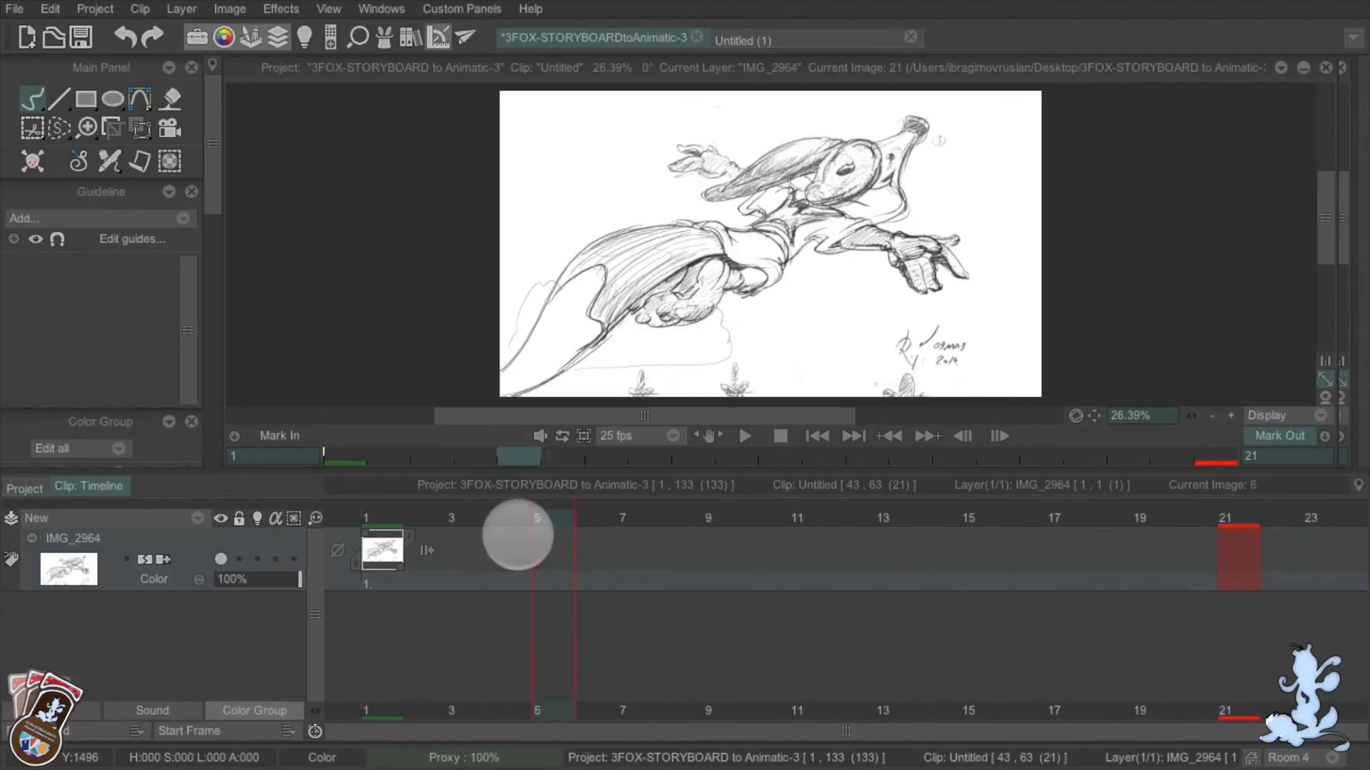
left_click(391, 523)
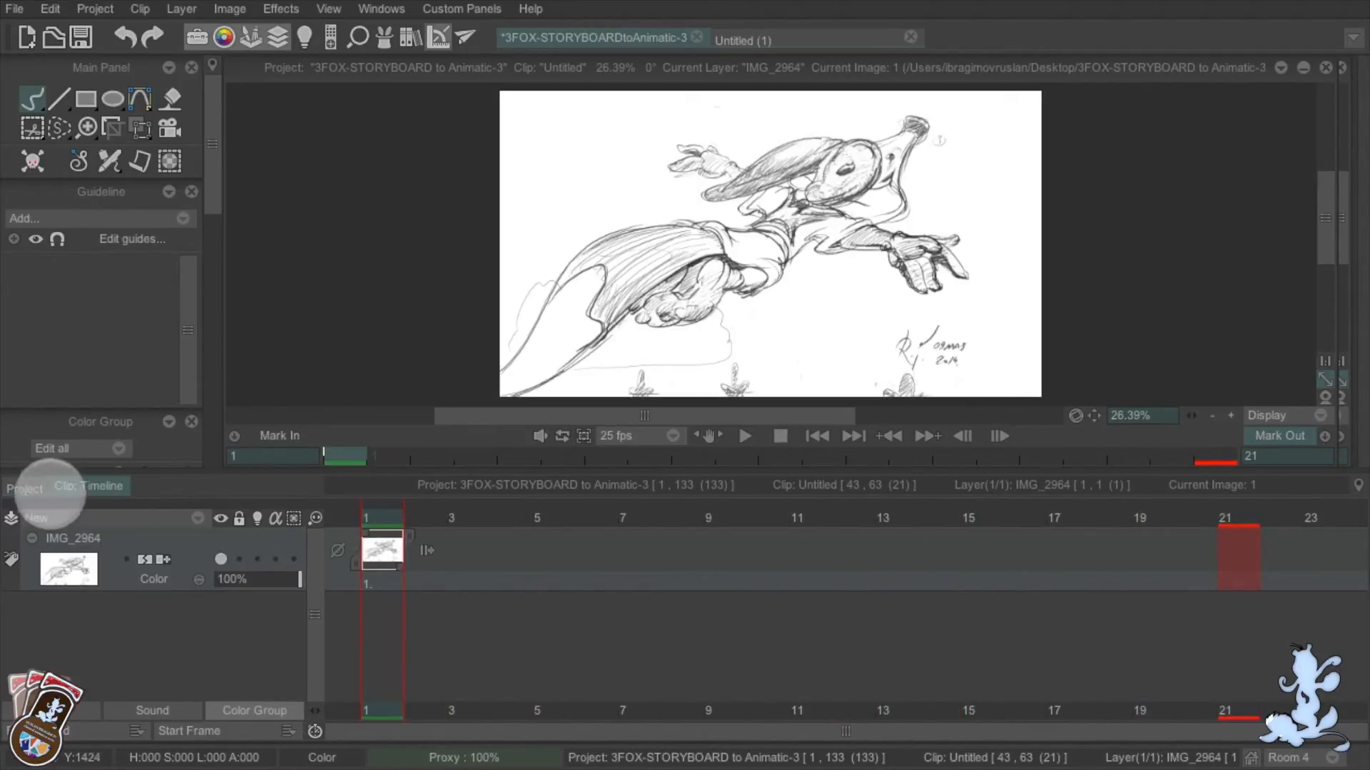
Show the project's clips as a timeline and scrub through the fourth clip to its last frame
left_click(33, 488)
left_click(105, 514)
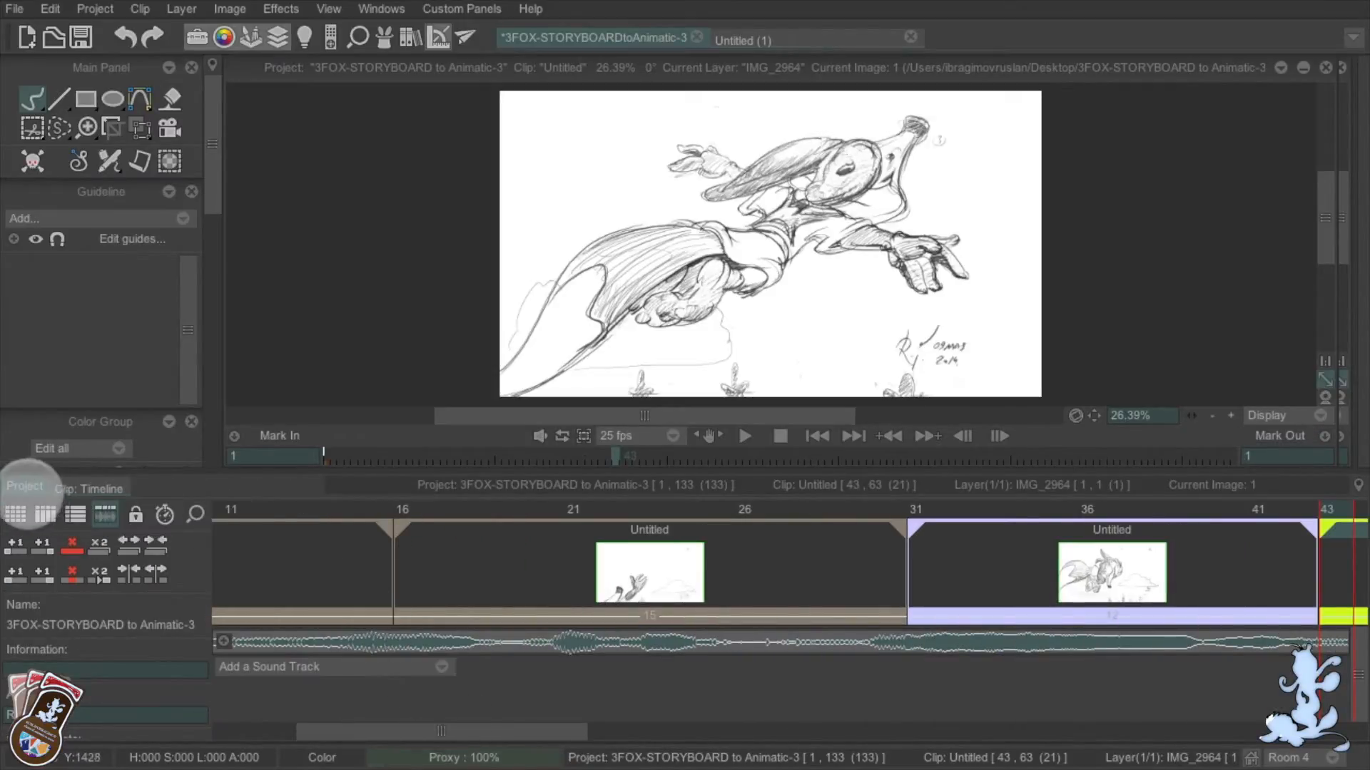
left_click_drag(510, 715, 764, 706)
left_click(891, 571)
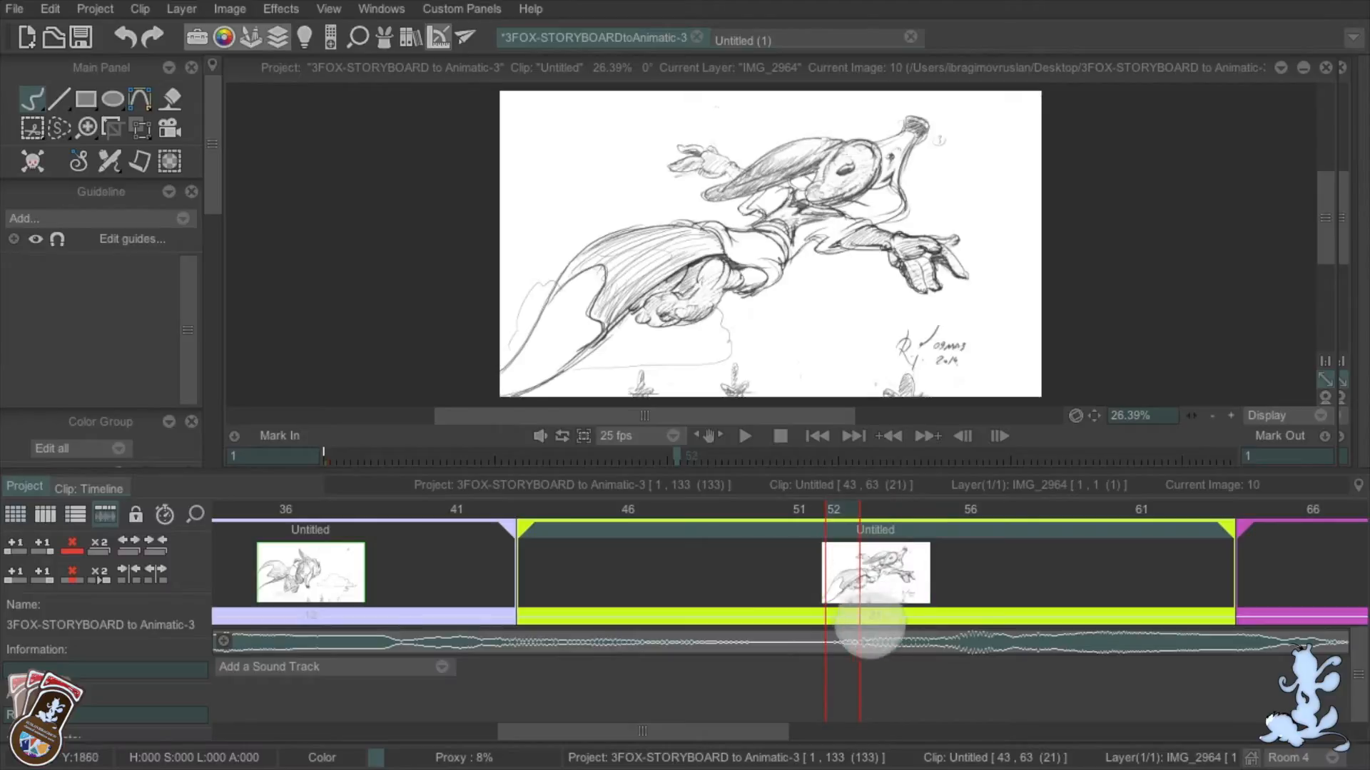
left_click_drag(842, 514, 1191, 521)
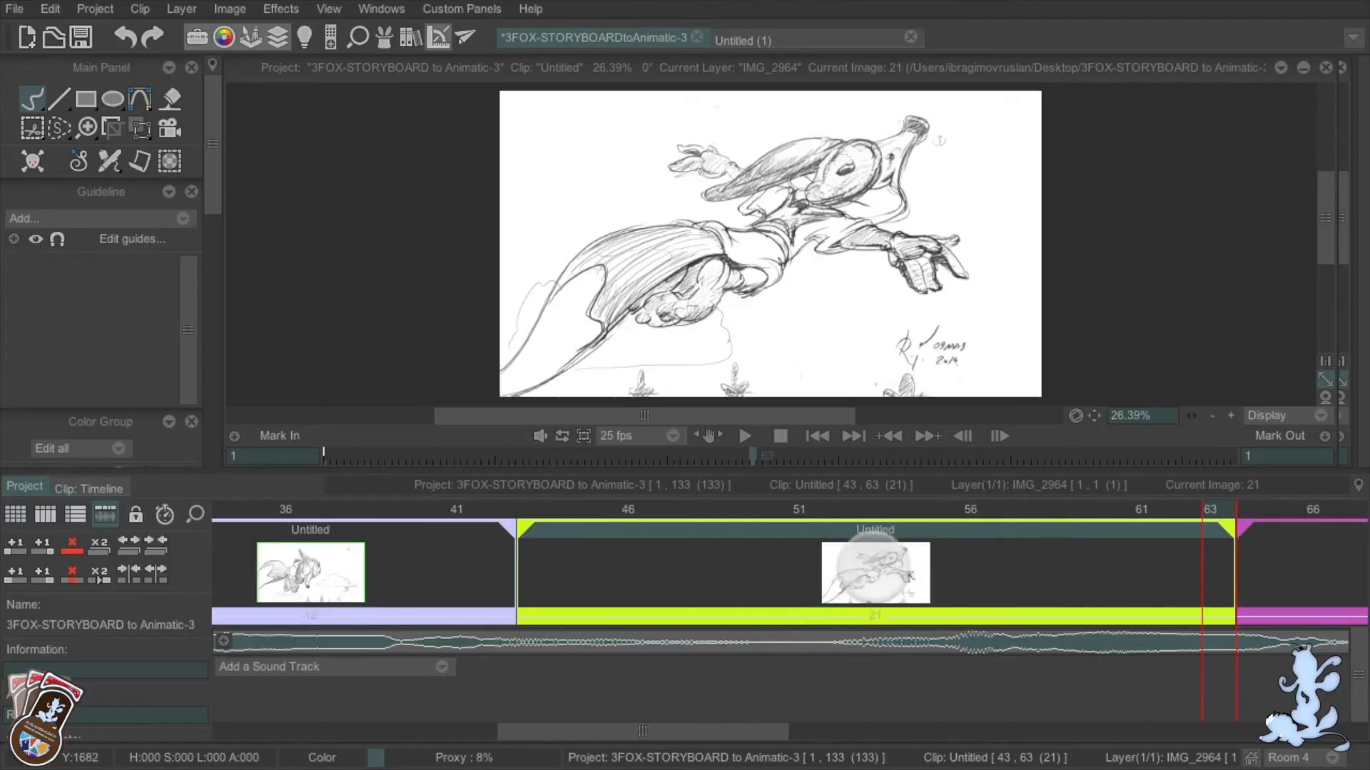
Open the fourth clip, scrub back to its first frame and return to the project timeline
double_click(872, 565)
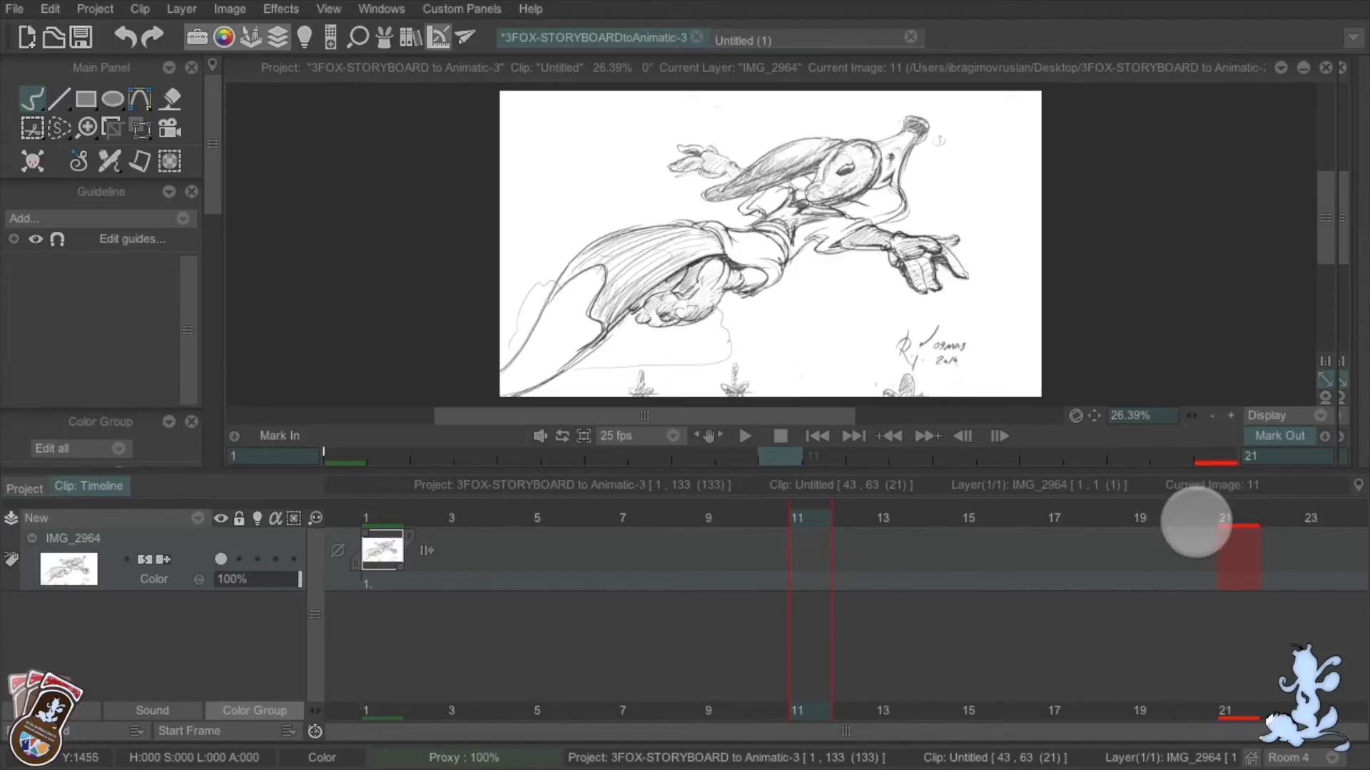
mouse_move(801, 515)
left_mouse_down()
mouse_move(1222, 520)
mouse_move(397, 513)
mouse_move(325, 500)
left_mouse_up()
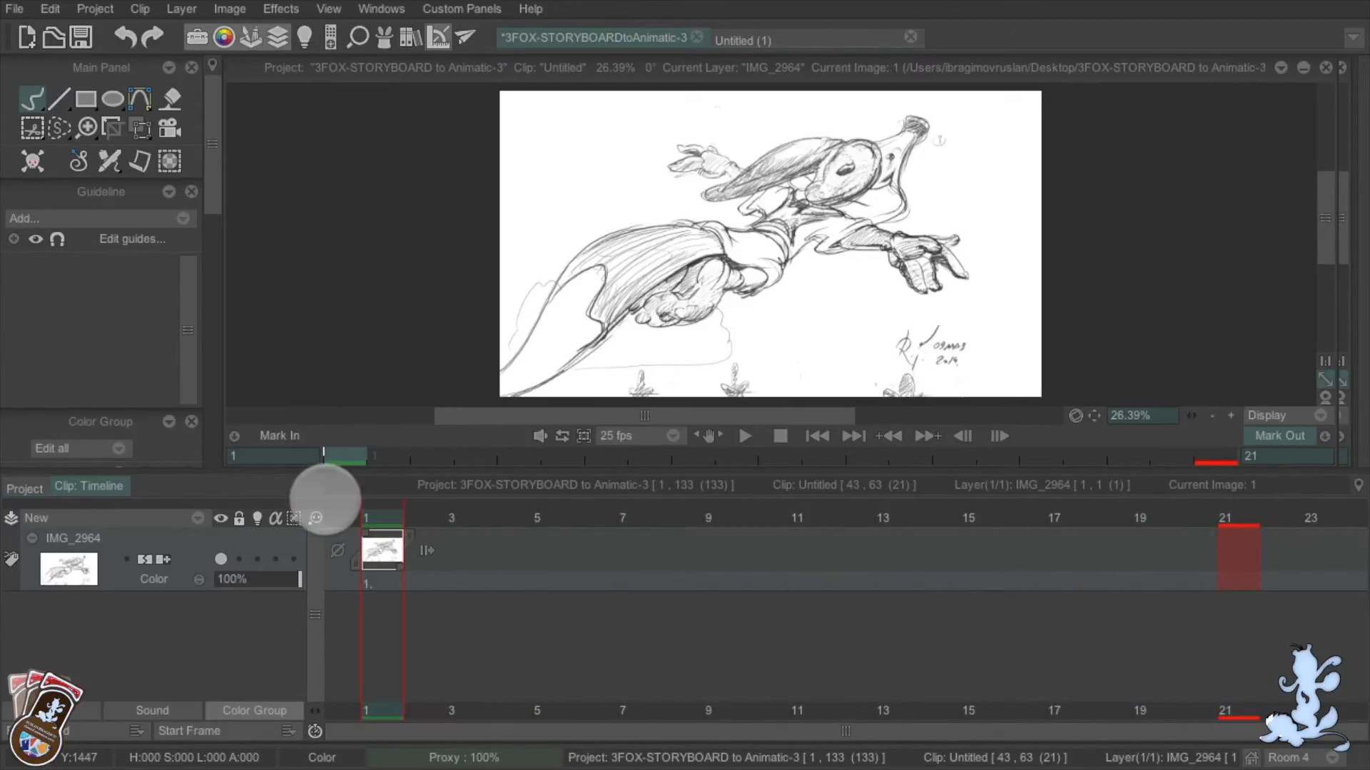
left_click(25, 489)
Play the animatic preview from the project timeline with all clips in view, stopping it in the eighth clip
left_click_drag(532, 731, 255, 718)
left_click_drag(197, 513, 62, 535)
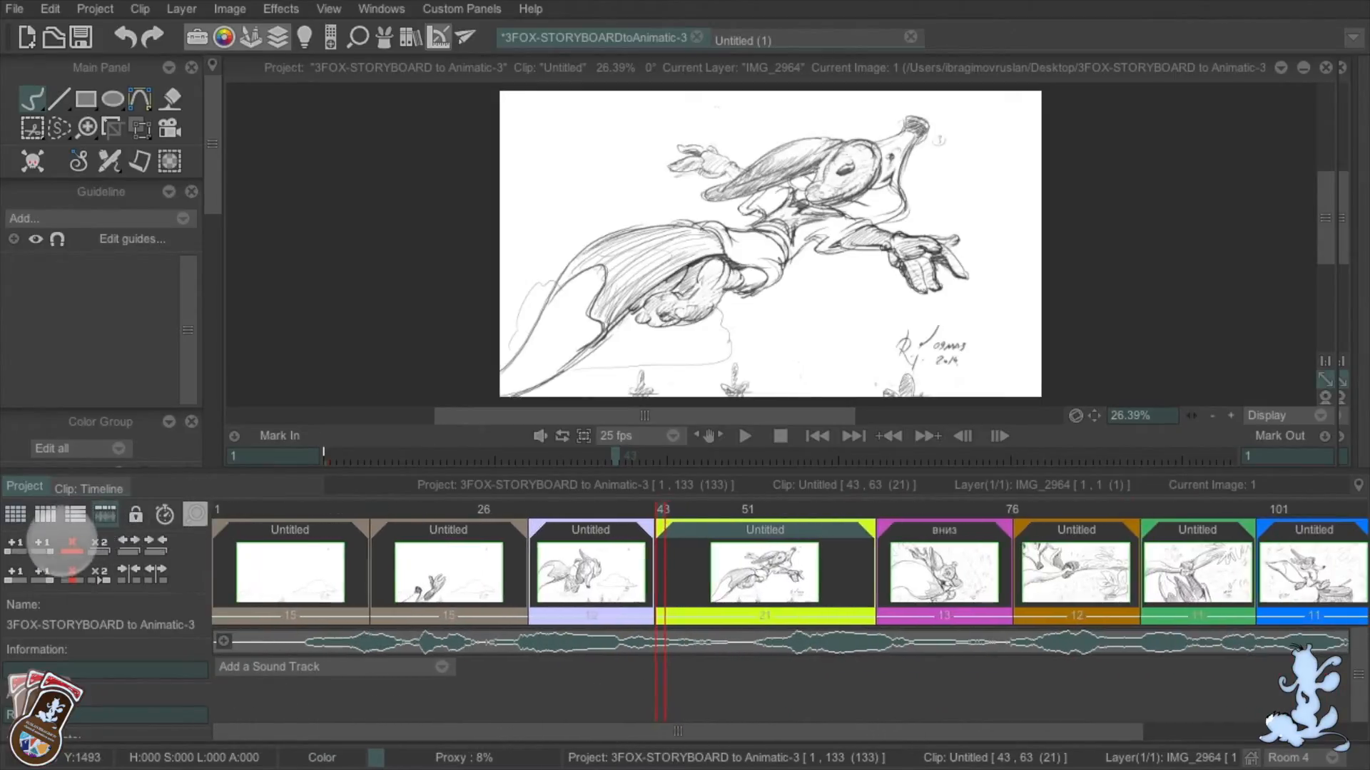
left_click_drag(195, 513, 153, 531)
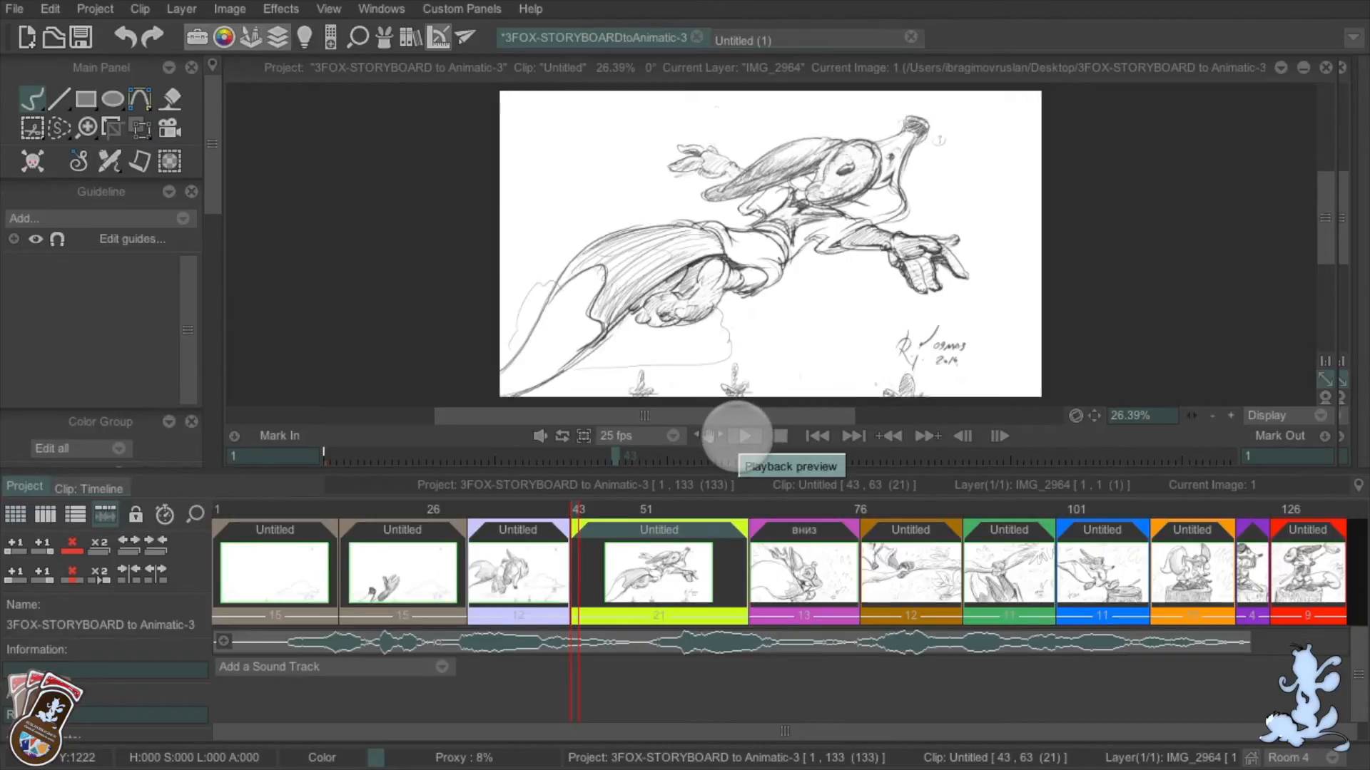
left_click(744, 435)
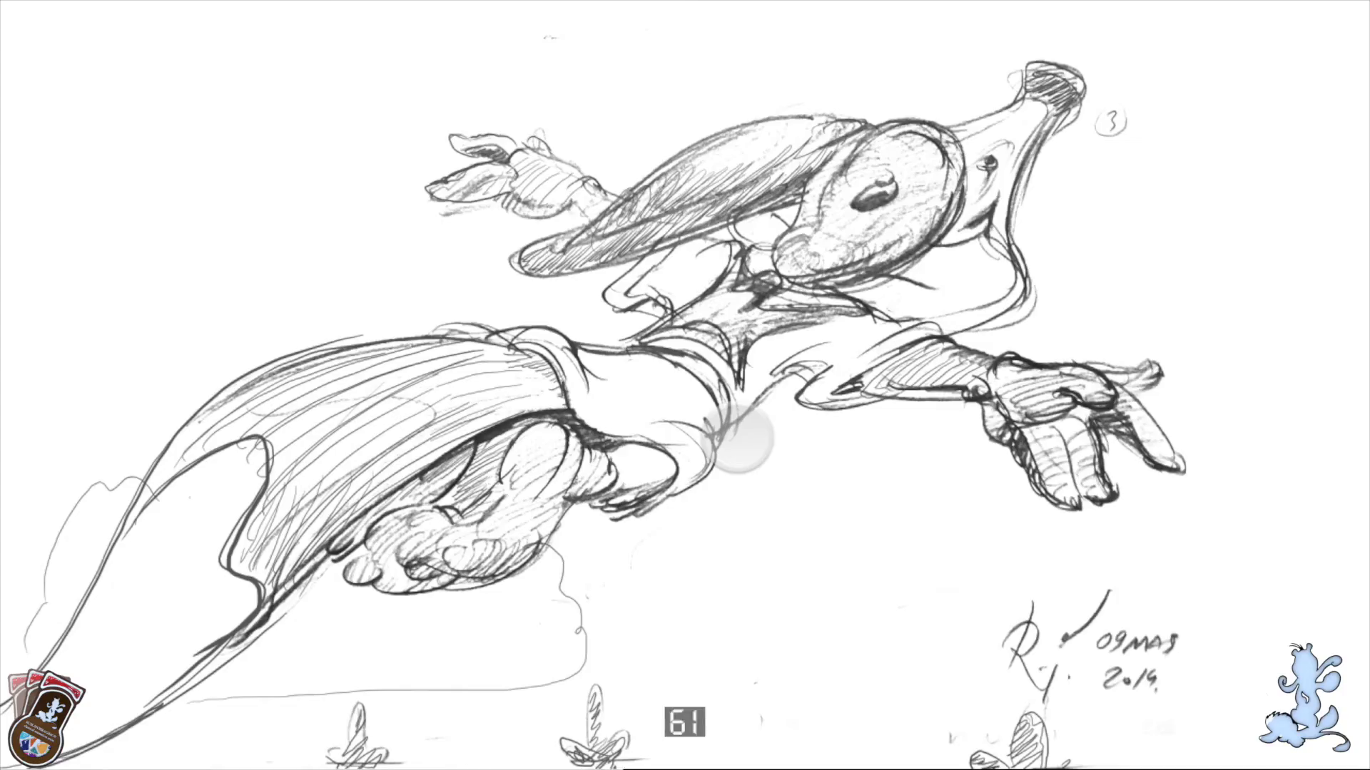
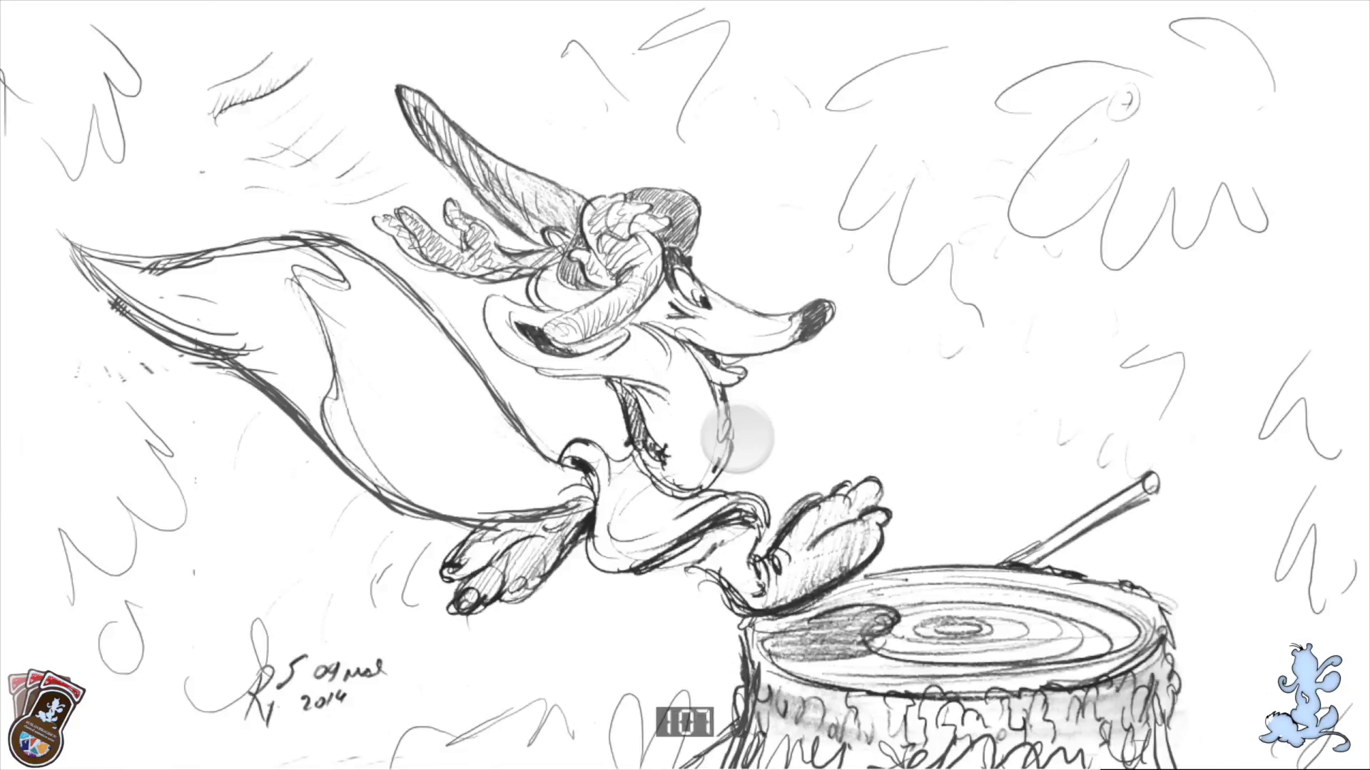
left_click(736, 436)
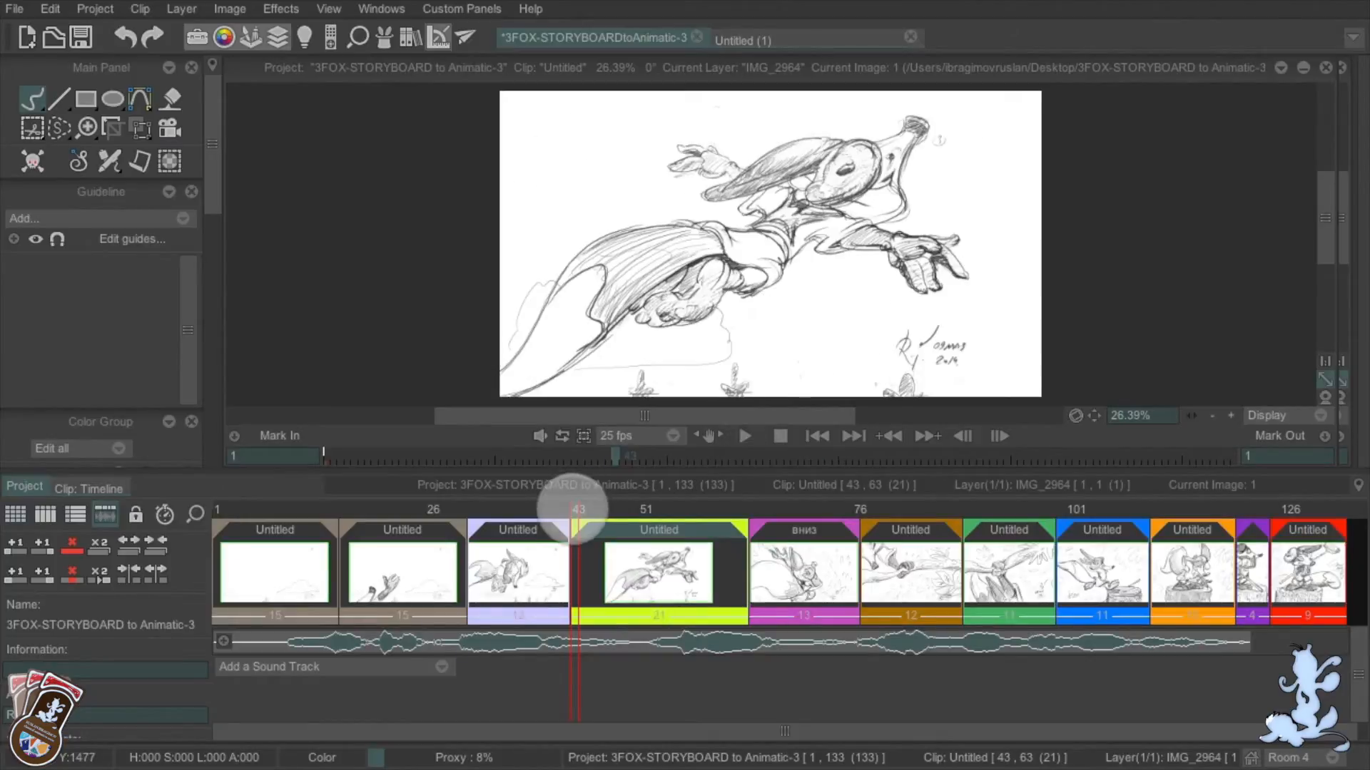
Stretch the end of the fourth clip in the project timeline to make it 31 frames long
left_click_drag(575, 511, 676, 516)
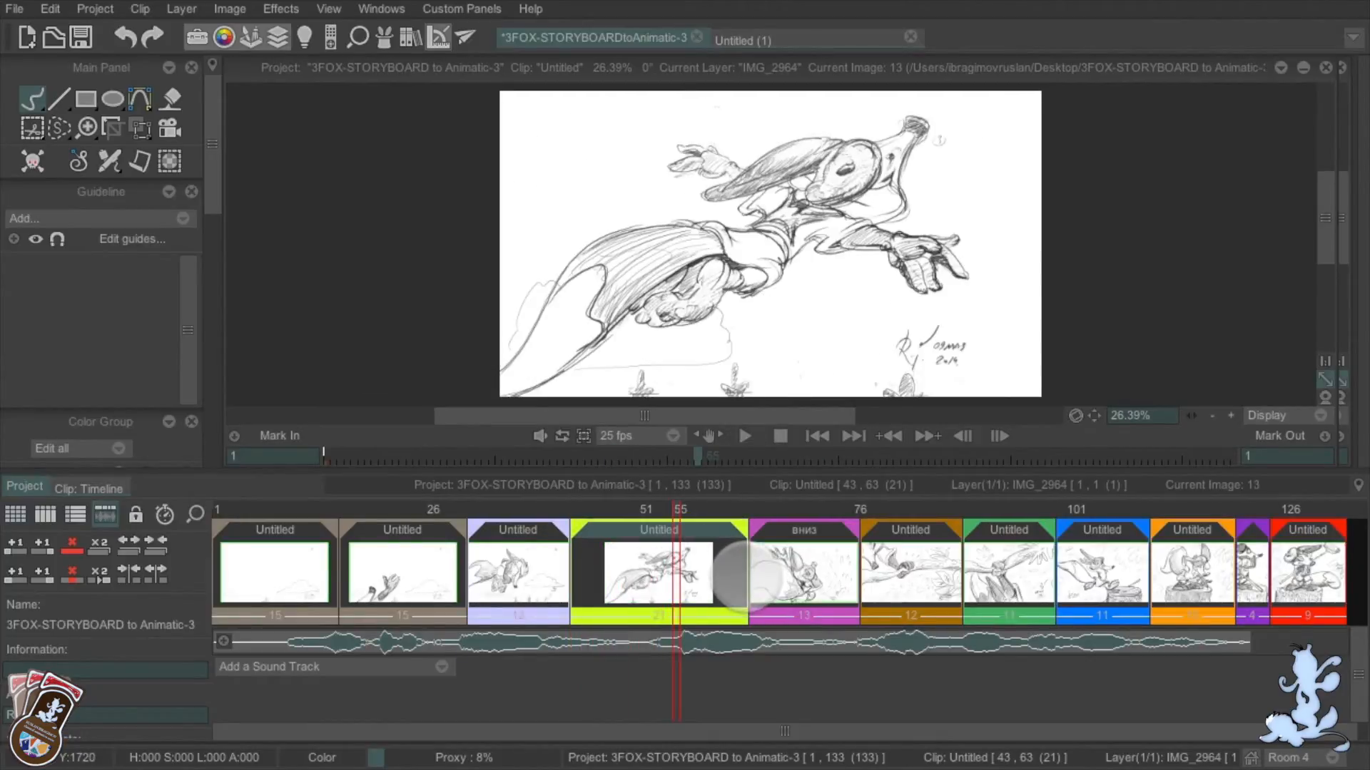
left_click_drag(745, 578, 828, 581)
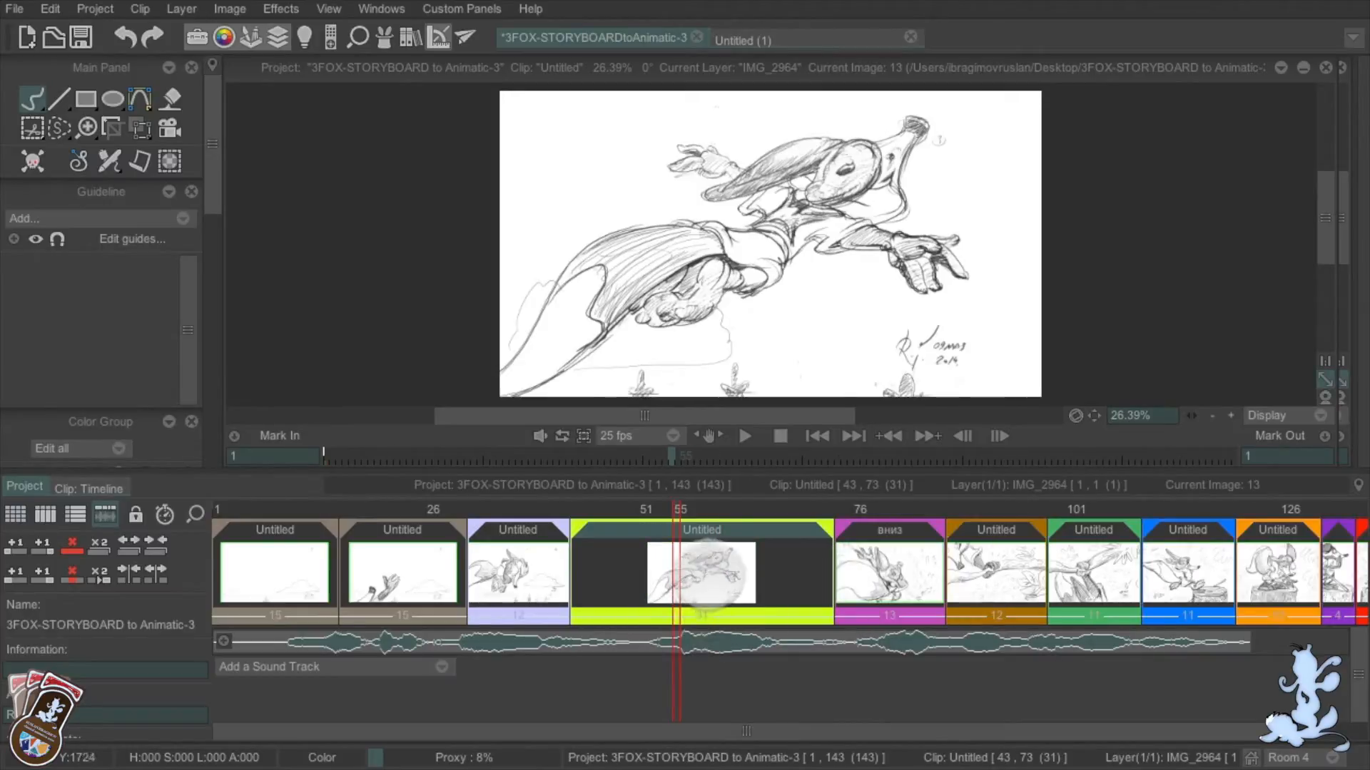
Open the fourth clip's own timeline to check its Mark Out position, and return to the project timeline
double_click(711, 571)
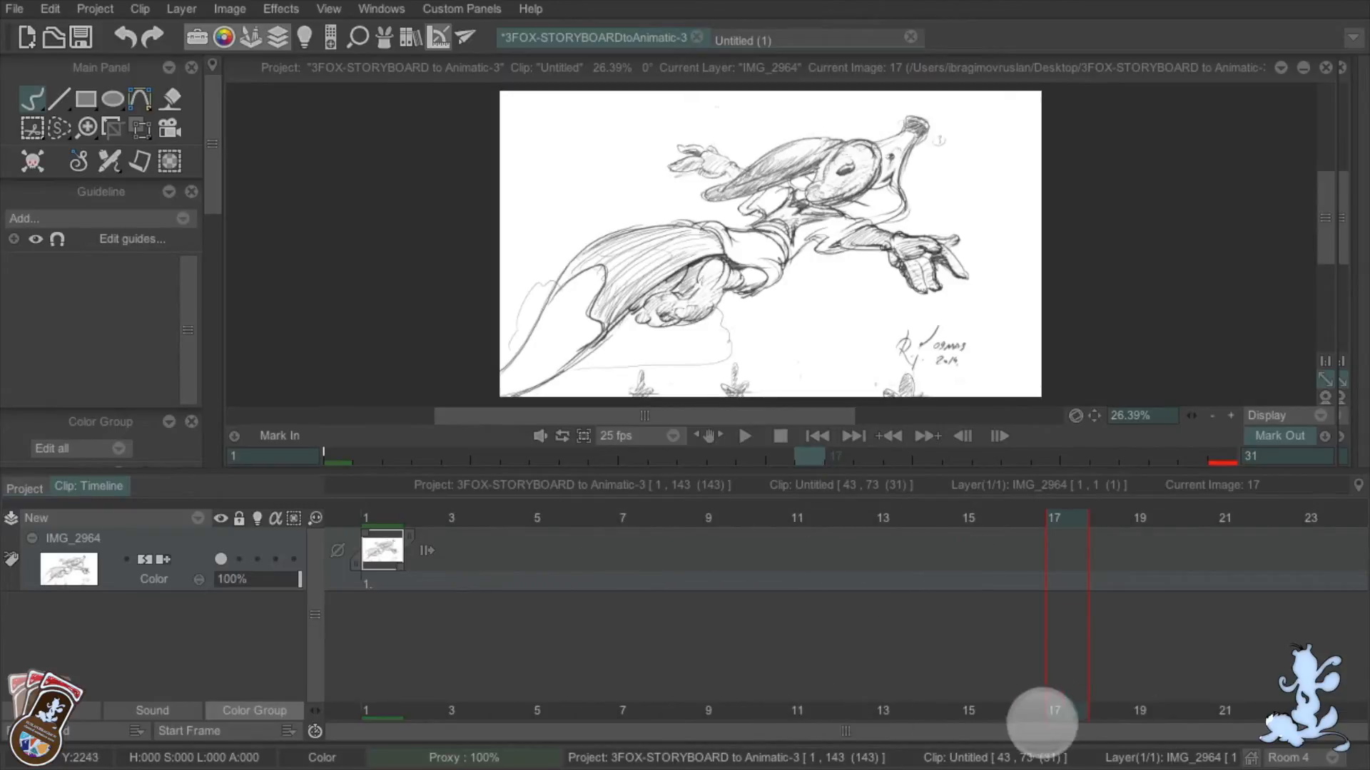
left_click_drag(902, 602, 786, 627)
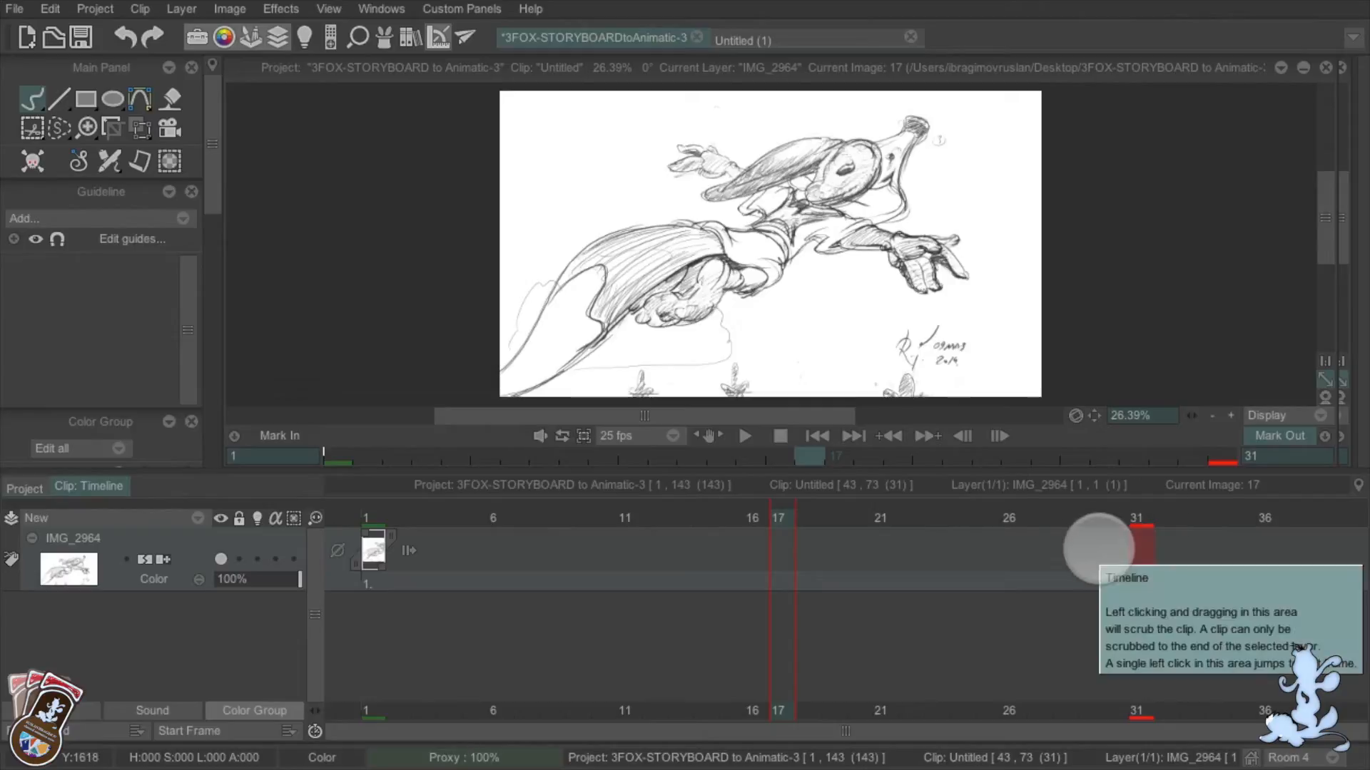
left_click(24, 488)
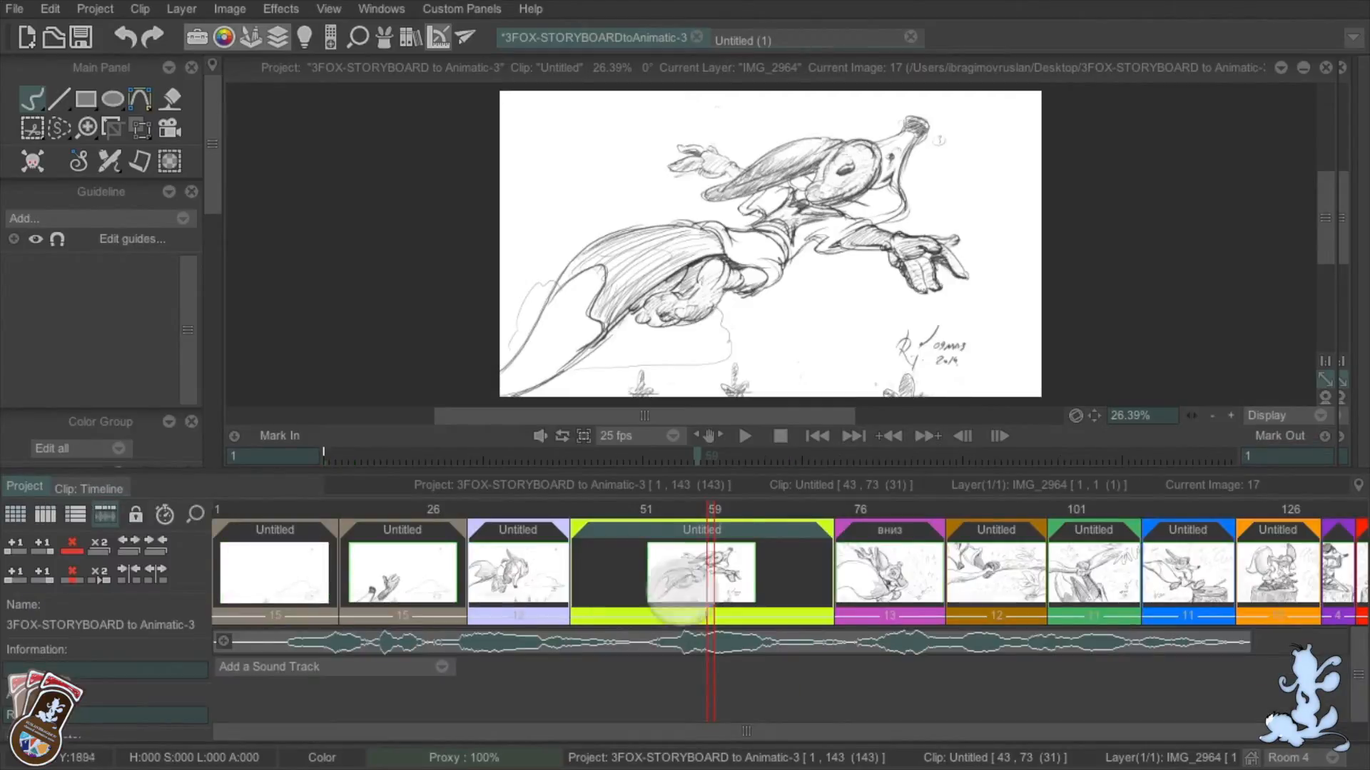
Shorten the second and third clips in the project timeline to 9 frames each
left_click_drag(706, 509, 398, 513)
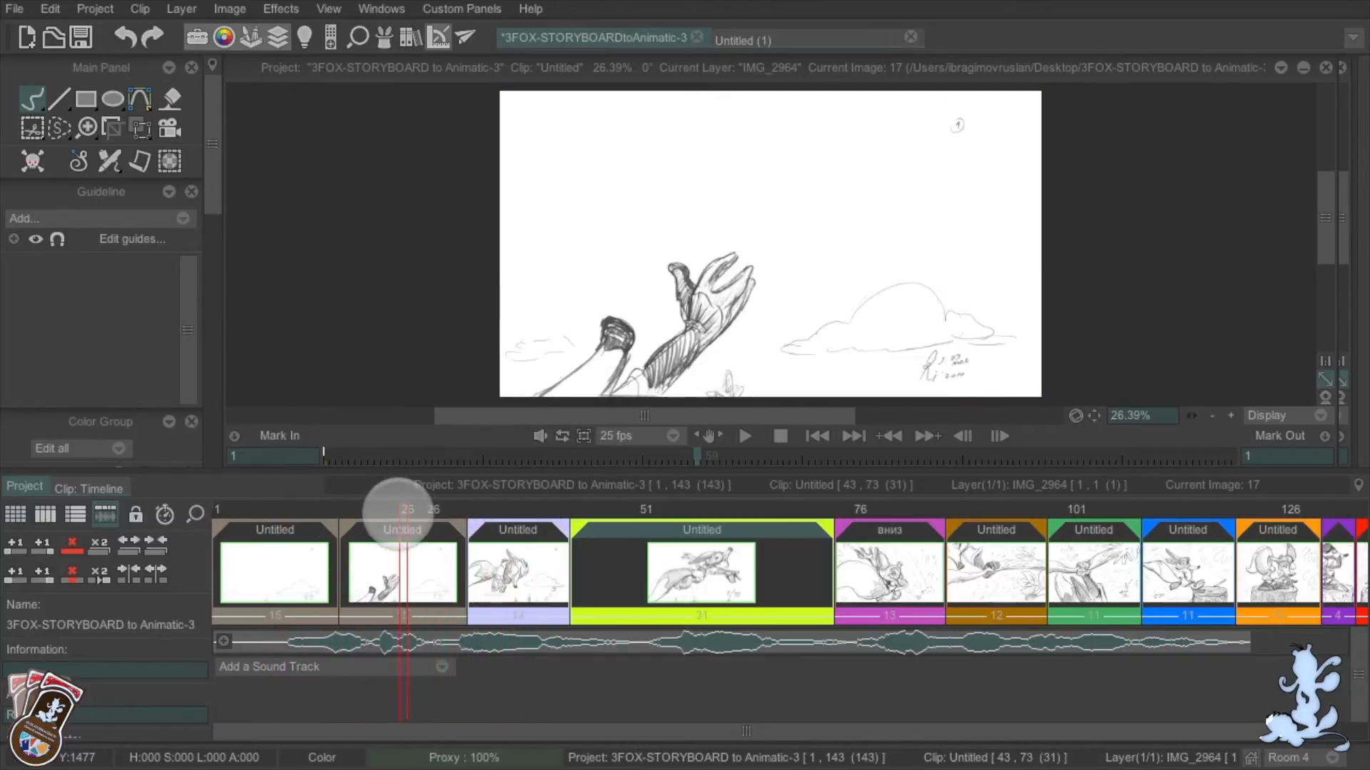
left_click(456, 568)
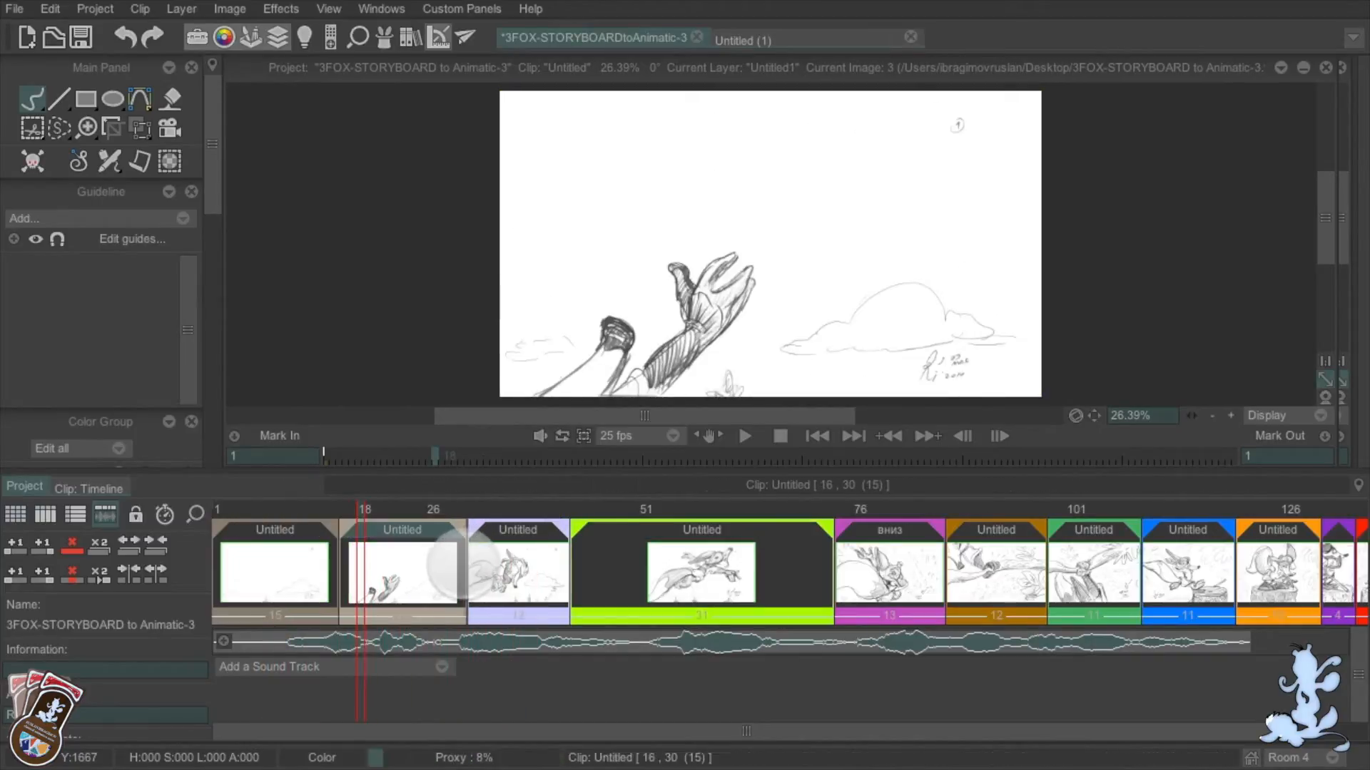
left_click_drag(460, 560, 367, 557)
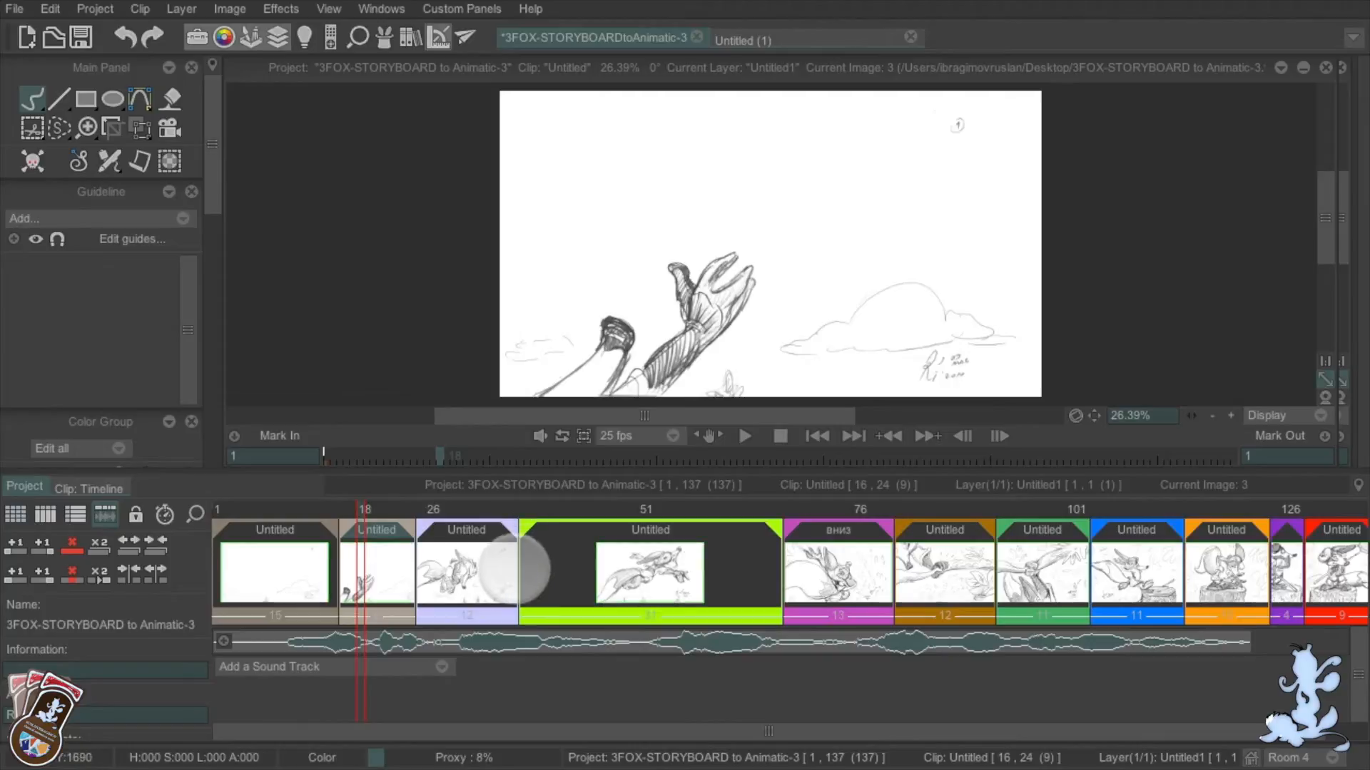
left_click_drag(517, 569, 494, 557)
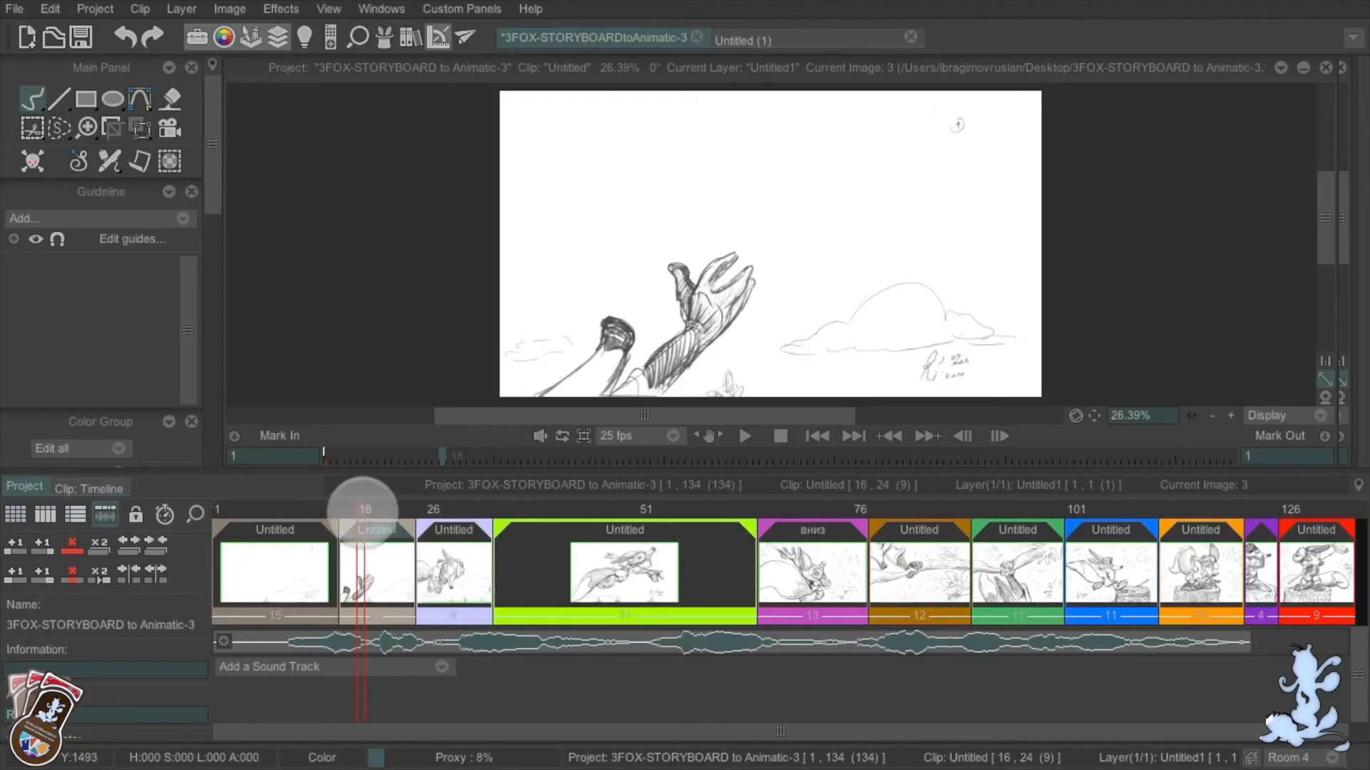
Shorten the fifth, sixth and seventh clips to 11, 8 and 7 frames, and lengthen the tenth clip to 10 frames
mouse_move(361, 508)
left_mouse_down()
mouse_move(268, 509)
mouse_move(911, 519)
mouse_move(858, 522)
mouse_move(865, 549)
mouse_move(703, 513)
mouse_move(1011, 519)
mouse_move(1010, 565)
mouse_move(977, 559)
left_mouse_up()
mouse_move(982, 513)
left_mouse_down()
mouse_move(890, 498)
mouse_move(1054, 510)
mouse_move(972, 514)
mouse_move(1187, 511)
left_mouse_up()
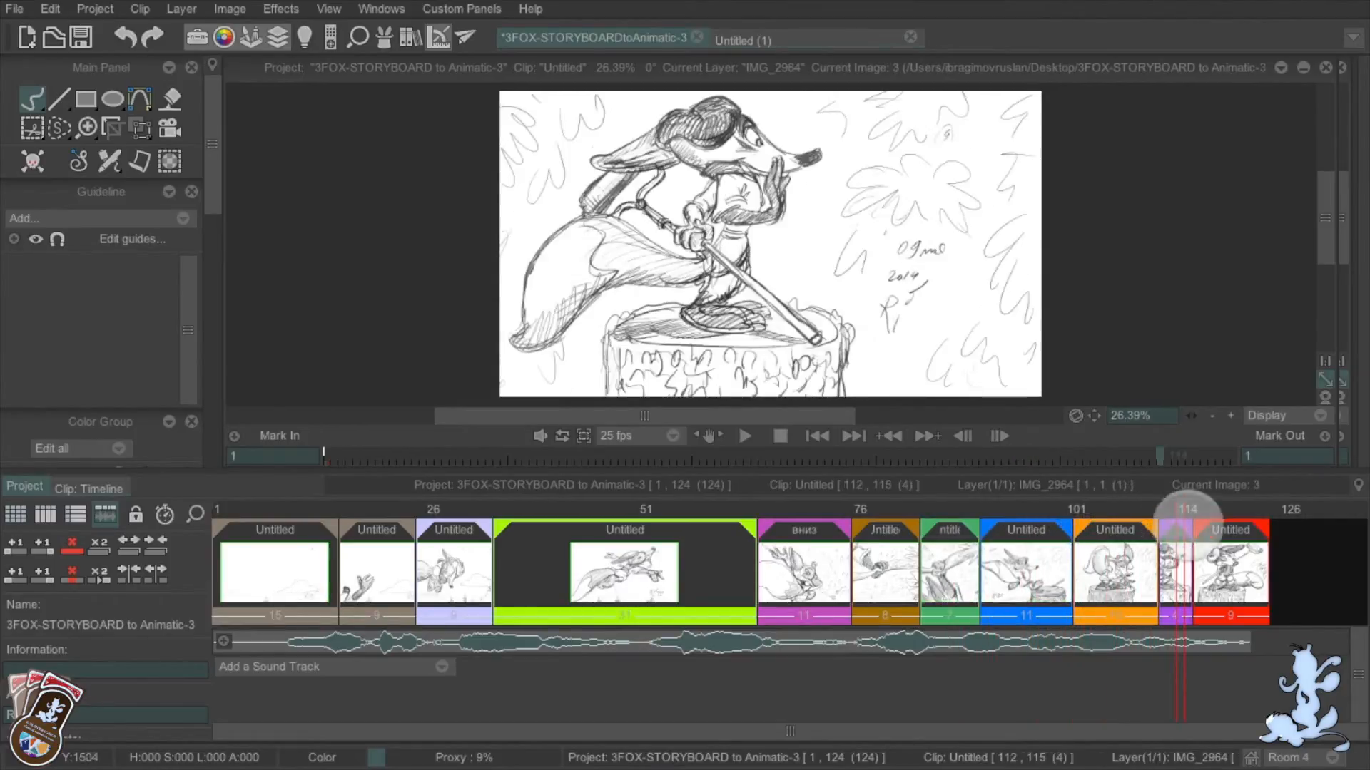
mouse_move(1192, 564)
left_mouse_down()
mouse_move(1243, 563)
mouse_move(1209, 563)
left_mouse_up()
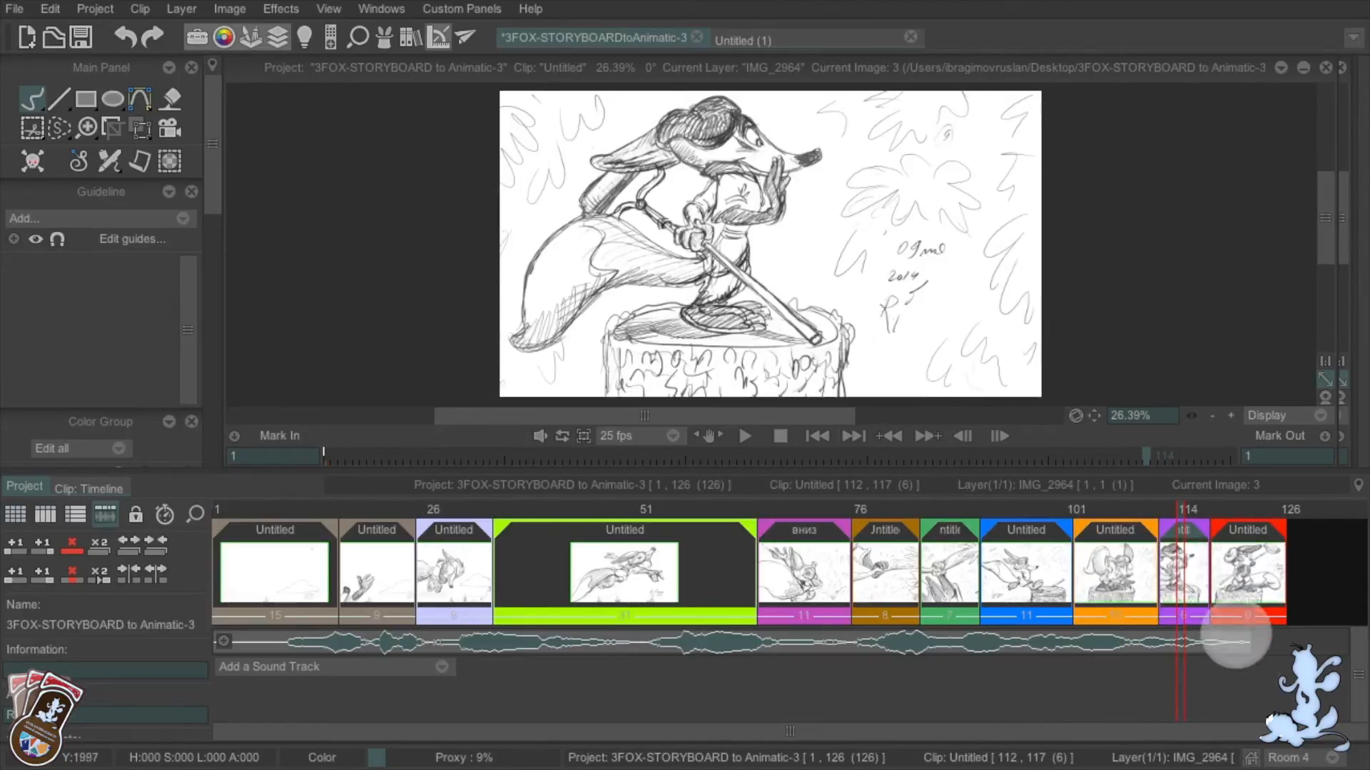
left_click_drag(1233, 571, 1242, 571)
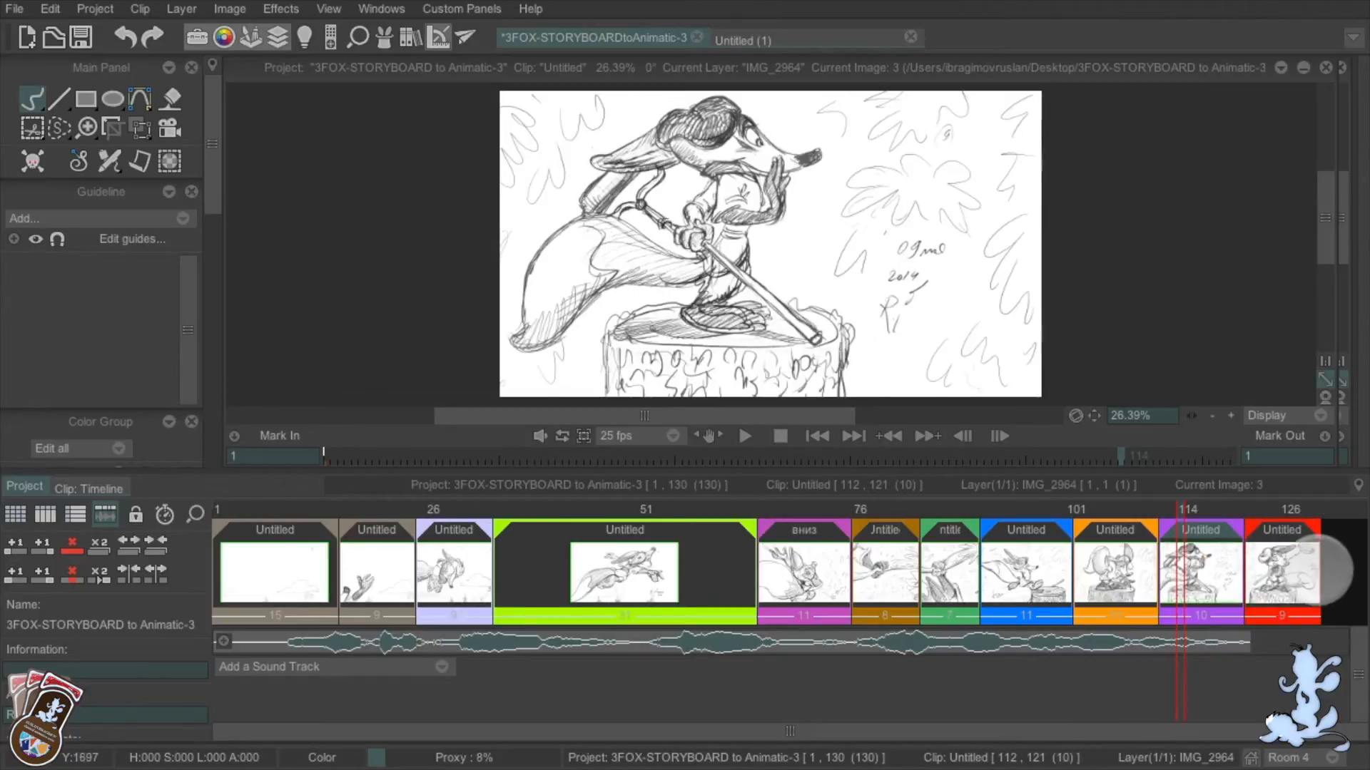
Stretch the last clip to 37 frames and the tenth clip to 14 frames in the project timeline
left_click_drag(1319, 571, 1351, 571)
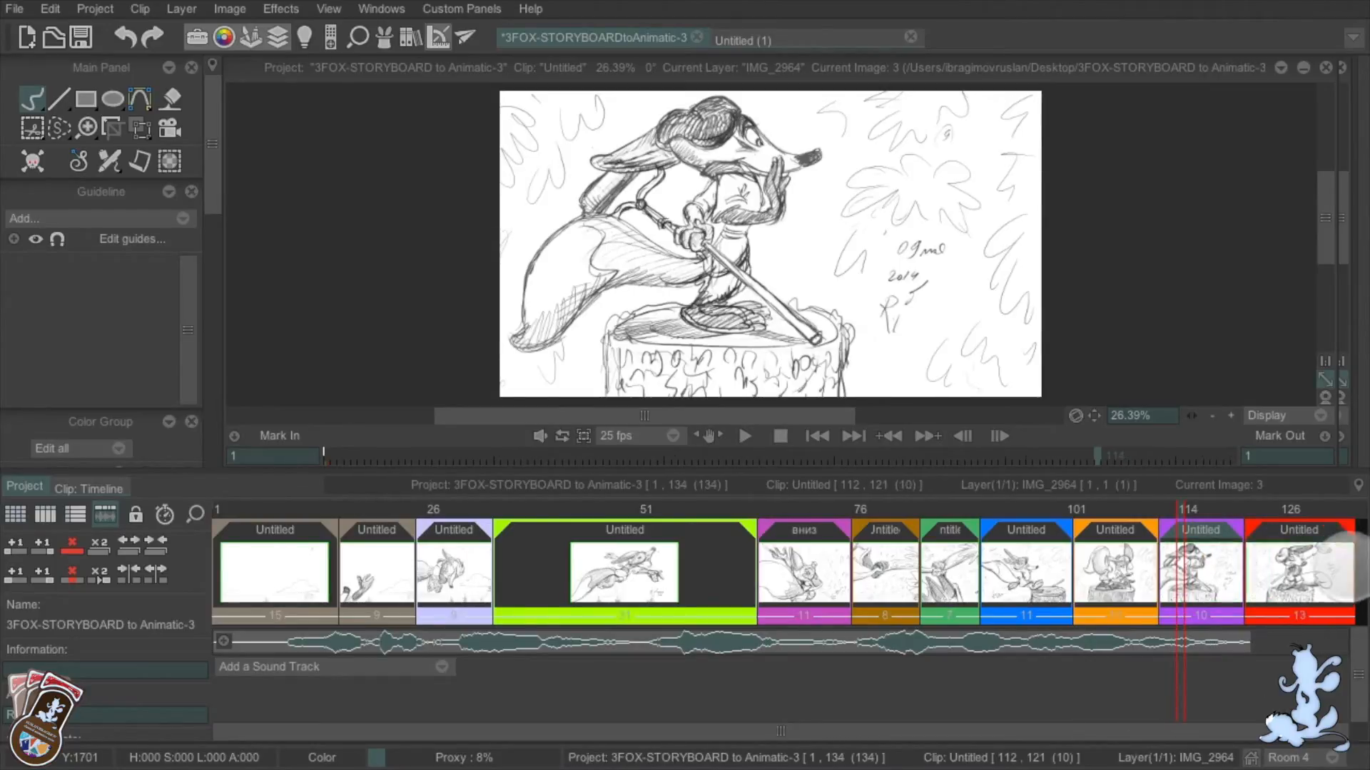
left_click_drag(885, 730, 1097, 727)
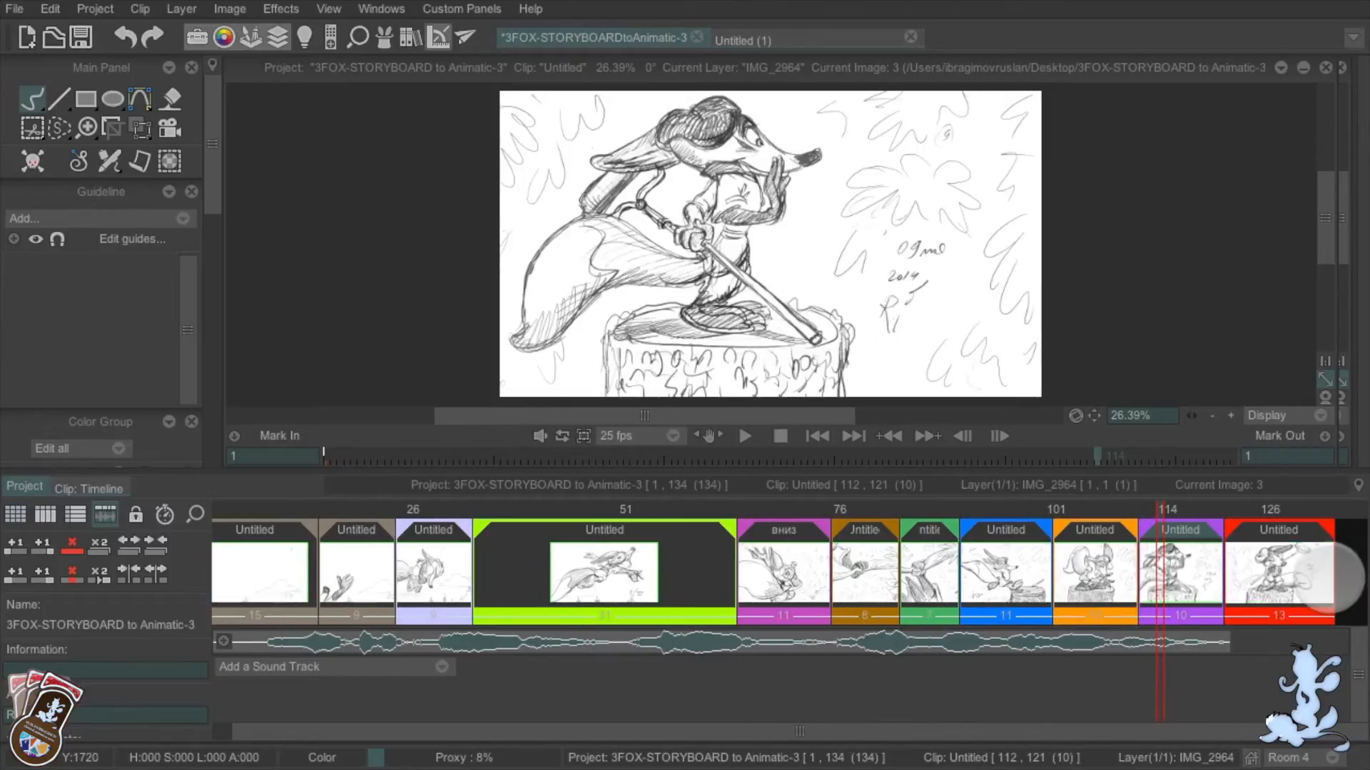
left_click_drag(1333, 576, 1351, 575)
scroll(998, 669, "down", 5)
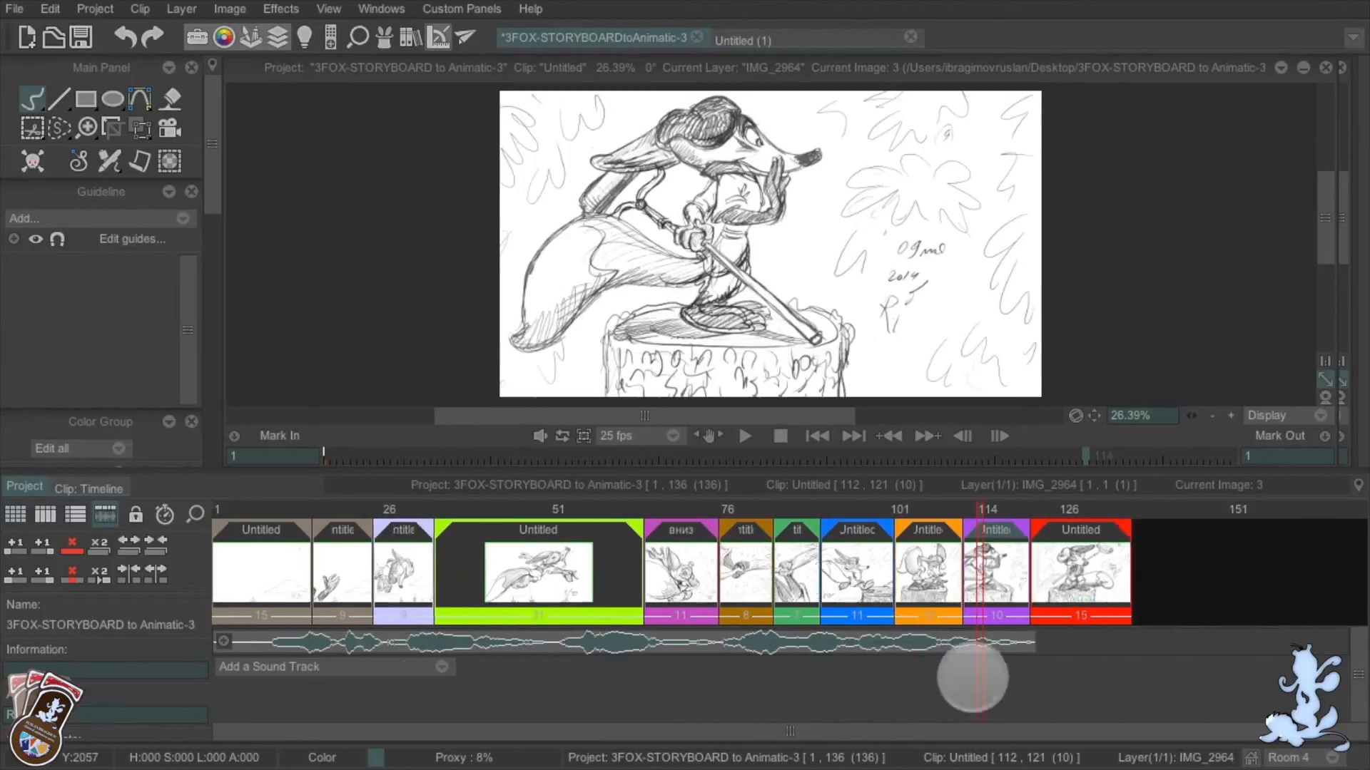
left_click_drag(720, 568, 799, 563)
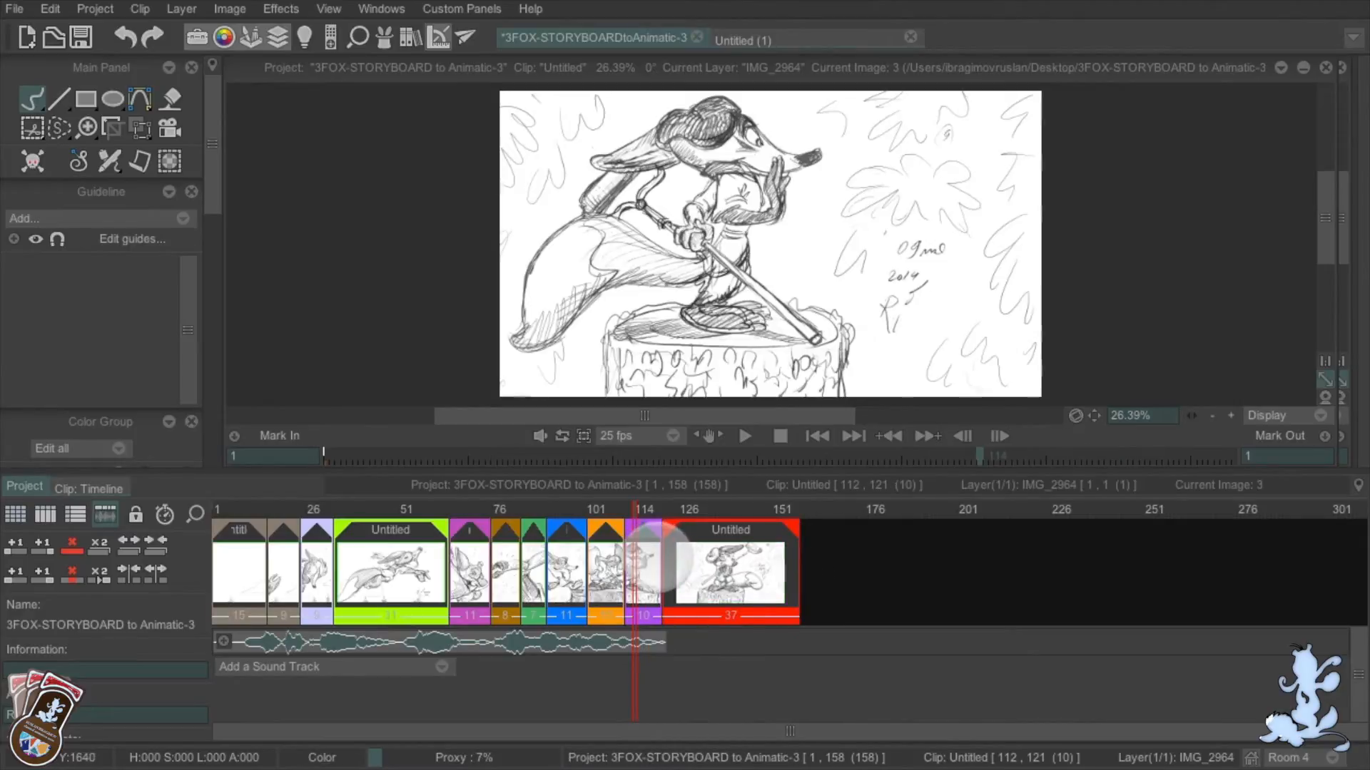
left_click_drag(654, 555, 681, 560)
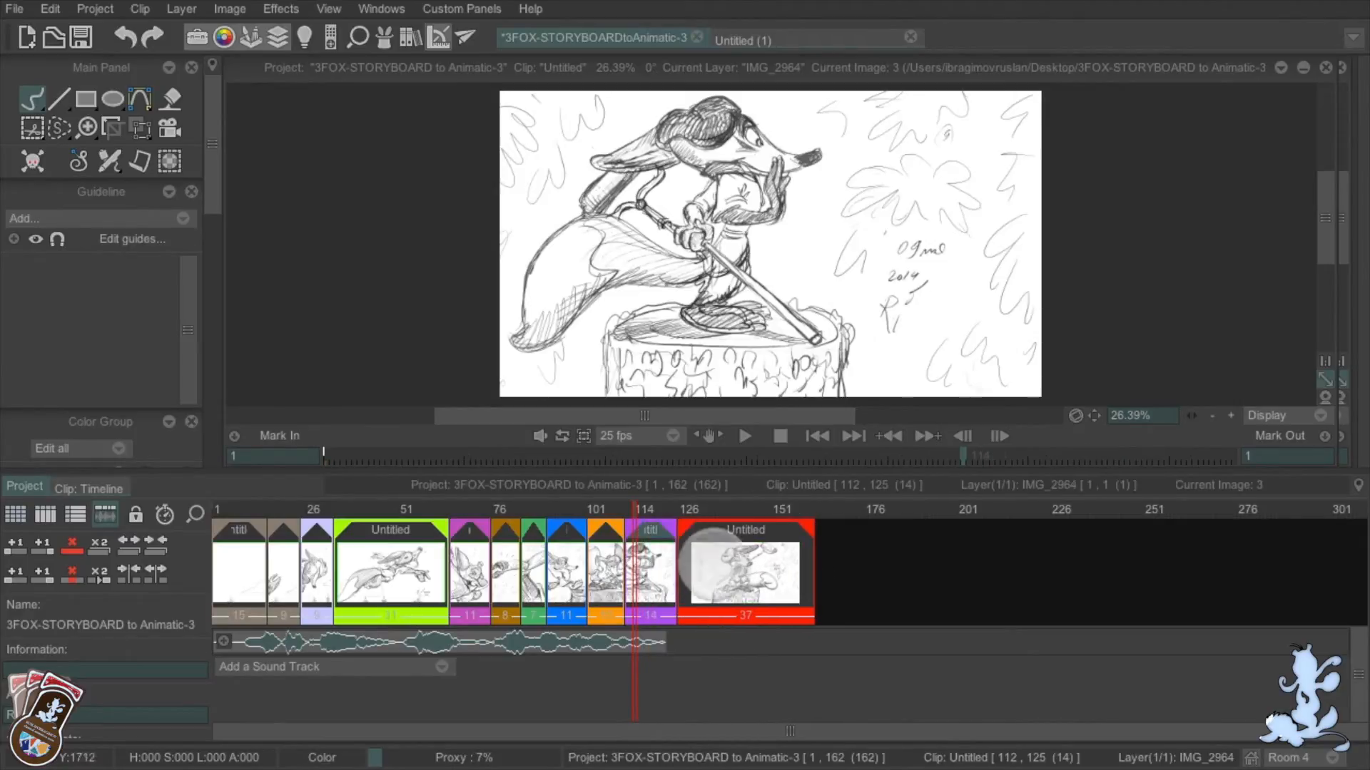
Mute the system sound, move the playhead to frame 109 in the ninth clip and play the animatic preview, stopping it in the last clip
key("XF86AudioMute")
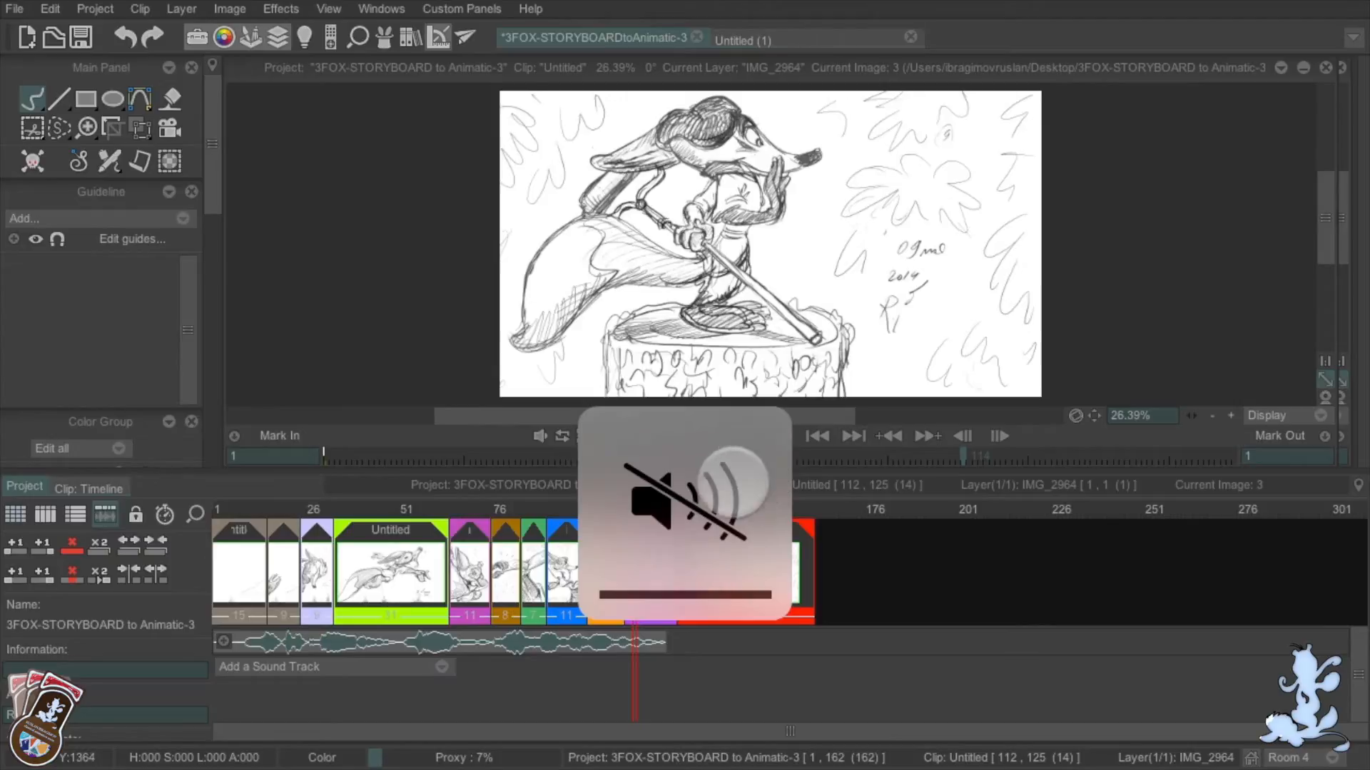
mouse_move(658, 508)
left_mouse_down()
mouse_move(611, 510)
mouse_move(533, 449)
mouse_move(617, 493)
left_mouse_up()
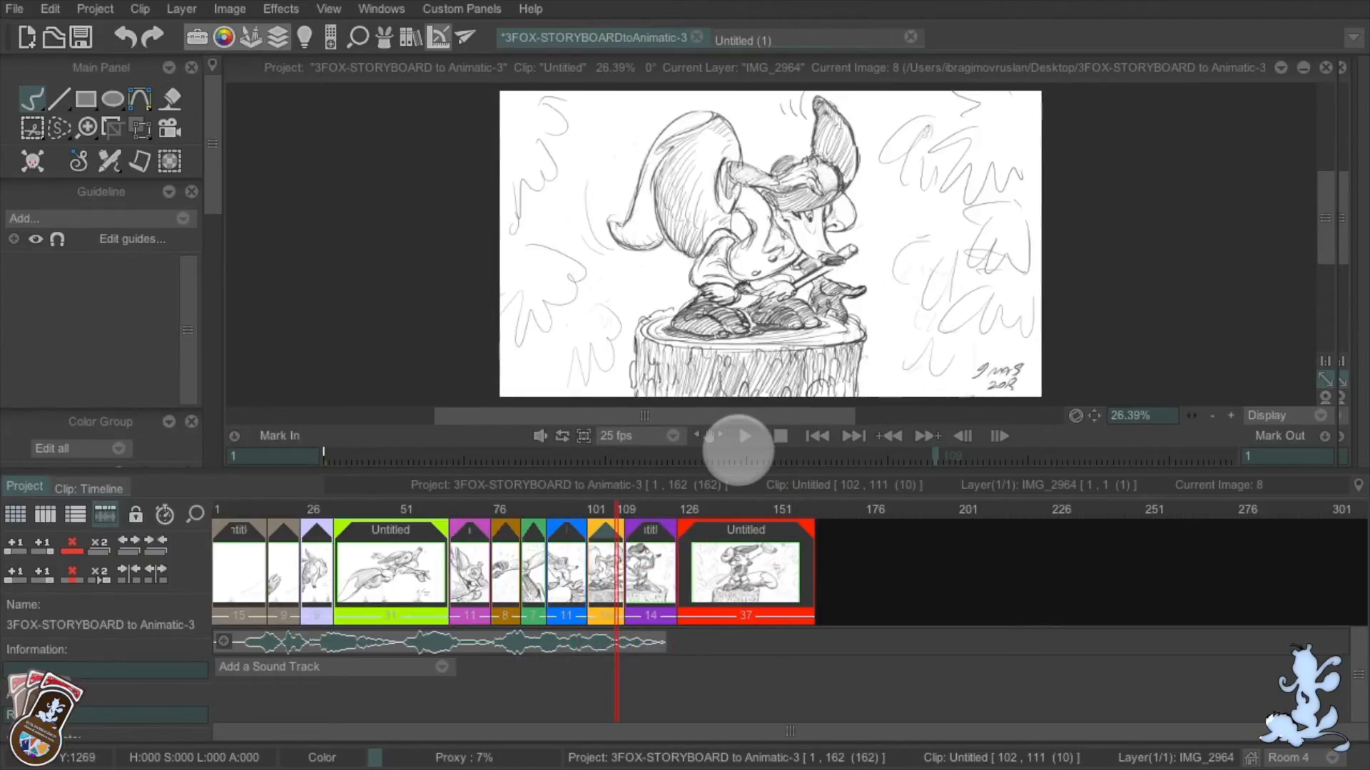
left_click(742, 439)
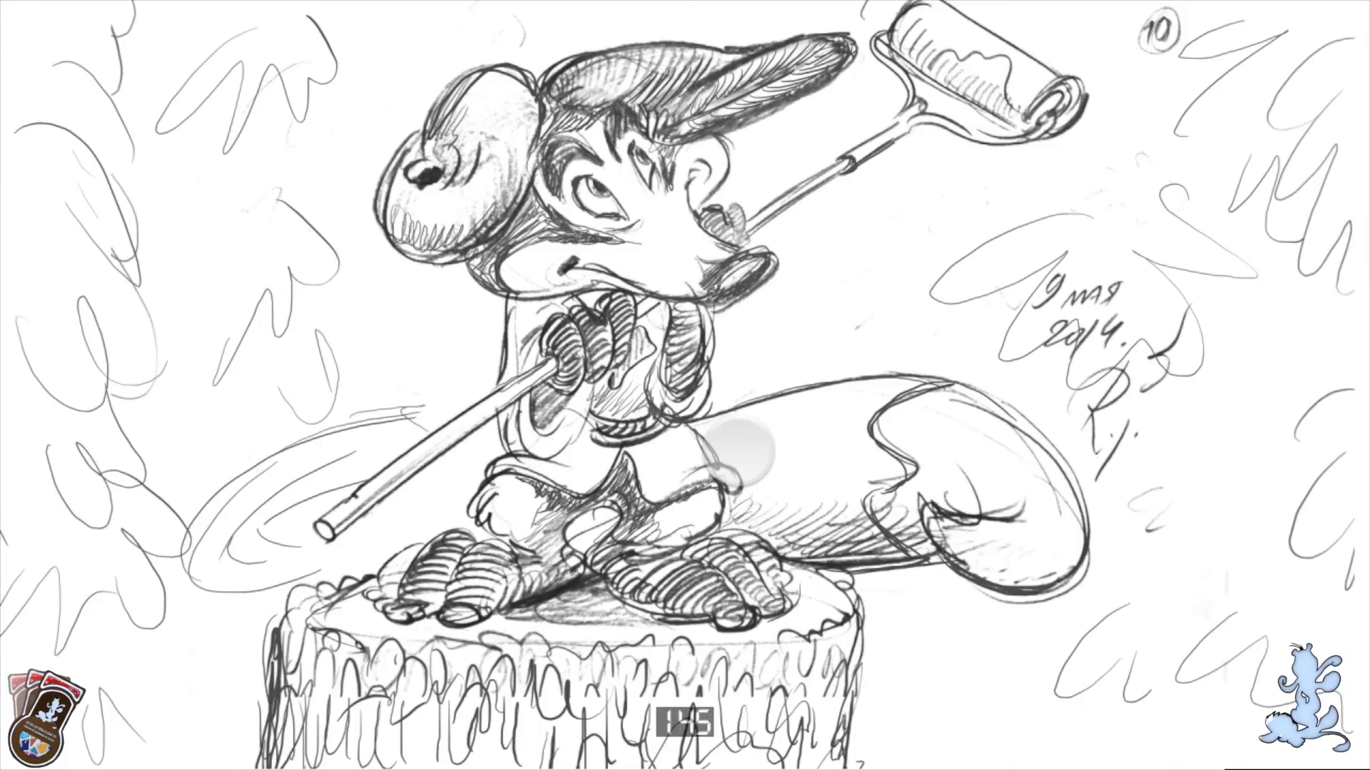
left_click(740, 450)
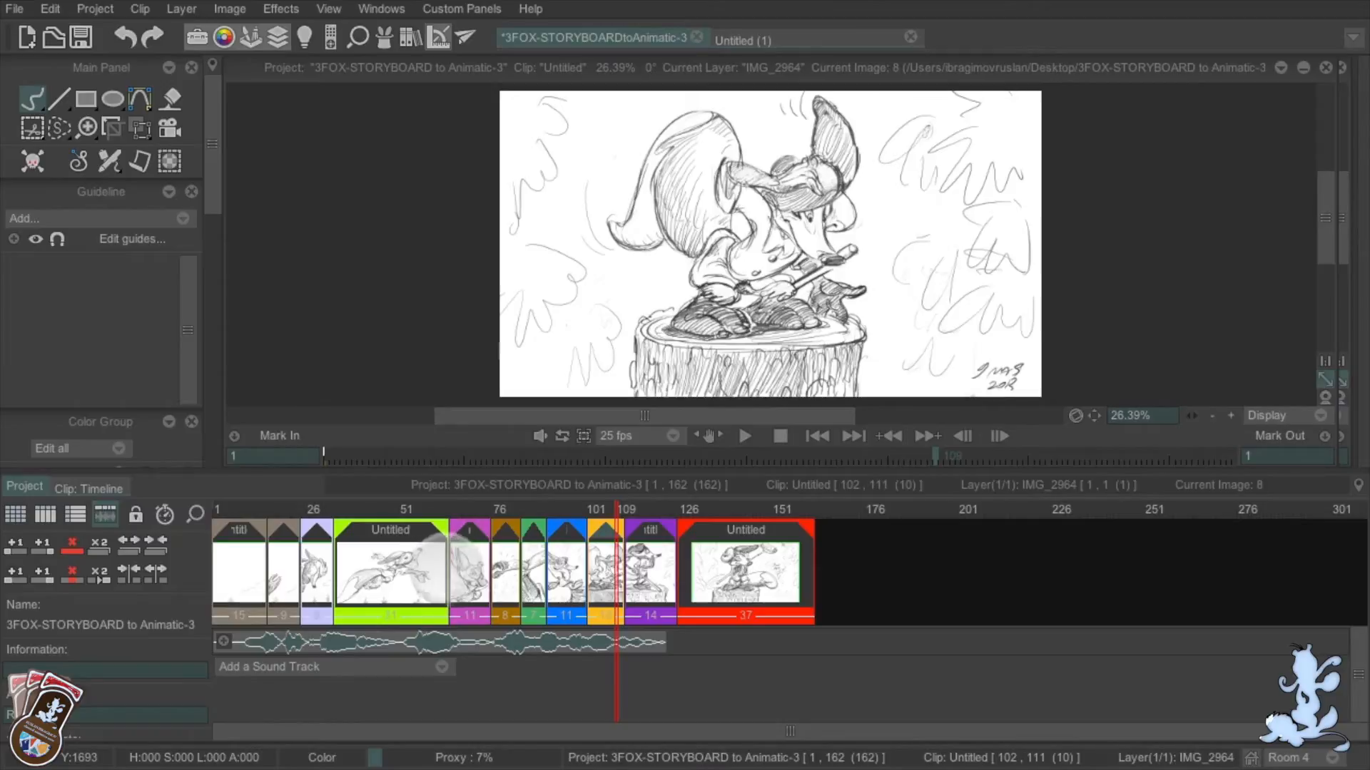
Stretch the fourth clip to 45 frames and play the animatic preview to check the new timing
left_click_drag(432, 553, 499, 563)
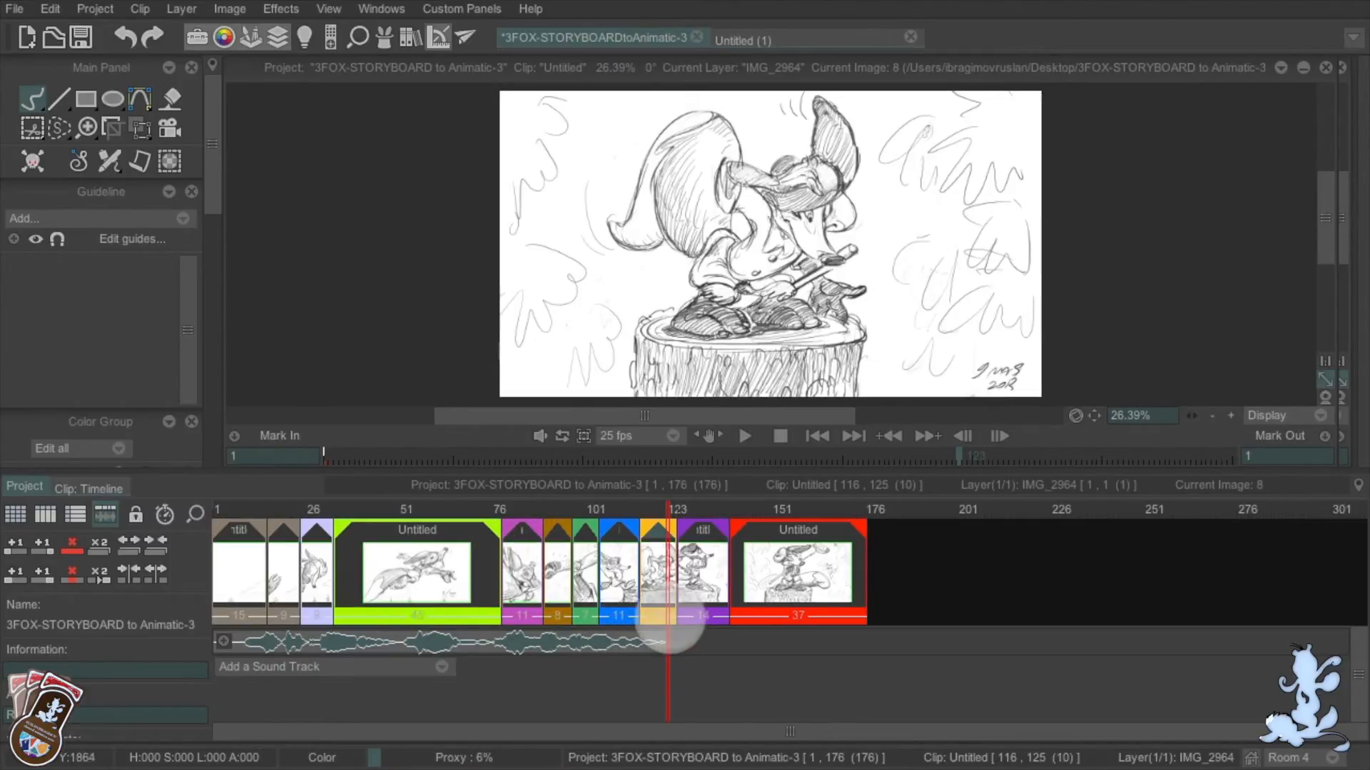
key("Return")
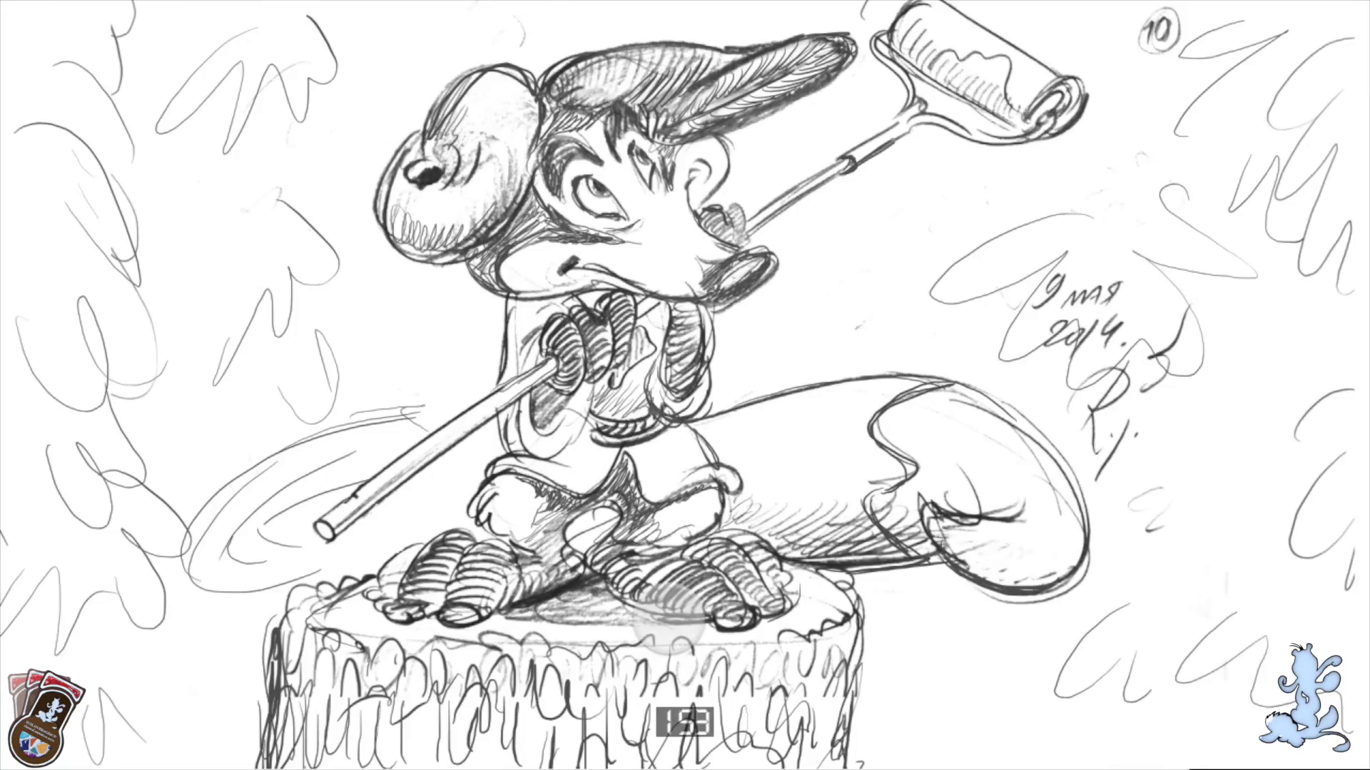
key("Escape")
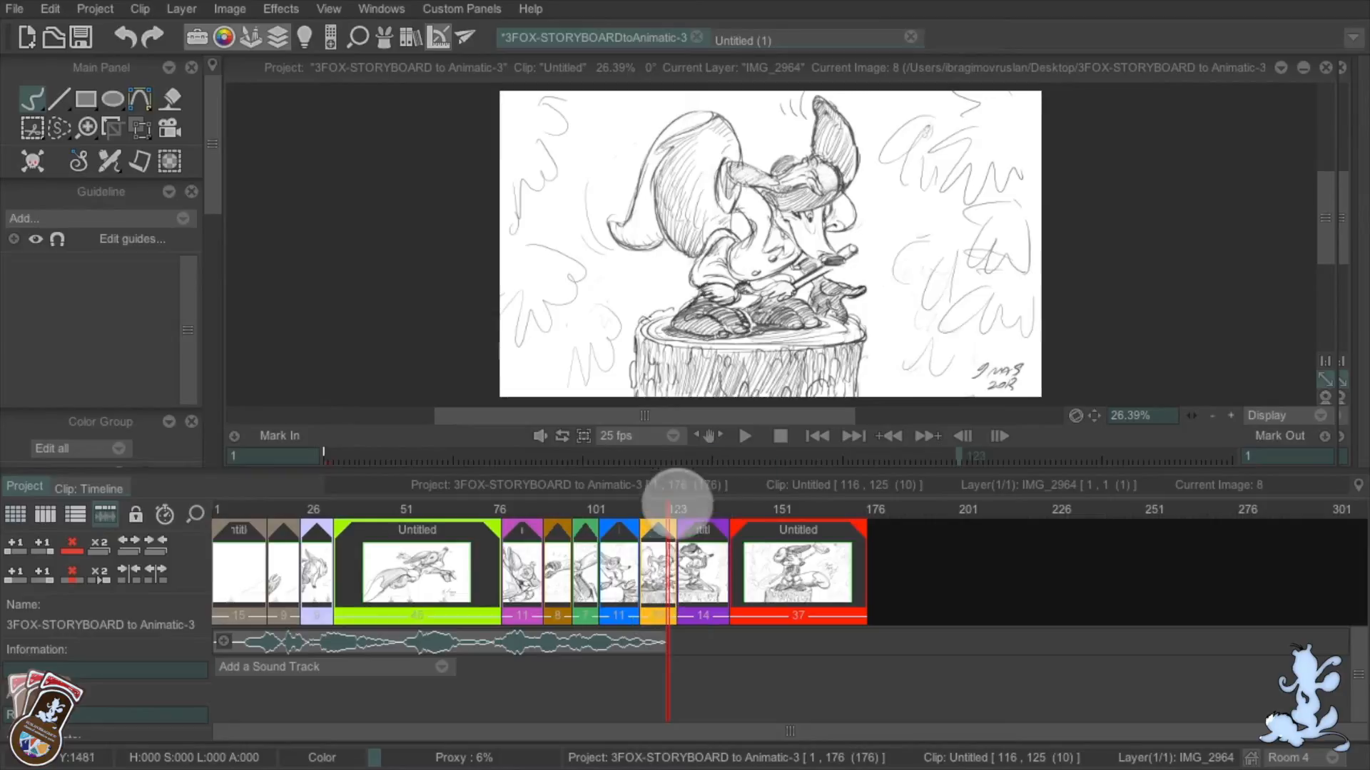
Inspect the first and second clips' own timelines to check their Mark Out positions, returning to the project timeline after each
mouse_move(657, 507)
left_mouse_down()
mouse_move(550, 511)
mouse_move(679, 505)
mouse_move(222, 508)
left_mouse_up()
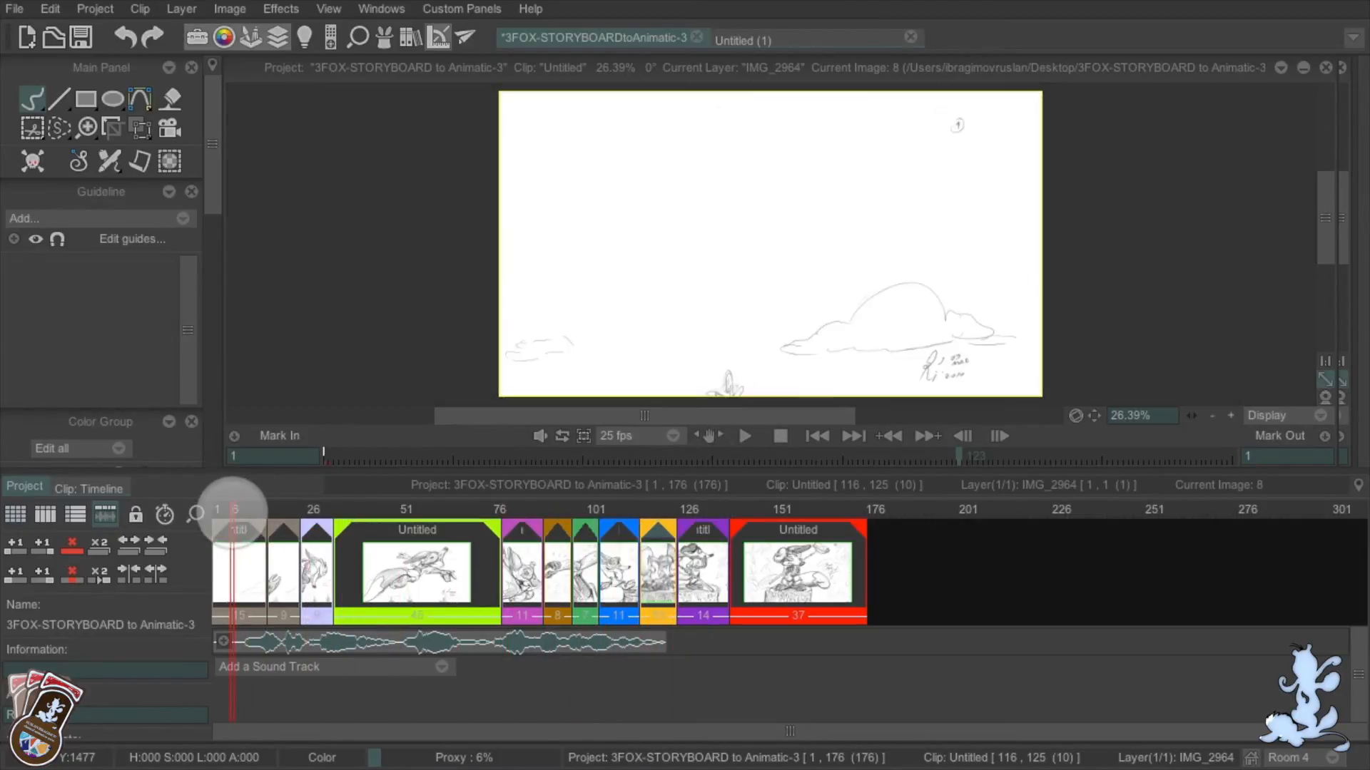
left_click(243, 563)
double_click(243, 563)
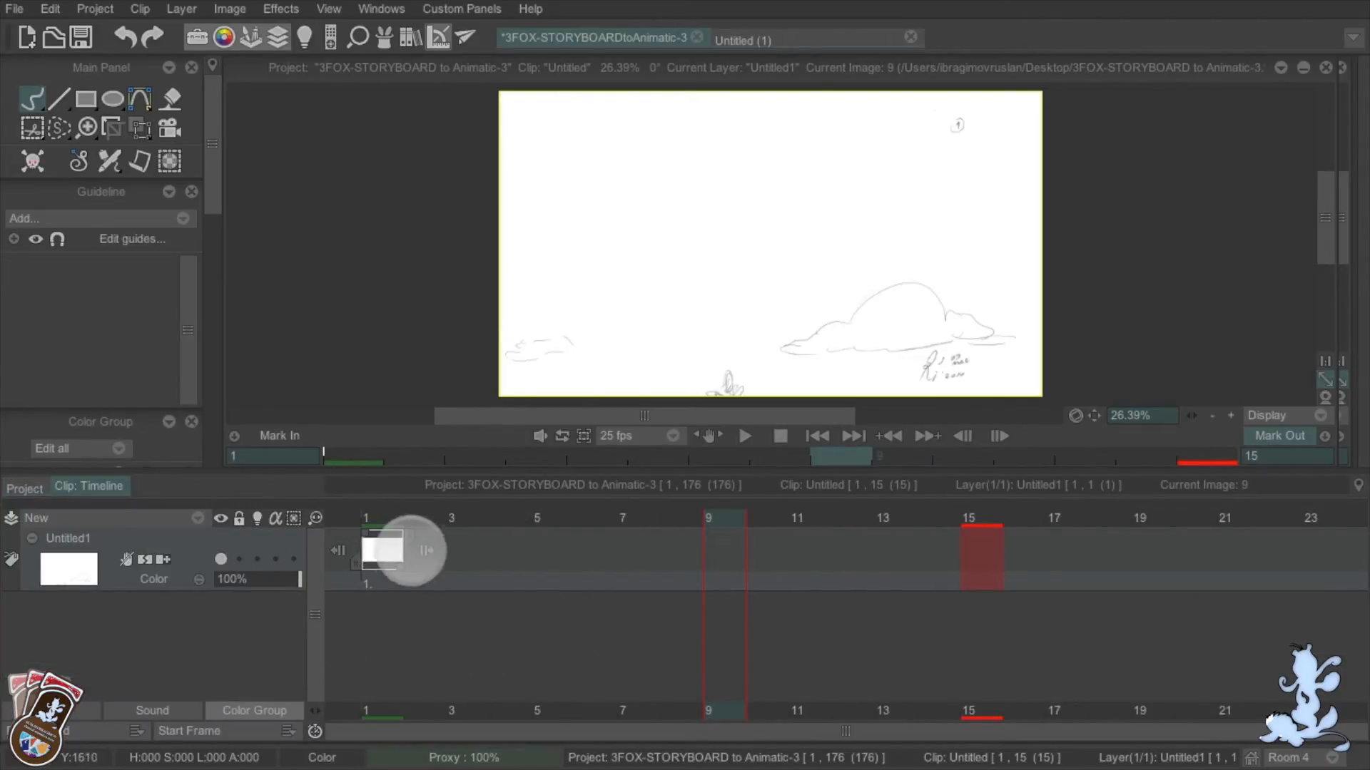
left_click(29, 487)
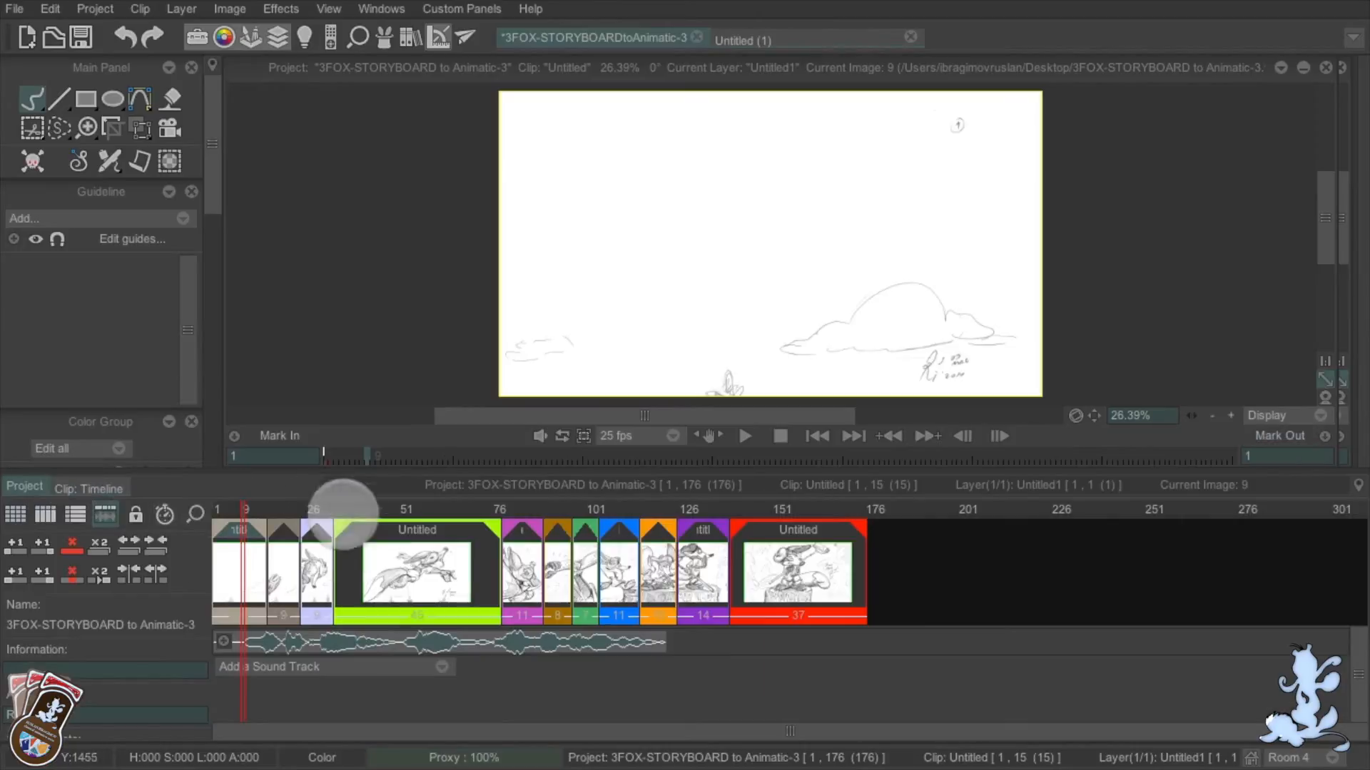
double_click(283, 567)
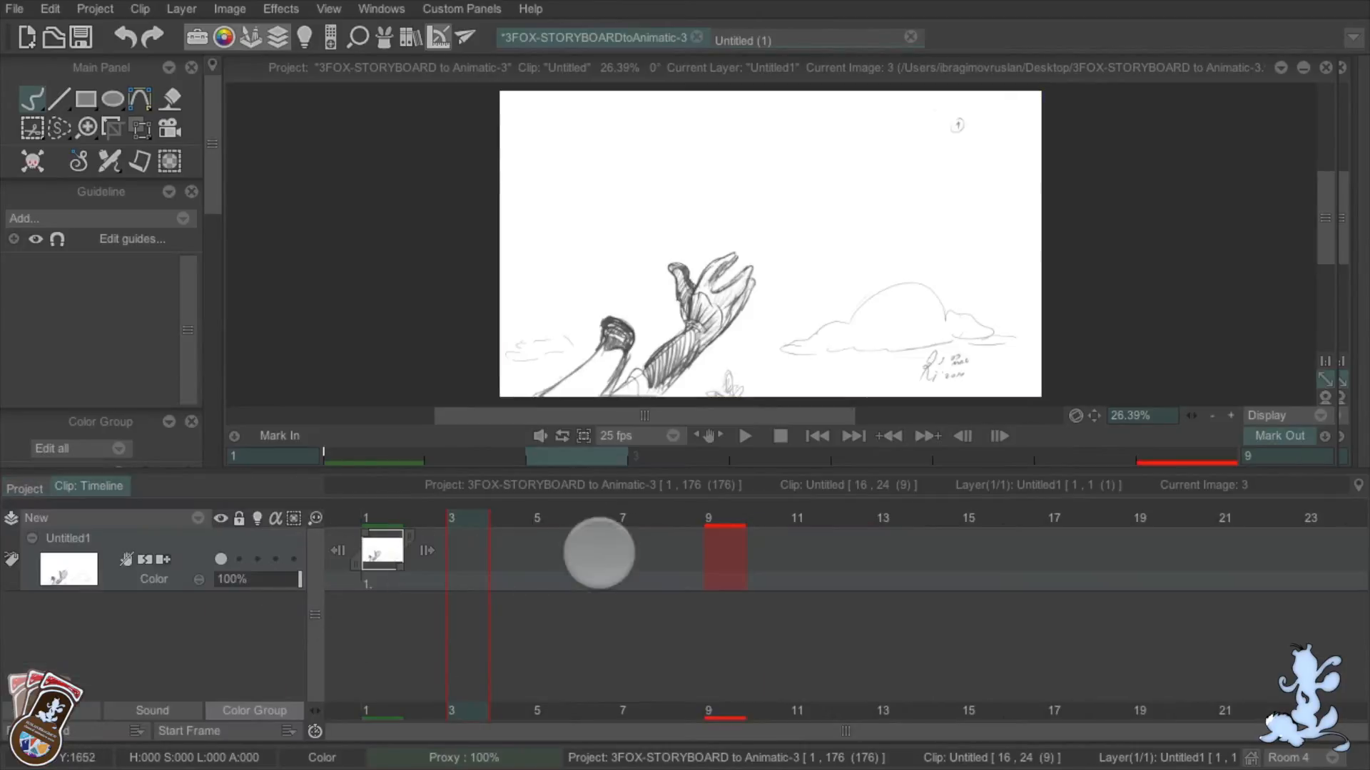
left_click(29, 487)
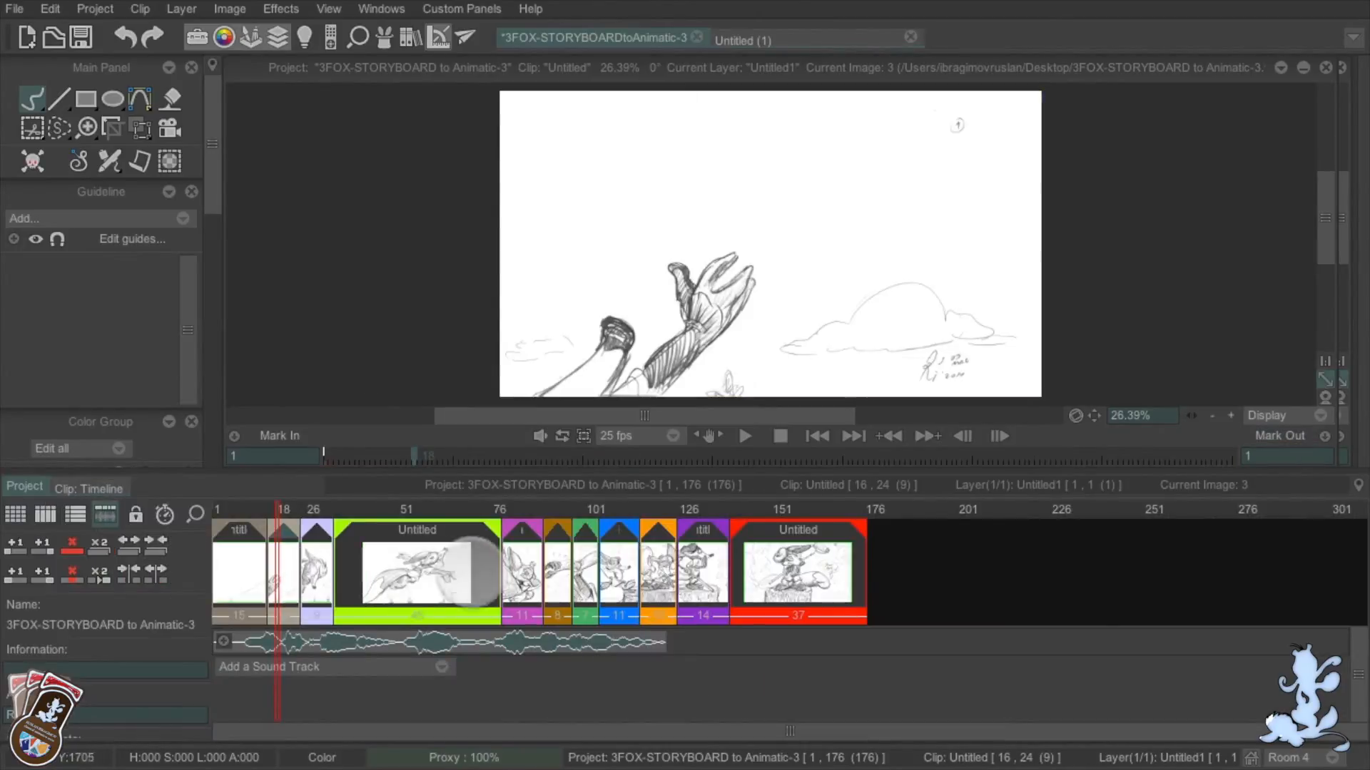
Open the third clip, extend its layer to frame 9 with empty instances and return to frame 1
double_click(316, 567)
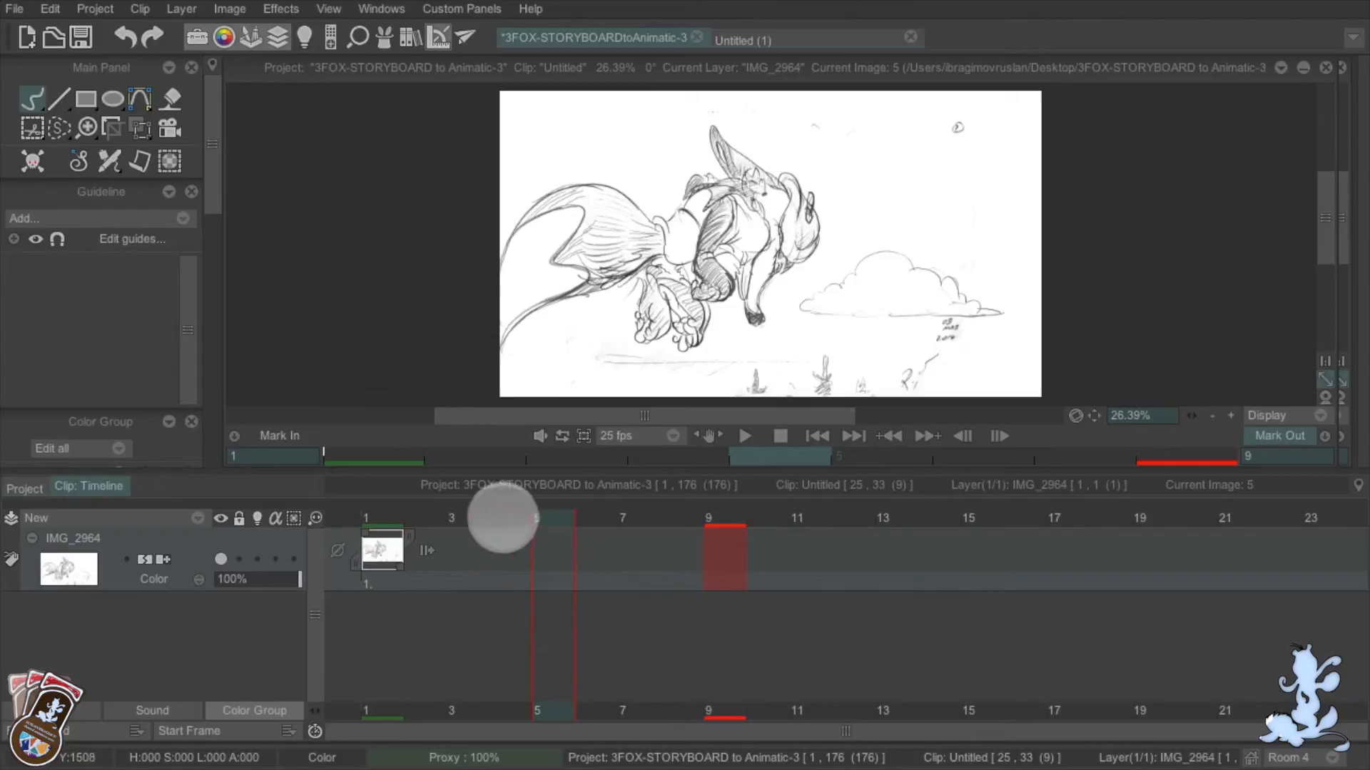
left_click(413, 518)
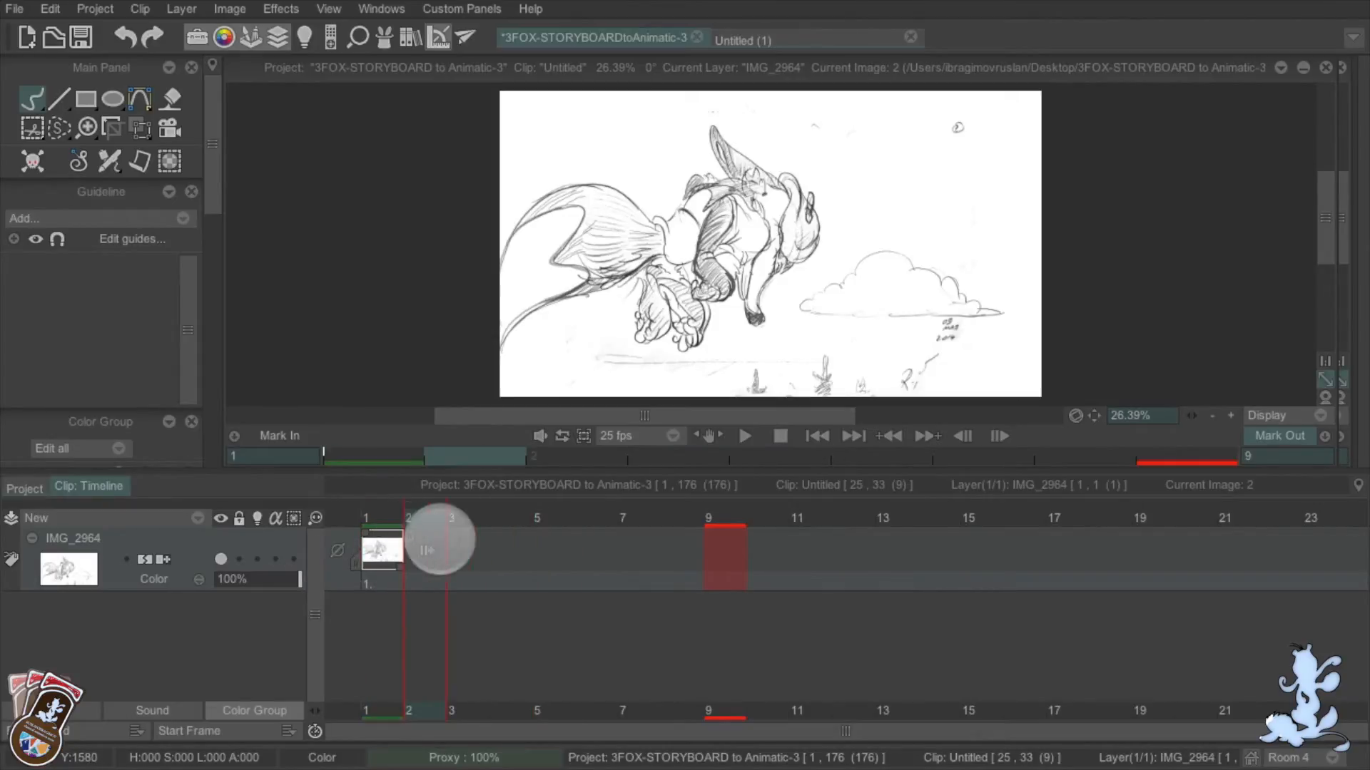
left_click_drag(441, 540, 759, 549)
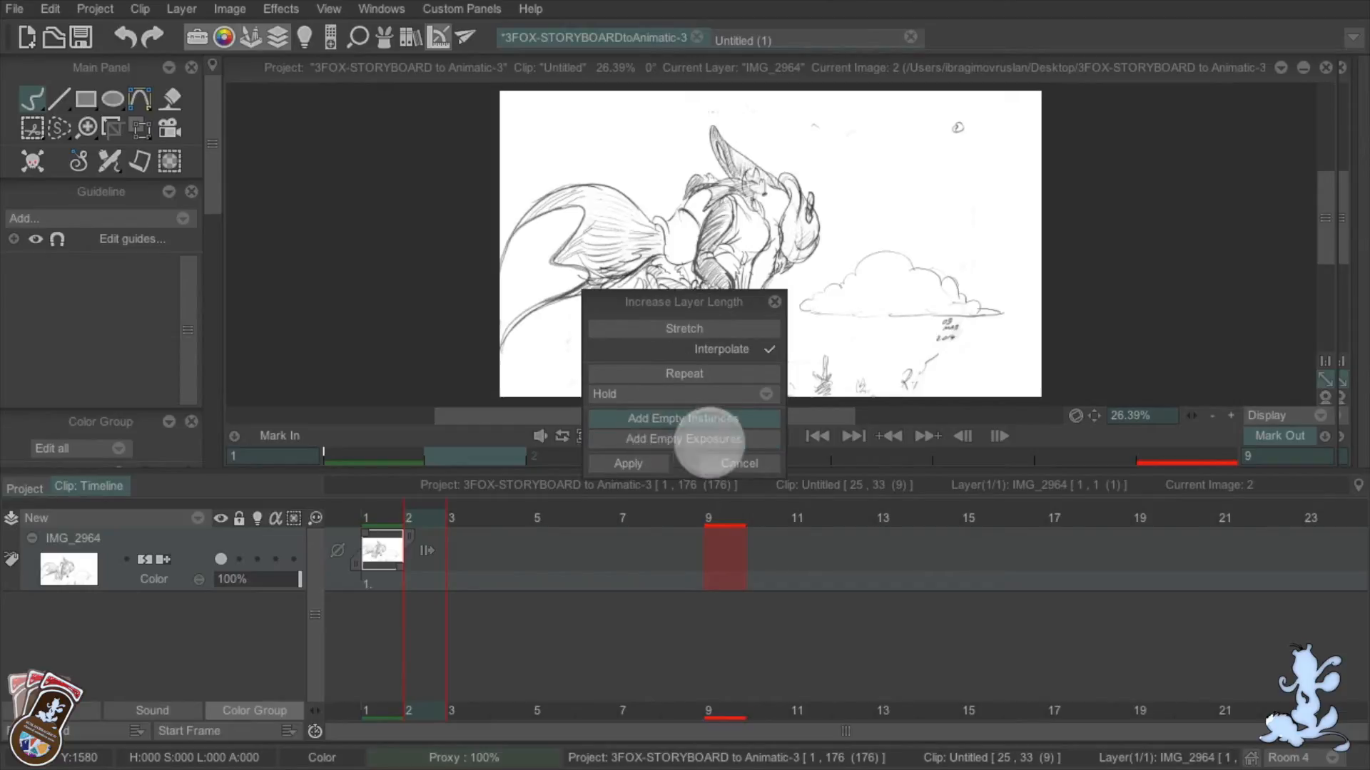
left_click(628, 464)
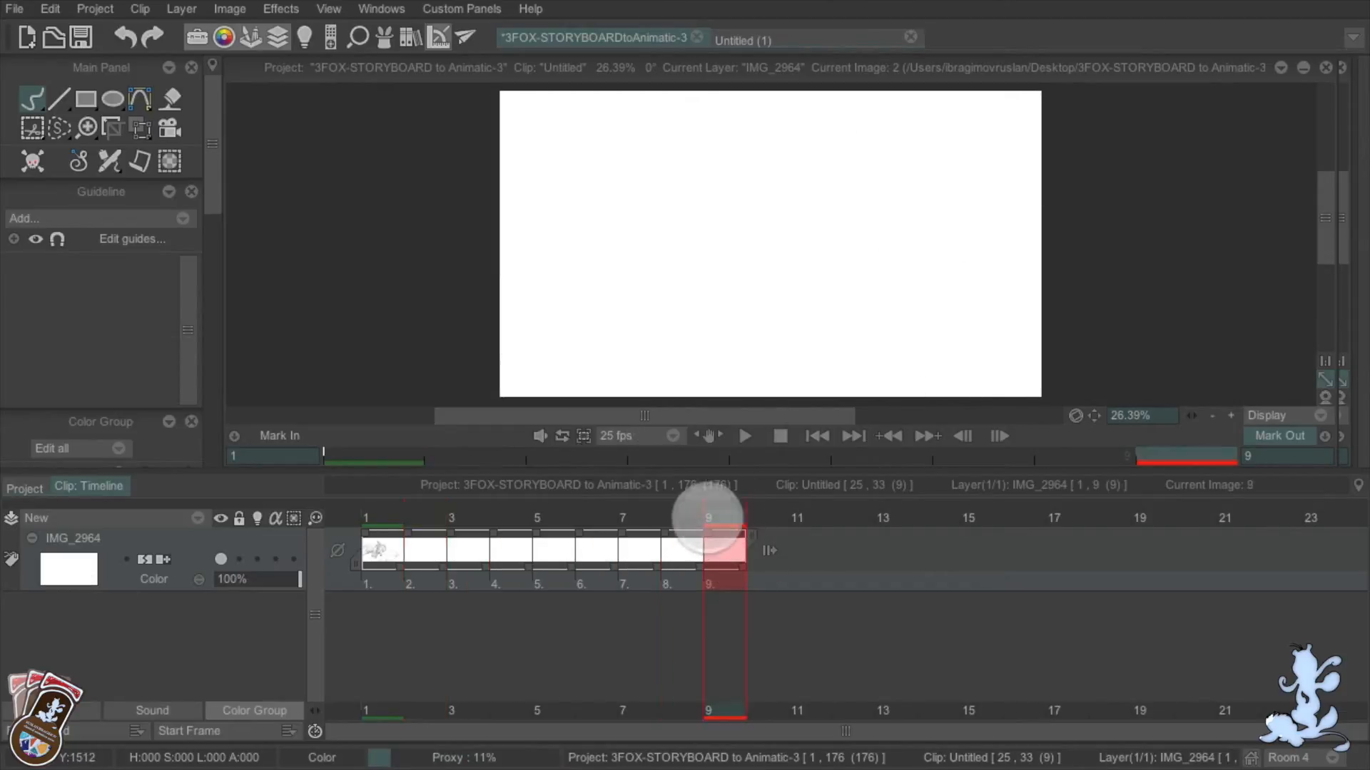
left_click(363, 509)
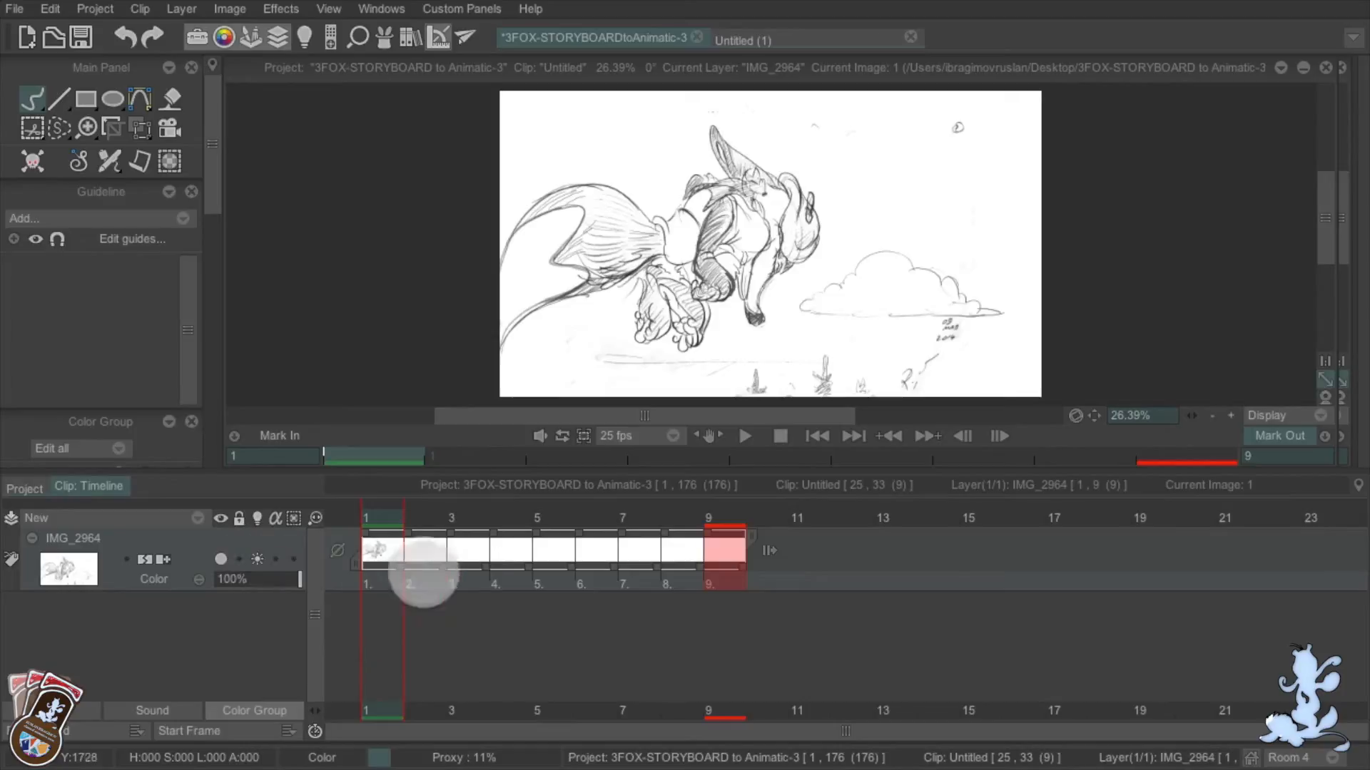
left_click(426, 516)
left_click(389, 520)
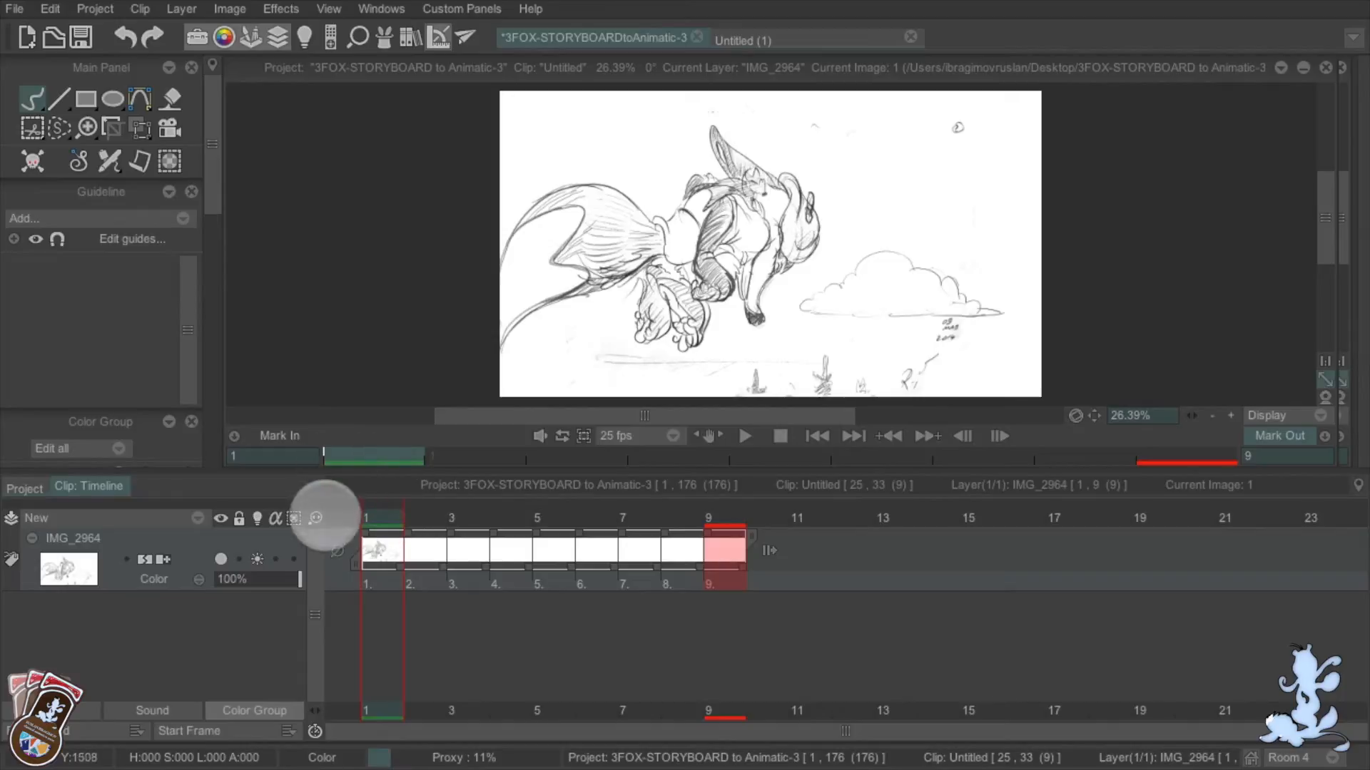
Add a layer with a duplicated structure above IMG_2964 and lower the IMG_2964 layer's opacity to 20%
left_click(198, 518)
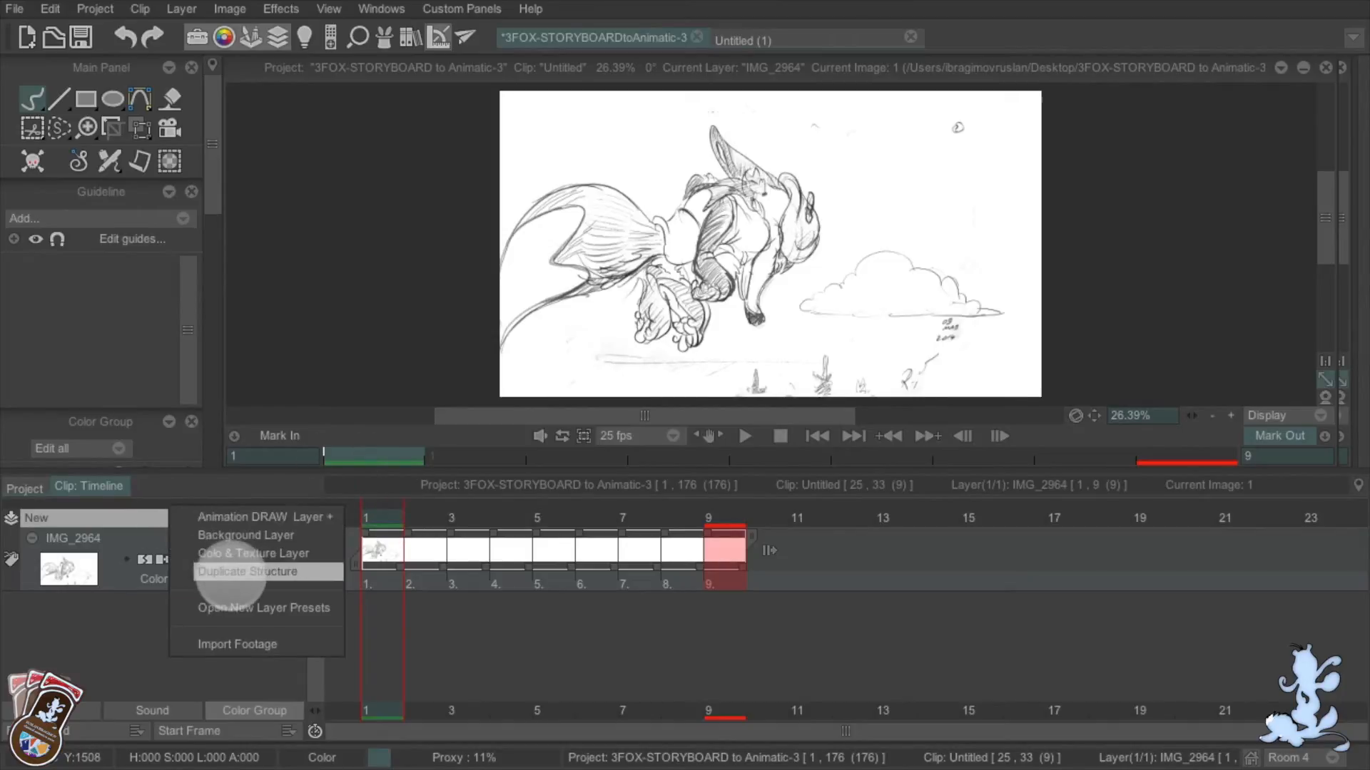
left_click(222, 570)
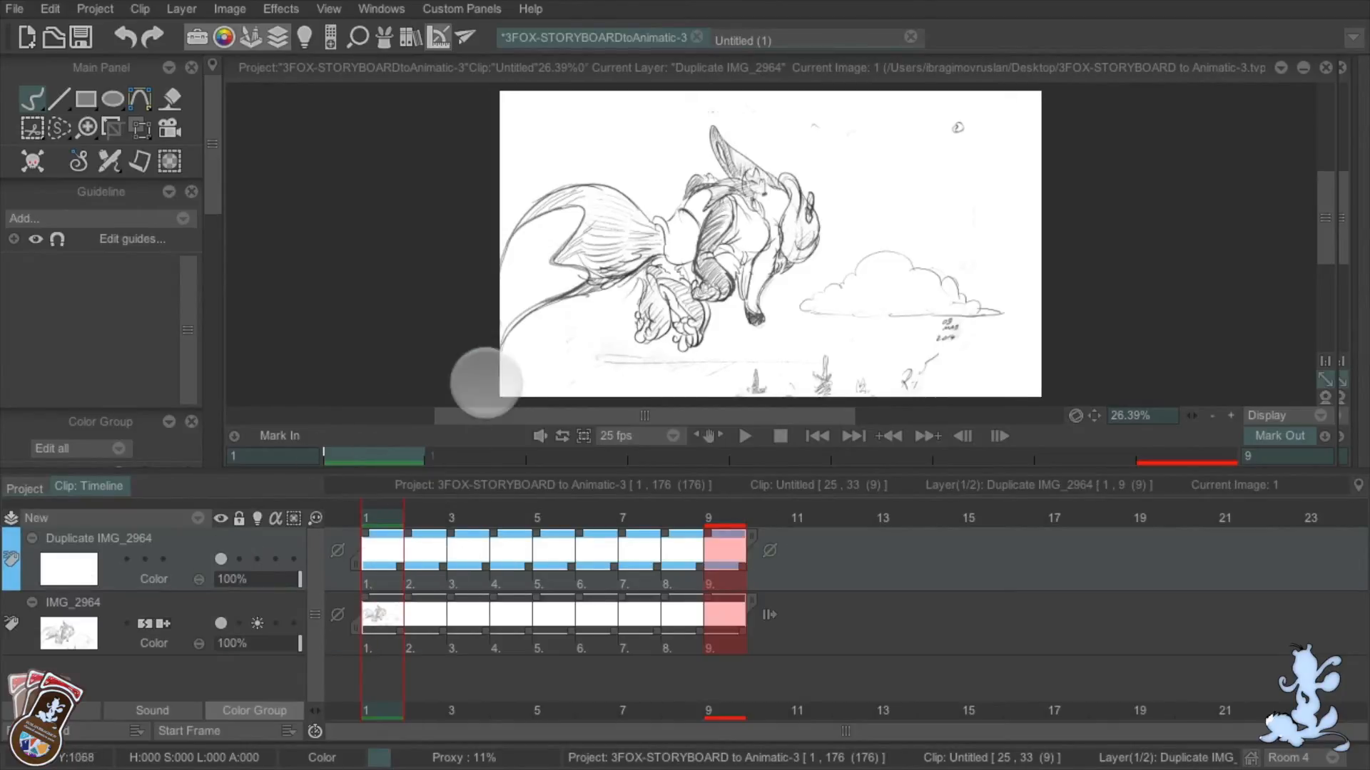
left_click_drag(275, 643, 235, 644)
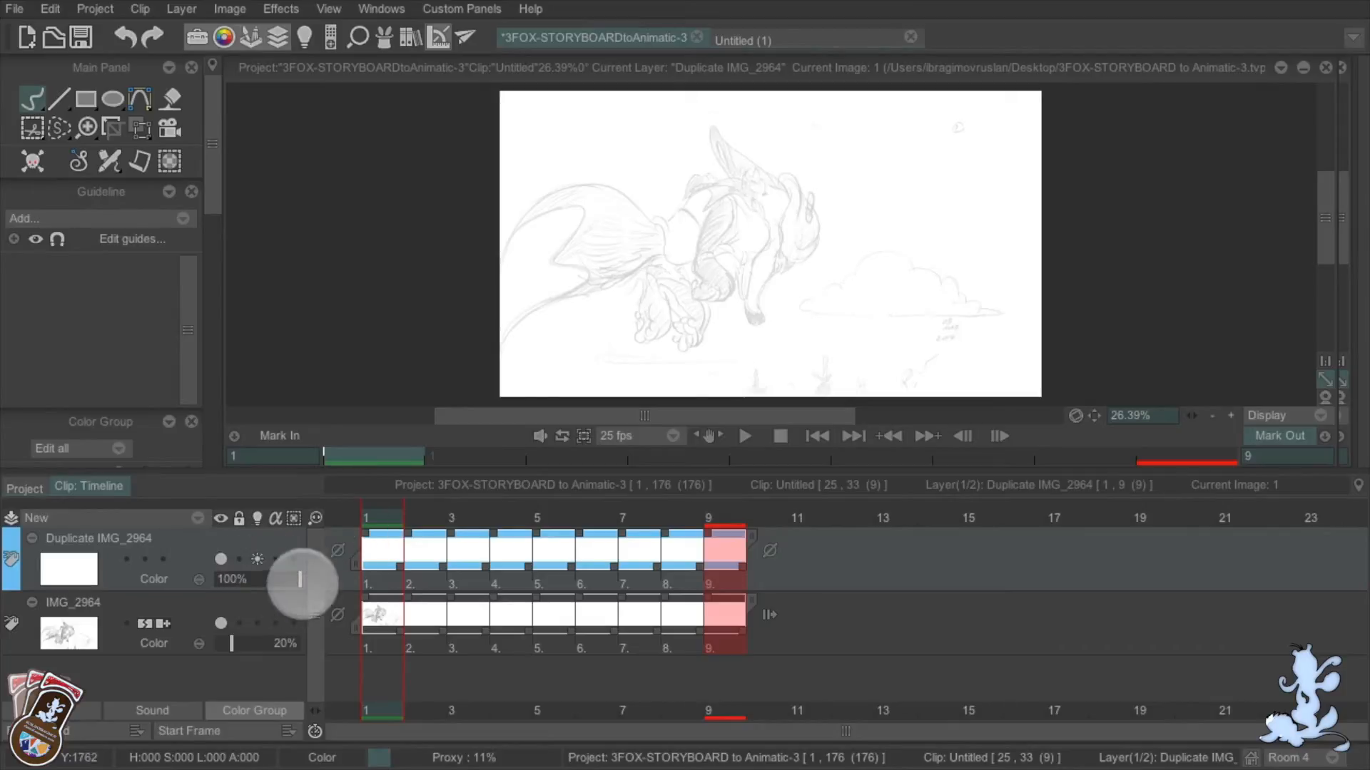
Try a short Air Brush scribble above the fox's tail on the duplicate layer and set the brush size to 9.50
mouse_move(212, 168)
left_mouse_down()
mouse_move(205, 324)
mouse_move(191, 245)
left_mouse_up()
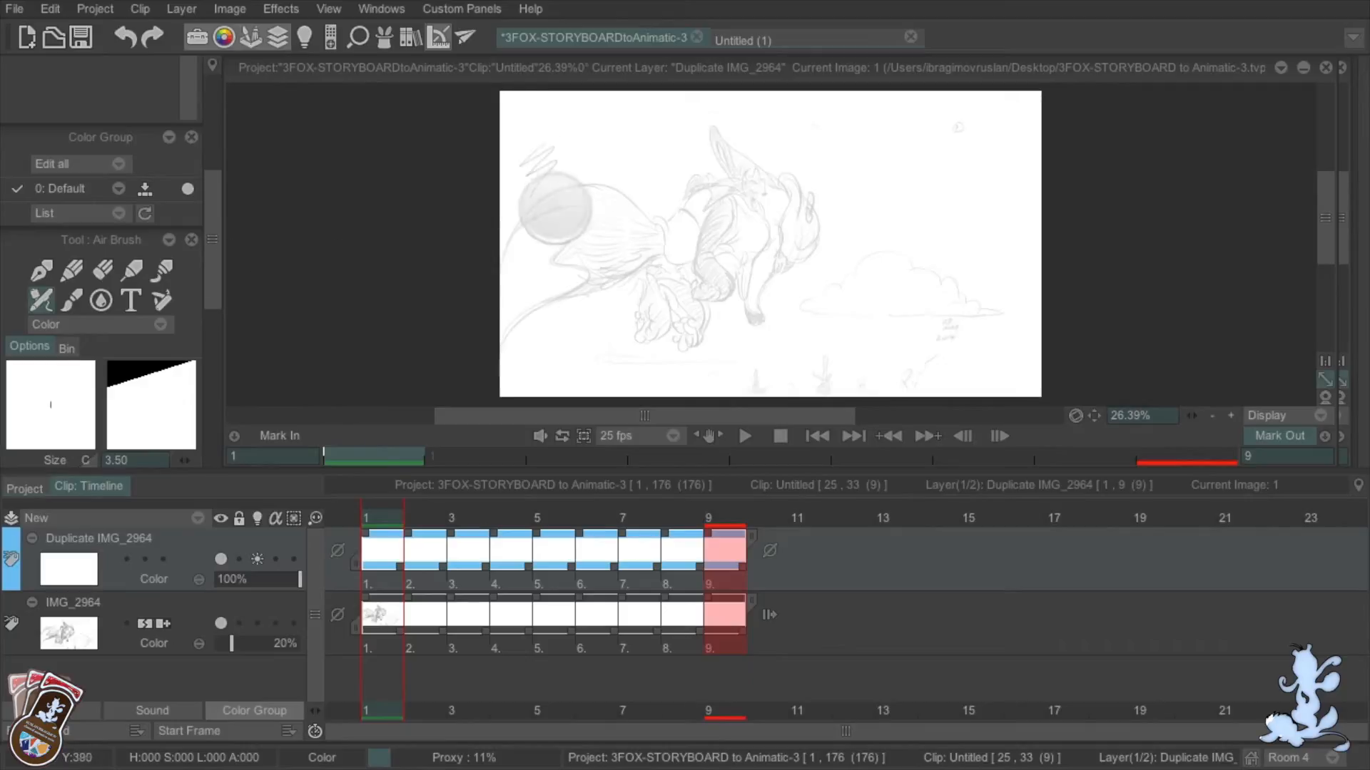
left_click_drag(209, 299, 196, 320)
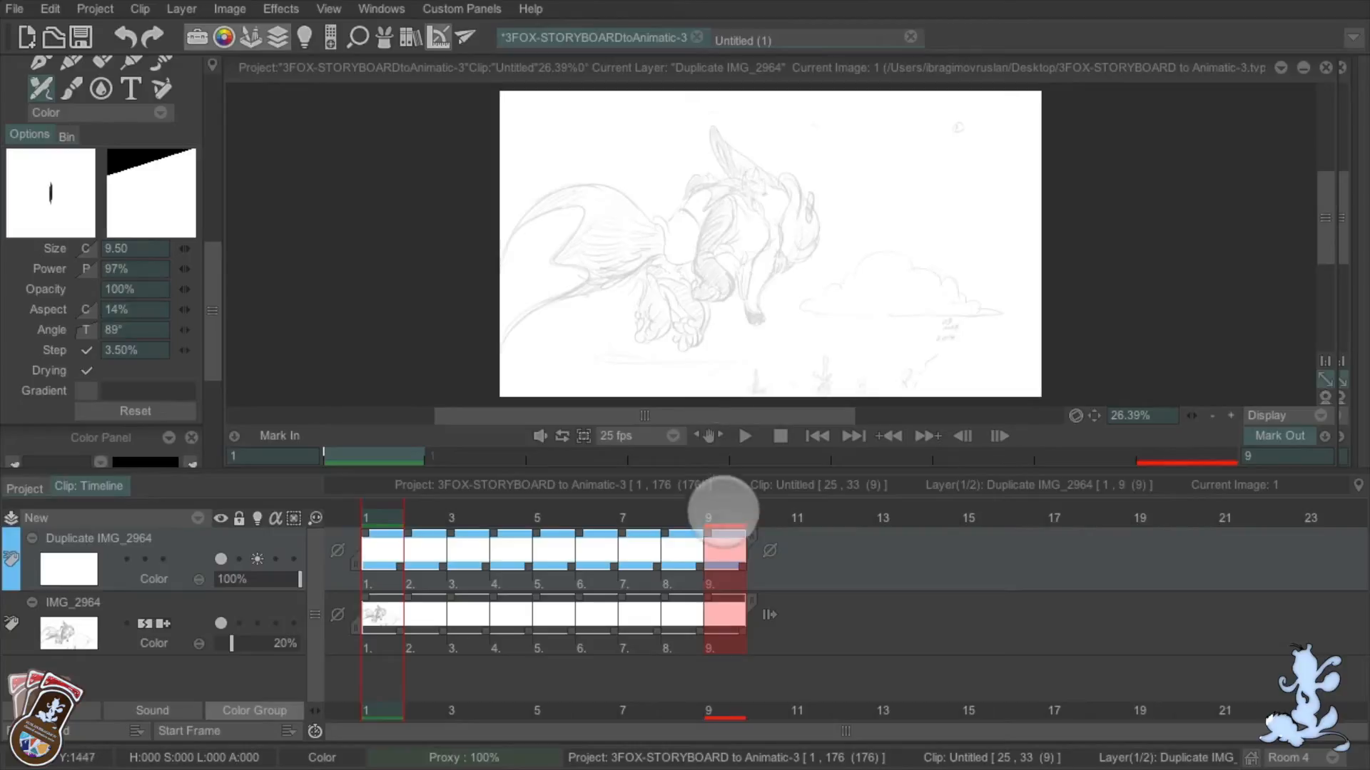
Trace the fox's front arms, paws and shoulder over the faded sketch on frame 1 of the duplicate layer, with the timeline hidden
left_click_drag(716, 515, 379, 494)
key("l")
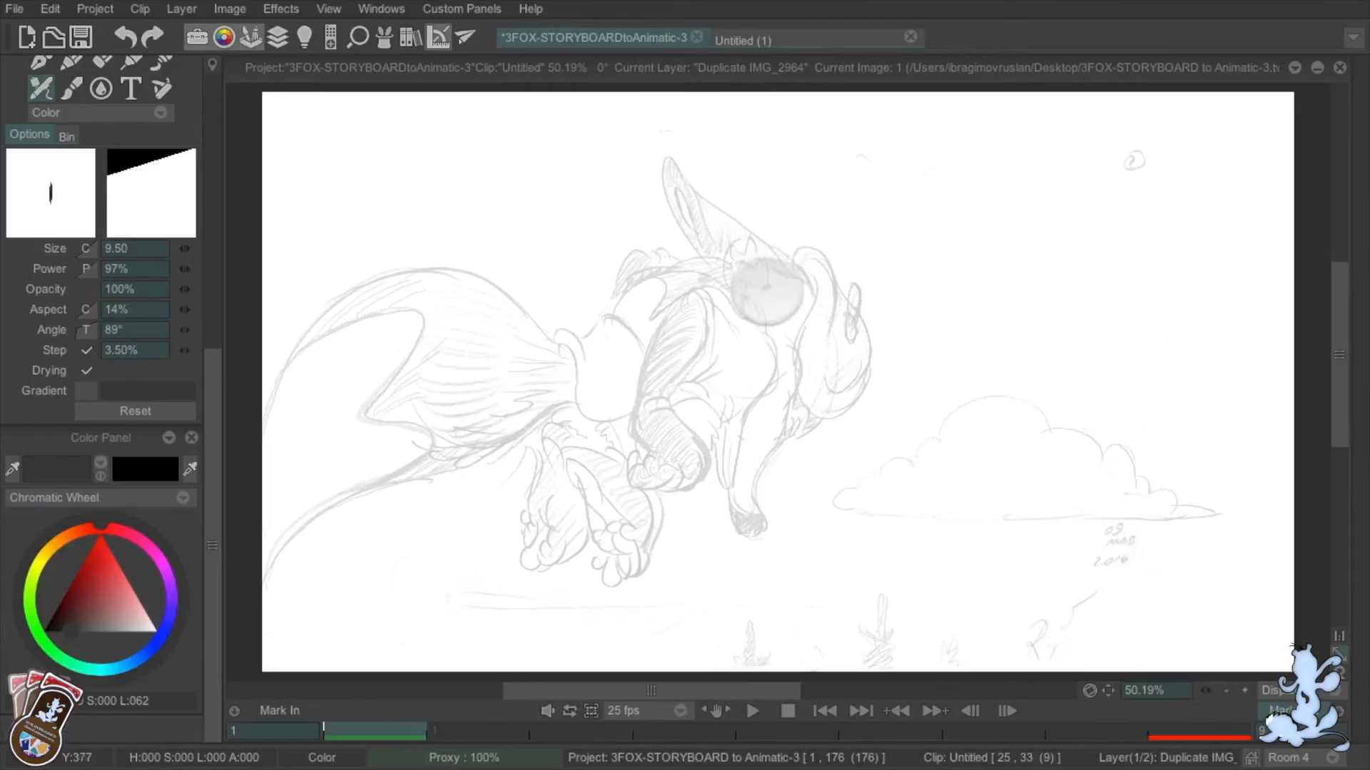
left_click_drag(816, 303, 915, 368)
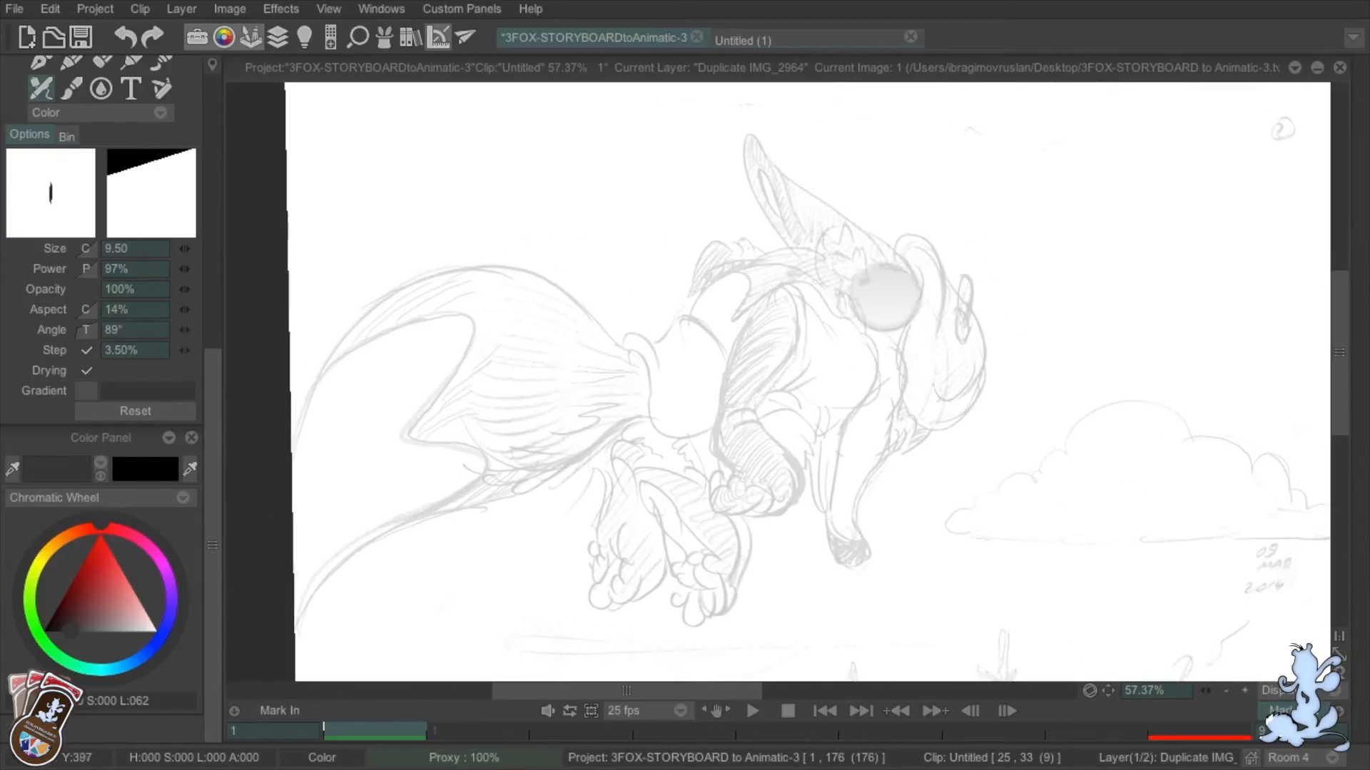
mouse_move(940, 294)
left_mouse_down()
mouse_move(959, 321)
mouse_move(886, 452)
mouse_move(867, 531)
left_mouse_up()
left_click_drag(848, 373, 821, 451)
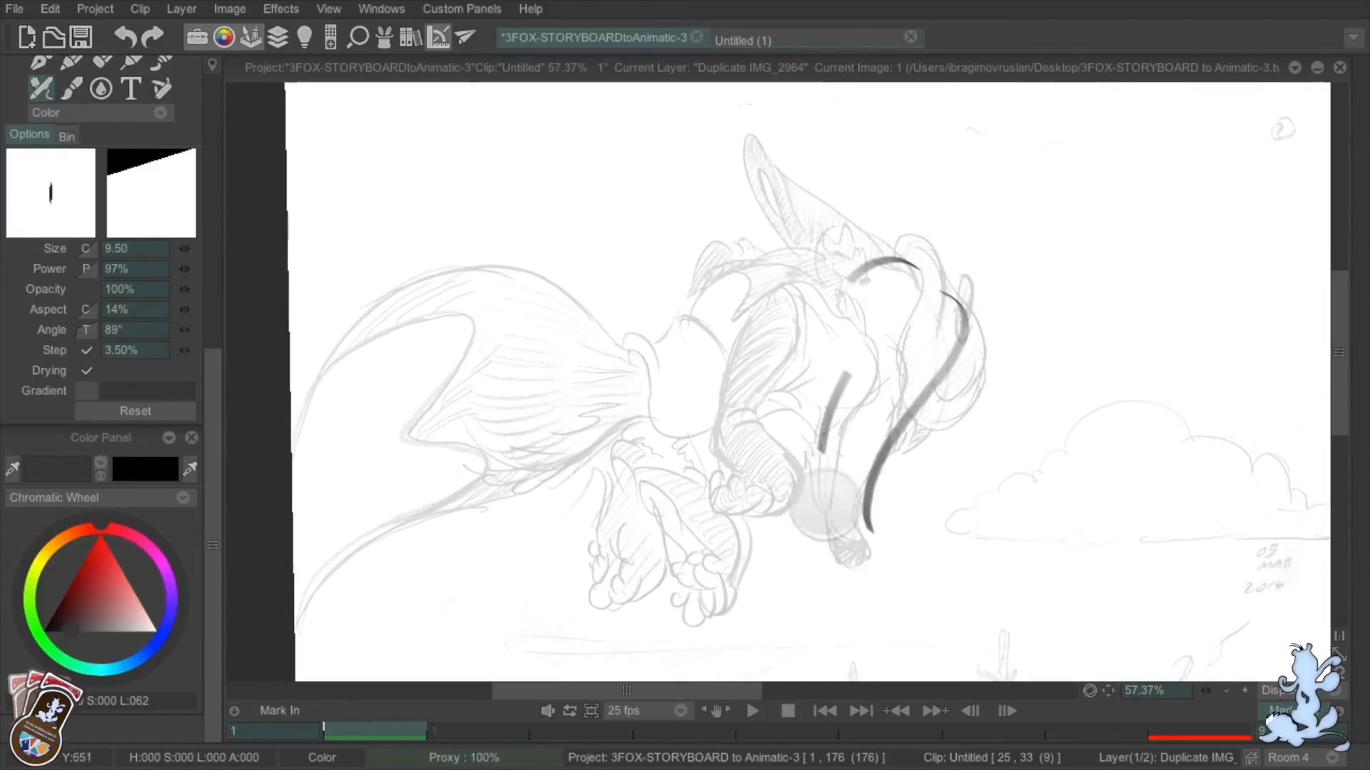
mouse_move(827, 298)
left_mouse_down()
mouse_move(707, 452)
mouse_move(777, 420)
left_mouse_up()
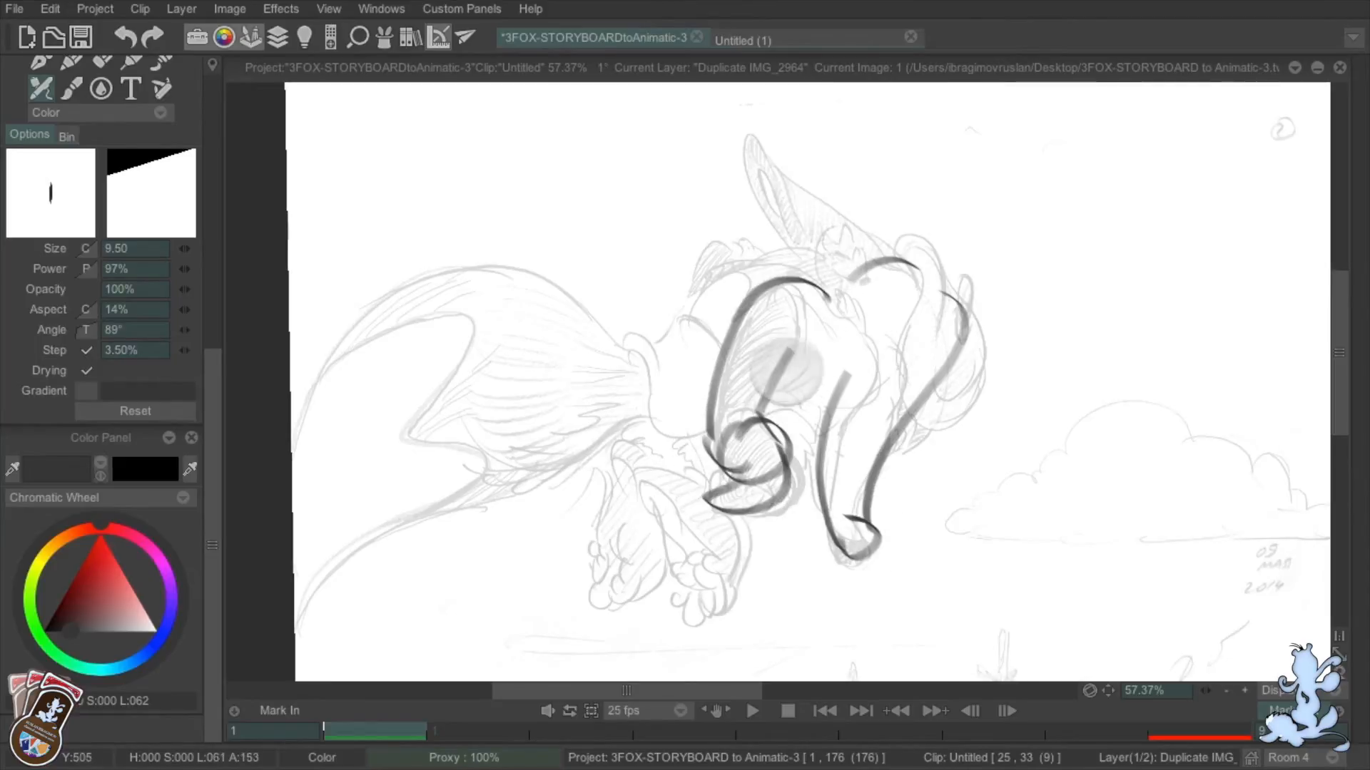
left_click_drag(784, 365, 822, 390)
Trace the fox's back, bushy tail, hind legs and hip over the frame 1 sketch
mouse_move(849, 278)
left_mouse_down()
mouse_move(749, 277)
mouse_move(646, 361)
mouse_move(656, 299)
mouse_move(595, 308)
mouse_move(299, 488)
mouse_move(278, 675)
mouse_move(642, 392)
left_mouse_up()
left_click_drag(314, 389, 378, 542)
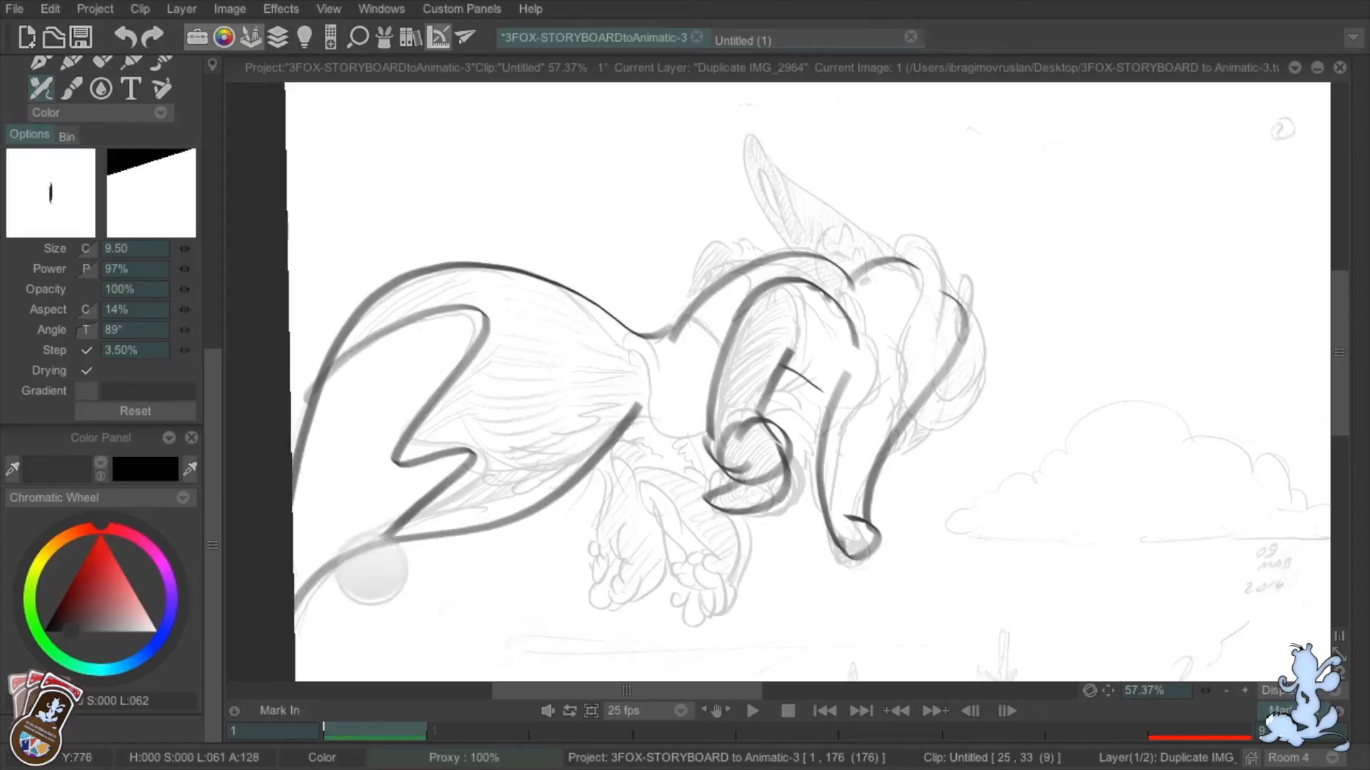
left_click_drag(674, 444, 682, 605)
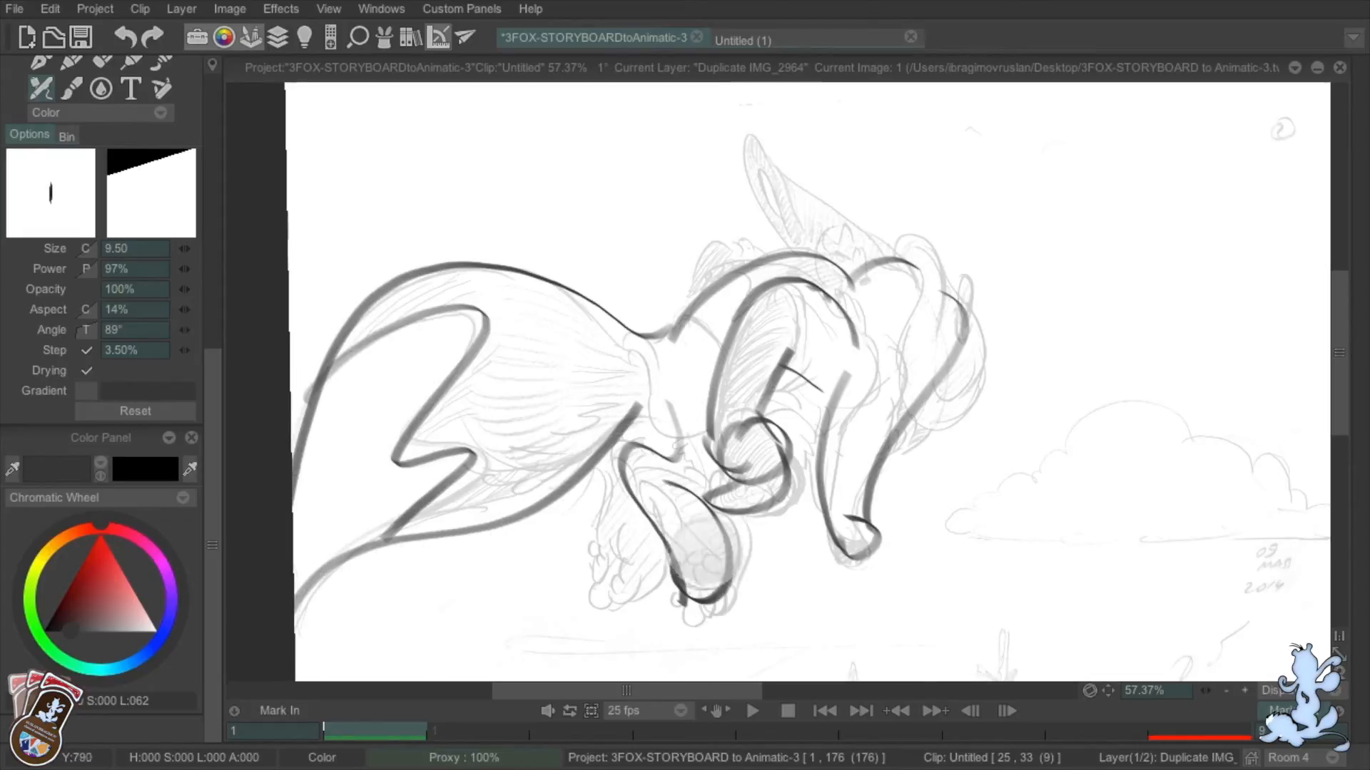
left_click_drag(585, 476, 626, 489)
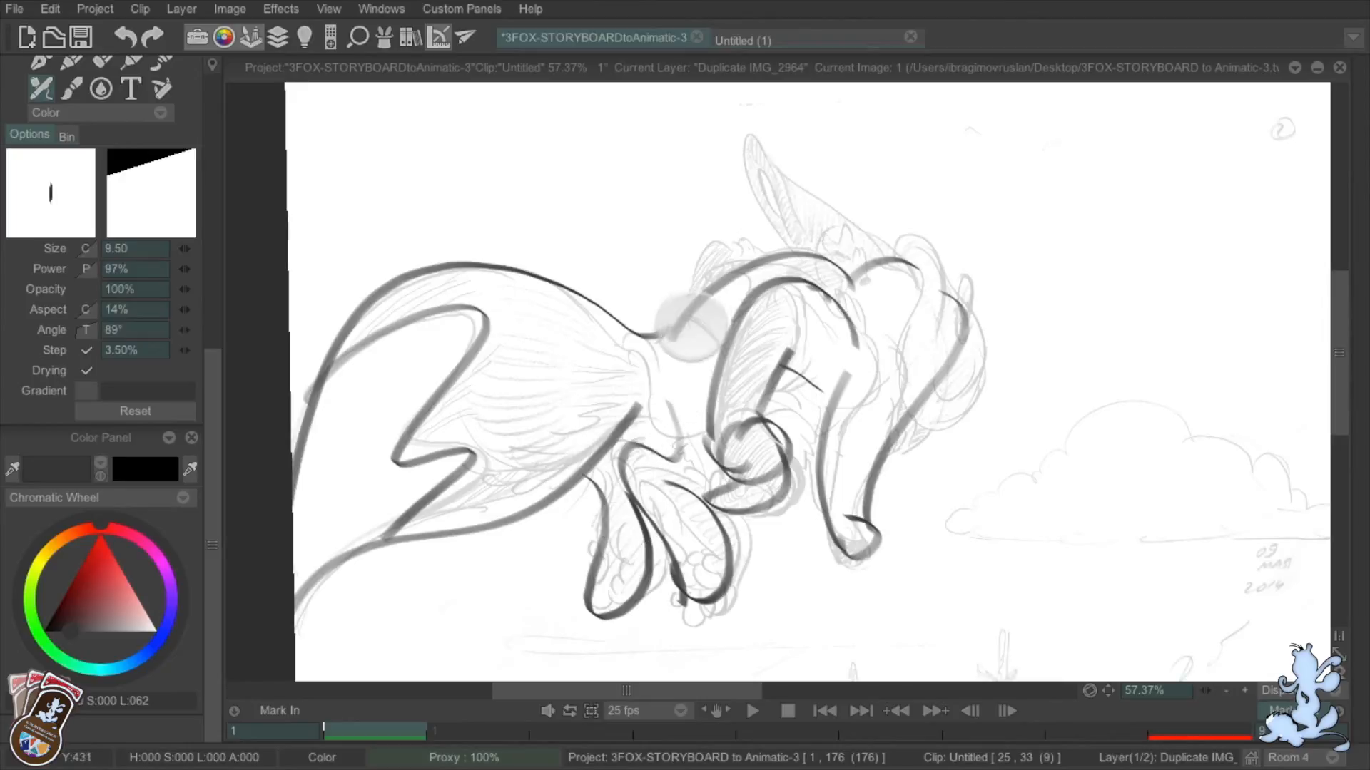
left_click_drag(712, 356, 616, 331)
left_click_drag(641, 338, 676, 438)
Trace the fox's long ears and drooping head, and touch up the hip line on frame 1
mouse_move(743, 123)
left_mouse_down()
mouse_move(763, 193)
mouse_move(752, 171)
mouse_move(914, 292)
mouse_move(939, 275)
mouse_move(900, 253)
mouse_move(954, 412)
left_mouse_up()
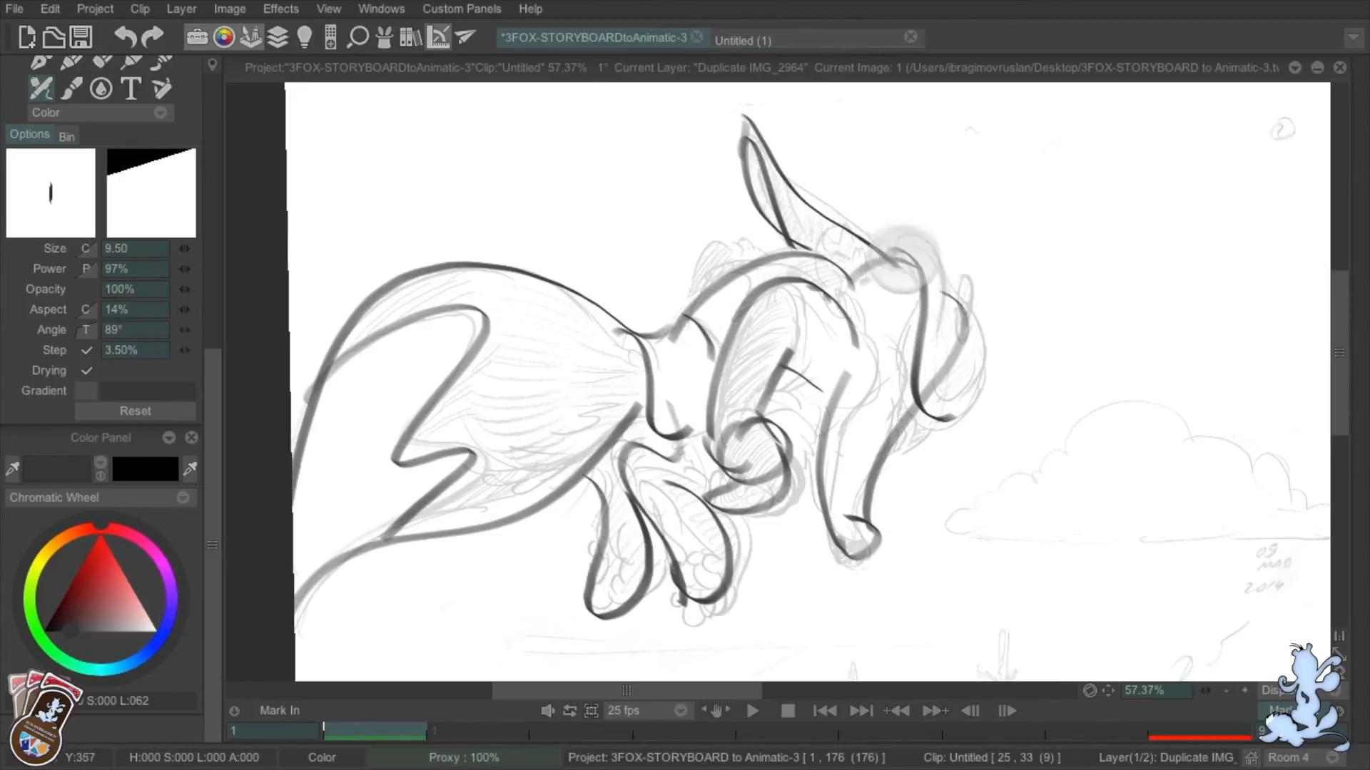
left_click_drag(897, 244, 945, 338)
mouse_move(944, 294)
left_mouse_down()
mouse_move(973, 329)
mouse_move(970, 369)
left_mouse_up()
left_click_drag(973, 311, 913, 415)
left_click_drag(759, 255, 681, 317)
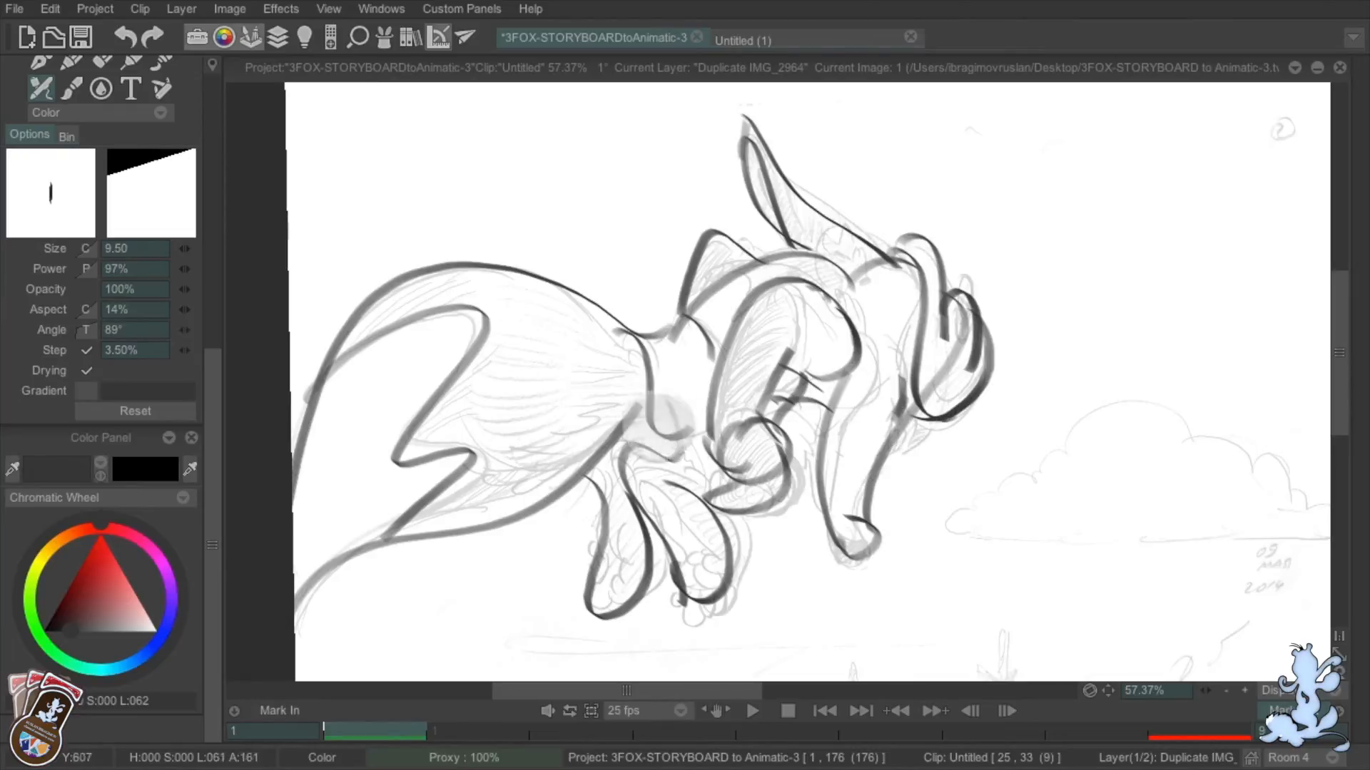
left_click_drag(646, 403, 689, 428)
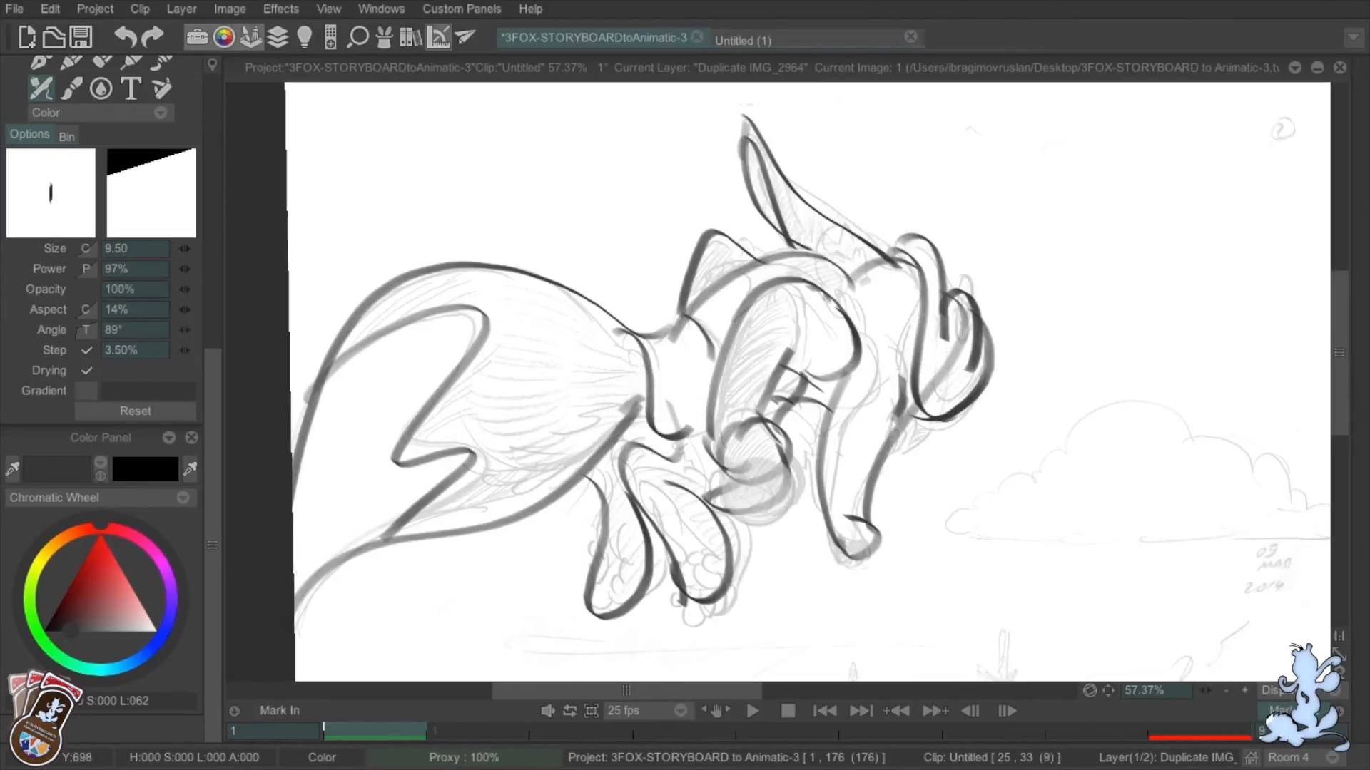
On frame 2, lower the second following image to minimum in the Light Table, close it and flip between frames 1 and 2
key("Right")
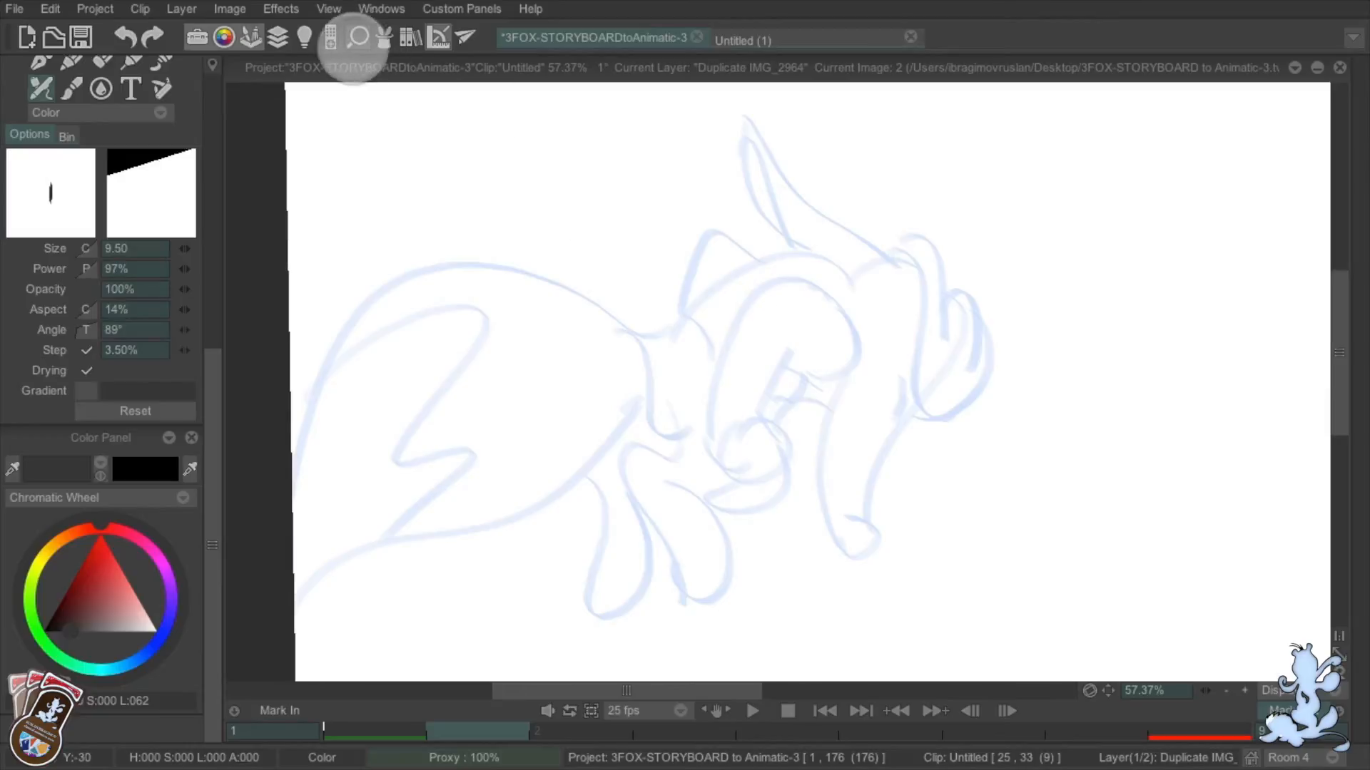
left_click(304, 37)
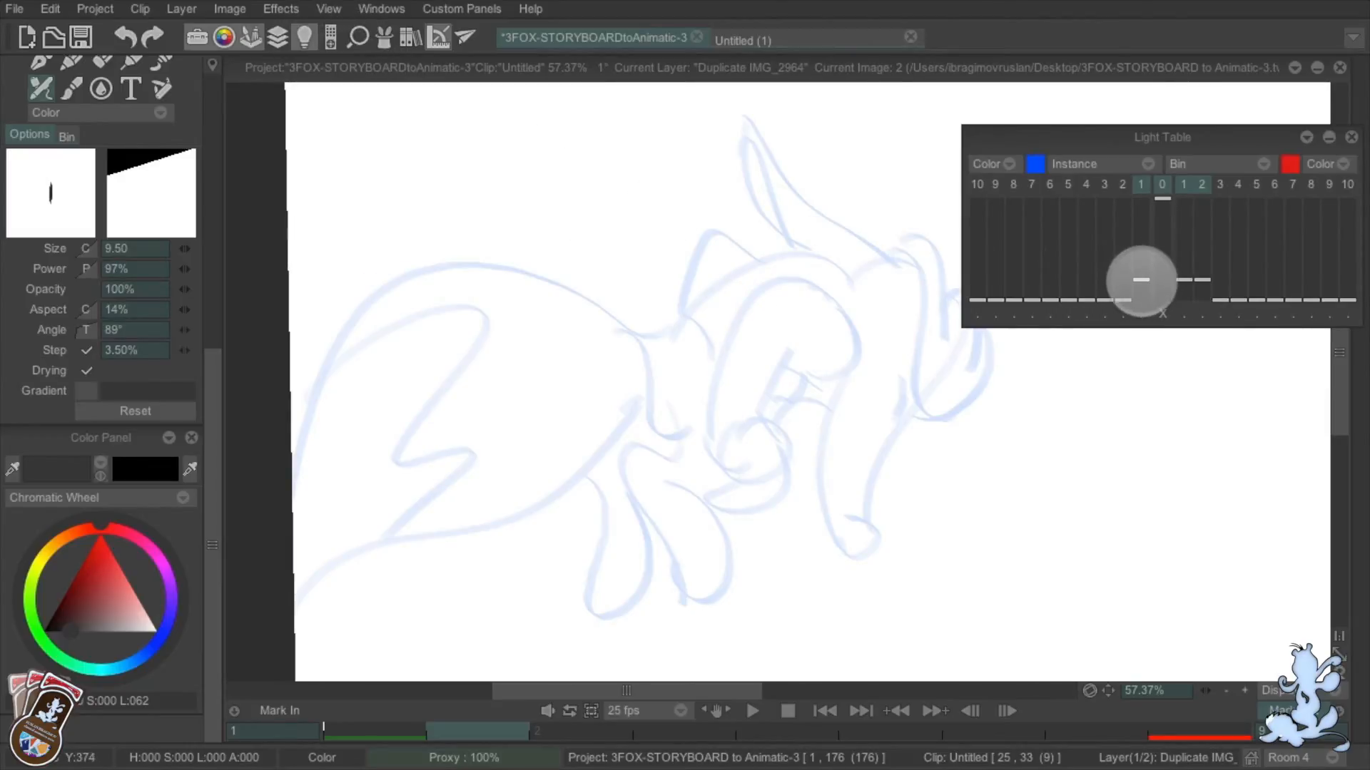
mouse_move(1140, 280)
left_mouse_down()
mouse_move(1139, 238)
mouse_move(1188, 287)
left_mouse_up()
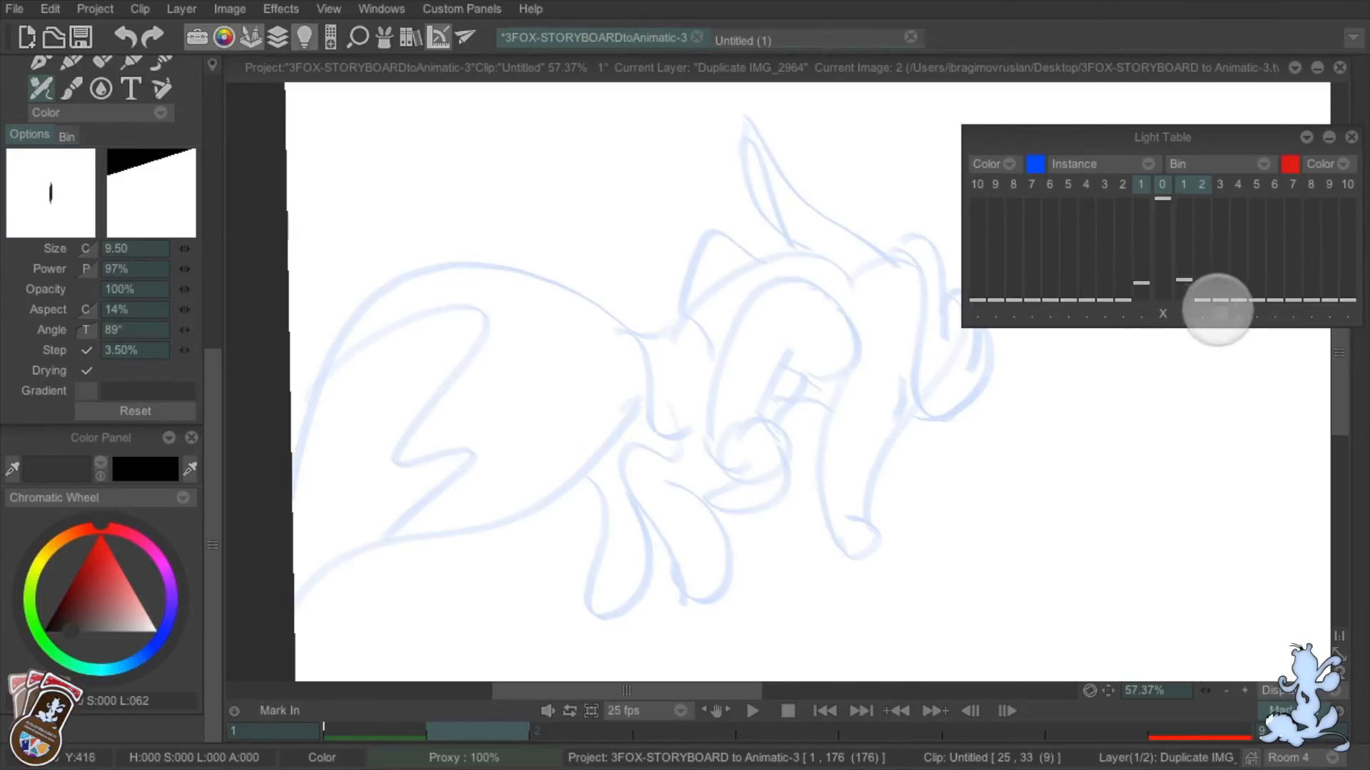
left_click_drag(1192, 135, 1143, 92)
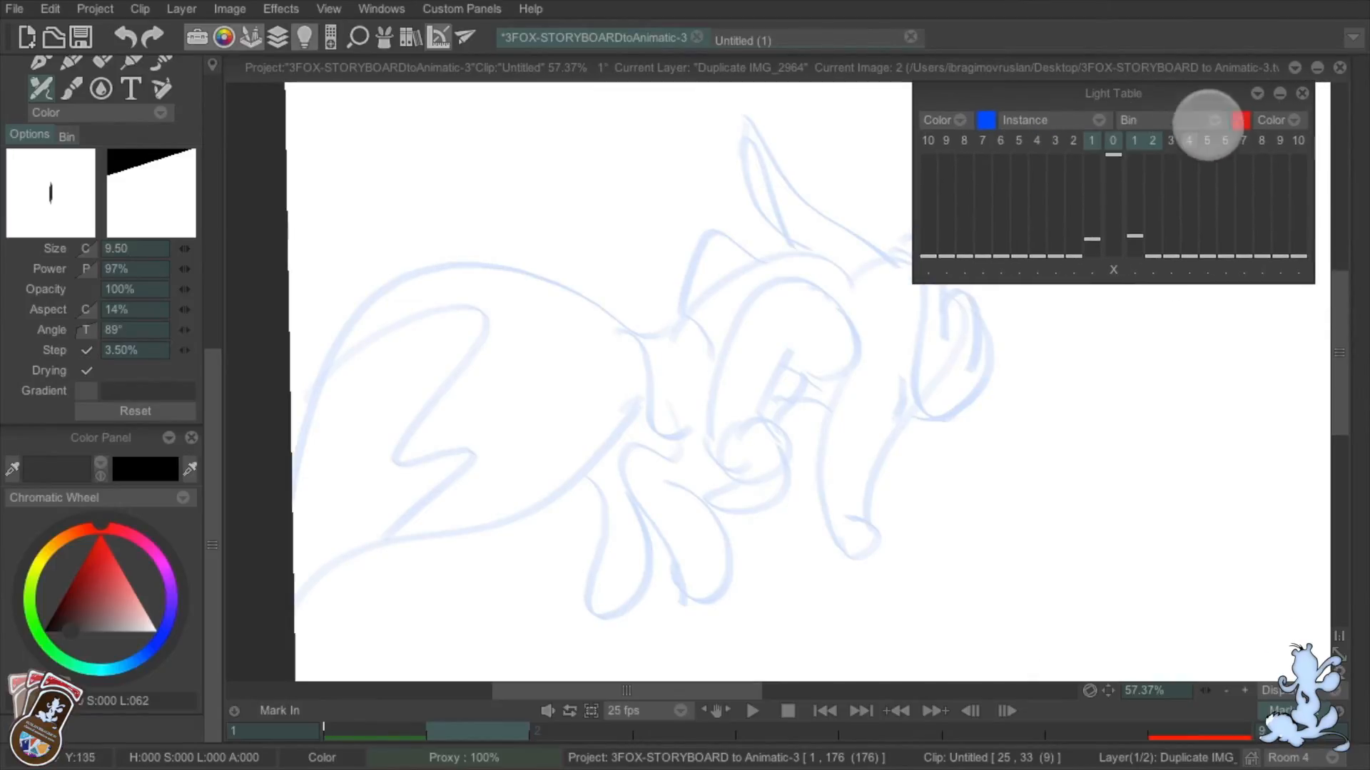
left_click(1302, 94)
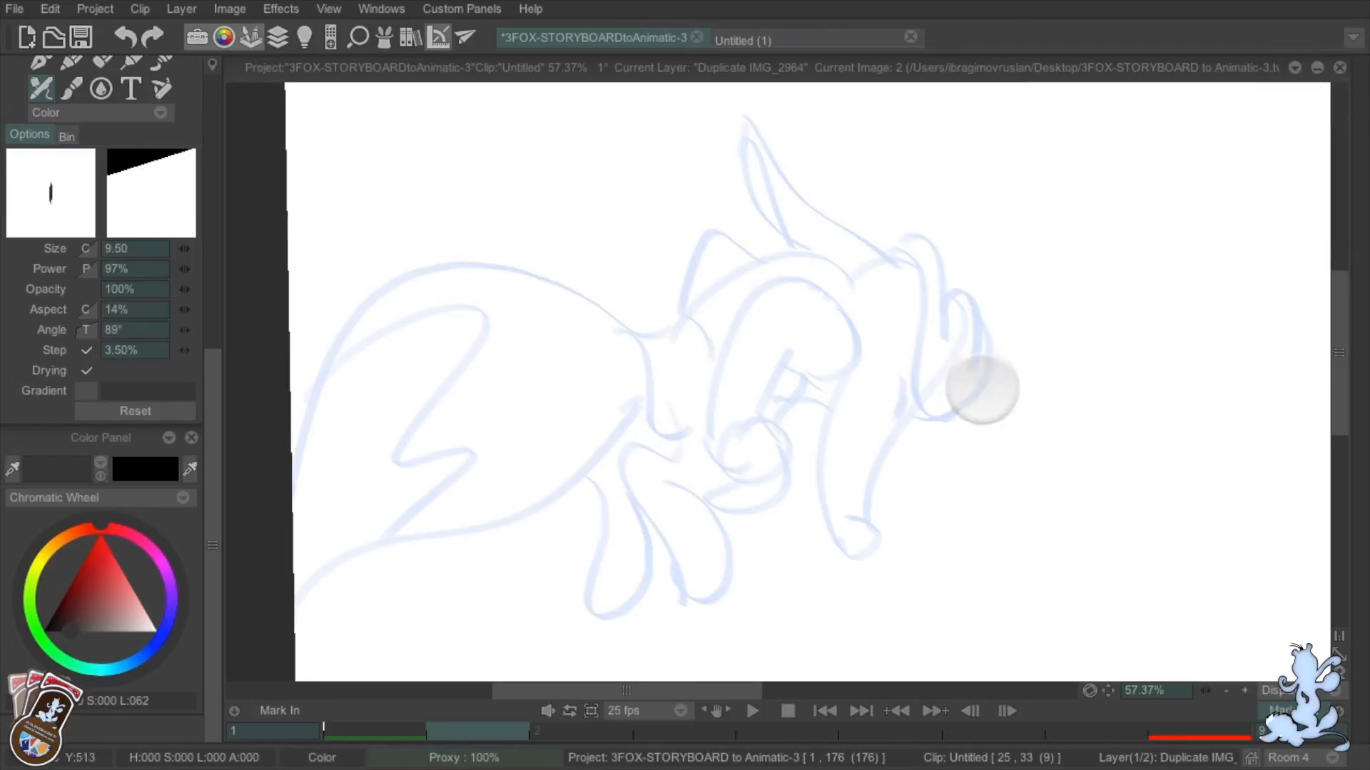
key("Left")
key("Right")
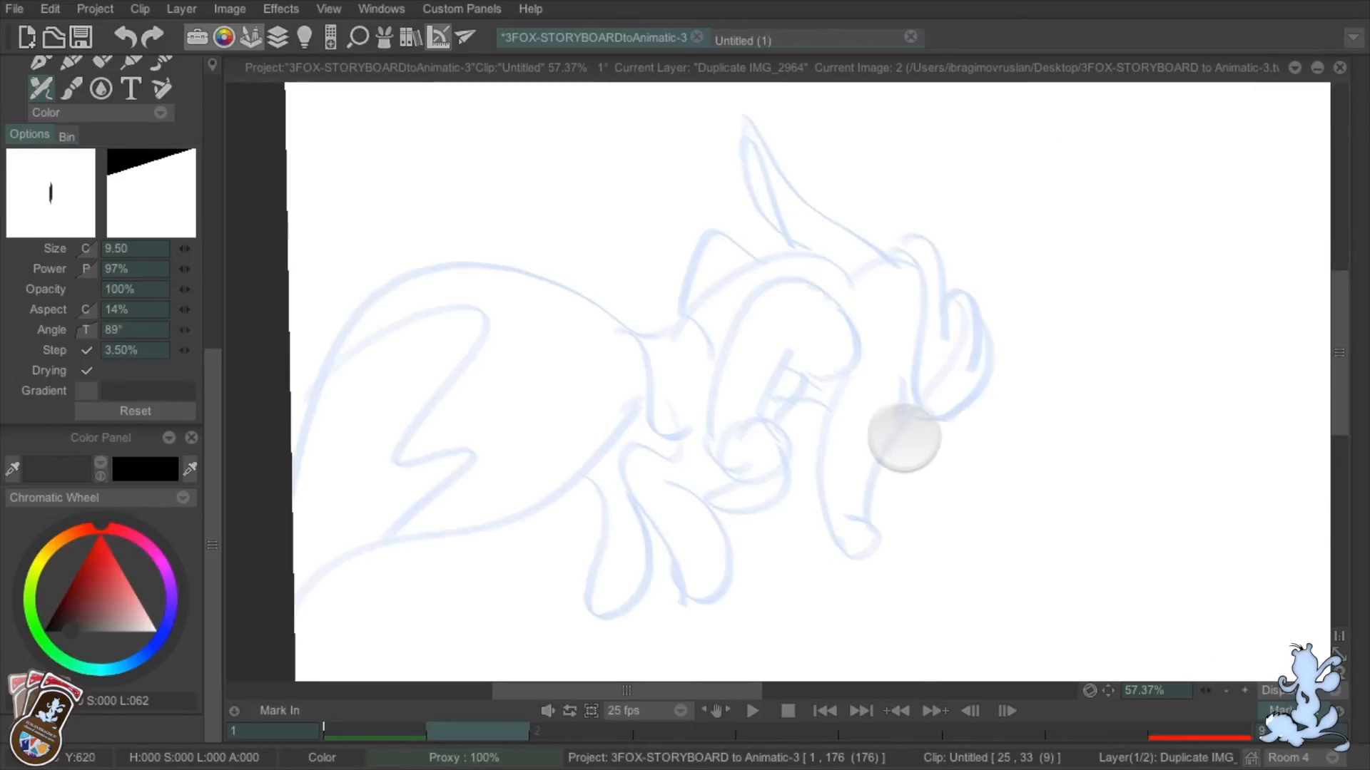
Return to the project timeline, enlarge the third and fourth clips and scrub into the fourth clip to view its pose
key("l")
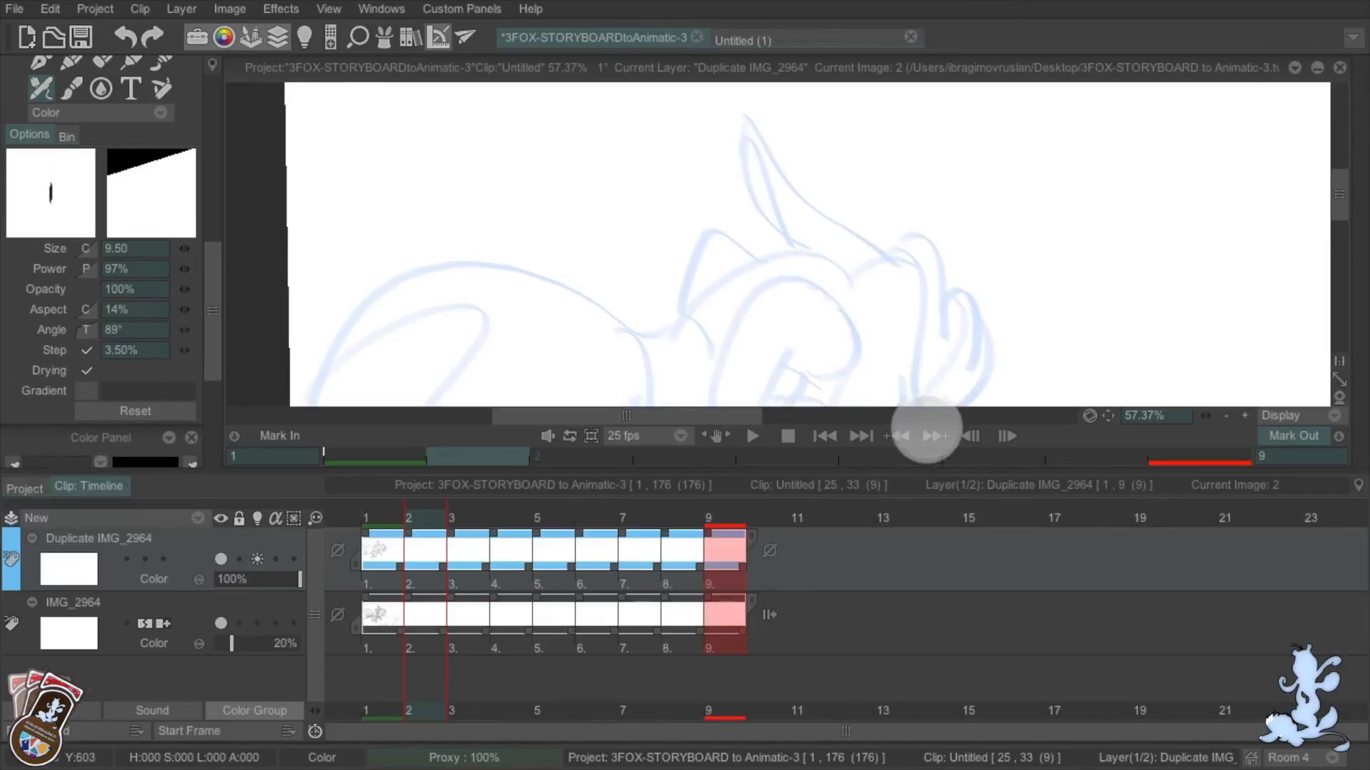
mouse_move(431, 516)
left_mouse_down()
mouse_move(712, 523)
mouse_move(657, 504)
mouse_move(381, 510)
mouse_move(434, 514)
mouse_move(343, 456)
left_mouse_up()
left_click(27, 486)
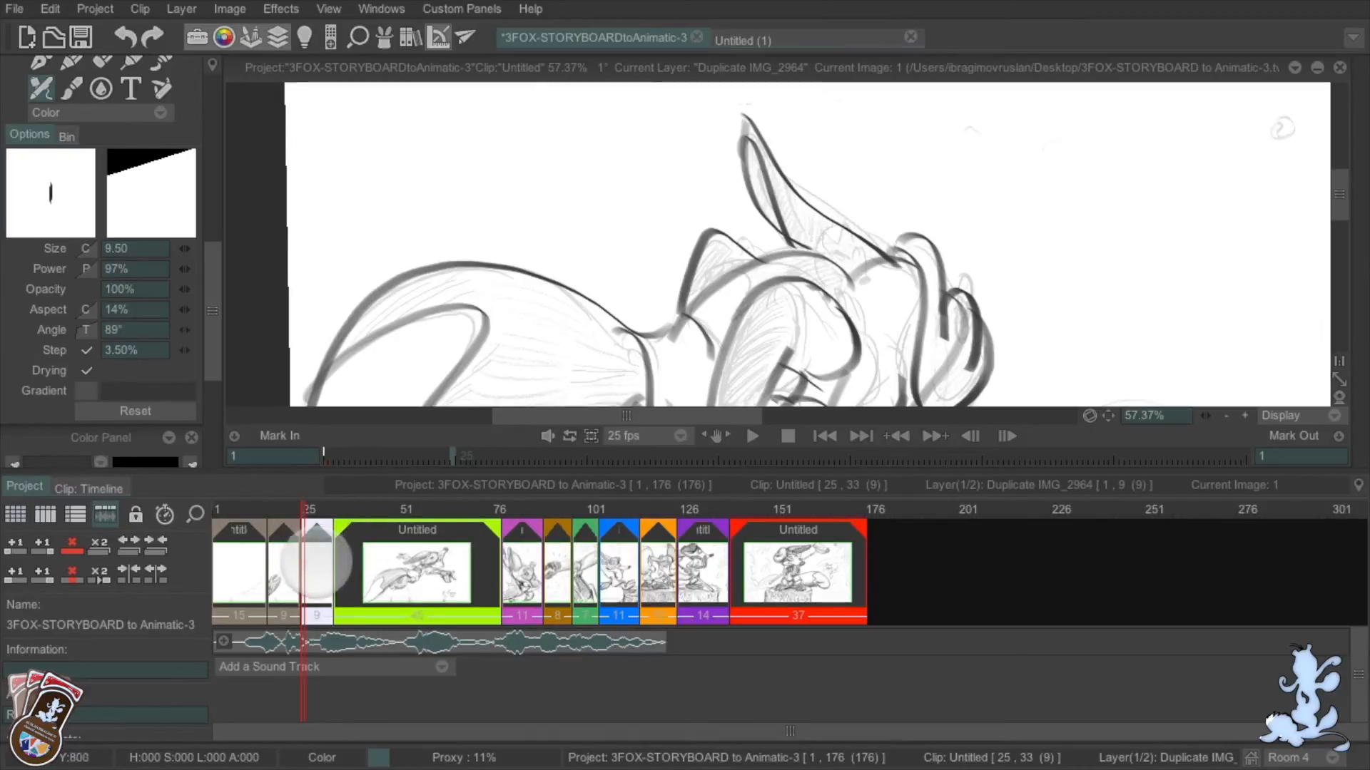
left_click_drag(312, 578, 486, 572)
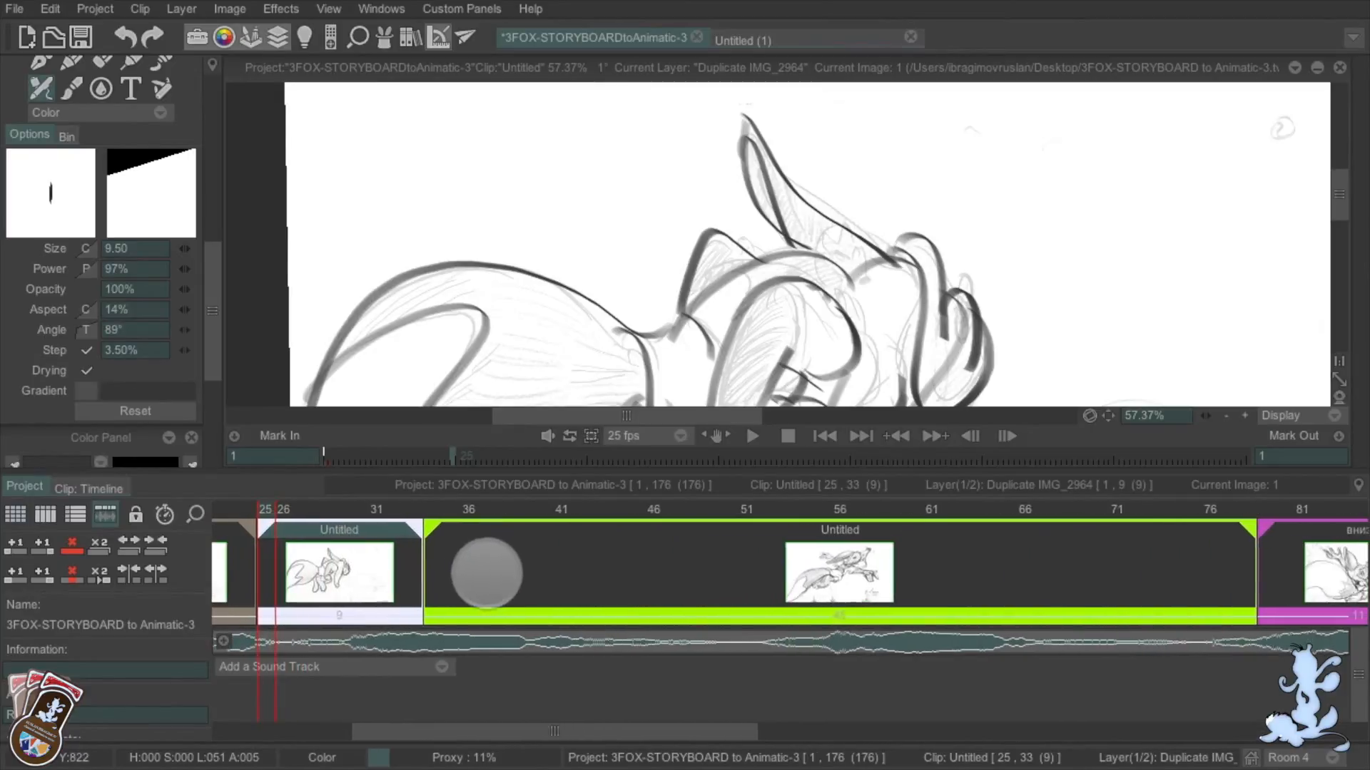
mouse_move(268, 508)
left_mouse_down()
mouse_move(653, 503)
mouse_move(820, 519)
mouse_move(294, 507)
left_mouse_up()
left_click(652, 508)
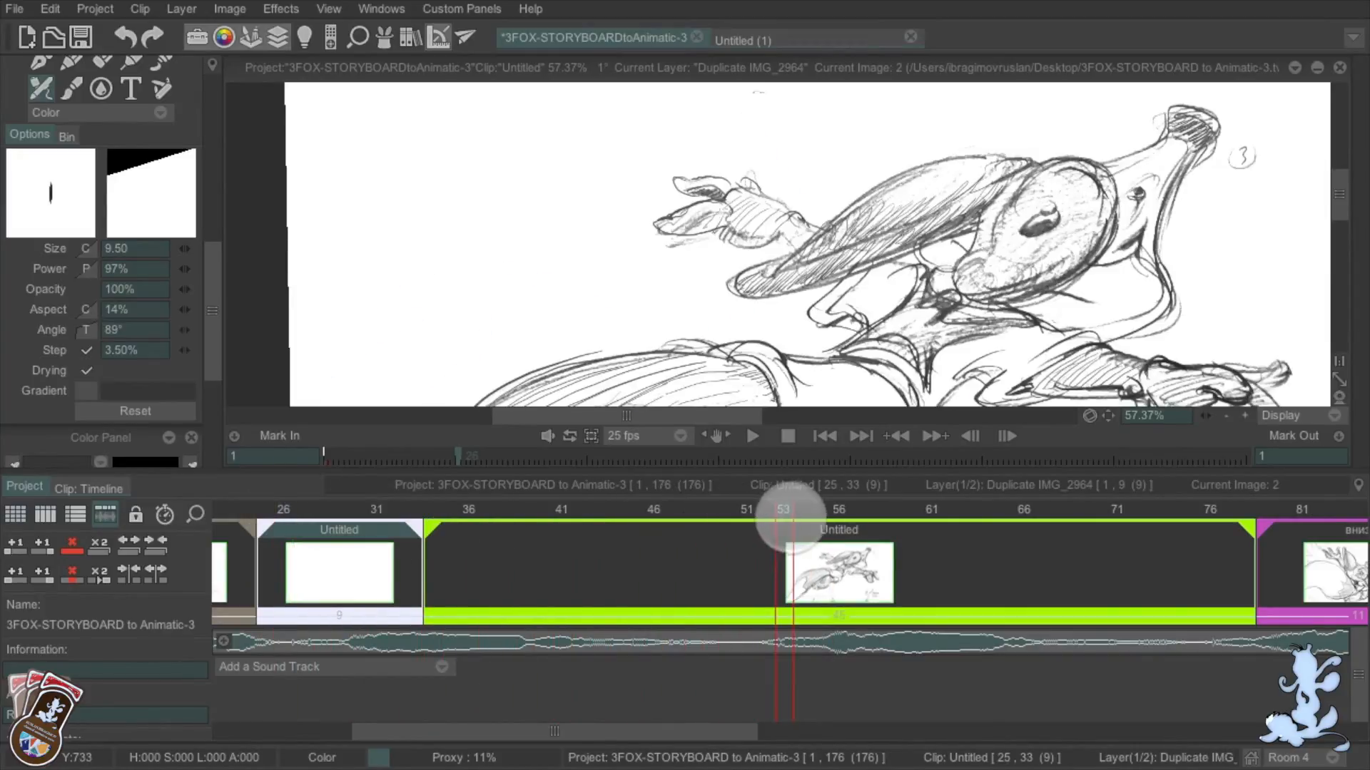
Open the fourth clip and copy the sketch image on its first frame
double_click(819, 566)
left_click(370, 579)
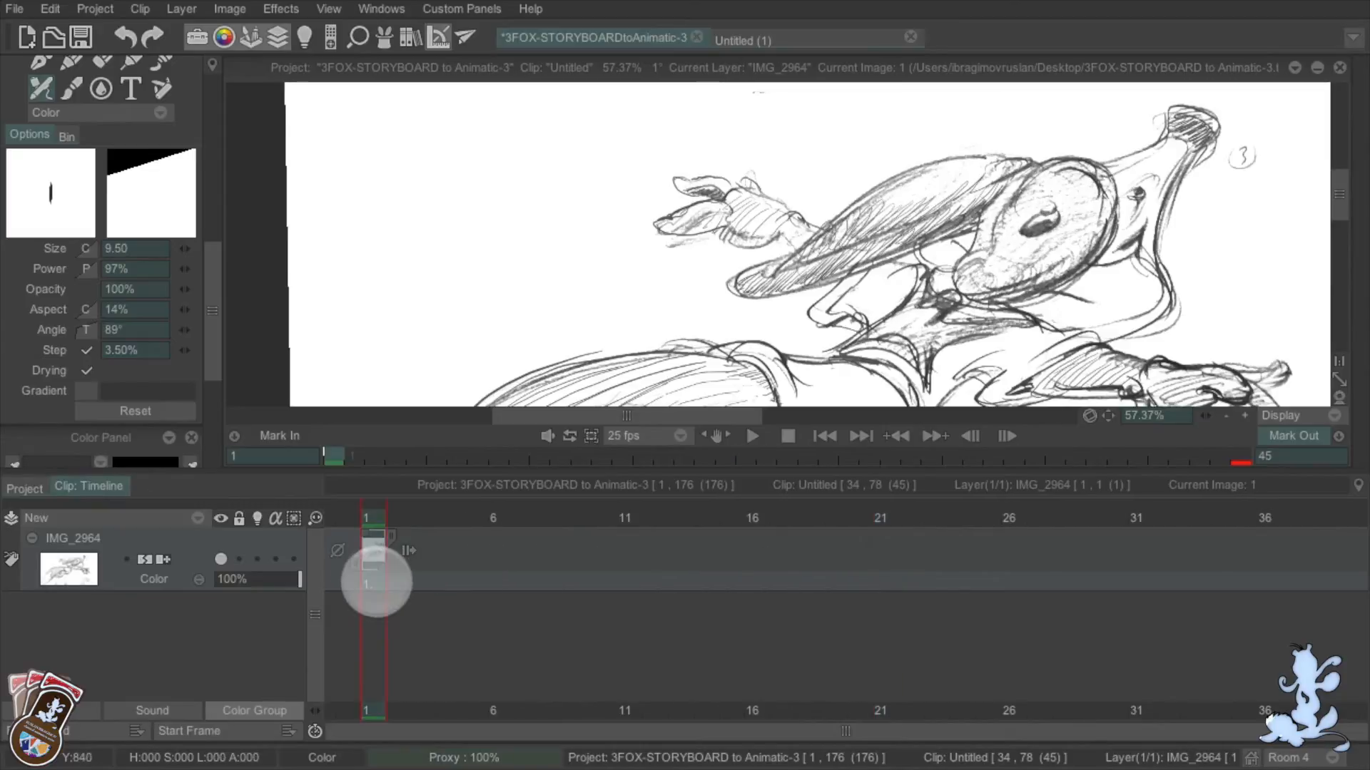
right_click(370, 579)
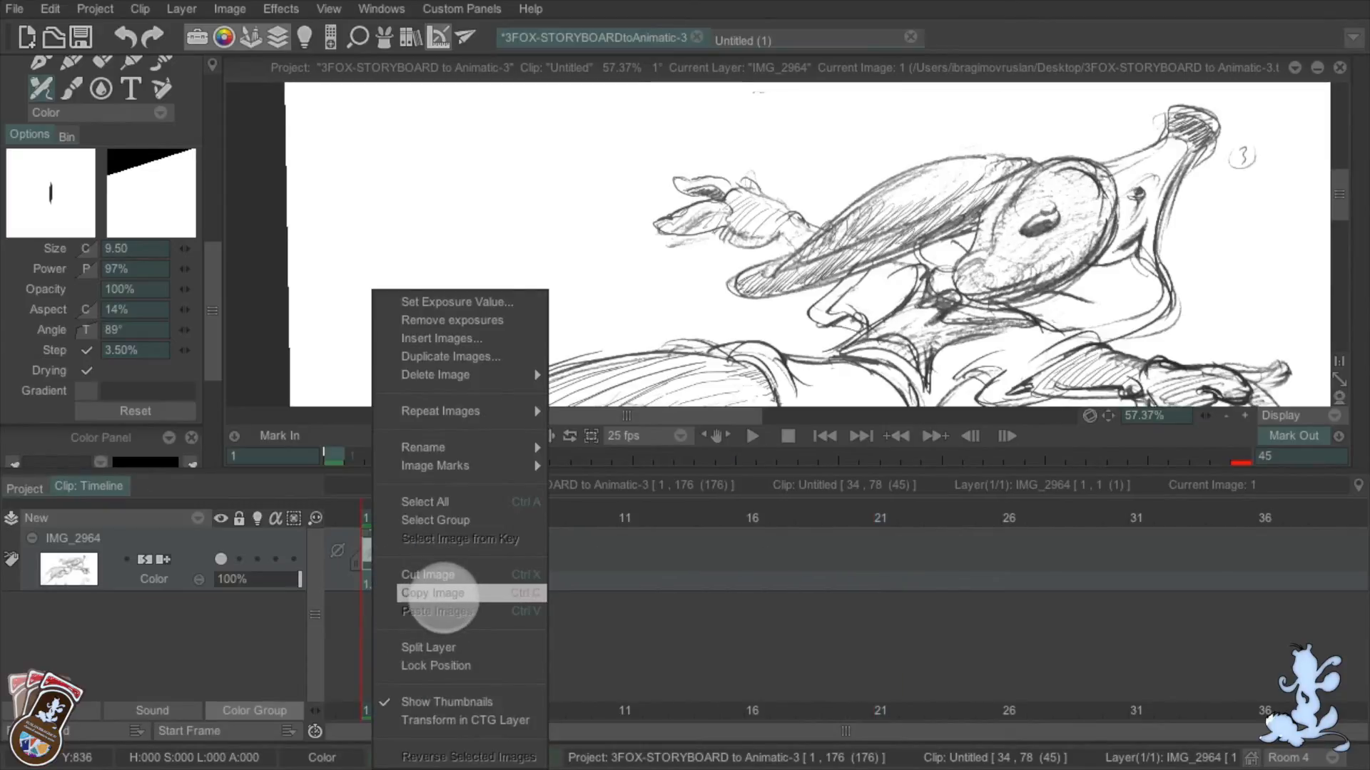
left_click(439, 593)
Reopen the third clip and paste the copied sketch into frame 9 of the IMG_2964 layer
left_click(25, 488)
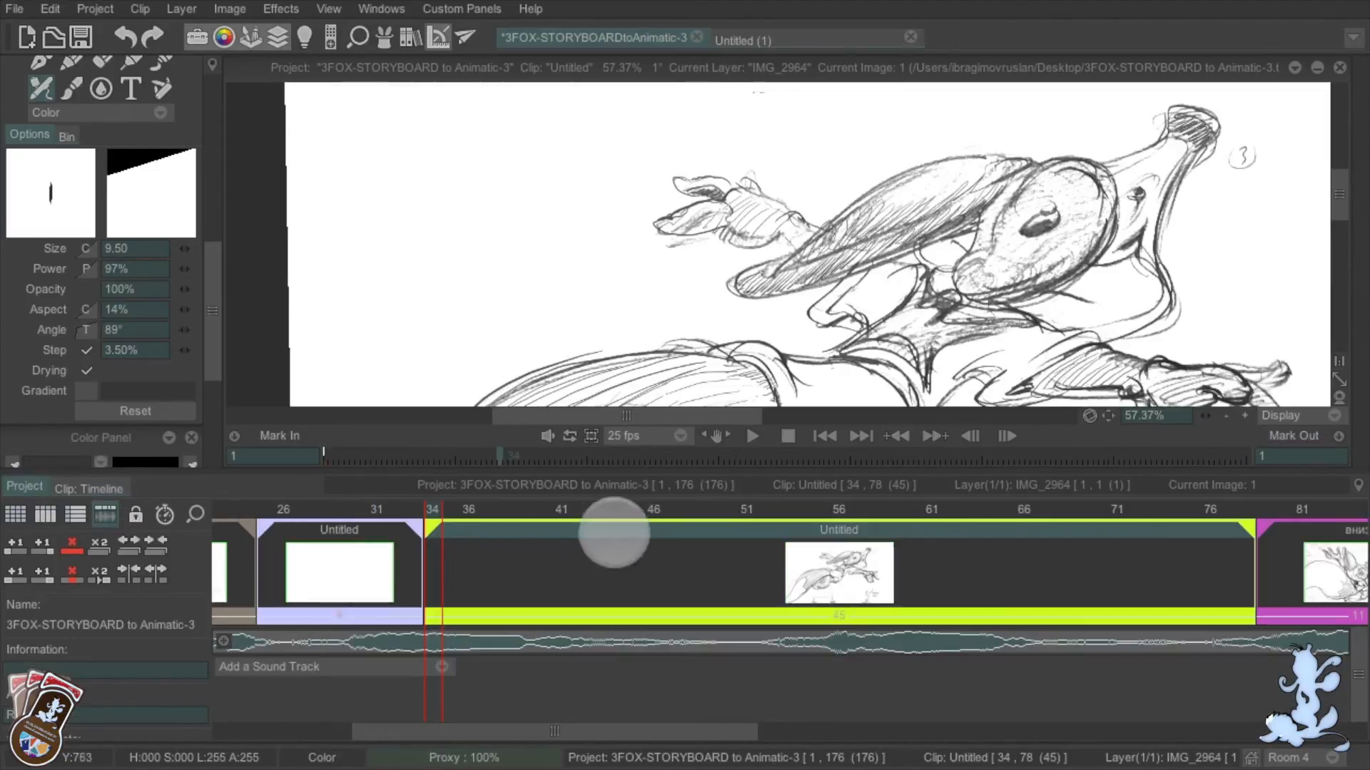
double_click(371, 531)
left_click(716, 645)
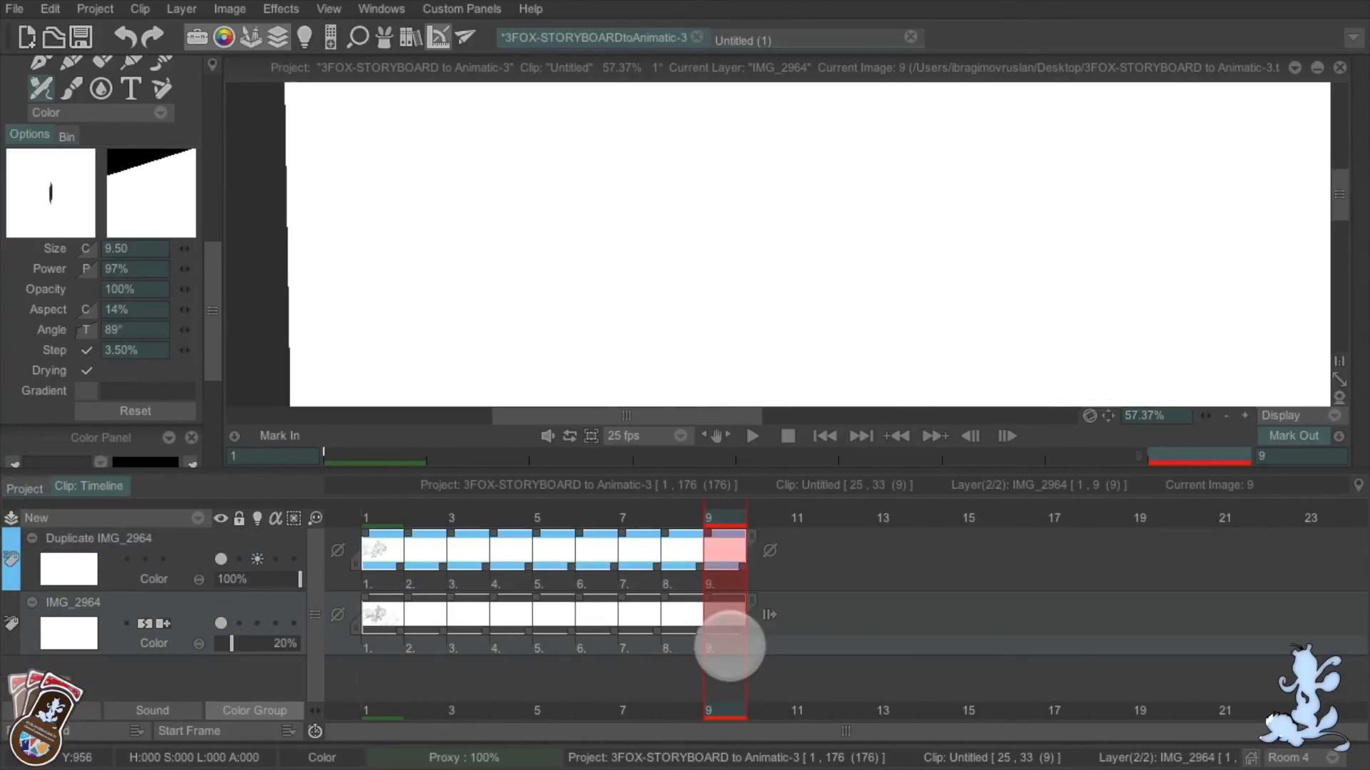
right_click(722, 644)
left_click(770, 614)
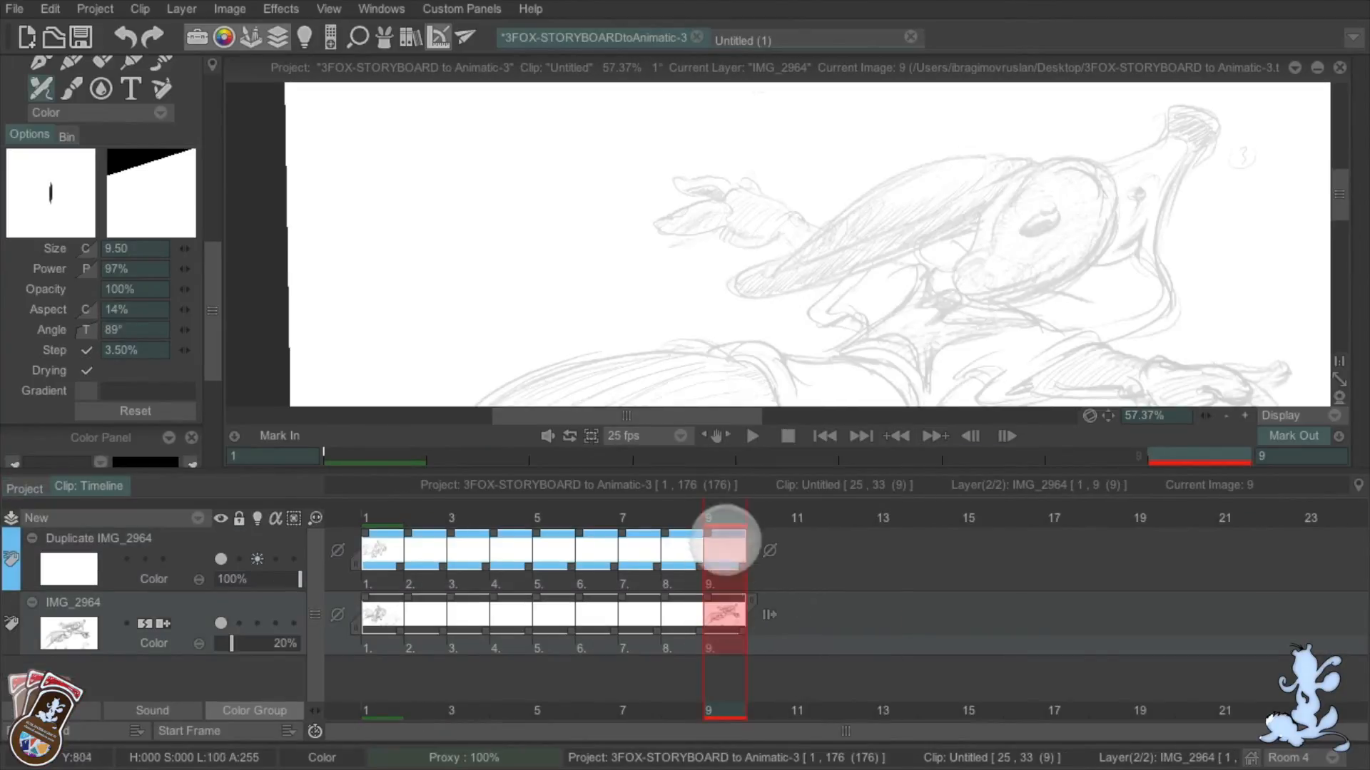
mouse_move(723, 517)
left_mouse_down()
mouse_move(602, 520)
mouse_move(718, 528)
left_mouse_up()
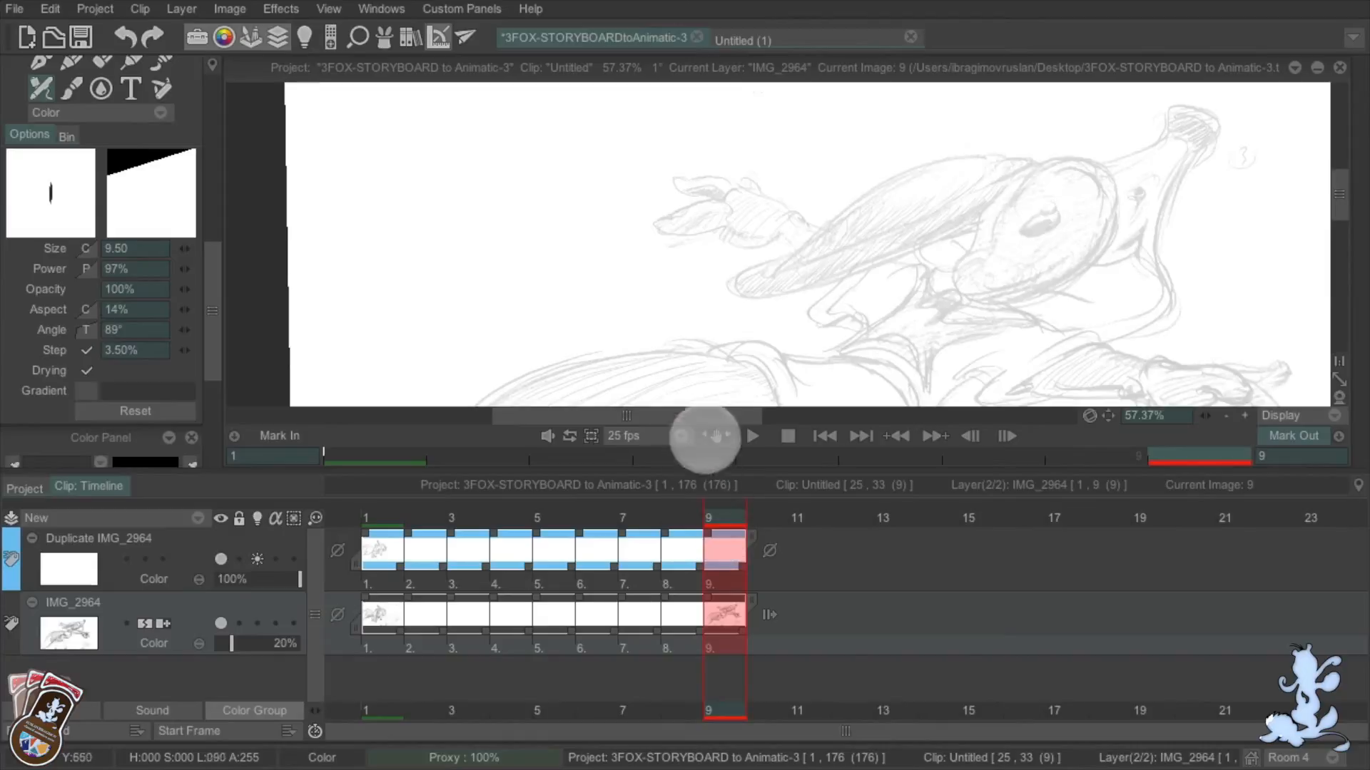
On frame 9 of the Duplicate IMG_2964 layer, trace the fox's forward-stretched arm and hand with the timeline hidden
left_click(214, 549)
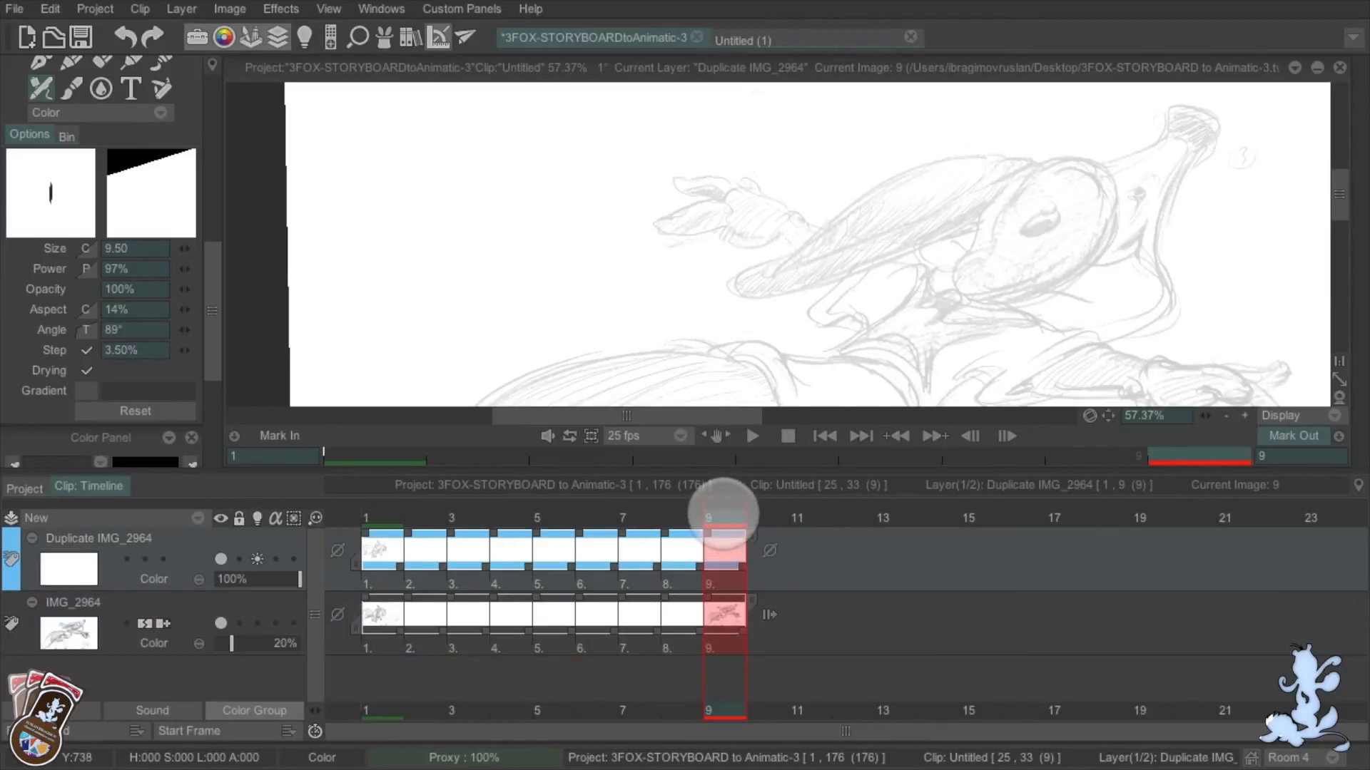
key("l")
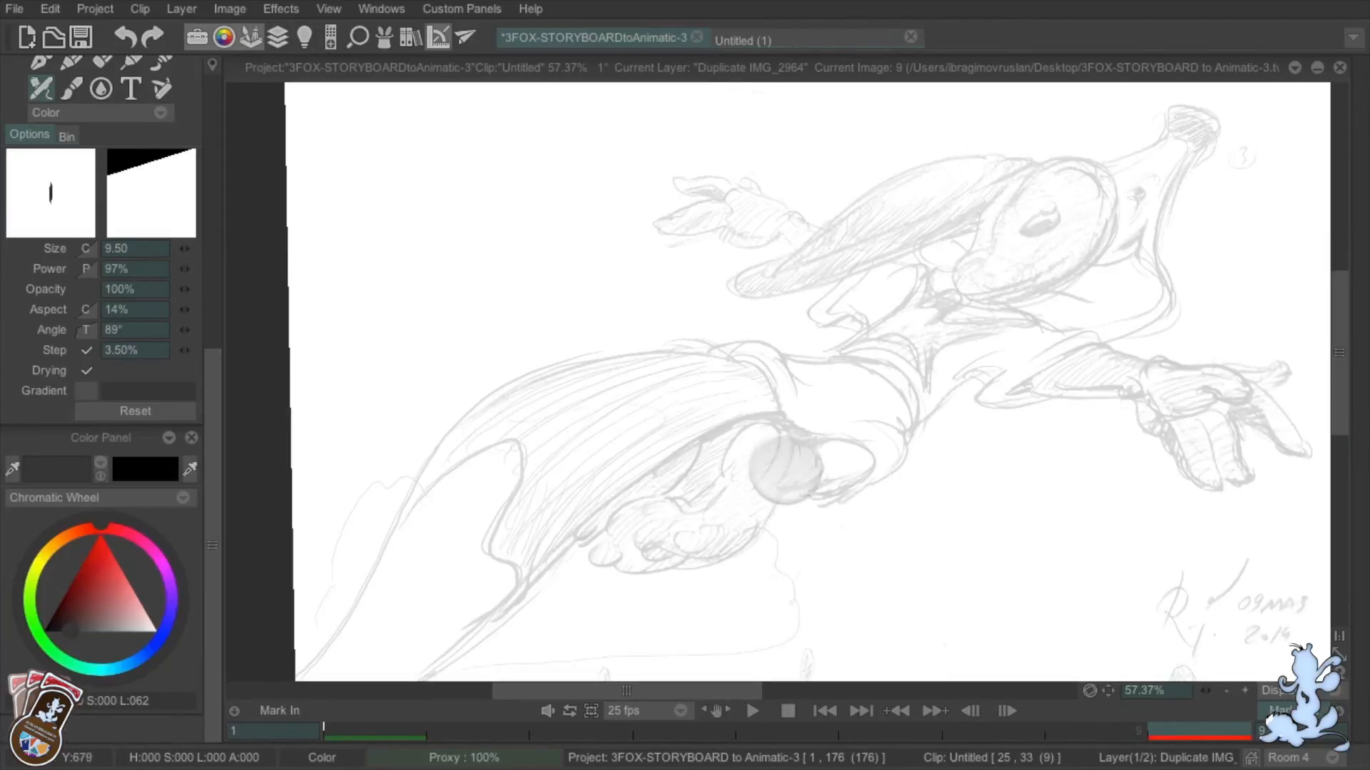
scroll(810, 446, "down", 3)
left_click_drag(915, 489, 865, 505)
scroll(865, 505, "up", 2)
left_click_drag(920, 382, 1031, 388)
left_click_drag(973, 344, 1032, 360)
left_click_drag(1053, 409, 1094, 469)
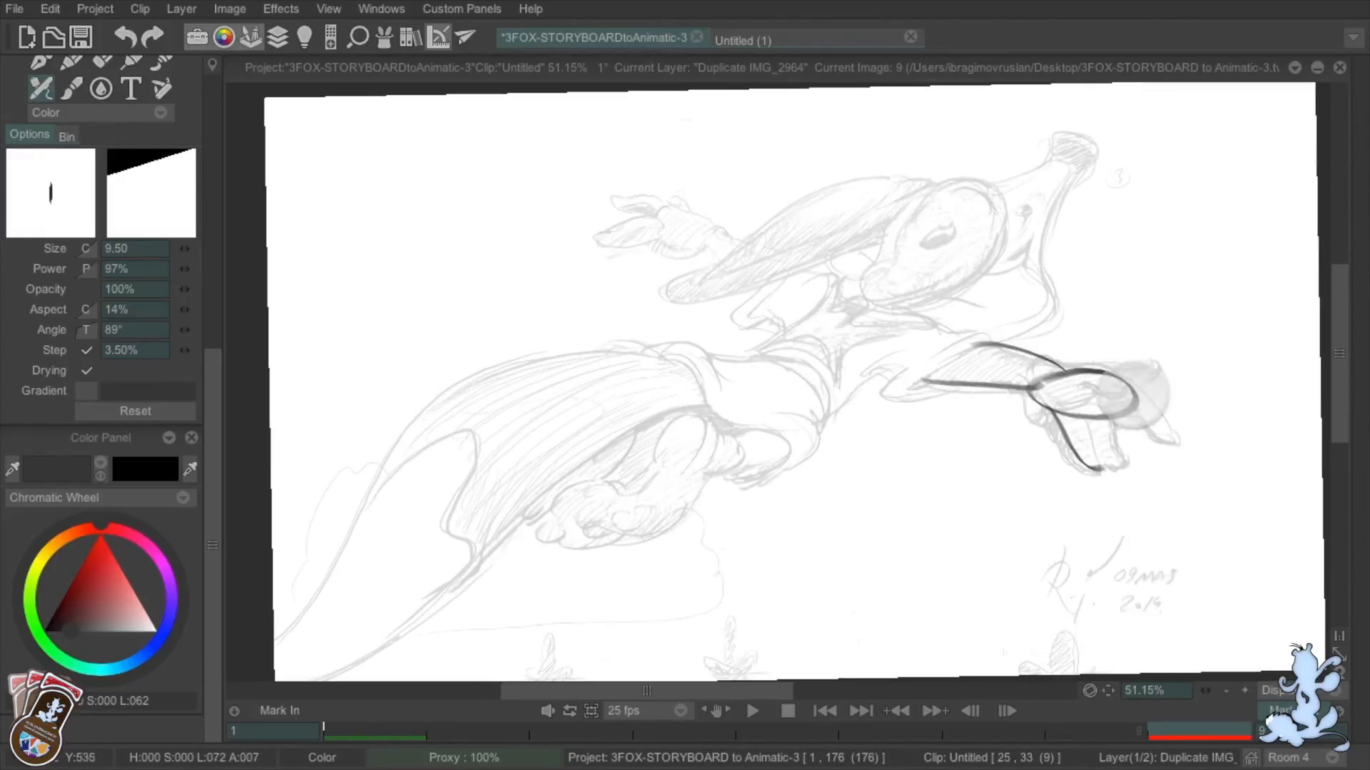
left_click_drag(1131, 385, 1090, 467)
left_click_drag(1091, 371, 1134, 387)
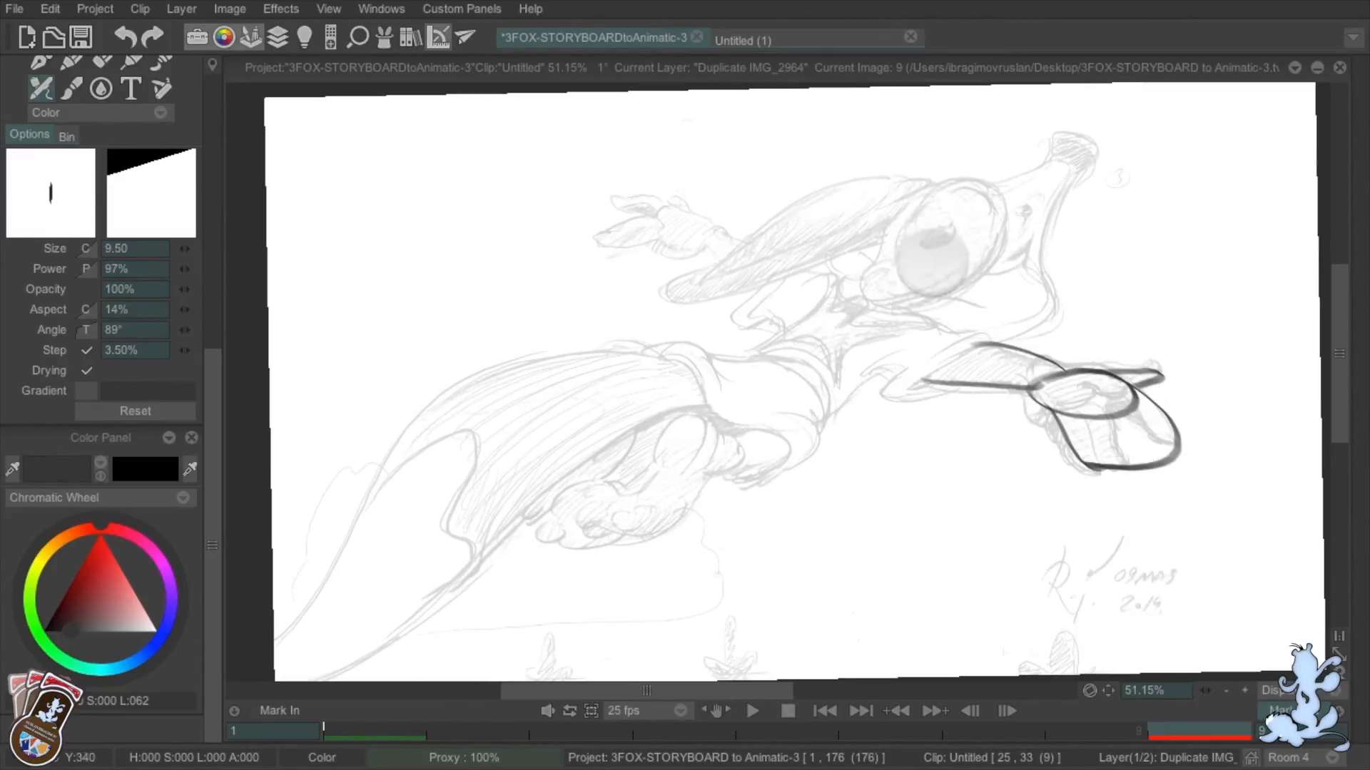
Trace the fox's head, eye area, snout, nose and jaw over the frame 9 sketch
mouse_move(953, 186)
left_mouse_down()
mouse_move(882, 311)
mouse_move(885, 247)
left_mouse_up()
mouse_move(995, 184)
left_mouse_down()
mouse_move(995, 298)
mouse_move(931, 308)
left_mouse_up()
mouse_move(958, 316)
left_mouse_down()
mouse_move(988, 195)
mouse_move(923, 264)
left_mouse_up()
mouse_move(1002, 187)
left_mouse_down()
mouse_move(1064, 155)
mouse_move(1034, 271)
left_mouse_up()
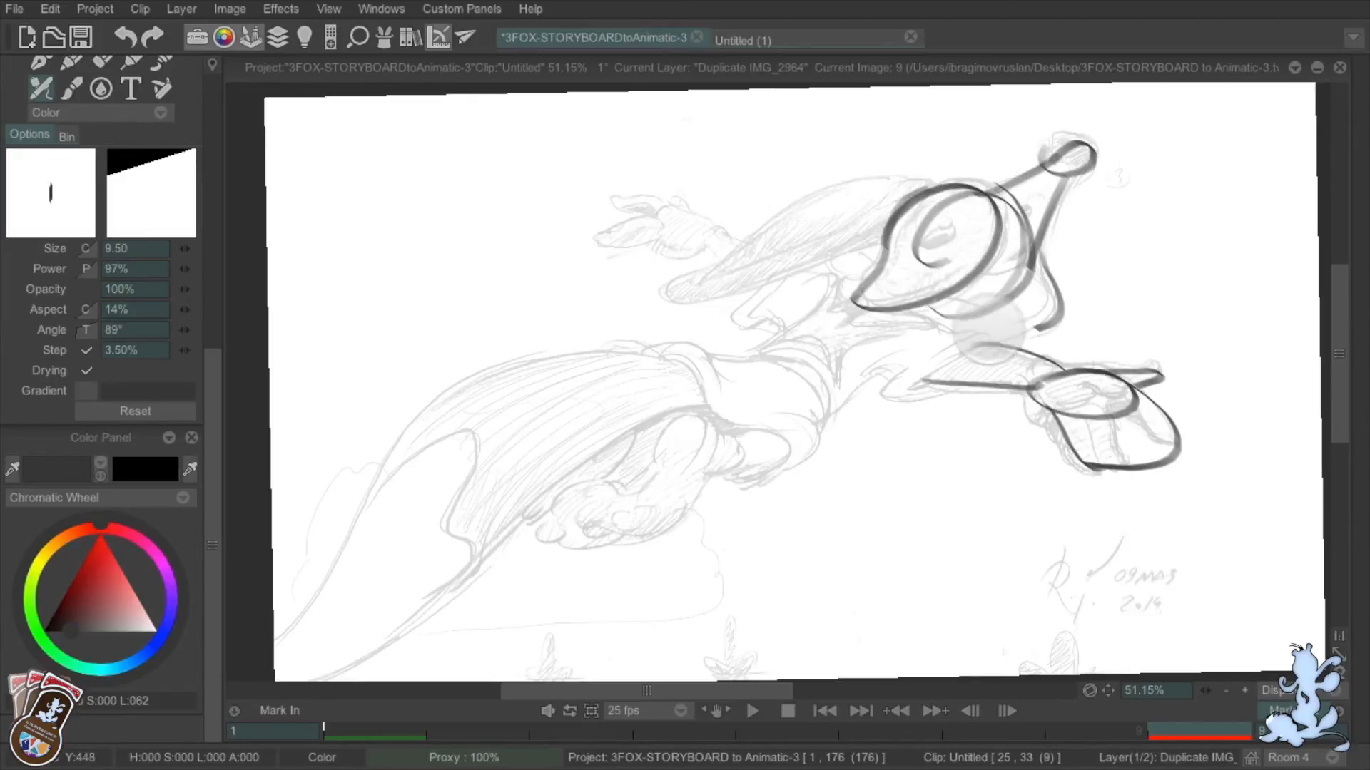
left_click_drag(956, 325, 1055, 314)
Trace the fox's back, tail, hind legs and trailing hand over the frame 9 sketch
mouse_move(881, 313)
left_mouse_down()
mouse_move(562, 366)
mouse_move(292, 632)
mouse_move(336, 648)
mouse_move(639, 432)
mouse_move(571, 487)
left_mouse_up()
mouse_move(681, 431)
left_mouse_down()
mouse_move(571, 492)
mouse_move(681, 507)
left_mouse_up()
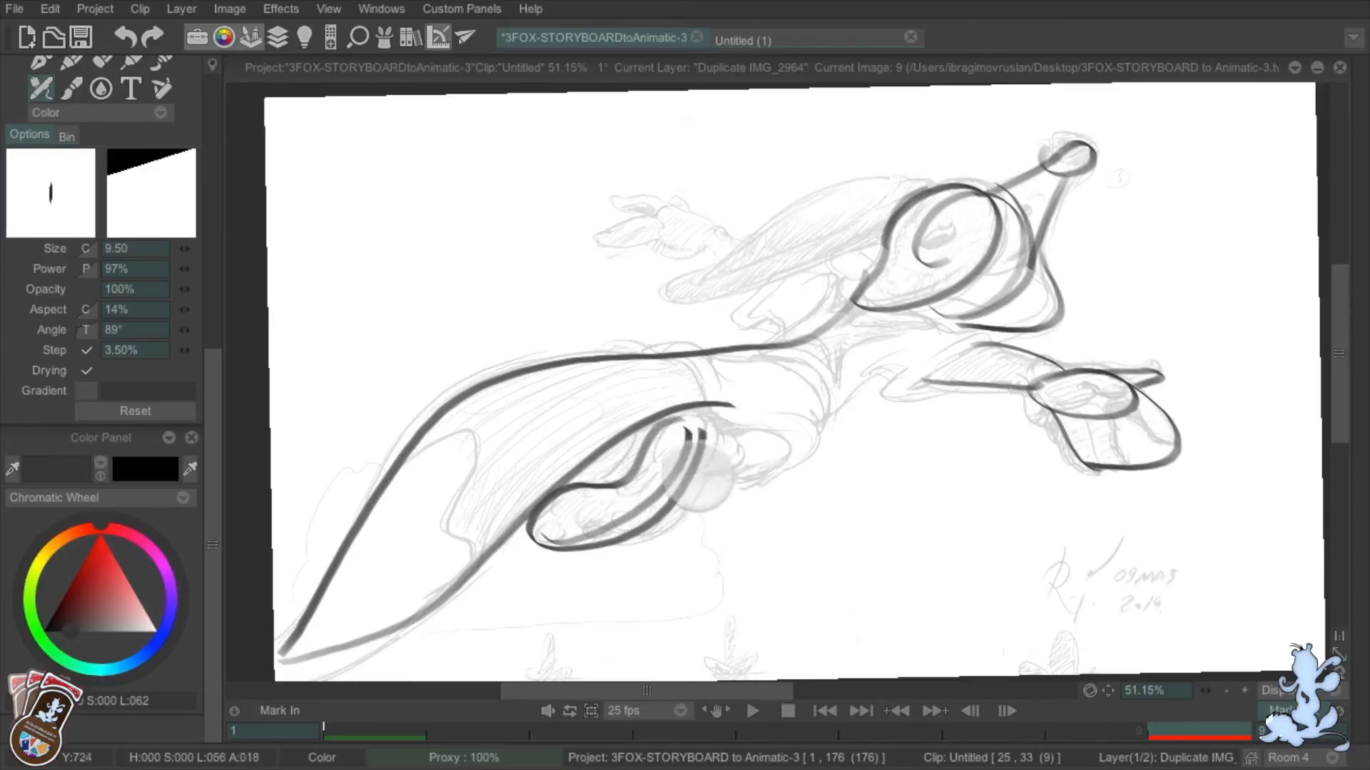
left_click_drag(814, 428, 720, 475)
left_click_drag(771, 243, 642, 192)
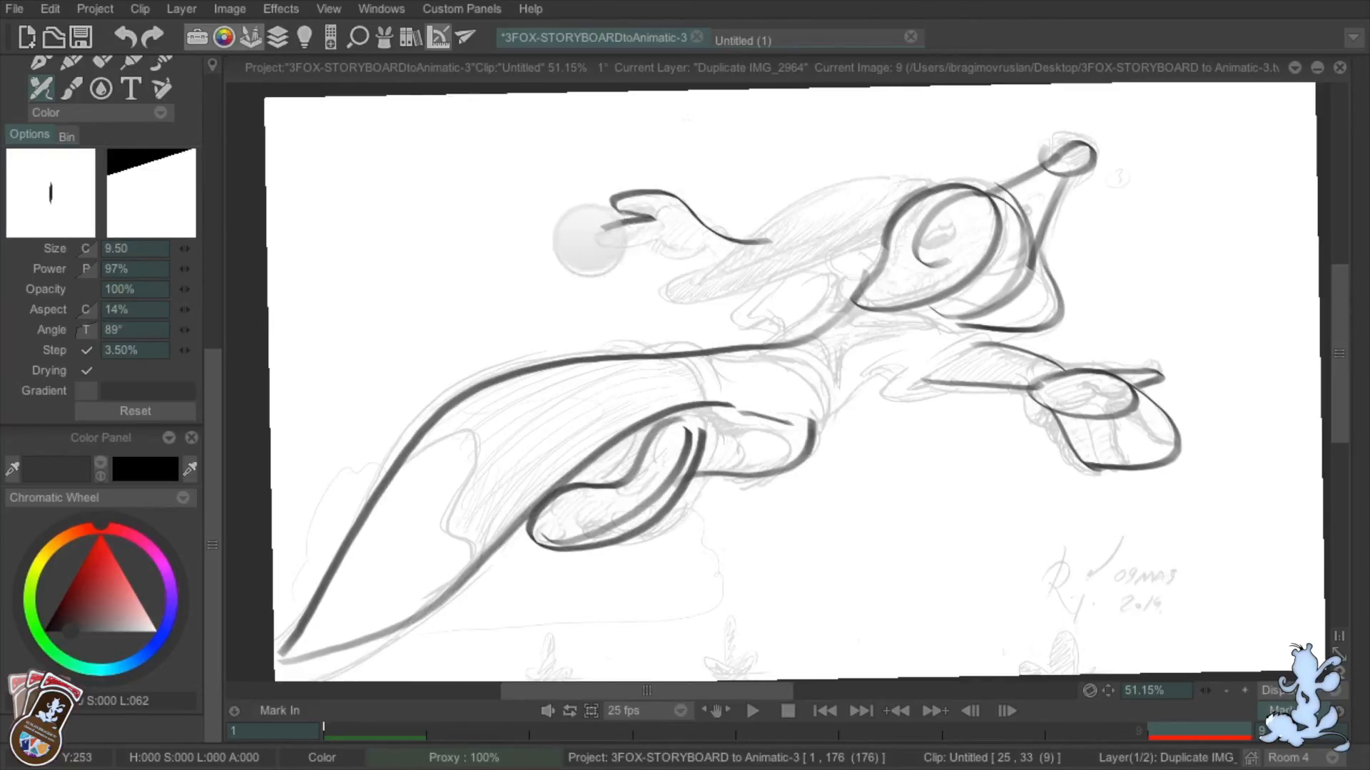
left_click_drag(589, 240, 666, 240)
left_click_drag(662, 246, 692, 260)
Trace the fox's swept-back ears, belly line, chest and front sleeve over the frame 9 sketch
mouse_move(940, 184)
left_mouse_down()
mouse_move(818, 196)
mouse_move(646, 295)
left_mouse_up()
mouse_move(647, 295)
left_mouse_down()
mouse_move(895, 234)
mouse_move(735, 325)
left_mouse_up()
left_click_drag(831, 303, 759, 344)
left_click_drag(804, 435, 908, 353)
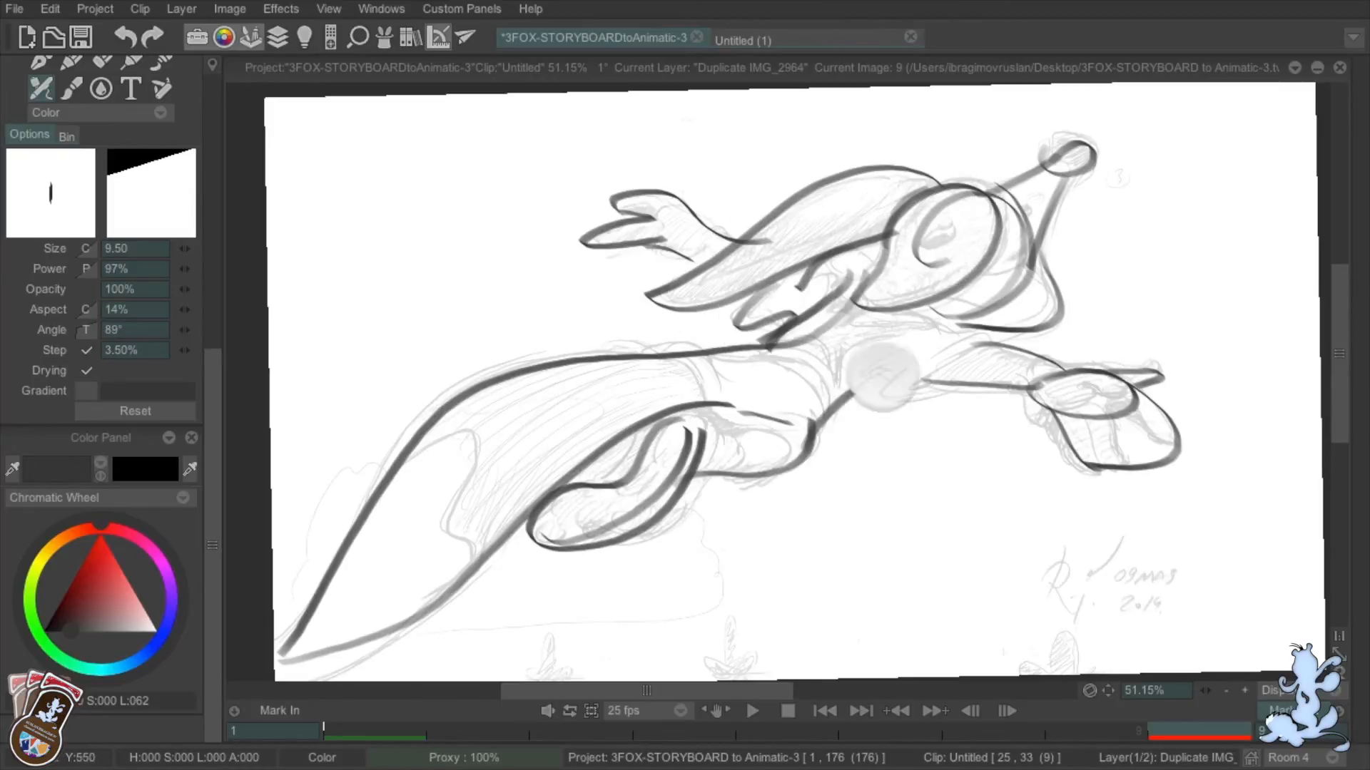
mouse_move(886, 403)
left_mouse_down()
mouse_move(931, 356)
mouse_move(860, 322)
left_mouse_up()
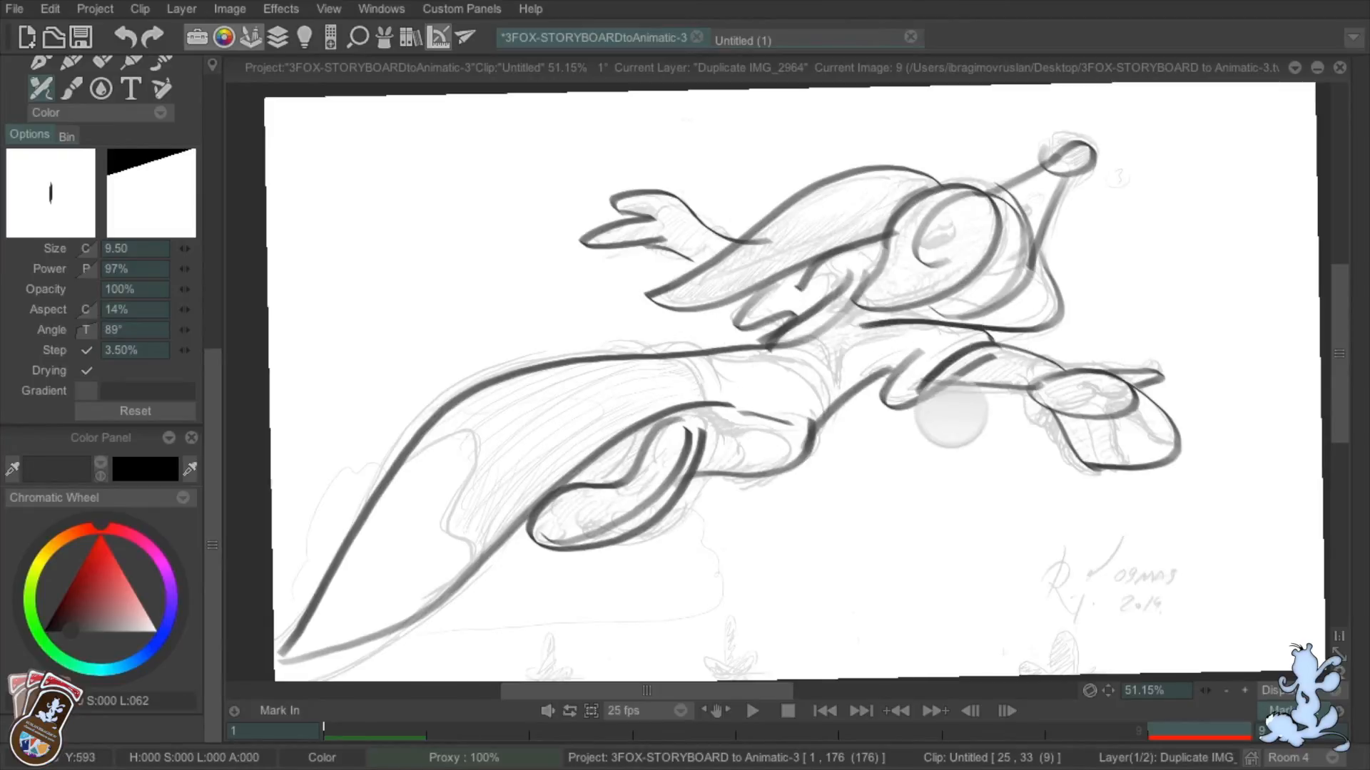
Trace the fox's waist and hip contour lines over the frame 9 sketch
mouse_move(653, 347)
left_mouse_down()
mouse_move(771, 391)
mouse_move(809, 367)
mouse_move(816, 400)
left_mouse_up()
left_click_drag(788, 343, 837, 407)
mouse_move(928, 465)
left_mouse_down()
mouse_move(803, 488)
mouse_move(802, 528)
mouse_move(753, 557)
mouse_move(889, 527)
left_mouse_up()
Go to frame 2 with the timeline hidden and extend the light table to cover the next eight frames
key("Tab")
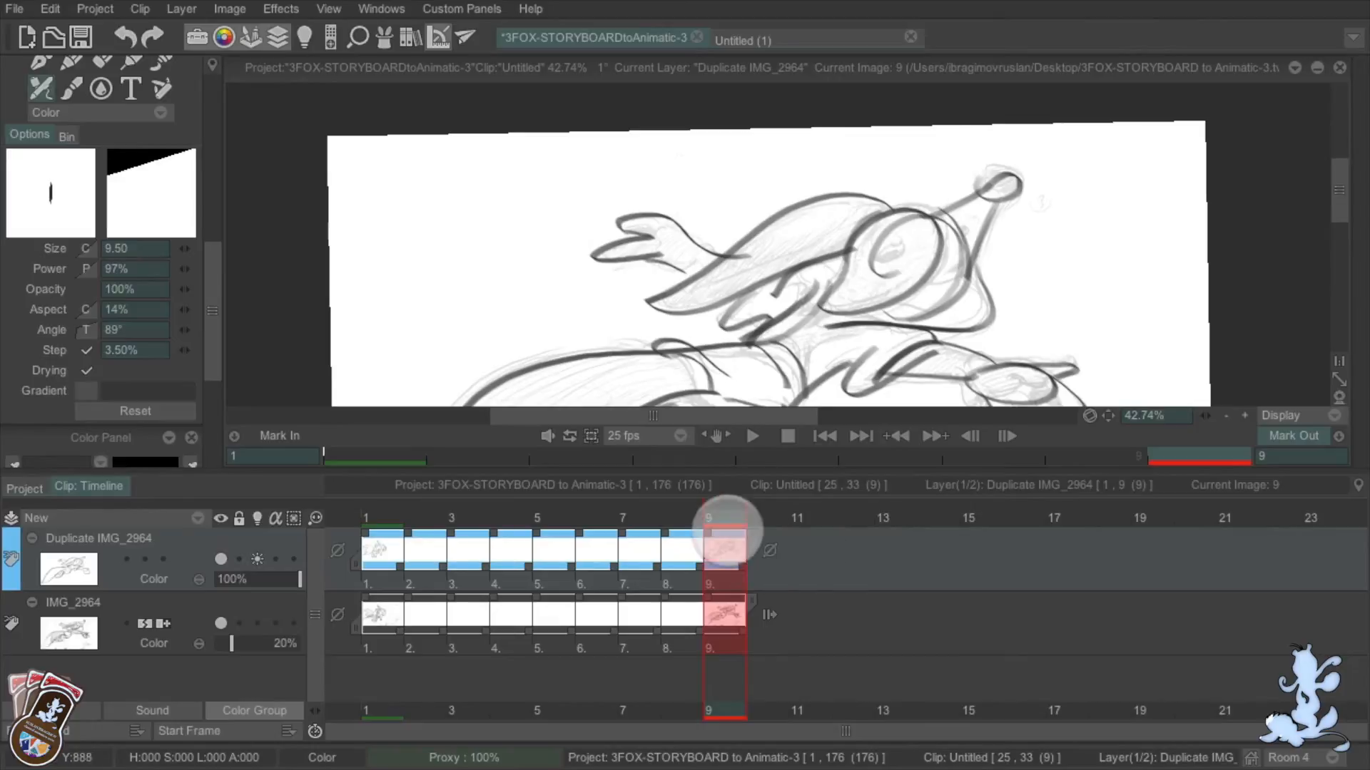
mouse_move(722, 522)
left_mouse_down()
mouse_move(402, 524)
mouse_move(419, 517)
left_mouse_up()
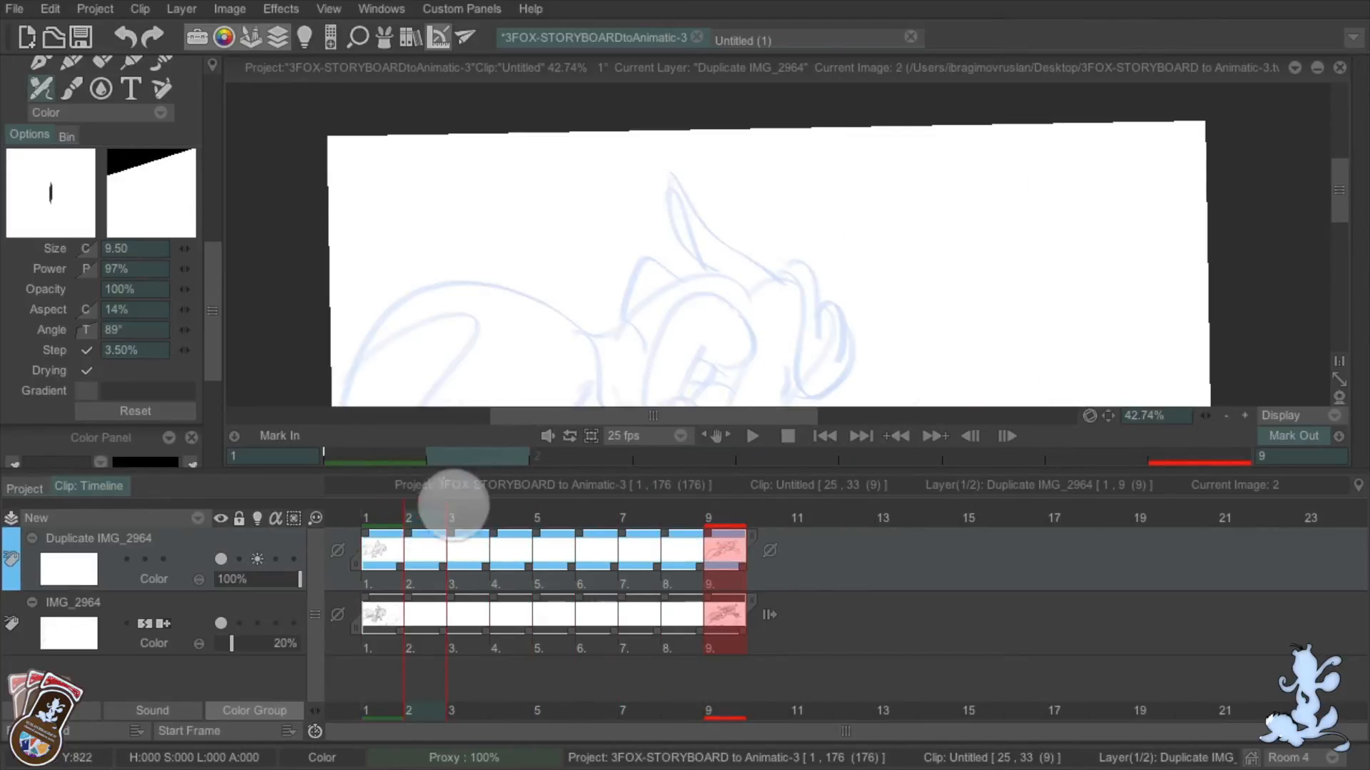
key("Tab")
left_click_drag(861, 327, 877, 244)
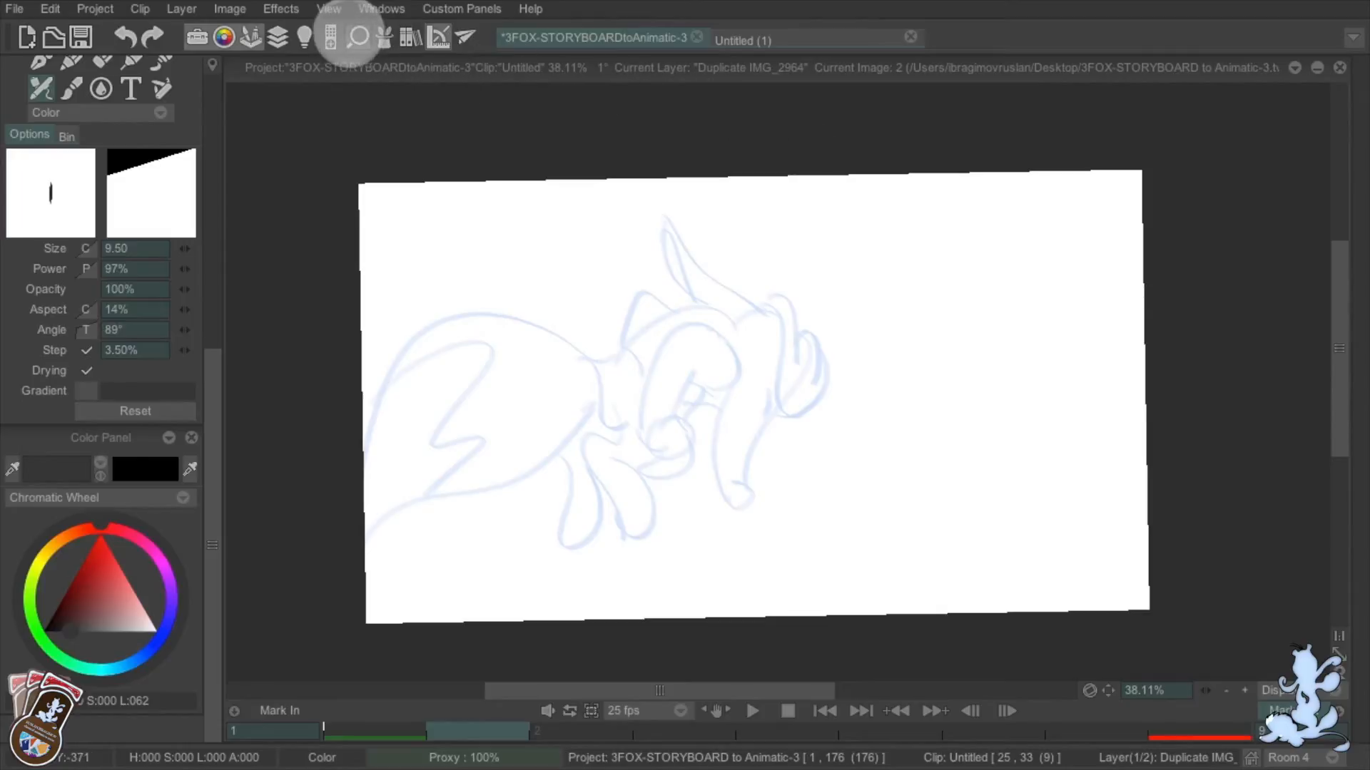
left_click(307, 37)
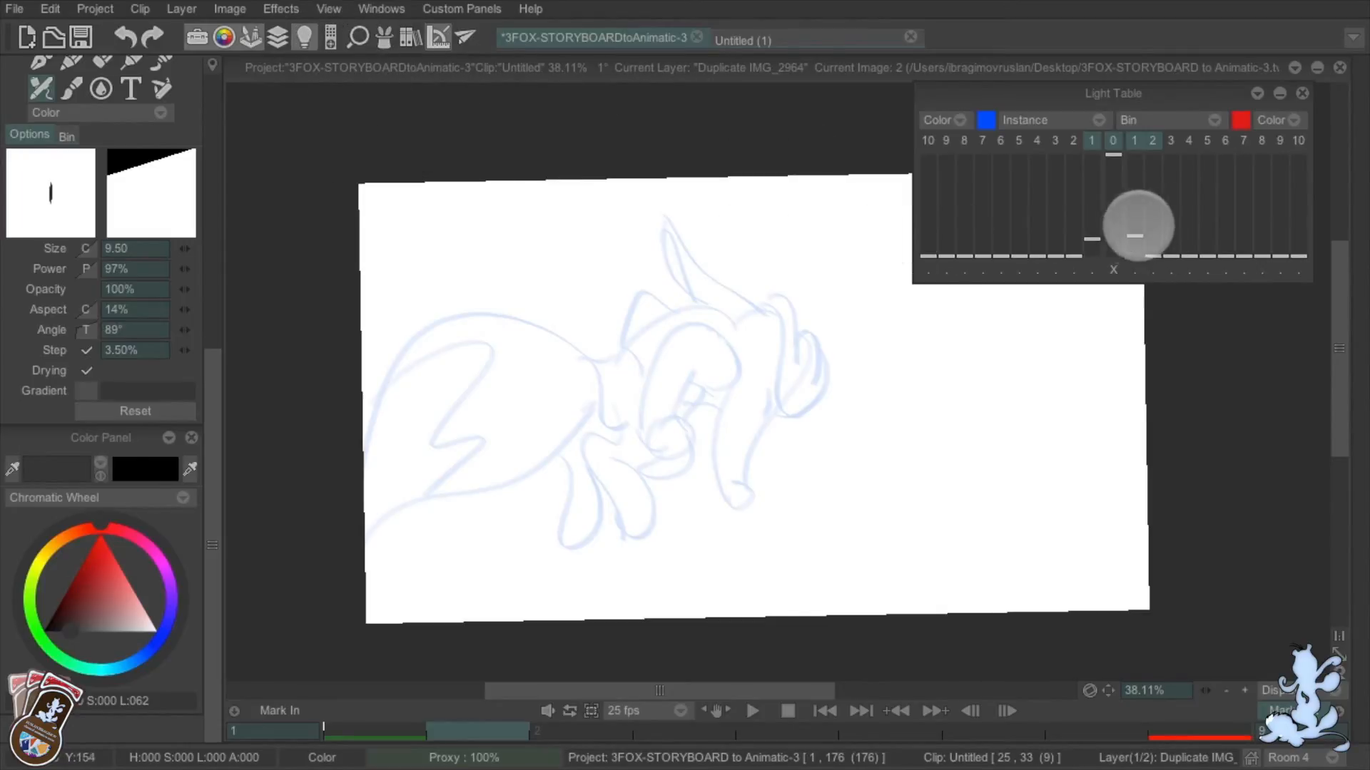
left_click_drag(1176, 141, 1261, 141)
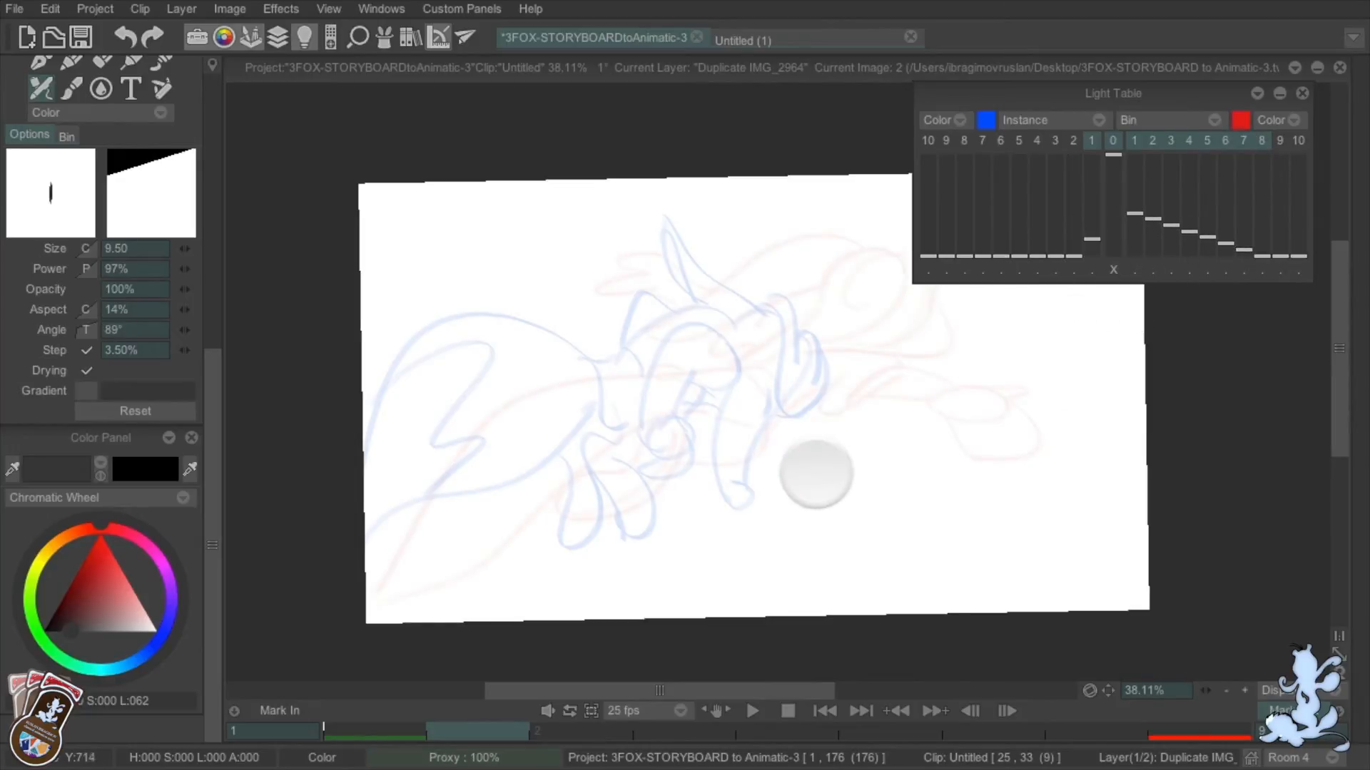
left_click(1301, 94)
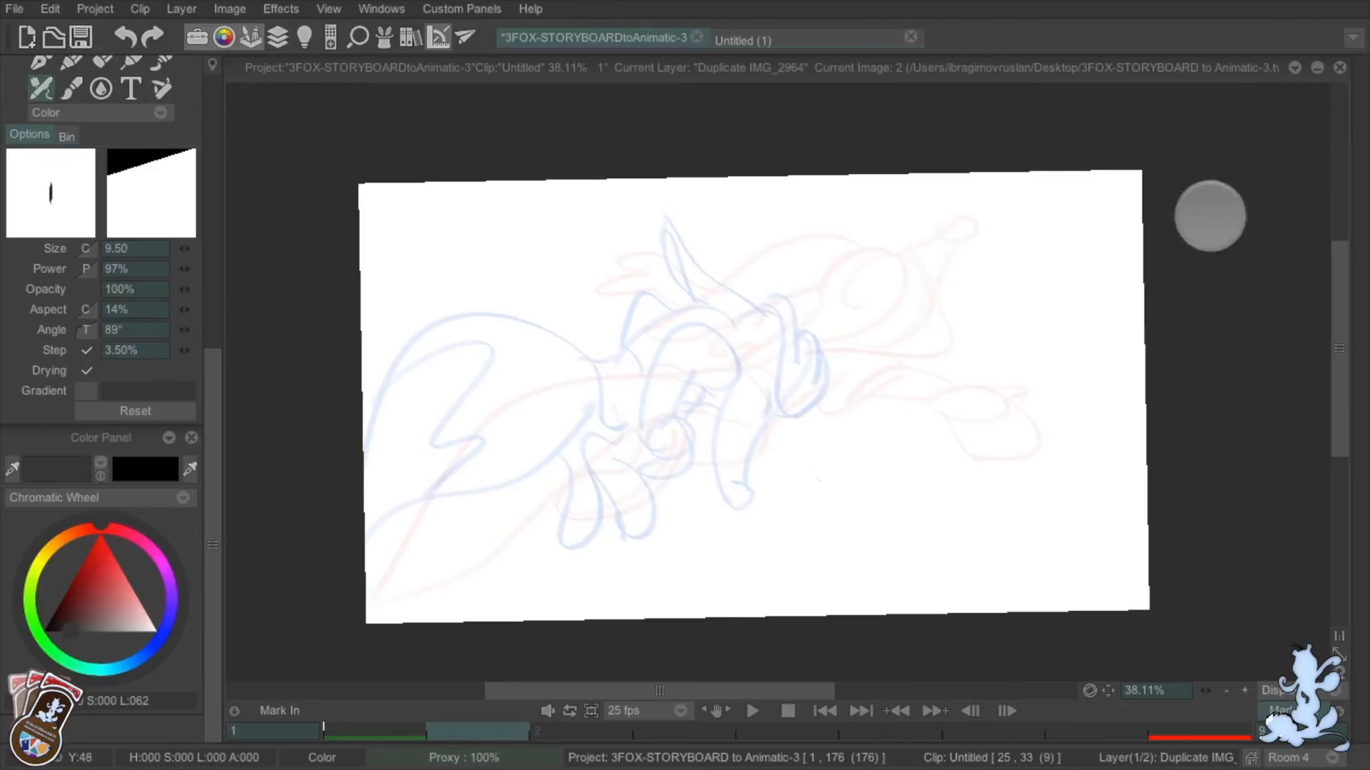
Flip back and forth through the empty frames 2 to 4 to examine how the light table shows both key poses
scroll(813, 421, "up", 1)
left_click_drag(901, 459, 941, 473)
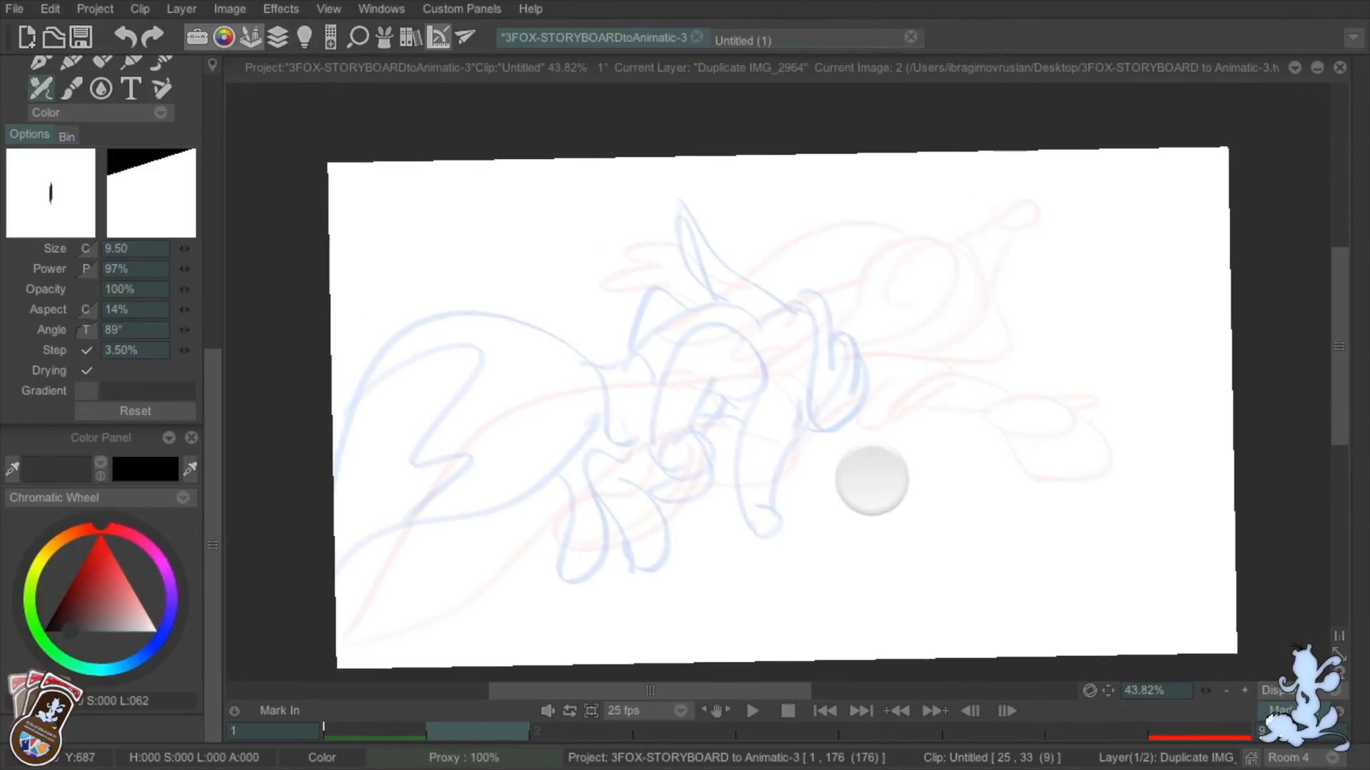
key("Left")
key("Right")
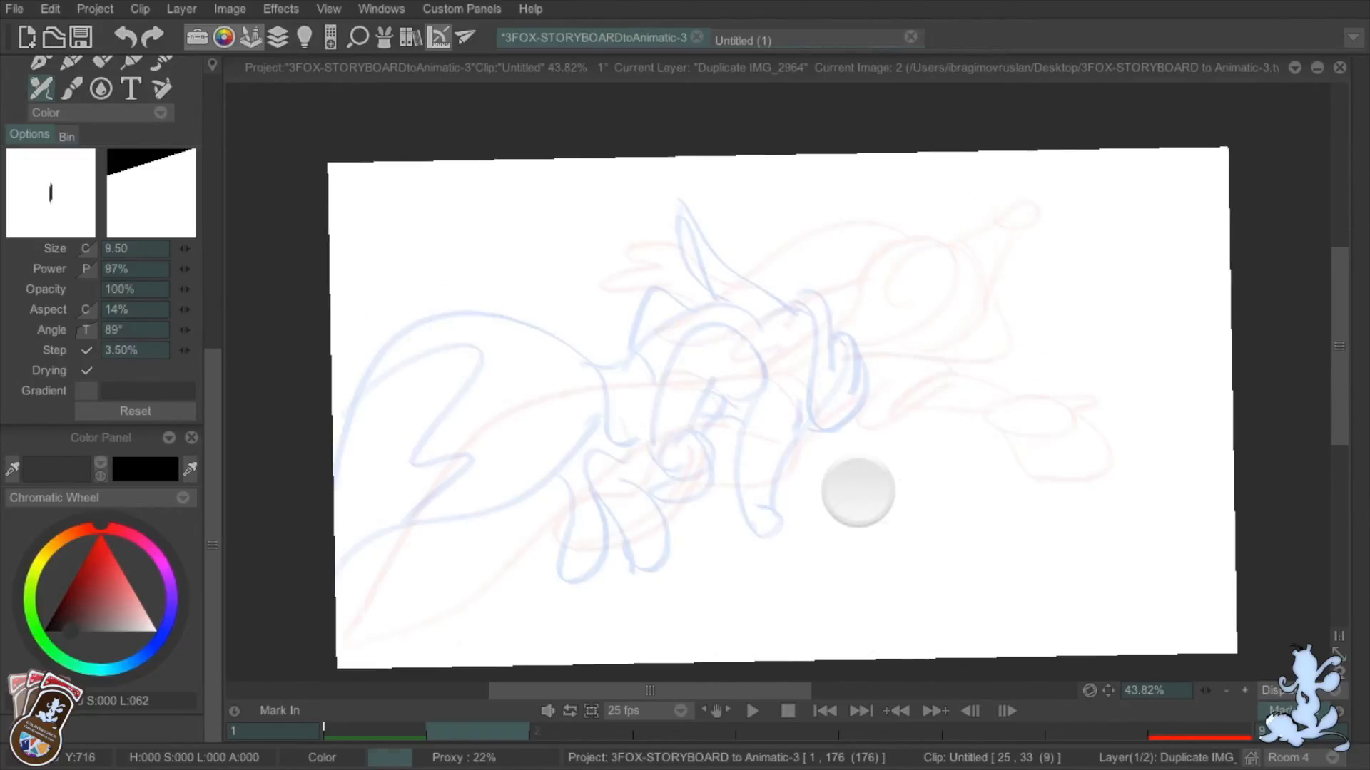
key("Right")
key("Right")
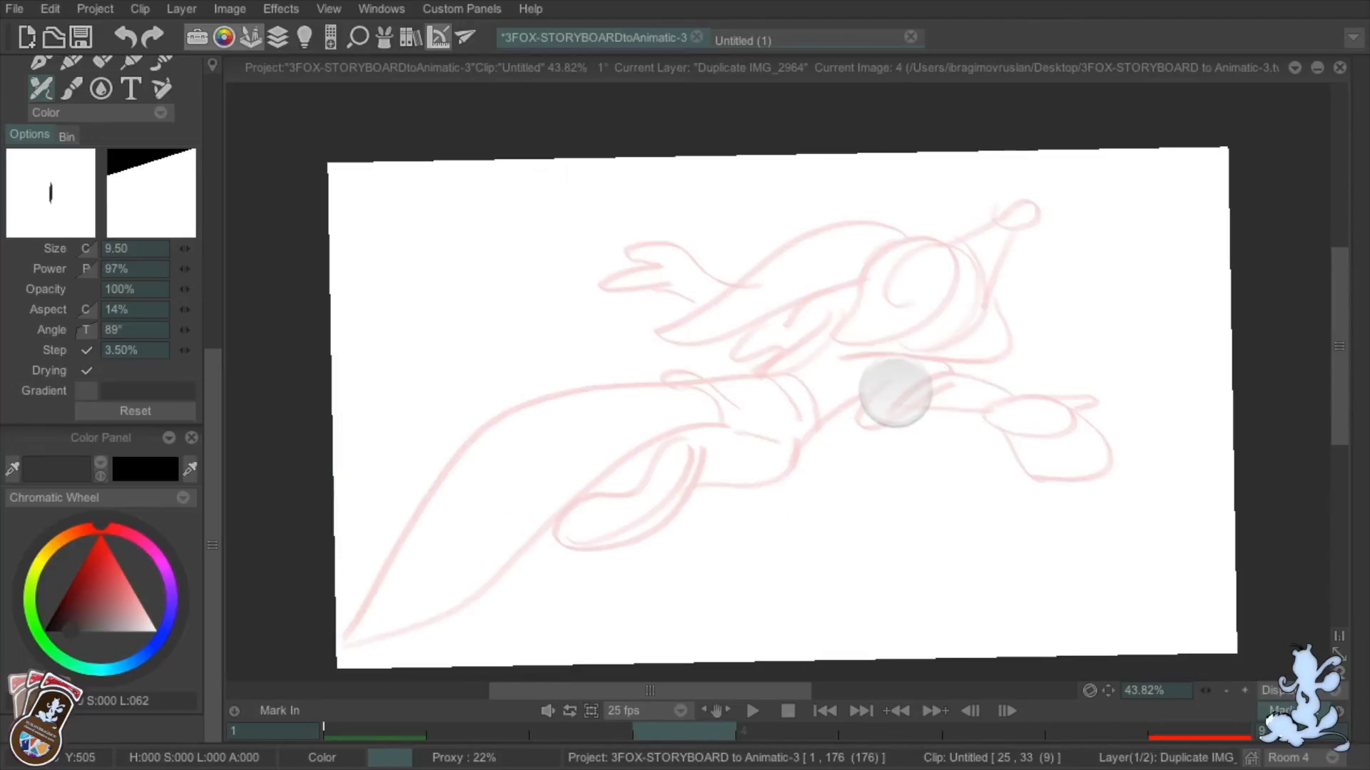
key("Left")
key("Left")
key("Right")
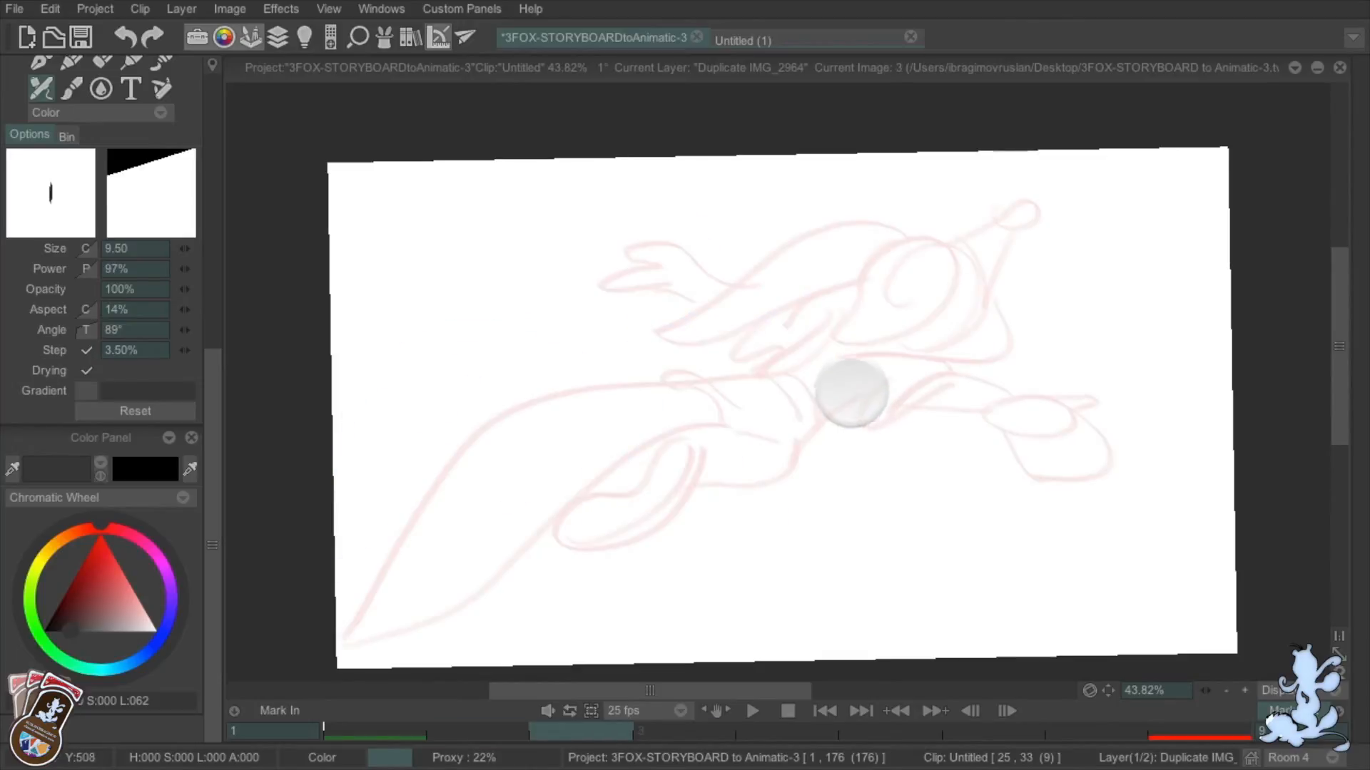
Enable the three previous frames in the light table, with strengths that fade with distance from the current frame
key("F10")
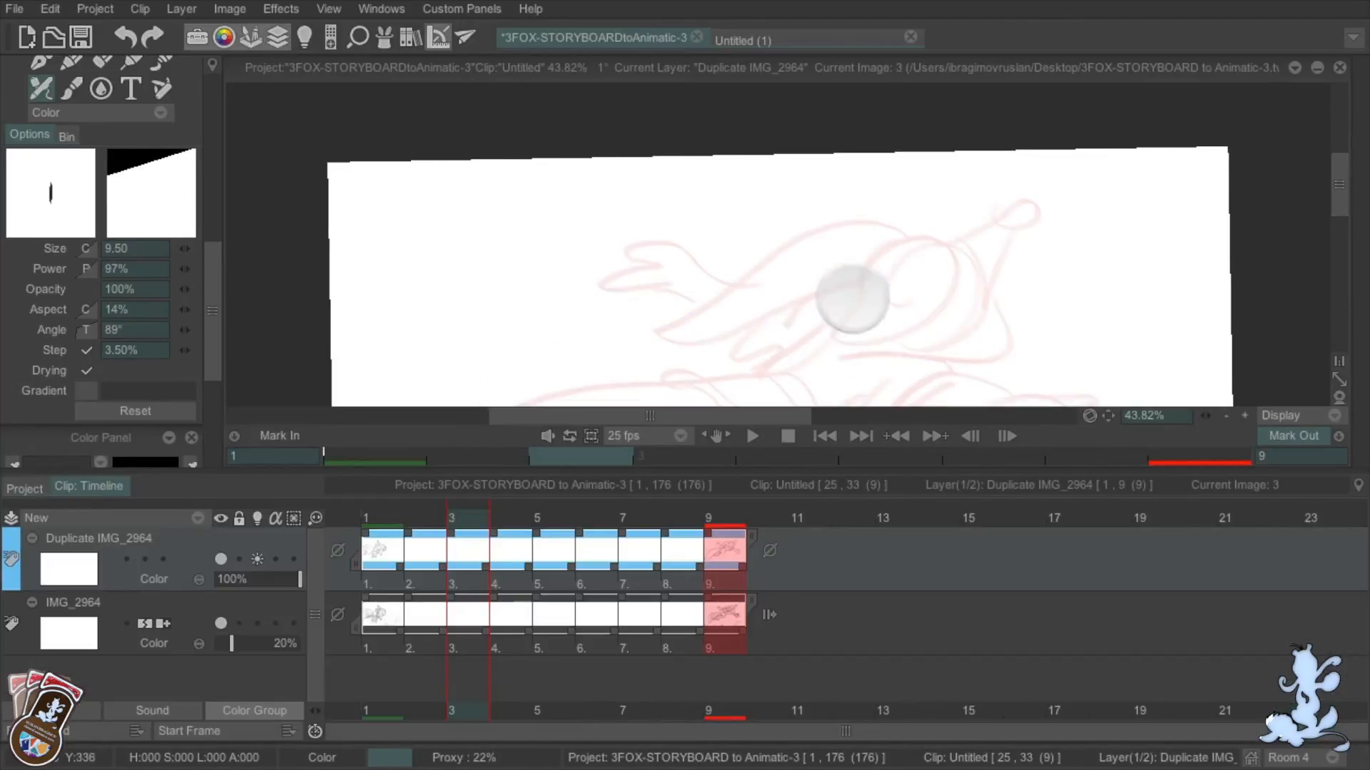
left_click(305, 37)
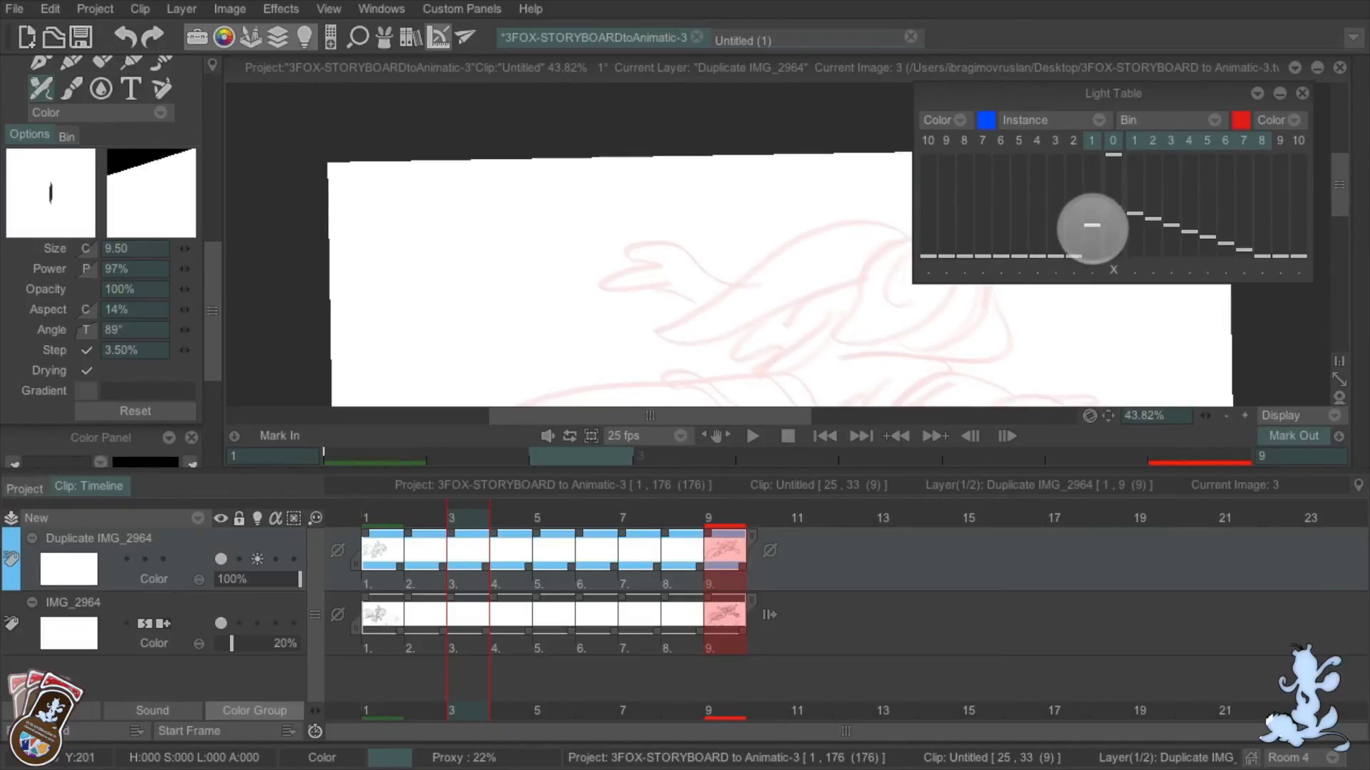
left_click(1055, 140)
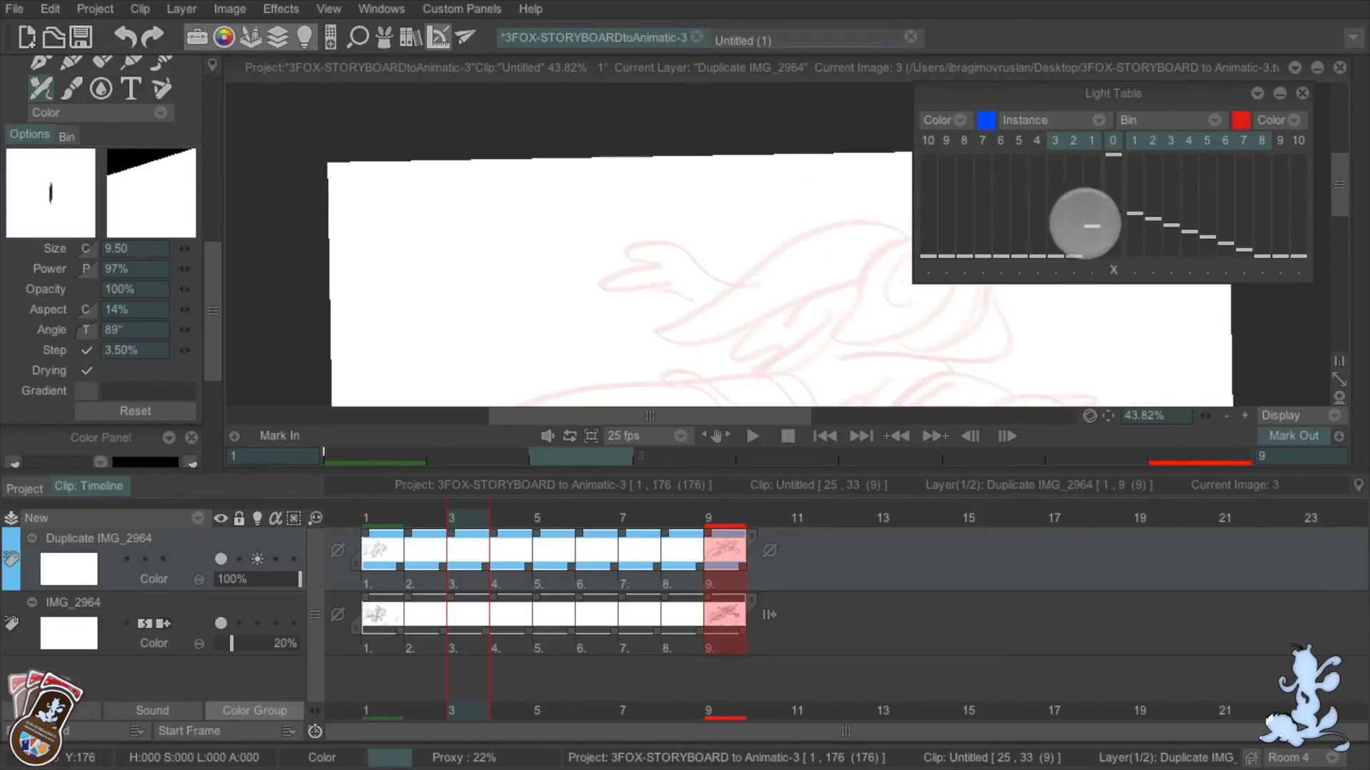
left_click_drag(1075, 249, 1092, 224)
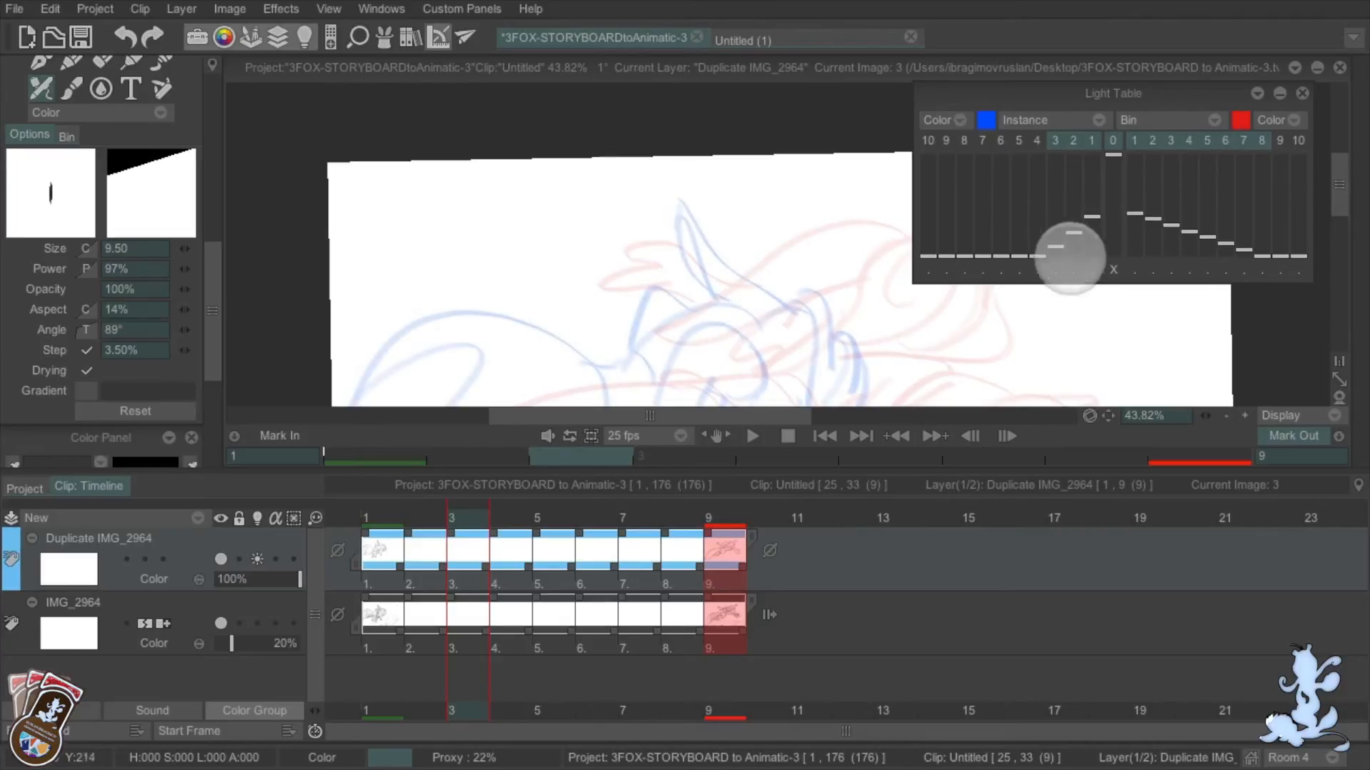
key("Tab")
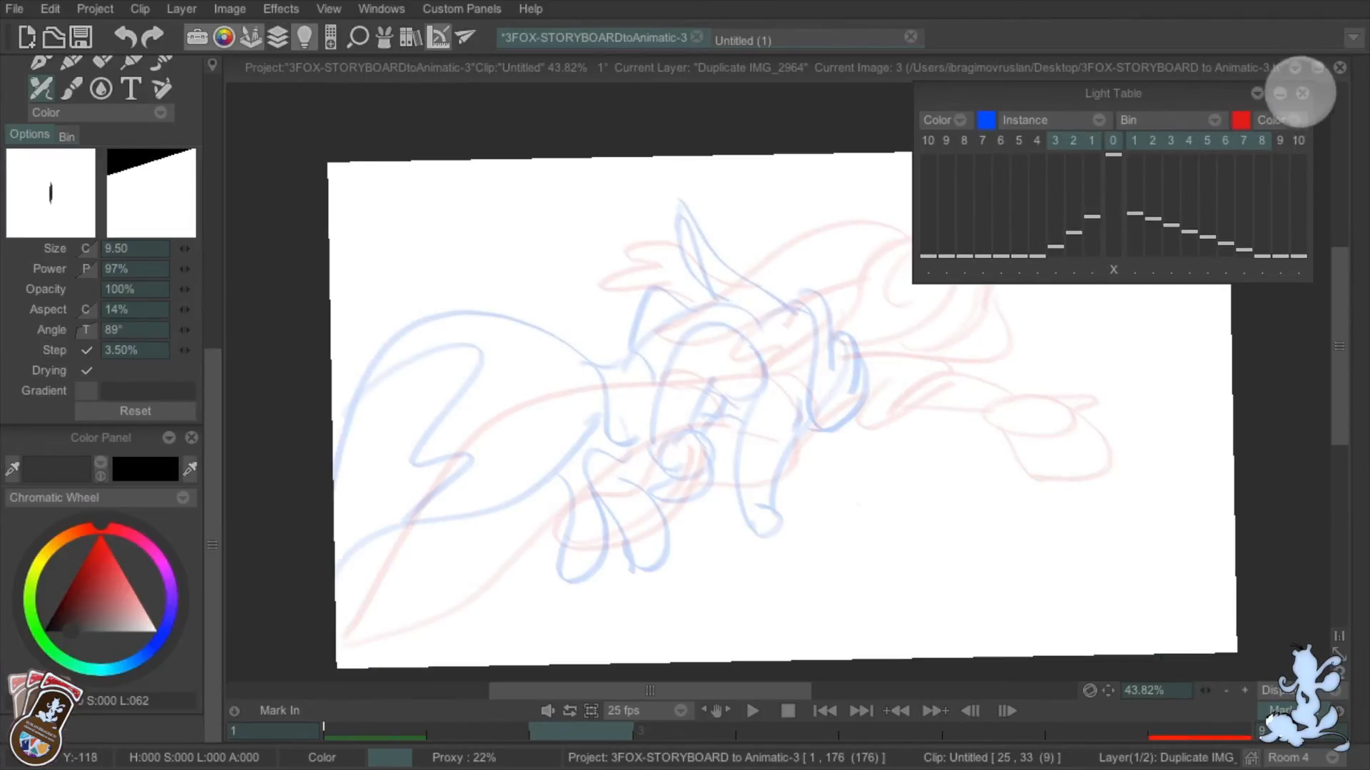
left_click(1302, 93)
On frame 2, sketch the fox's head, downward-pointing snout, nose, shoulder and front arm with its hand
key("Left")
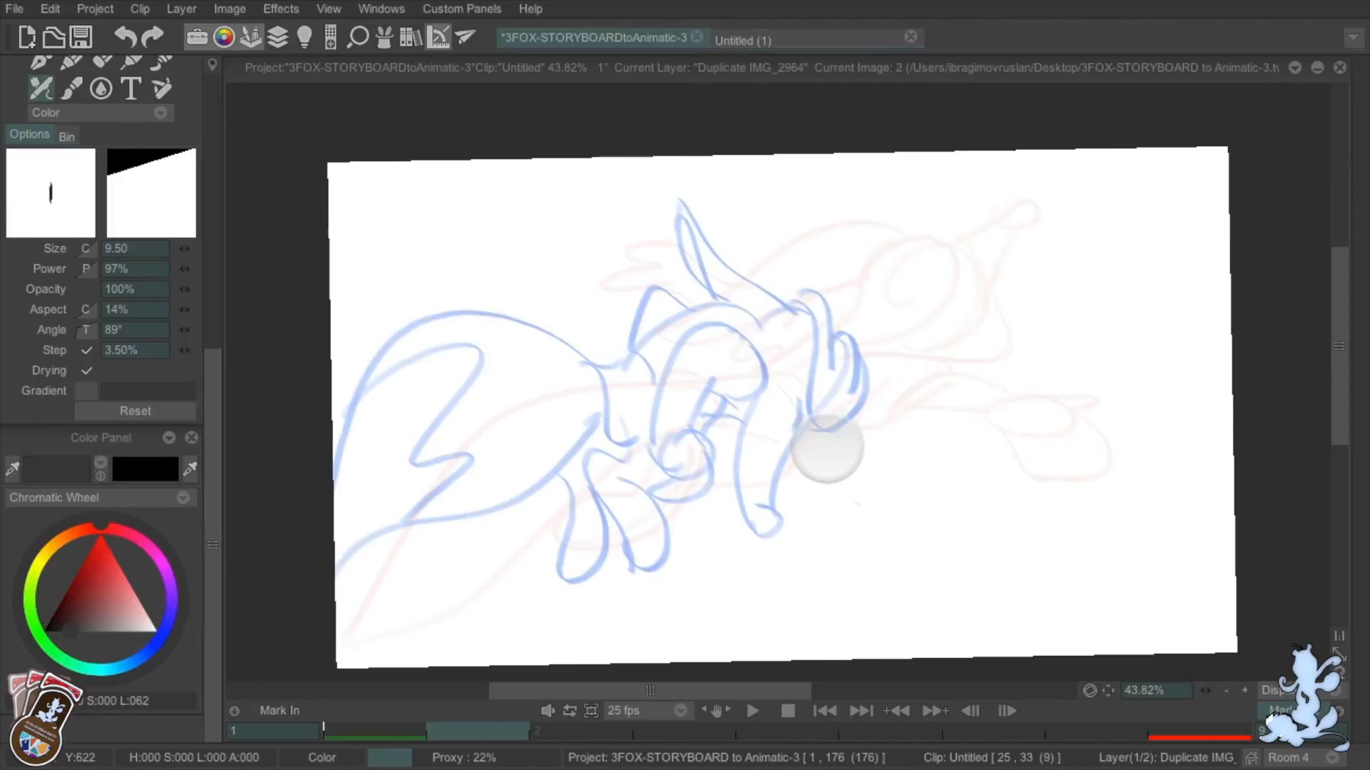
key("Left")
key("Right")
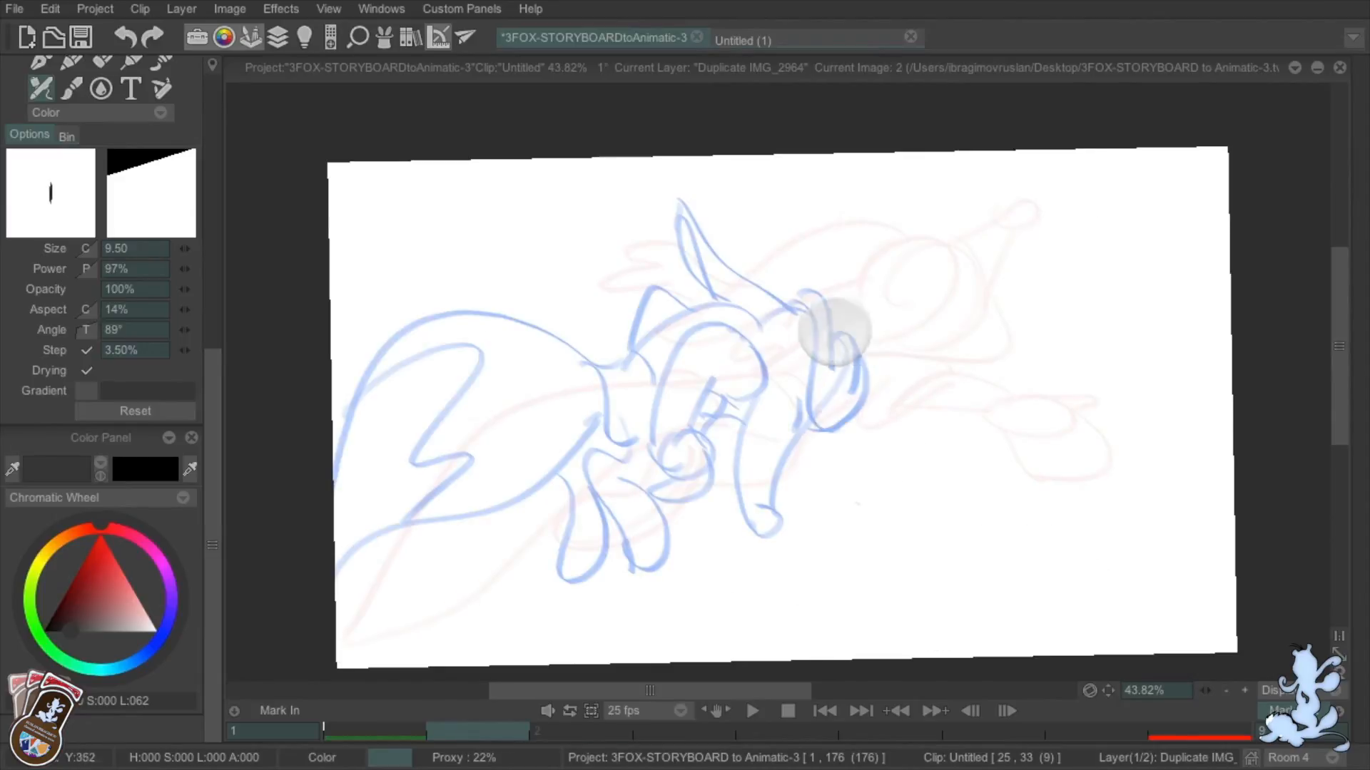
mouse_move(817, 293)
left_mouse_down()
mouse_move(843, 333)
mouse_move(797, 461)
mouse_move(874, 320)
mouse_move(827, 389)
left_mouse_up()
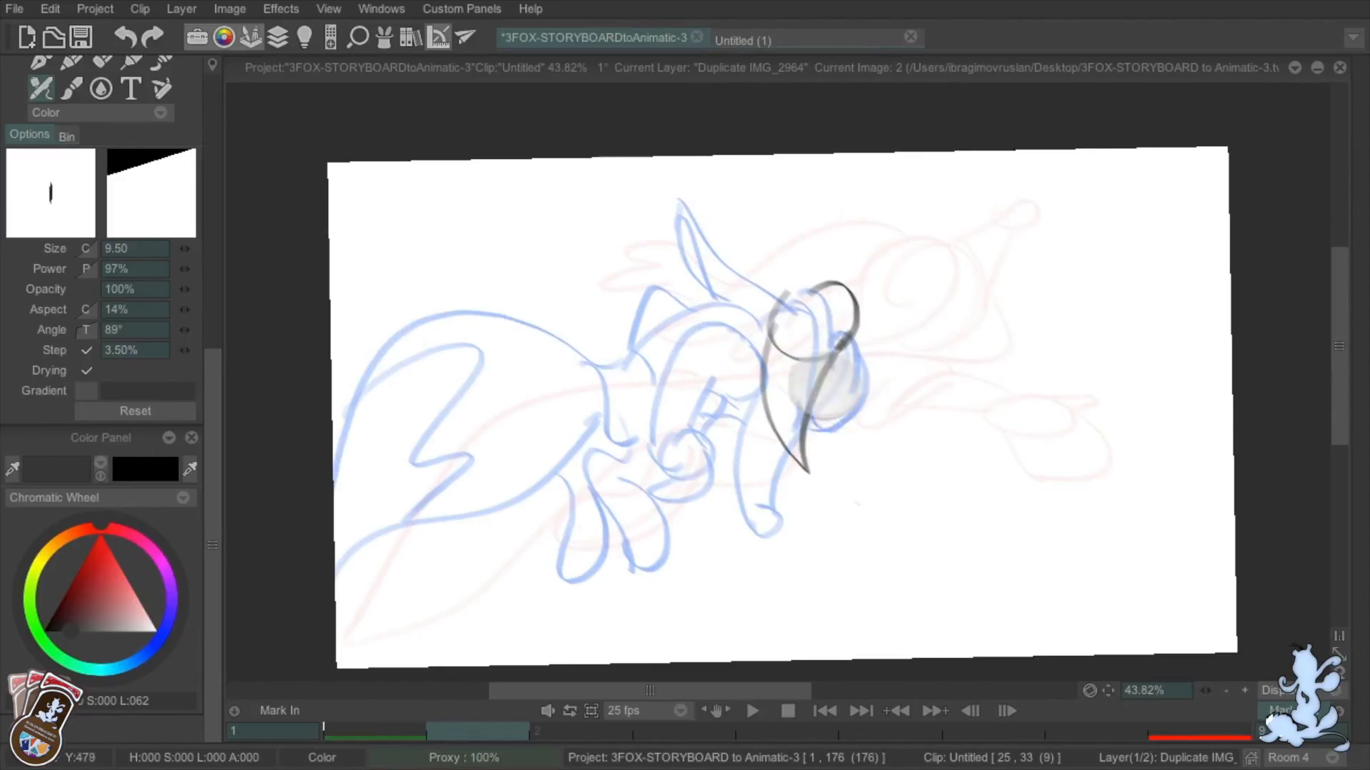
left_click_drag(818, 477, 1017, 289)
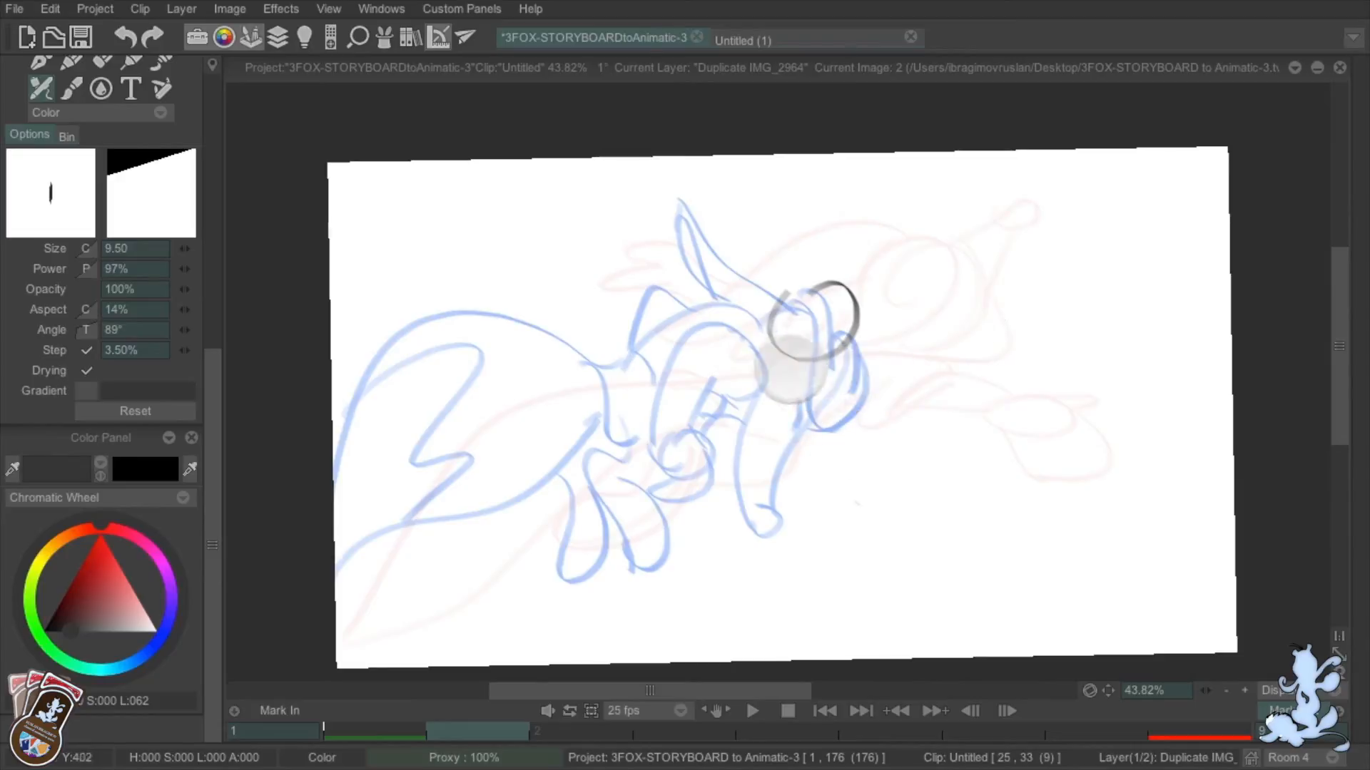
left_click_drag(844, 286, 840, 458)
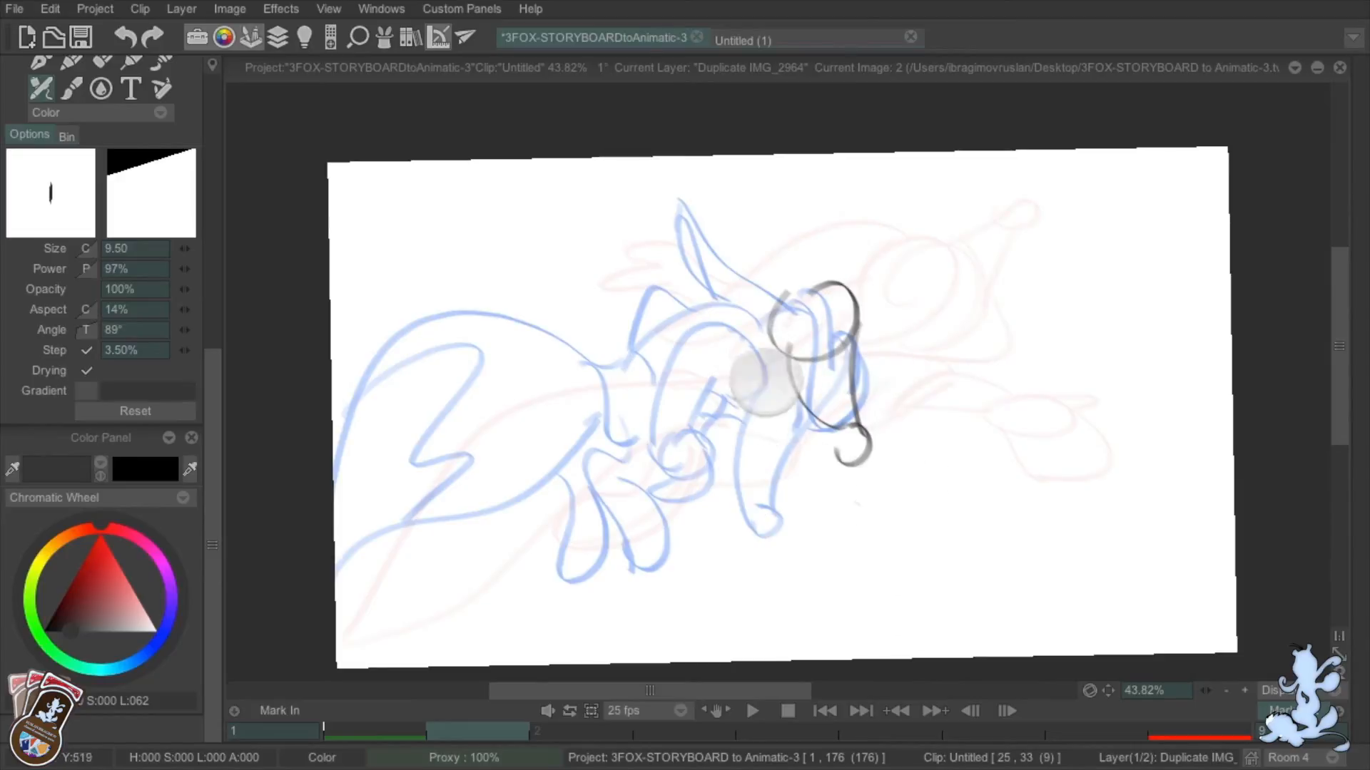
left_click_drag(746, 403, 792, 424)
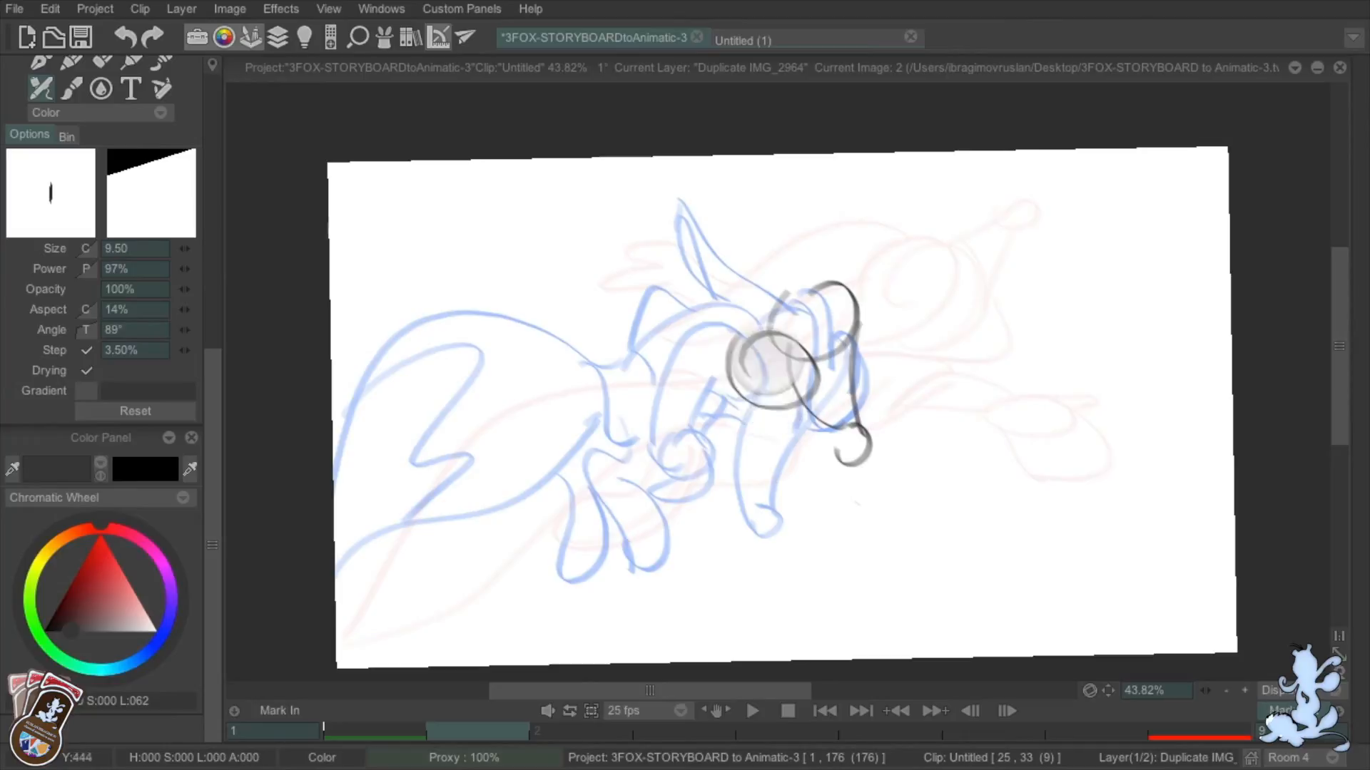
mouse_move(767, 367)
left_mouse_down()
mouse_move(780, 459)
mouse_move(738, 507)
mouse_move(758, 503)
left_mouse_up()
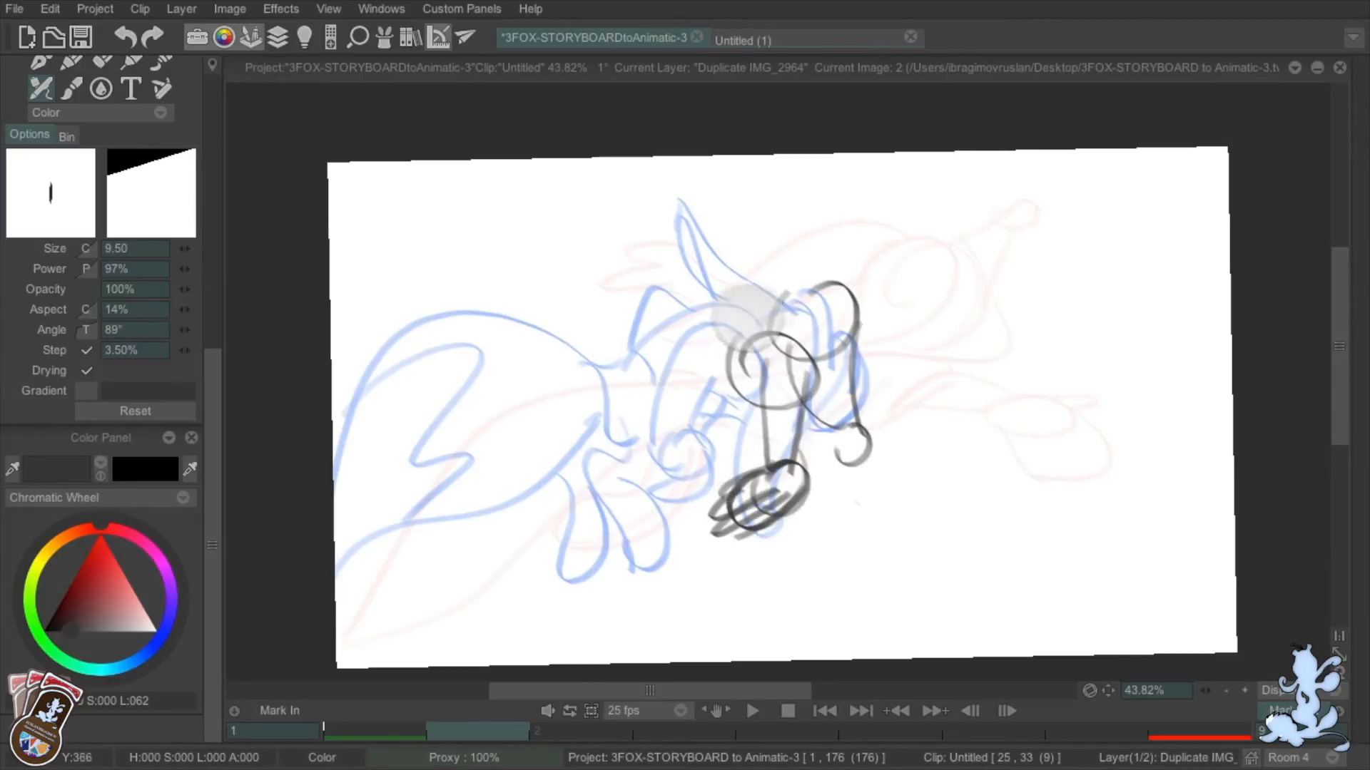
Sketch the fox's back, long tail, belly and hind legs on frame 2
mouse_move(760, 314)
left_mouse_down()
mouse_move(651, 358)
mouse_move(581, 358)
mouse_move(419, 428)
mouse_move(286, 660)
left_mouse_up()
left_click_drag(299, 660, 454, 573)
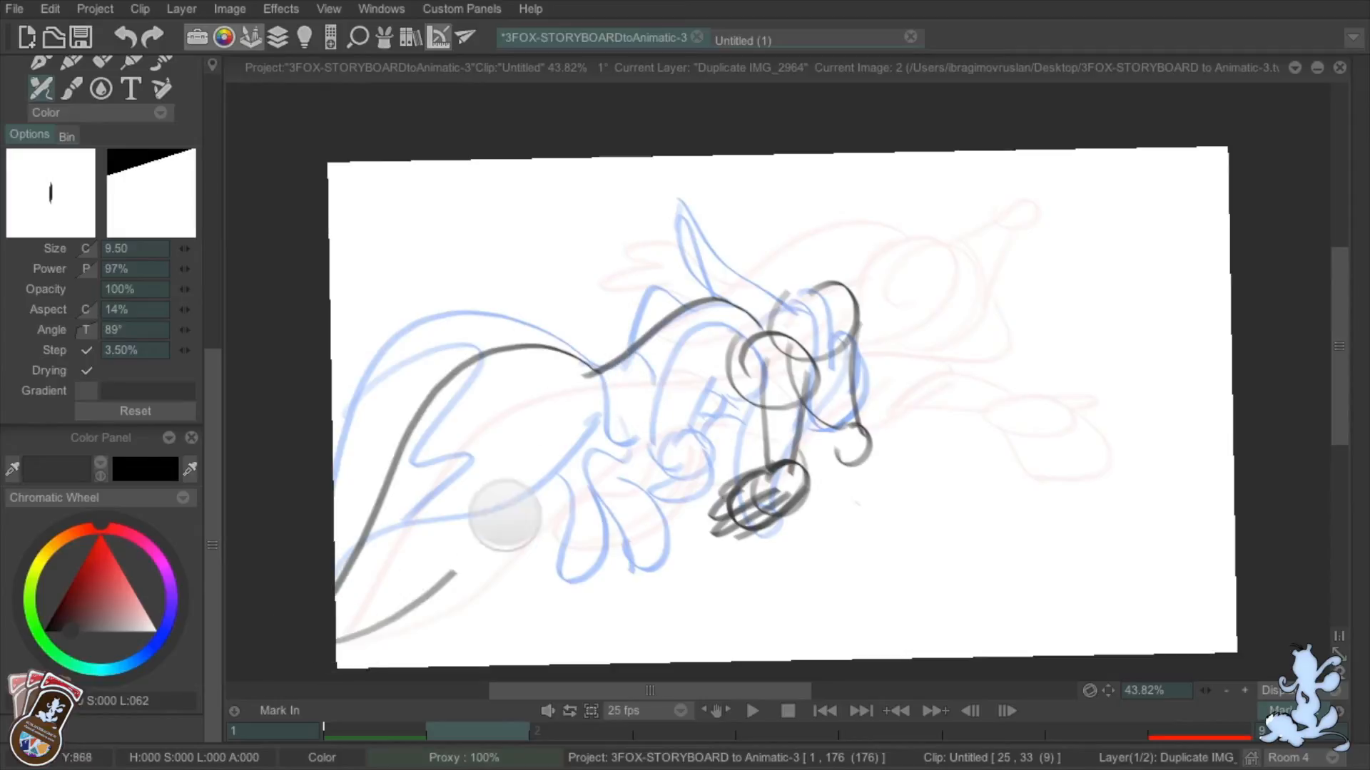
left_click_drag(504, 513, 599, 453)
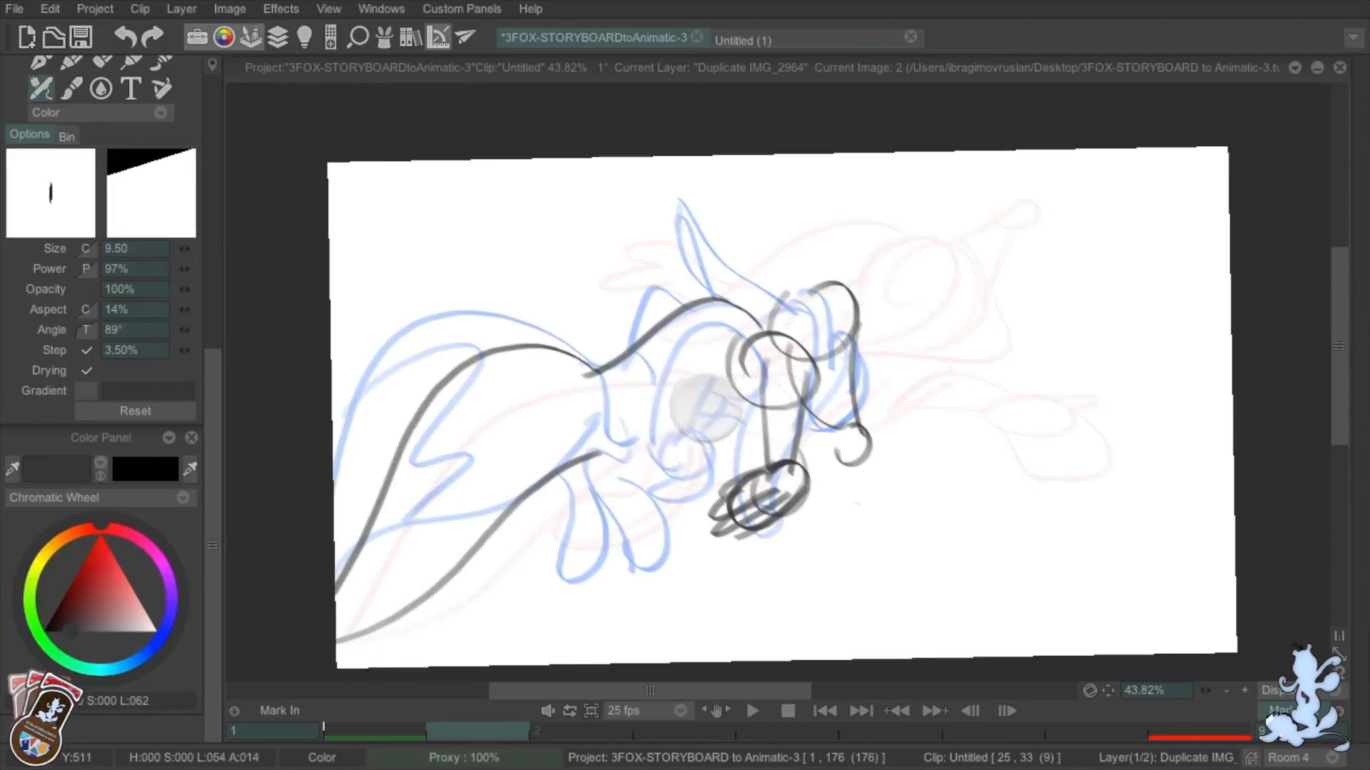
mouse_move(712, 399)
left_mouse_down()
mouse_move(667, 494)
mouse_move(642, 485)
left_mouse_up()
left_click_drag(606, 506, 631, 461)
mouse_move(549, 474)
left_mouse_down()
mouse_move(570, 524)
mouse_move(620, 485)
left_mouse_up()
Sketch the raised far elbow behind the back and the backward-trailing ears on frame 2
left_click_drag(631, 335, 696, 304)
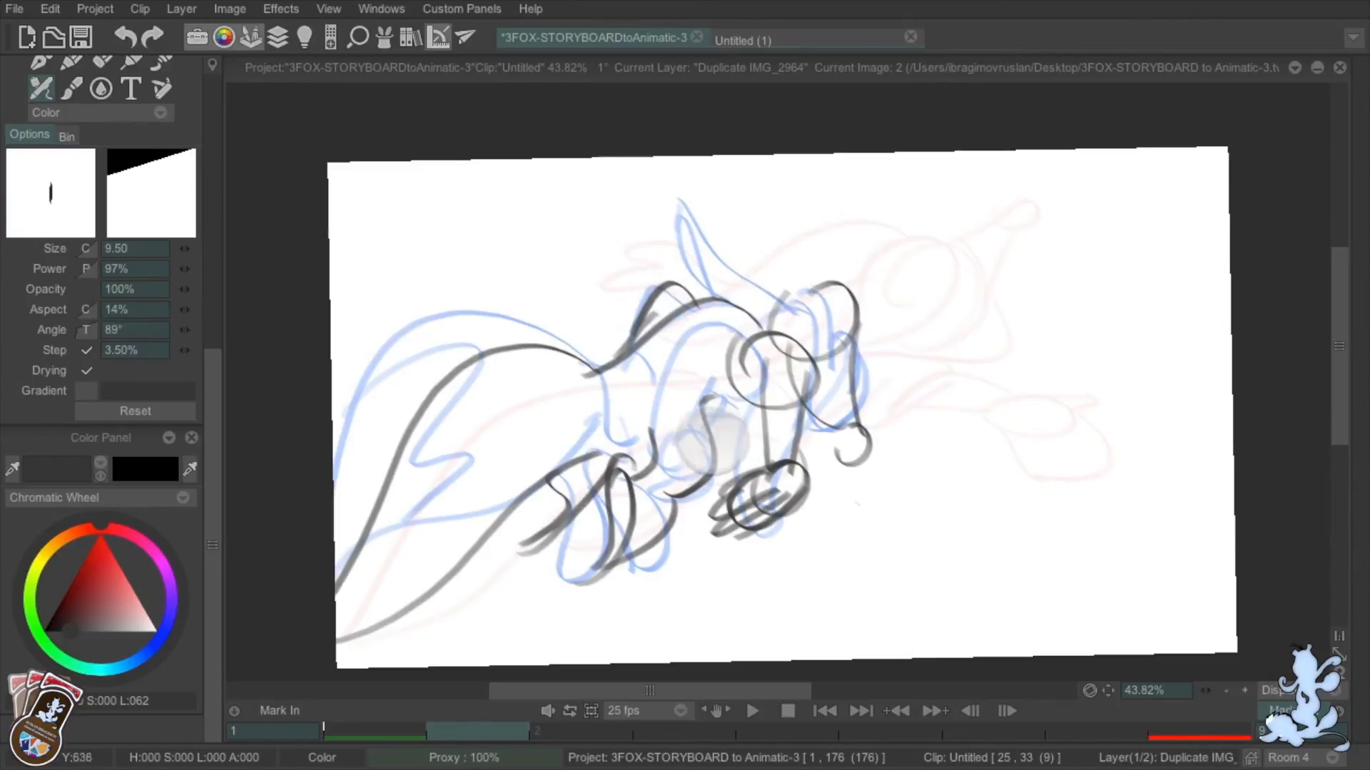
left_click_drag(791, 303, 634, 233)
left_click_drag(689, 277, 815, 309)
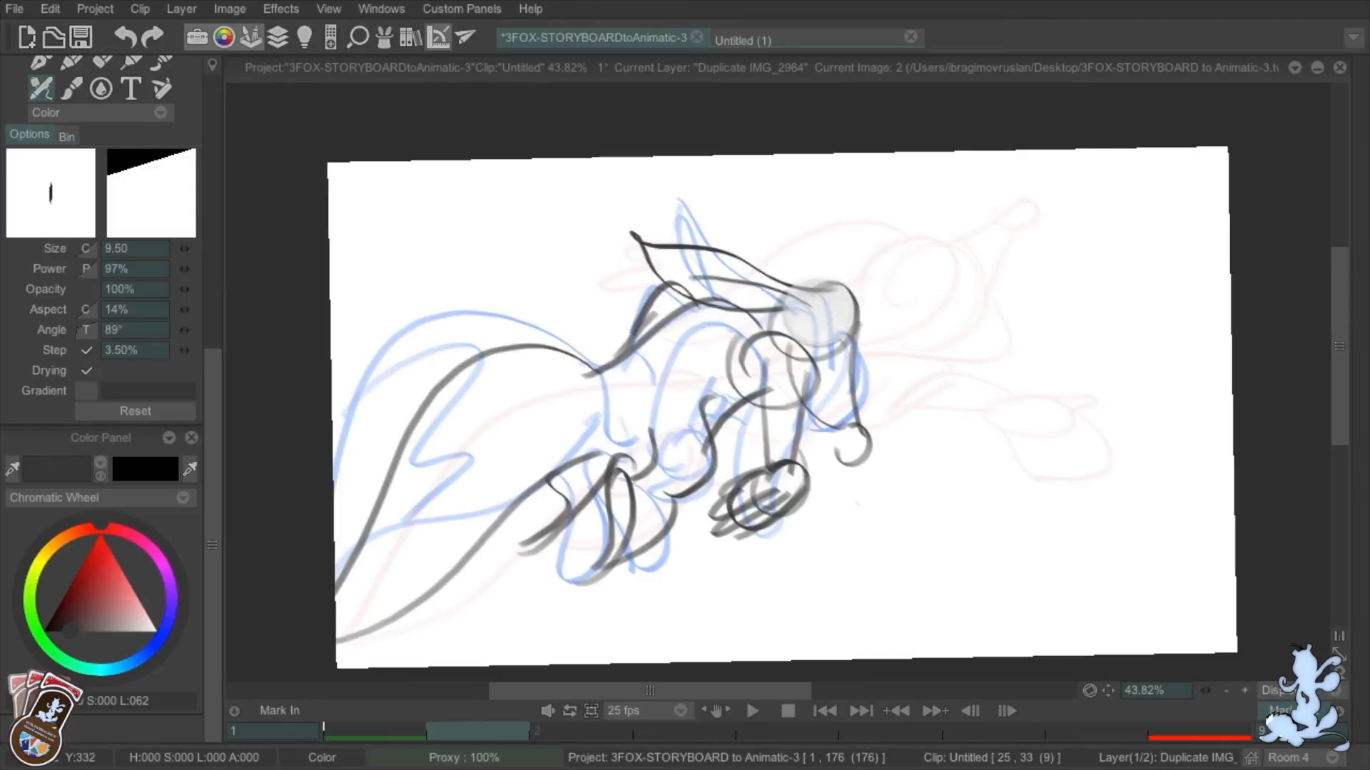
On frame 3, sketch the fox's head slightly further forward, with its snout, nose and swept-back ears
key("Right")
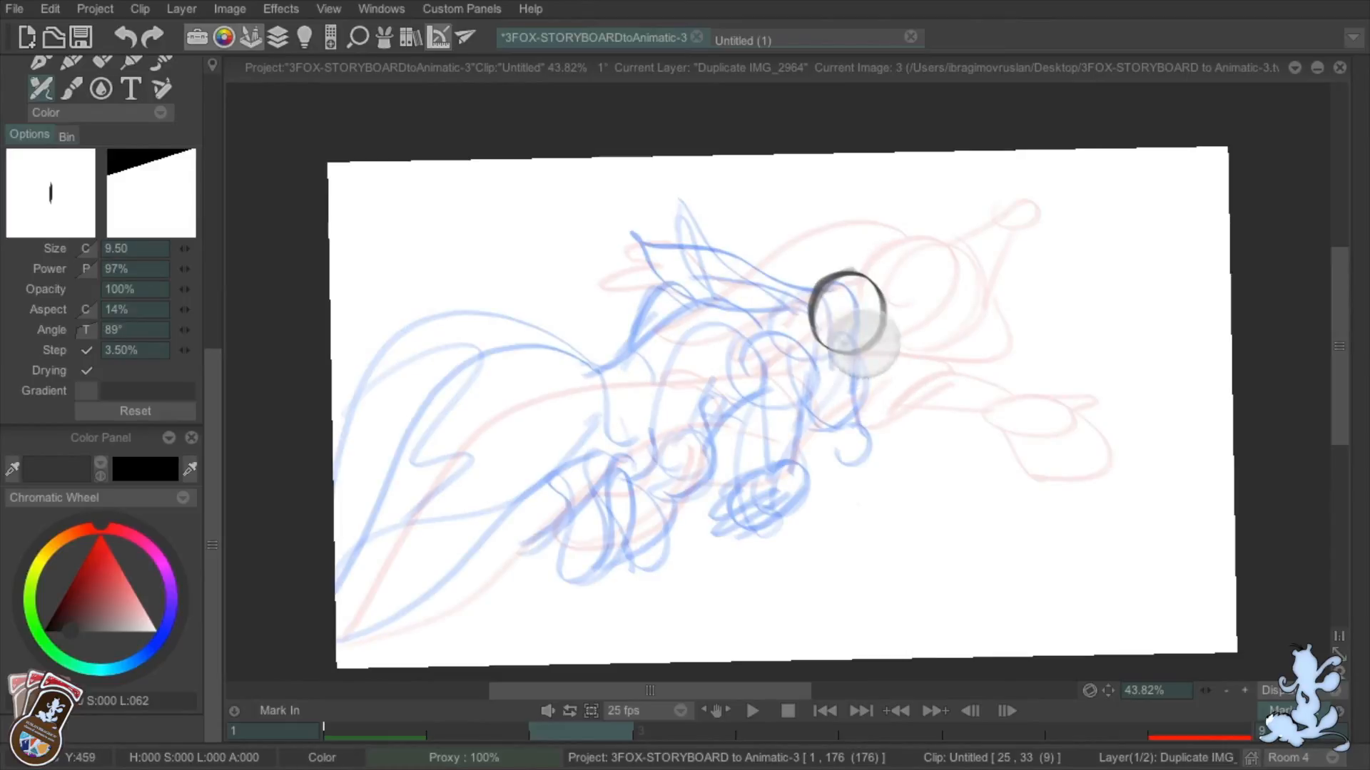
left_click_drag(841, 337, 915, 357)
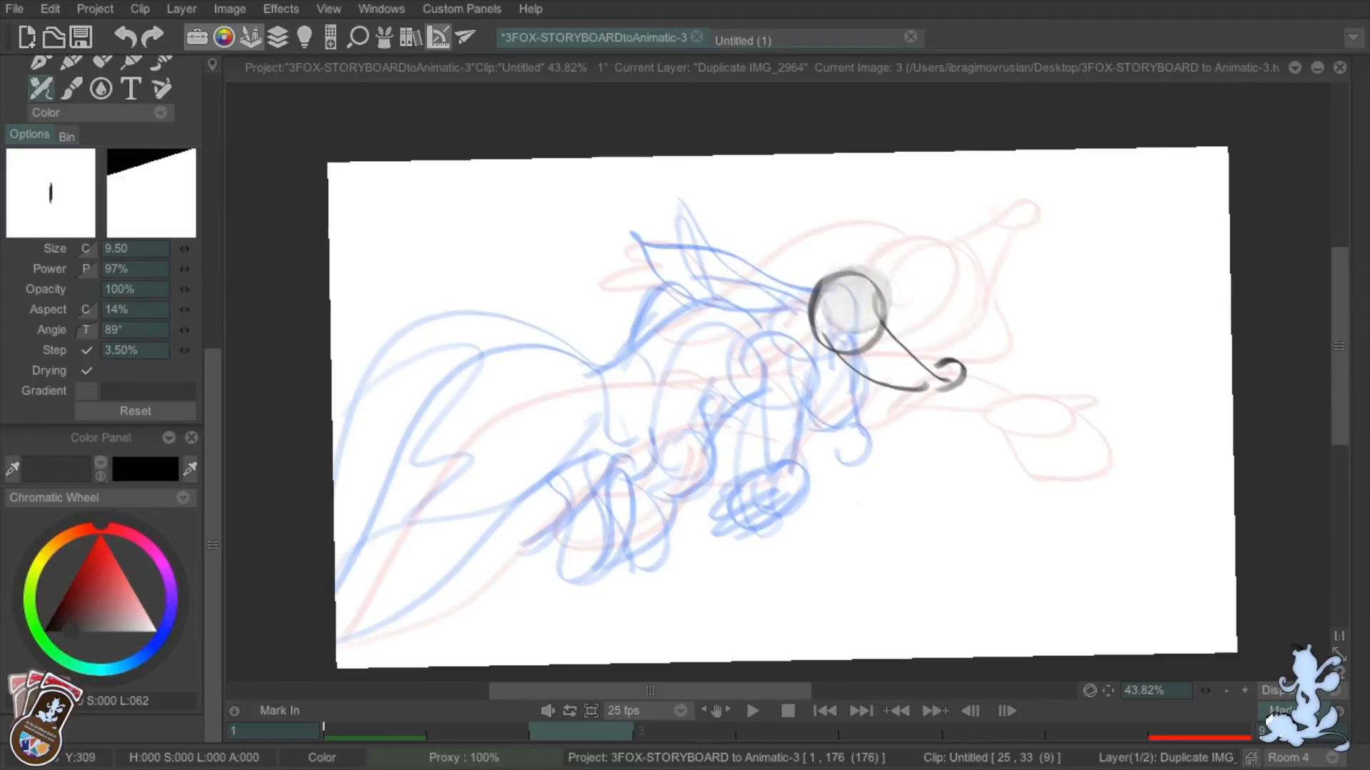
mouse_move(820, 300)
left_mouse_down()
mouse_move(627, 269)
mouse_move(820, 306)
left_mouse_up()
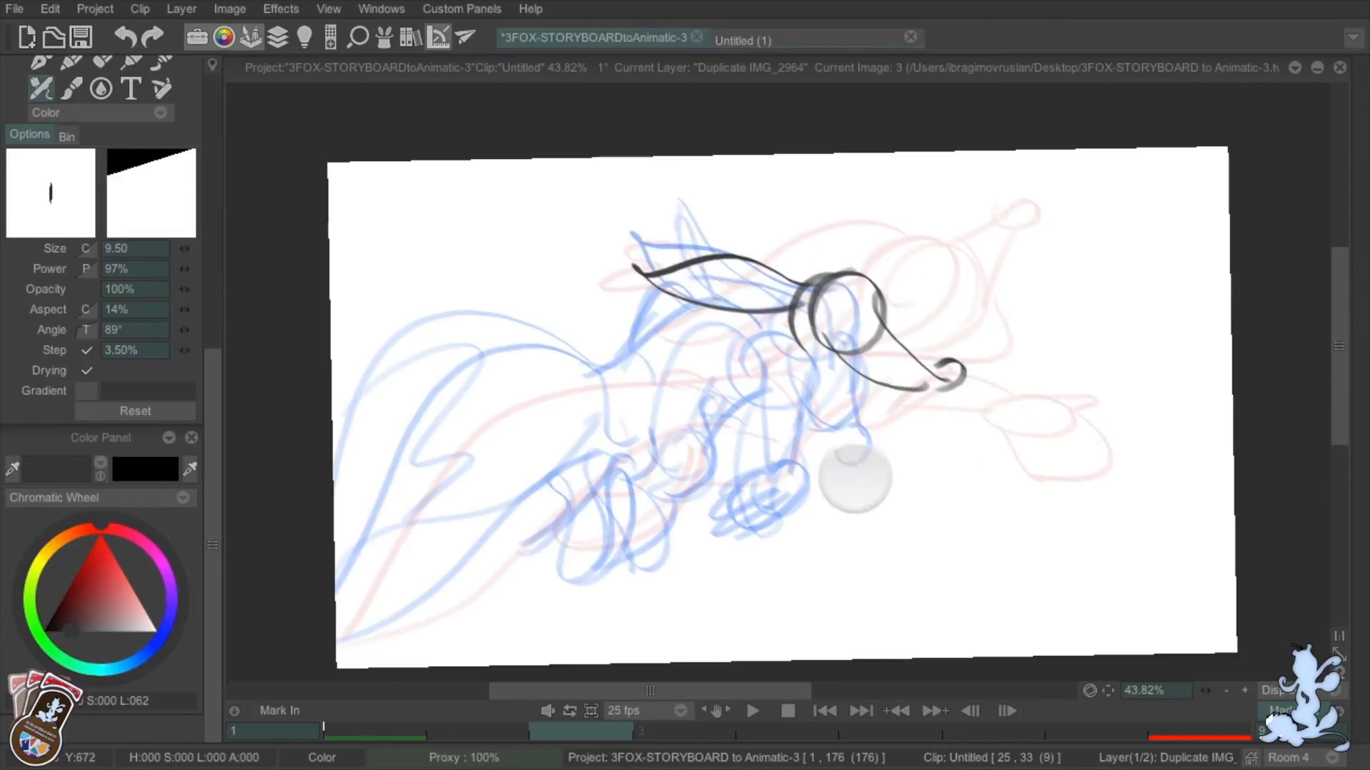
Sketch the fox's front arm and hand, chest, belly and hind leg on frame 3
mouse_move(845, 382)
left_mouse_down()
mouse_move(896, 452)
mouse_move(820, 513)
left_mouse_up()
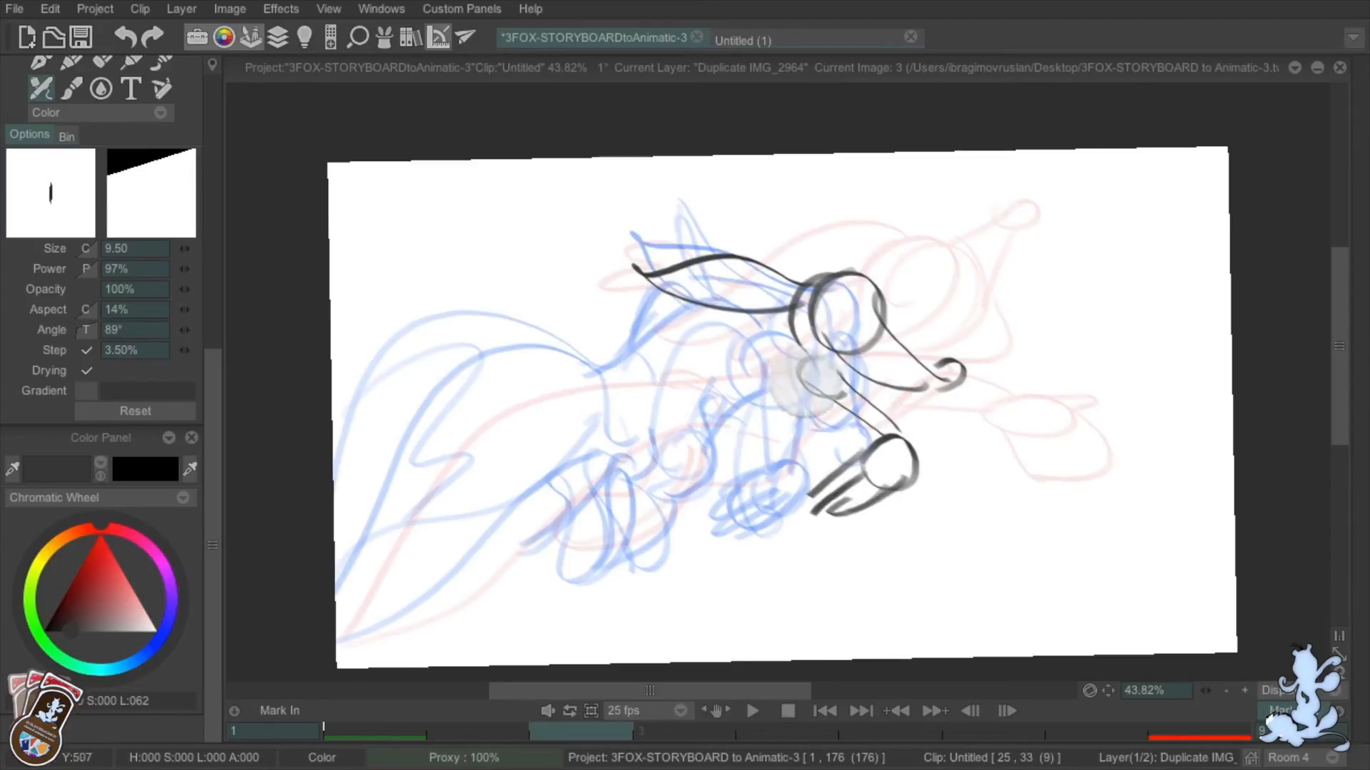
mouse_move(774, 372)
left_mouse_down()
mouse_move(564, 567)
mouse_move(667, 446)
left_mouse_up()
left_click_drag(736, 414, 697, 460)
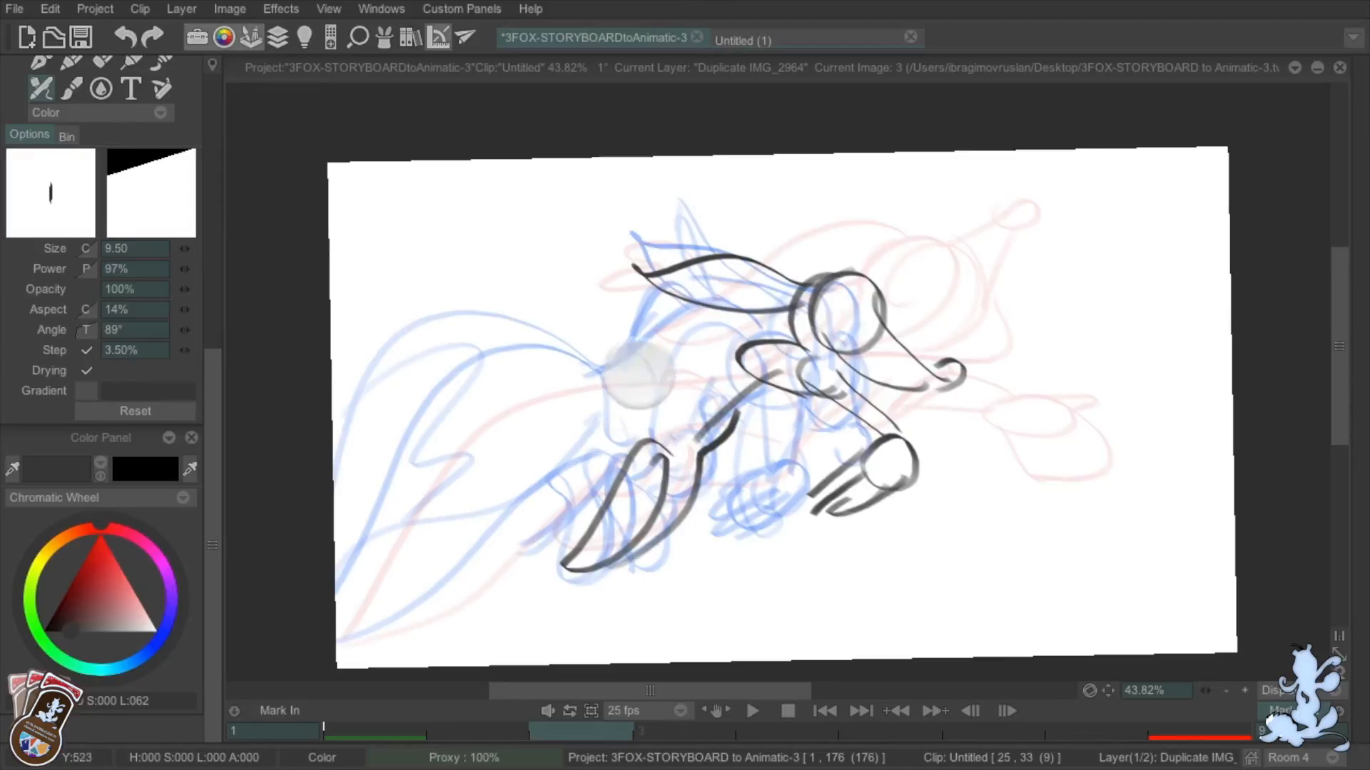
Sketch the tail with its zigzag tip marking, the back and the trailing arm on frame 3
mouse_move(600, 370)
left_mouse_down()
mouse_move(346, 614)
mouse_move(498, 553)
mouse_move(656, 425)
left_mouse_up()
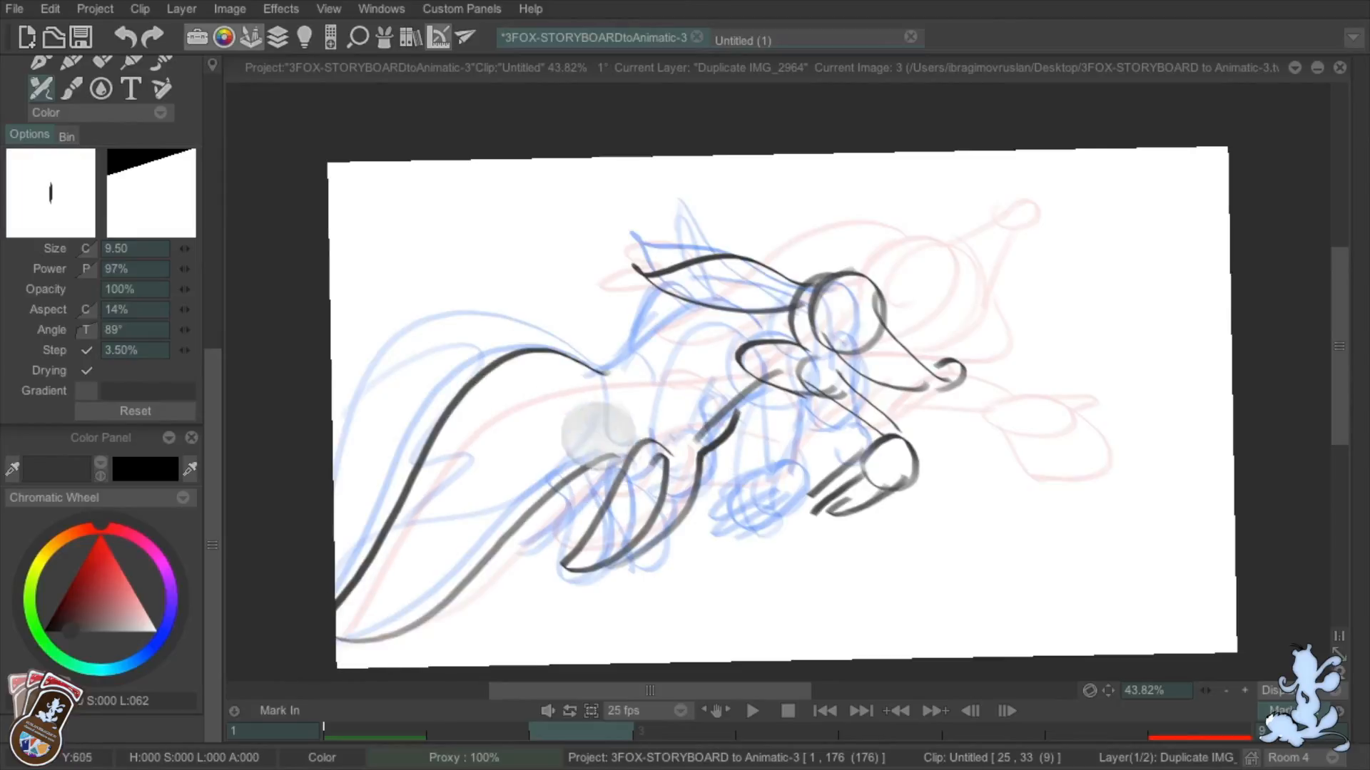
mouse_move(418, 482)
left_mouse_down()
mouse_move(469, 520)
mouse_move(455, 599)
left_mouse_up()
left_click_drag(631, 400, 727, 312)
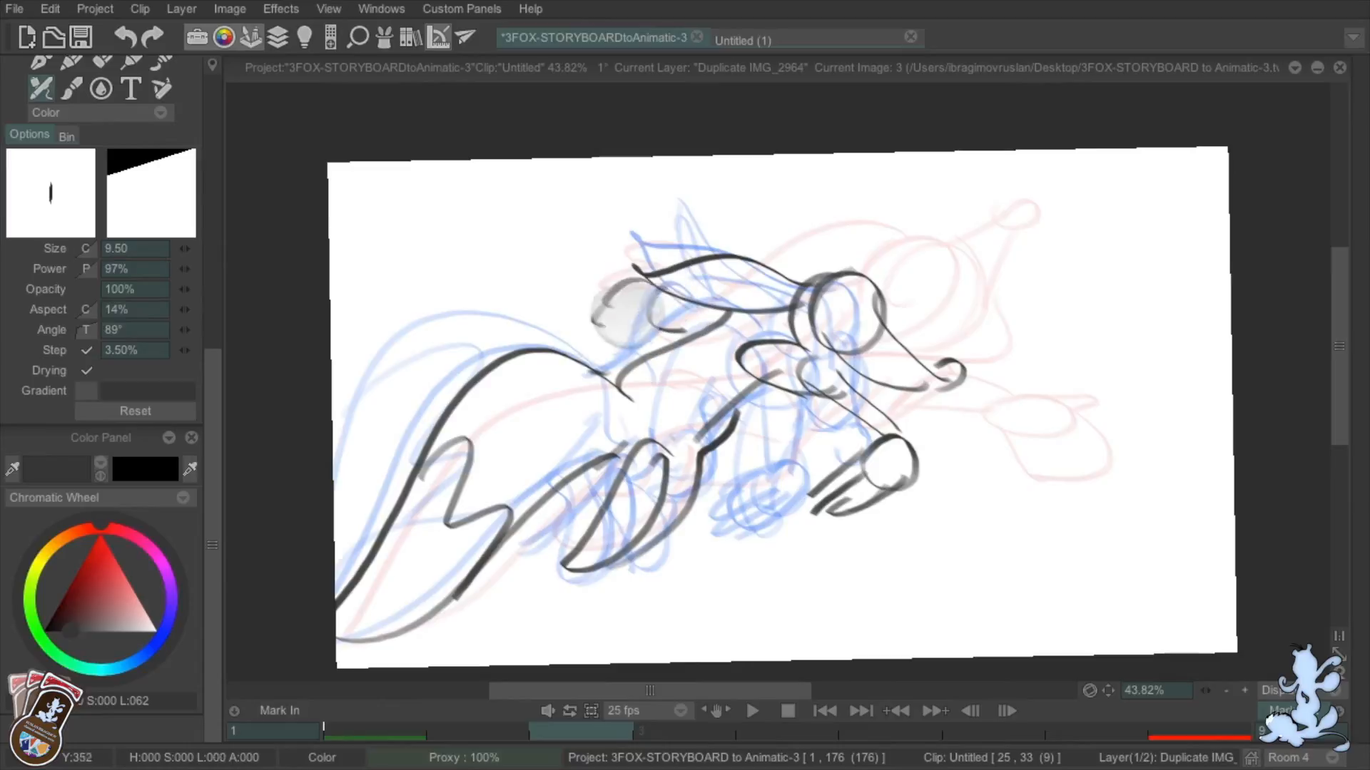
On frame 4, sketch the fox's head circle, swept-back ears and upturned snout ending in a round nose
key("Right")
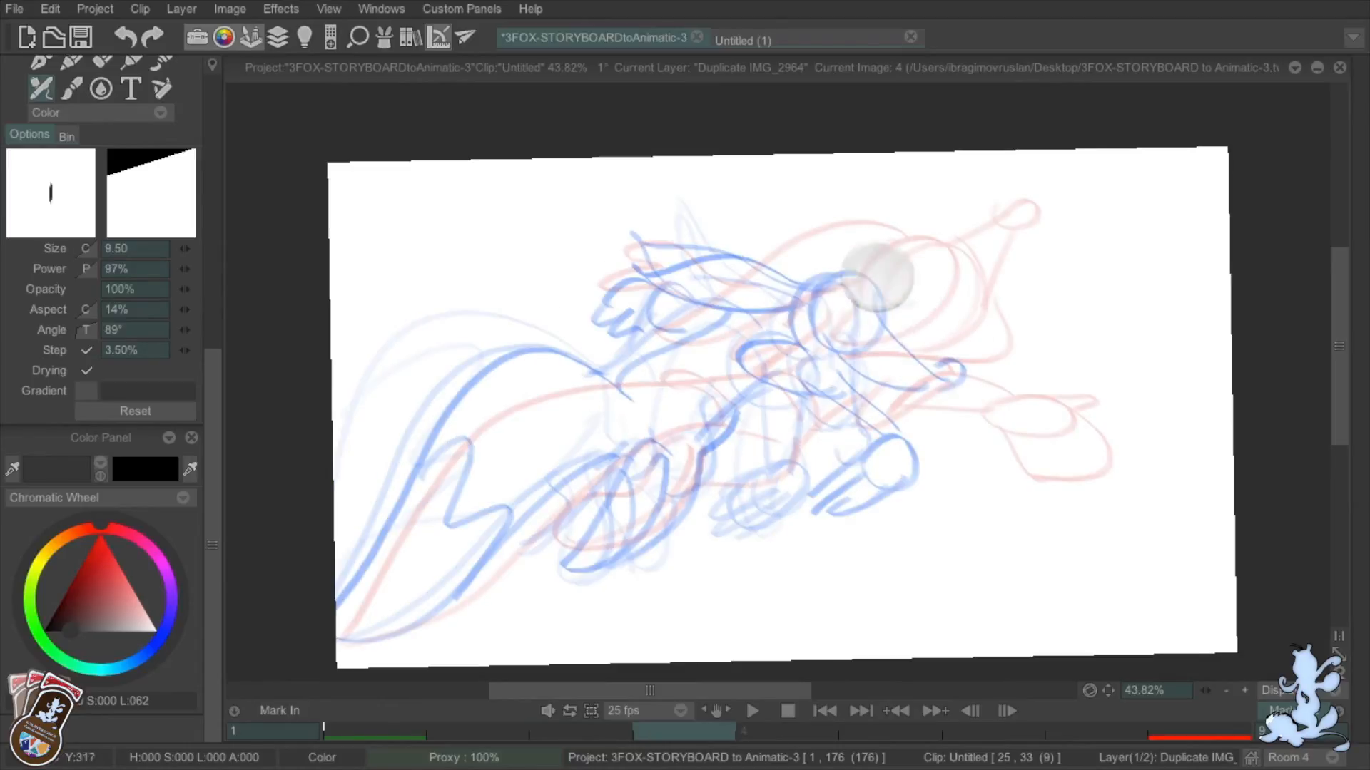
mouse_move(814, 327)
left_mouse_down()
mouse_move(855, 345)
mouse_move(888, 271)
mouse_move(1041, 239)
left_mouse_up()
mouse_move(881, 353)
left_mouse_down()
mouse_move(1041, 243)
mouse_move(886, 306)
mouse_move(694, 297)
mouse_move(884, 307)
left_mouse_up()
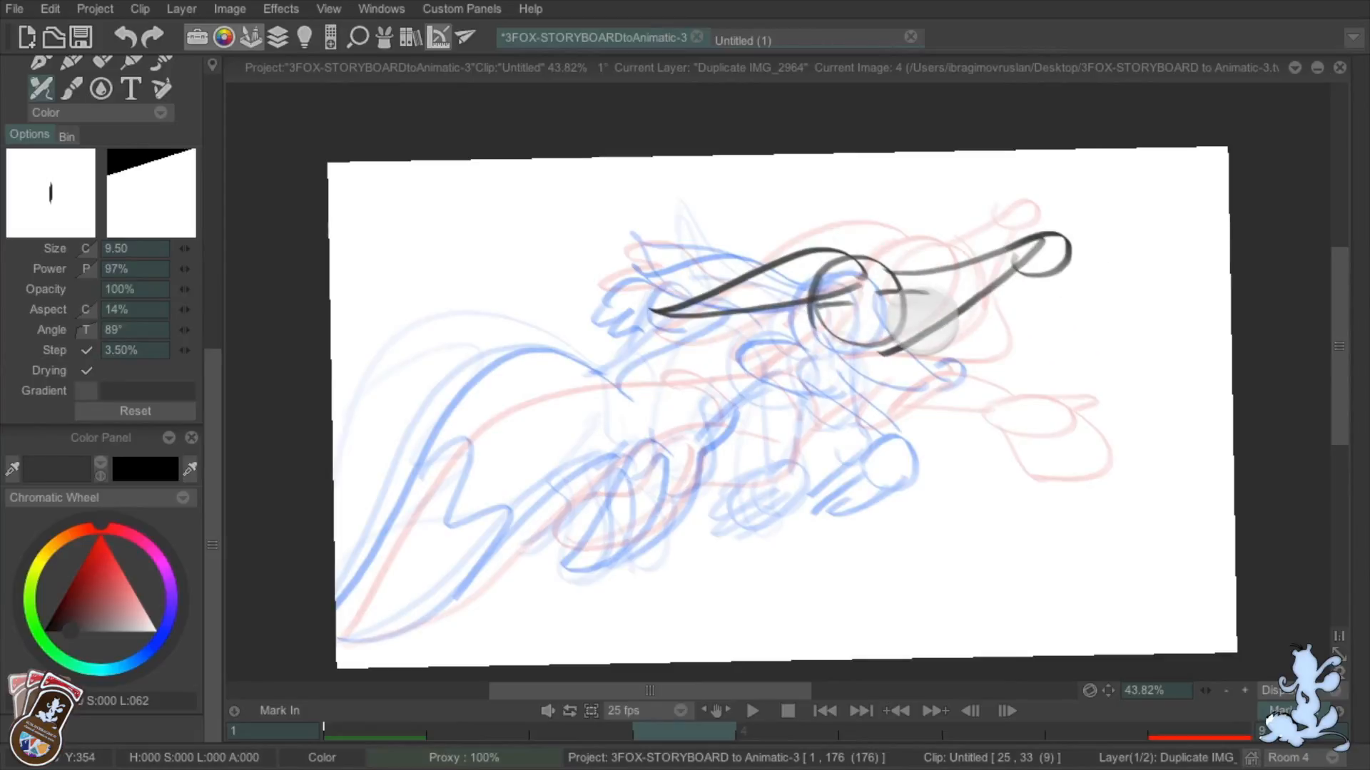
Shade the fox's nose dark on frames 4, 3 and 2
key("Left")
key("Right")
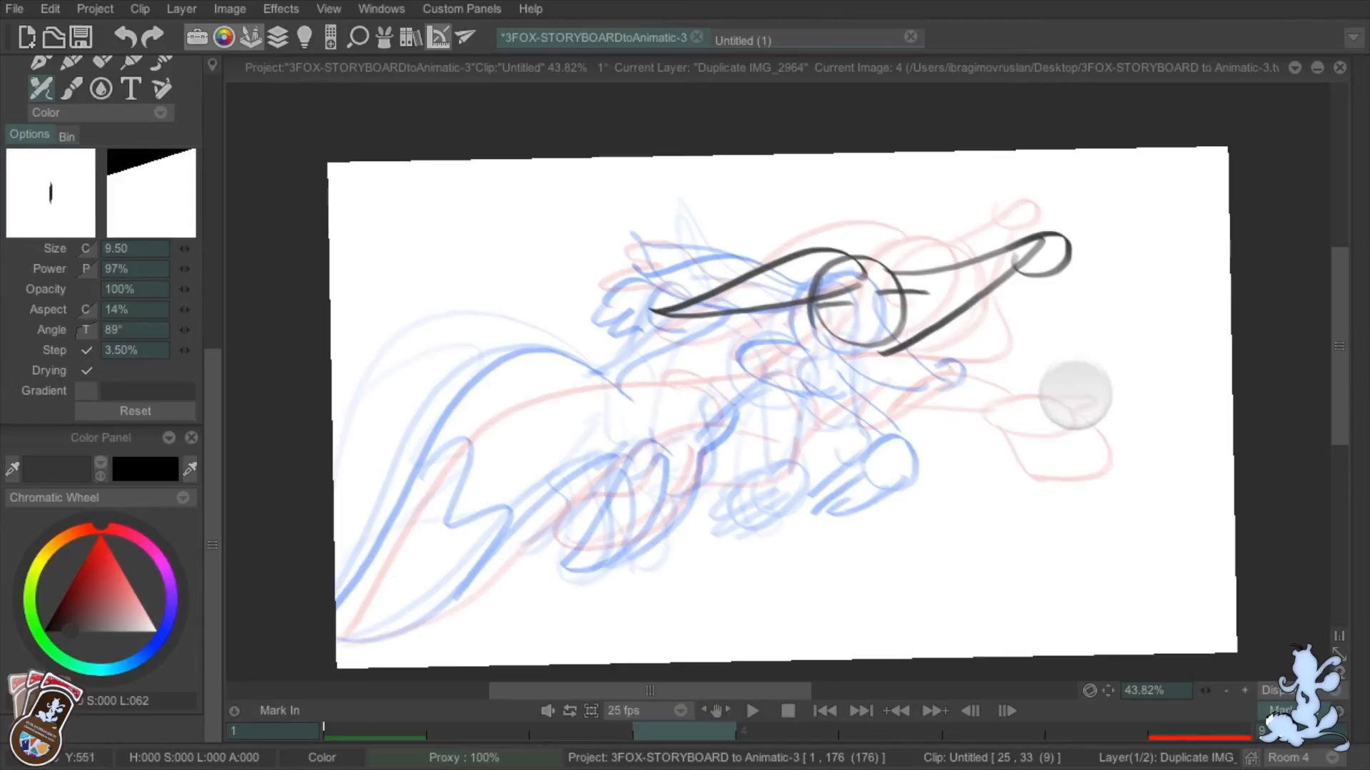
key("Left")
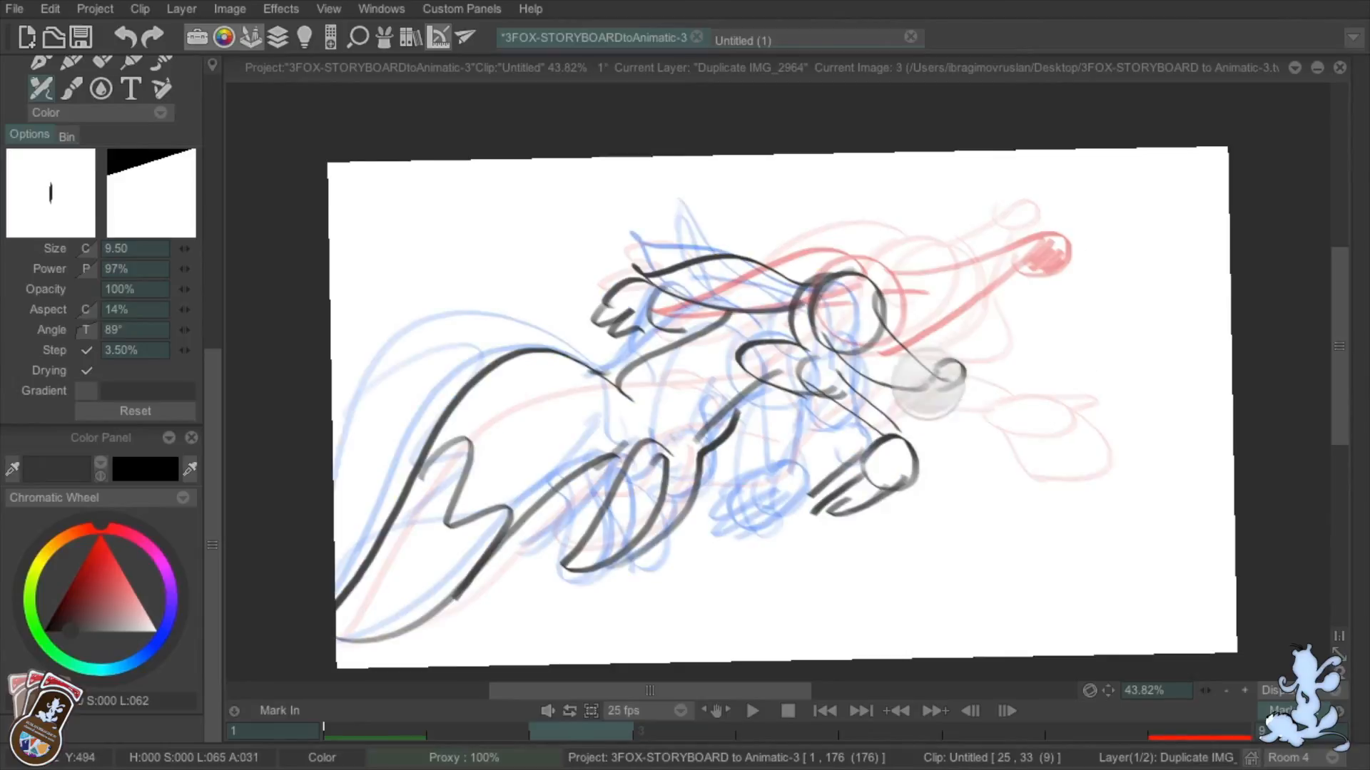
key("Left")
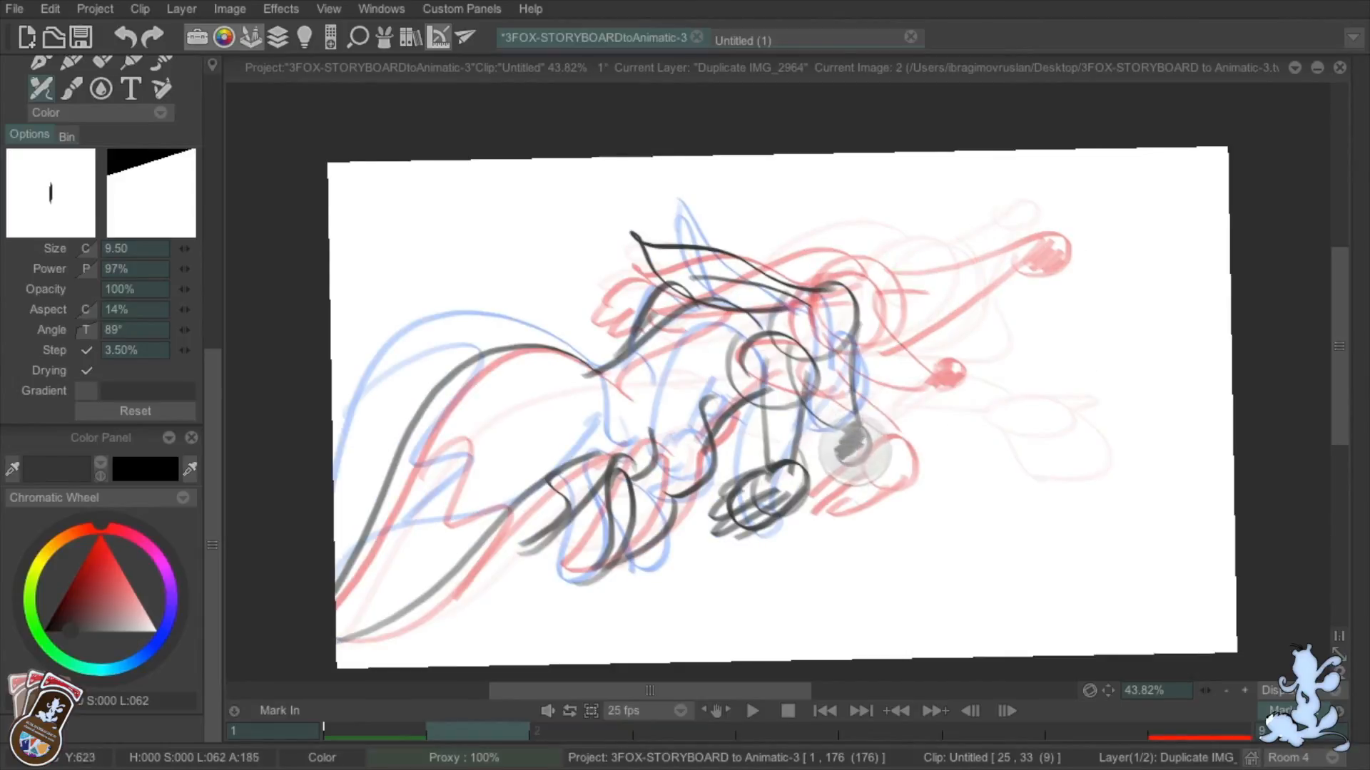
key("Left")
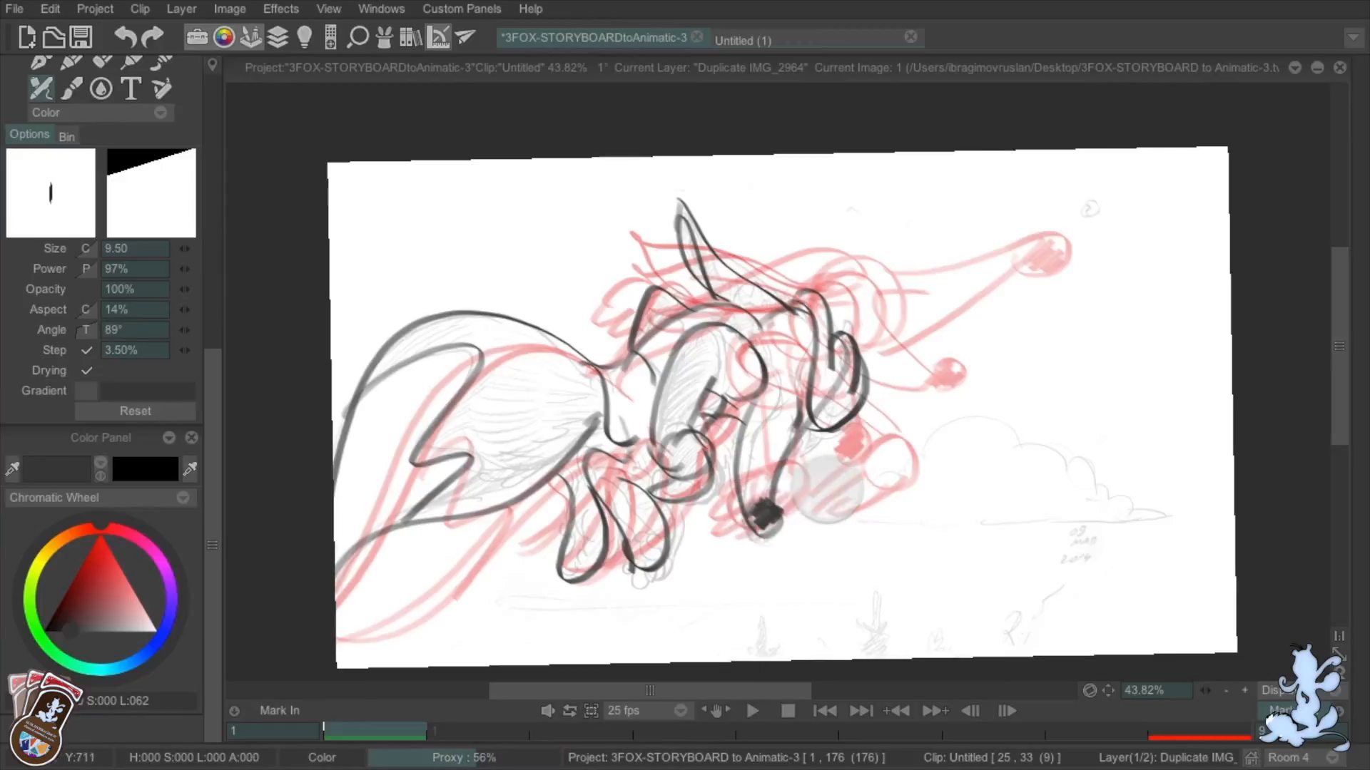
On frame 4, sketch the front arm stretched forward from the chest, with its hand and fingers
key("Right")
key("Right")
key("Right")
left_click_drag(826, 339, 995, 411)
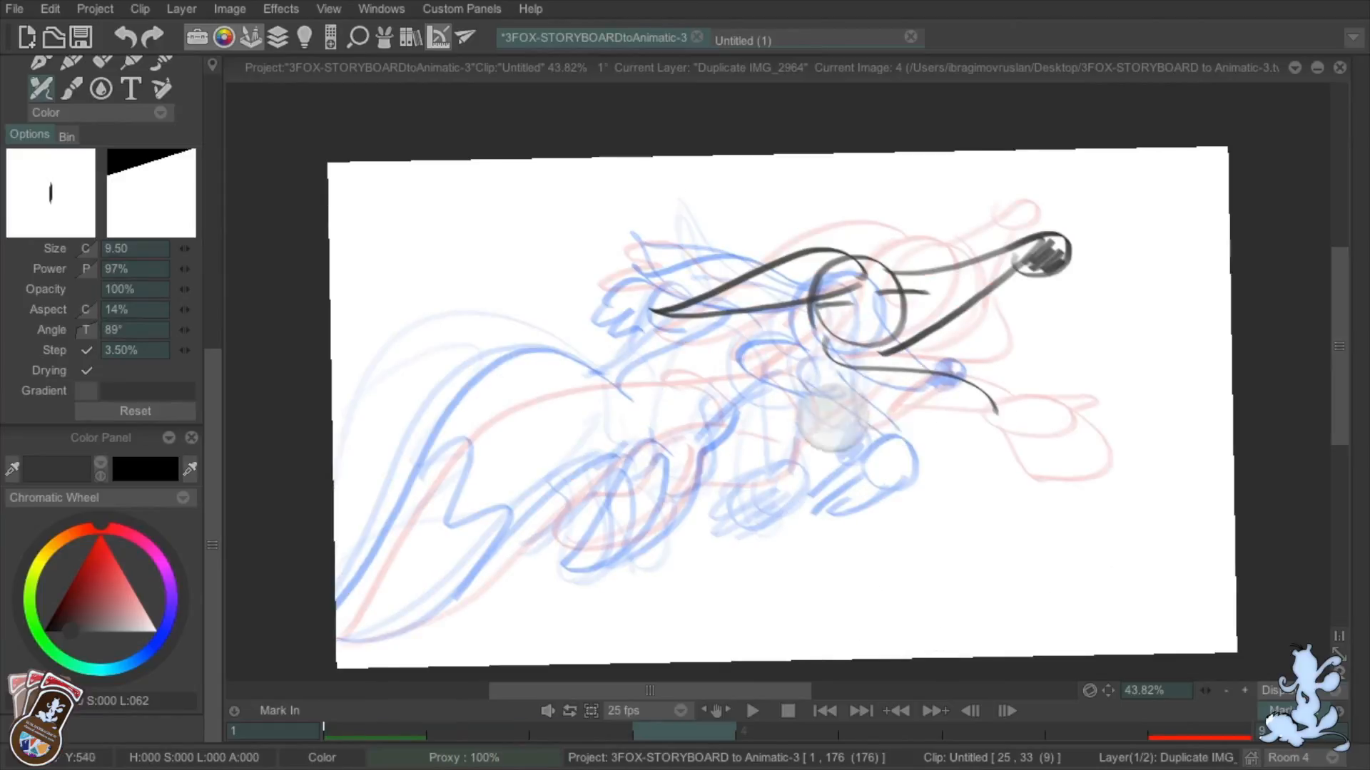
mouse_move(817, 409)
left_mouse_down()
mouse_move(955, 439)
mouse_move(977, 415)
left_mouse_up()
left_click_drag(971, 455, 1002, 491)
left_click_drag(1021, 405, 1058, 488)
left_click_drag(993, 486, 1049, 471)
left_click_drag(978, 415, 1028, 432)
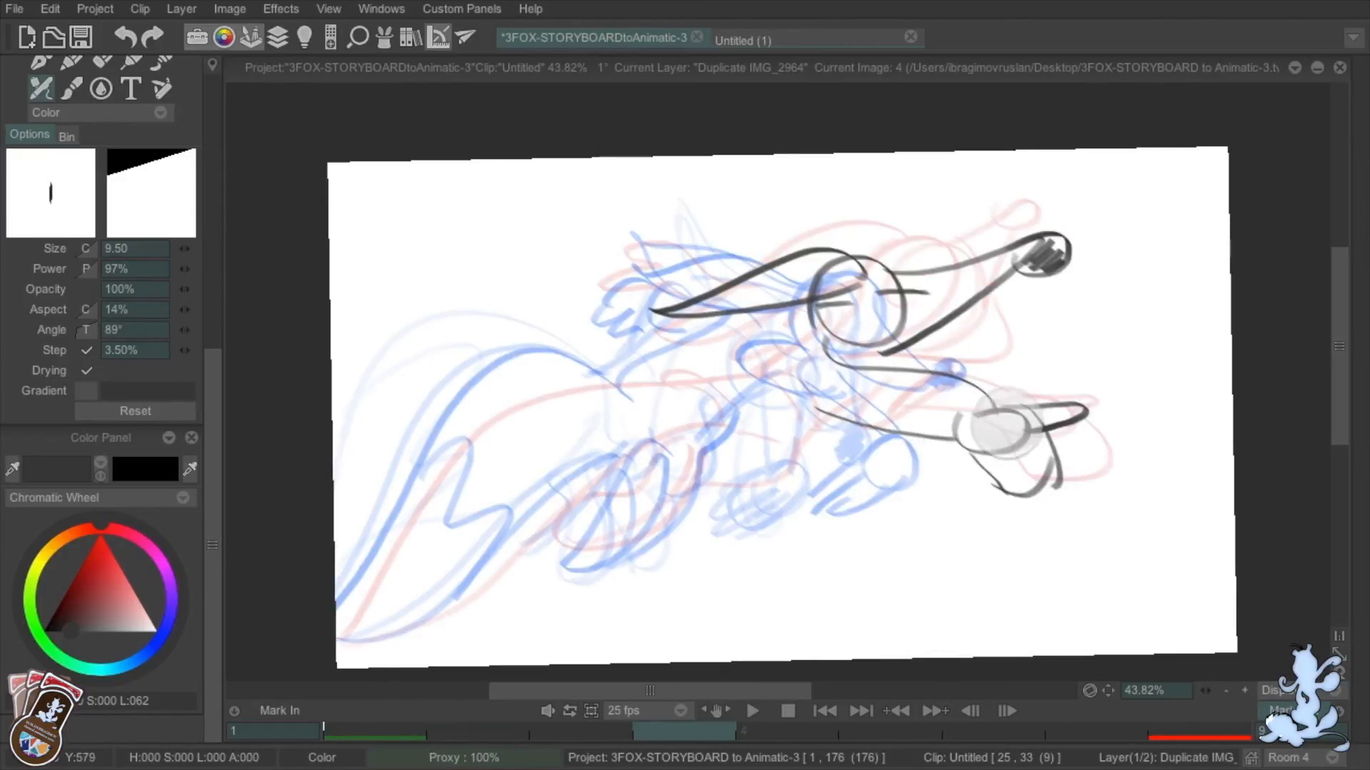
Sketch the belly, hind leg and tail with its zigzag tip marking on frame 4
mouse_move(644, 462)
left_mouse_down()
mouse_move(658, 478)
mouse_move(607, 482)
left_mouse_up()
mouse_move(610, 564)
left_mouse_down()
mouse_move(680, 478)
mouse_move(755, 429)
left_mouse_up()
mouse_move(640, 401)
left_mouse_down()
mouse_move(291, 644)
mouse_move(619, 471)
left_mouse_up()
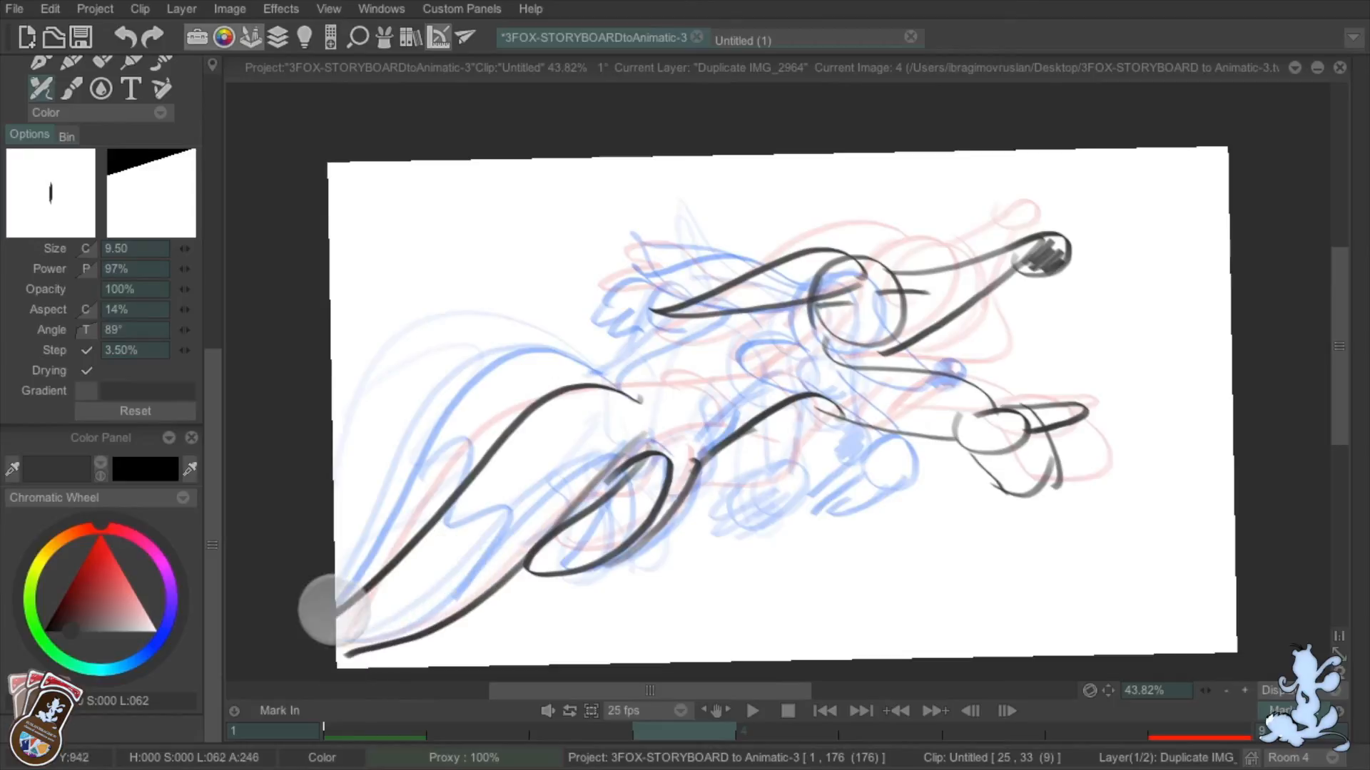
left_click_drag(338, 626, 582, 401)
left_click_drag(425, 542, 441, 617)
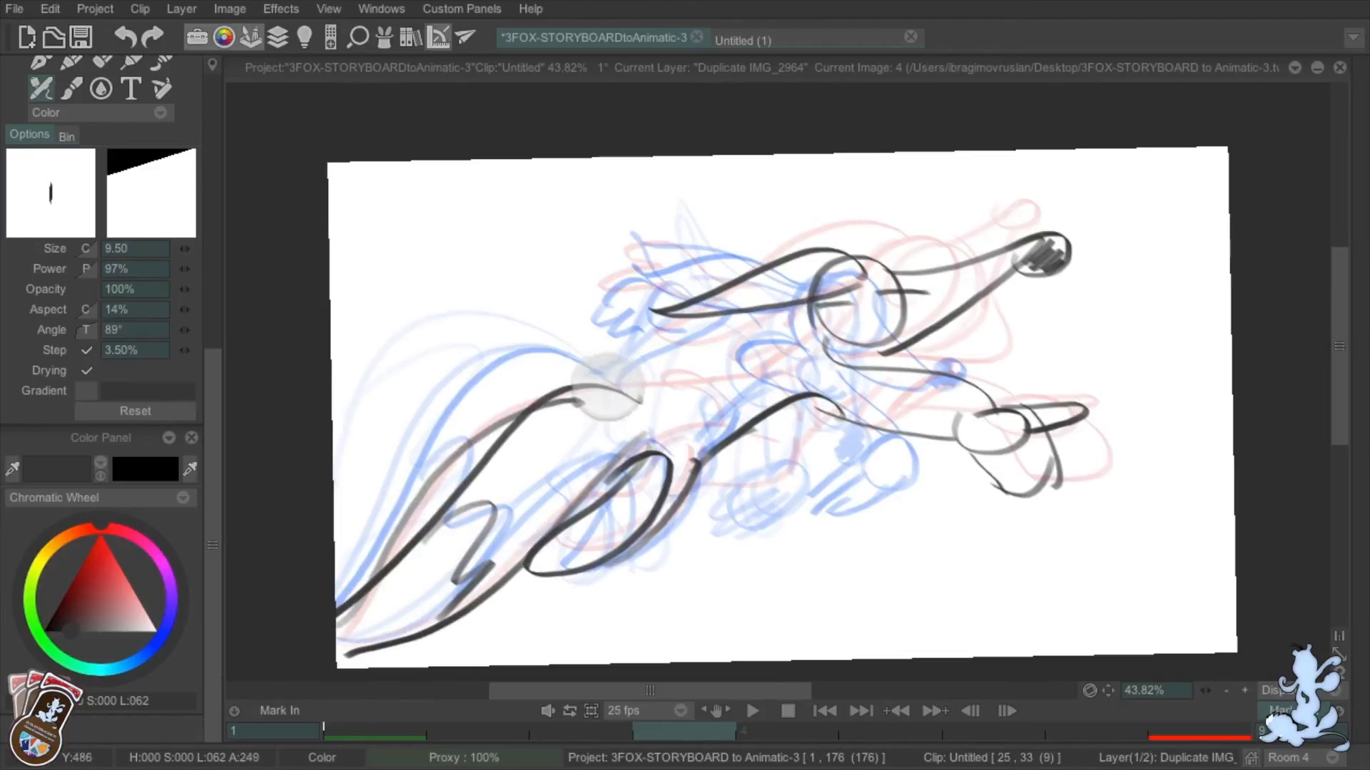
Sketch the back line and the trailing arm with its open hand behind the ears on frame 4
left_click_drag(609, 387, 790, 293)
mouse_move(682, 247)
left_mouse_down()
mouse_move(607, 243)
mouse_move(673, 279)
left_mouse_up()
left_click_drag(691, 276, 719, 288)
left_click_drag(681, 285, 762, 332)
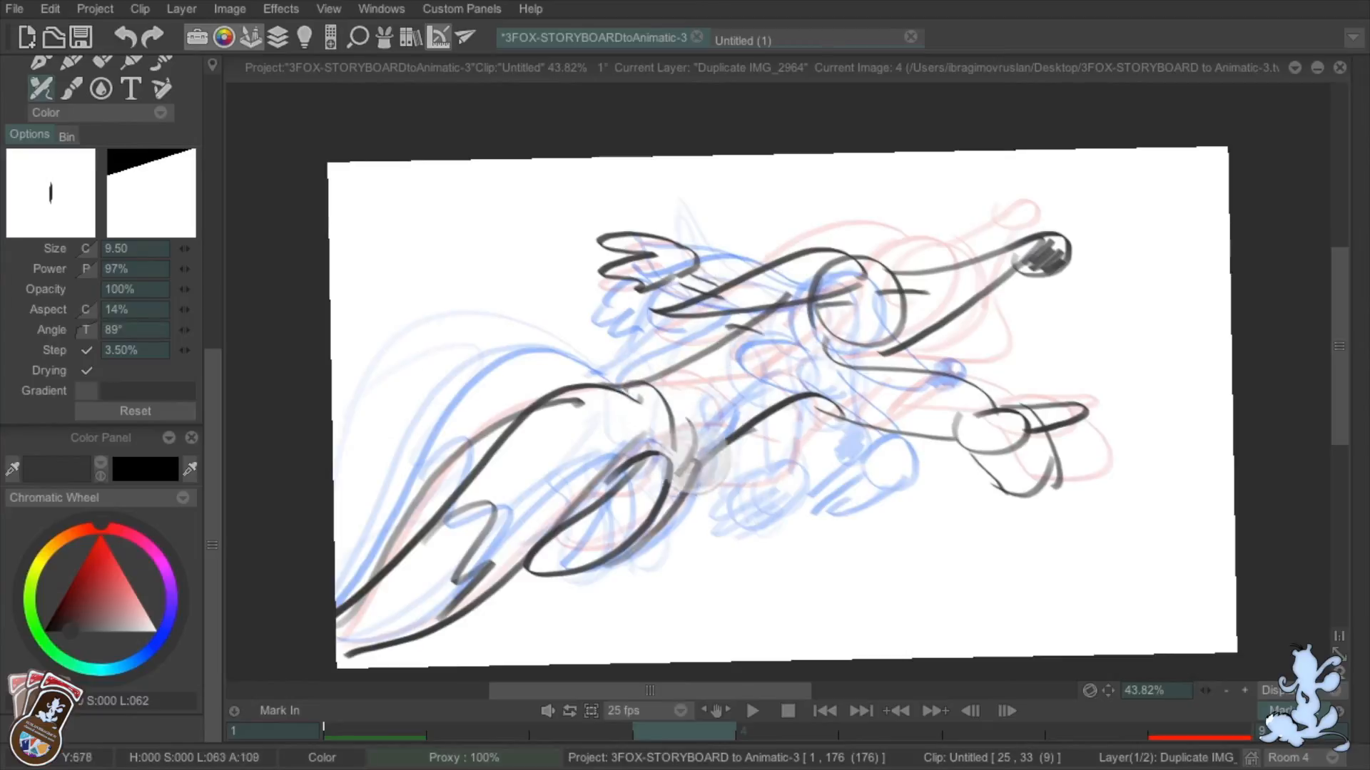
Compare the poses across frames and reinforce the head contour on frames 4, 3 and 2
key("Left")
key("Left")
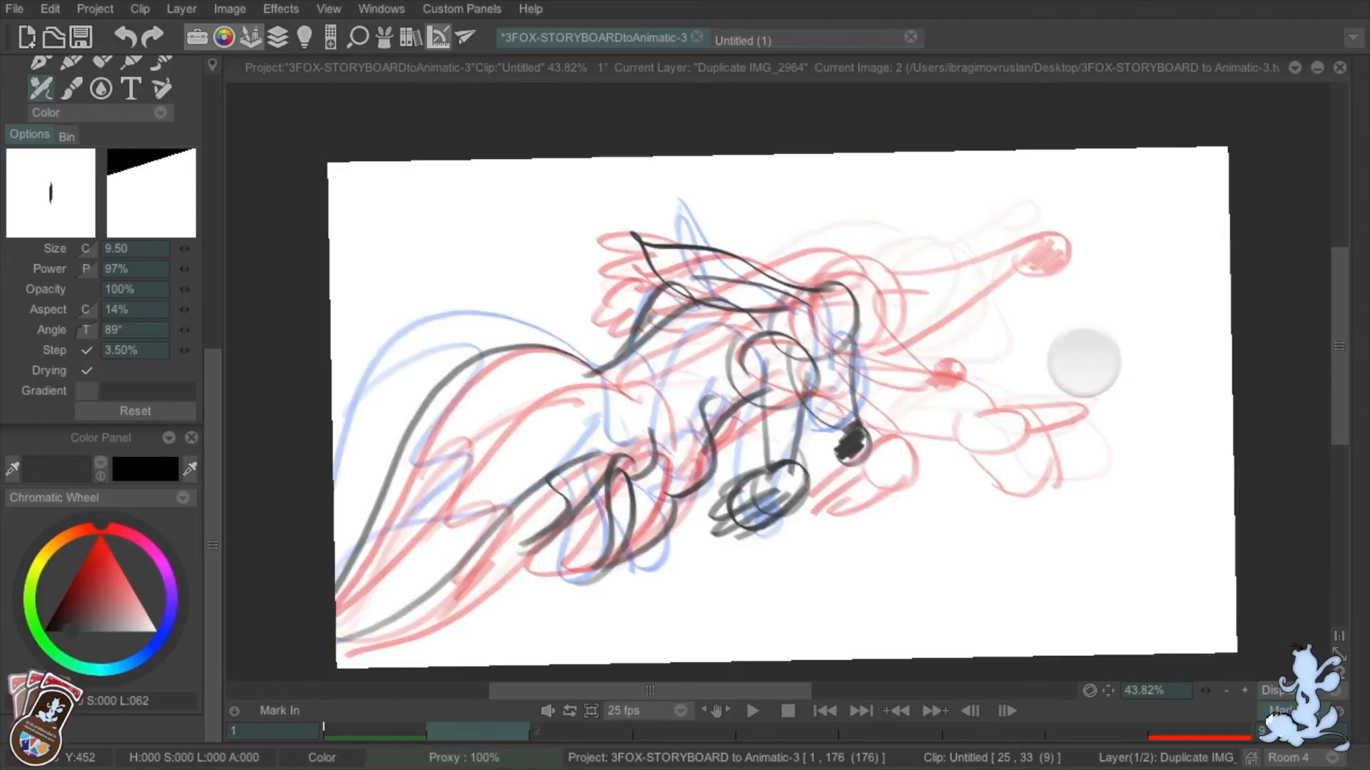
key("Left")
key("Right")
key("Right")
key("Right")
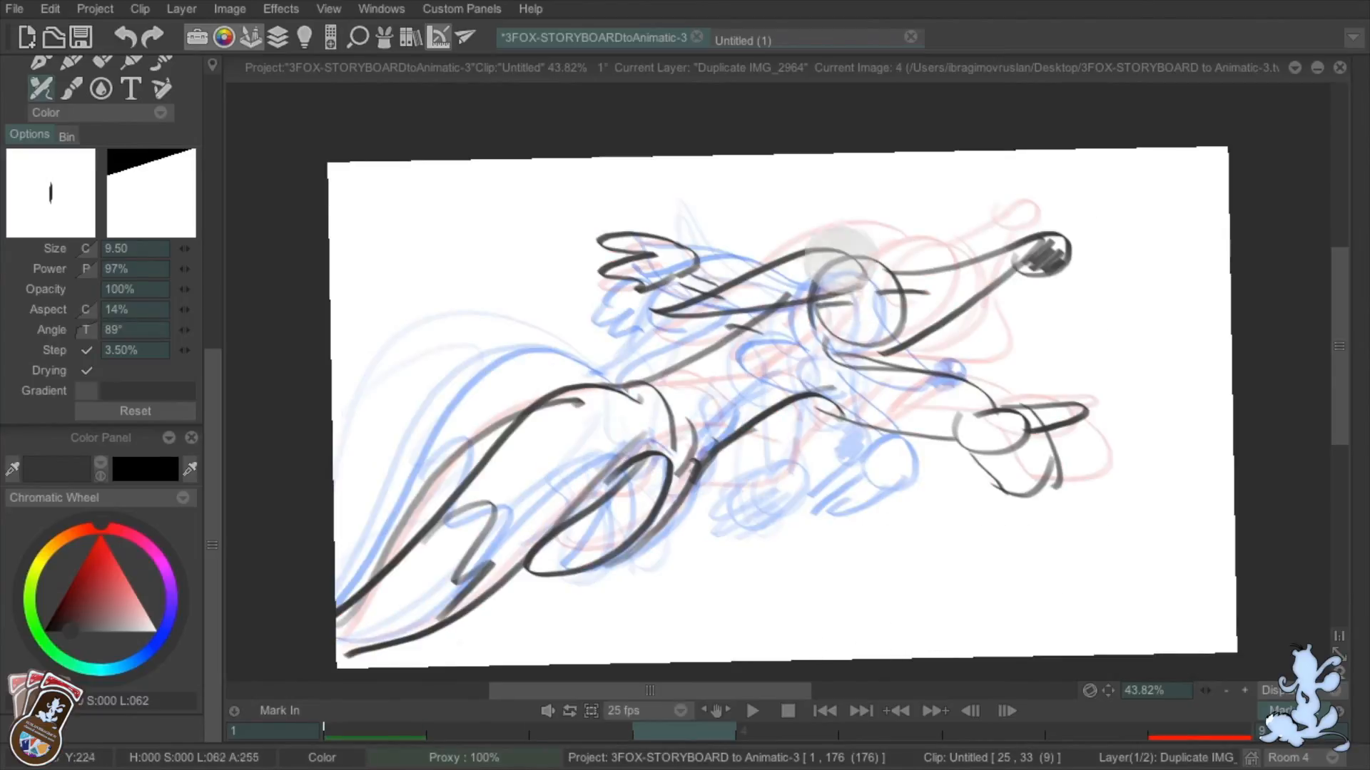
left_click_drag(839, 251, 841, 314)
key("Left")
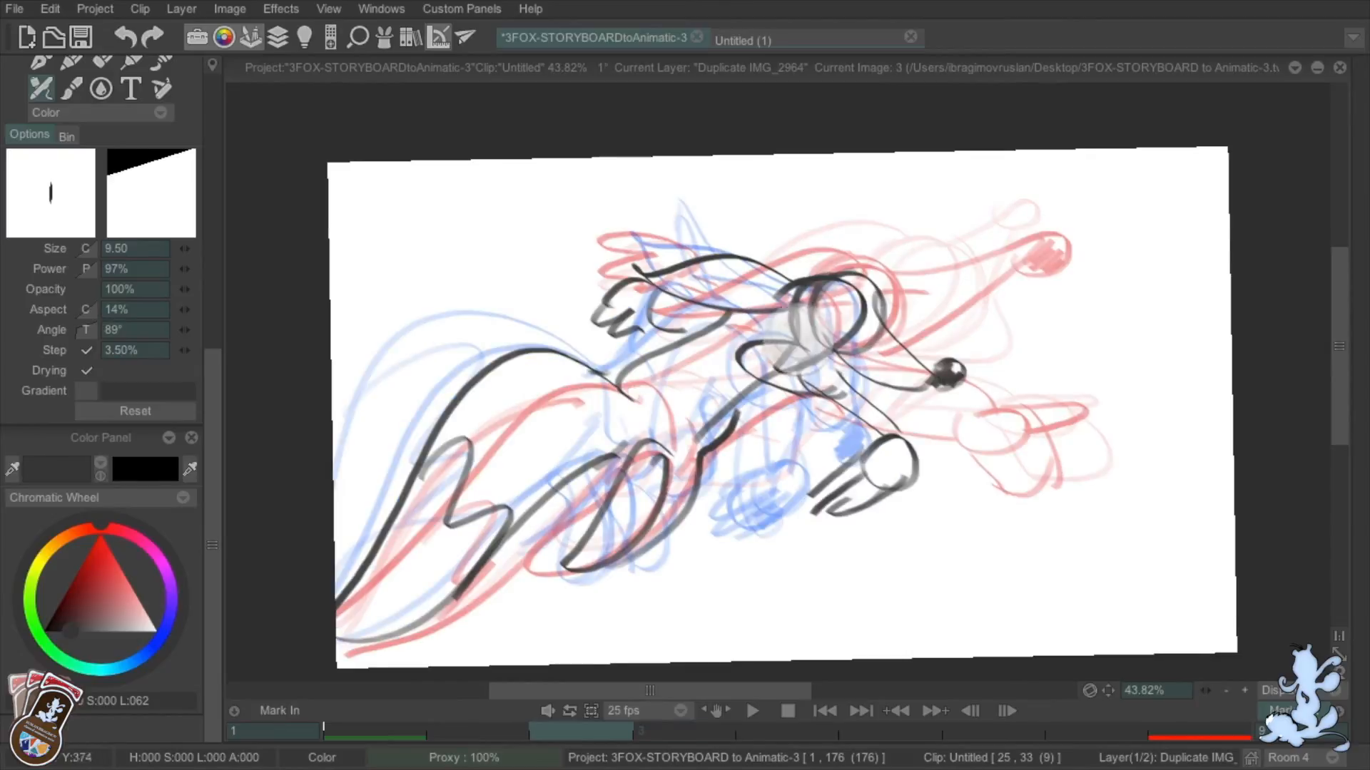
key("Left")
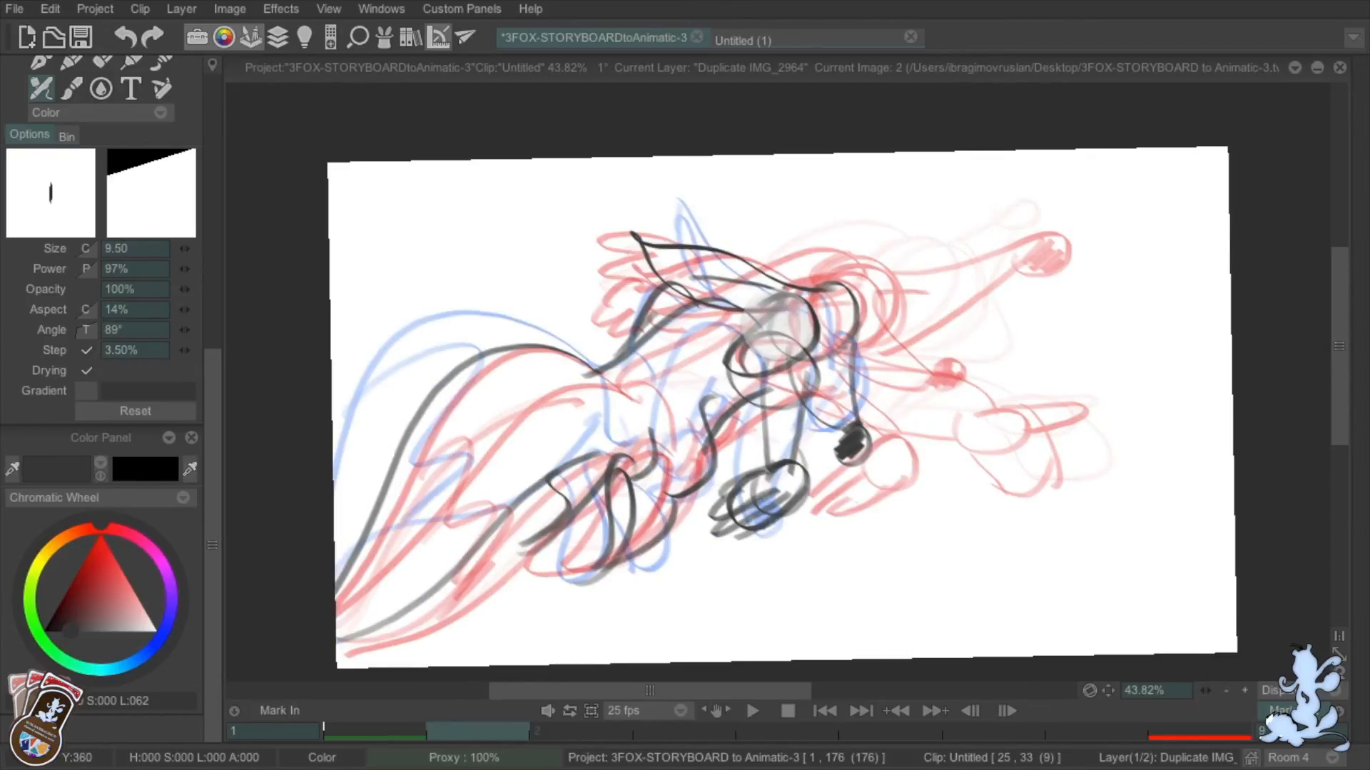
Remove the blank drawings on frames 5 to 8 of the Duplicate IMG_2964 layer in the clip timeline
key("Right")
key("Right")
key("Right")
key("Right")
key("0")
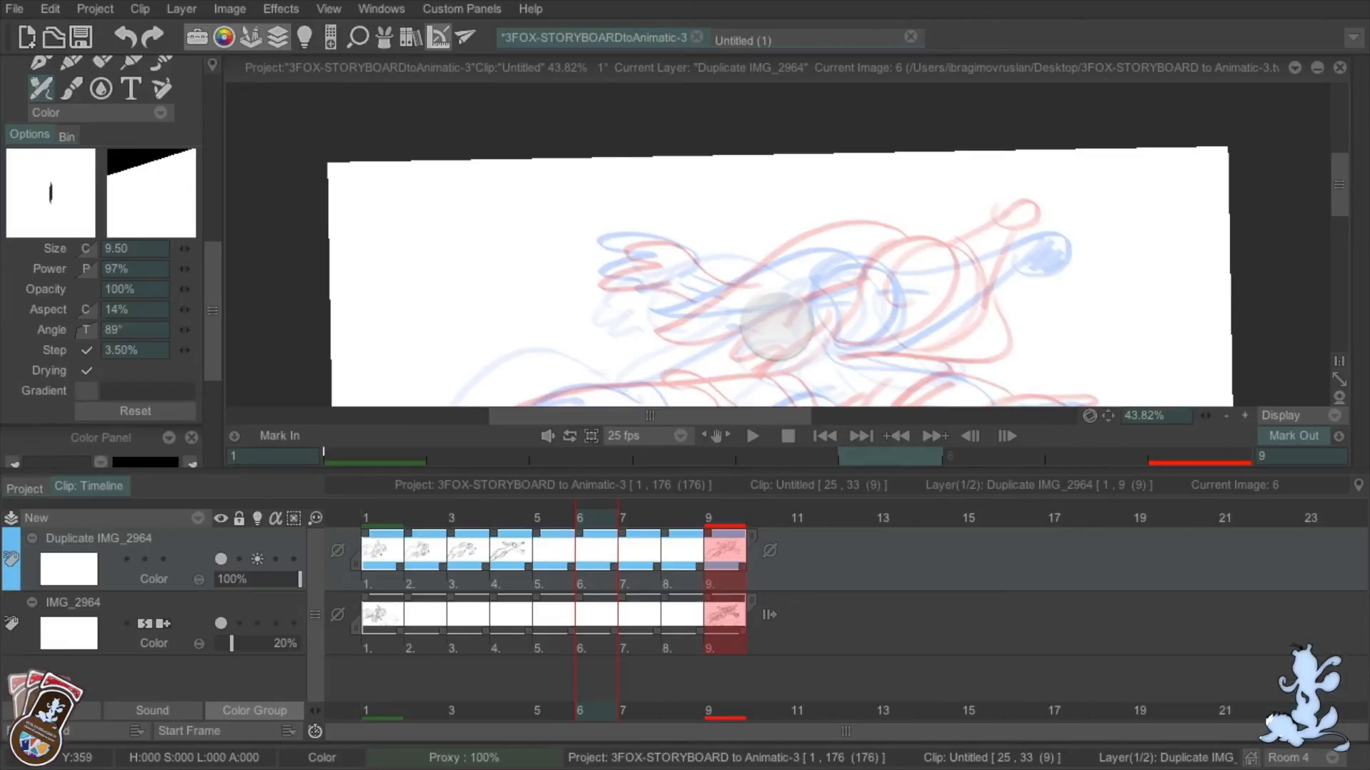
left_click_drag(567, 545, 678, 570)
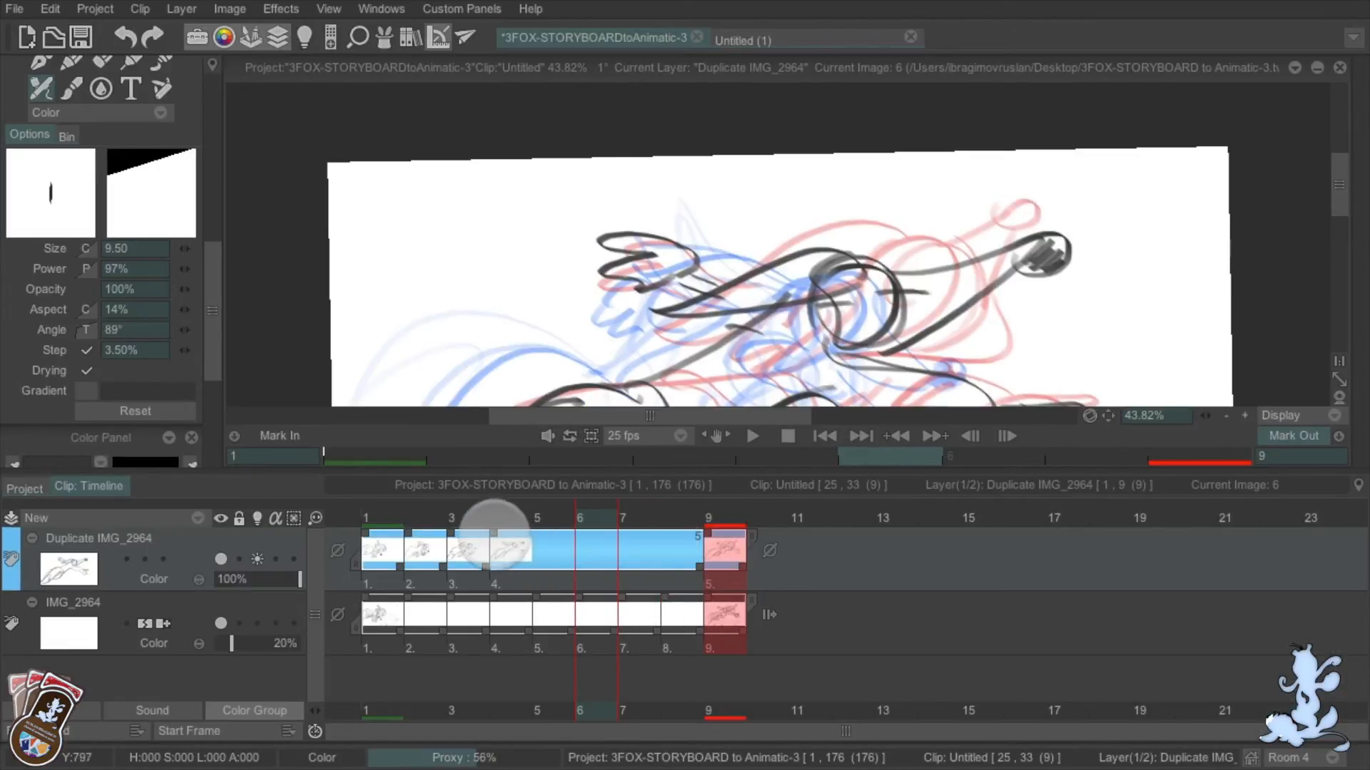
Retime drawings 2, 3 and 4 to start on frames 3, 5 and 7, each held for two frames
left_click_drag(492, 549, 648, 535)
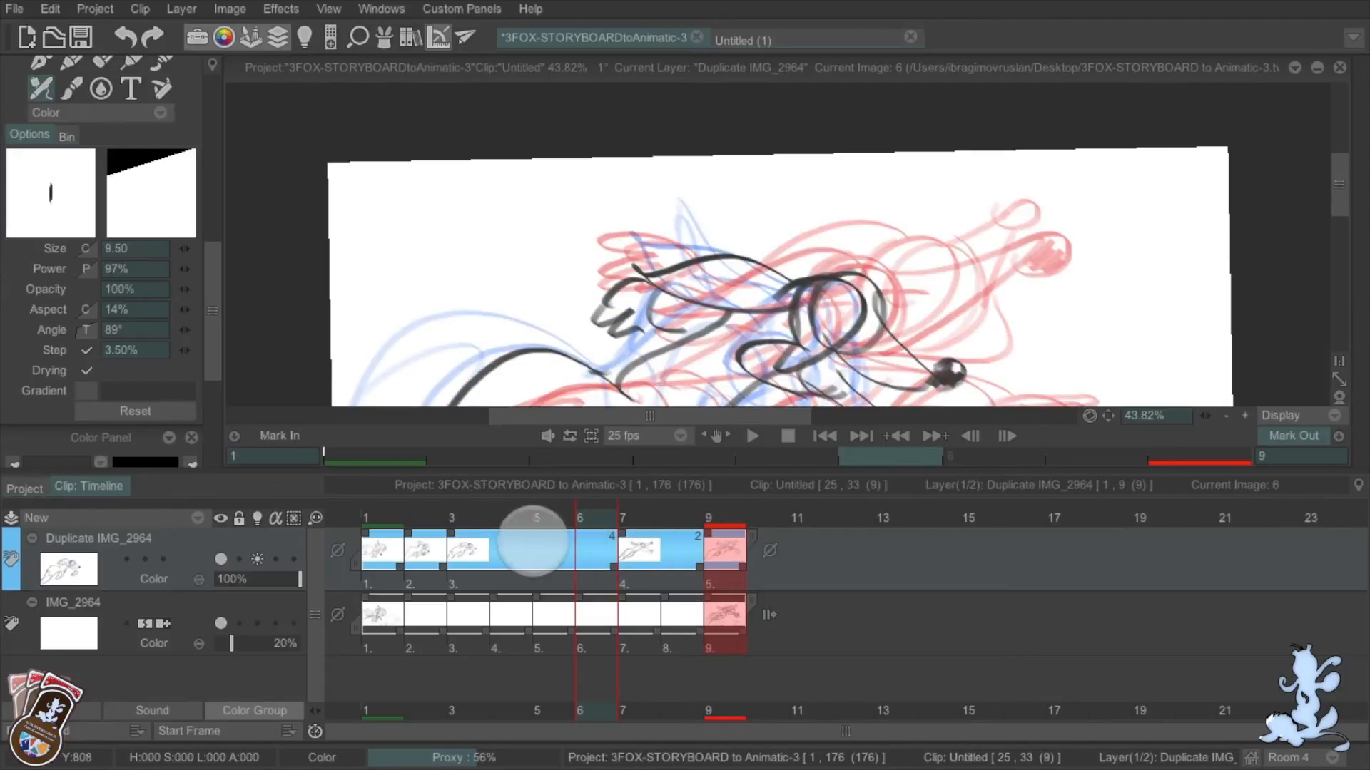
left_click_drag(428, 545, 521, 538)
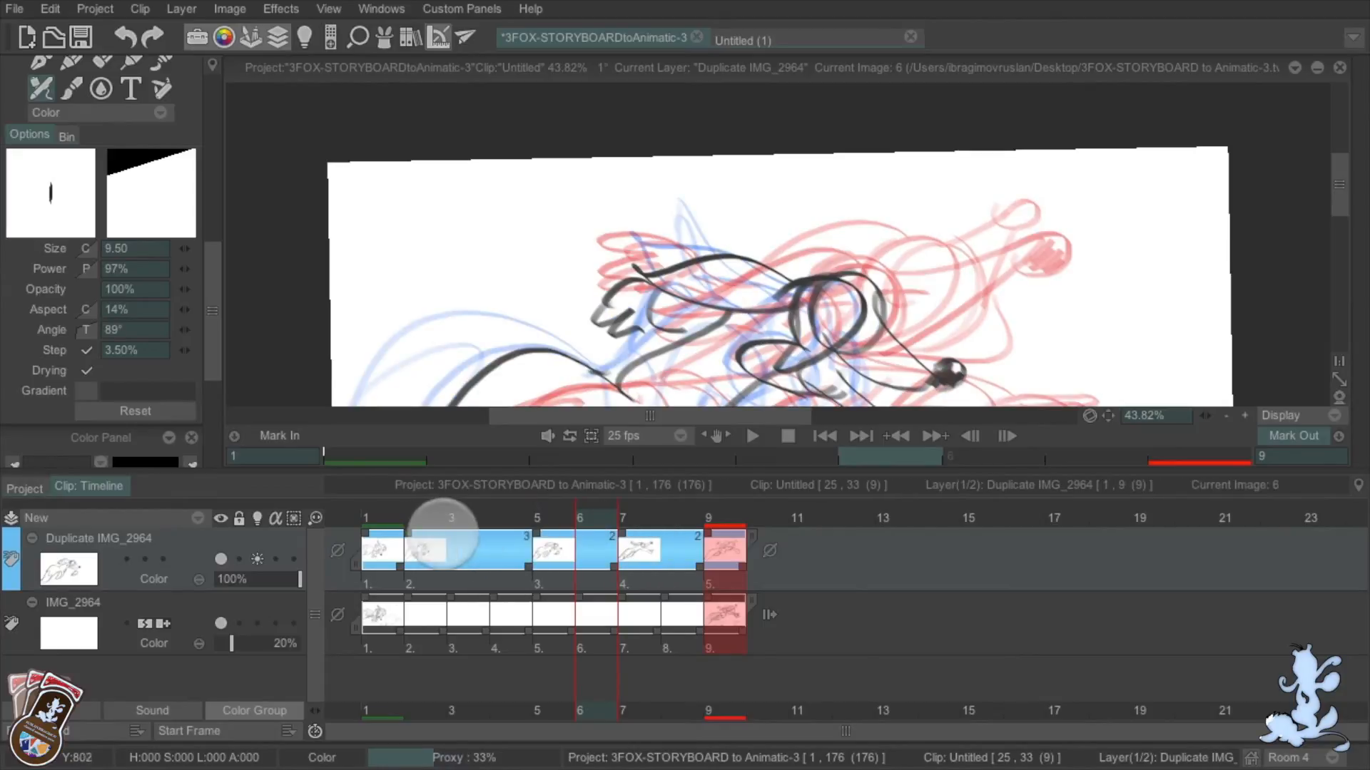
left_click_drag(413, 546, 445, 544)
left_click_drag(583, 515, 657, 518)
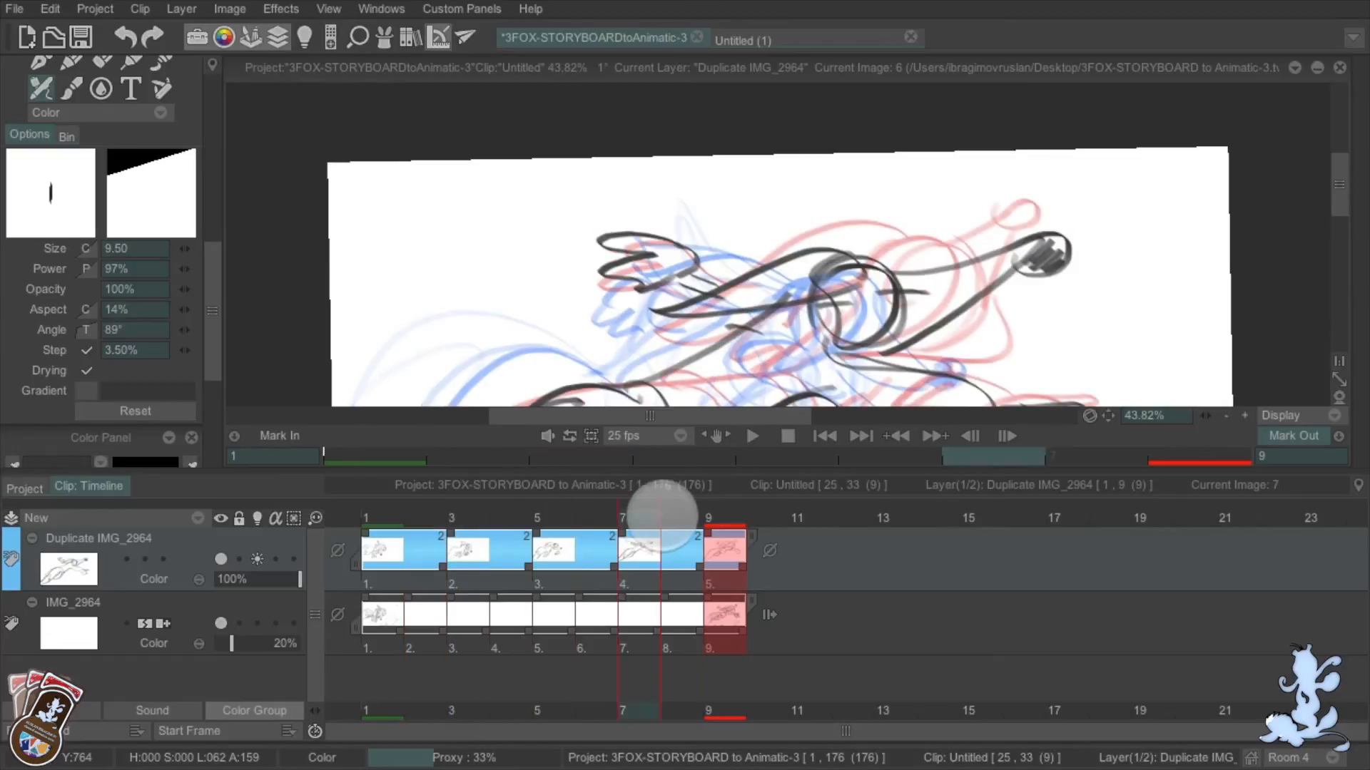
Hide the IMG_2964 layer and turn off the light table on the Duplicate IMG_2964 layer
left_click(220, 623)
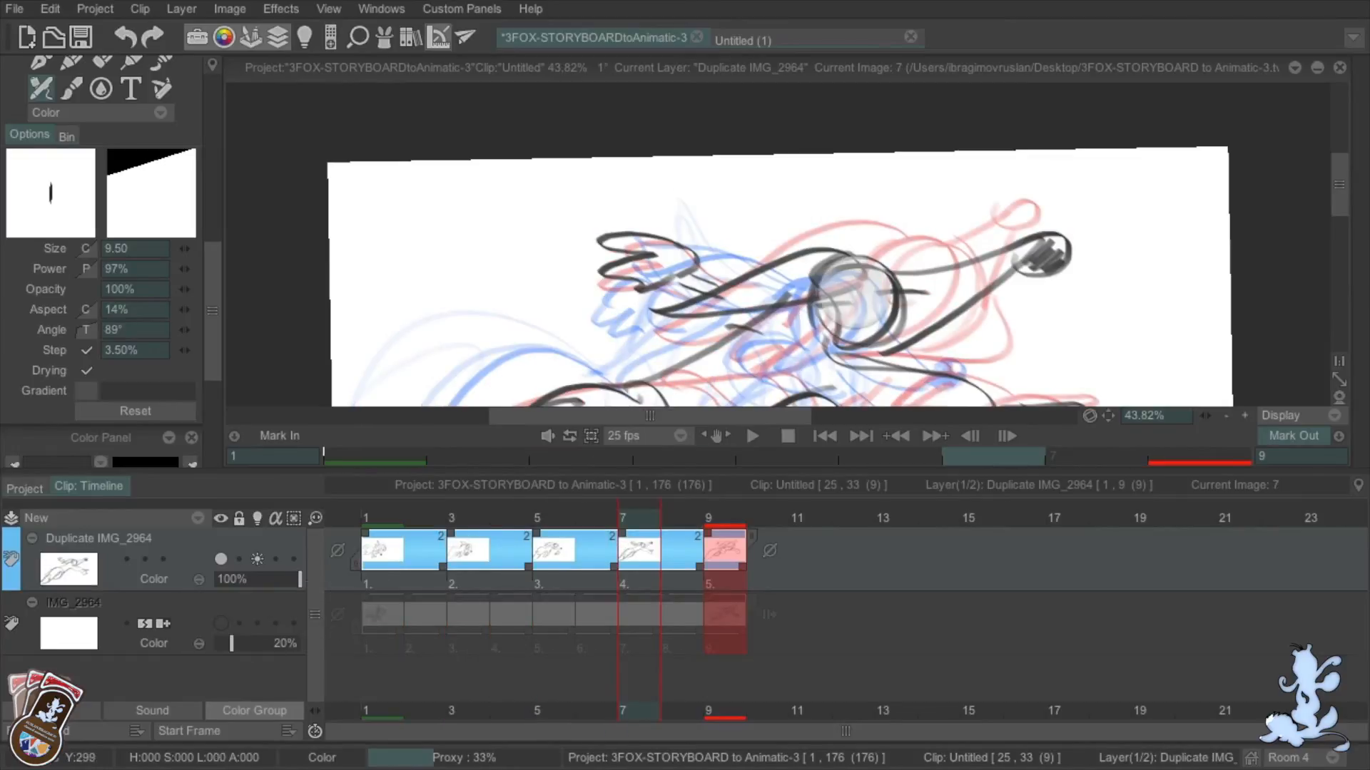
scroll(844, 289, "down", 3)
left_click_drag(794, 309, 728, 261)
left_click(394, 515)
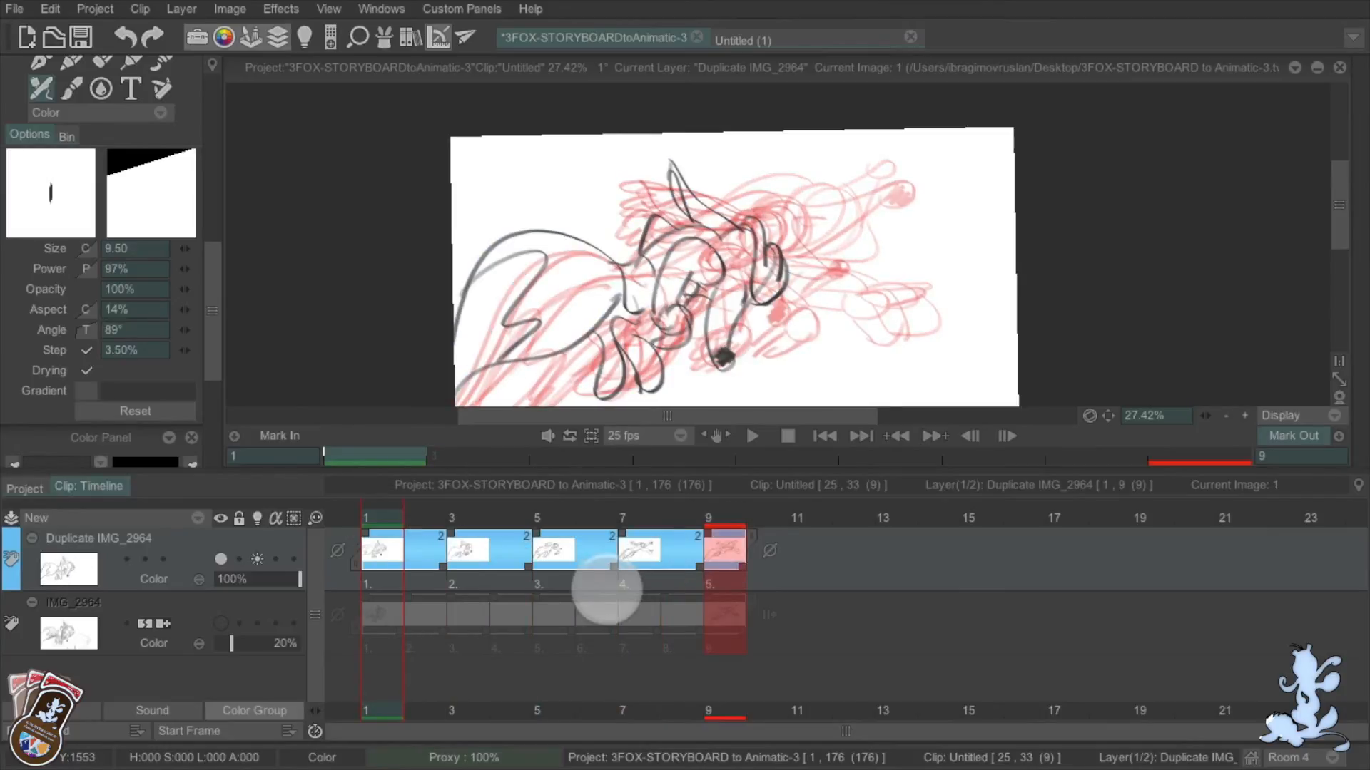
left_click(257, 558)
Play back the animated clip and the whole project, and scrub the project timeline to frame 149 in the last clip
left_click(752, 435)
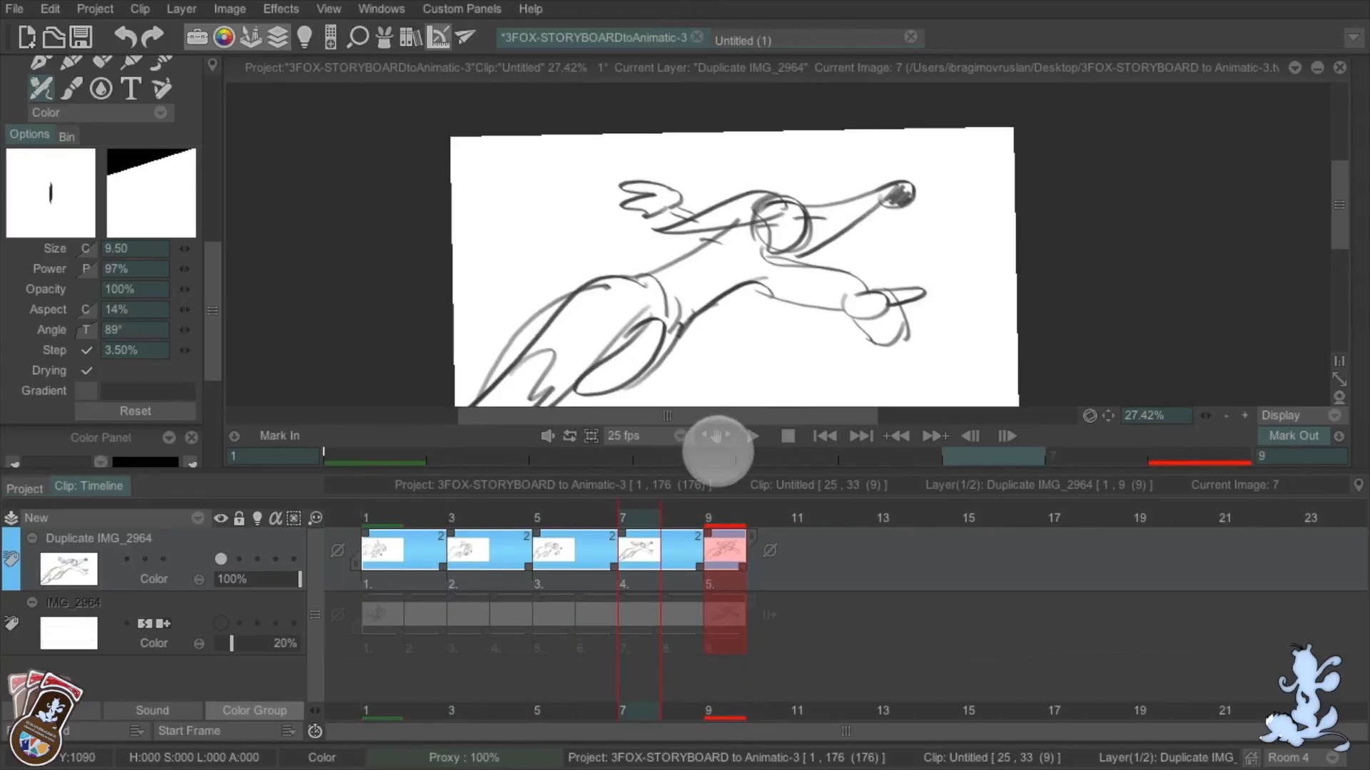
left_click(28, 487)
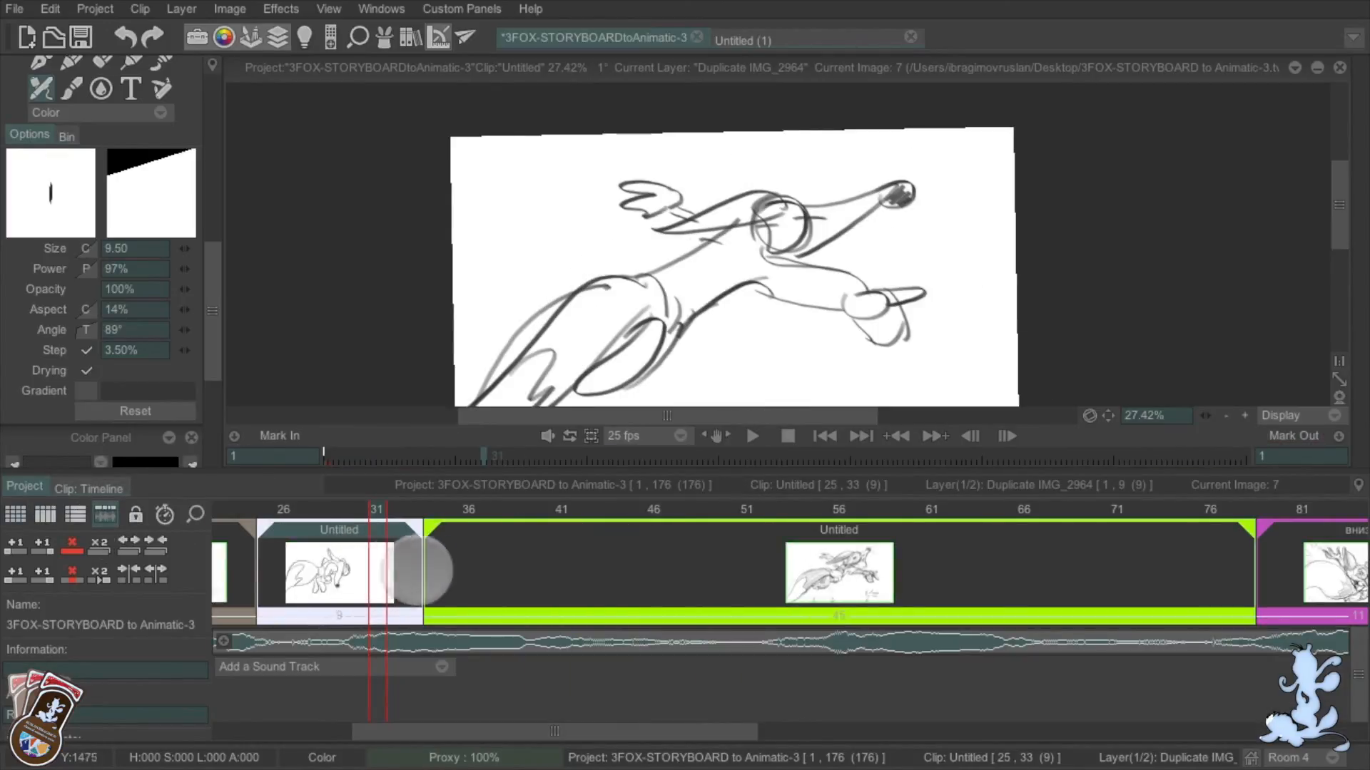
left_click(752, 436)
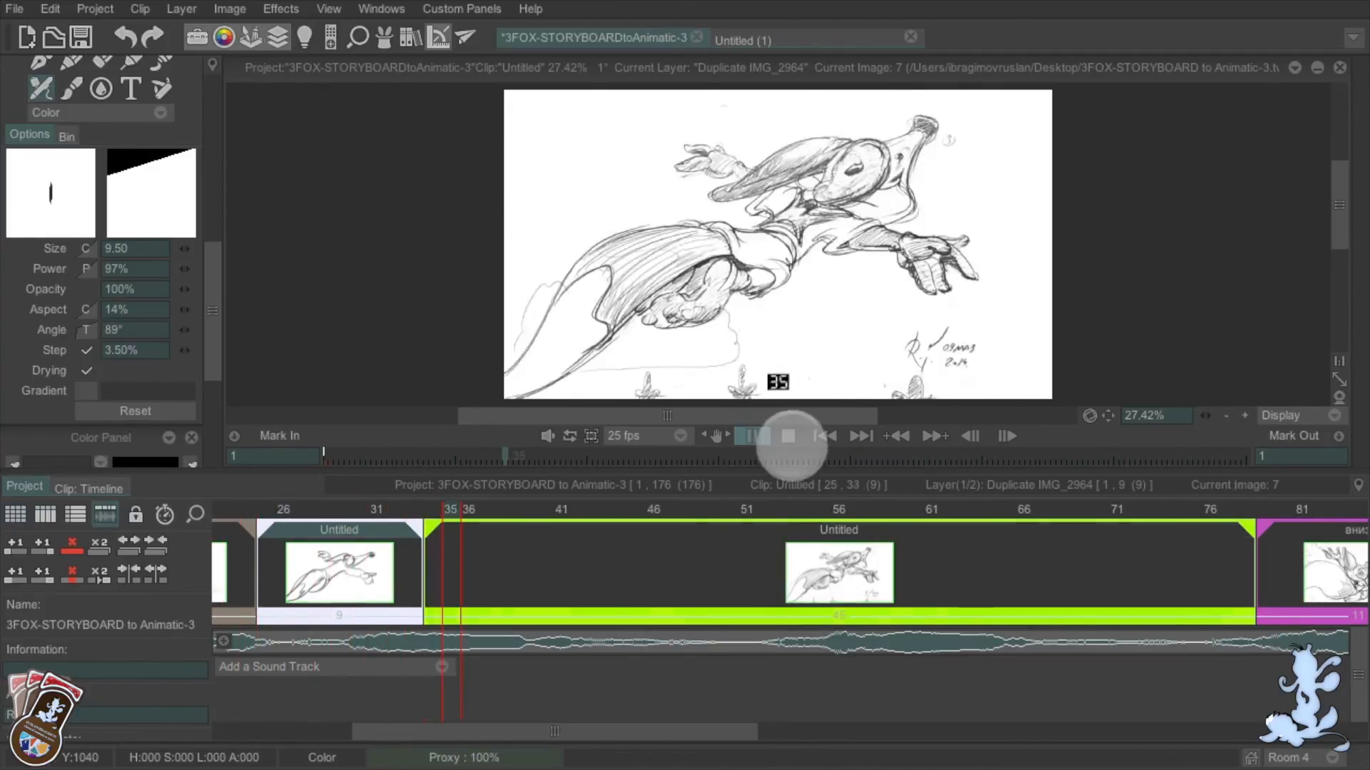
left_click(787, 436)
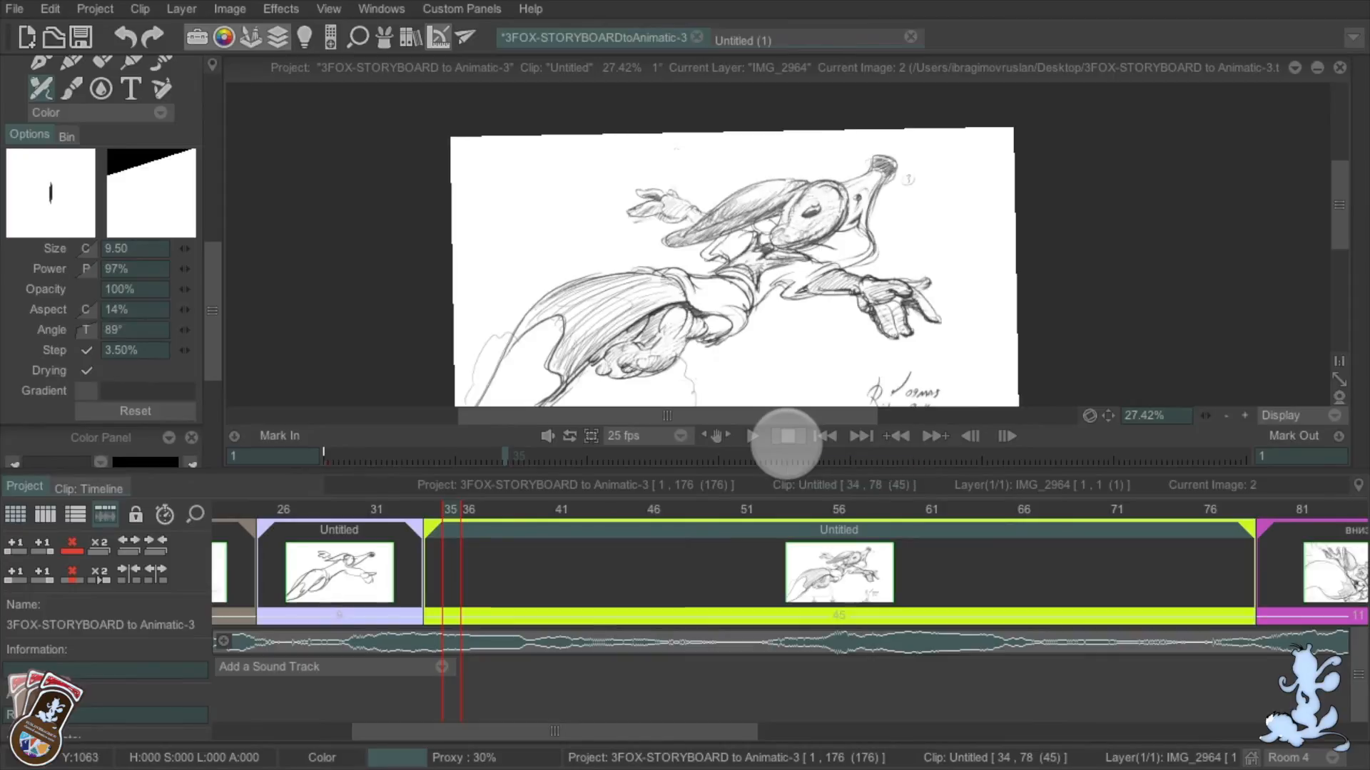
key("Return")
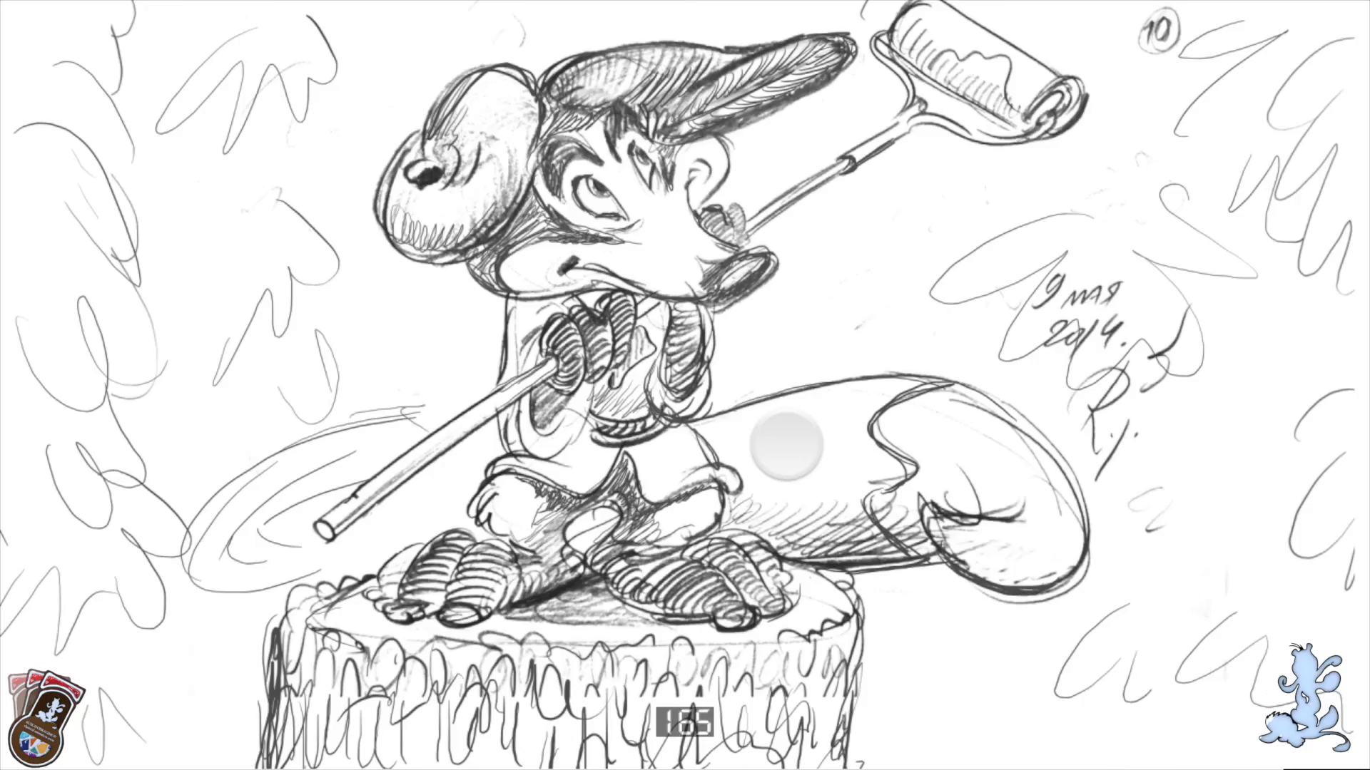
left_click(785, 444)
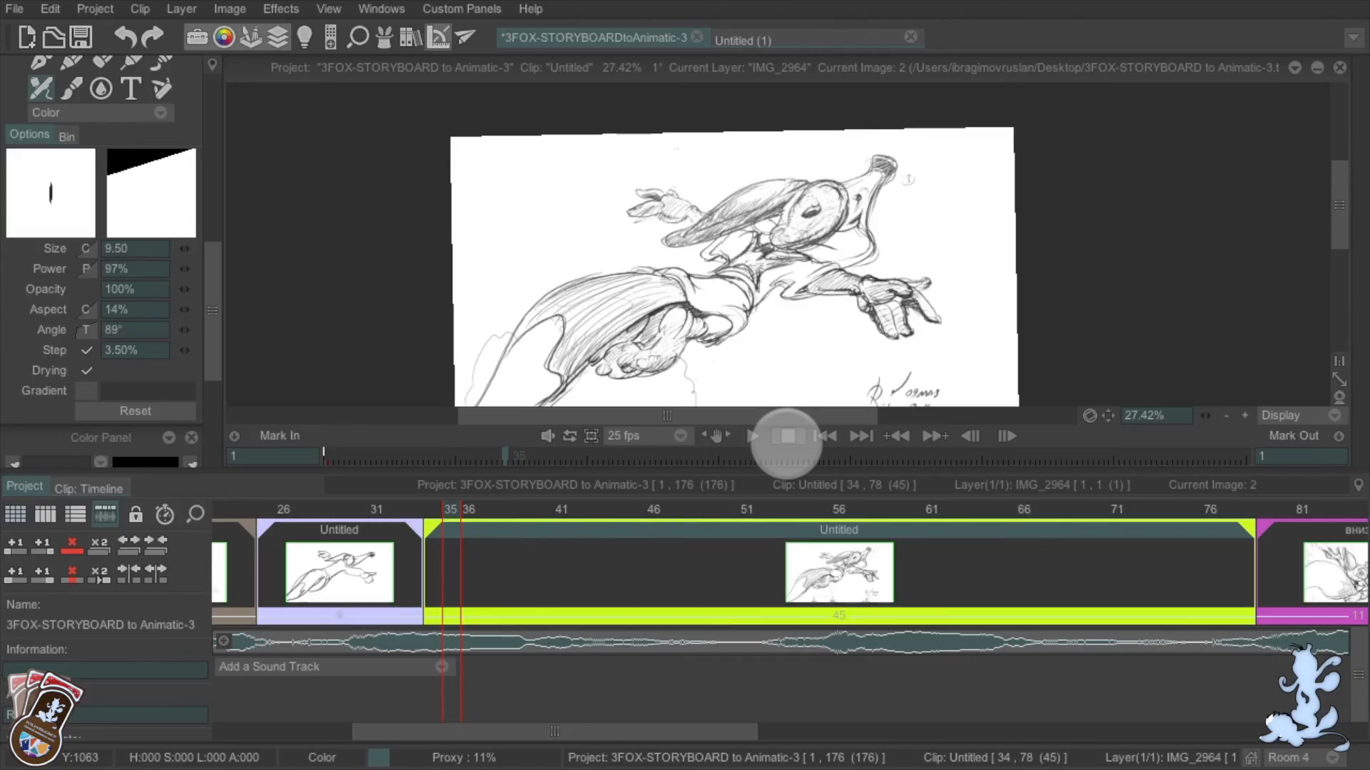
mouse_move(459, 505)
left_mouse_down()
mouse_move(361, 504)
mouse_move(505, 504)
mouse_move(433, 514)
left_mouse_up()
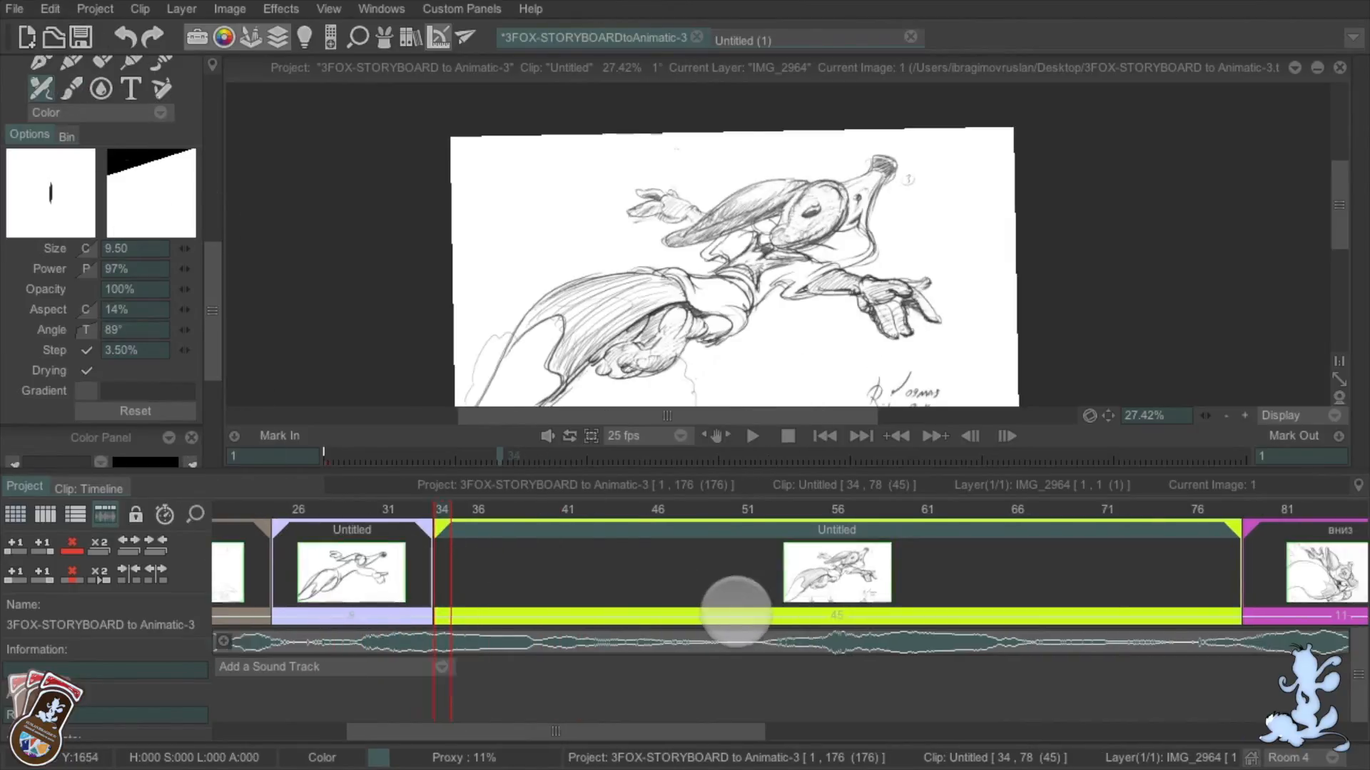
scroll(685, 604, "down", 6)
scroll(464, 628, "up", 2)
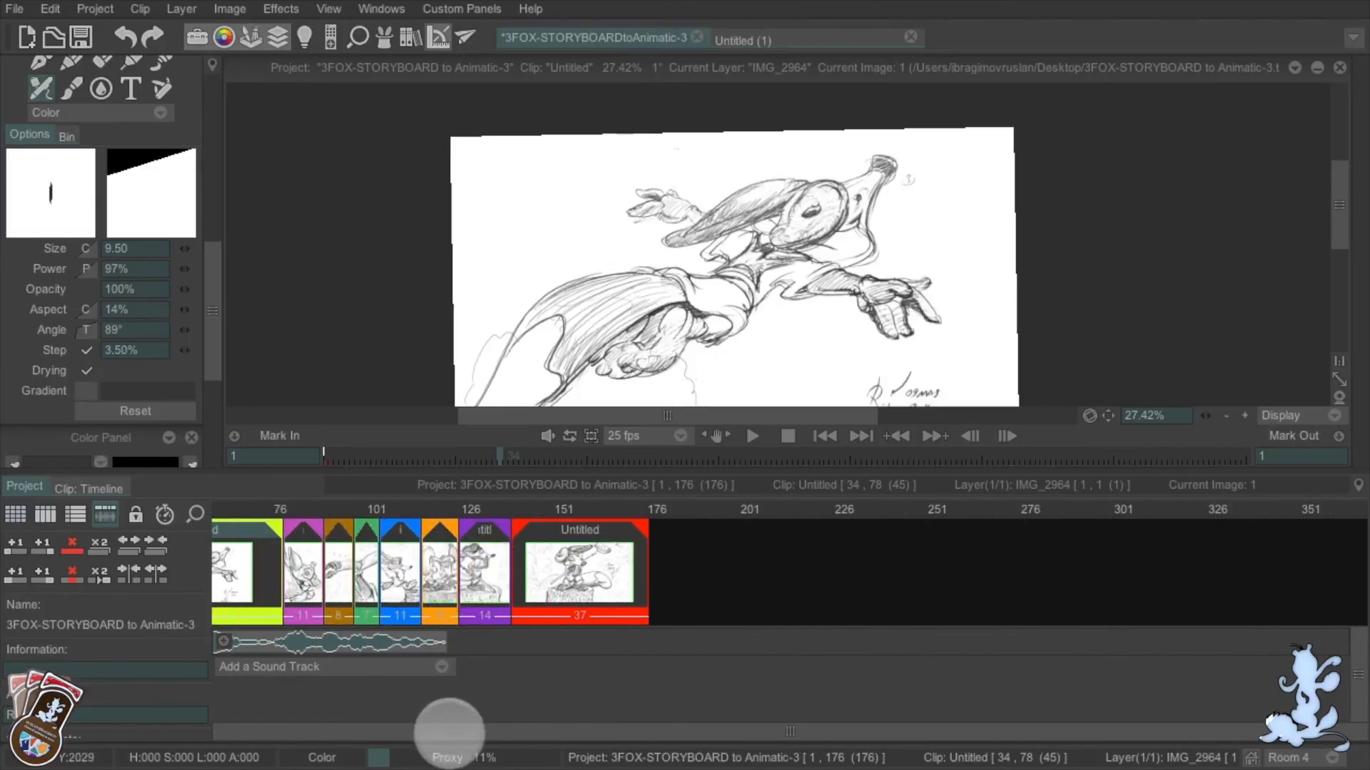
scroll(428, 728, "up", 2)
left_click_drag(338, 512, 764, 505)
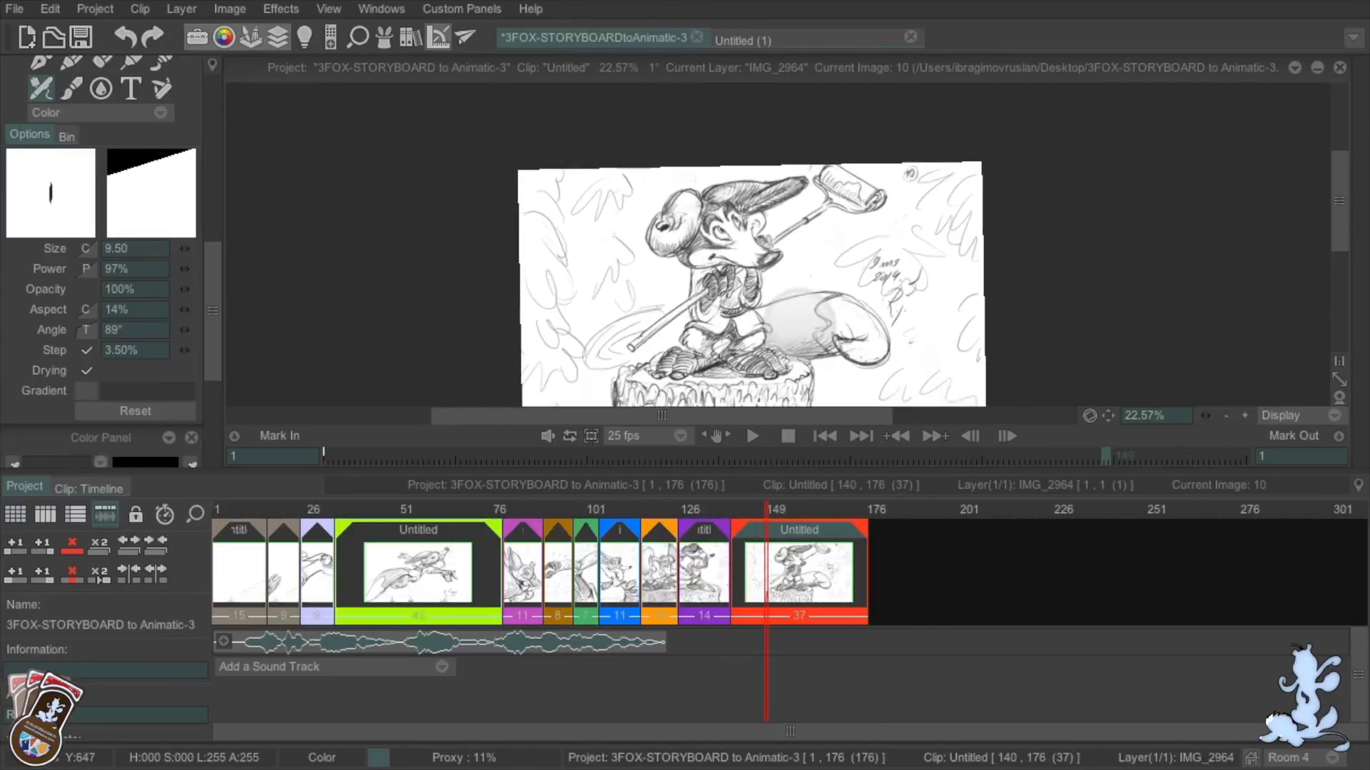
Open the project's PDF publishing settings and set the frame option to Clip current frame
left_click(14, 9)
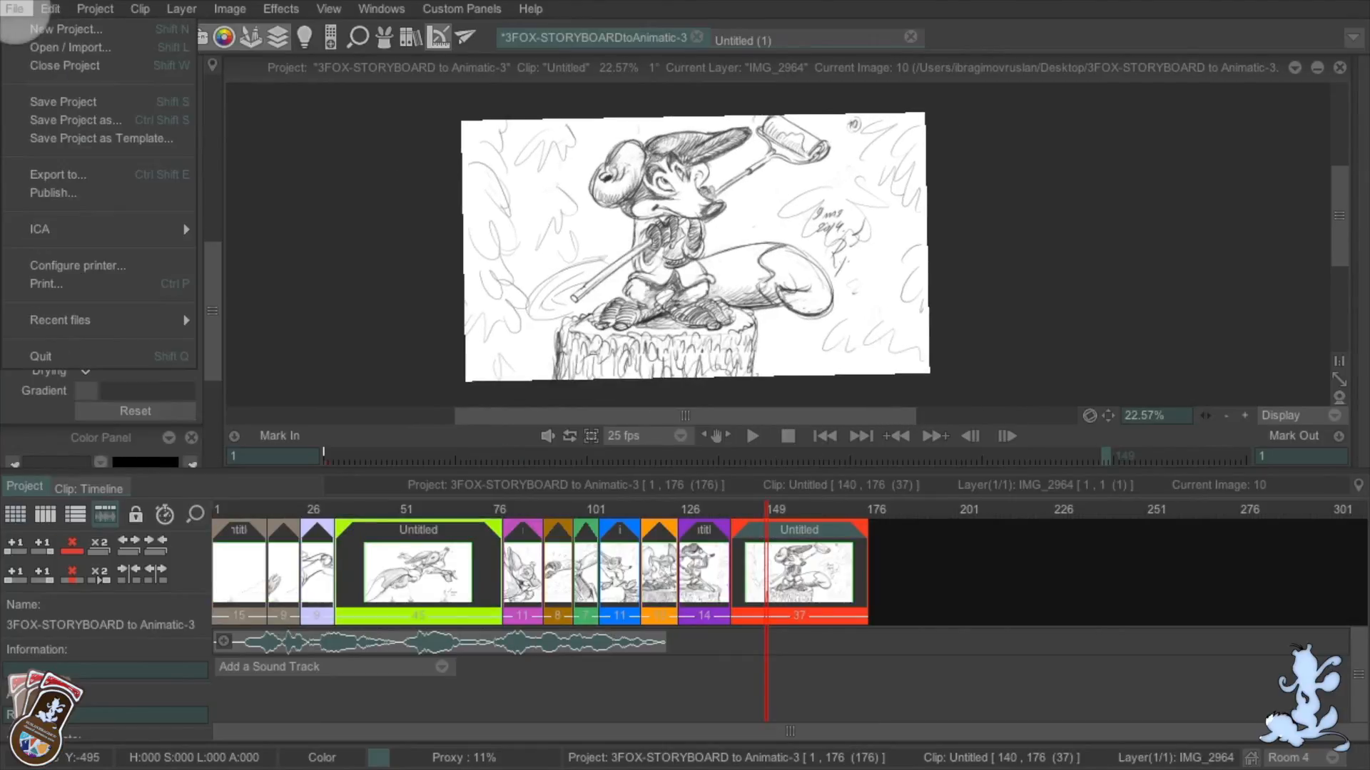
left_click(71, 191)
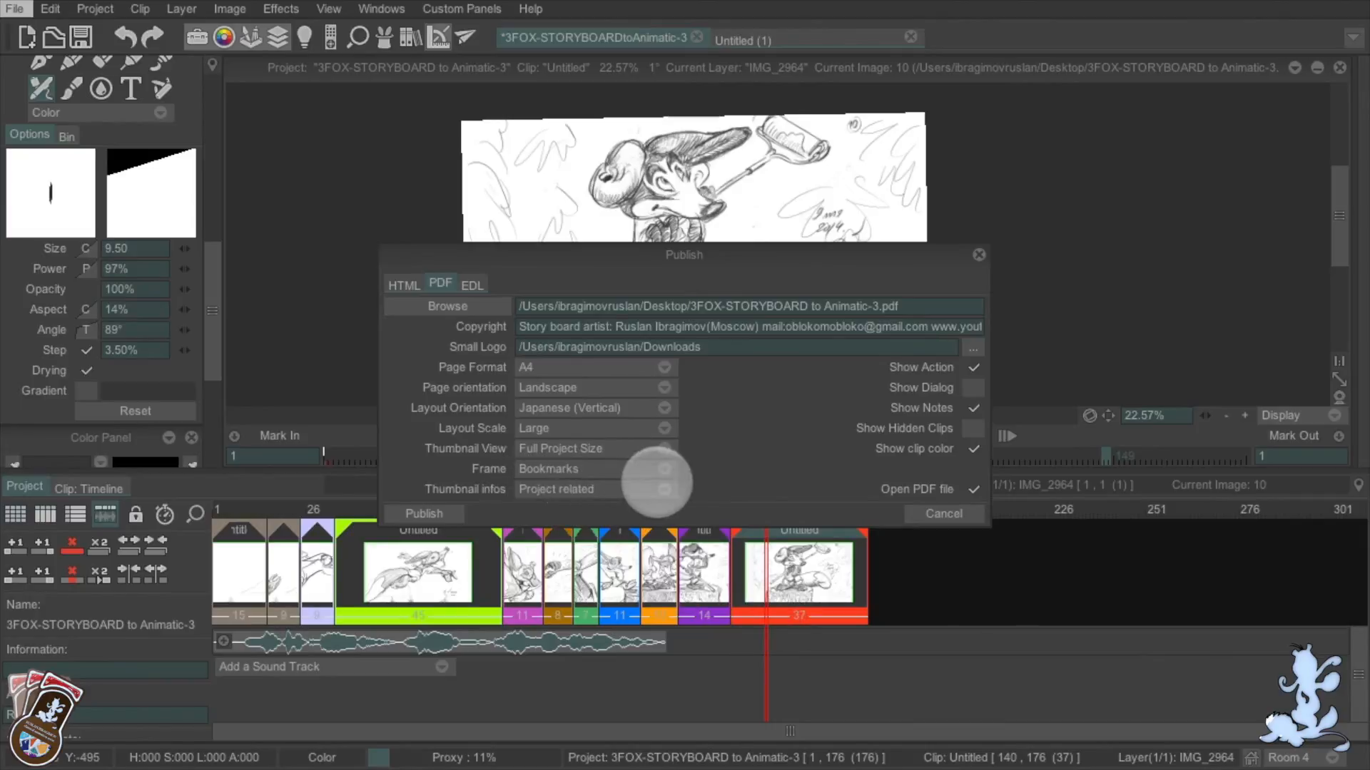
left_click(652, 468)
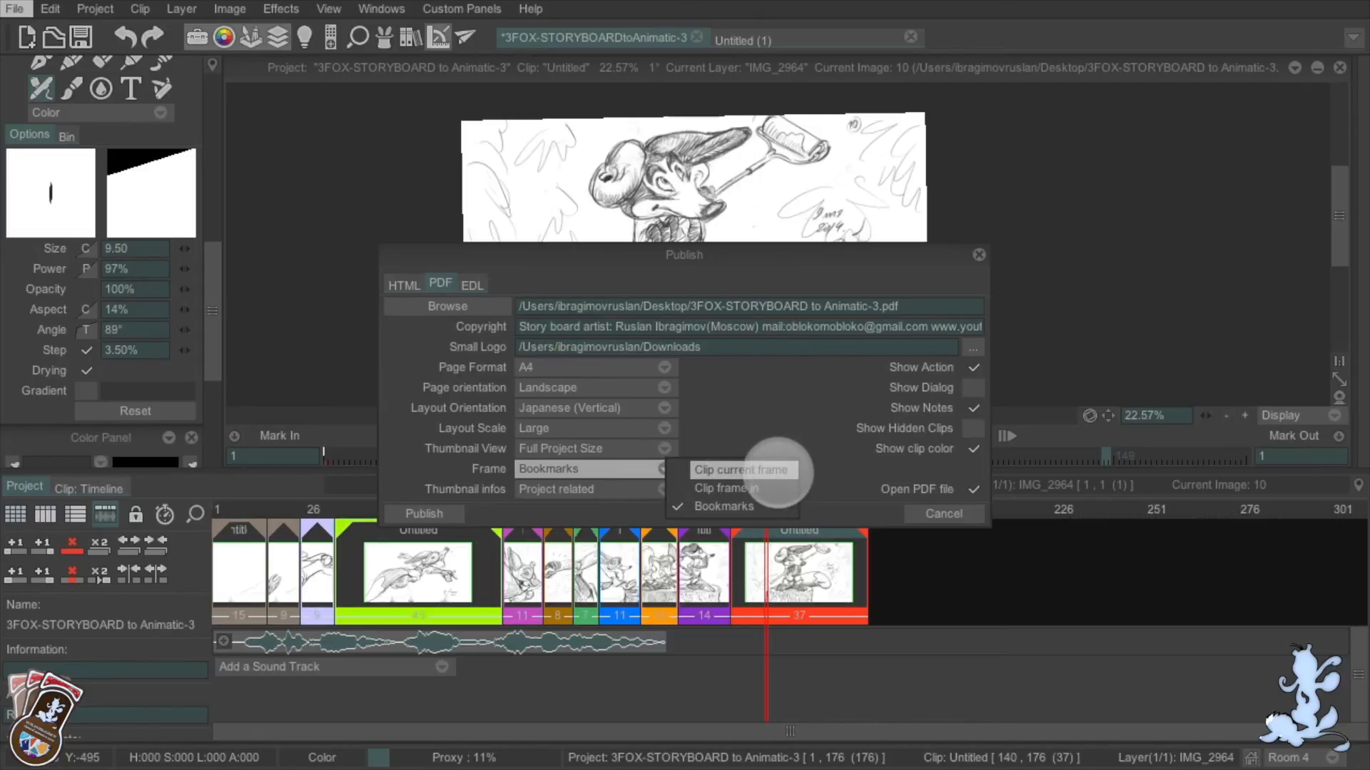
left_click(777, 470)
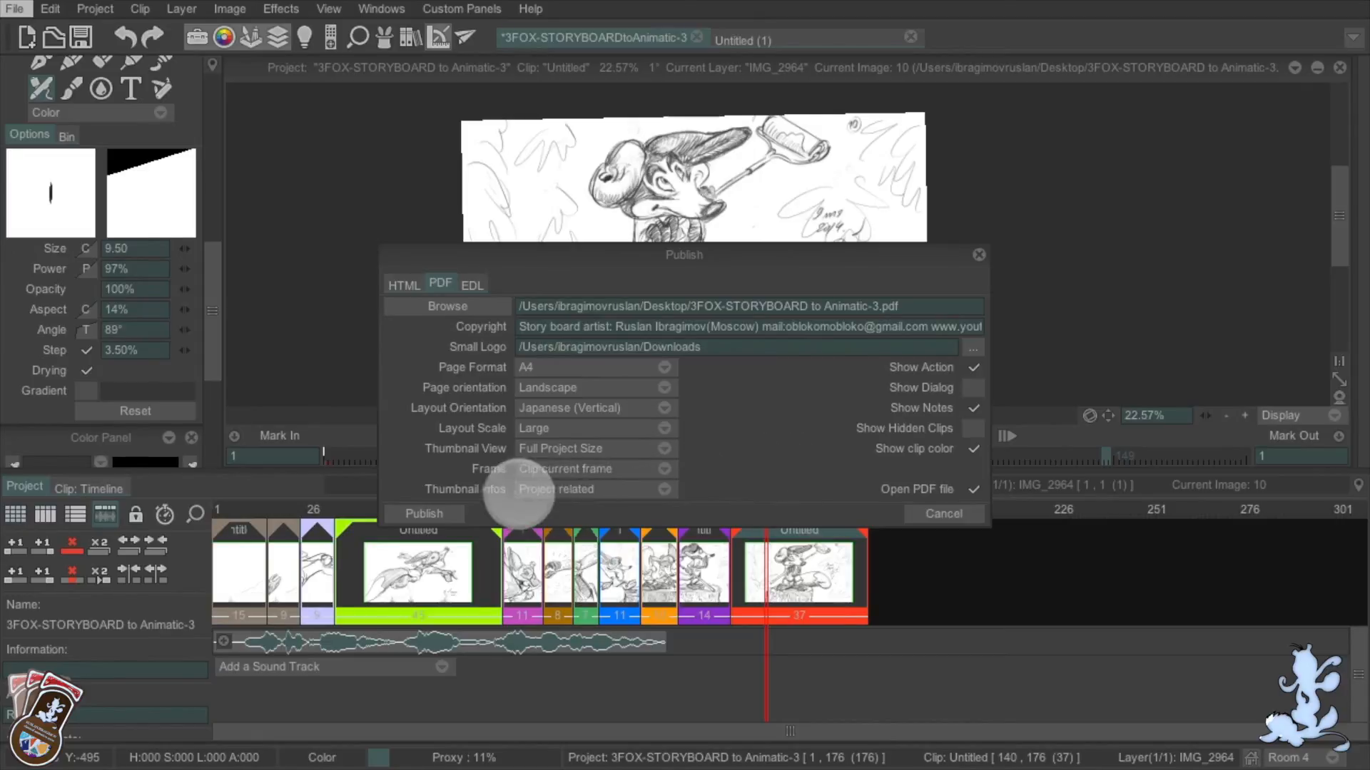
Publish the storyboard PDF with the current settings, replacing the existing 3FOX-STORYBOARD to Animatic-3.pdf
left_click(431, 512)
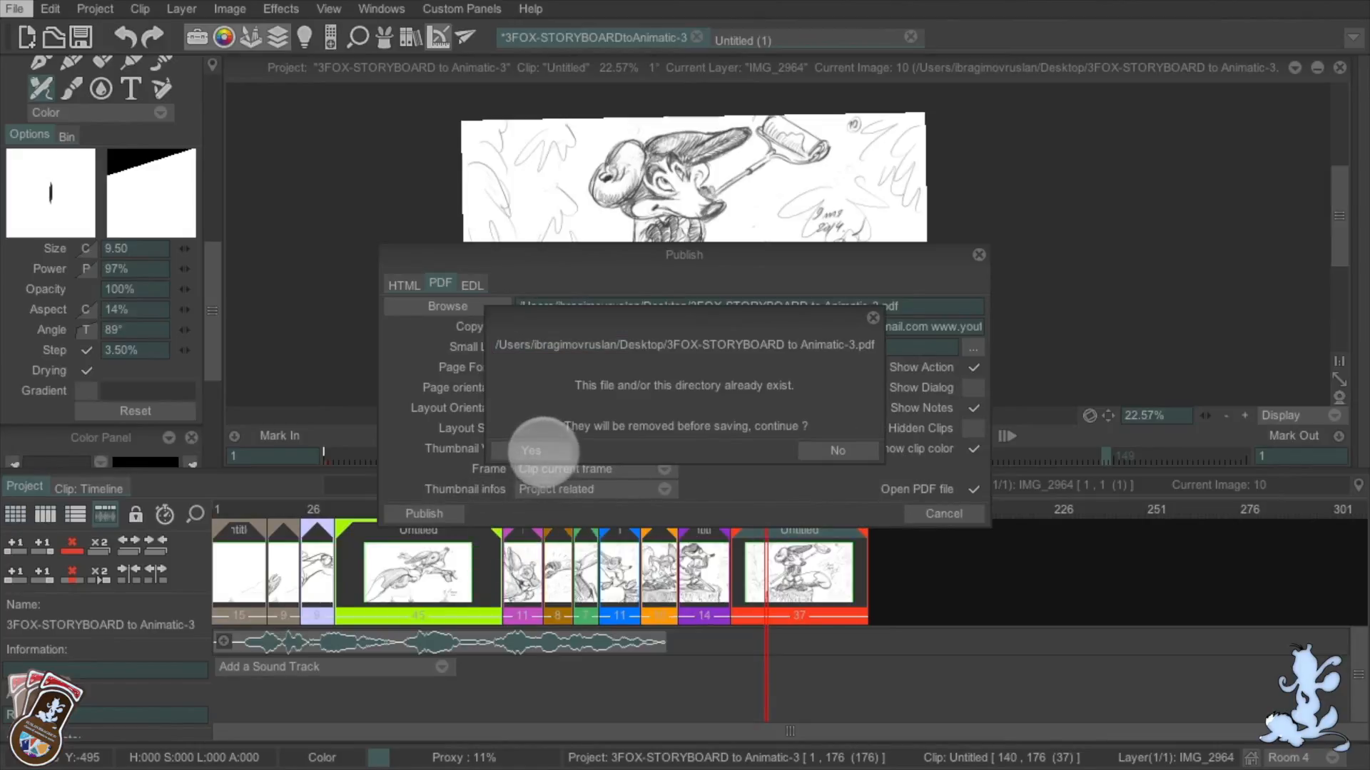
left_click(542, 451)
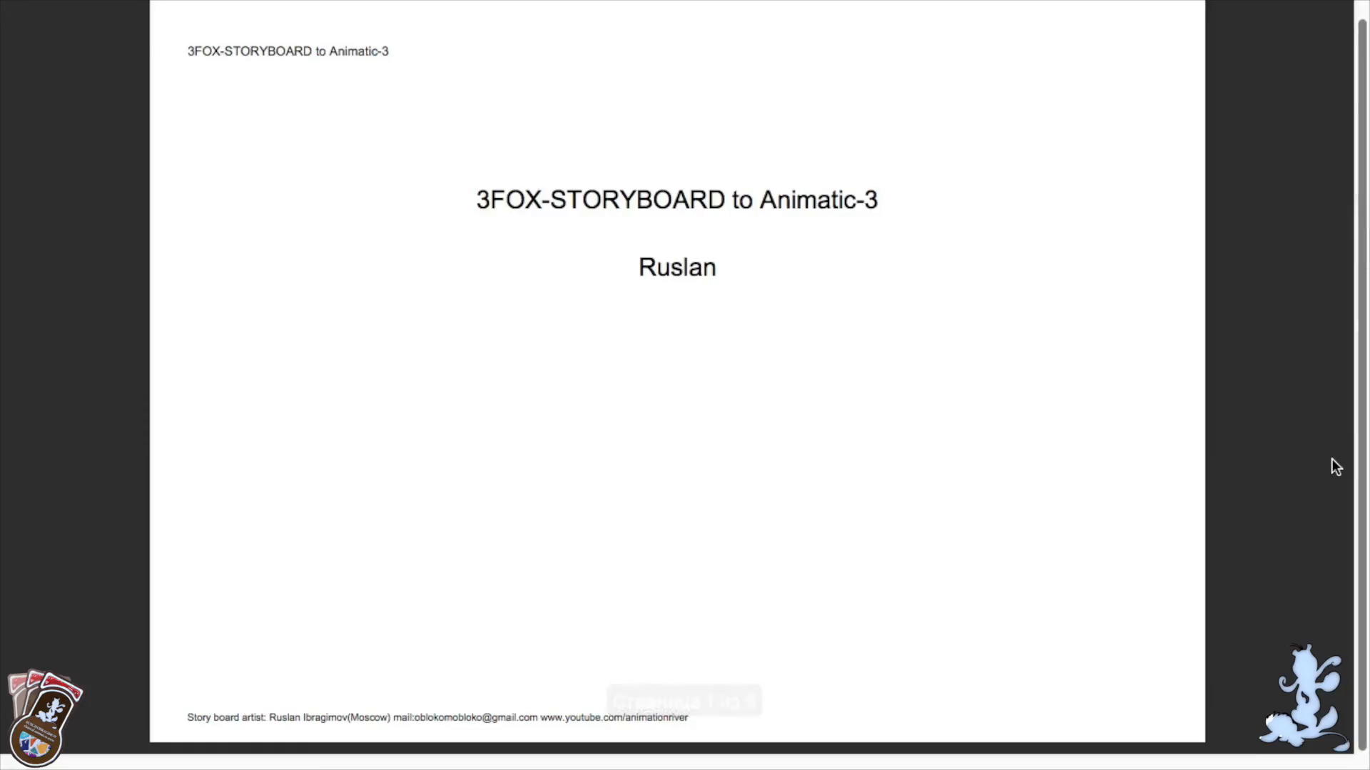
Look through the published PDF's pages, examining the cover, clip thumbnails, durations, and Action and Notes columns
scroll(1333, 460, "down", 1)
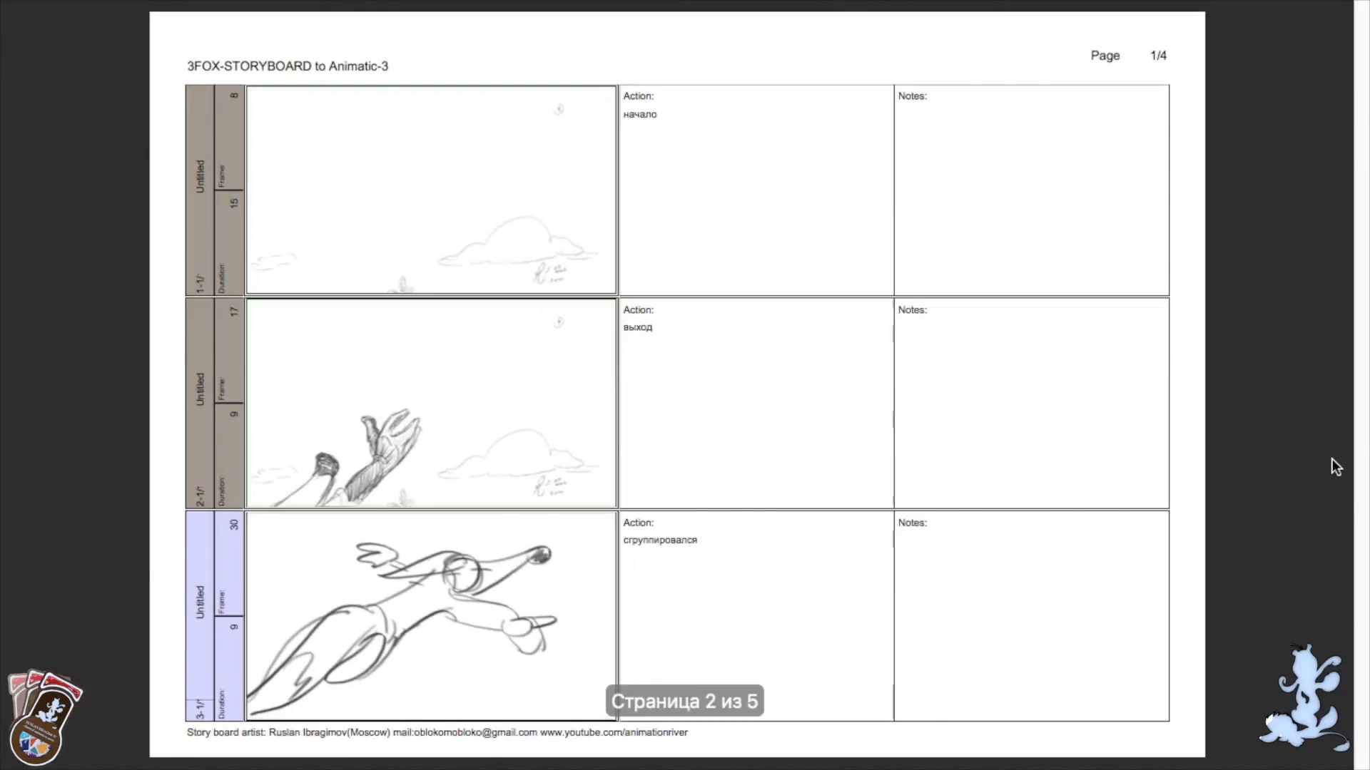
scroll(1333, 465, "down", 1)
scroll(1333, 460, "down", 1)
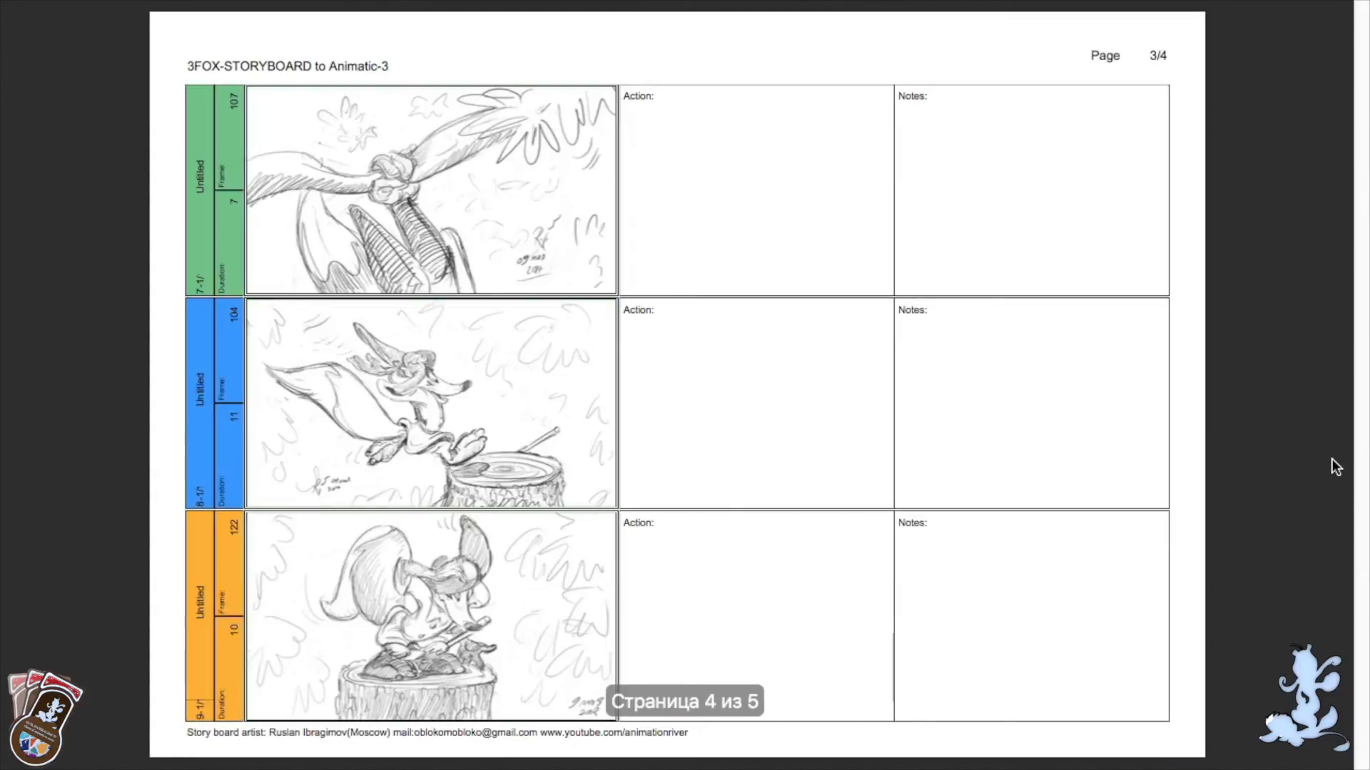
scroll(1332, 459, "down", 1)
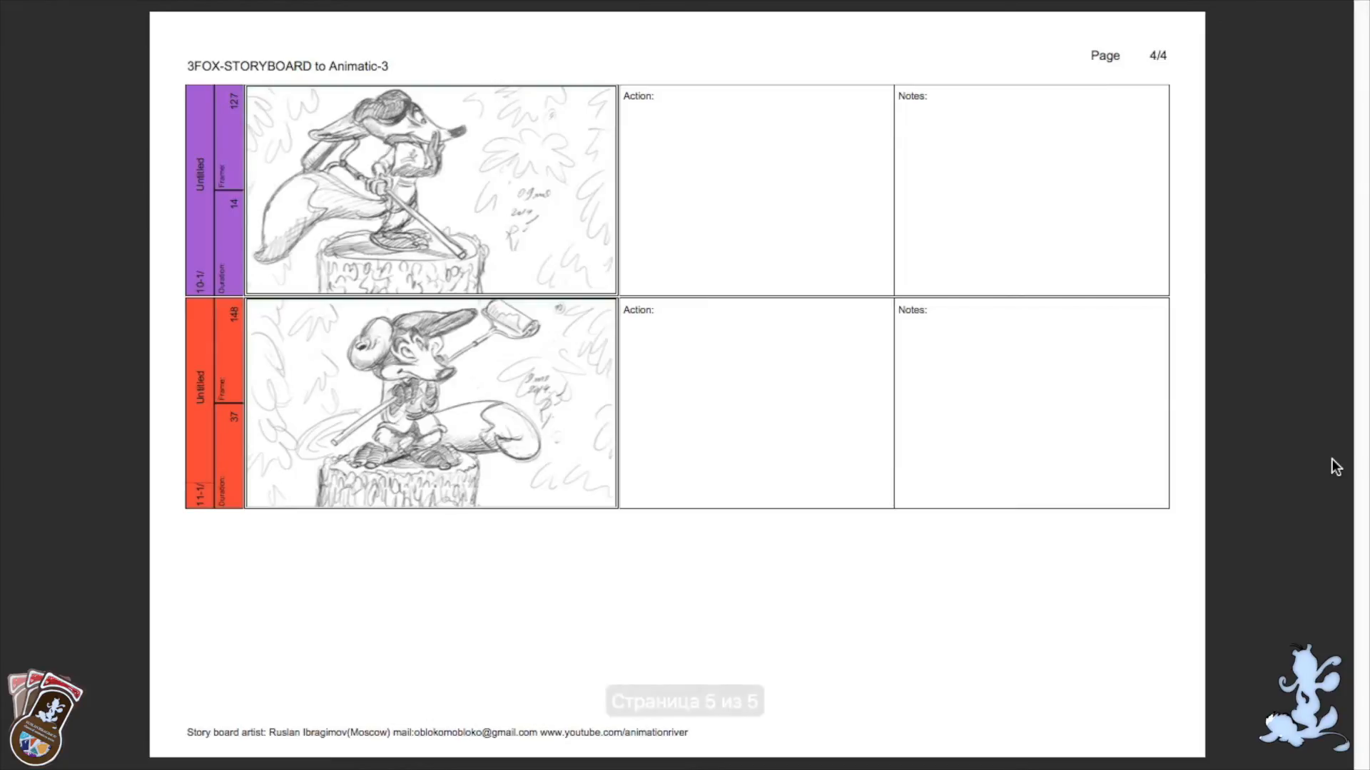
scroll(1333, 466, "up", 1)
scroll(1333, 460, "up", 1)
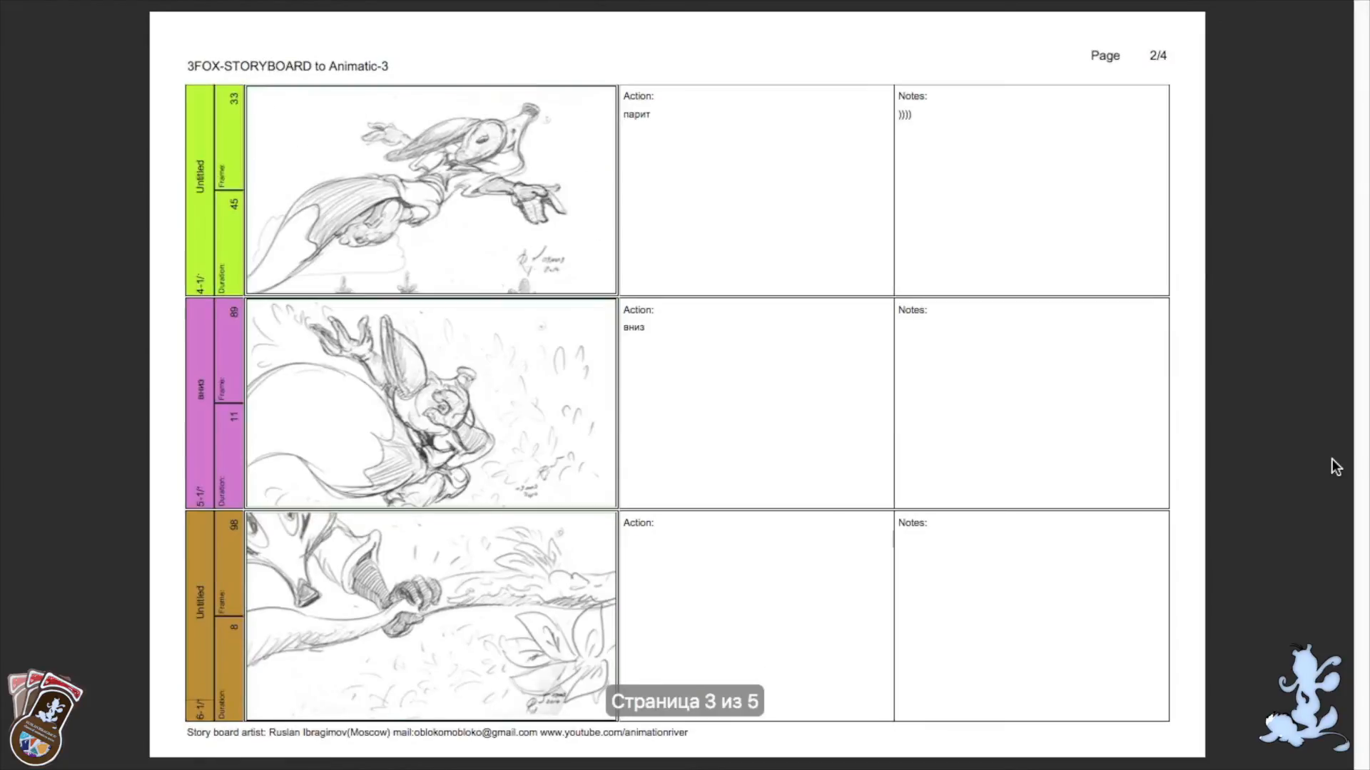
scroll(1332, 460, "up", 2)
scroll(1332, 459, "down", 1)
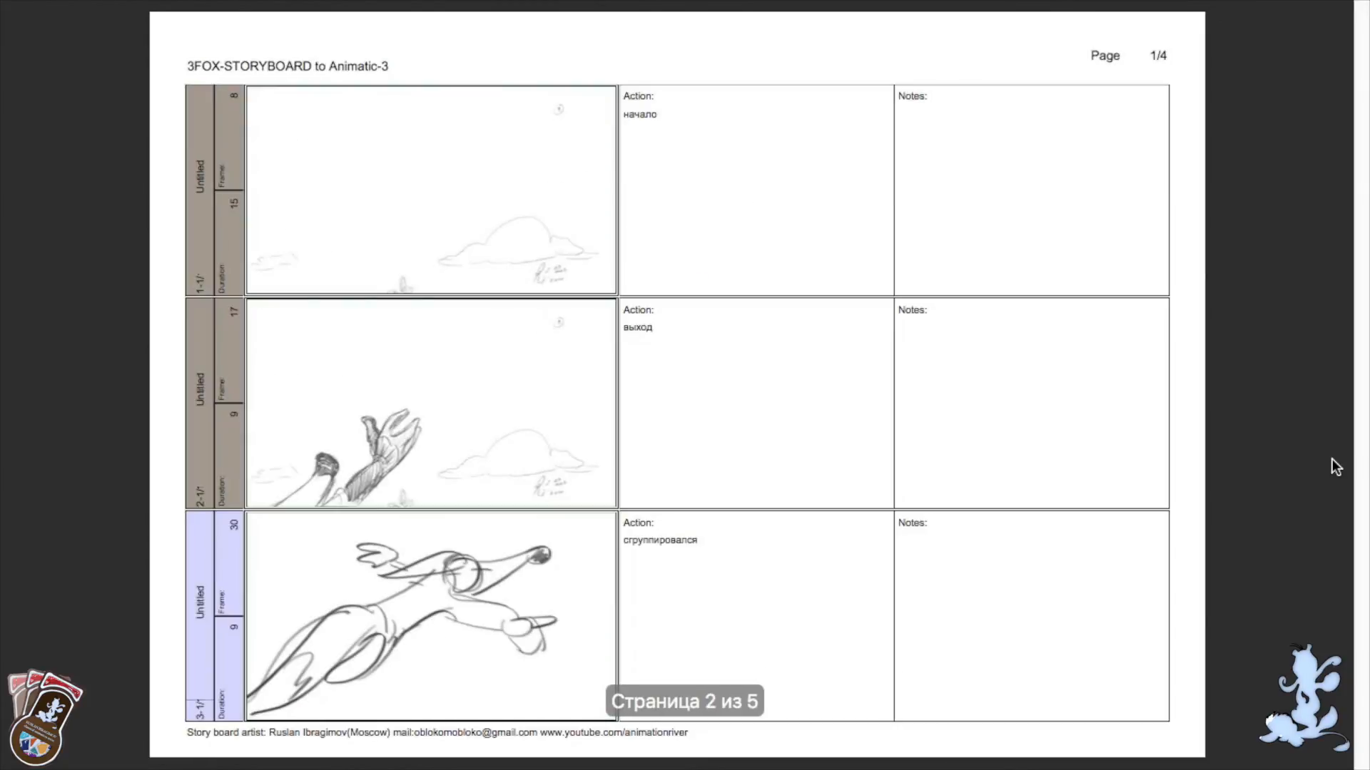
scroll(1333, 466, "down", 1)
scroll(1333, 466, "up", 1)
scroll(1333, 467, "up", 1)
scroll(1332, 466, "down", 1)
scroll(1332, 460, "up", 1)
scroll(1333, 461, "down", 3)
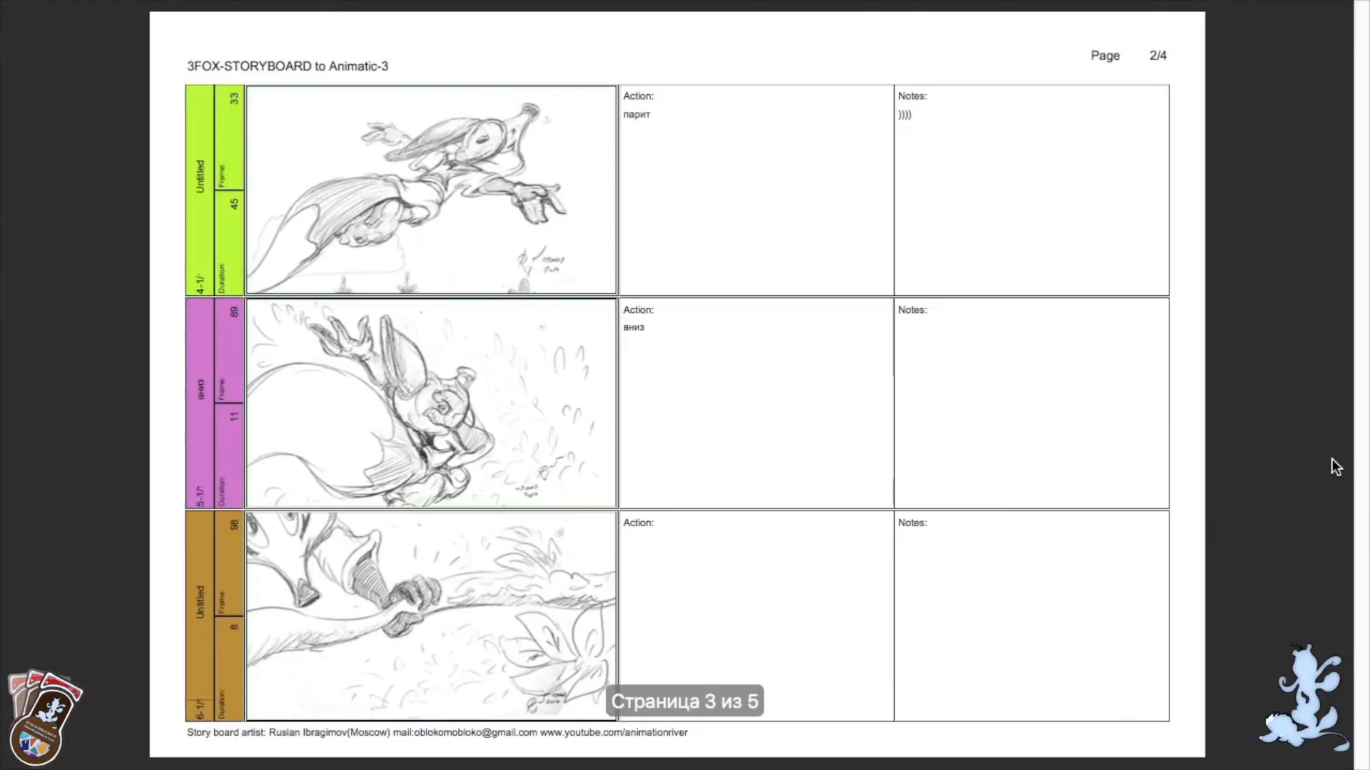
scroll(1332, 467, "down", 1)
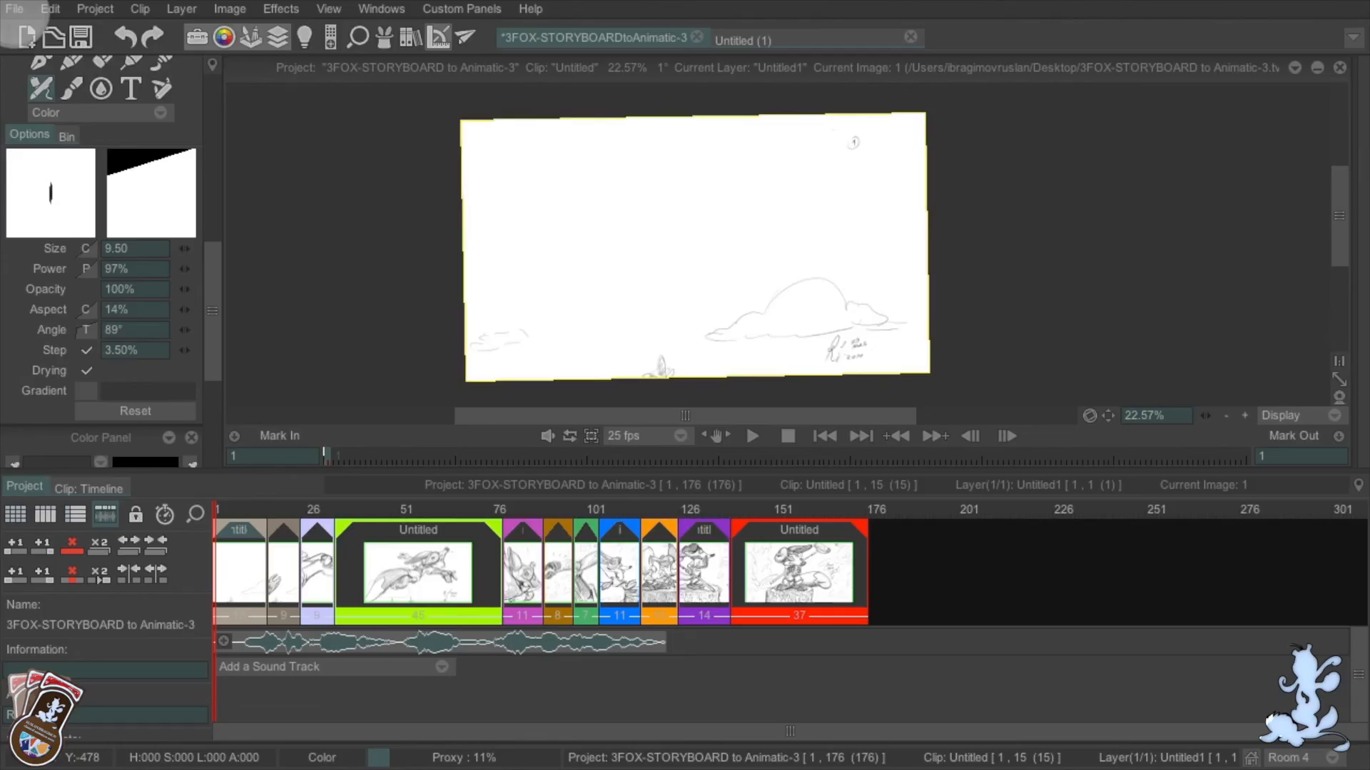
Open the project's export settings and choose the MOV (FFmpeg) format as an animation with a custom output size
left_click(14, 8)
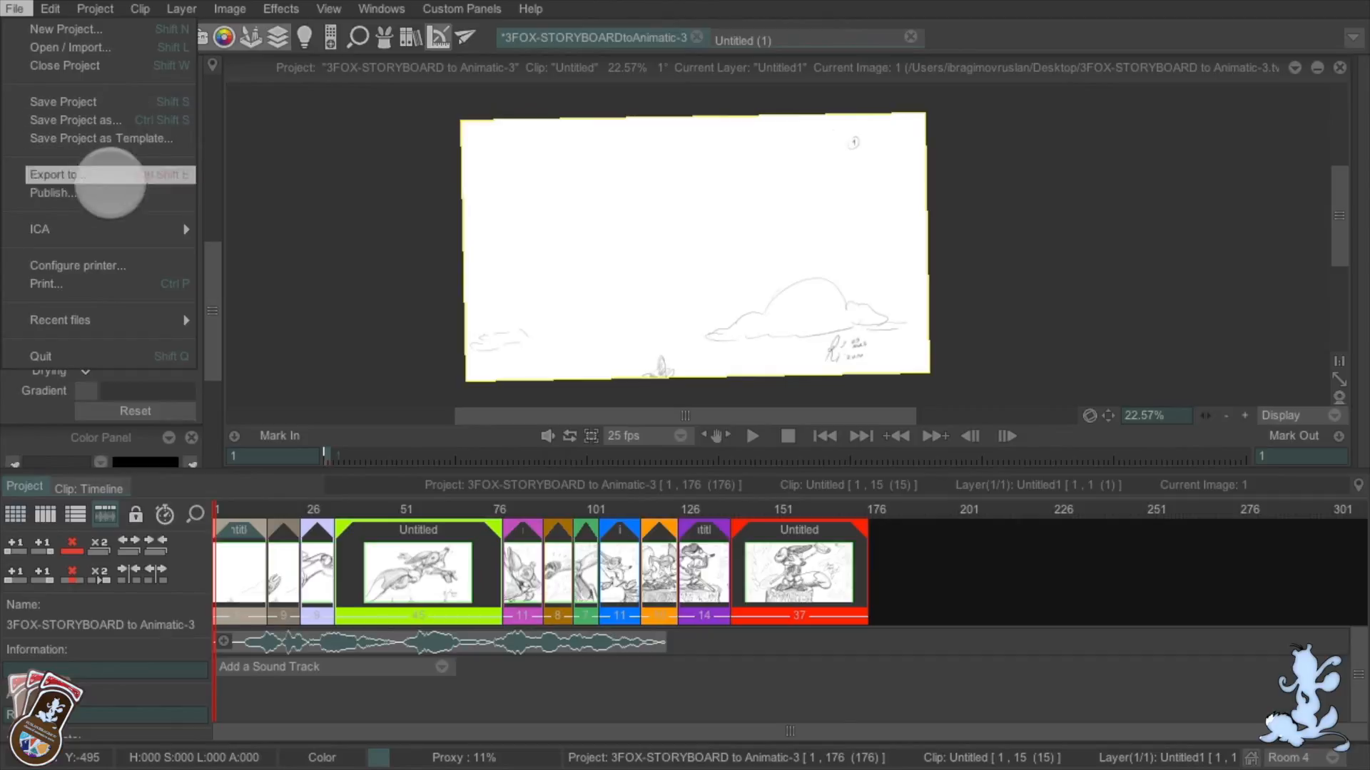
left_click(111, 174)
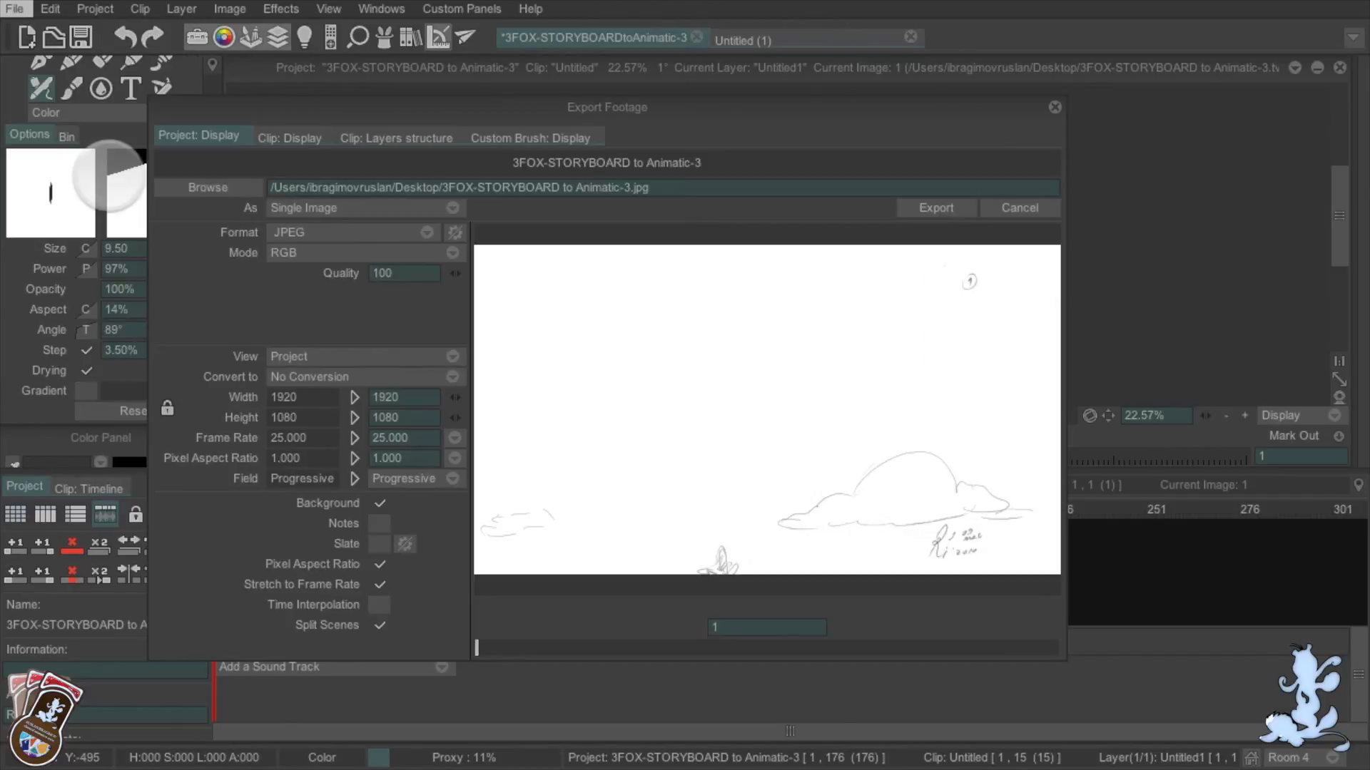
left_click(449, 207)
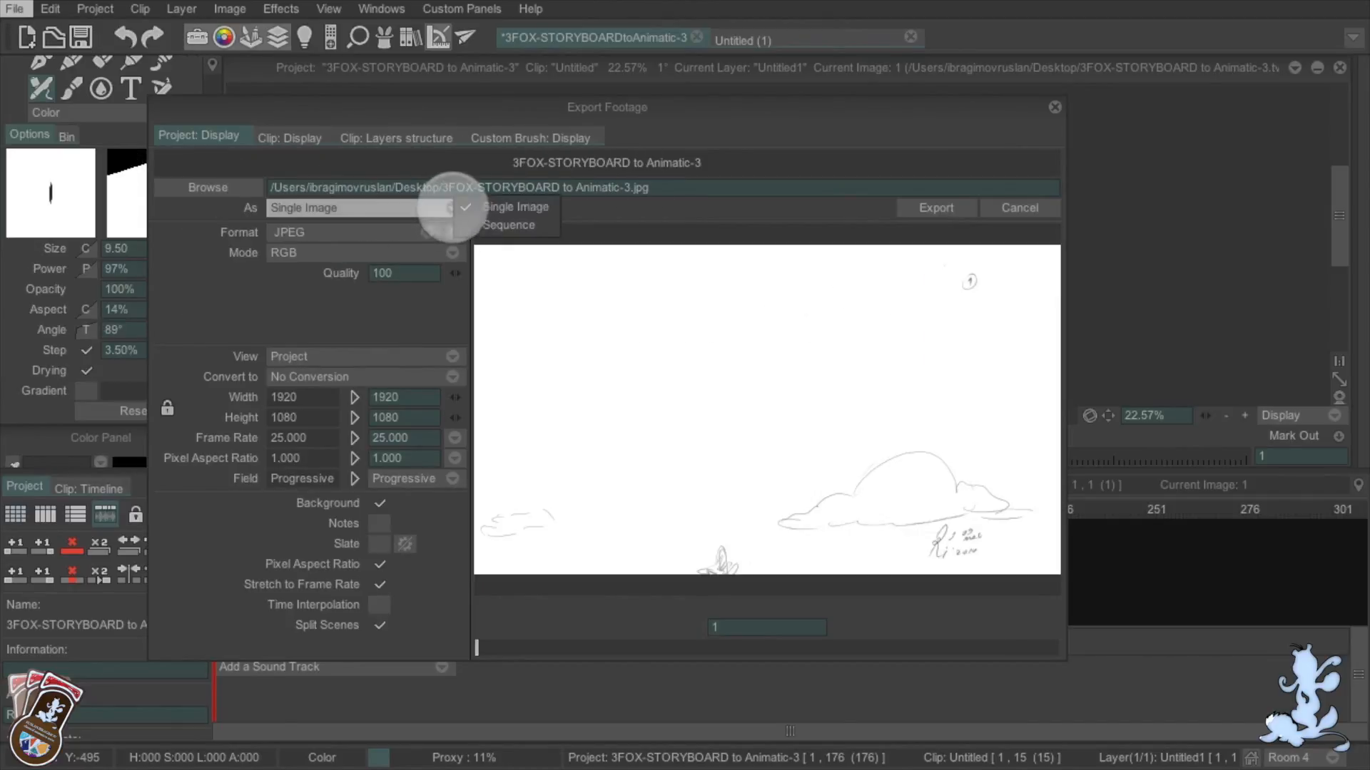
left_click(534, 225)
left_click(426, 232)
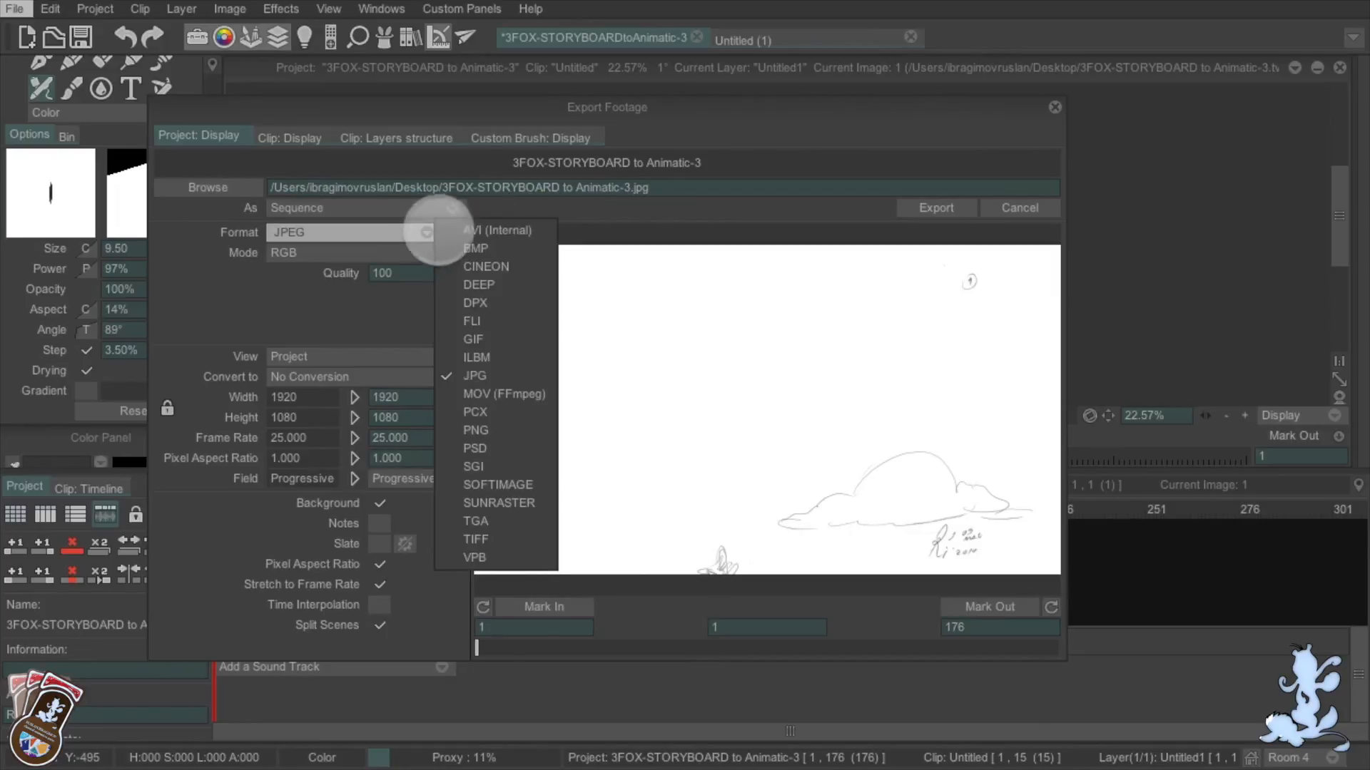
left_click(497, 395)
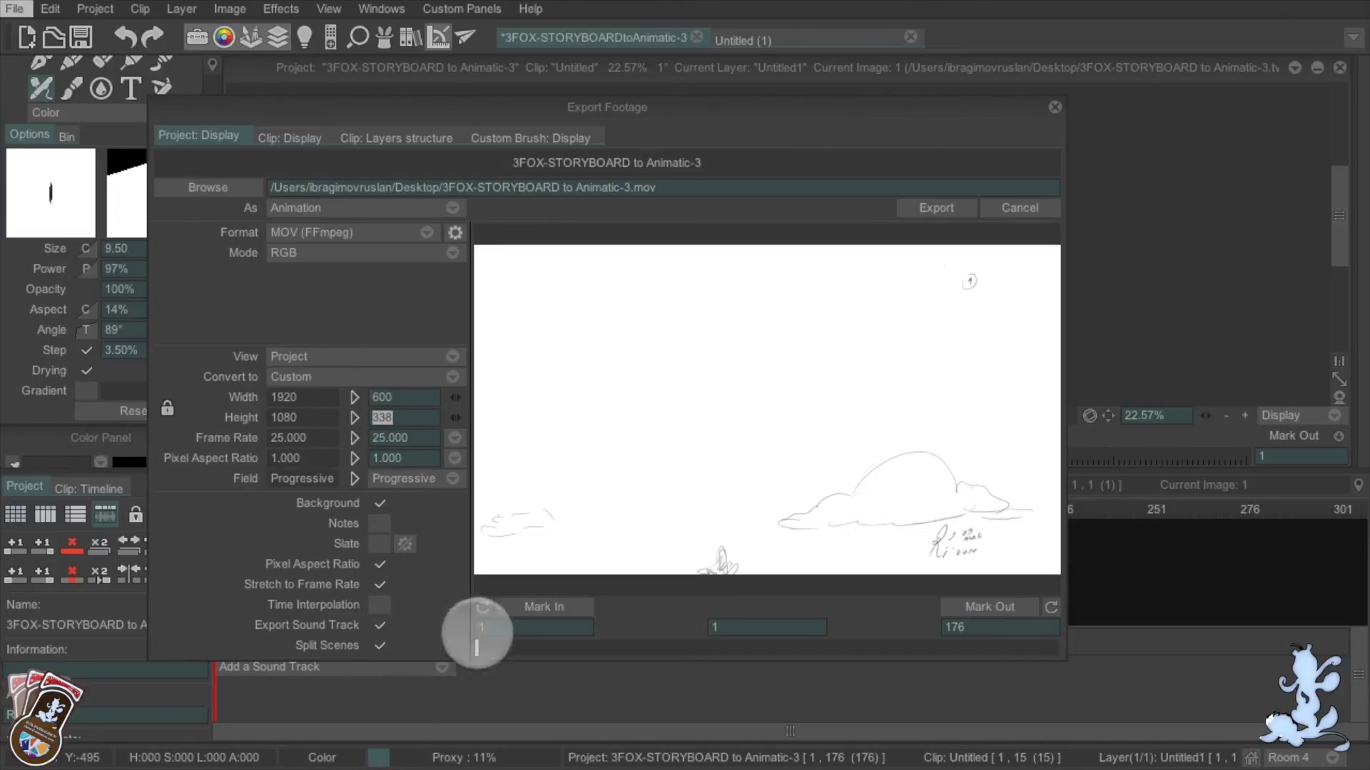
Export frames 1 to 176 at 601 × 338 as MOV files with the sound track and Split Scenes on
left_click_drag(526, 648, 470, 646)
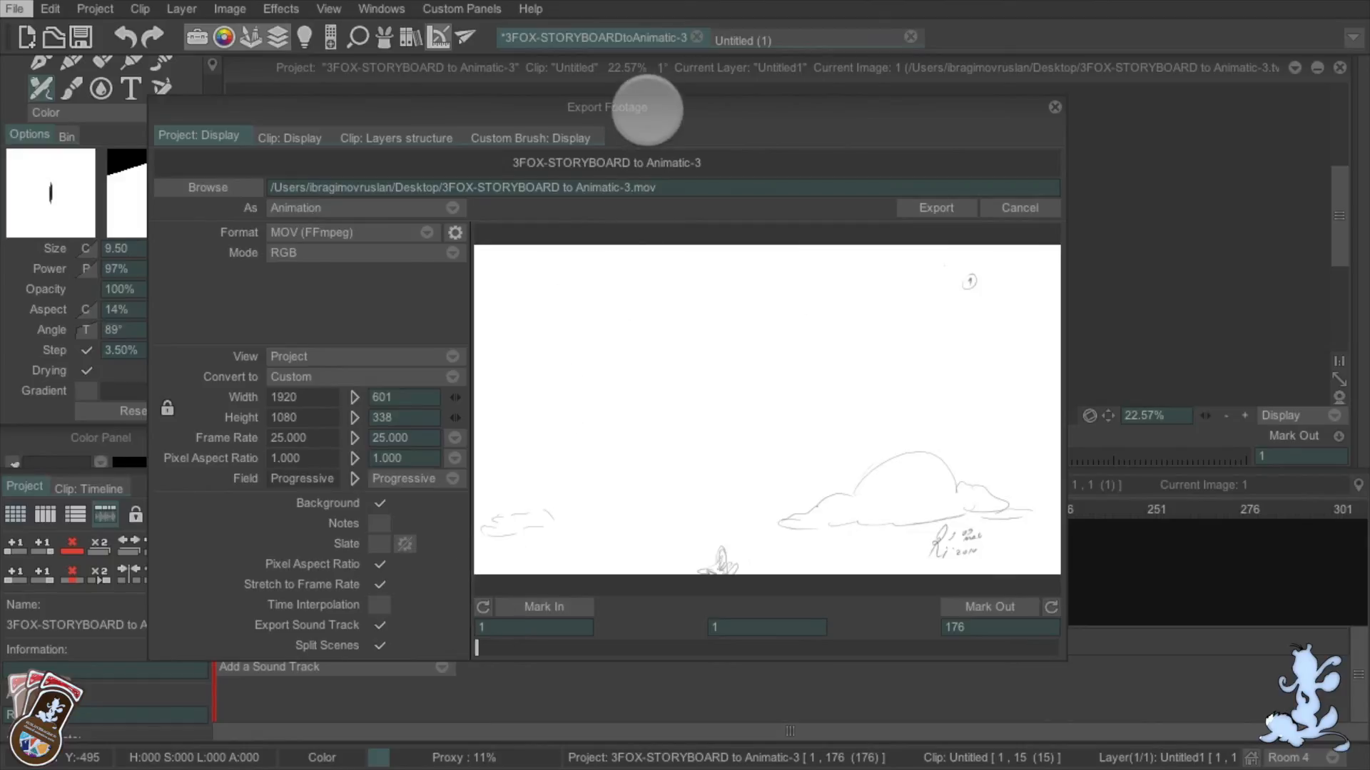
left_click_drag(647, 109, 685, 118)
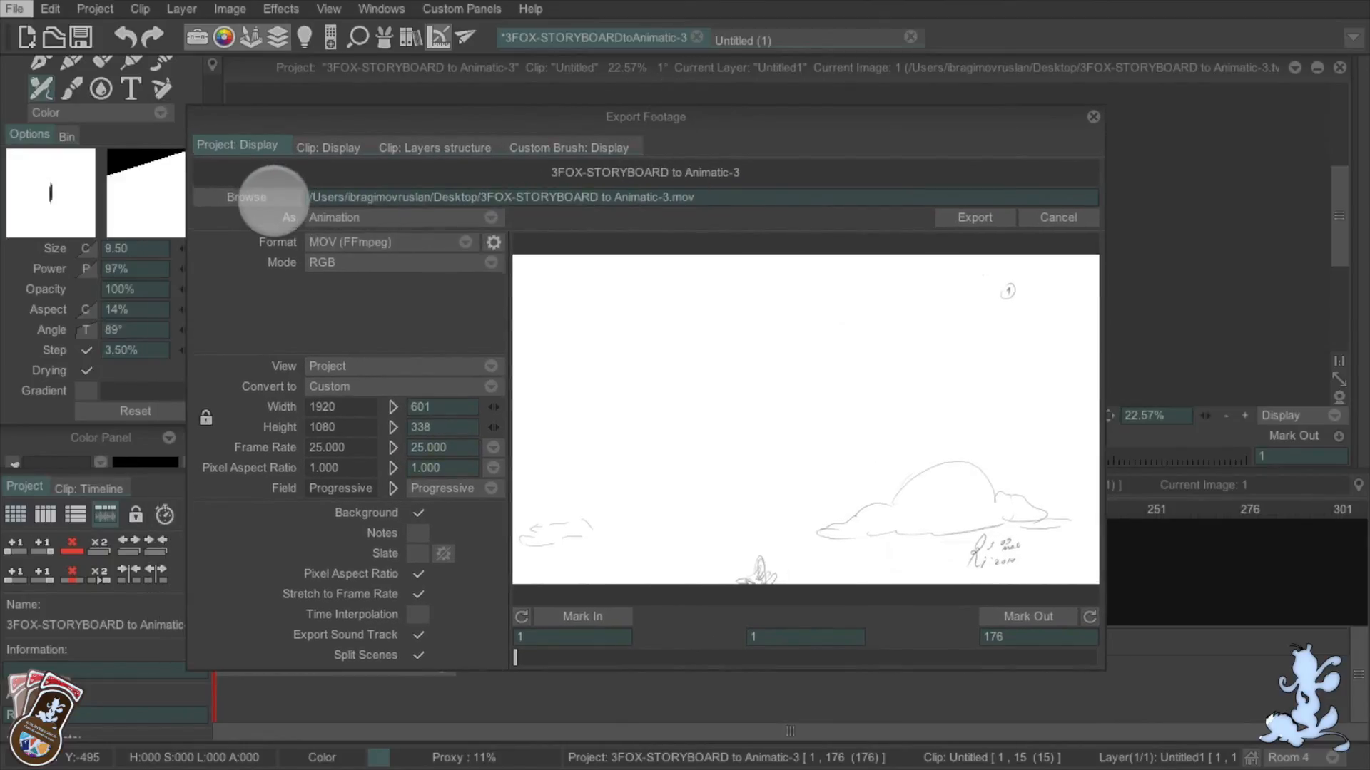
left_click(976, 218)
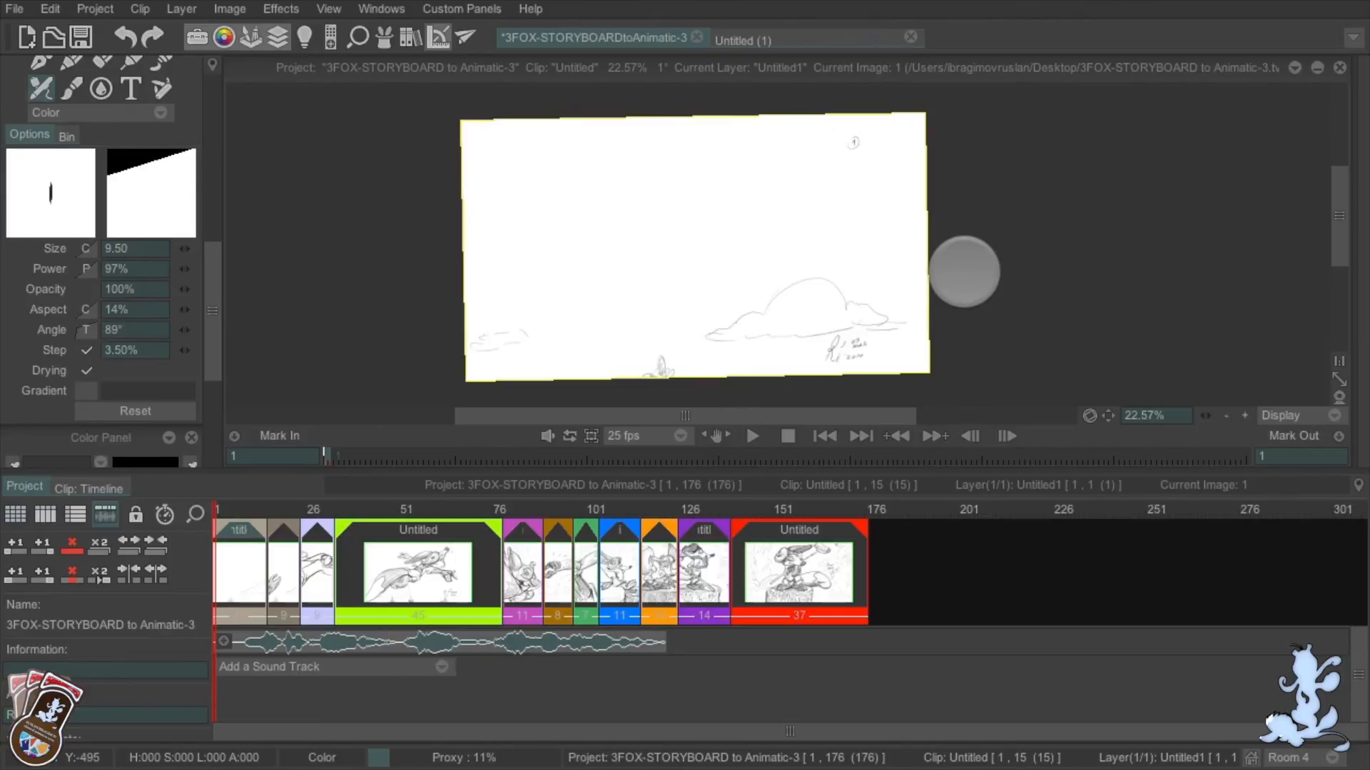
Switch to the desktop, open the exported sixth clip's MOV in QuickTime Player, and close it without saving the converted copy
mouse_move(31, 6)
left_click(58, 34)
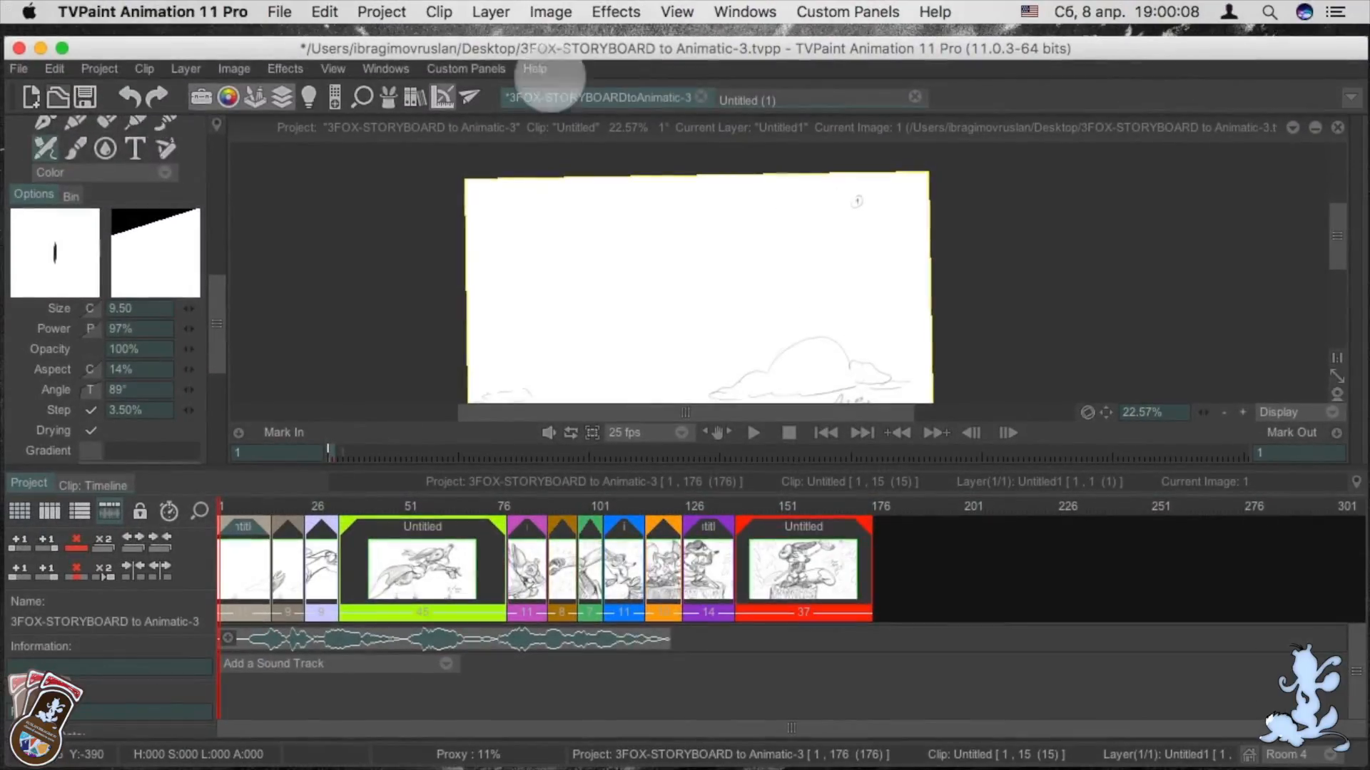
left_click(41, 48)
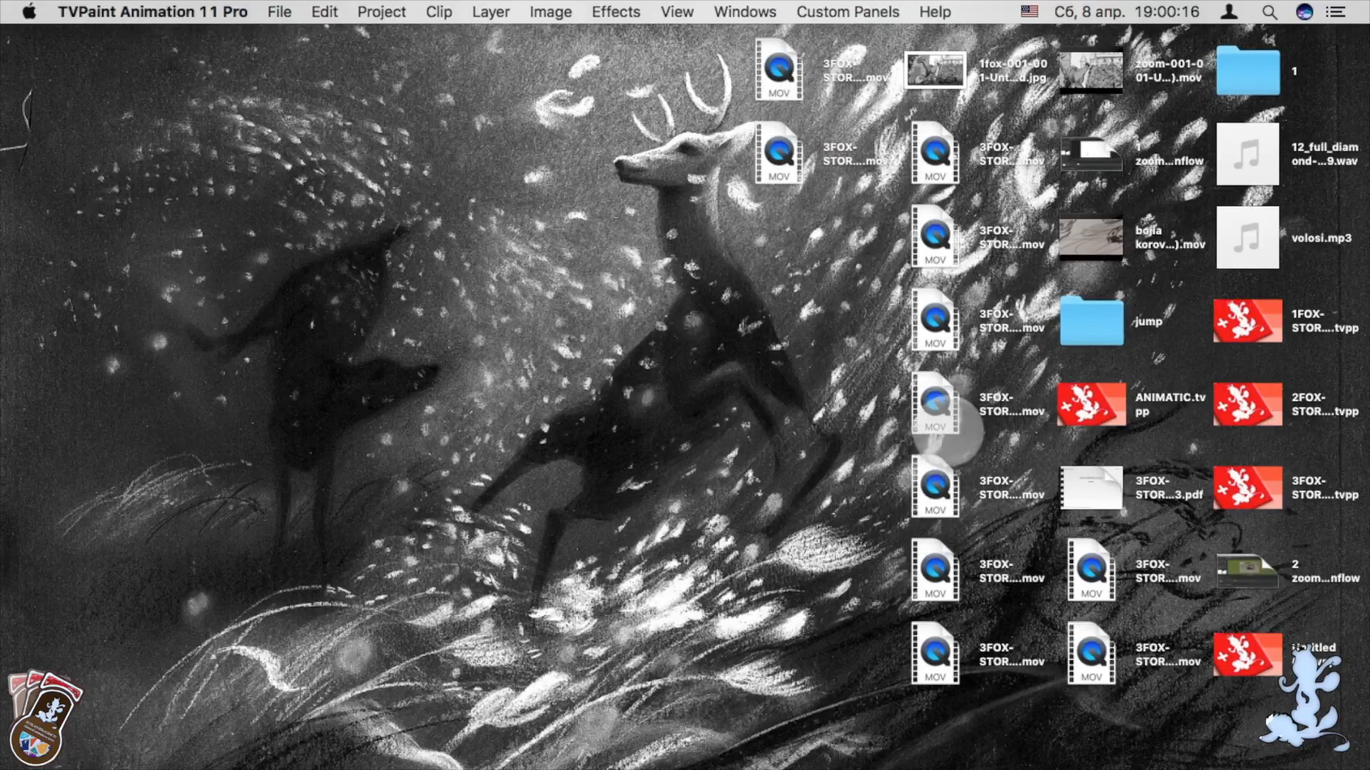
left_click(936, 403)
double_click(936, 403)
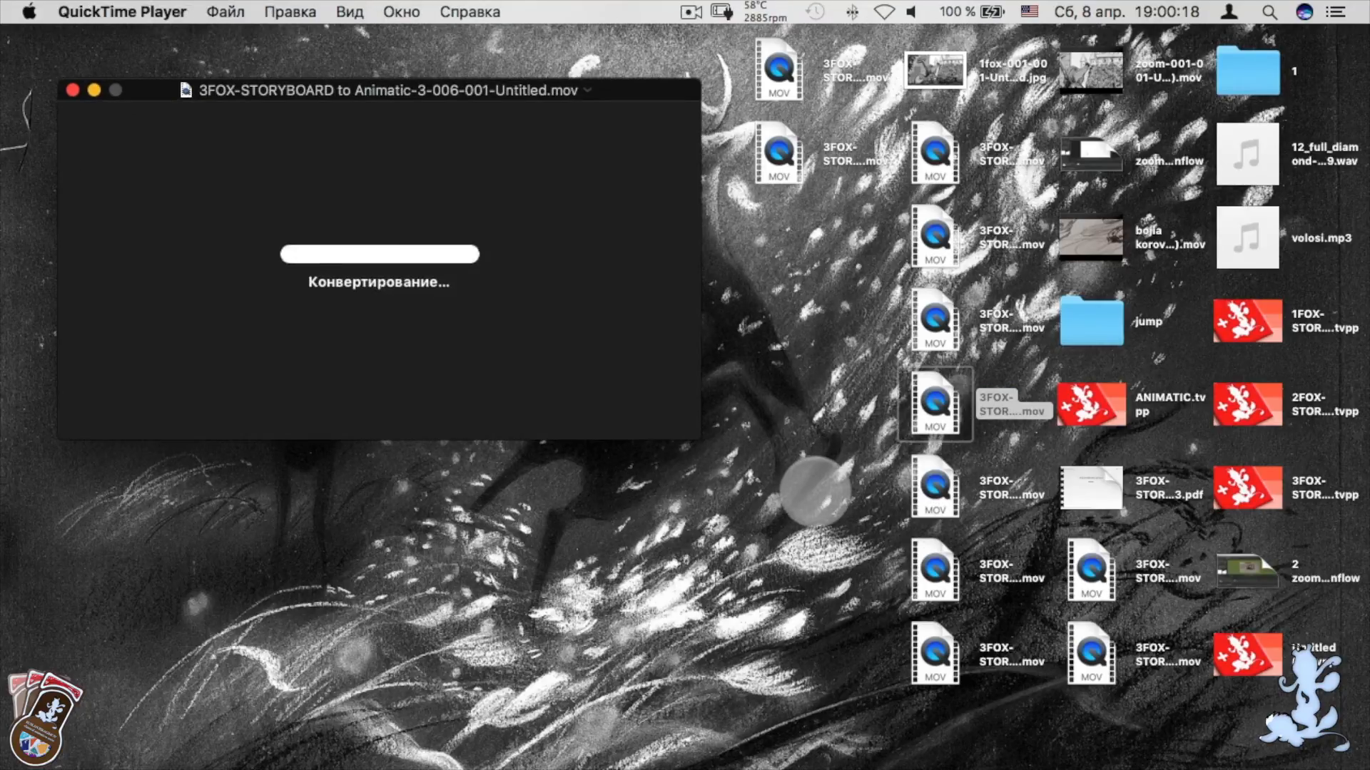
left_click(378, 347)
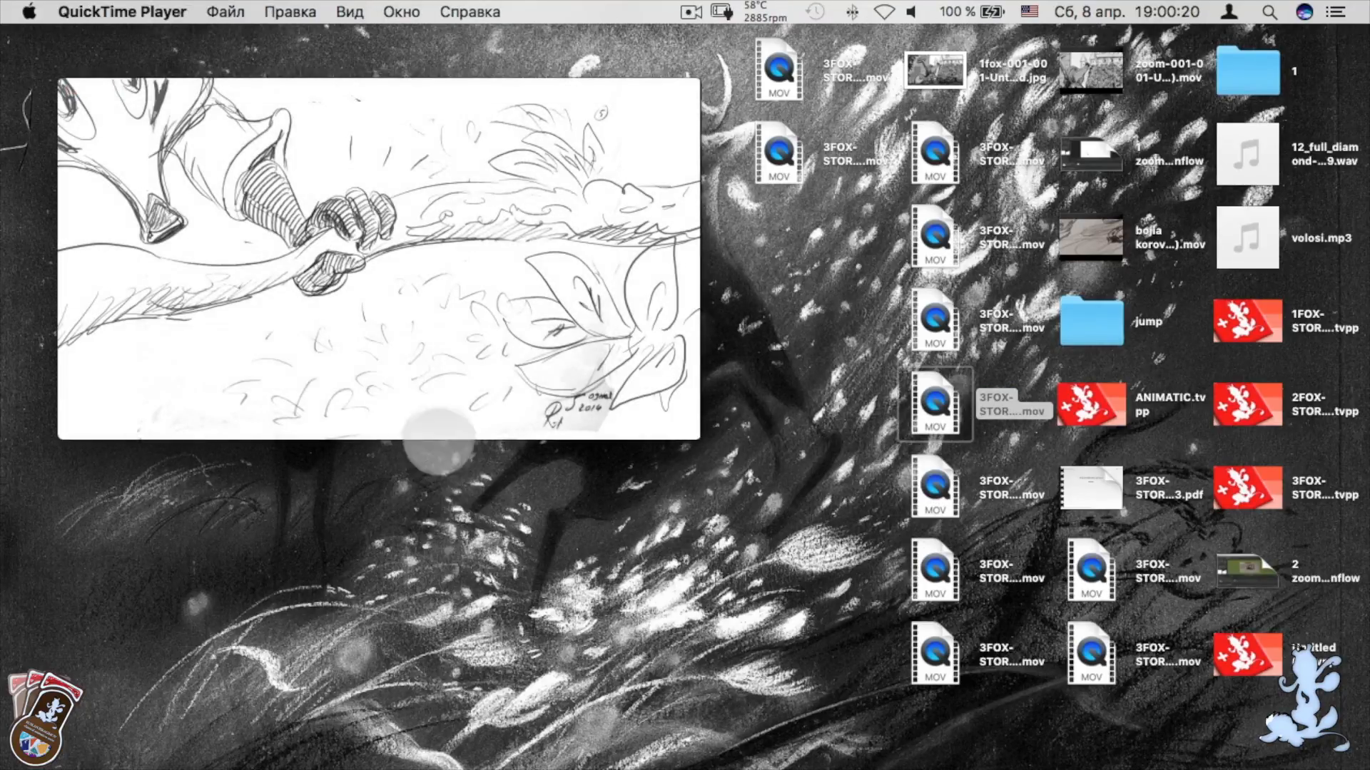
left_click(73, 90)
left_click(299, 380)
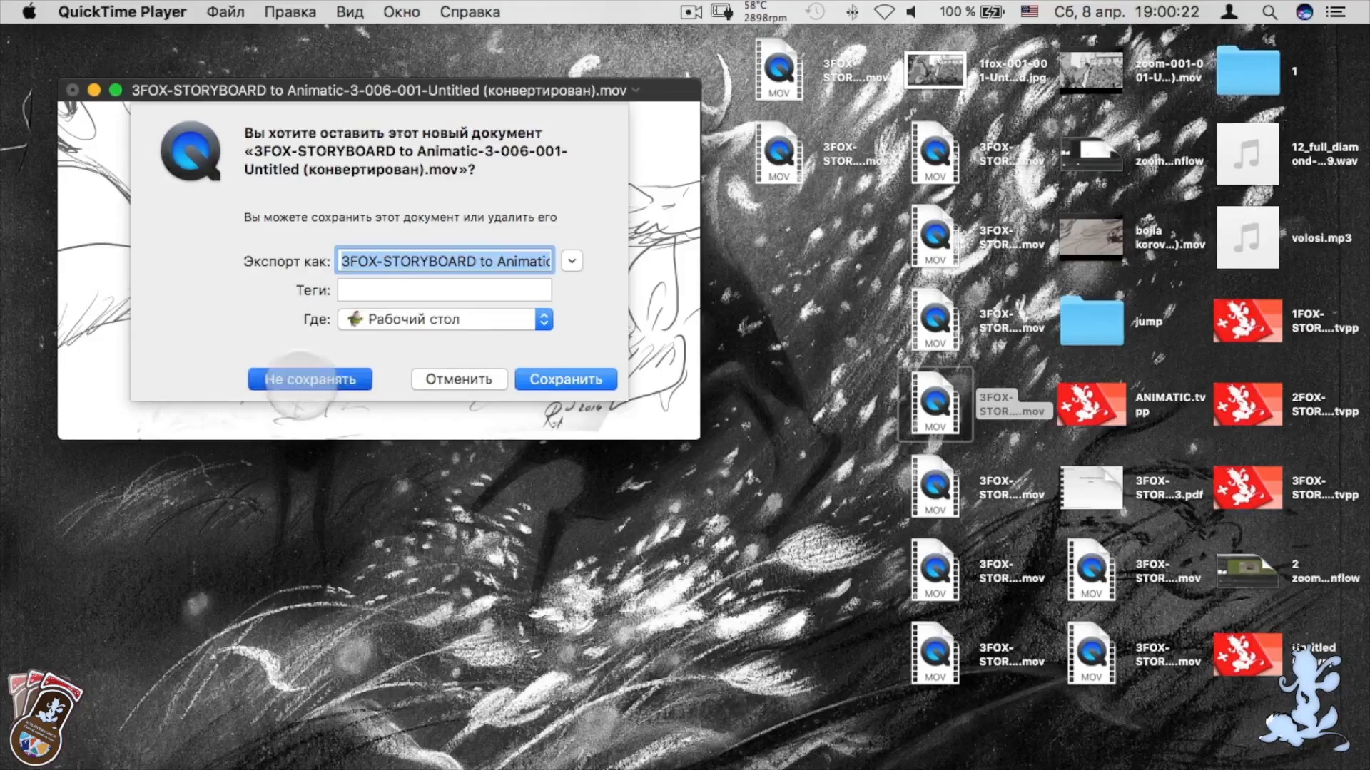
left_click(14, 187)
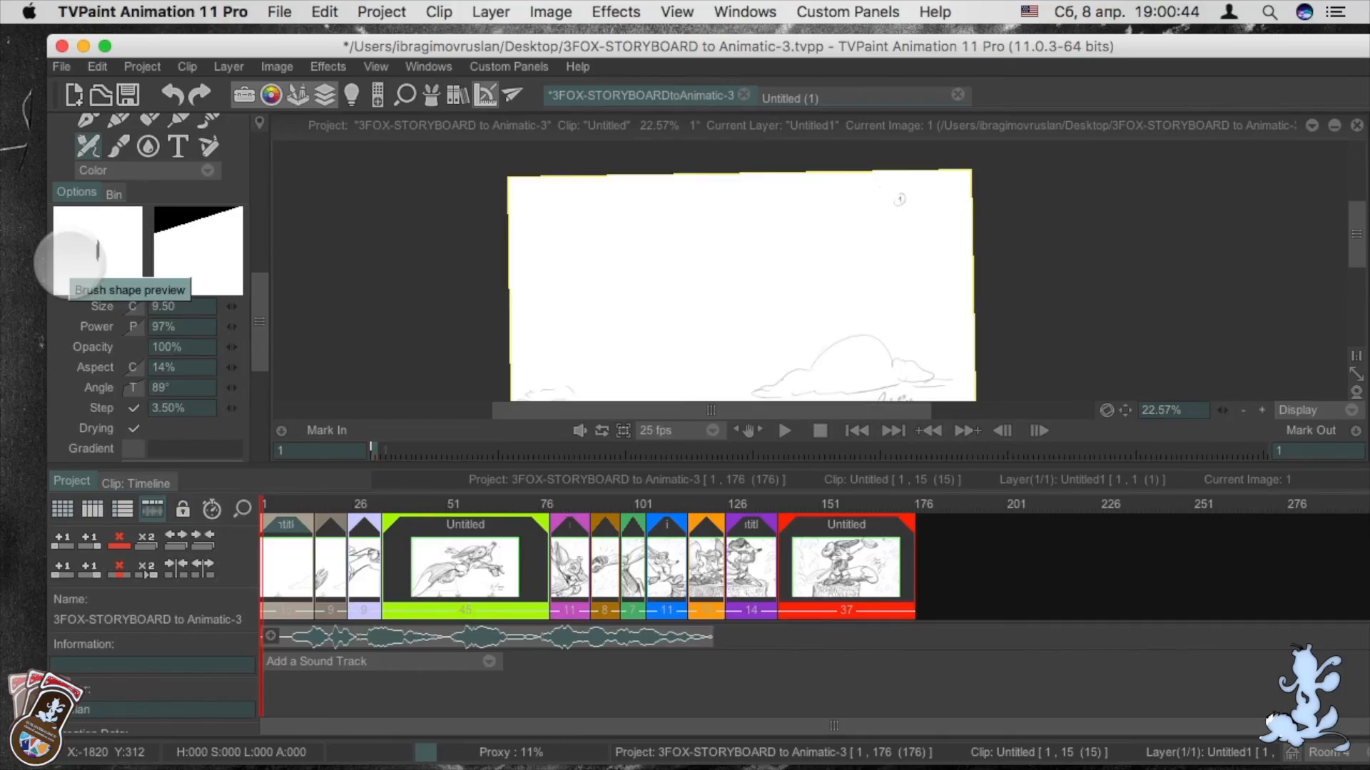
Export the whole project again as a single 601 × 338 MOV with the sound track and Split Scenes turned off
left_click(61, 66)
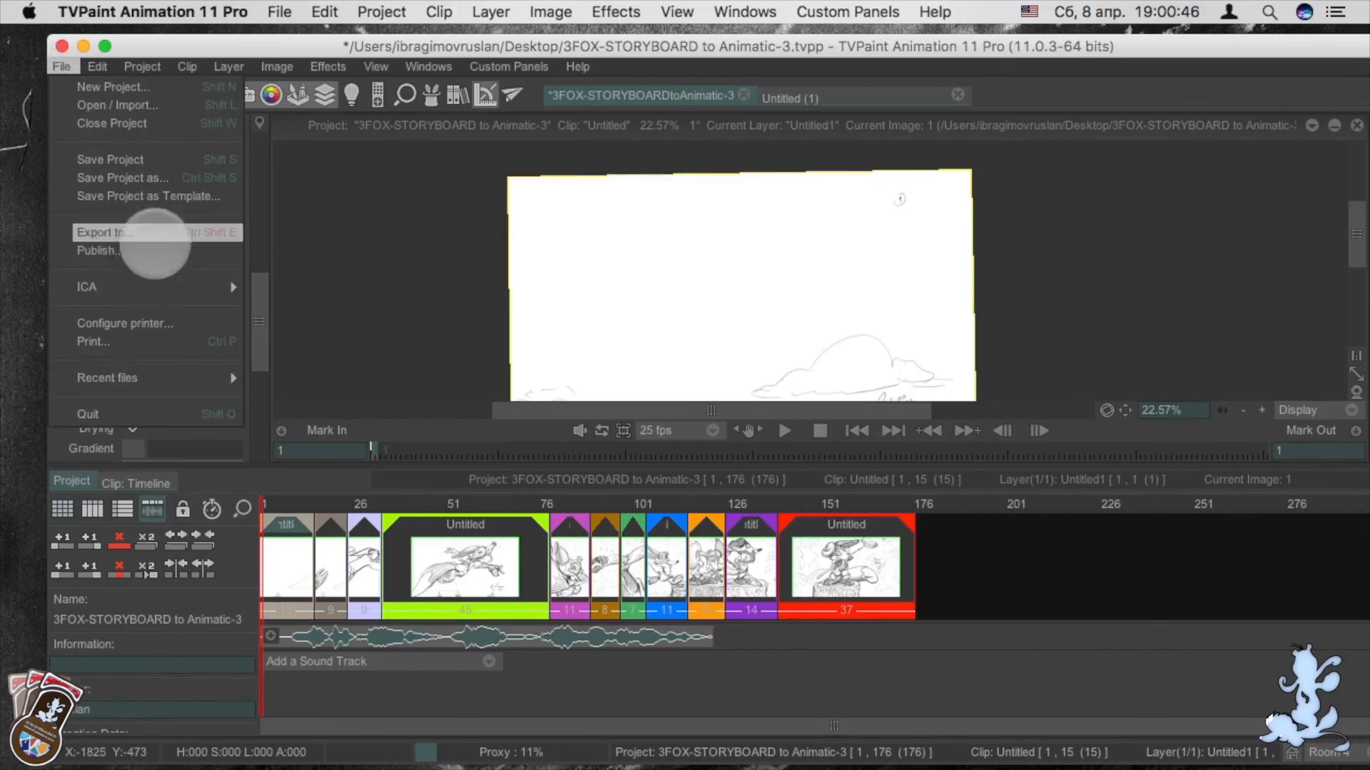
left_click(154, 235)
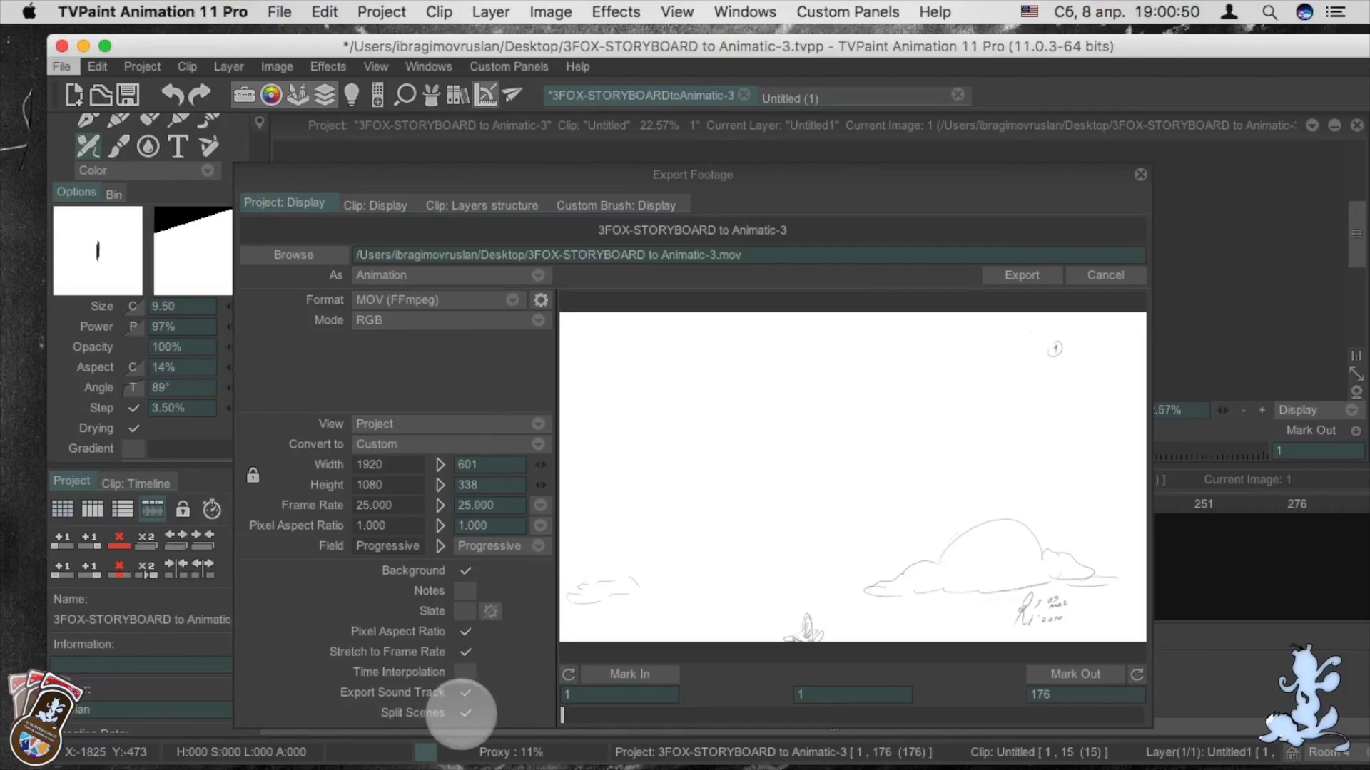
left_click_drag(487, 47, 470, 37)
left_click(1003, 267)
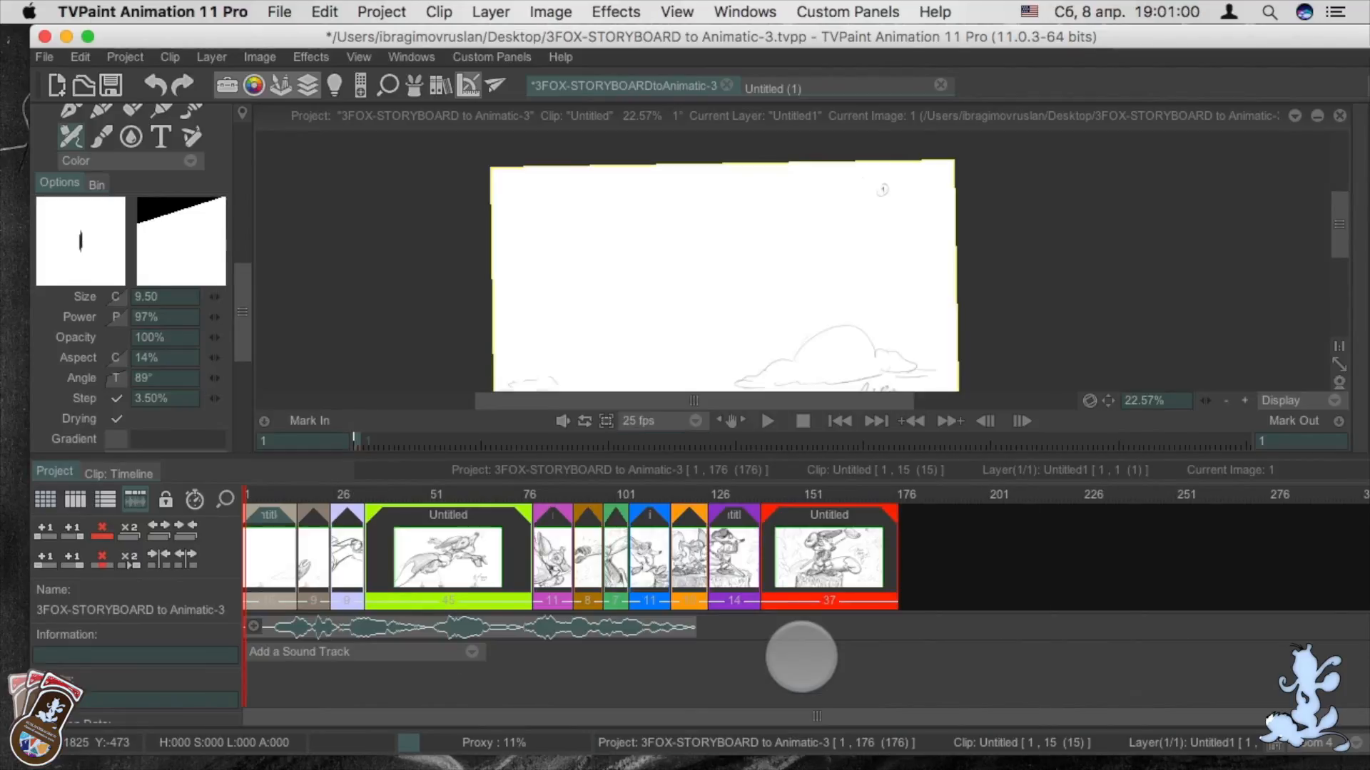
Move the application window aside, open the exported animatic MOV in QuickTime Player, and play it in the window and full screen
left_click_drag(762, 40, 362, 209)
left_click_drag(894, 199, 659, 179)
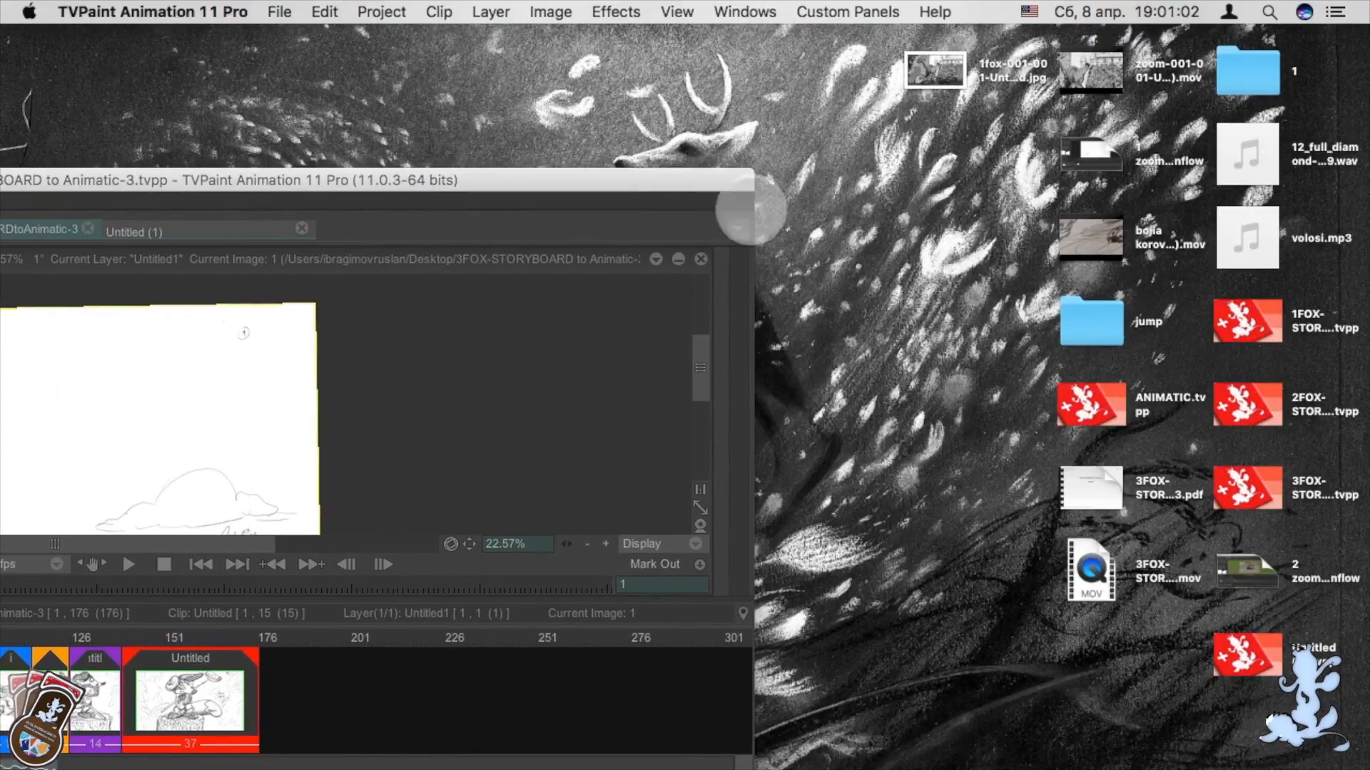
double_click(1091, 570)
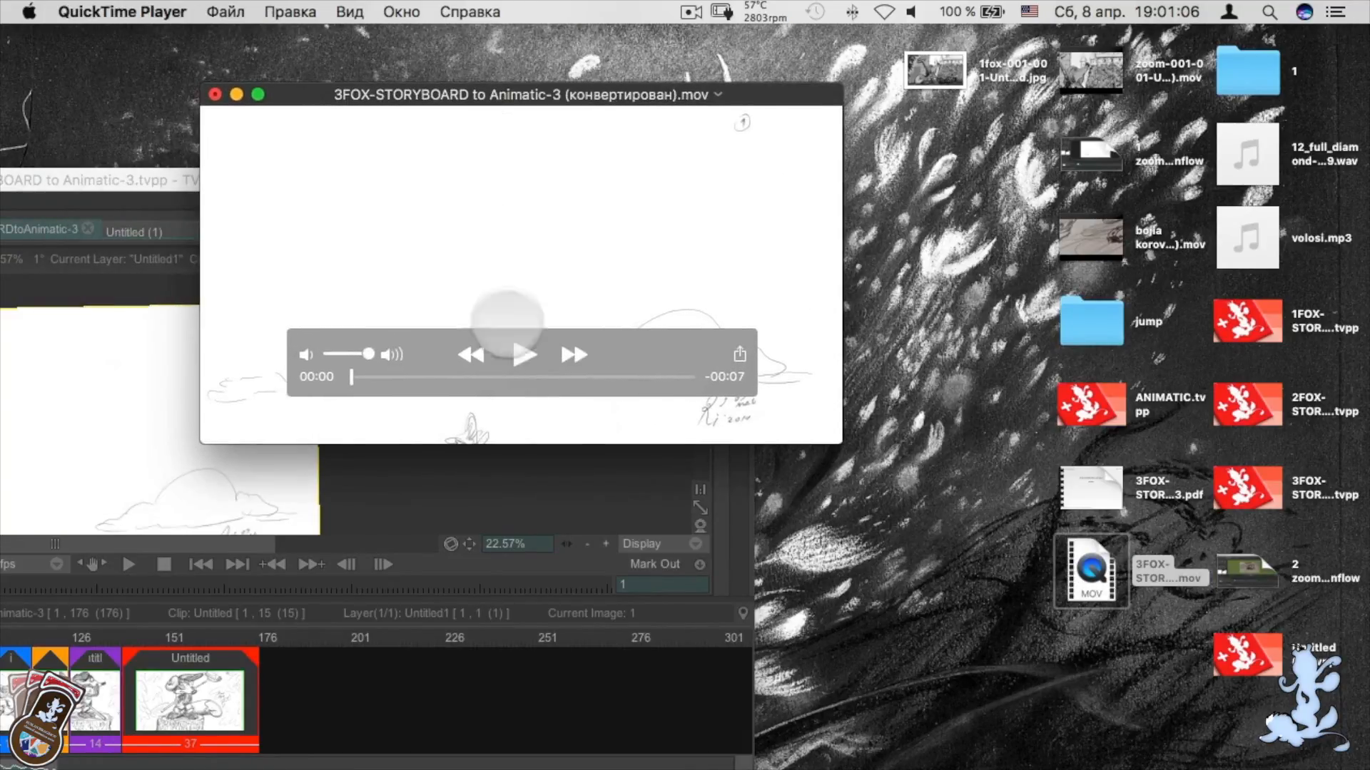
left_click(524, 354)
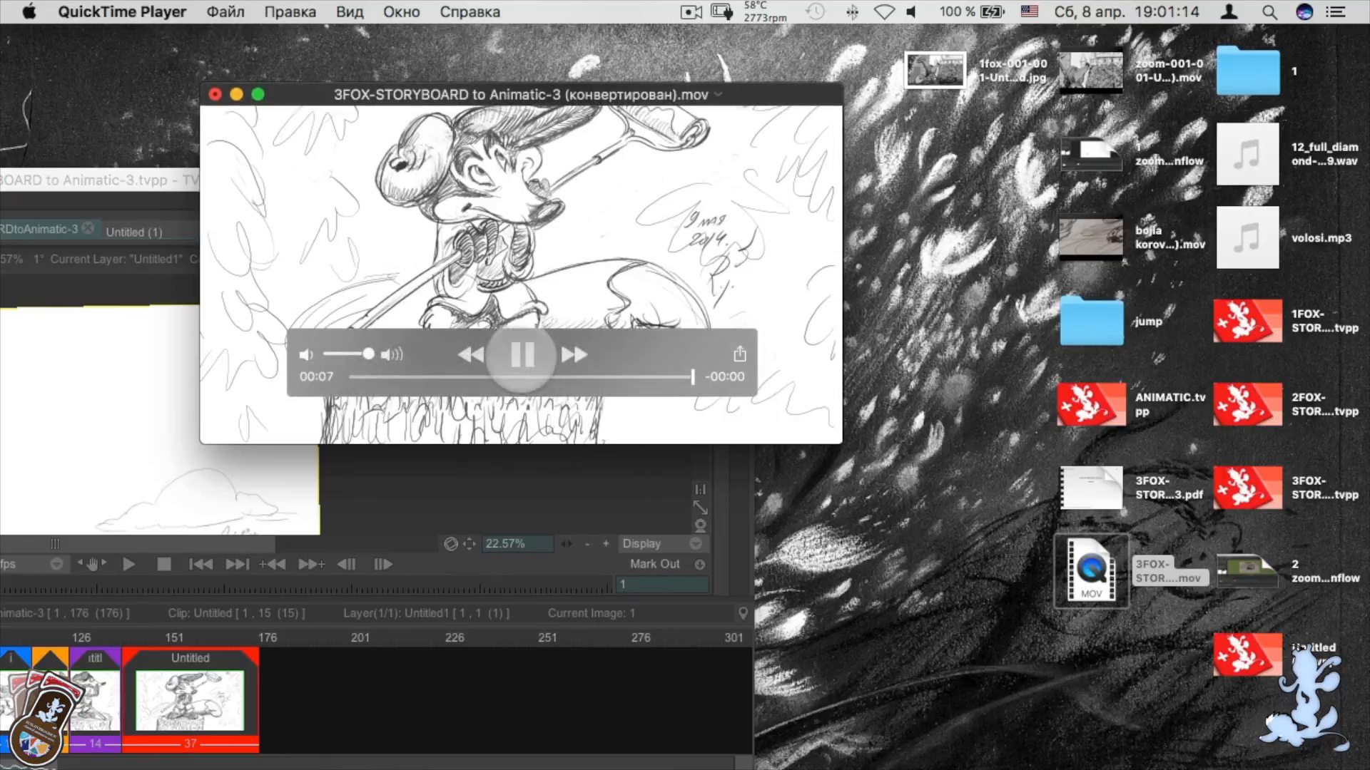
left_click(257, 94)
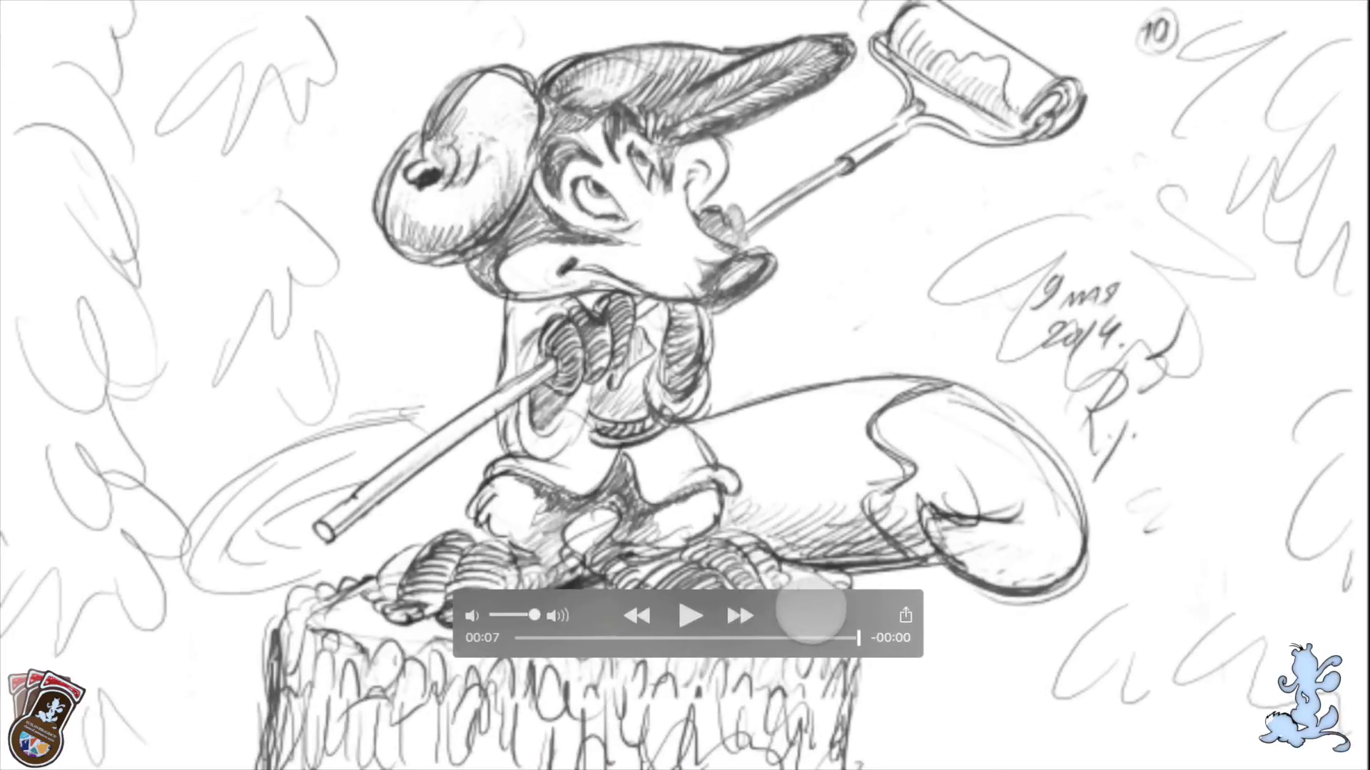
left_click(1127, 720)
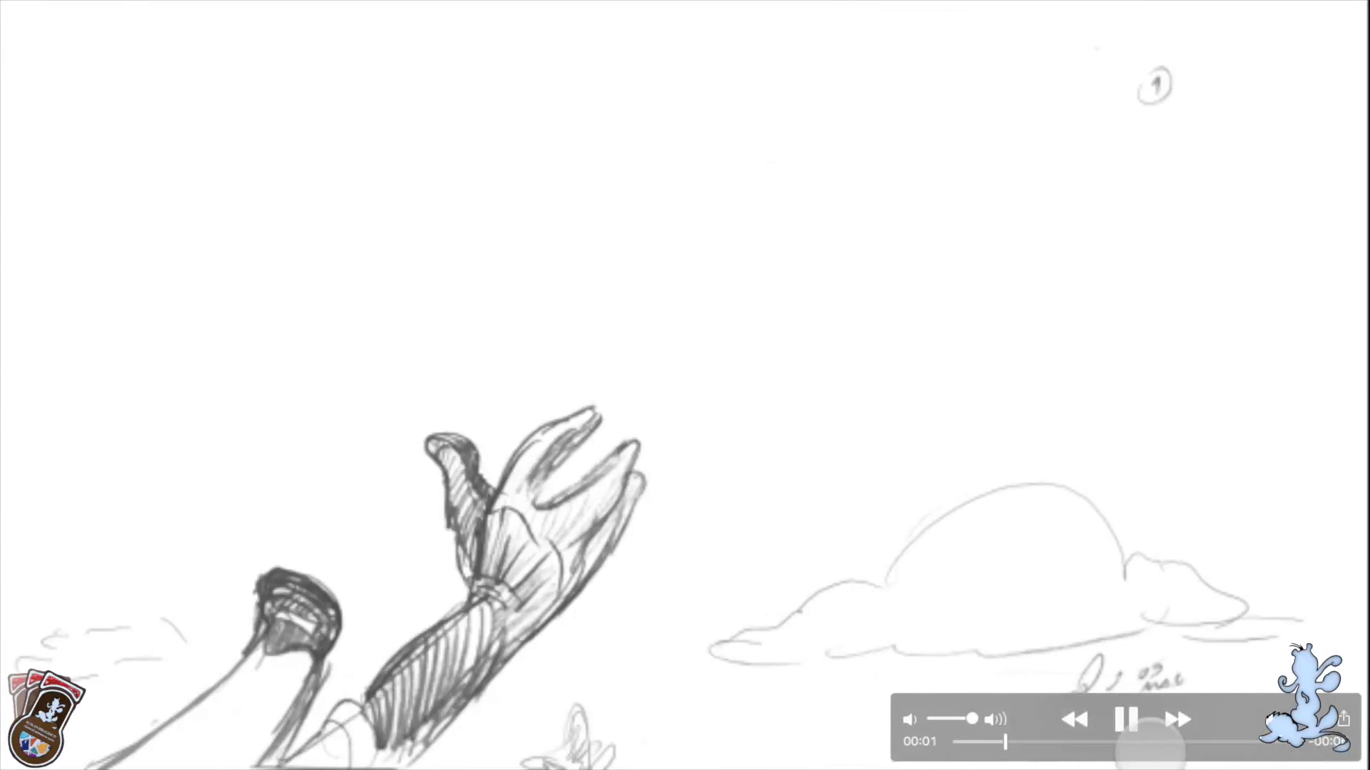